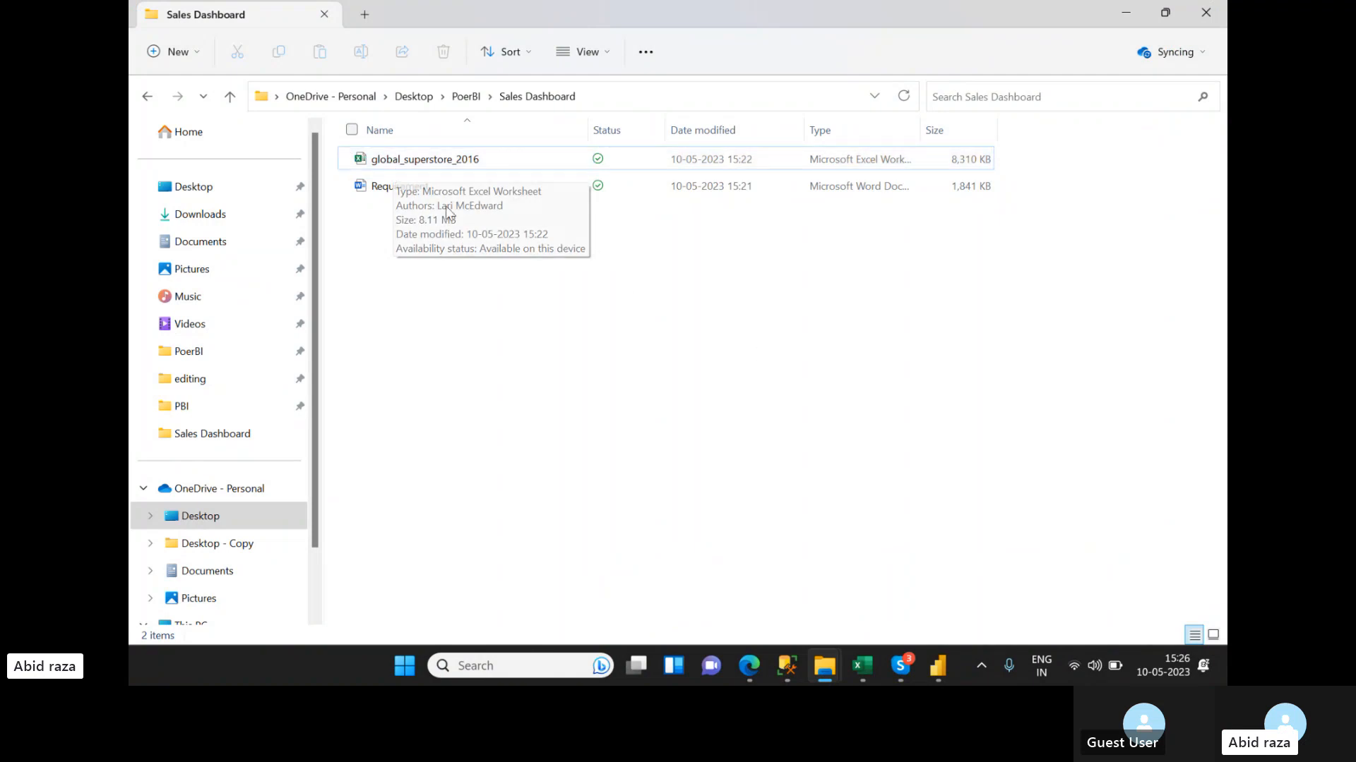
- Switch to the global_superstore_2016 workbook in Excel
key("alt+Tab")
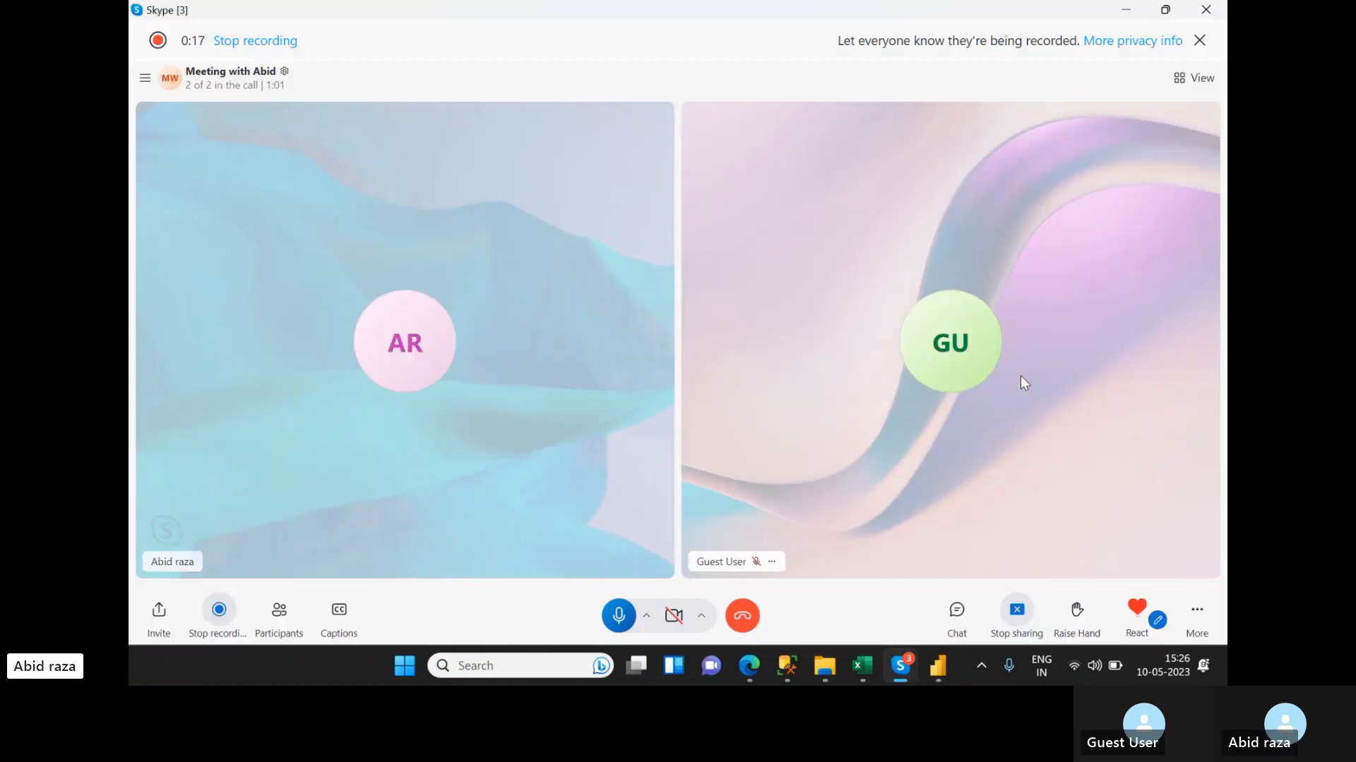
mouse_move(824, 666)
left_click(959, 576)
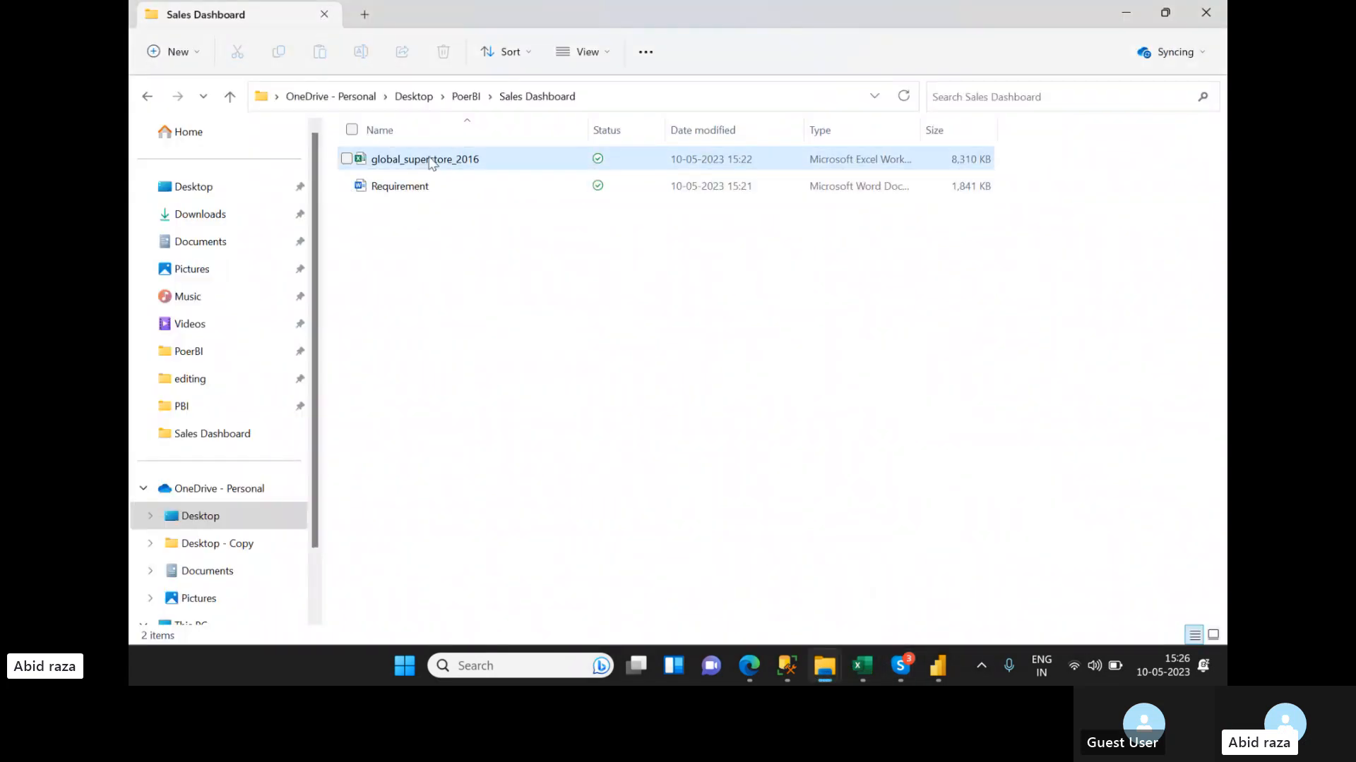
mouse_move(862, 665)
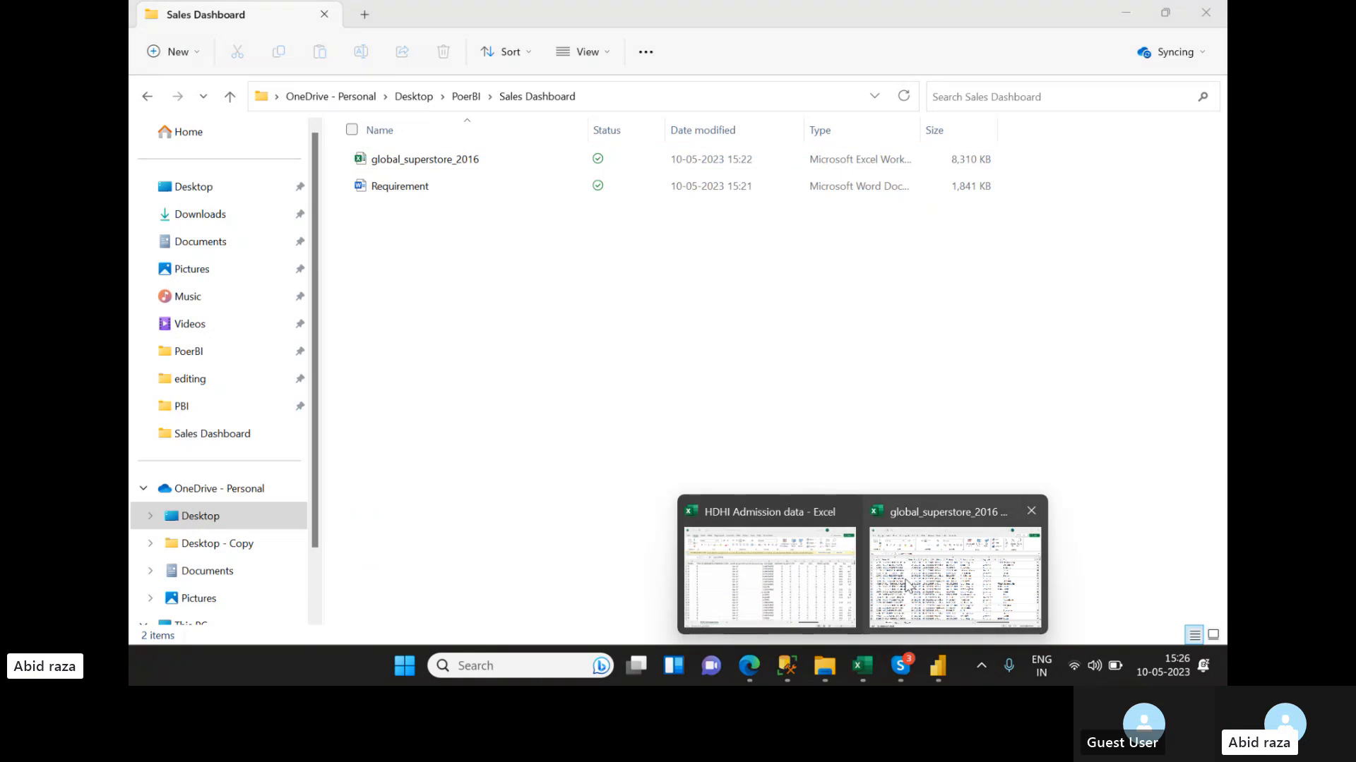
left_click(907, 585)
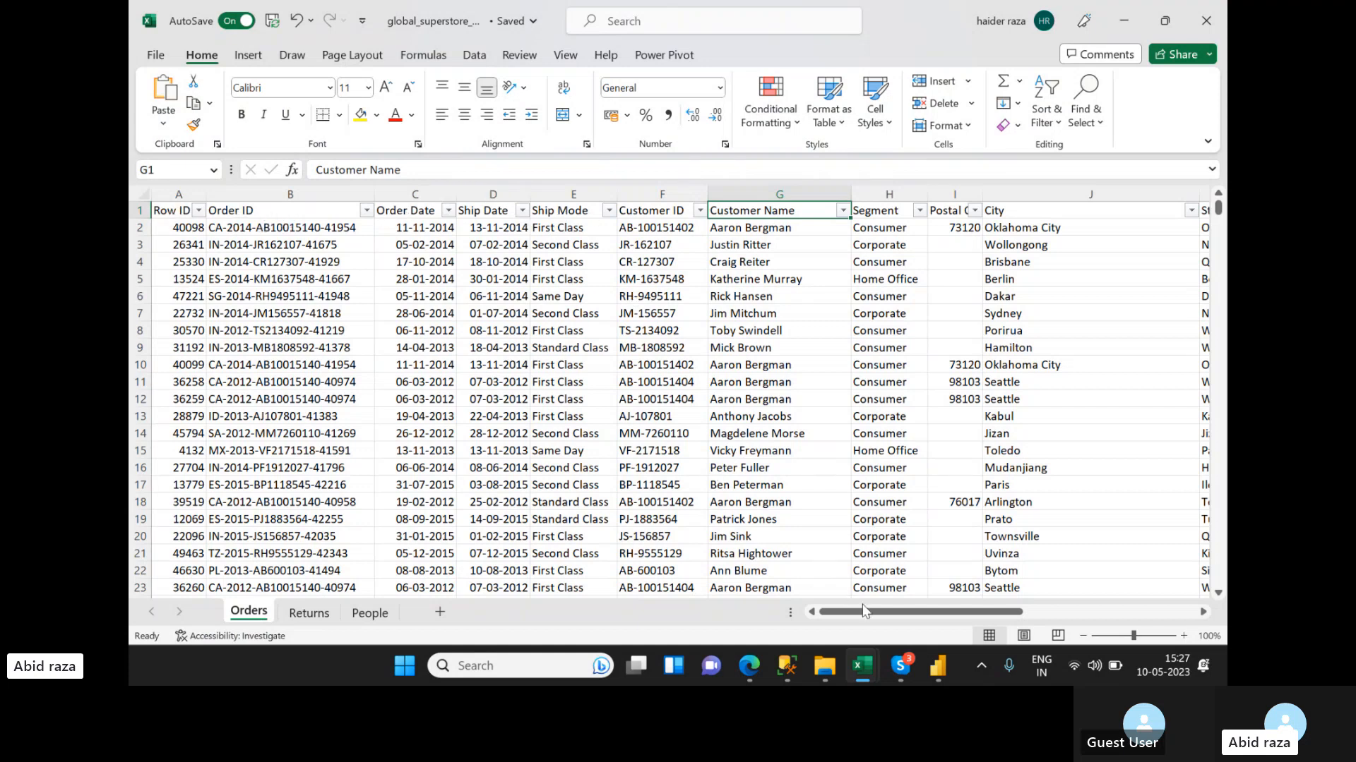
- Examine the customer, segment, postal code, city, state and country columns of the Orders sheet
left_click_drag(864, 611, 927, 611)
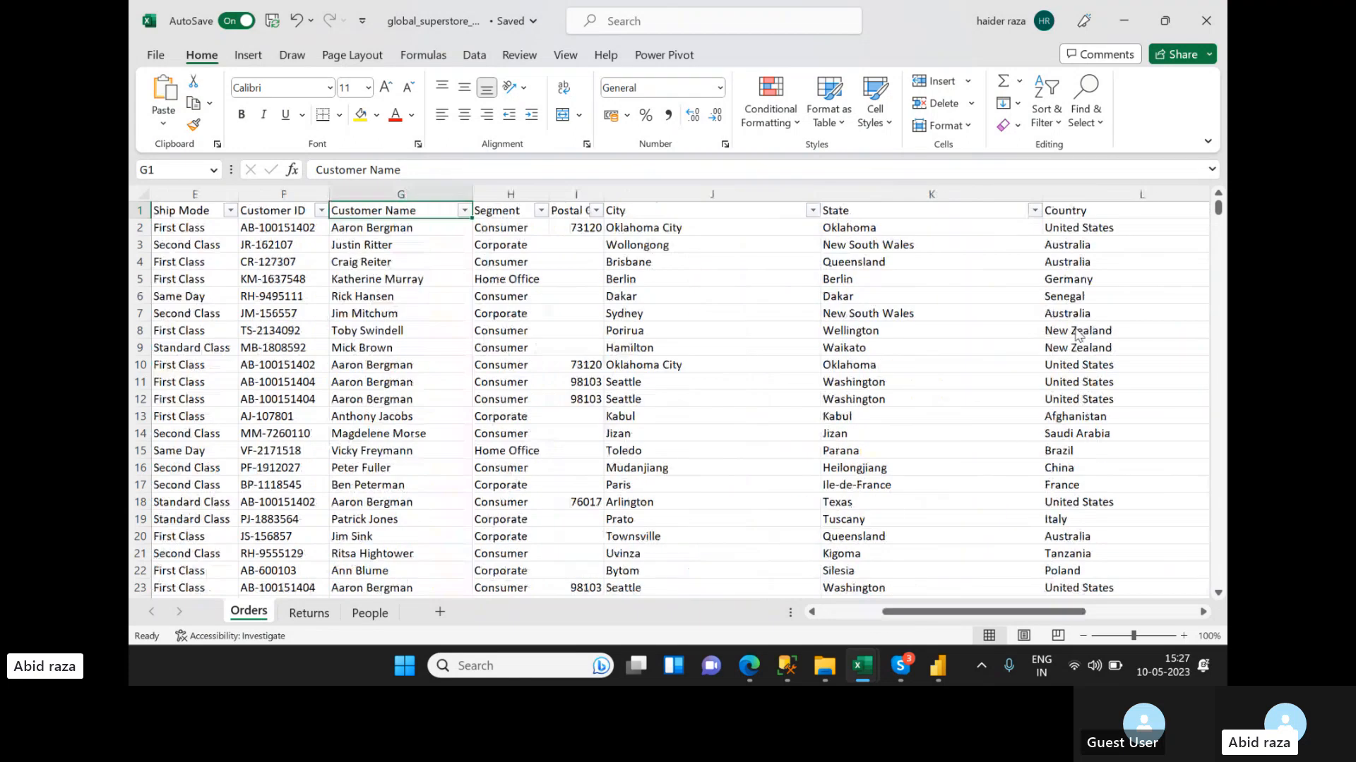
left_click(1078, 336)
left_click(496, 244)
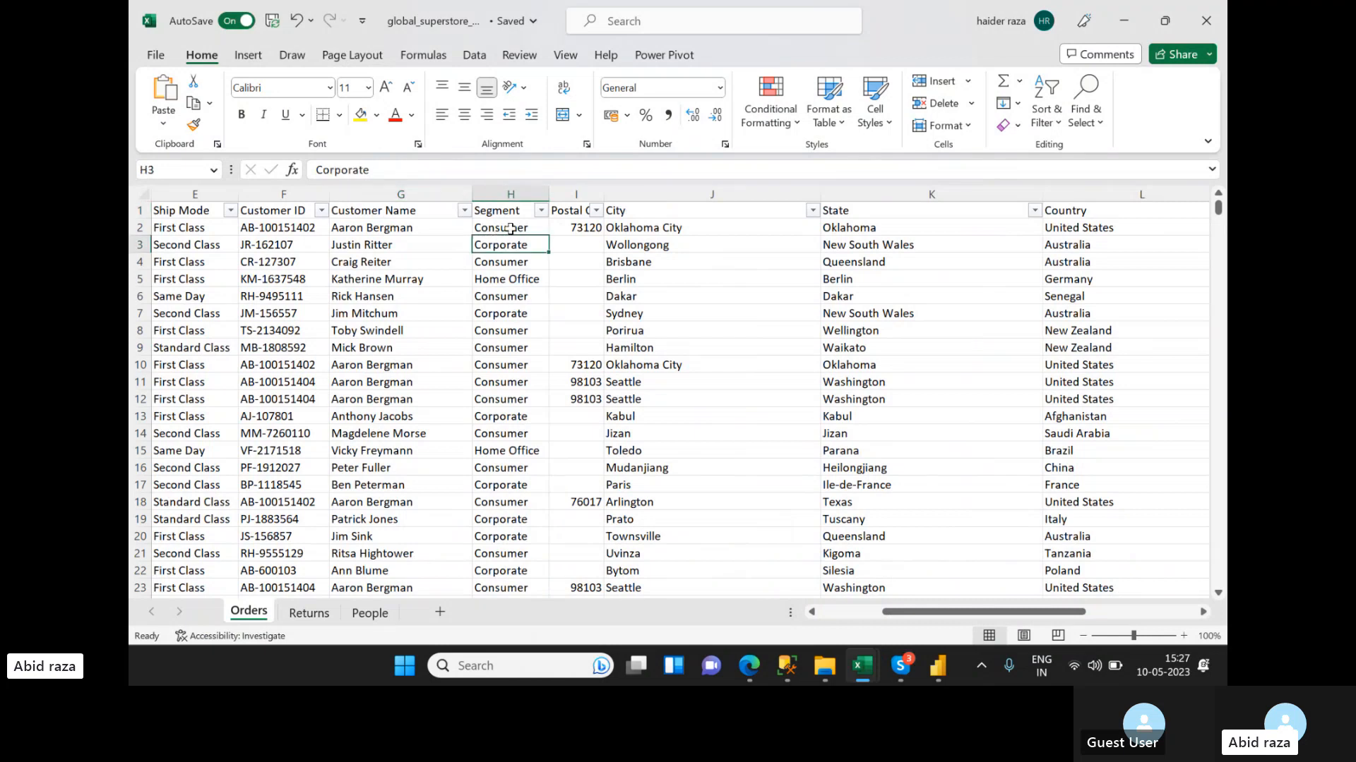
left_click(507, 228)
left_click(598, 233)
left_click(657, 230)
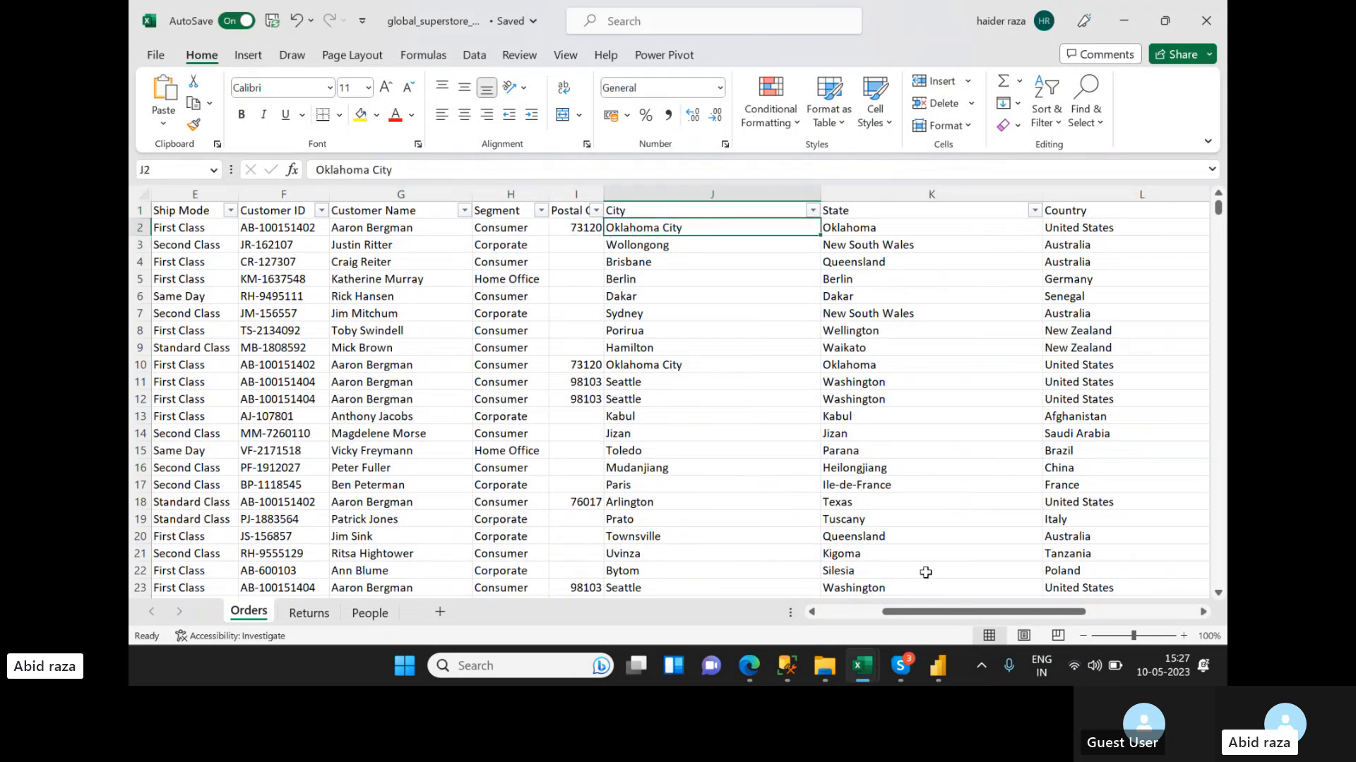
- Examine the remaining Orders columns, from region, market and product ID through category, product, sales and order priority
left_click_drag(957, 613, 1055, 614)
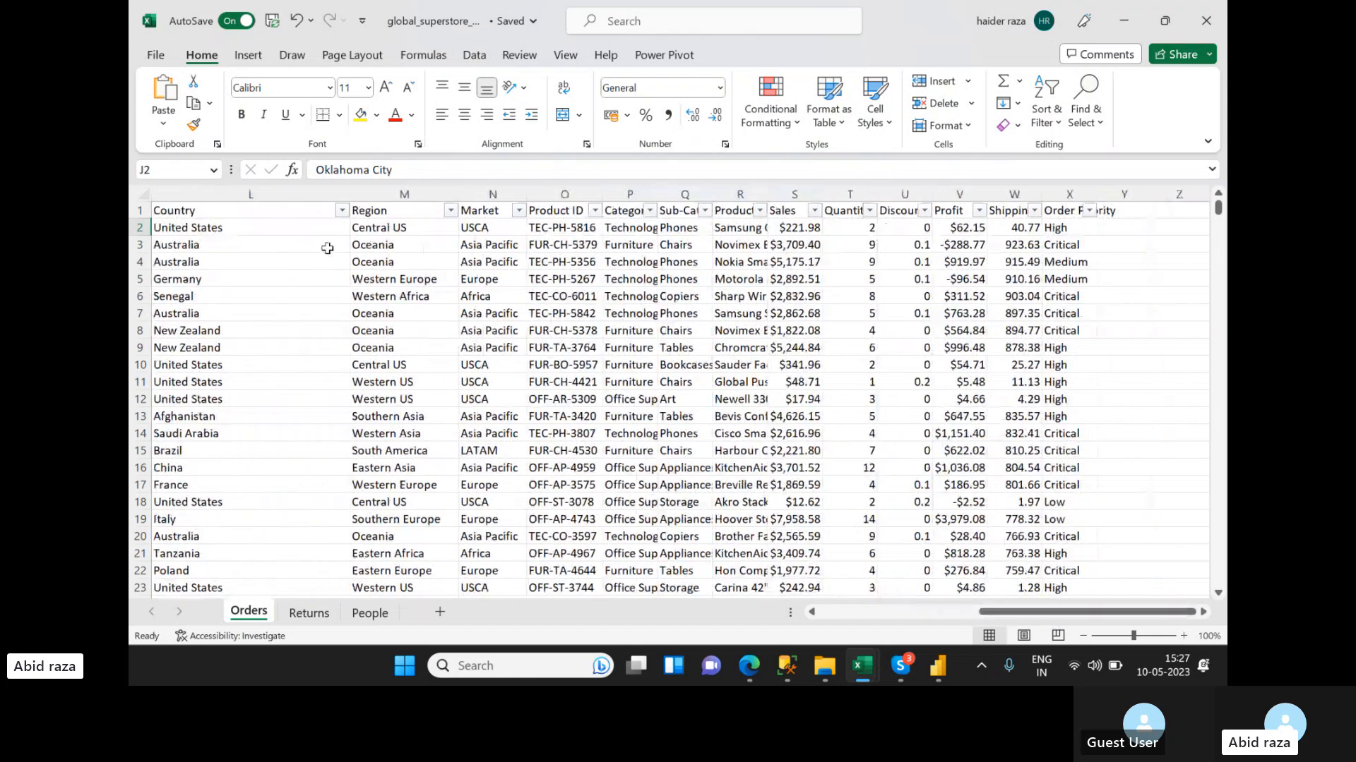
left_click(380, 235)
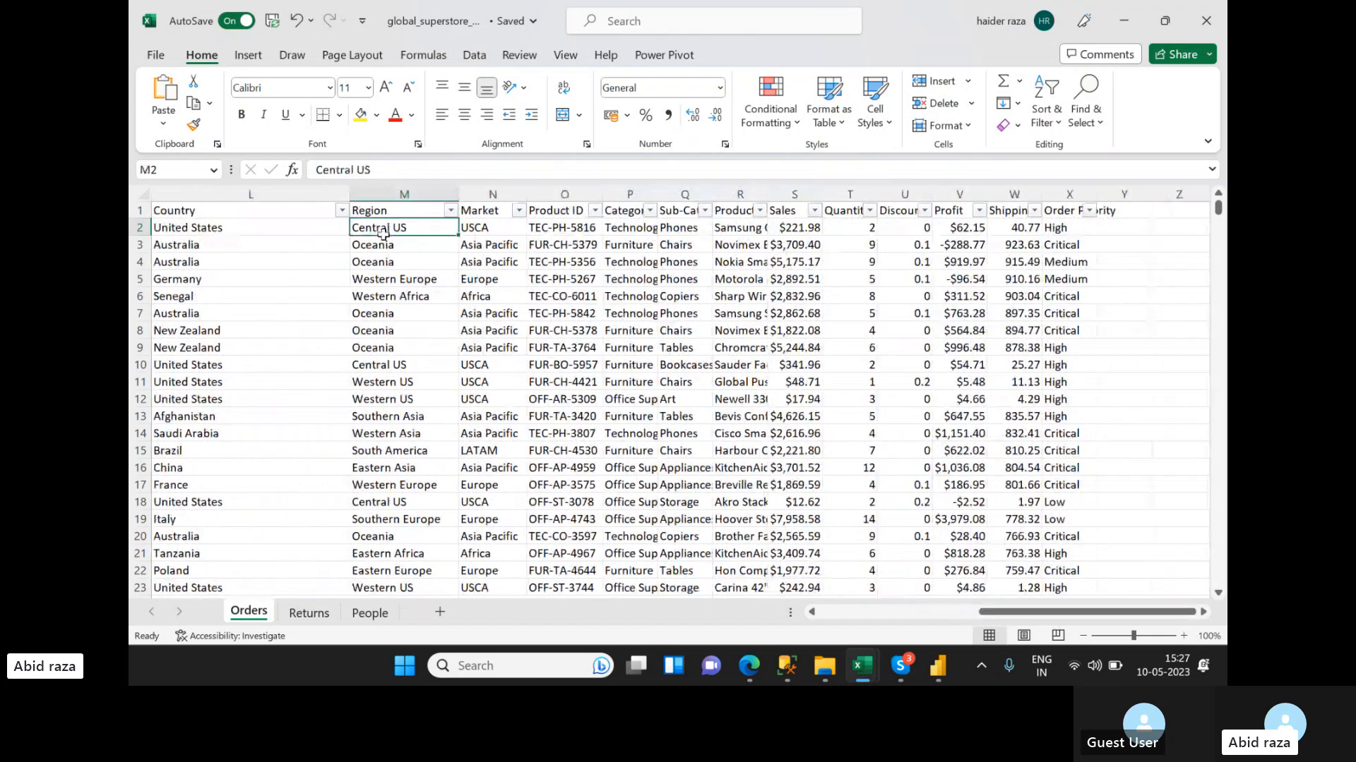
left_click(495, 231)
left_click(544, 230)
left_click(644, 227)
left_click(690, 232)
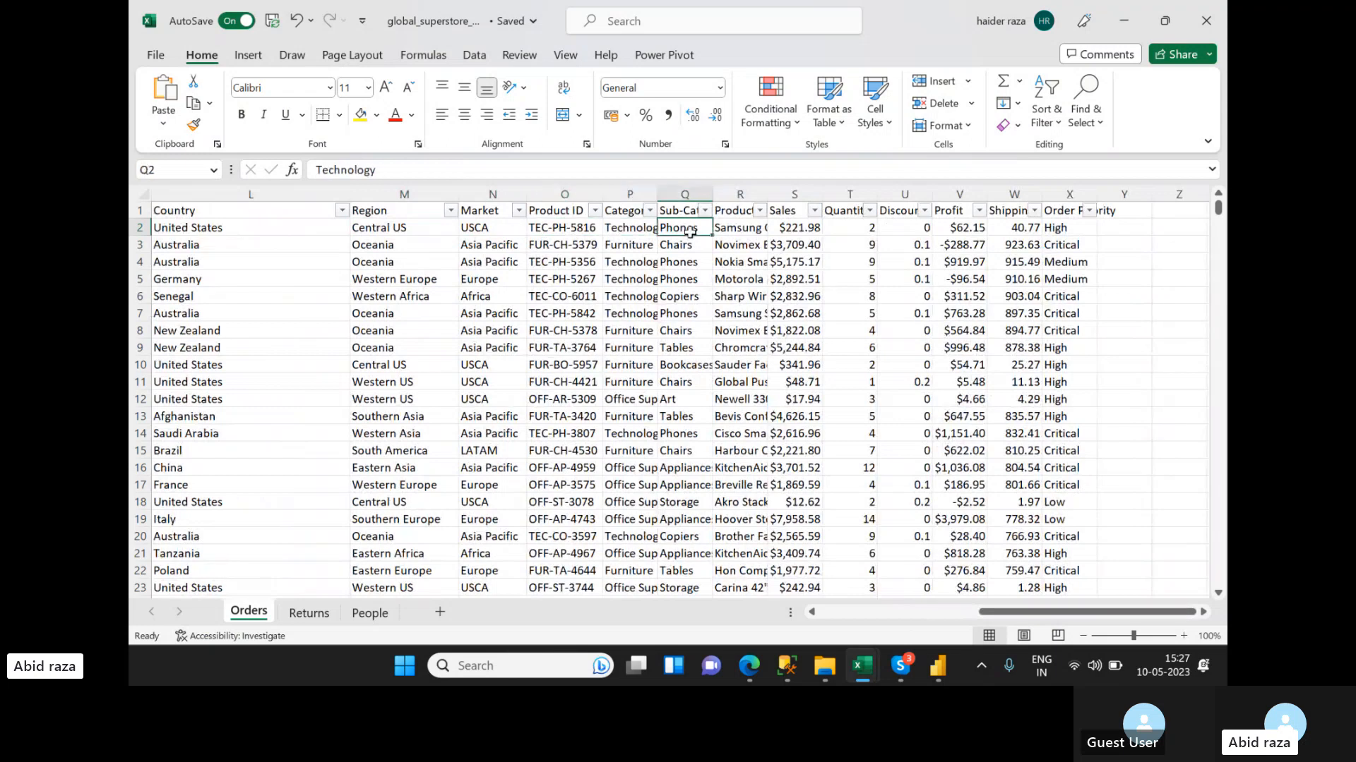
left_click(727, 231)
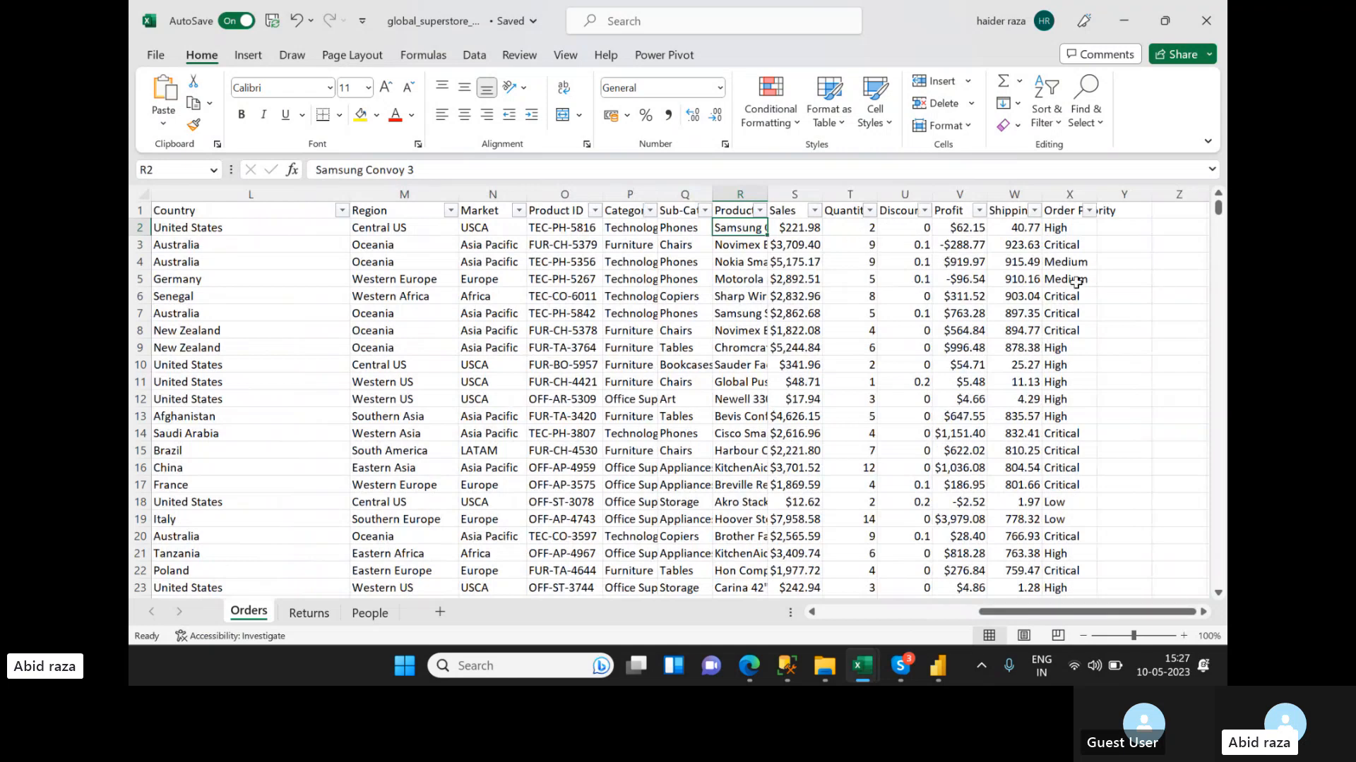
left_click_drag(1010, 611, 850, 620)
- Look through the Returns and People sheets and return to the Orders sheet
left_click(309, 613)
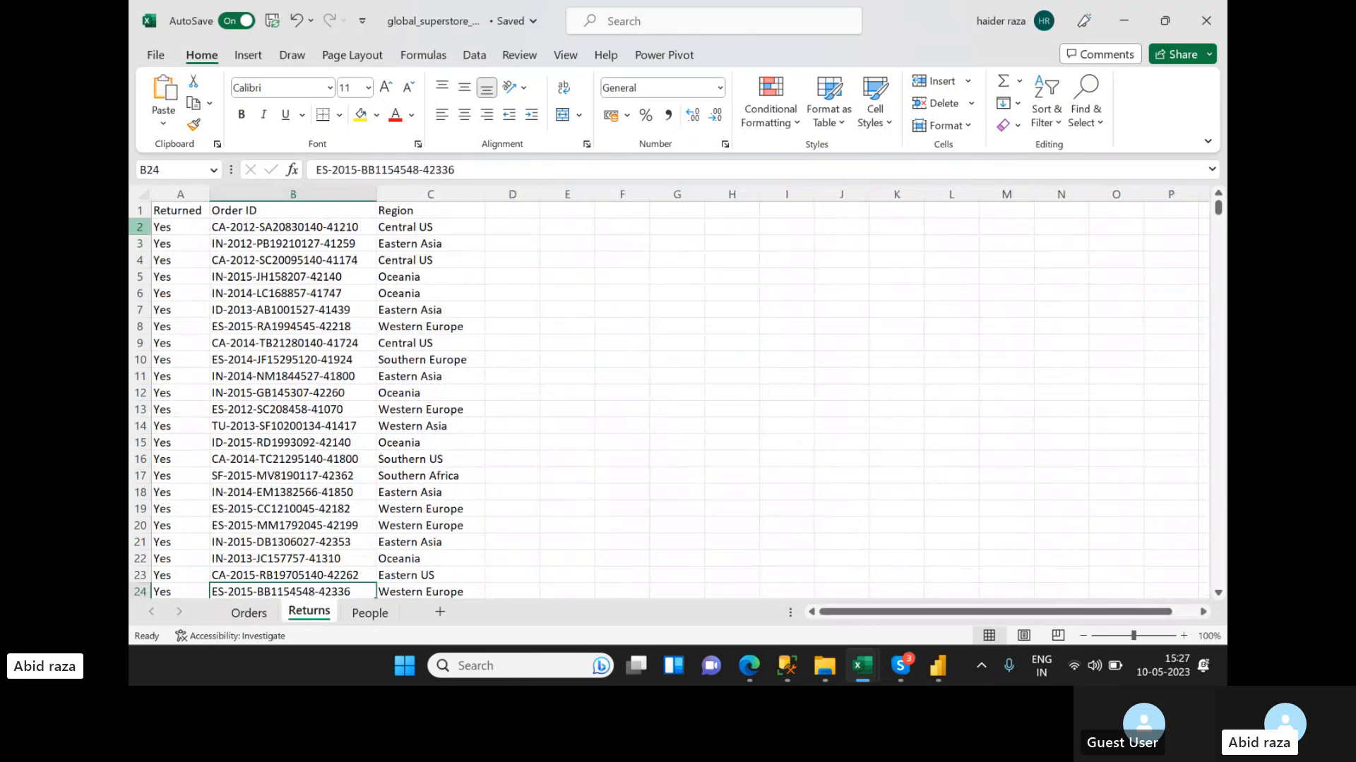
left_click(368, 612)
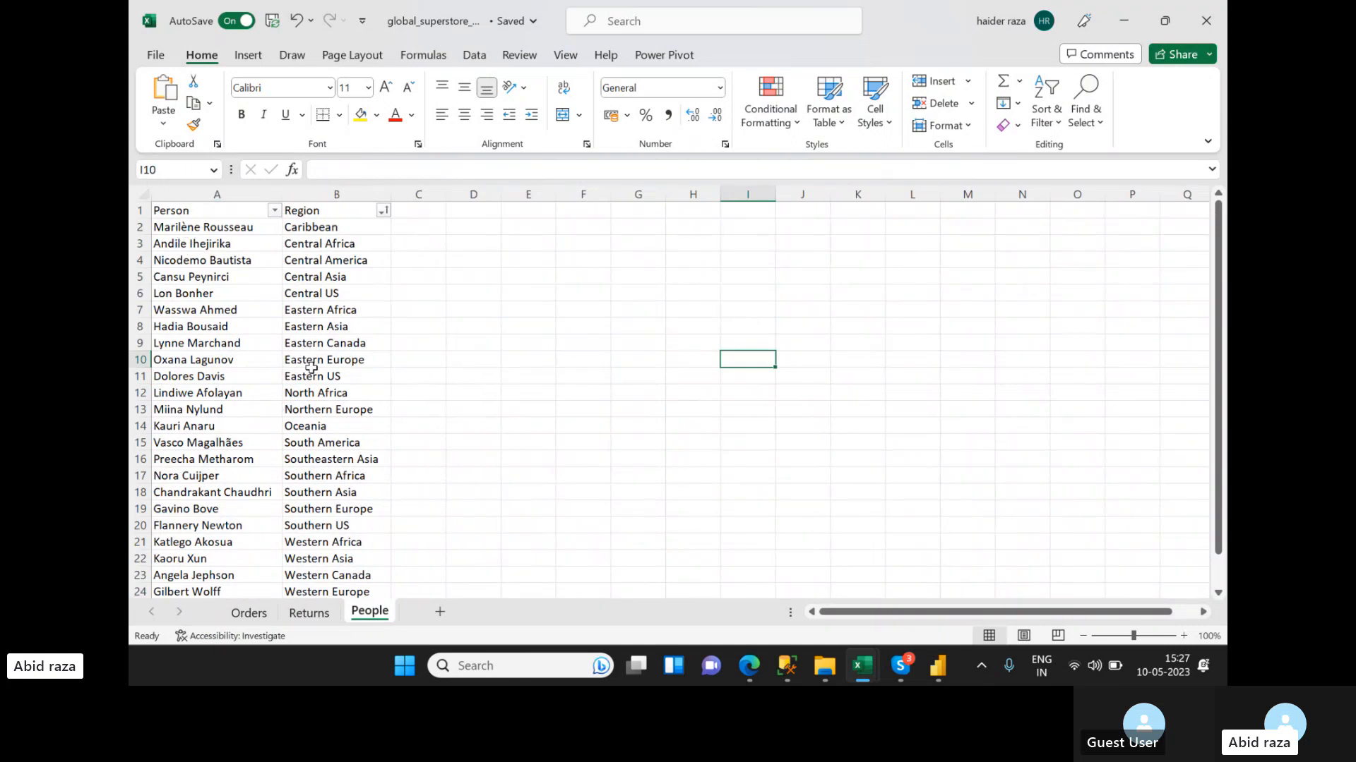
left_click(247, 613)
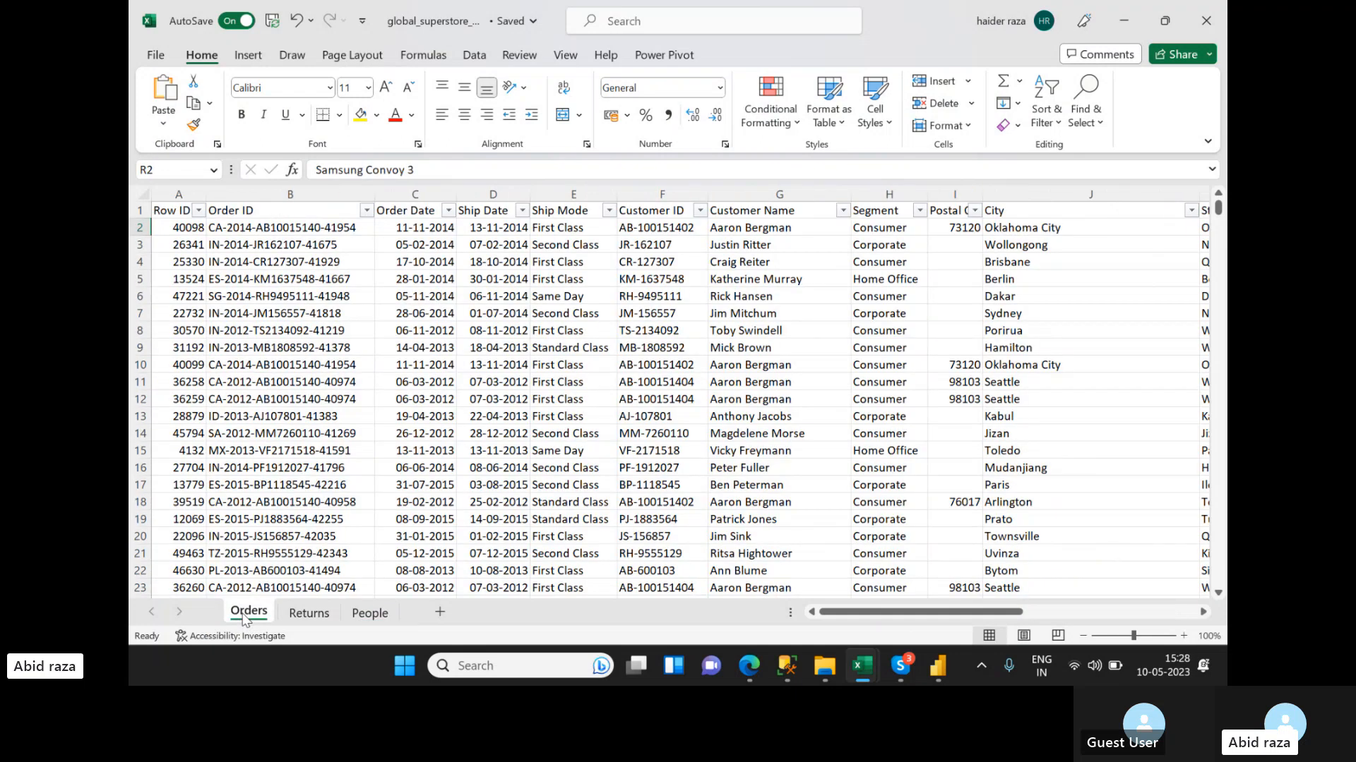
- Switch to the Sales Dashboard folder in File Explorer and open the Requirement document in Word
mouse_move(823, 666)
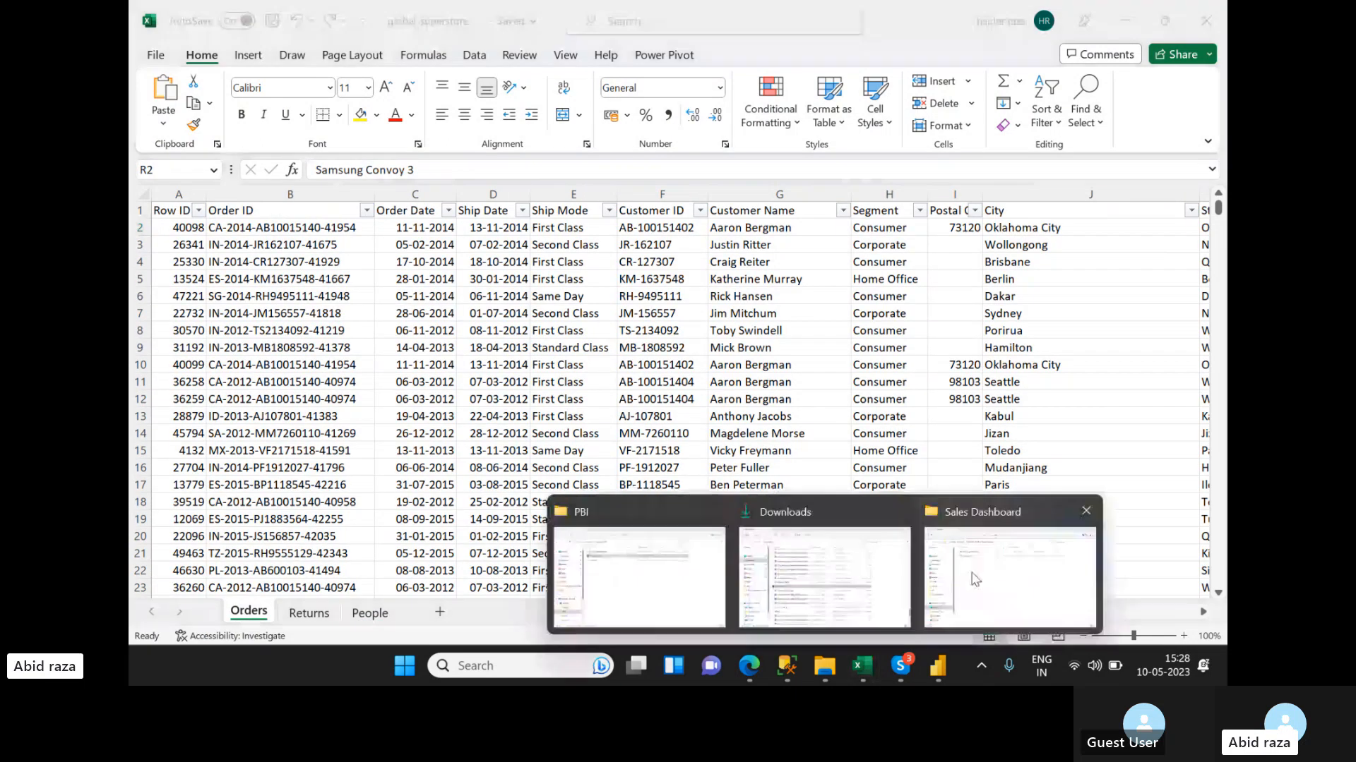
left_click(1003, 572)
double_click(452, 189)
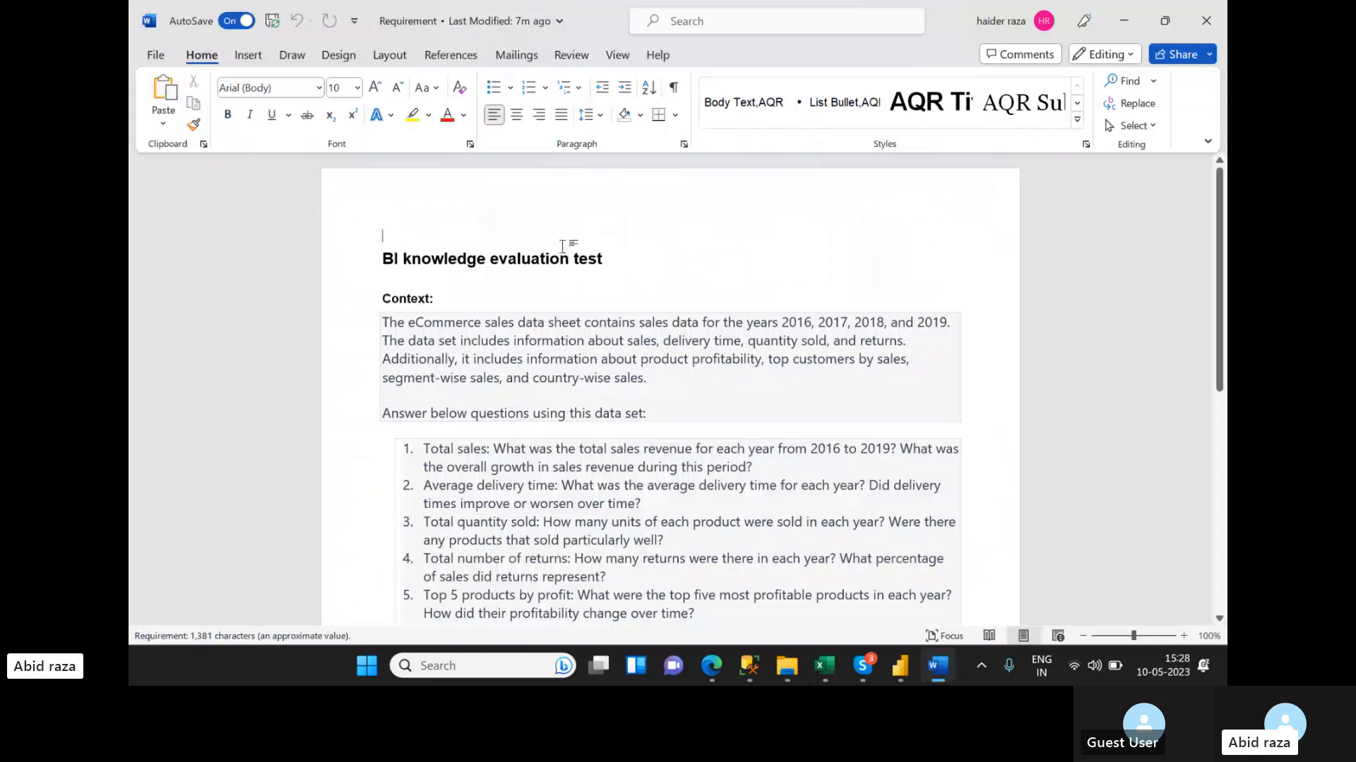
- Read the context paragraph and skim the numbered questions of the BI knowledge evaluation test
scroll(405, 309, "down", 1)
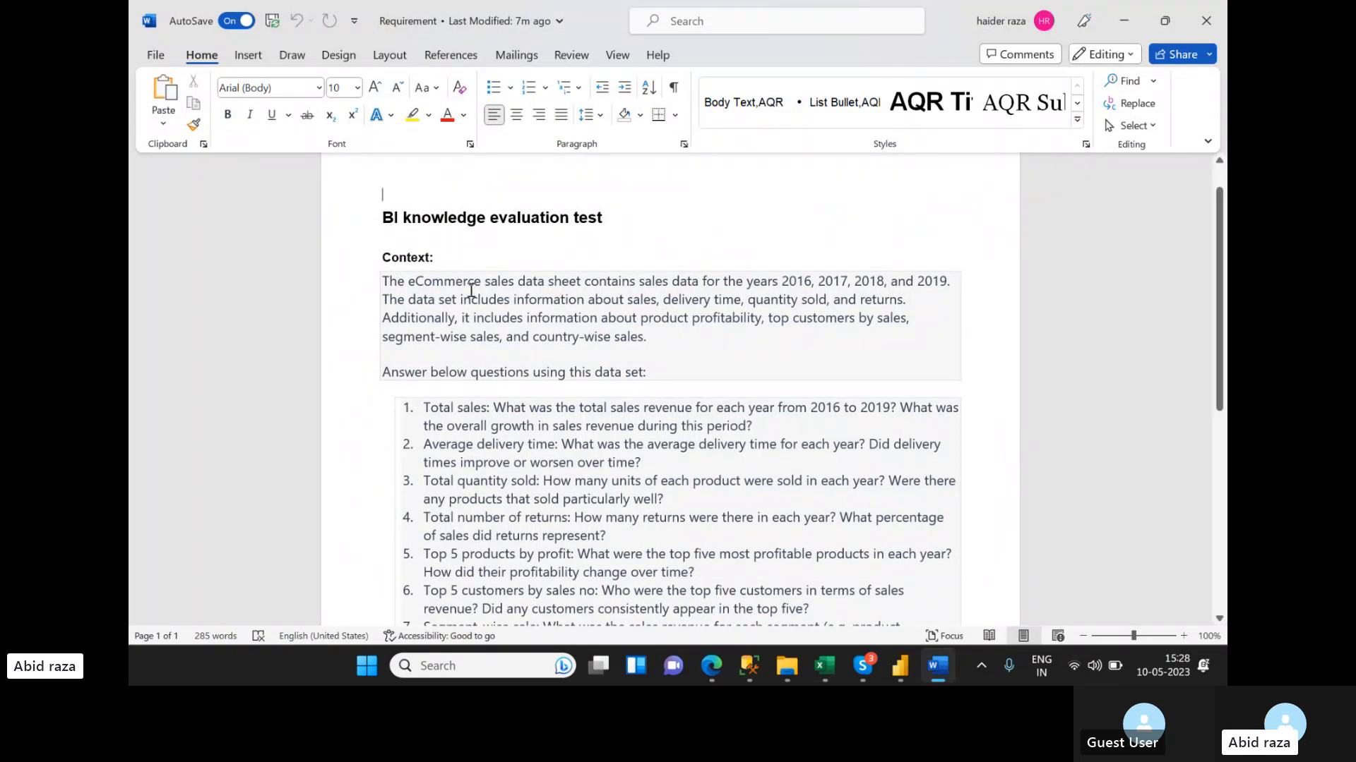
scroll(386, 245, "down", 1)
scroll(565, 342, "down", 2)
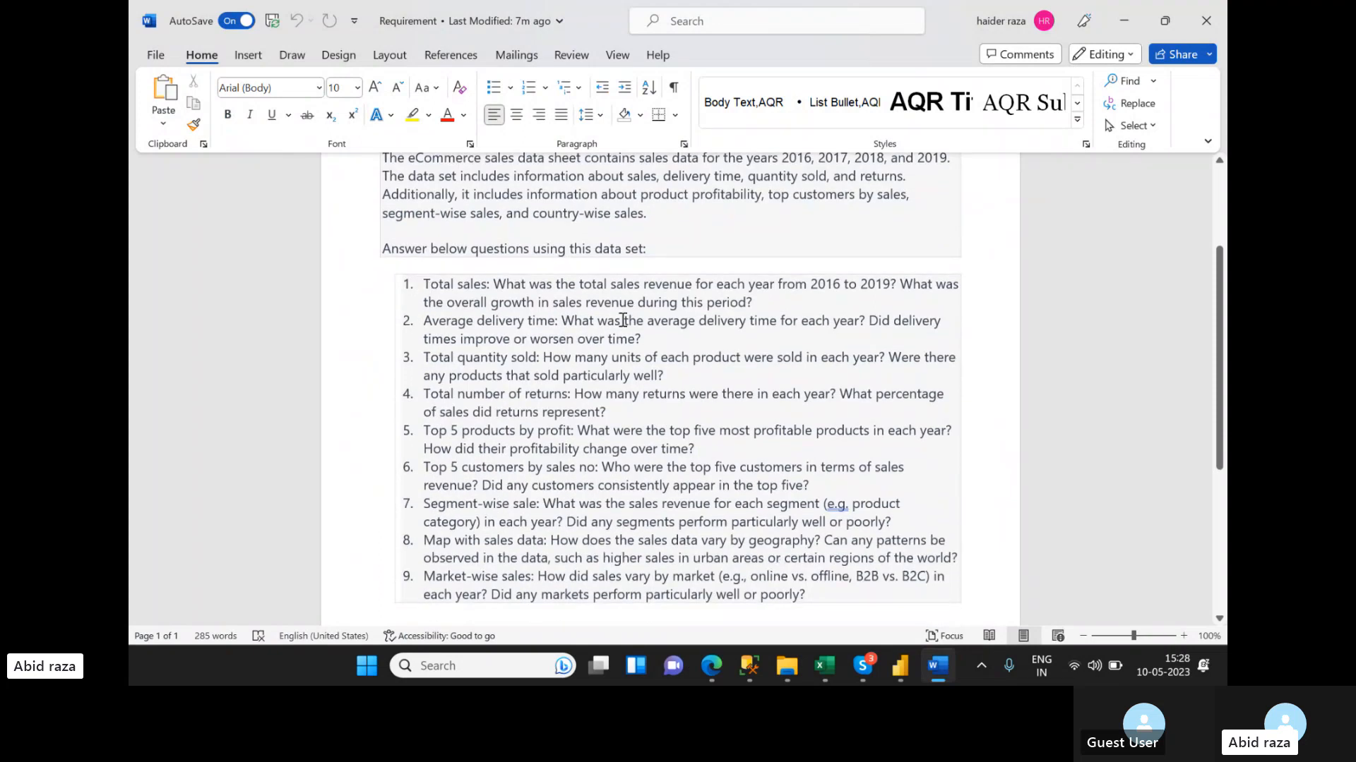
scroll(622, 321, "up", 2)
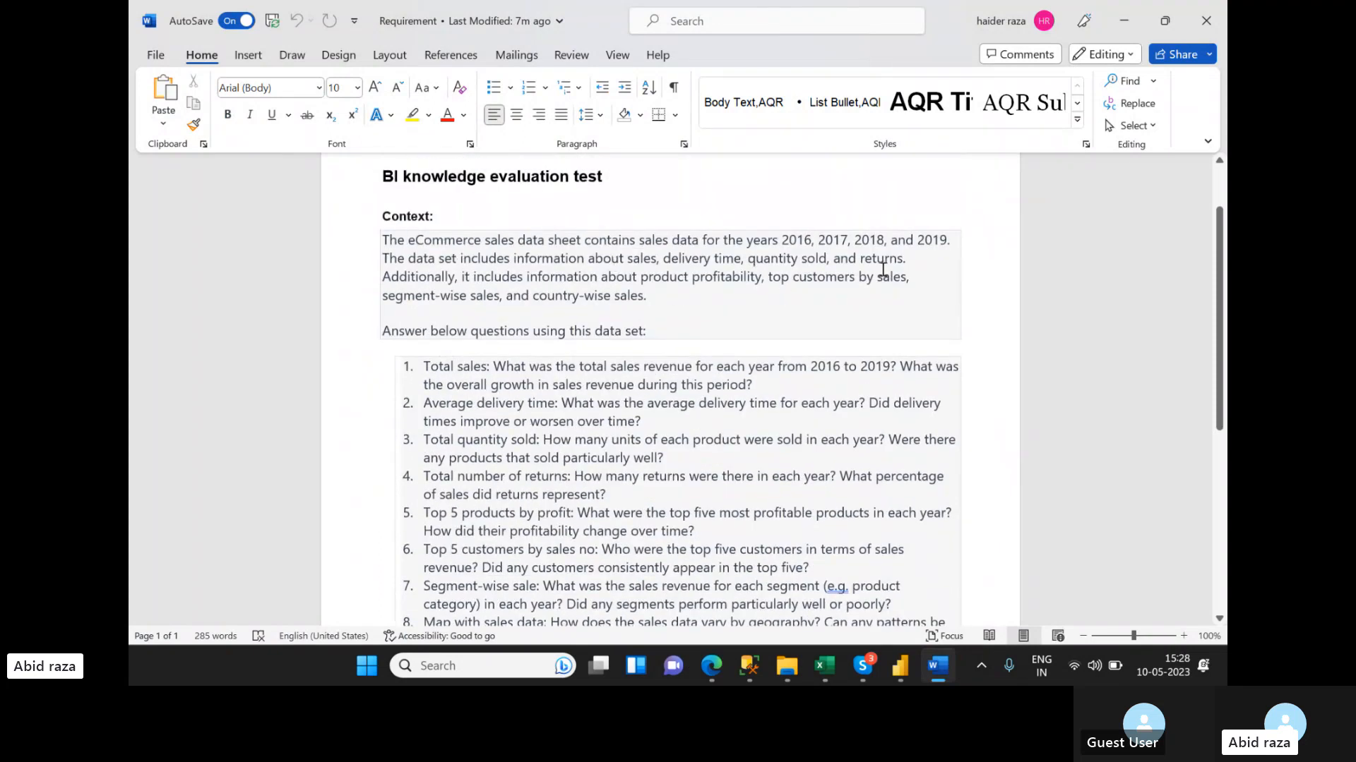
scroll(625, 339, "down", 4)
scroll(452, 240, "up", 1)
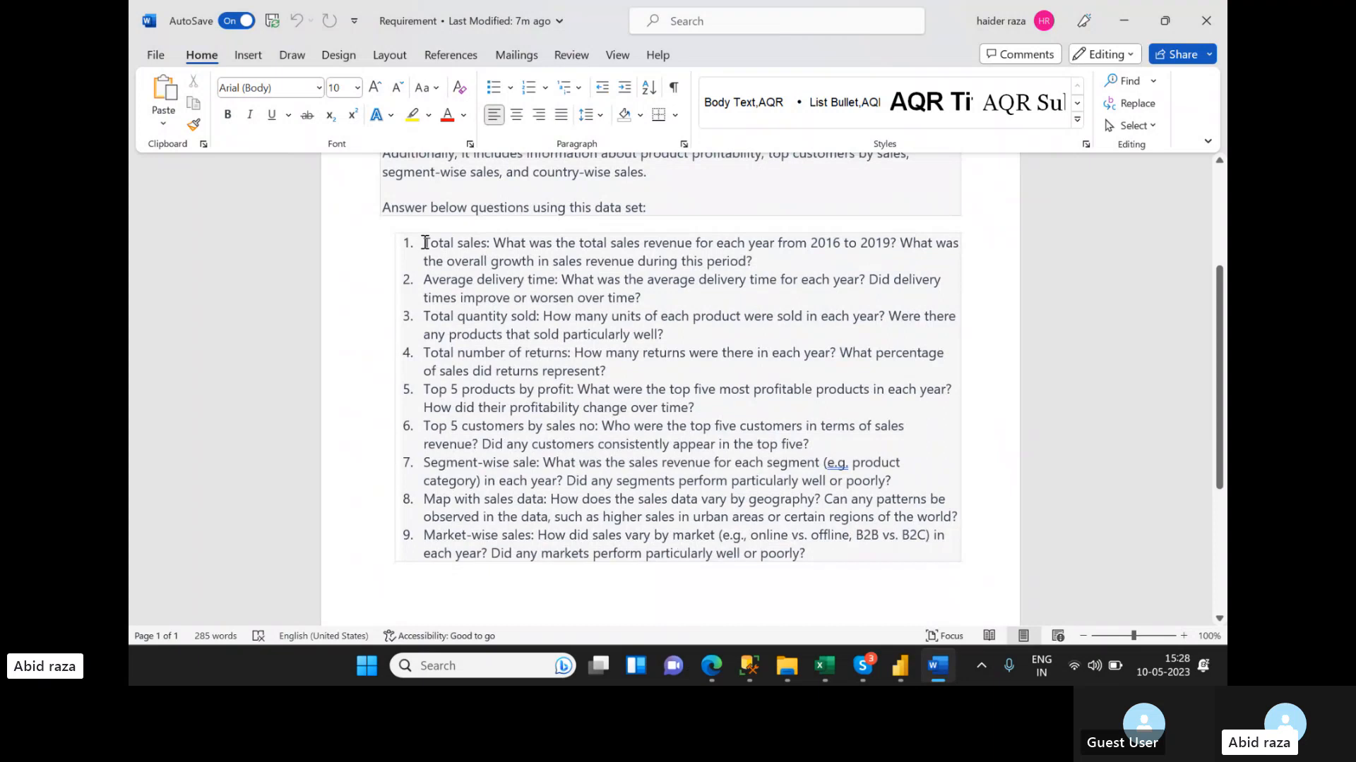
- Review the nine questions one by one, from total sales and average delivery time to market-wise sales
left_click_drag(425, 242, 490, 246)
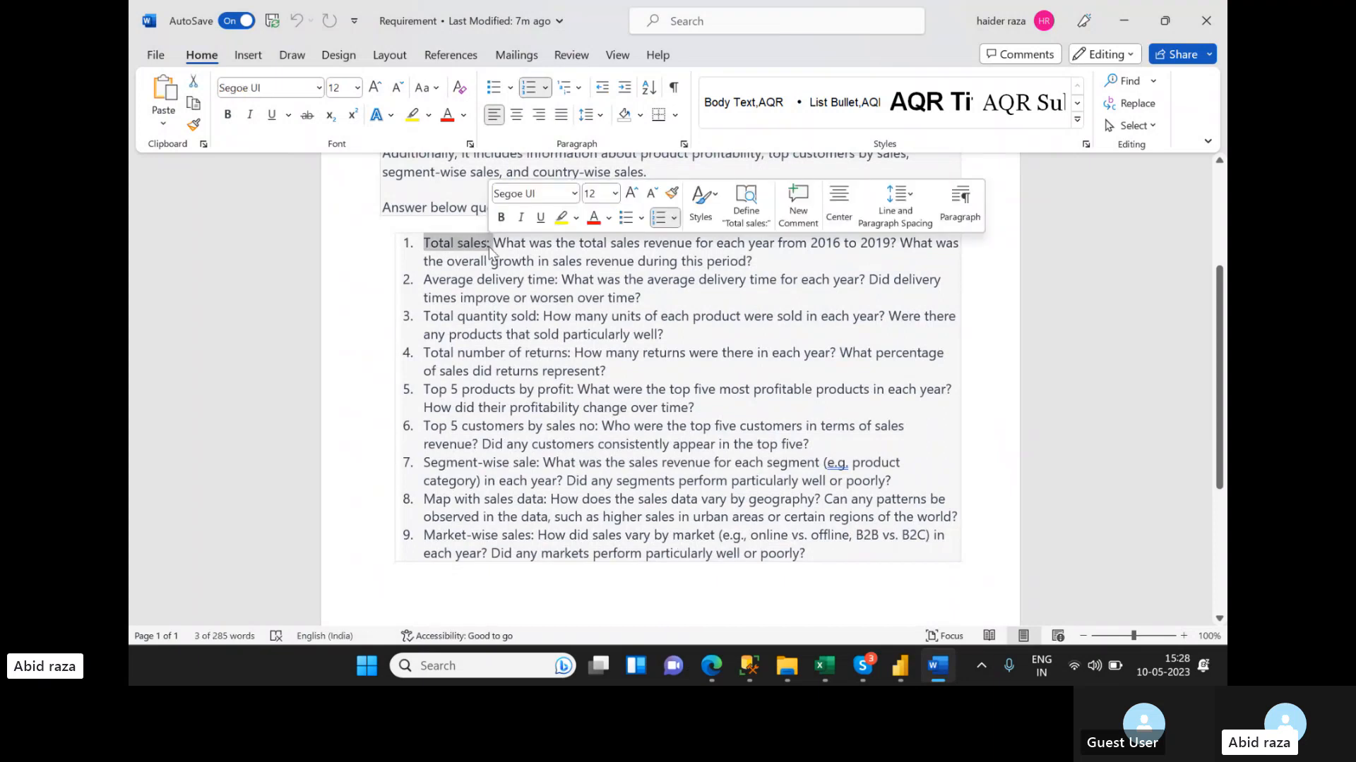
left_click(756, 261)
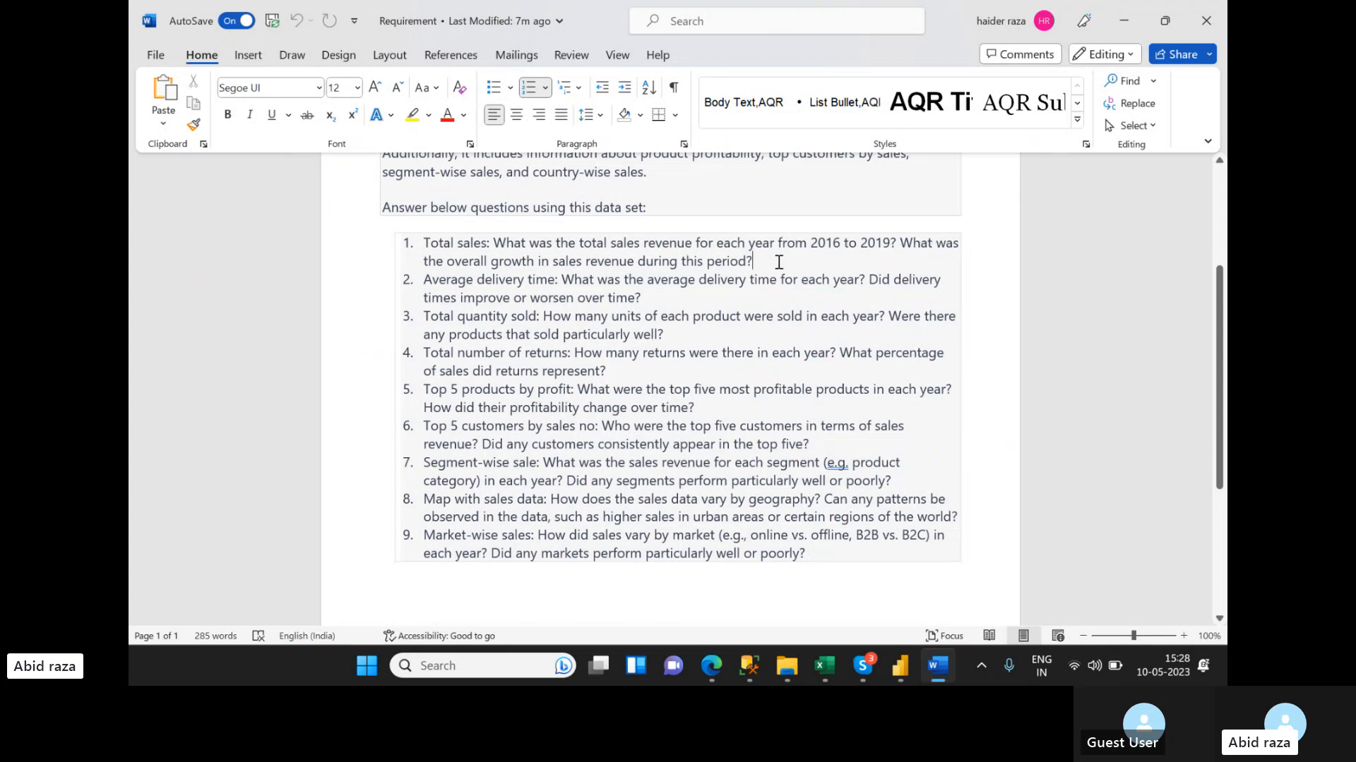
left_click_drag(775, 263, 492, 280)
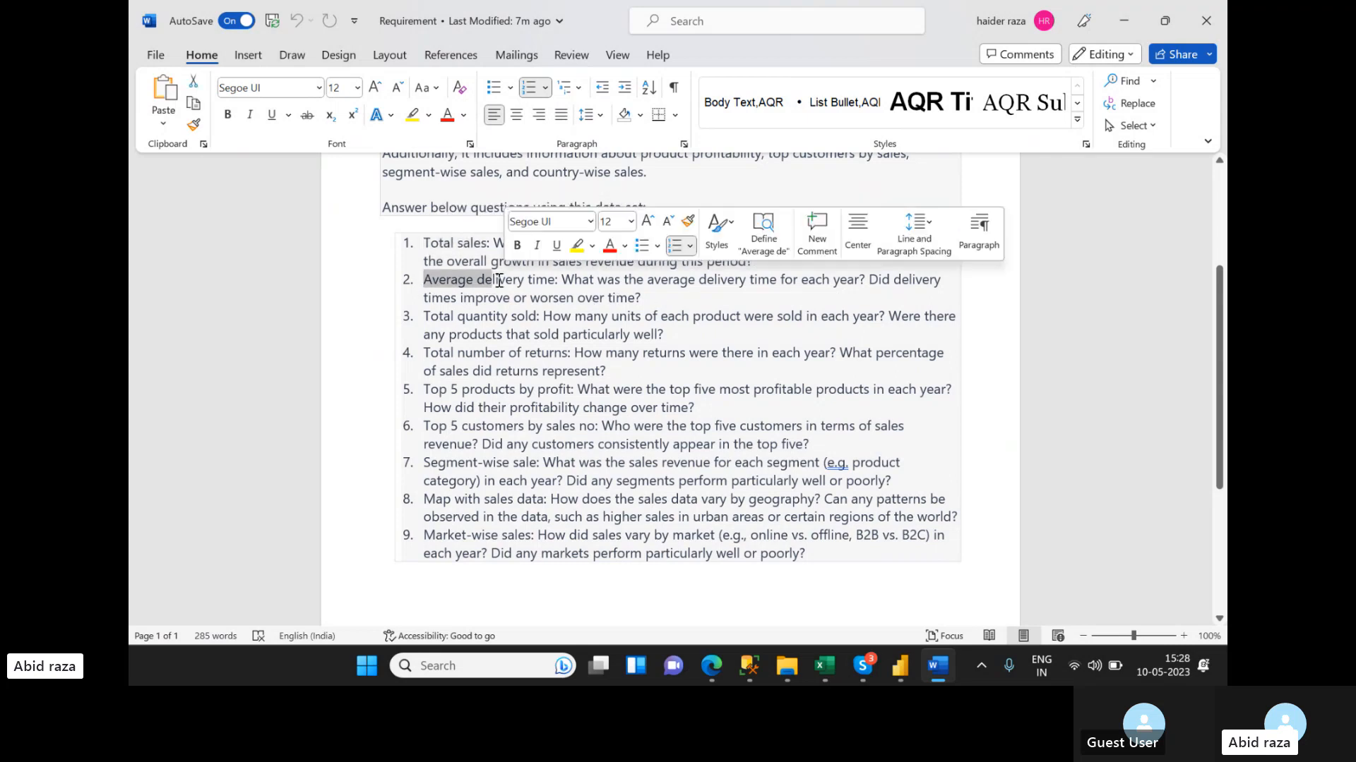
left_click_drag(426, 317, 473, 317)
left_click_drag(426, 356, 462, 390)
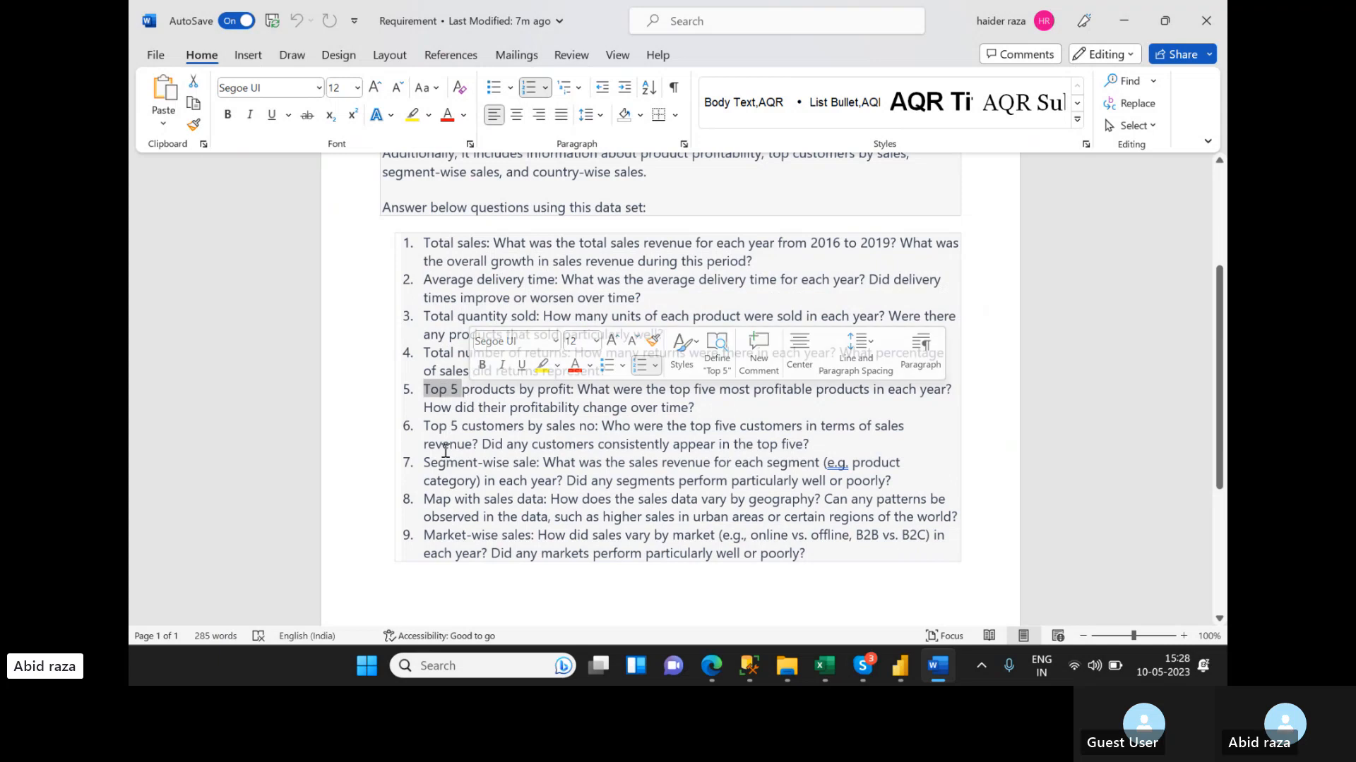
left_click(809, 565)
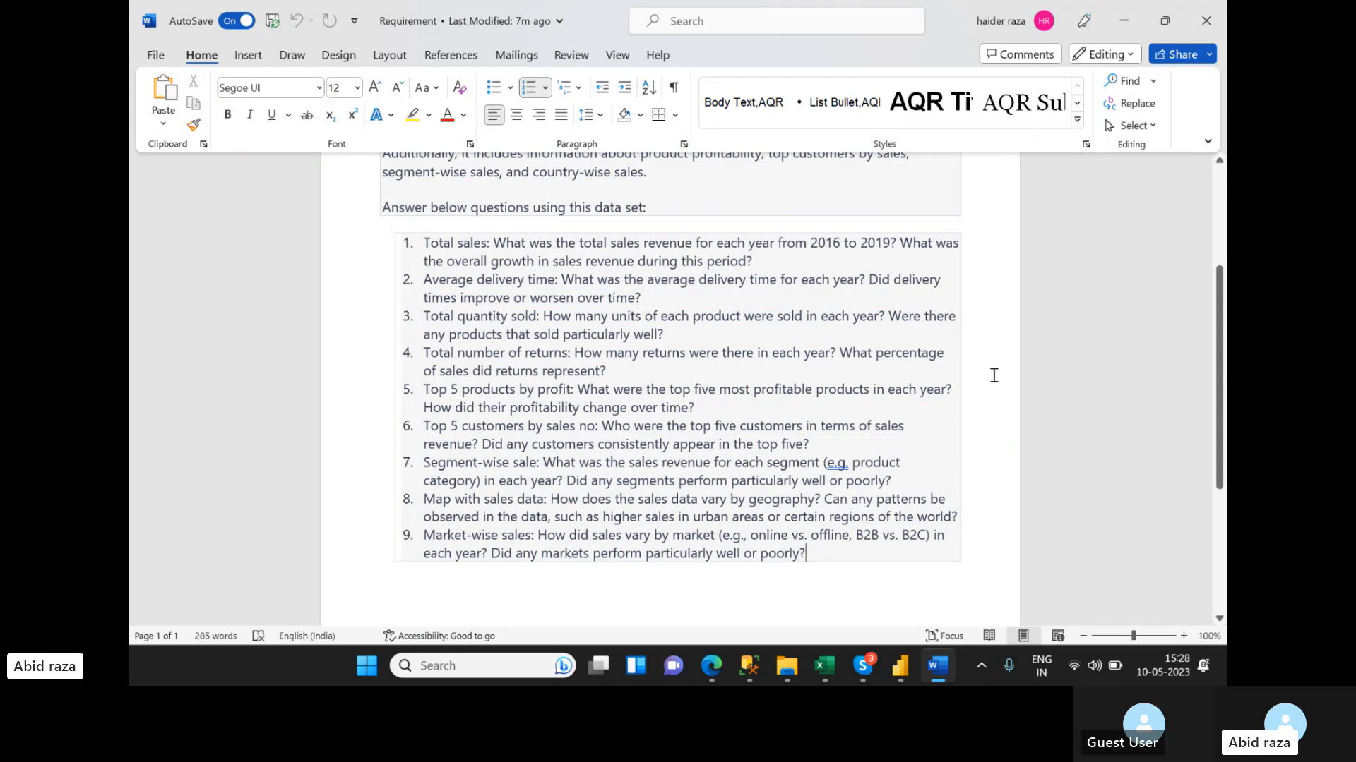
scroll(996, 366, "up", 3)
scroll(984, 379, "down", 3)
scroll(918, 494, "down", 1)
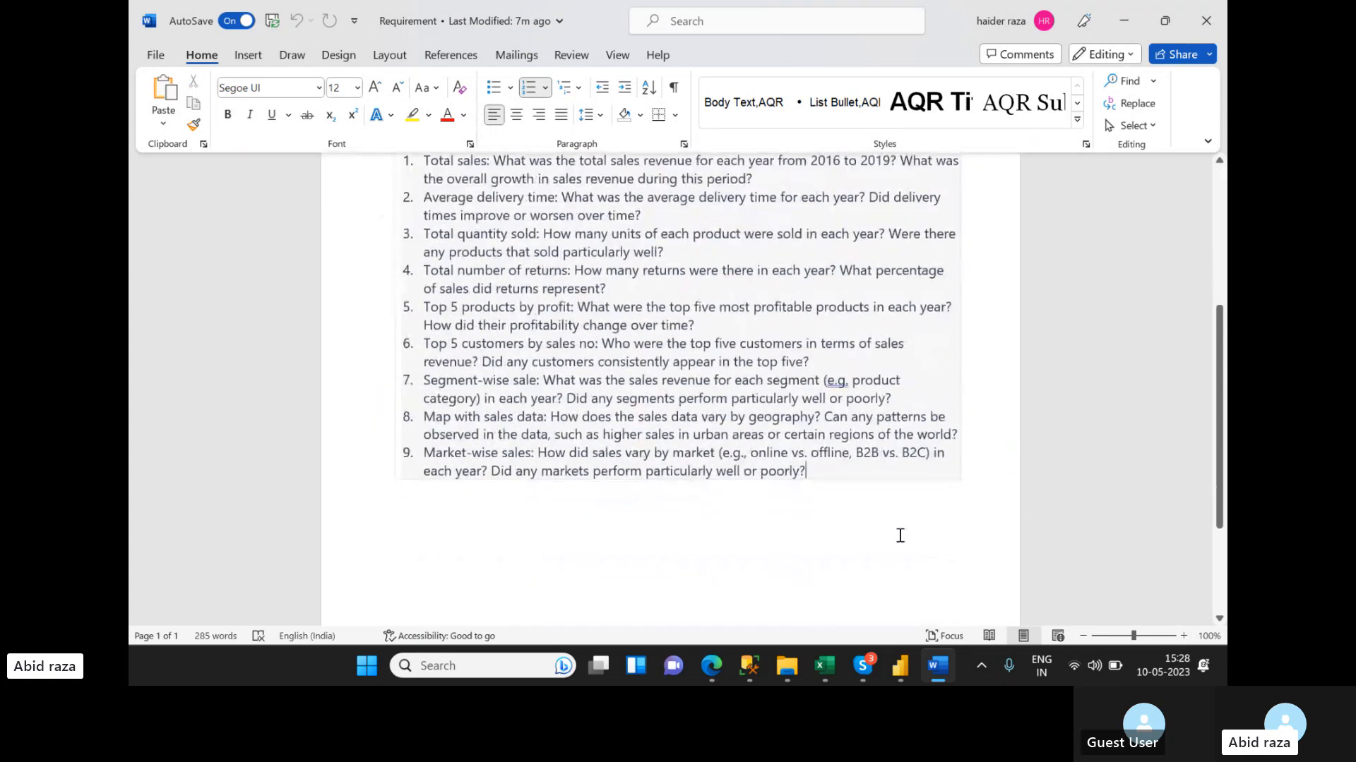
scroll(720, 385, "up", 3)
scroll(645, 369, "down", 2)
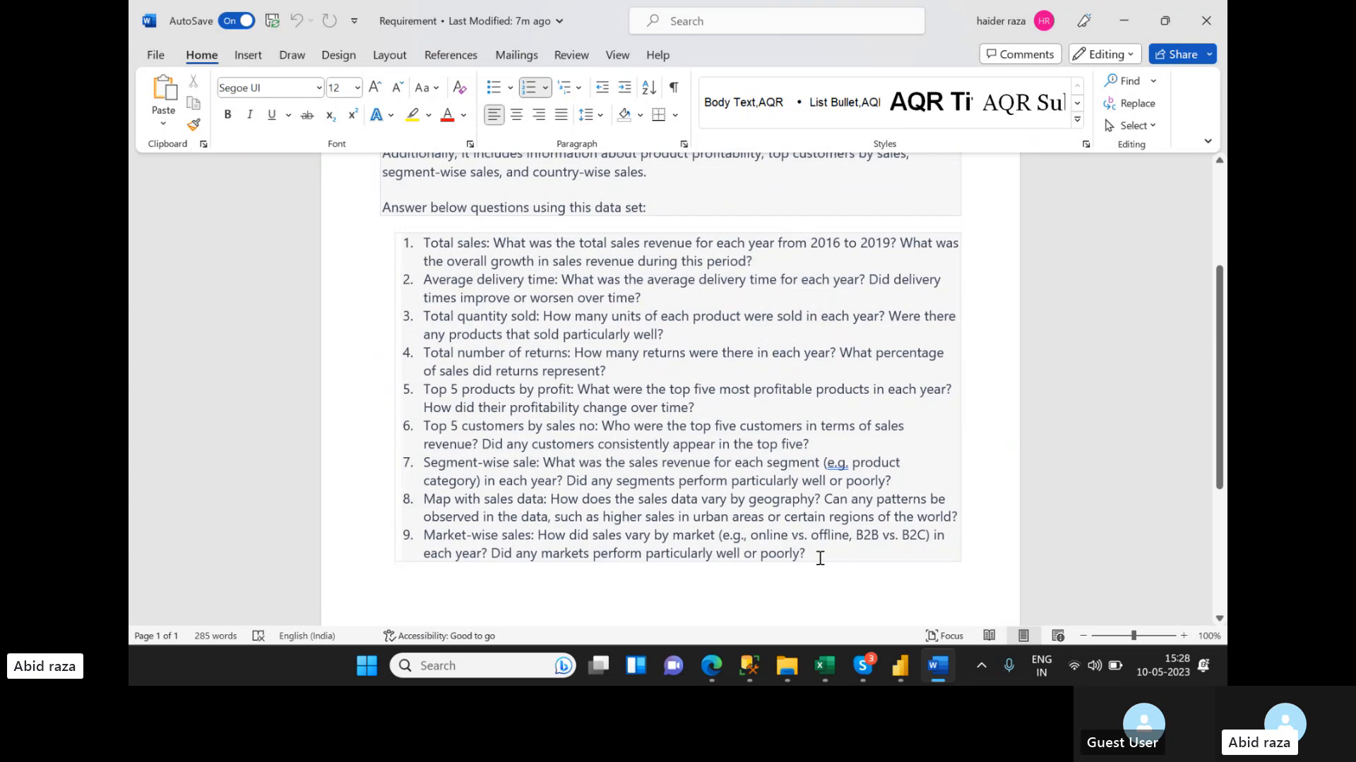
- View the finished first dashboard report in Power BI Desktop and return to the Requirement document
mouse_move(899, 666)
left_click(878, 614)
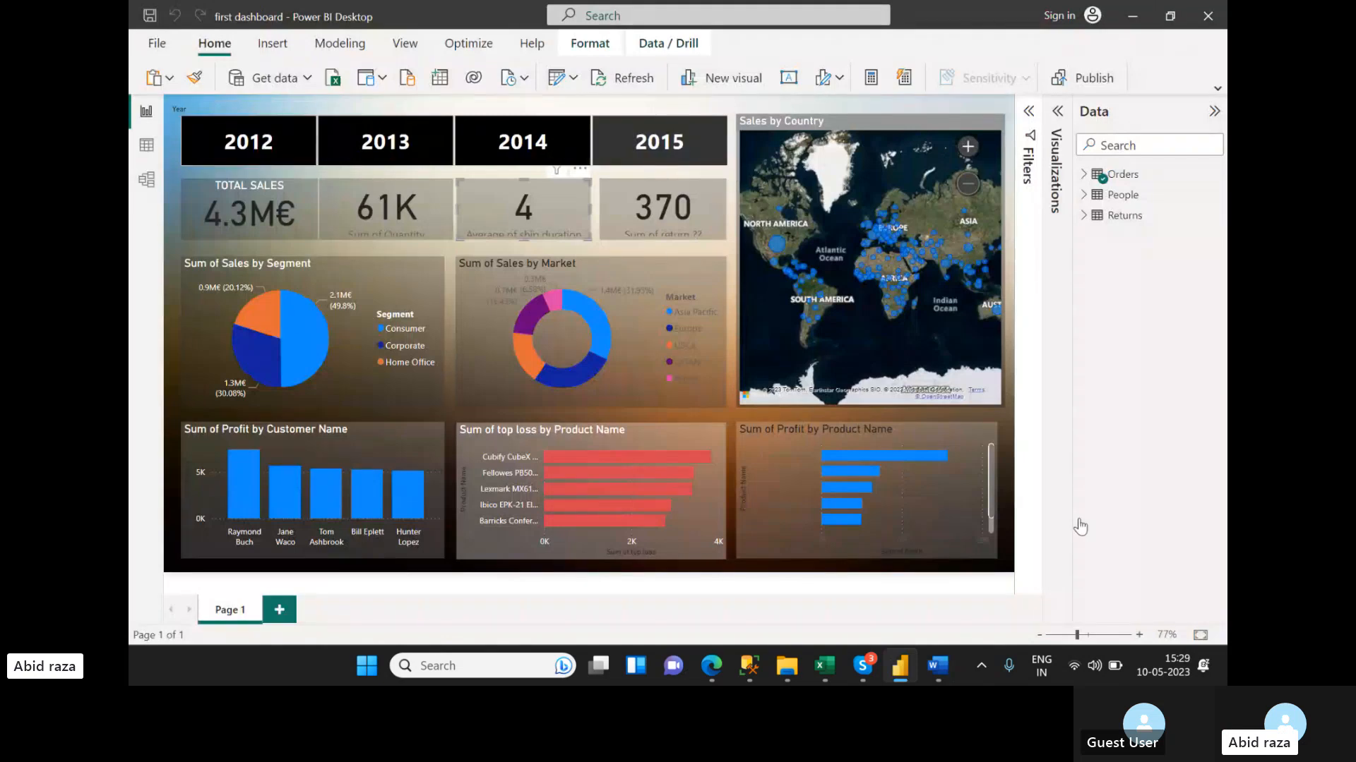
left_click(1131, 15)
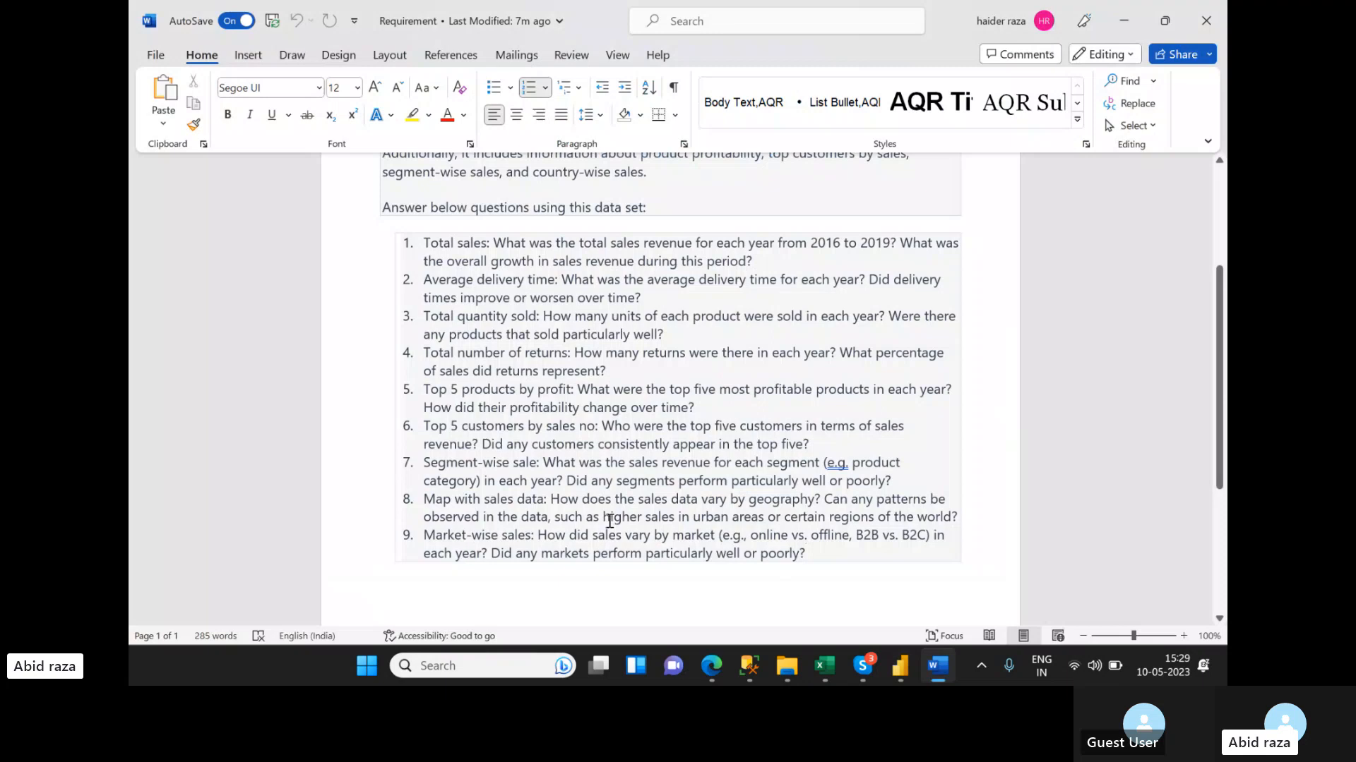
- Launch a new Power BI Desktop window, dismiss its start screen and expand the ribbon
left_click(487, 674)
type("powerbi")
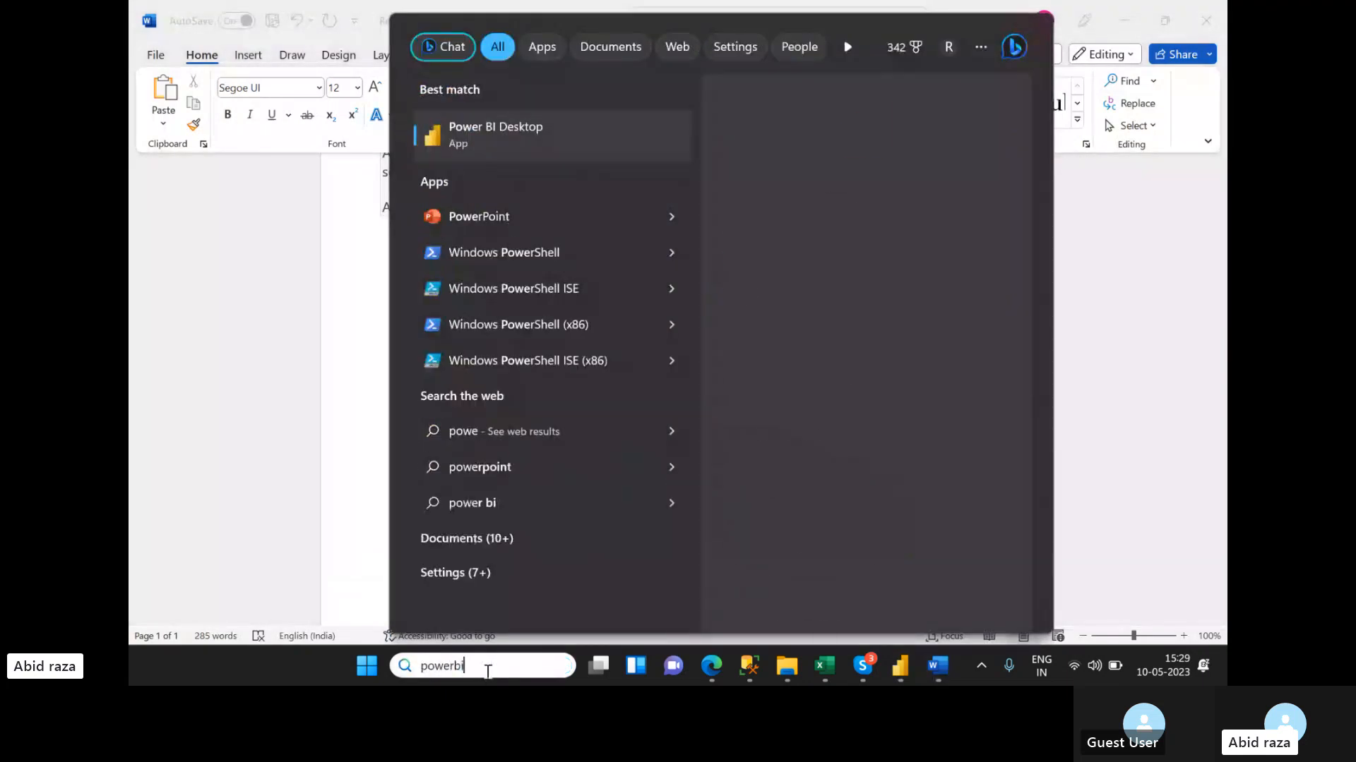
left_click(526, 145)
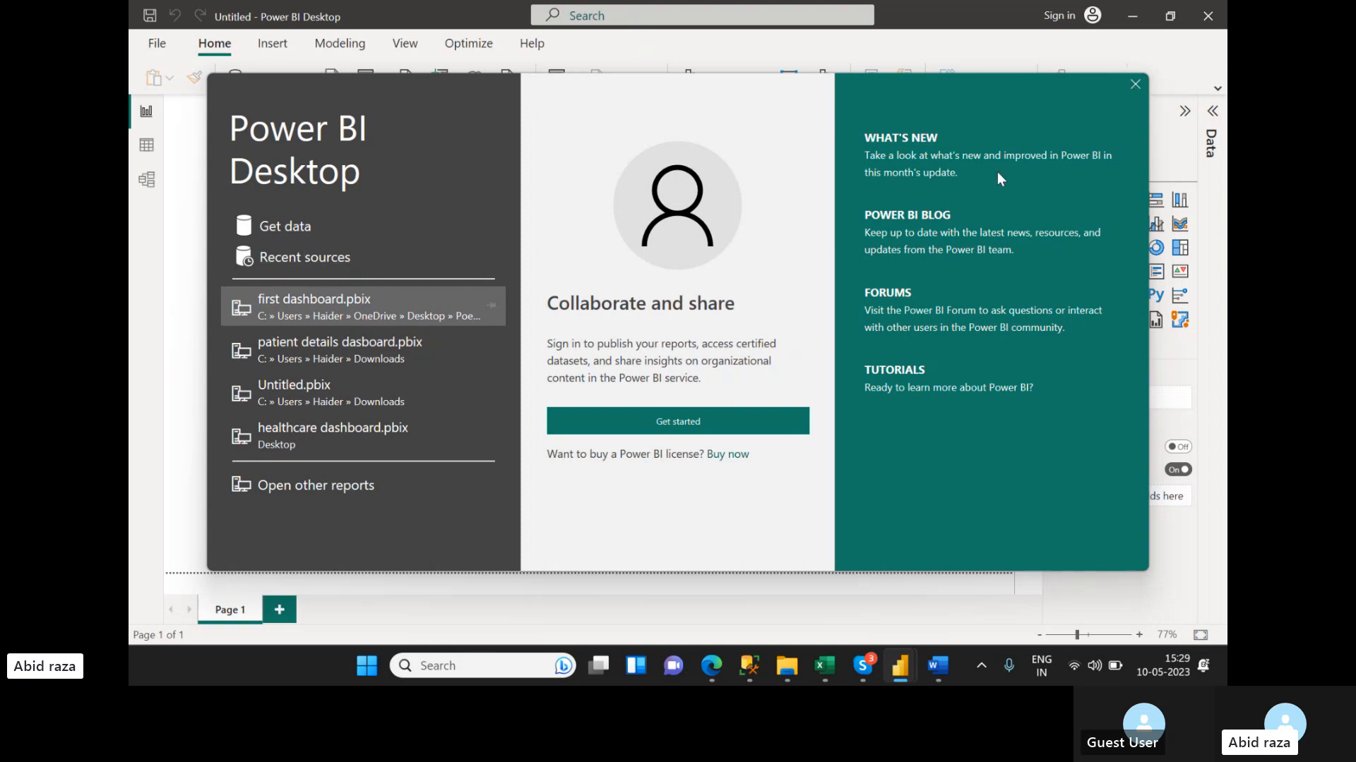
left_click(1135, 85)
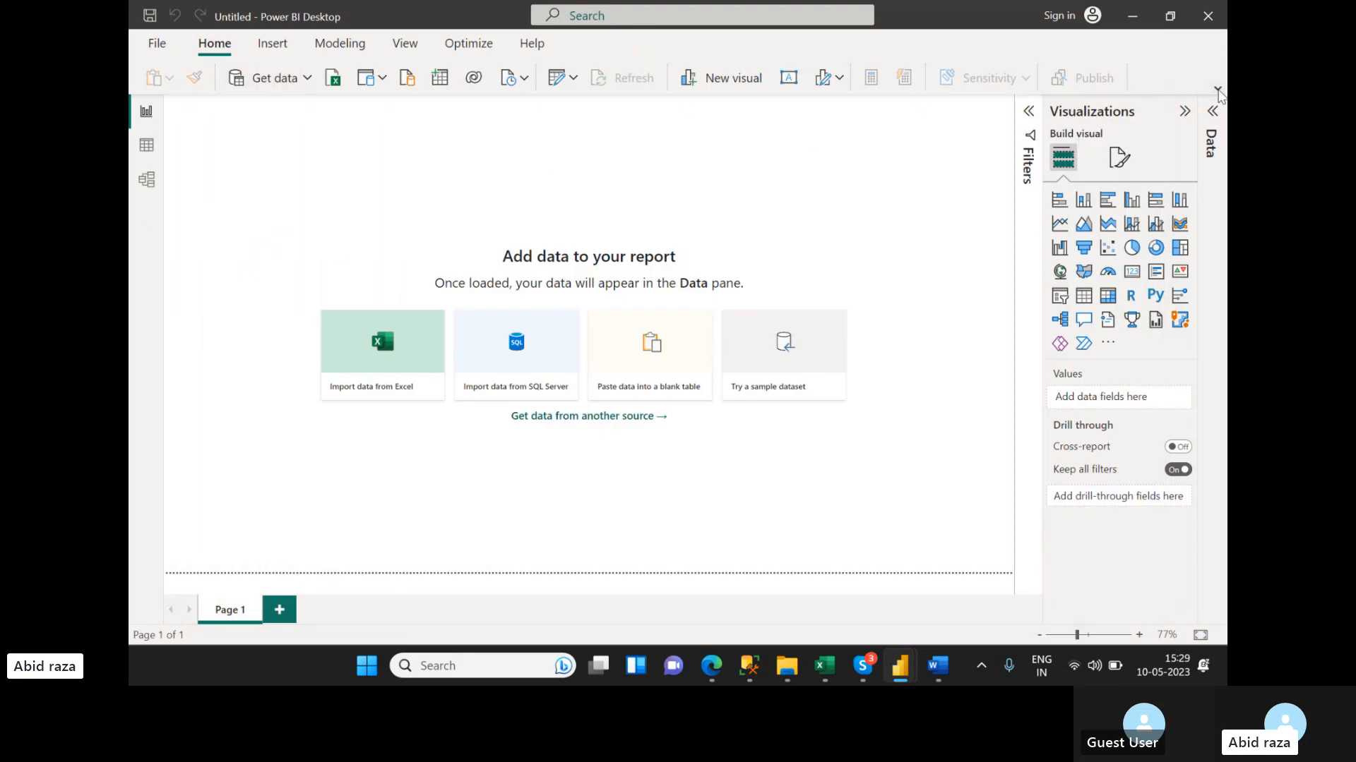
left_click(1217, 89)
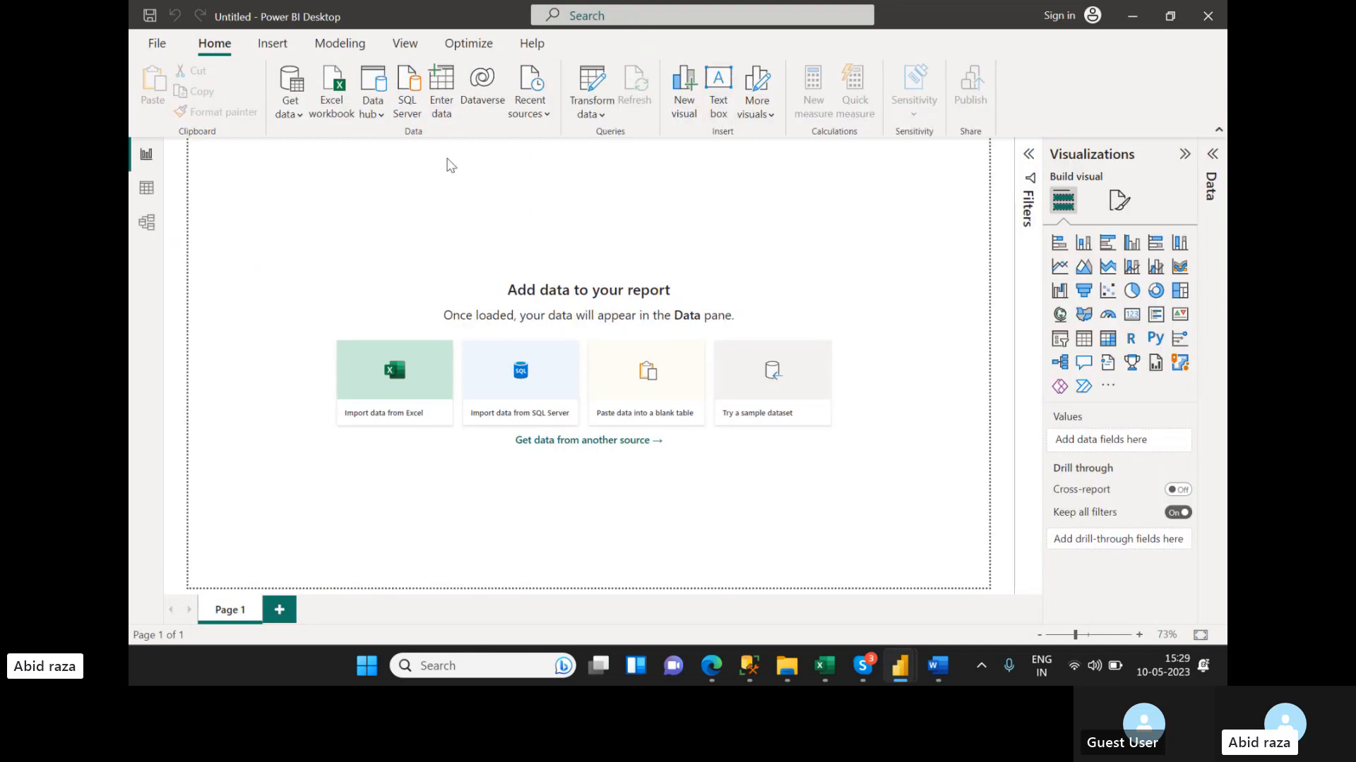
- Look at the empty data and model views and return to the report view
left_click(146, 188)
left_click(145, 226)
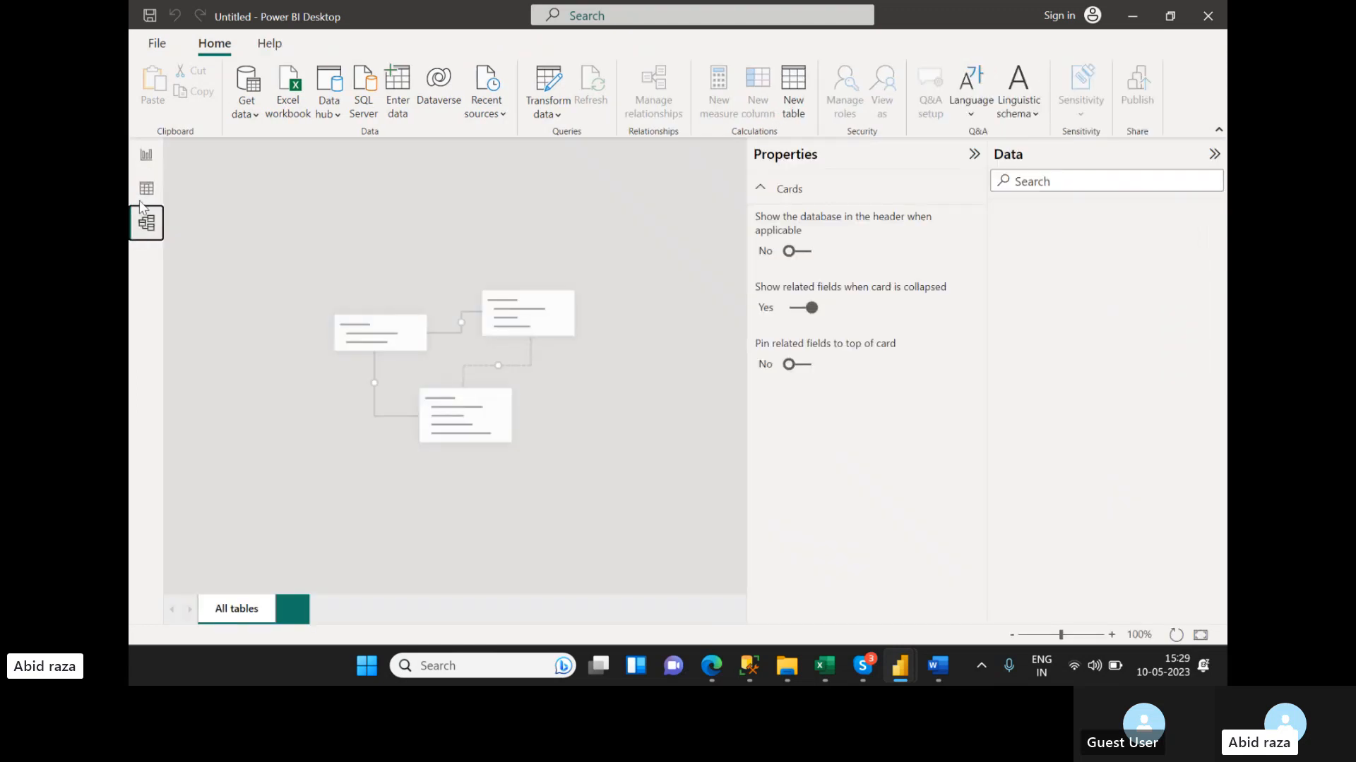
left_click(146, 188)
left_click(146, 154)
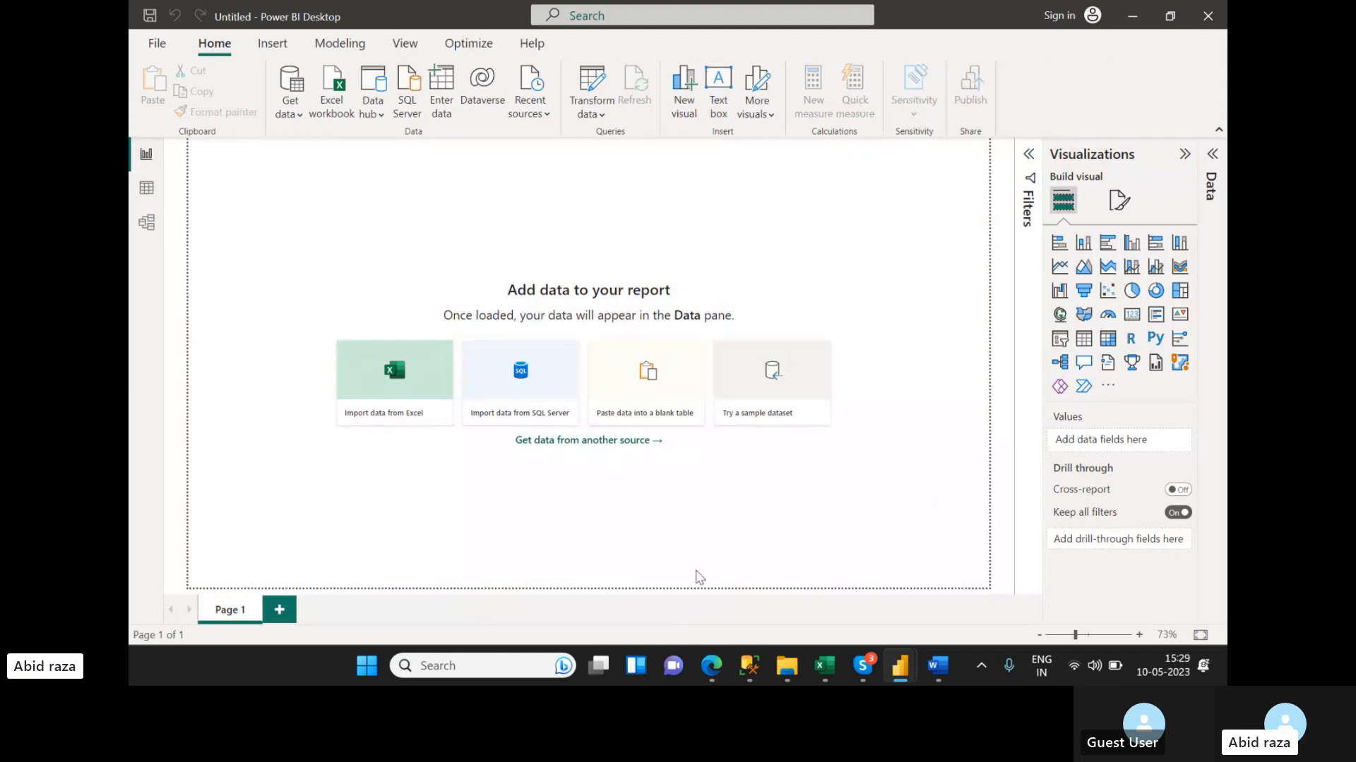
- Try to import the Excel workbook global_superstore_2016 from the Sales Dashboard folder inside PoerBI on the Desktop
left_click(294, 117)
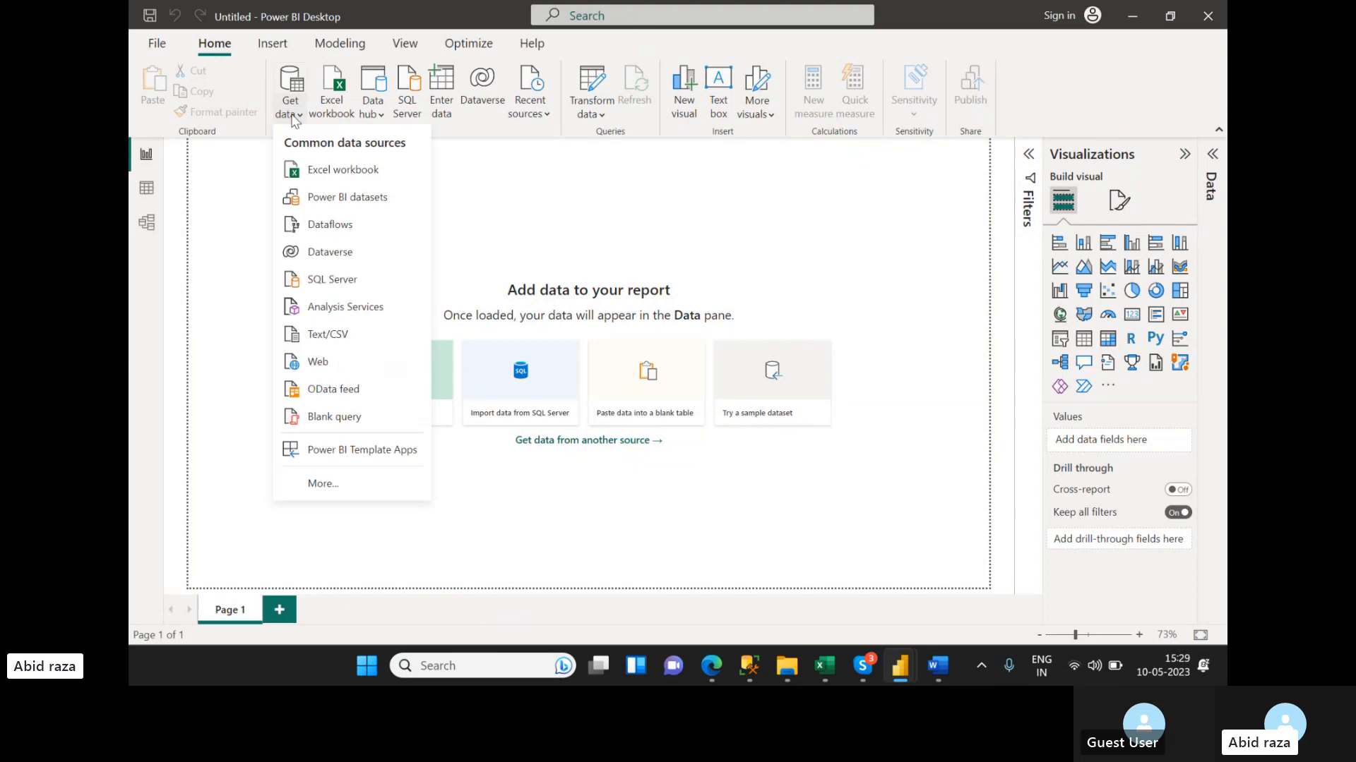
left_click(316, 173)
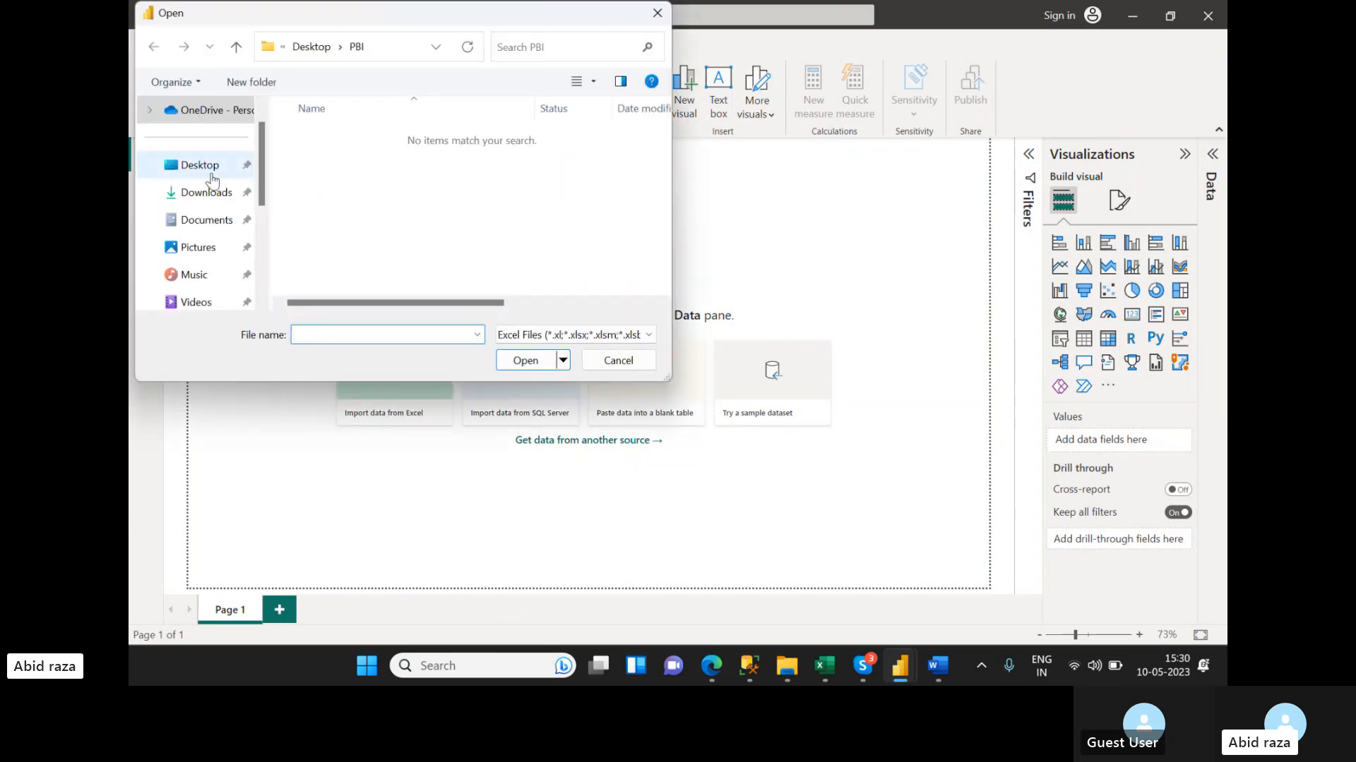
left_click(211, 174)
left_click(336, 165)
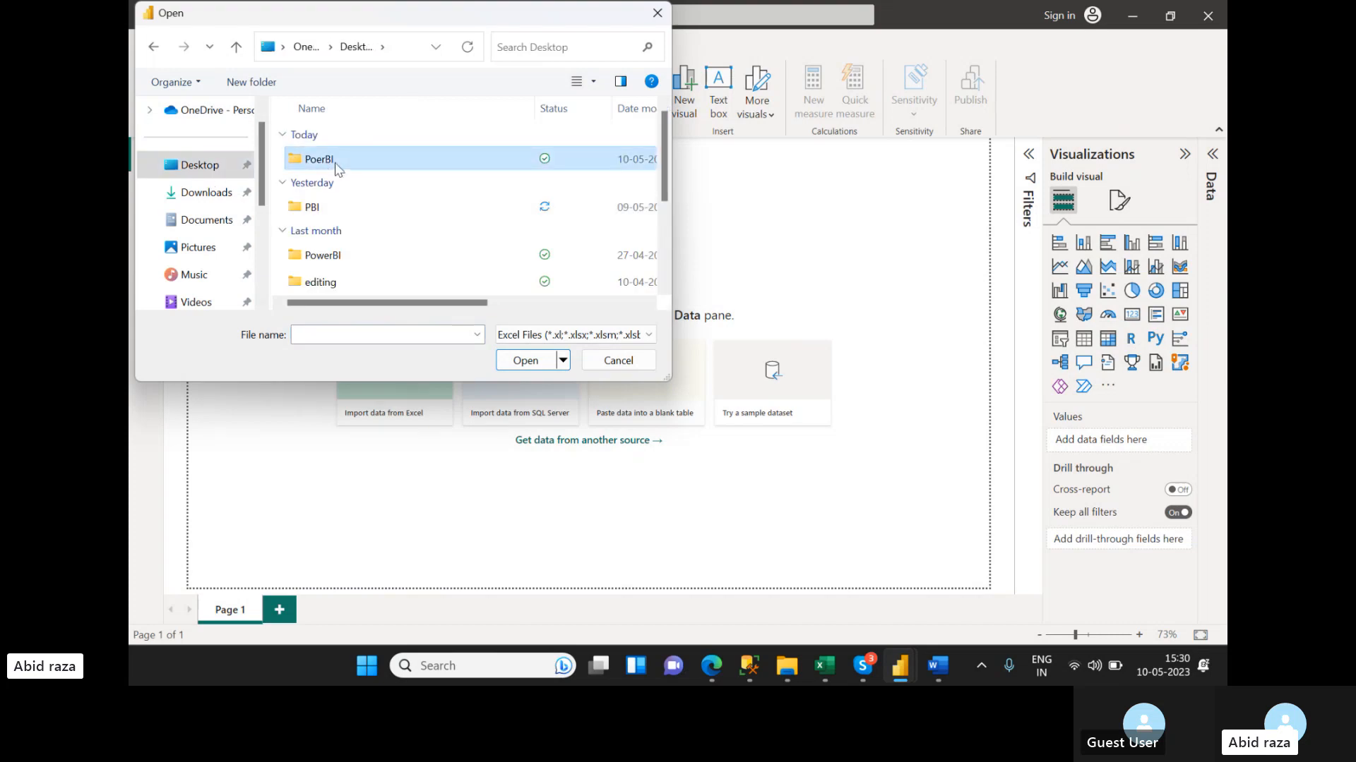
double_click(336, 166)
double_click(355, 169)
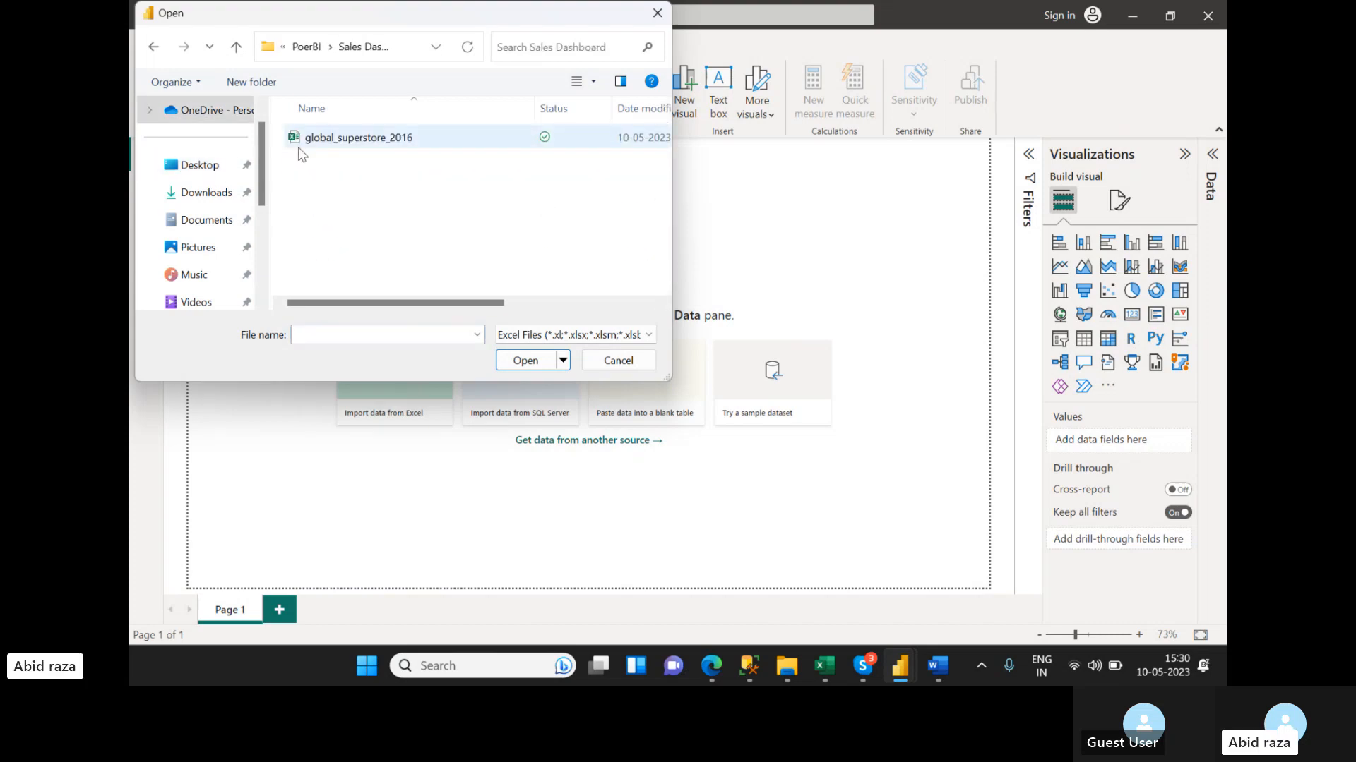
left_click(332, 140)
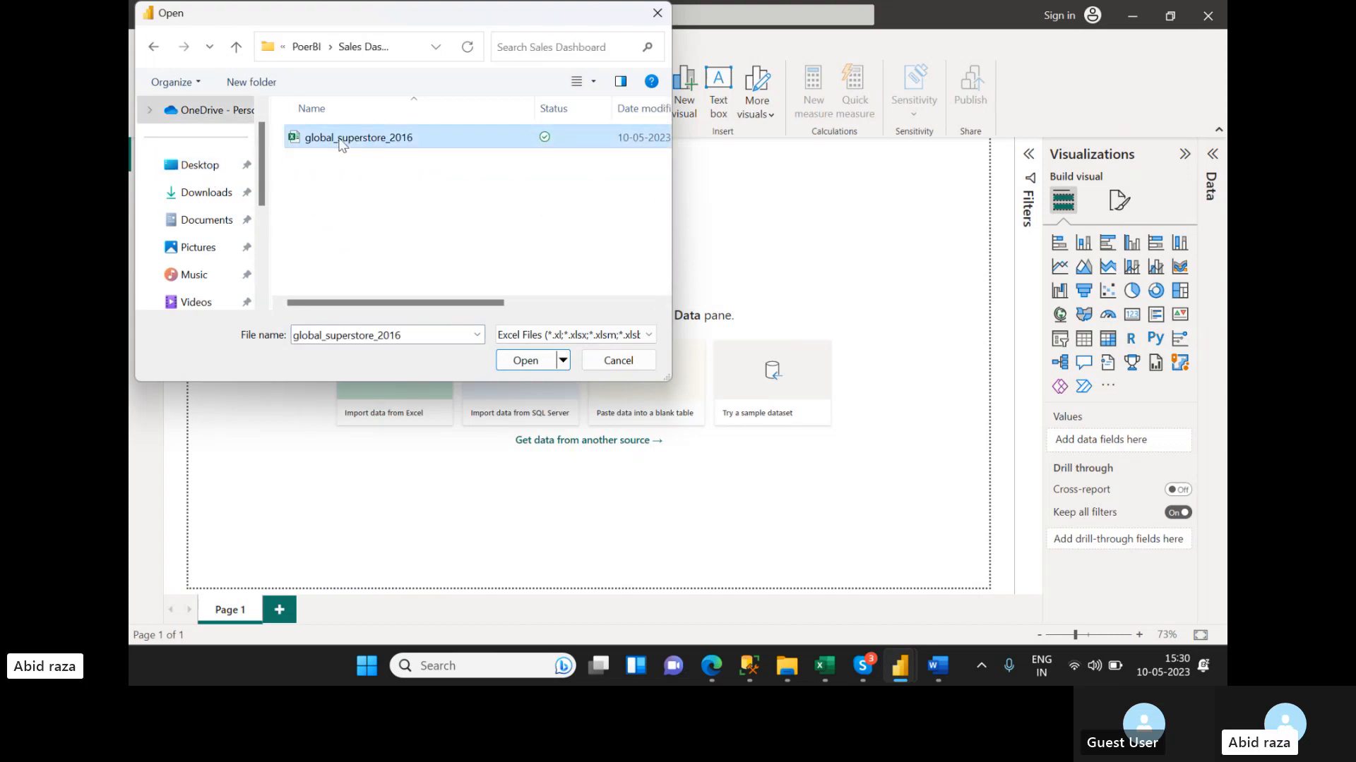
left_click(525, 361)
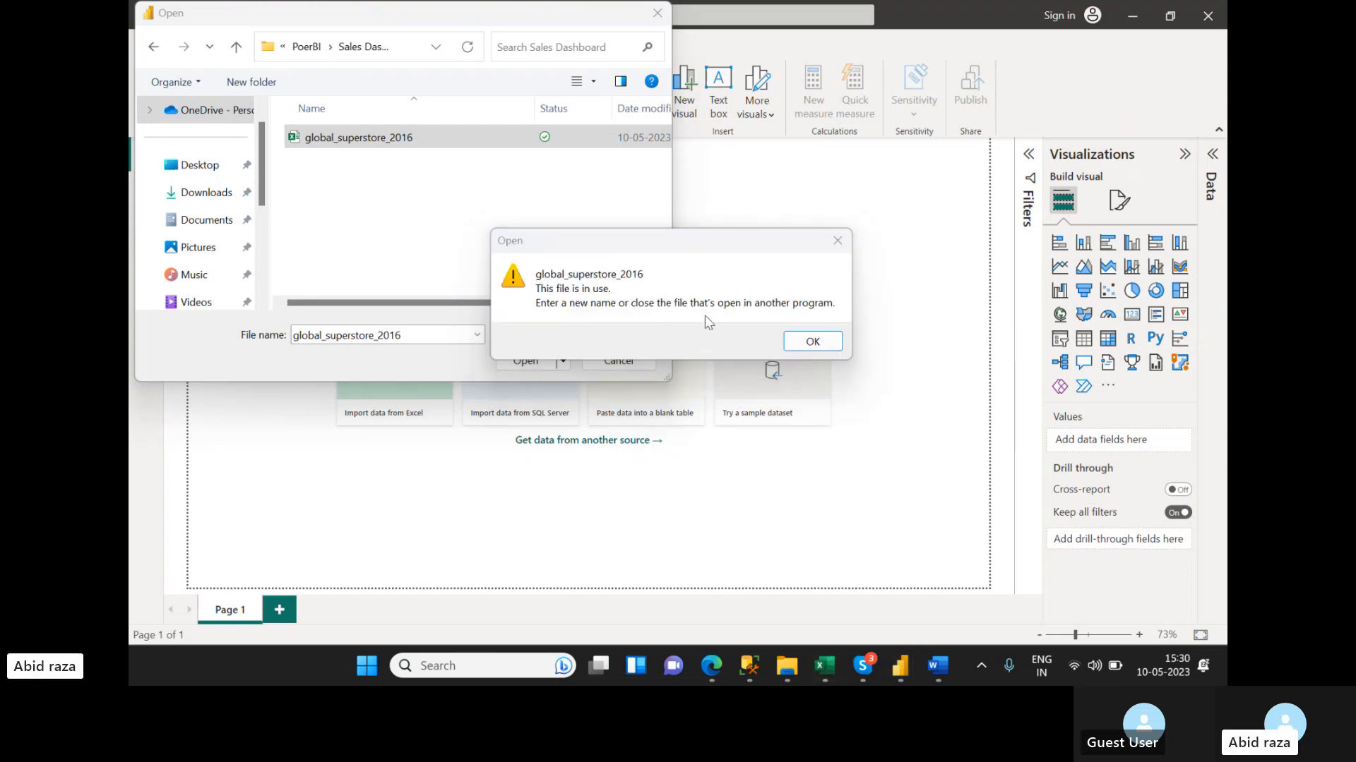
- Dismiss the file warning, close the global_superstore_2016 workbook in Excel and open it as the Power BI data source
left_click(797, 344)
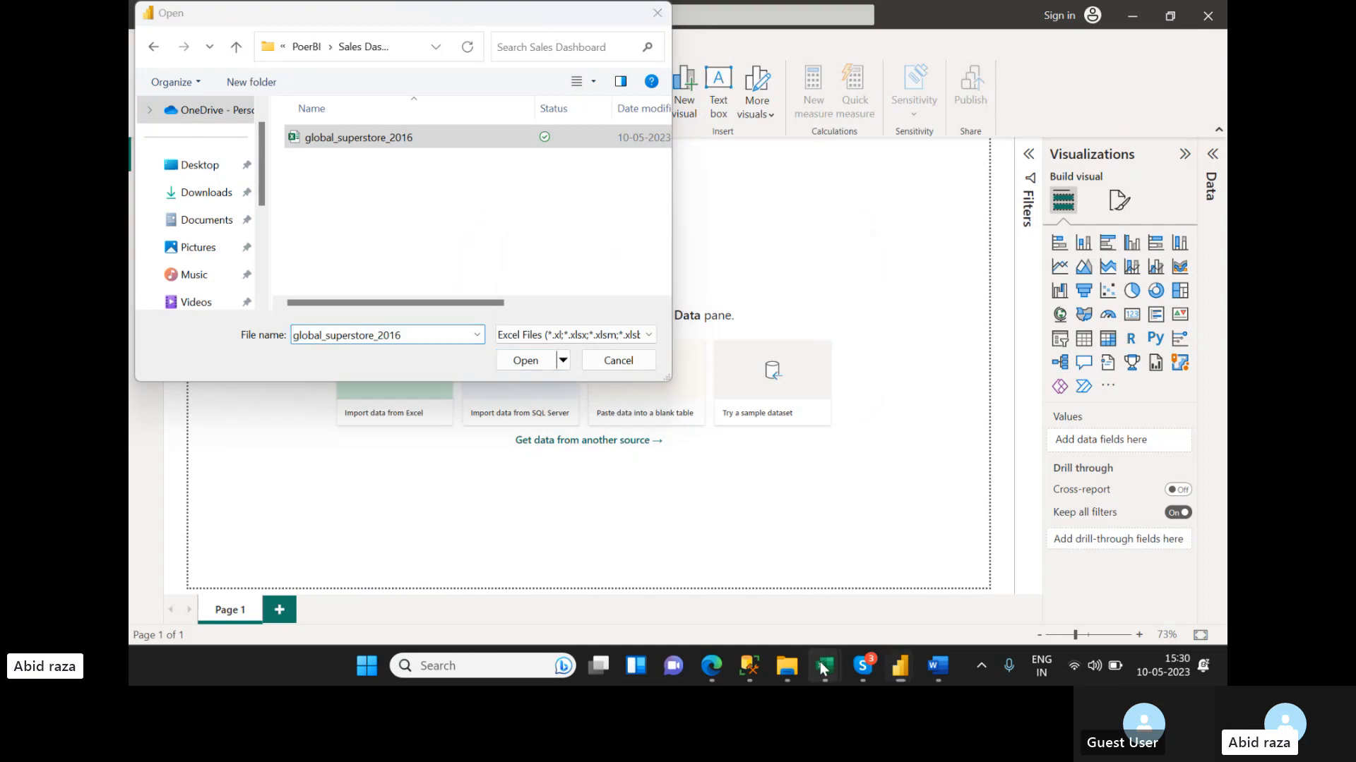
mouse_move(824, 668)
left_click(887, 569)
left_click(1206, 21)
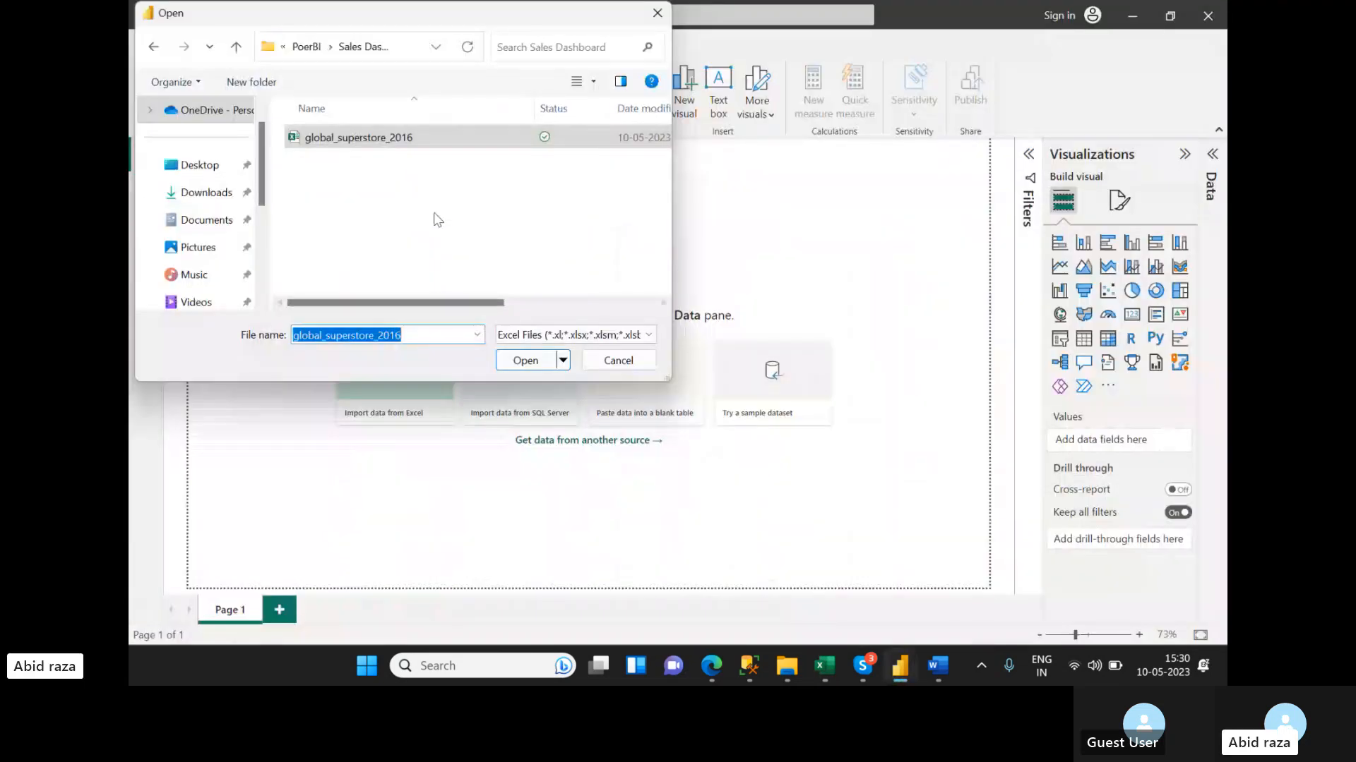
left_click(525, 360)
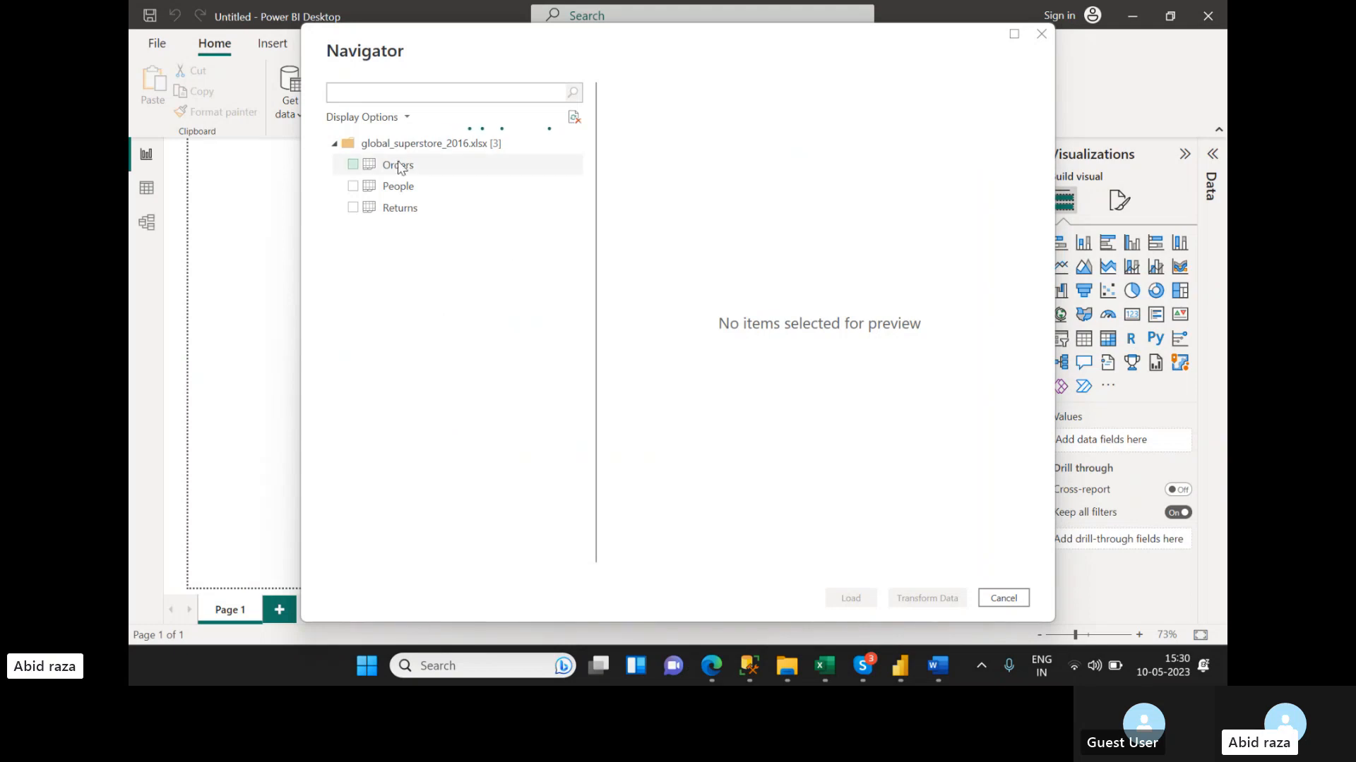
- Select the Orders, People and Returns sheets, preview each one and load all three into the report
left_click(352, 164)
left_click(353, 187)
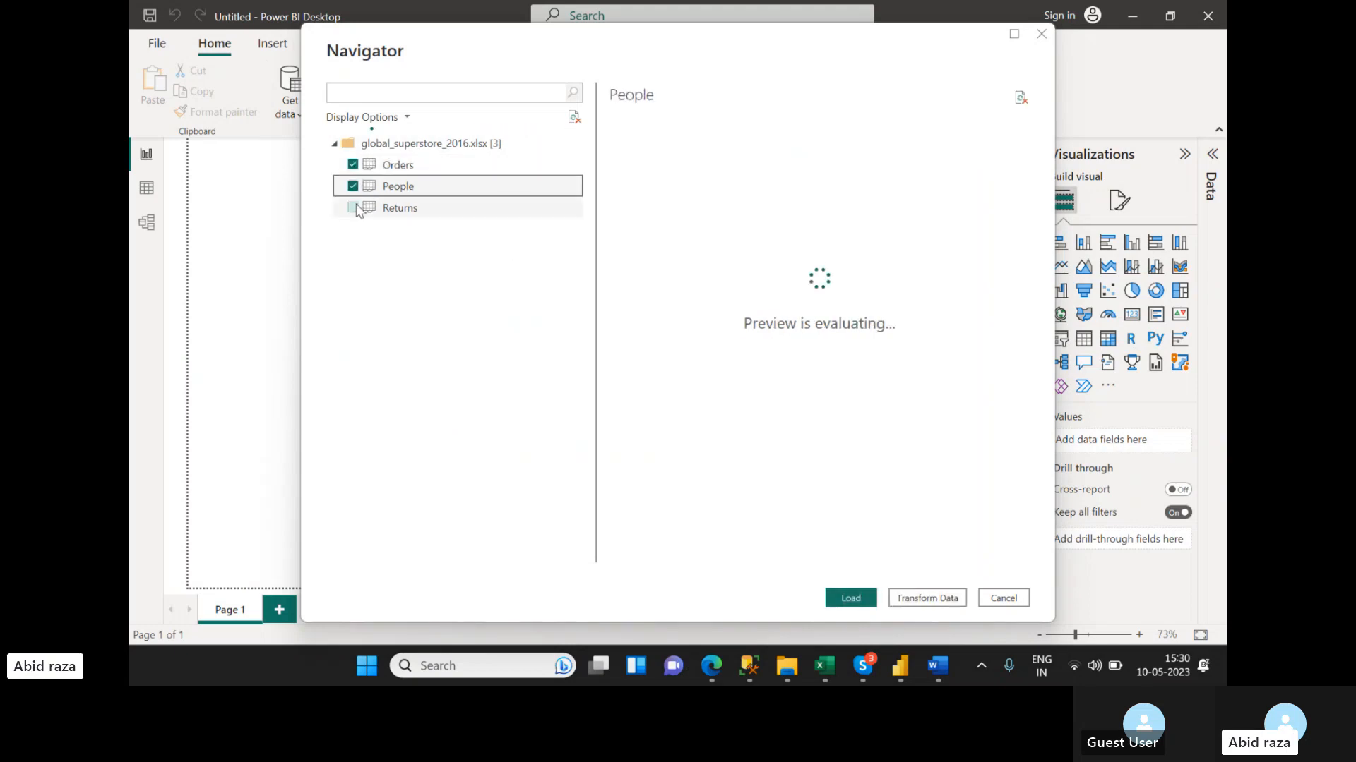
left_click(353, 207)
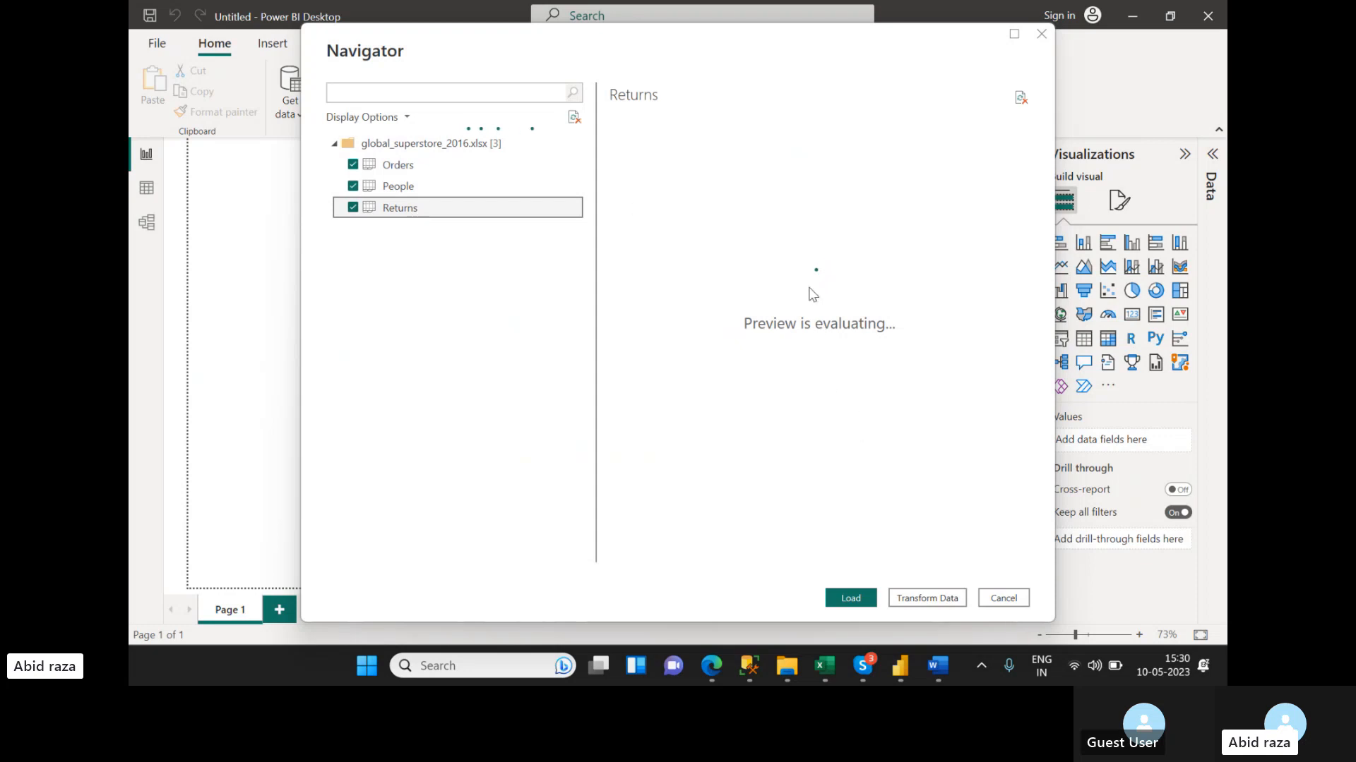
left_click(432, 167)
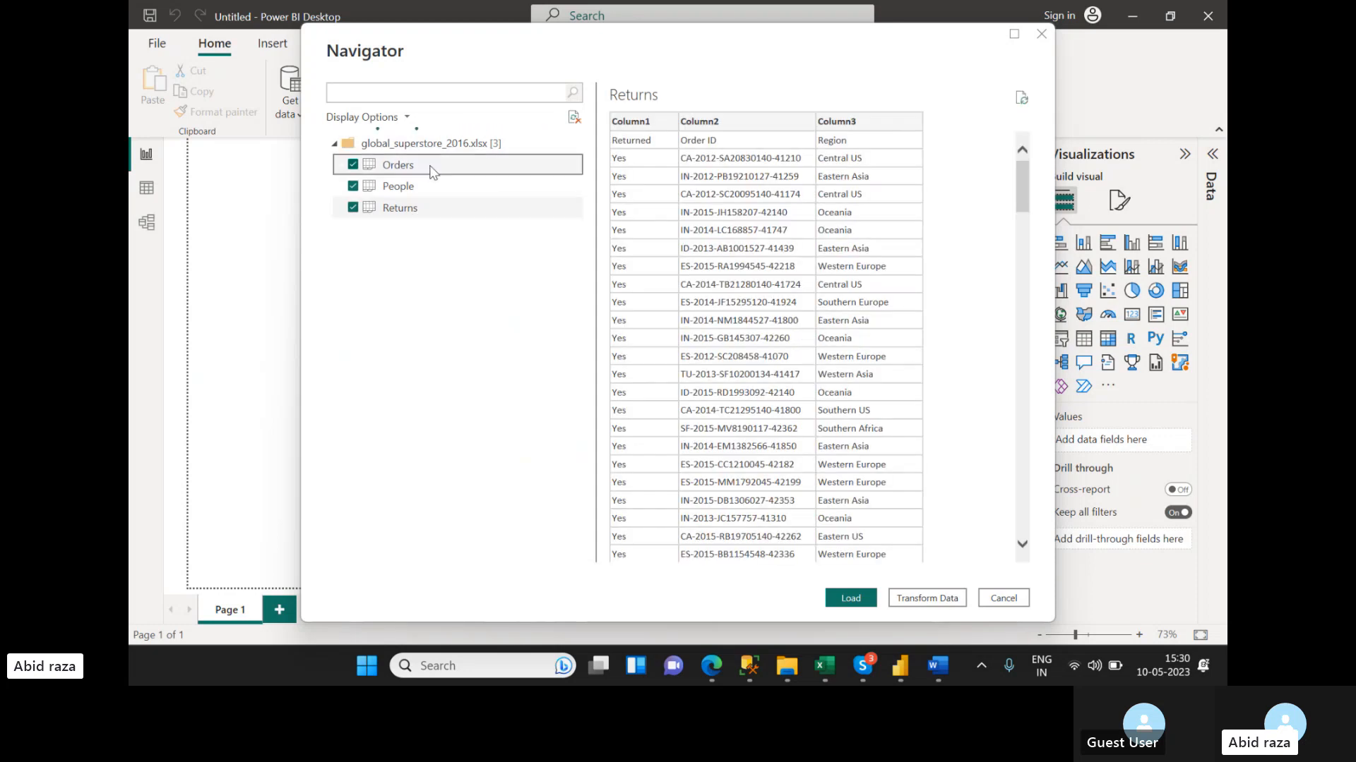
left_click(436, 186)
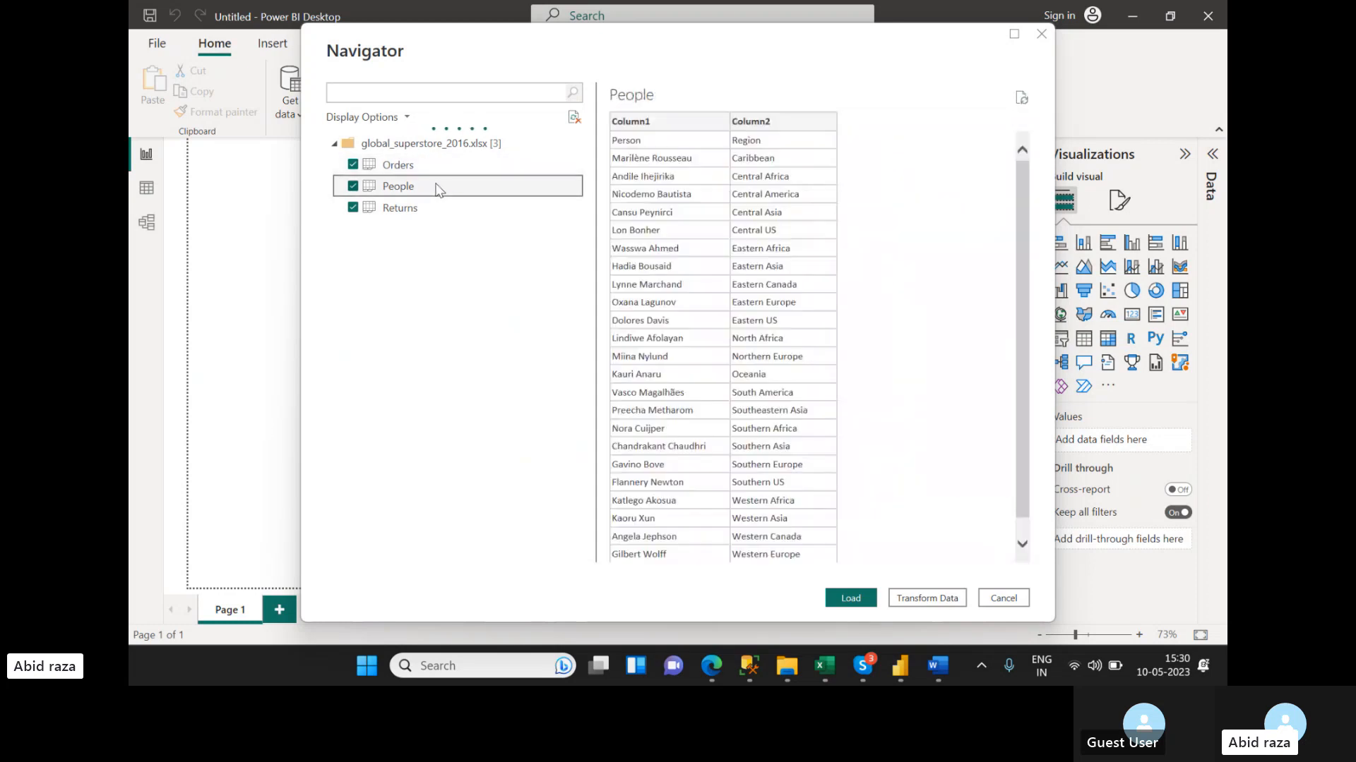
left_click(446, 212)
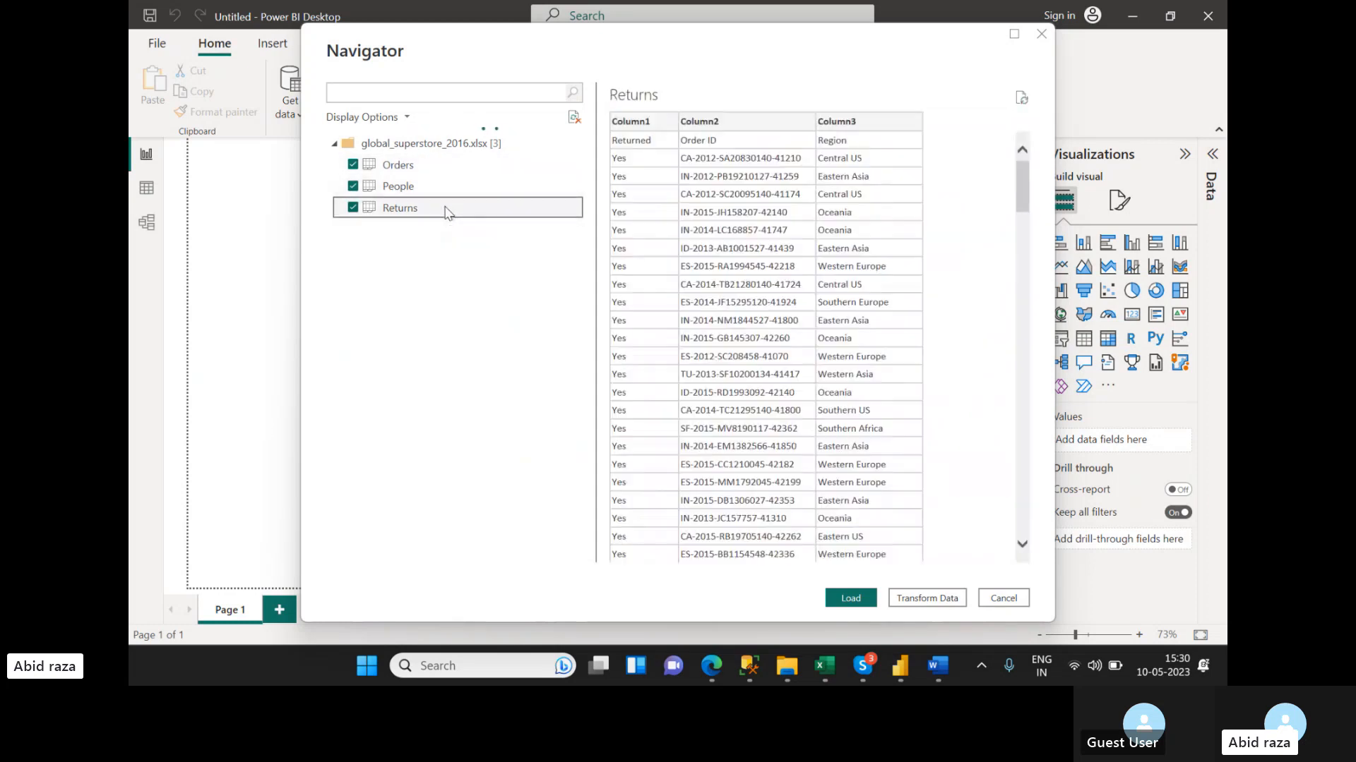
left_click(852, 598)
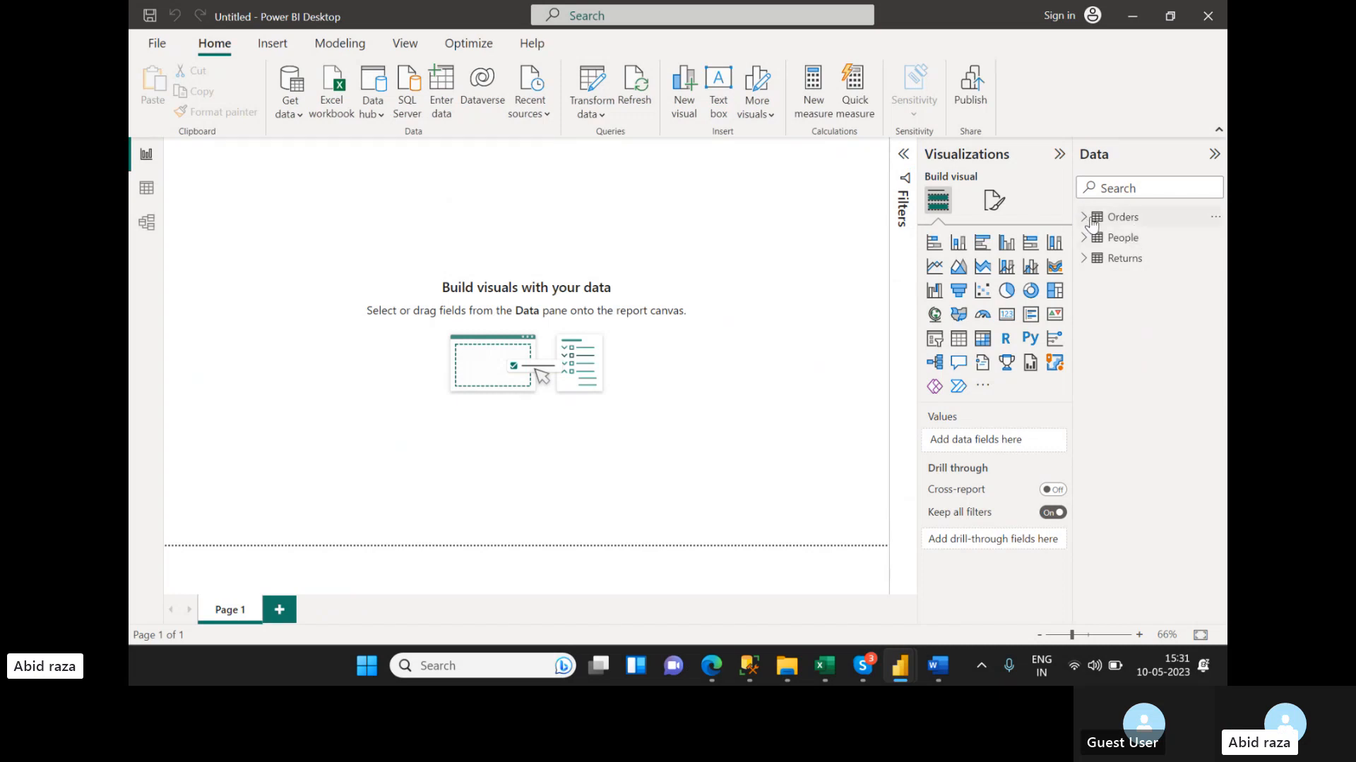
left_click(824, 666)
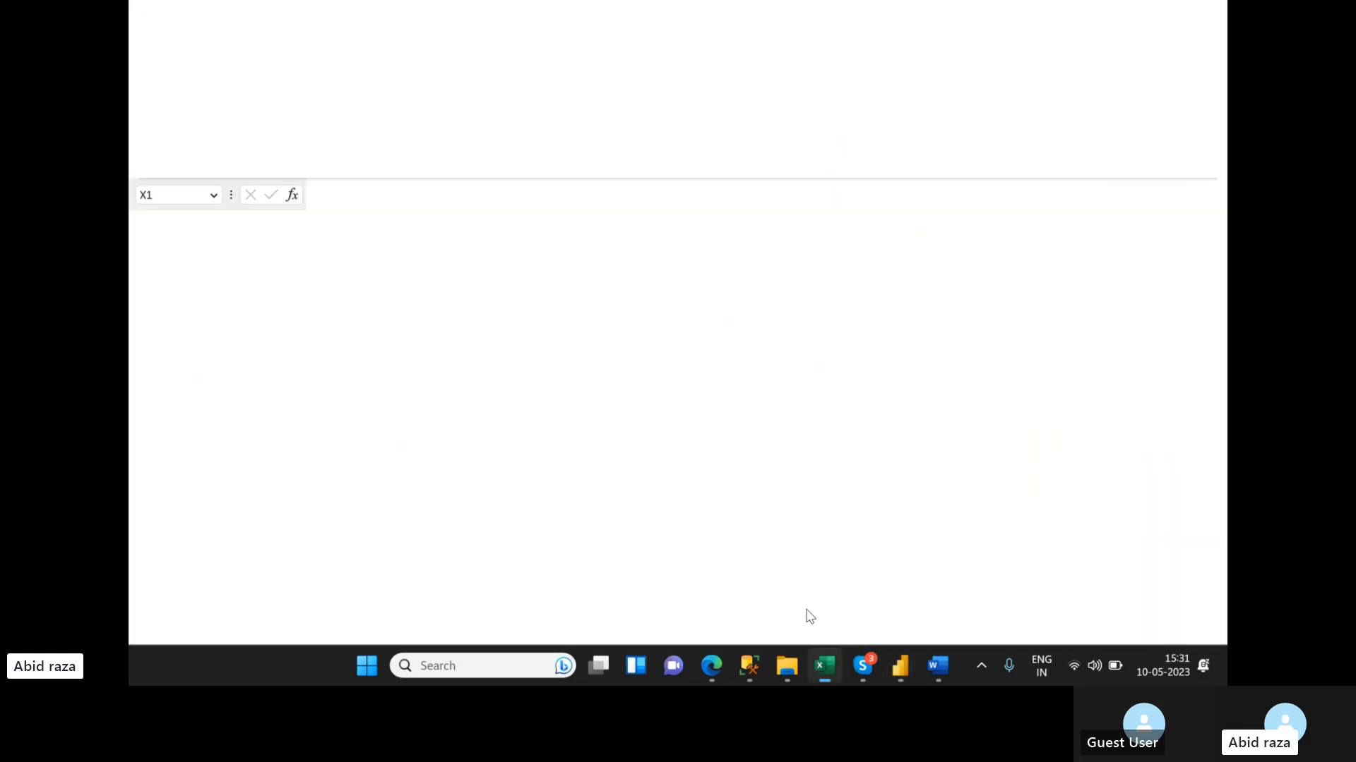
left_click(818, 647)
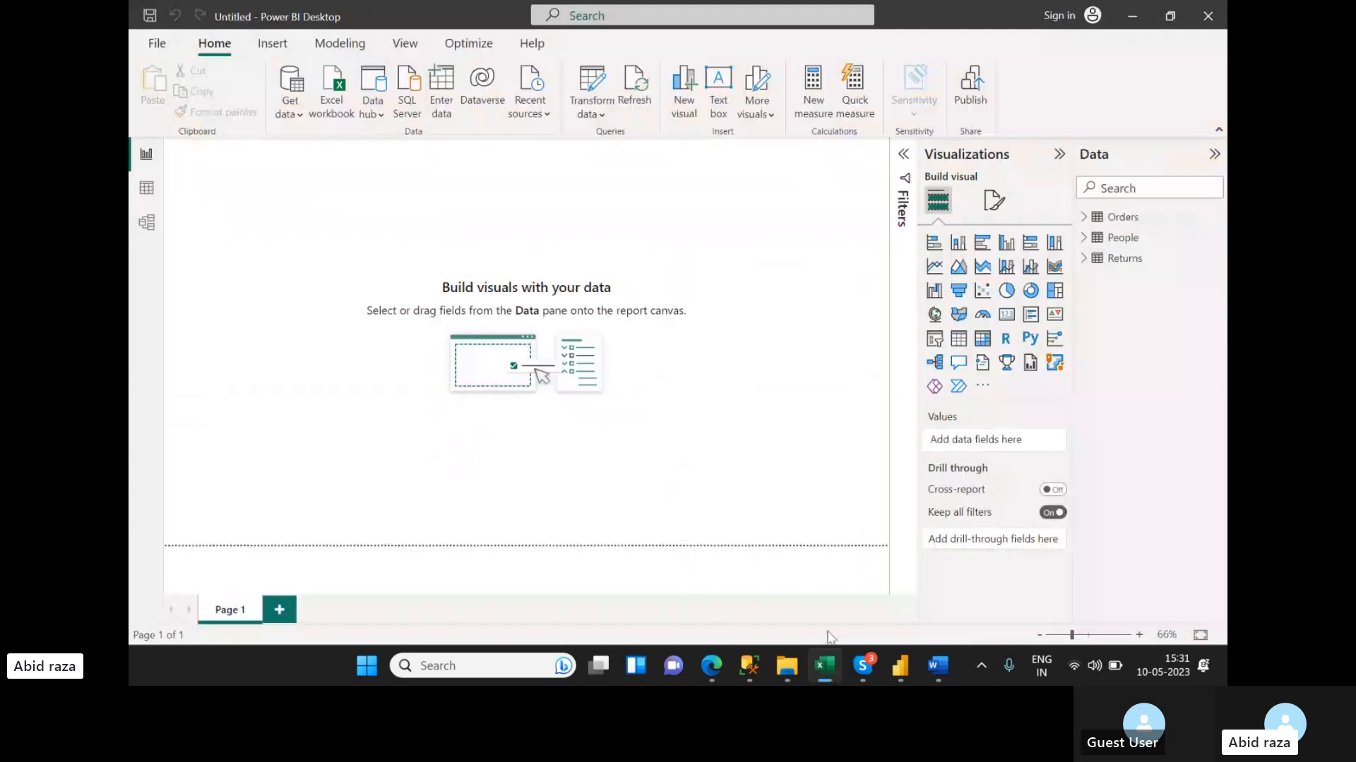
mouse_move(901, 664)
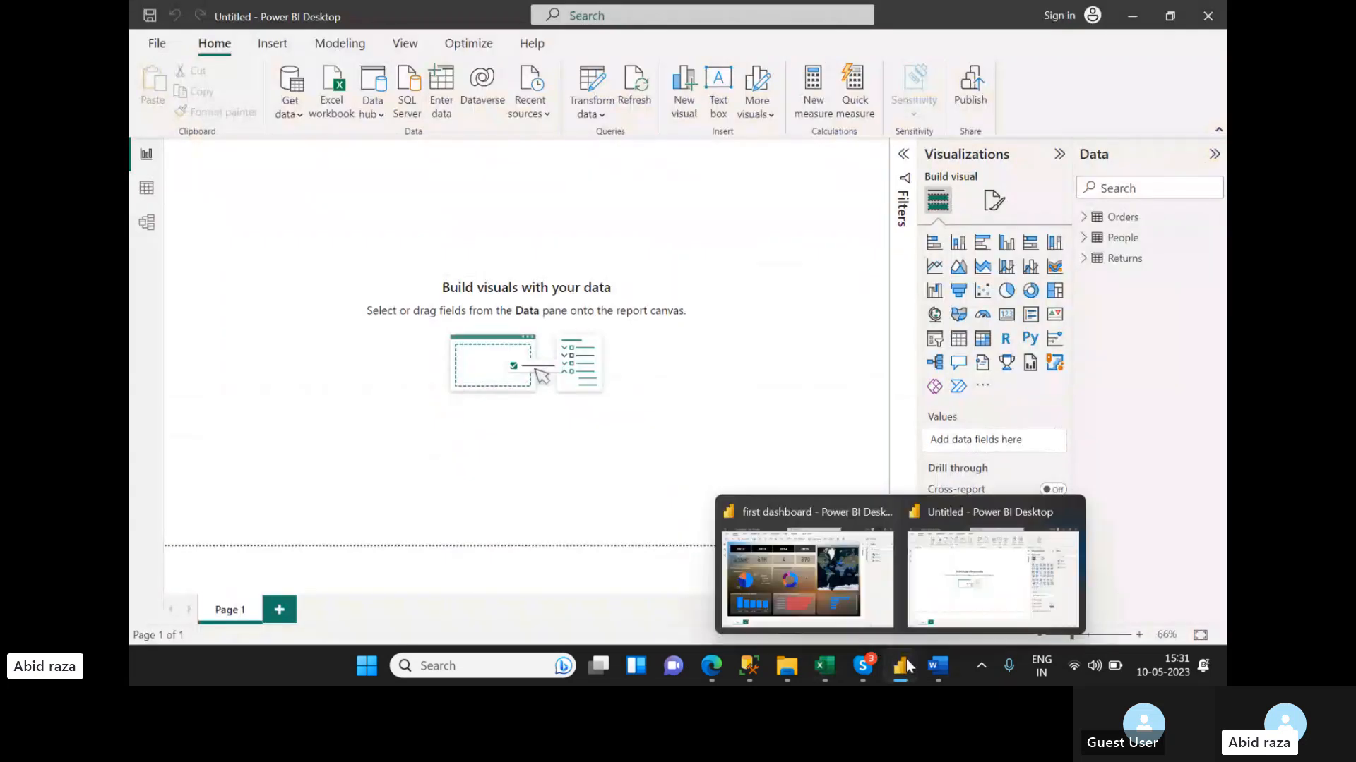
left_click(948, 599)
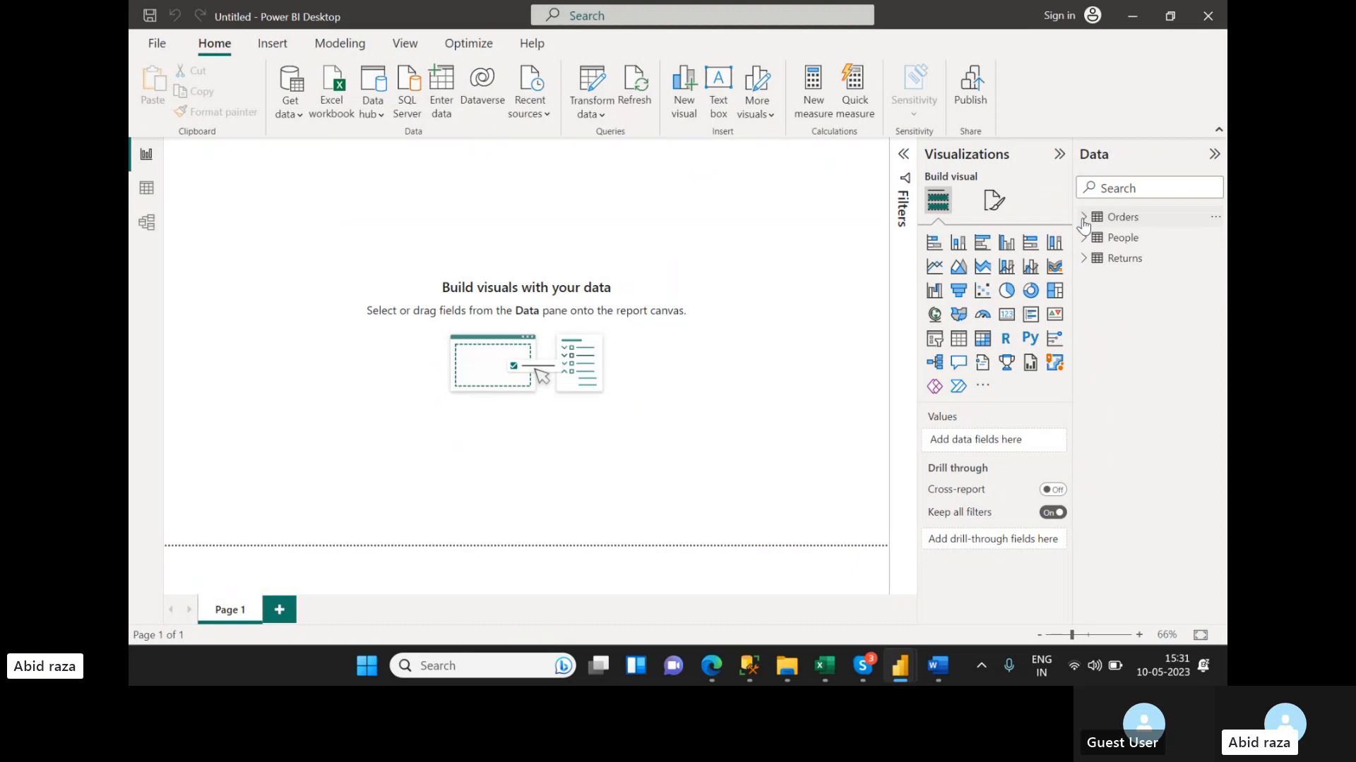
- Show the Orders table in the data view and look through its columns
left_click(1119, 219)
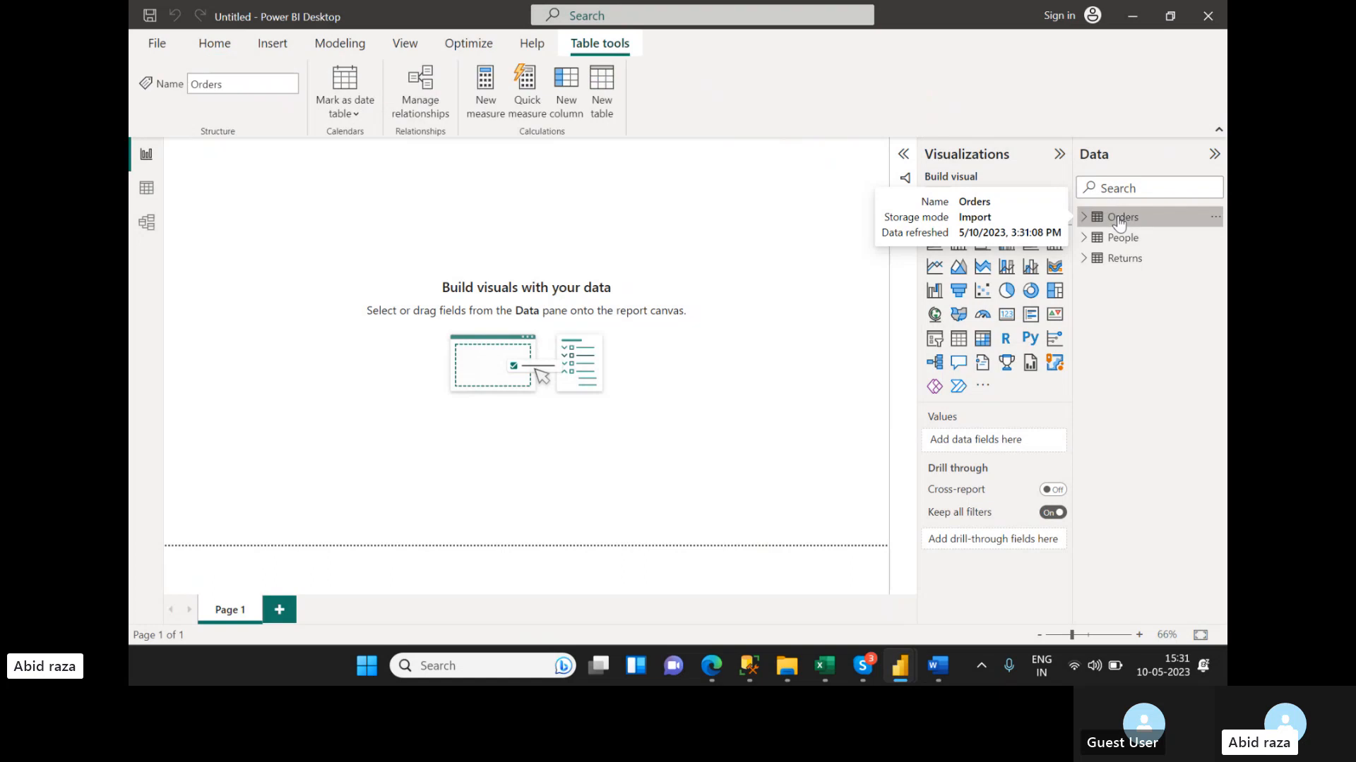
left_click(147, 191)
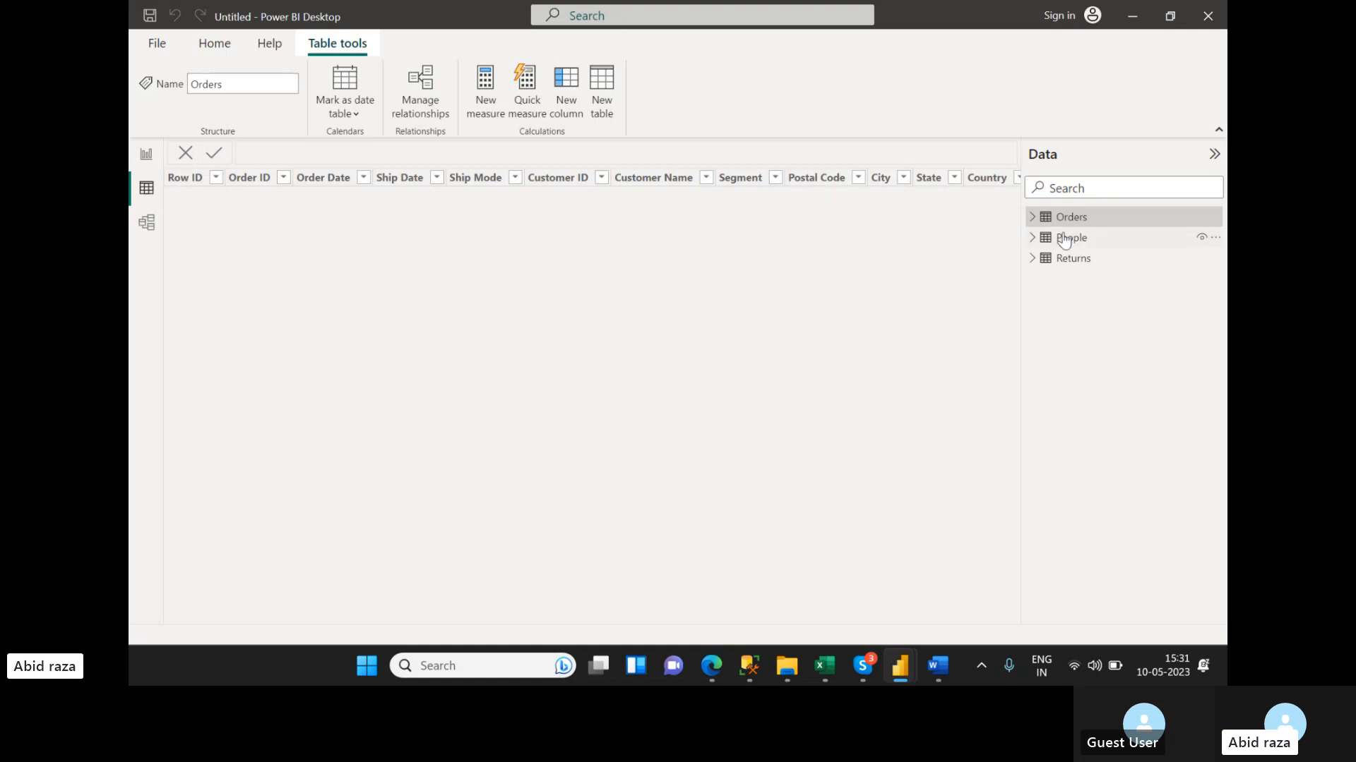
left_click(1080, 220)
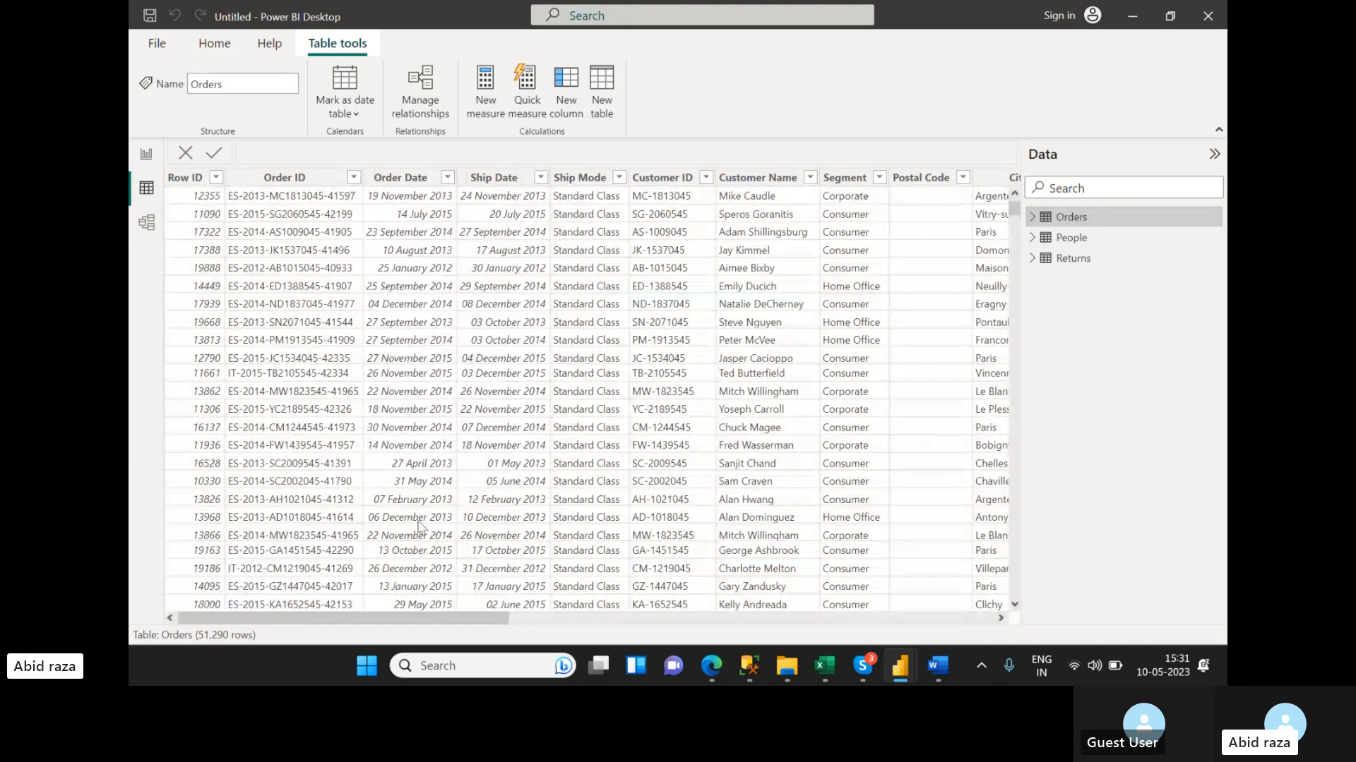
left_click_drag(500, 617, 366, 603)
left_click_drag(449, 625, 595, 628)
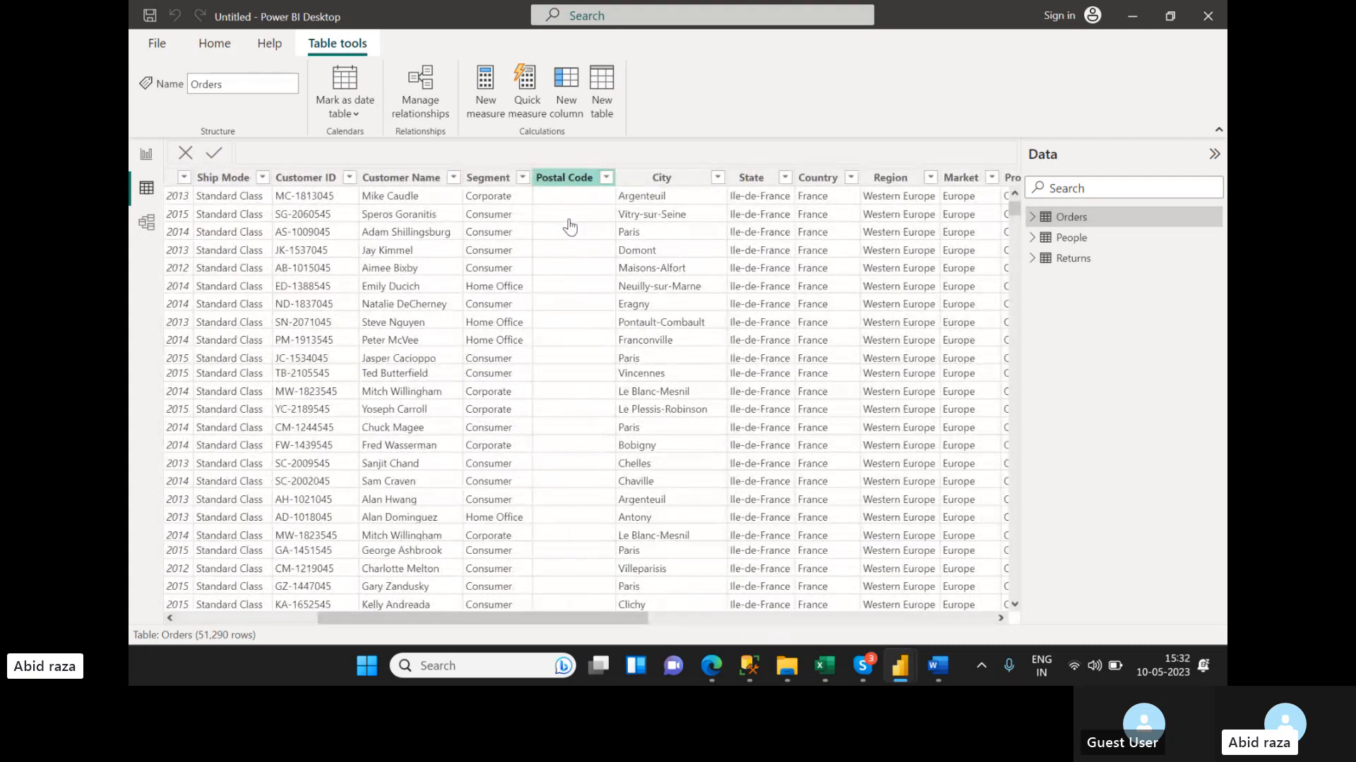
- Examine the Postal Code column of the Orders table for blank values and look over the remaining columns
scroll(902, 325, "down", 10)
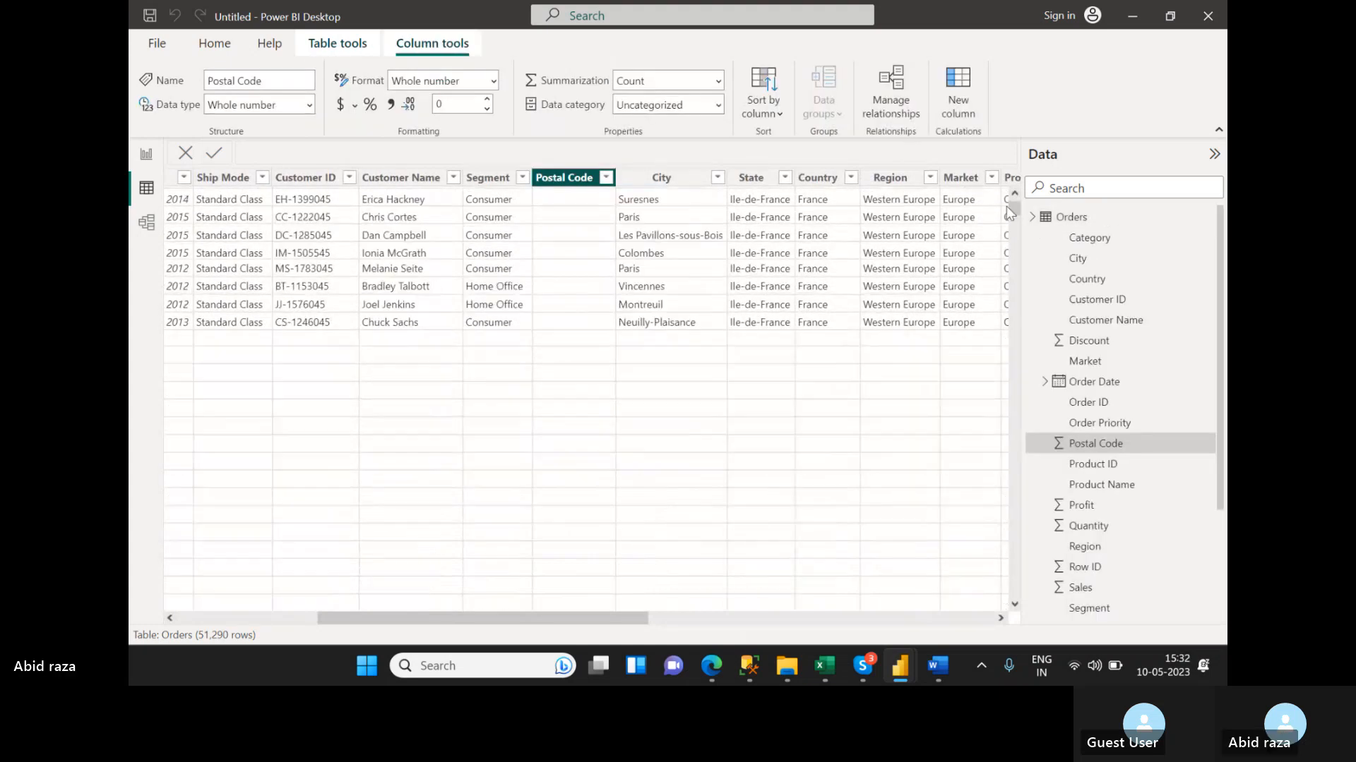
scroll(581, 307, "up", 5)
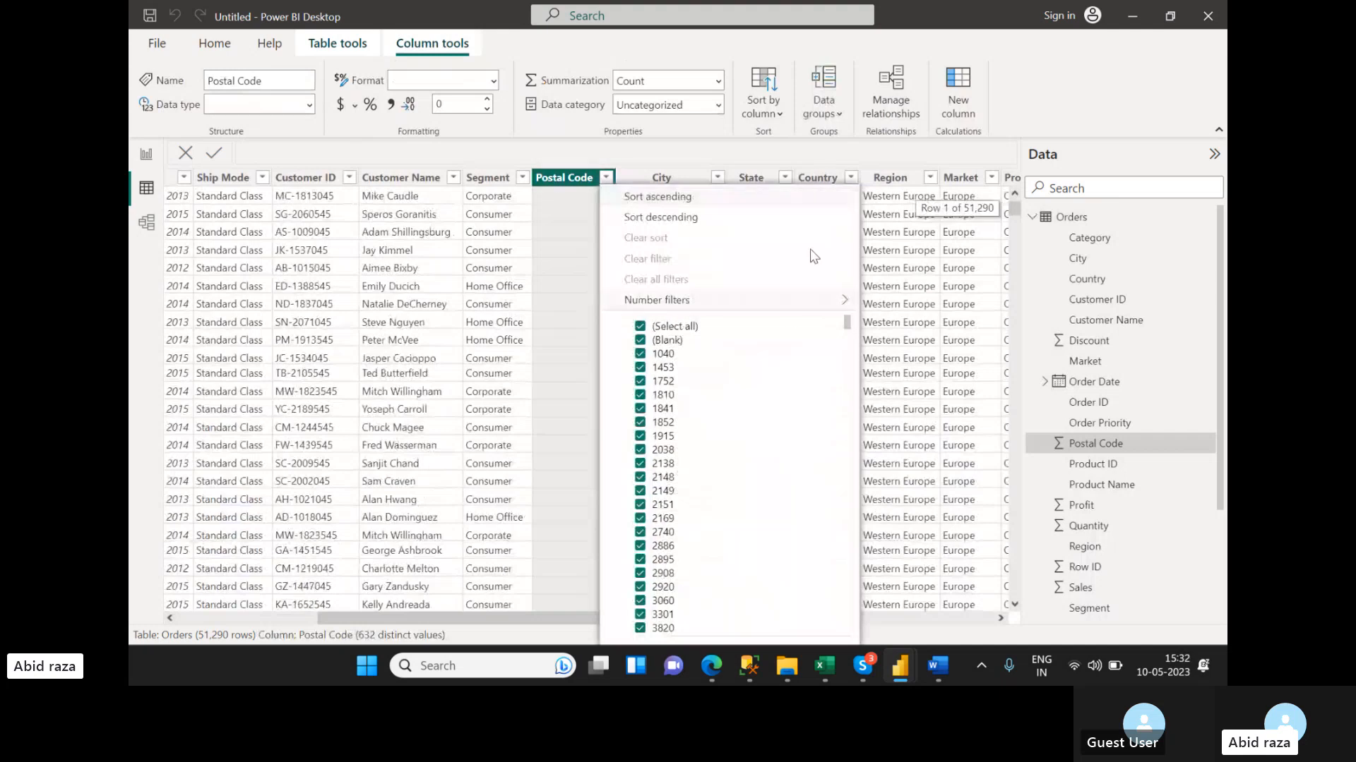
left_click(550, 242)
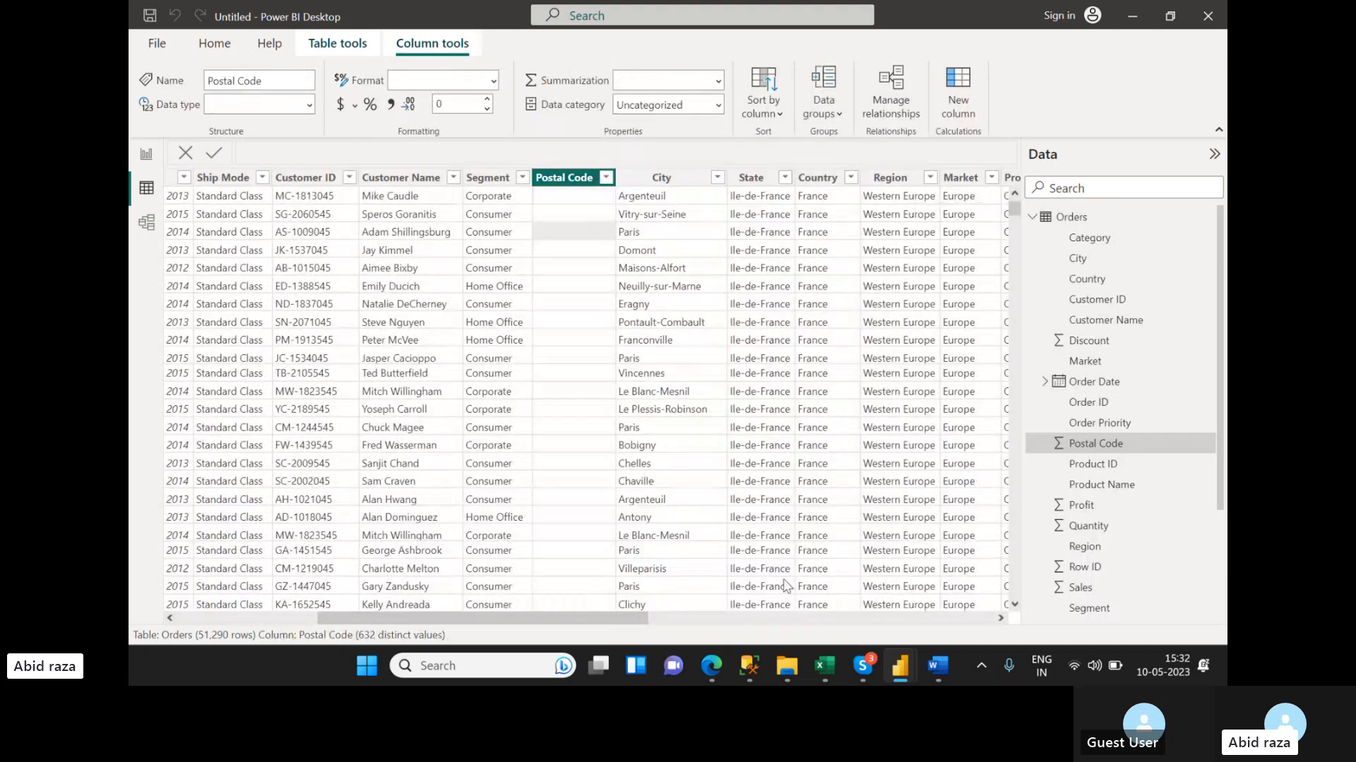
left_click(564, 178)
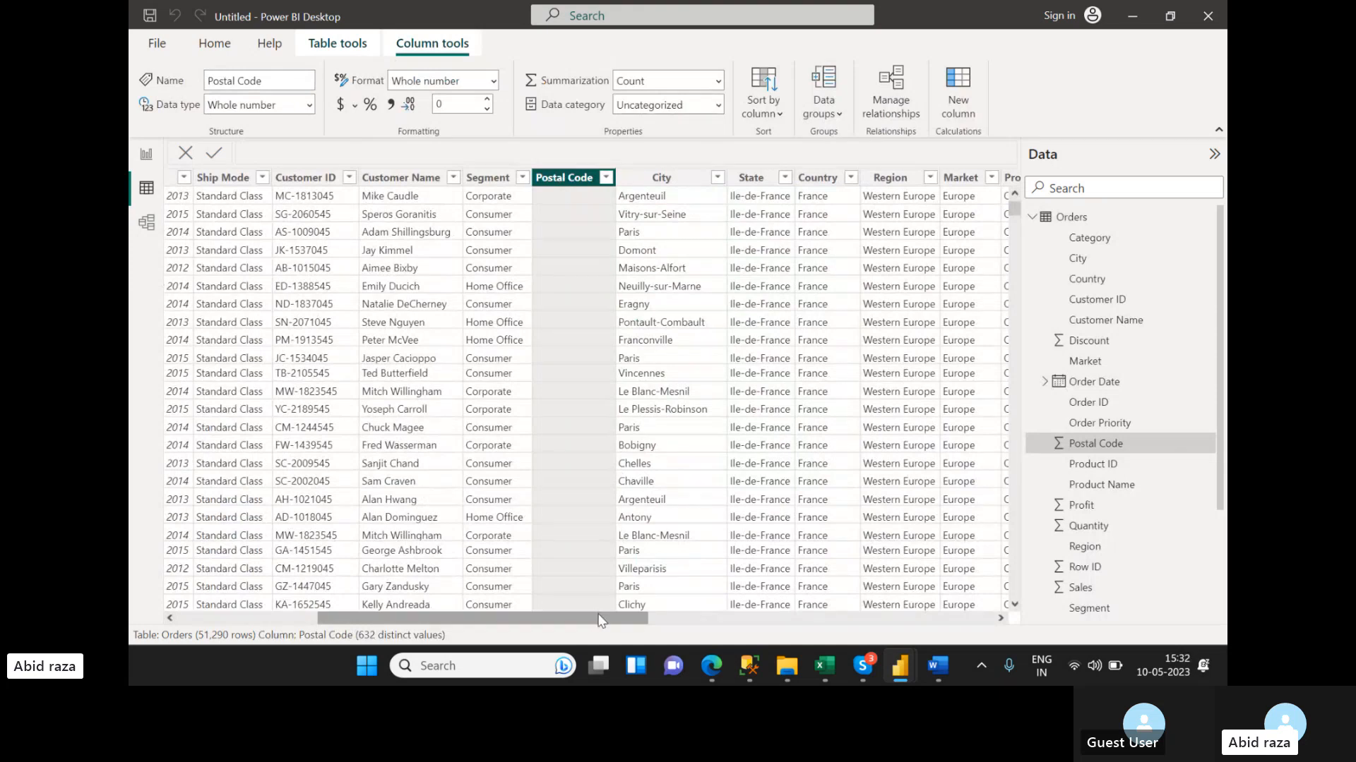
left_click(671, 616)
left_click_drag(939, 622, 570, 622)
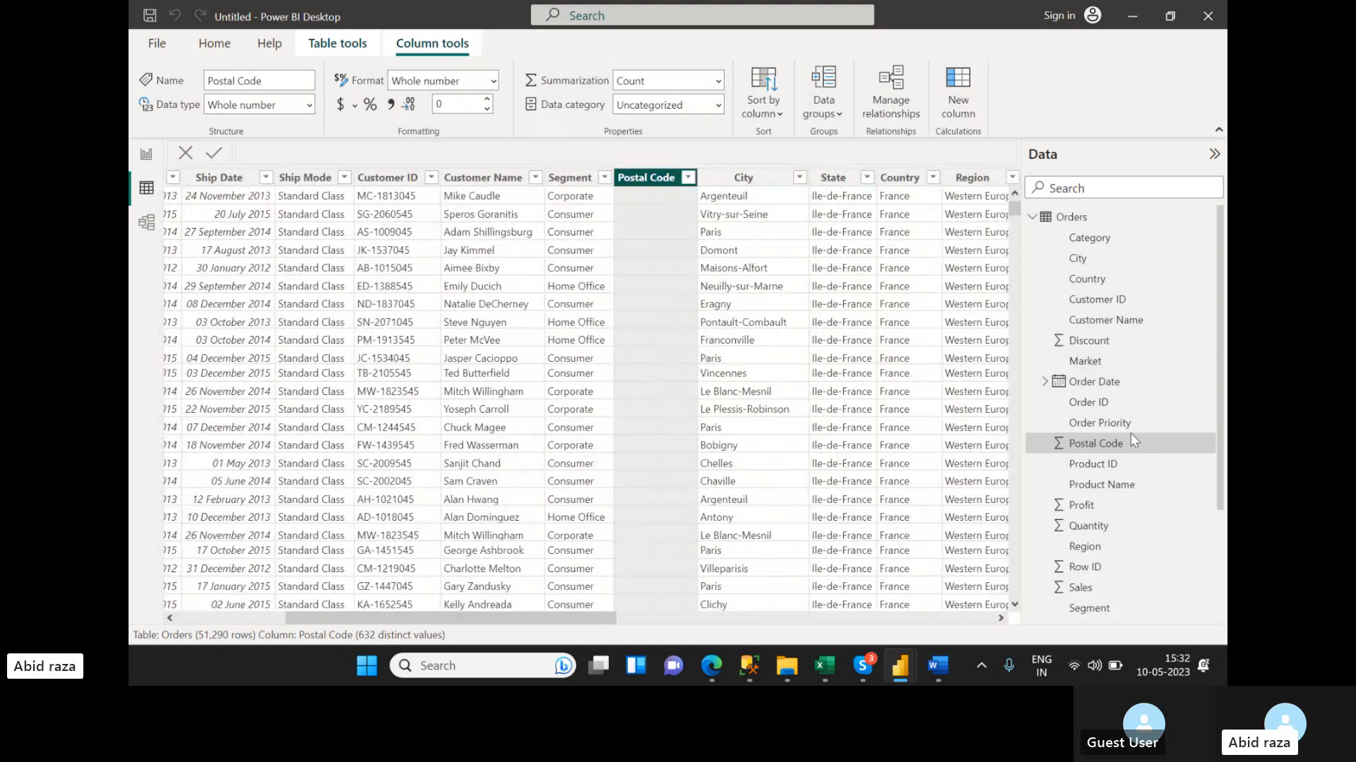
- Show the People table and check its column headers against the Person and Region labels in the first row
left_click(1032, 216)
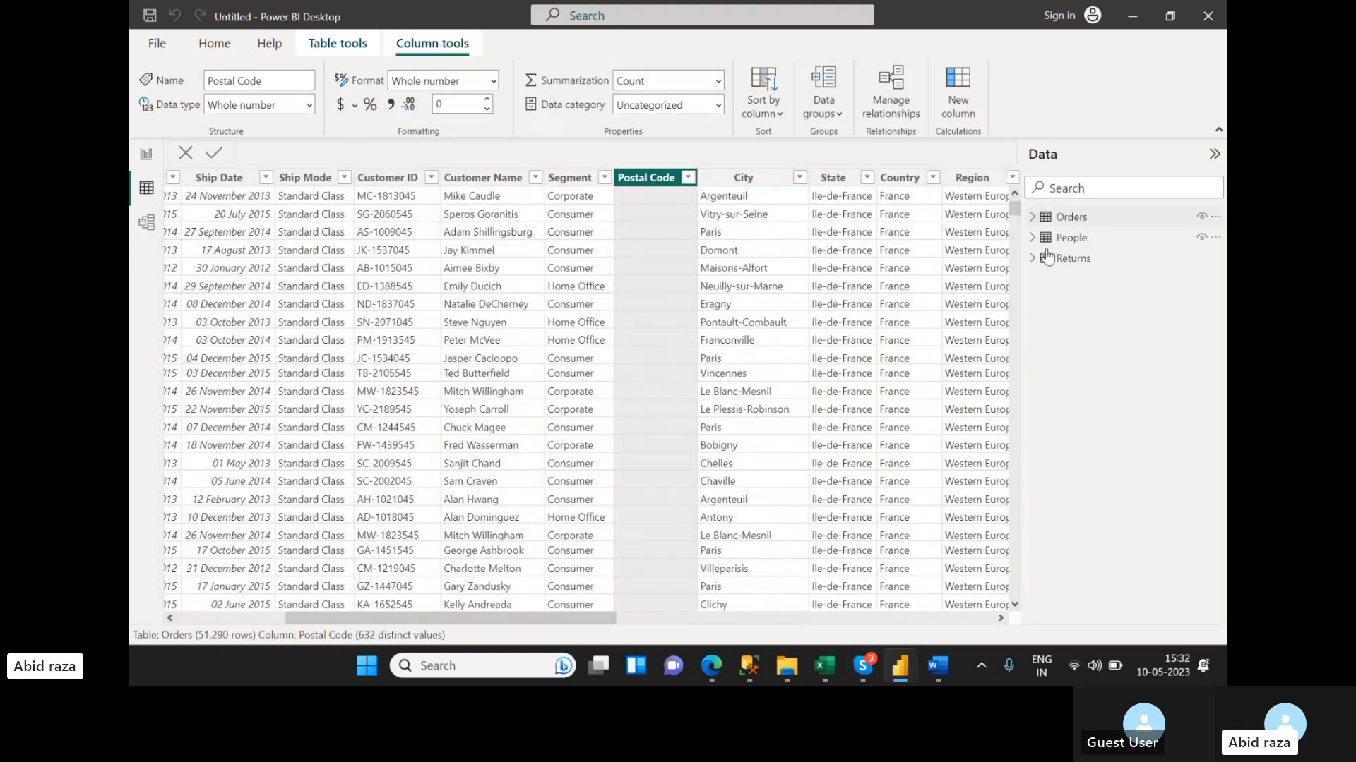
left_click(1072, 238)
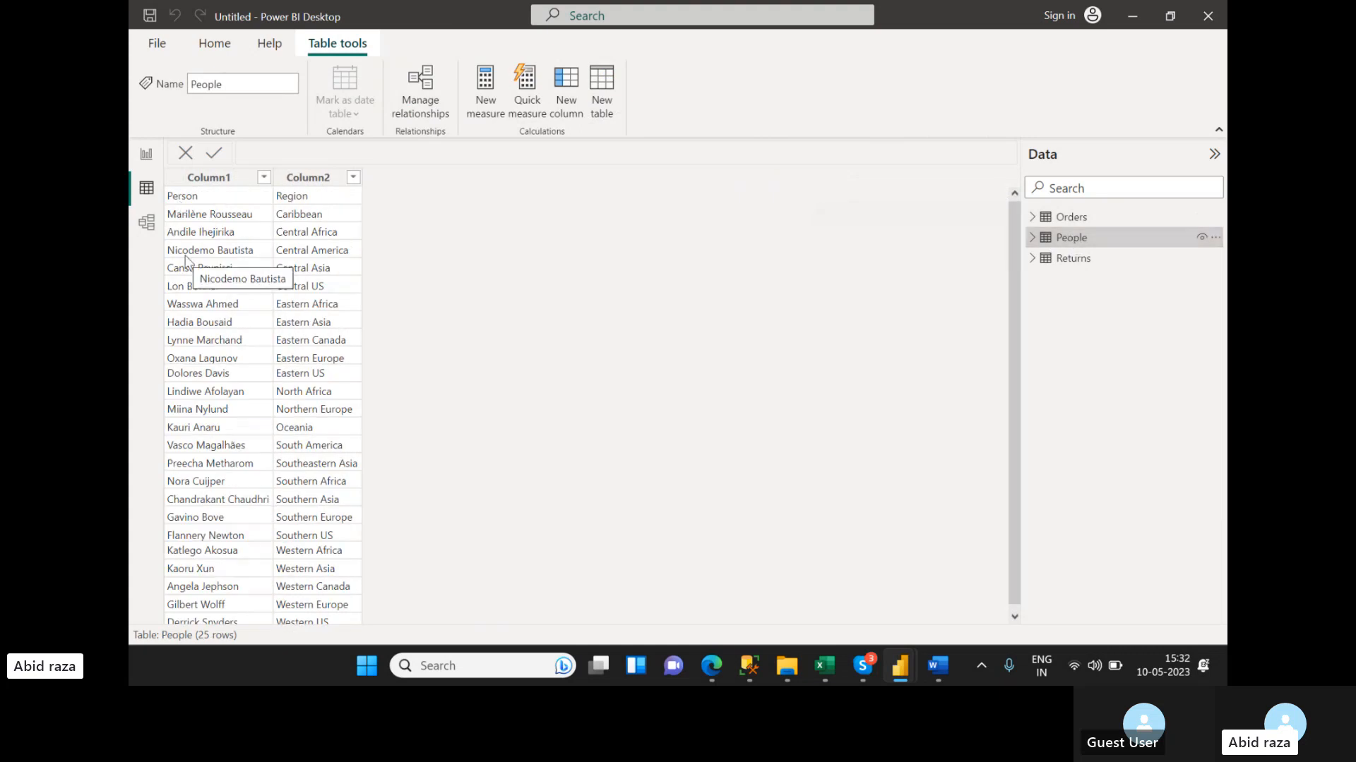
left_click(195, 178)
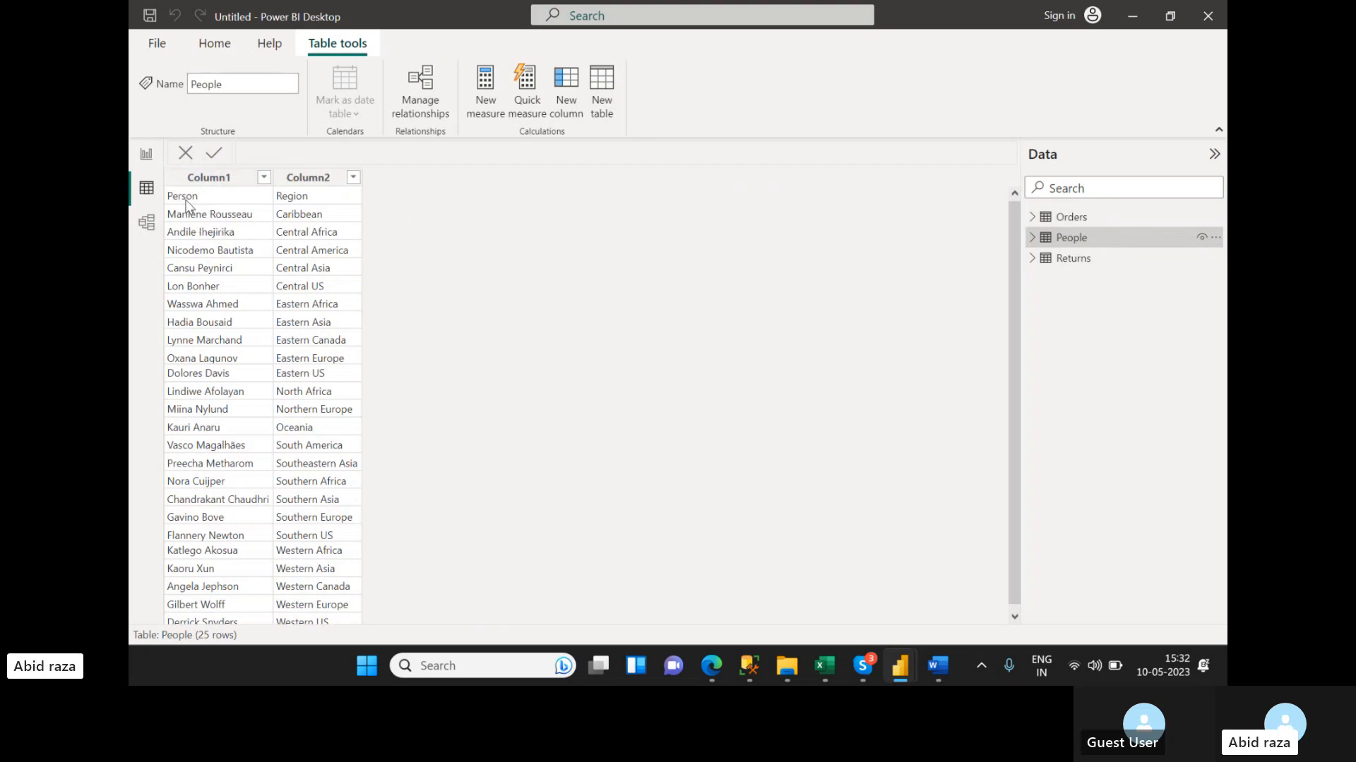
left_click(321, 198)
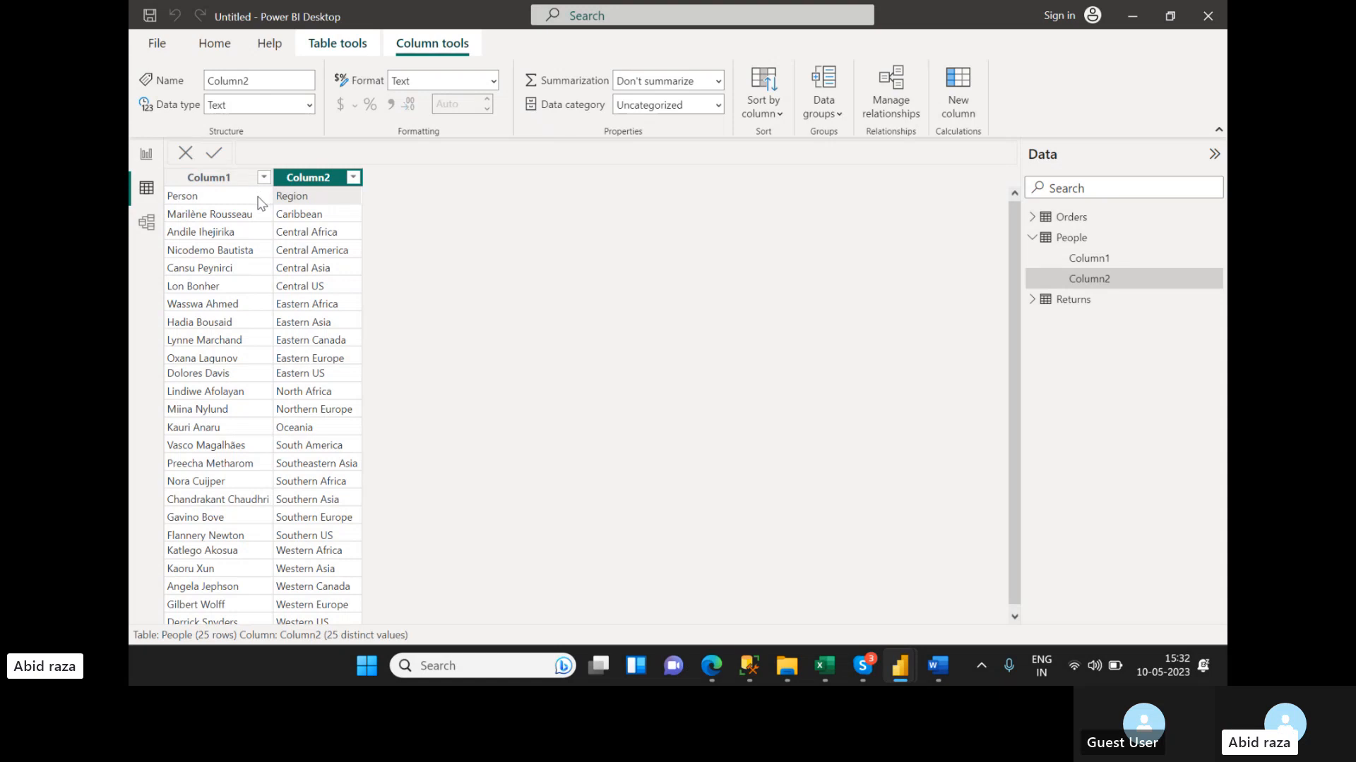
- Look through the rows and column headers of the Returns table and return to the report view
left_click(1071, 302)
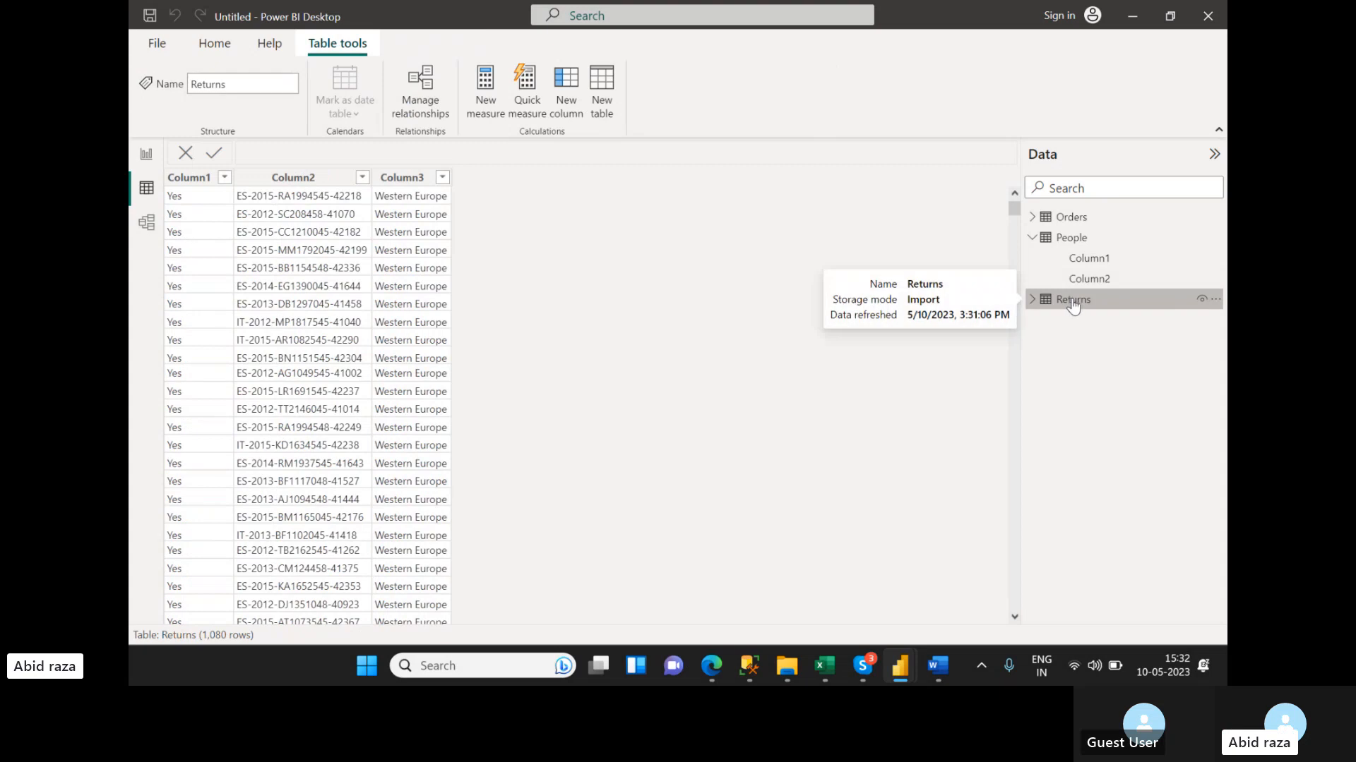
scroll(751, 276, "down", 3)
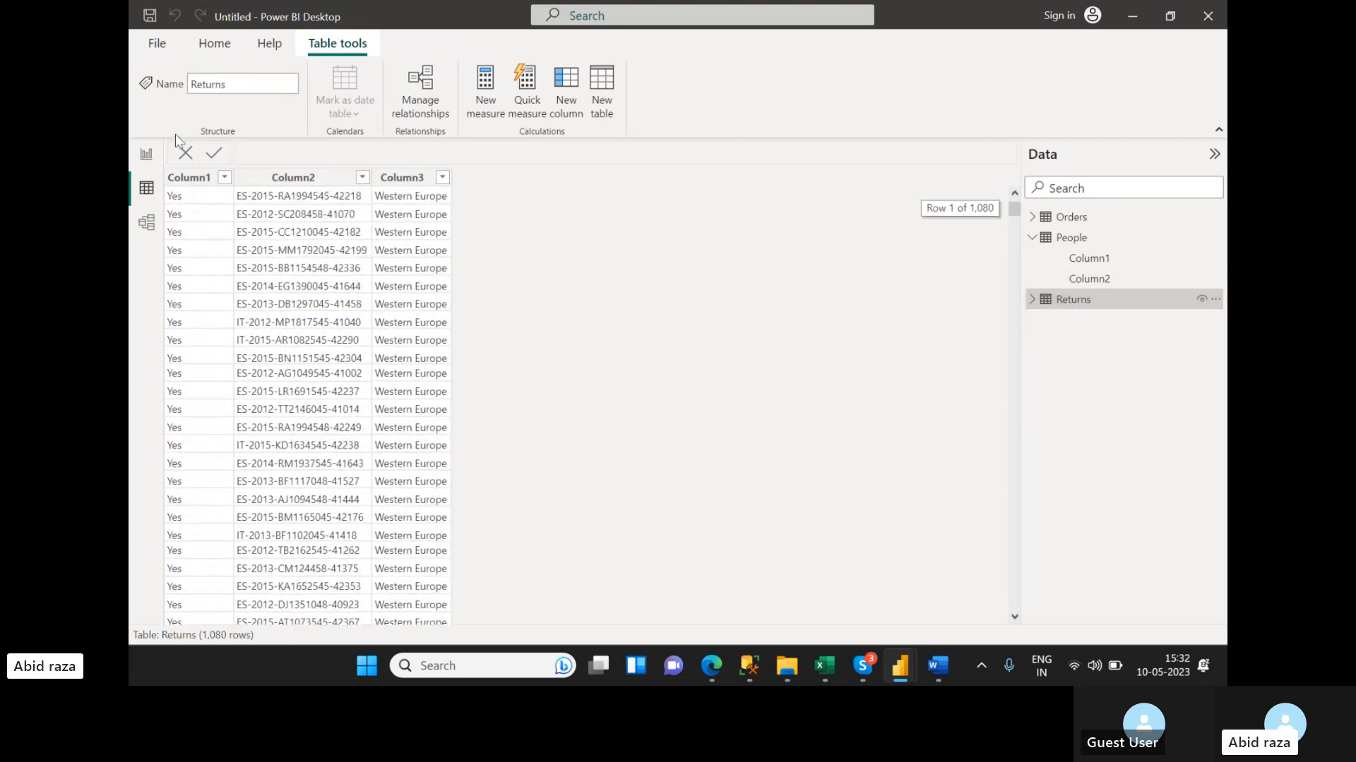
left_click(146, 154)
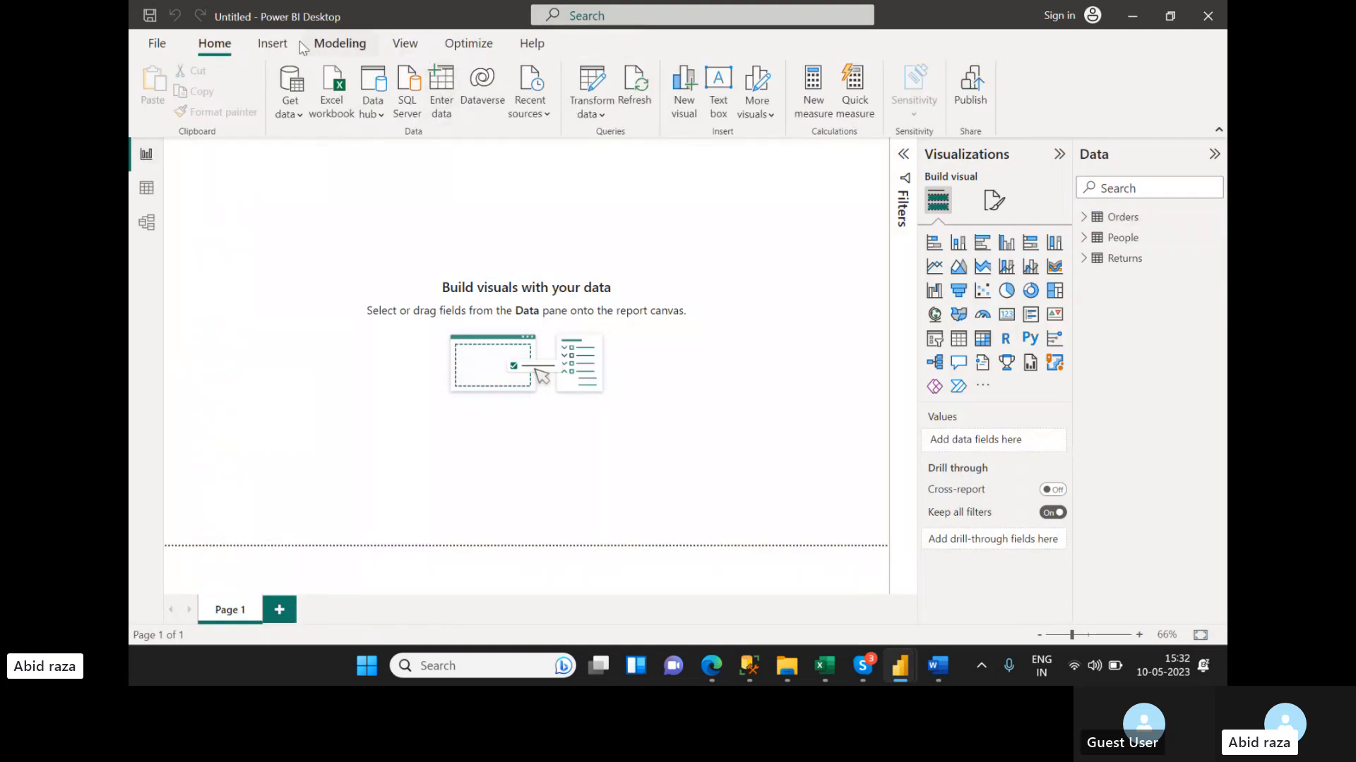
- Open the Power Query Editor and promote the first row of the People table to column headers
left_click(600, 117)
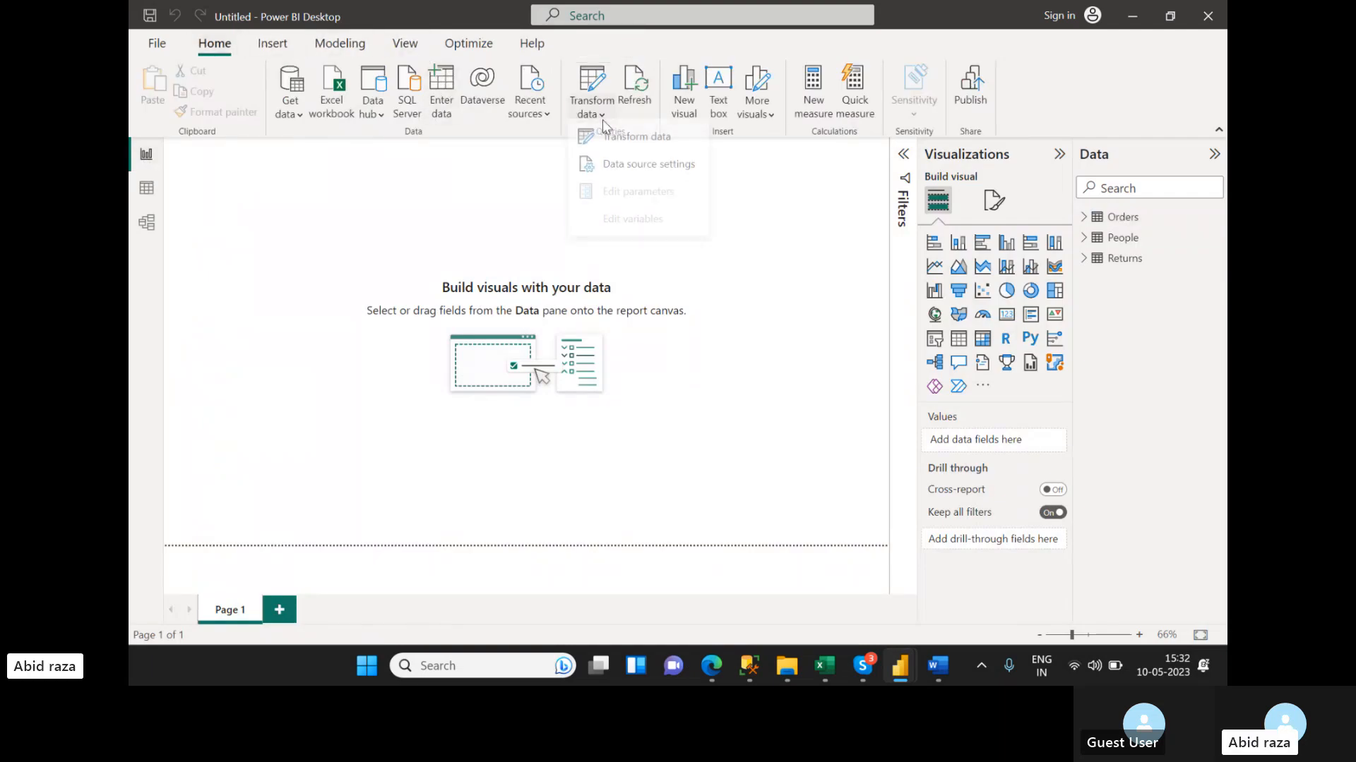
left_click(602, 141)
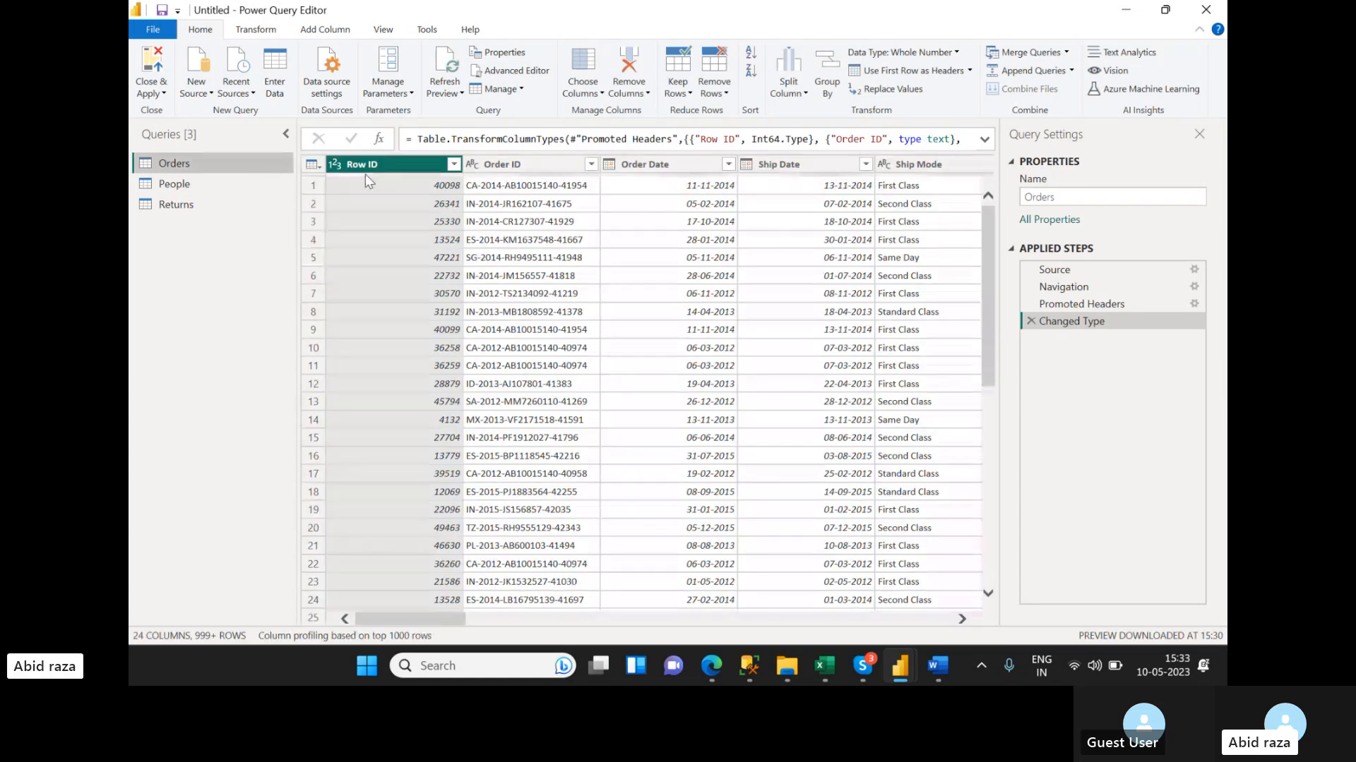
left_click(193, 188)
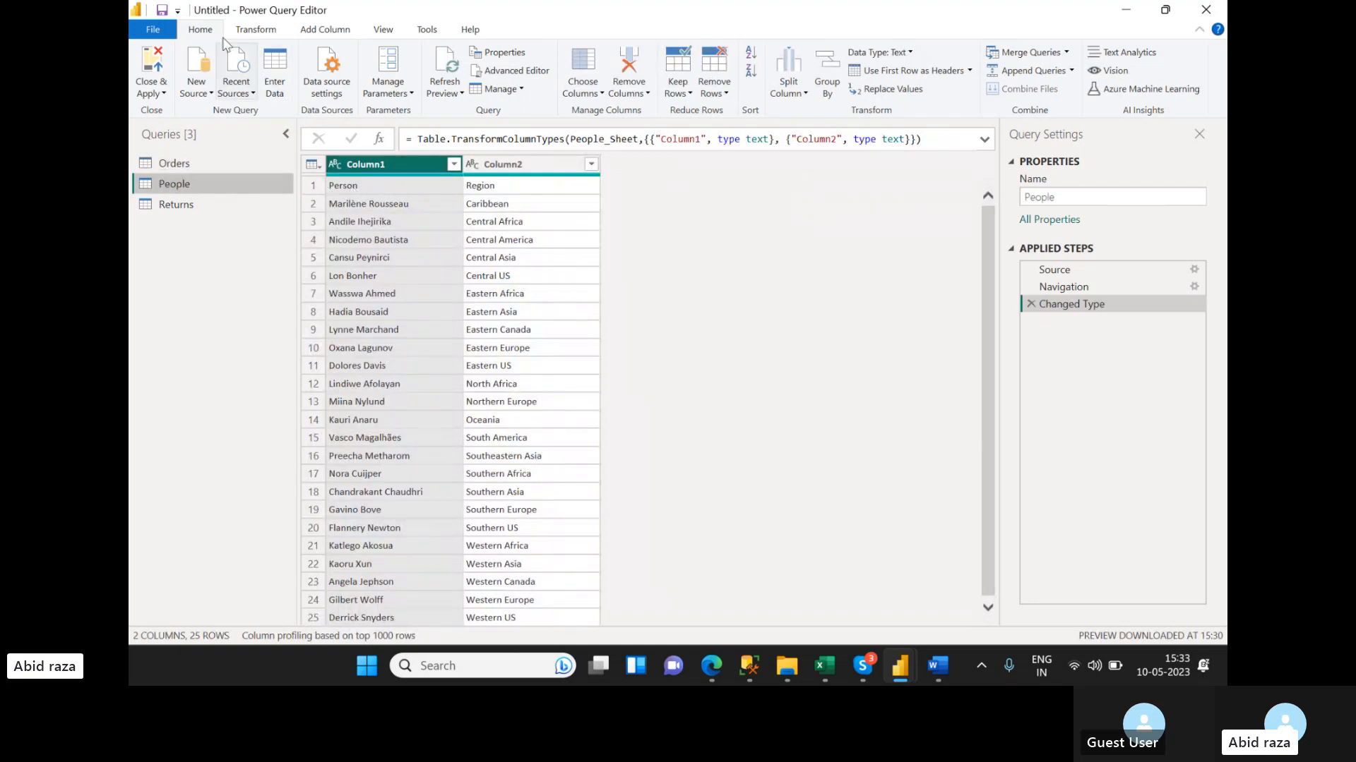
left_click(895, 73)
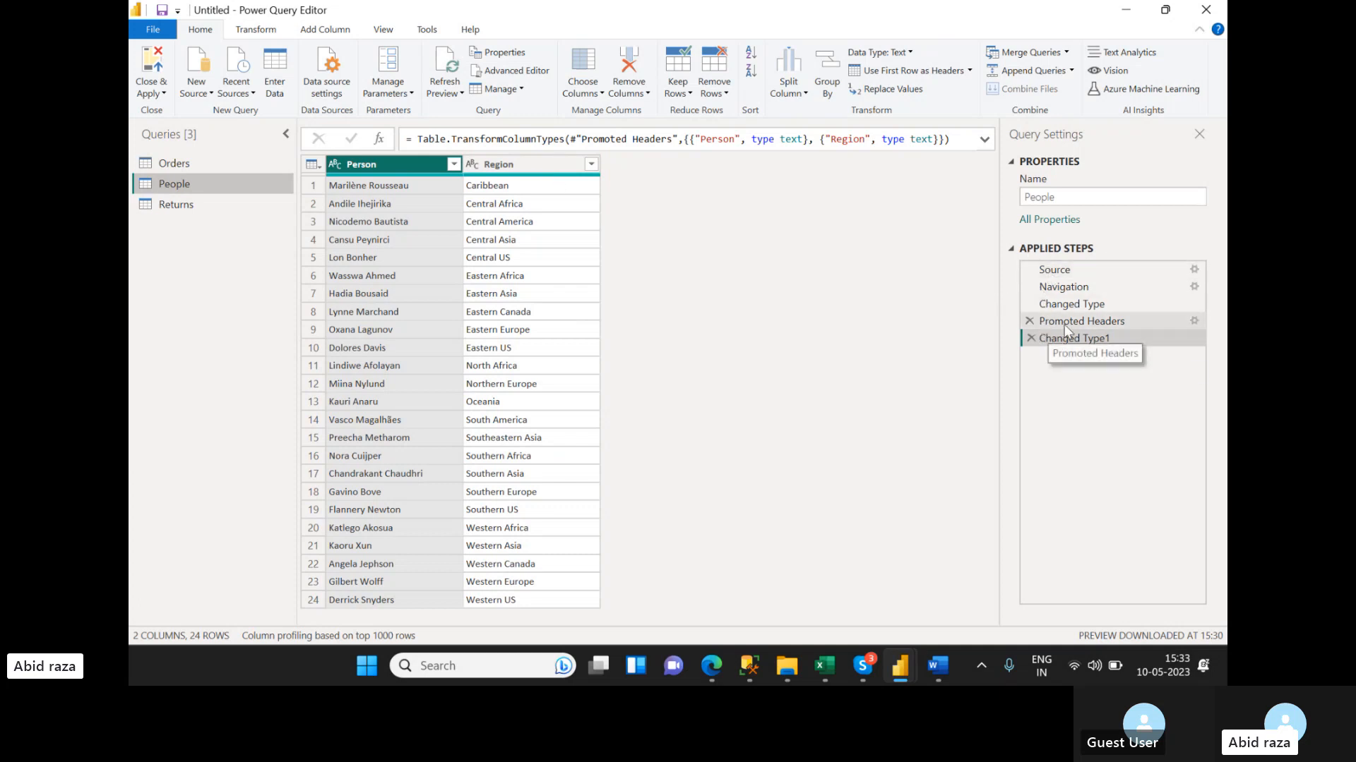
left_click(1192, 319)
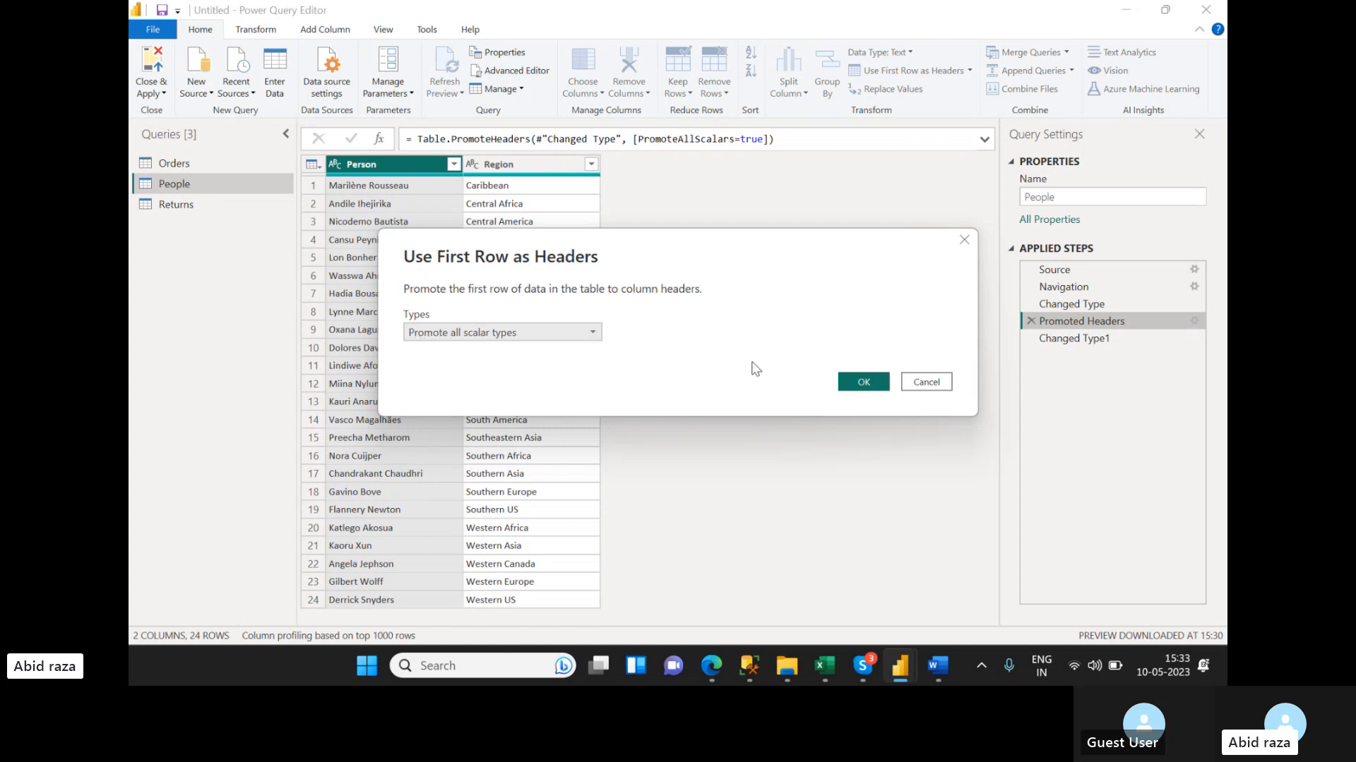
left_click(922, 382)
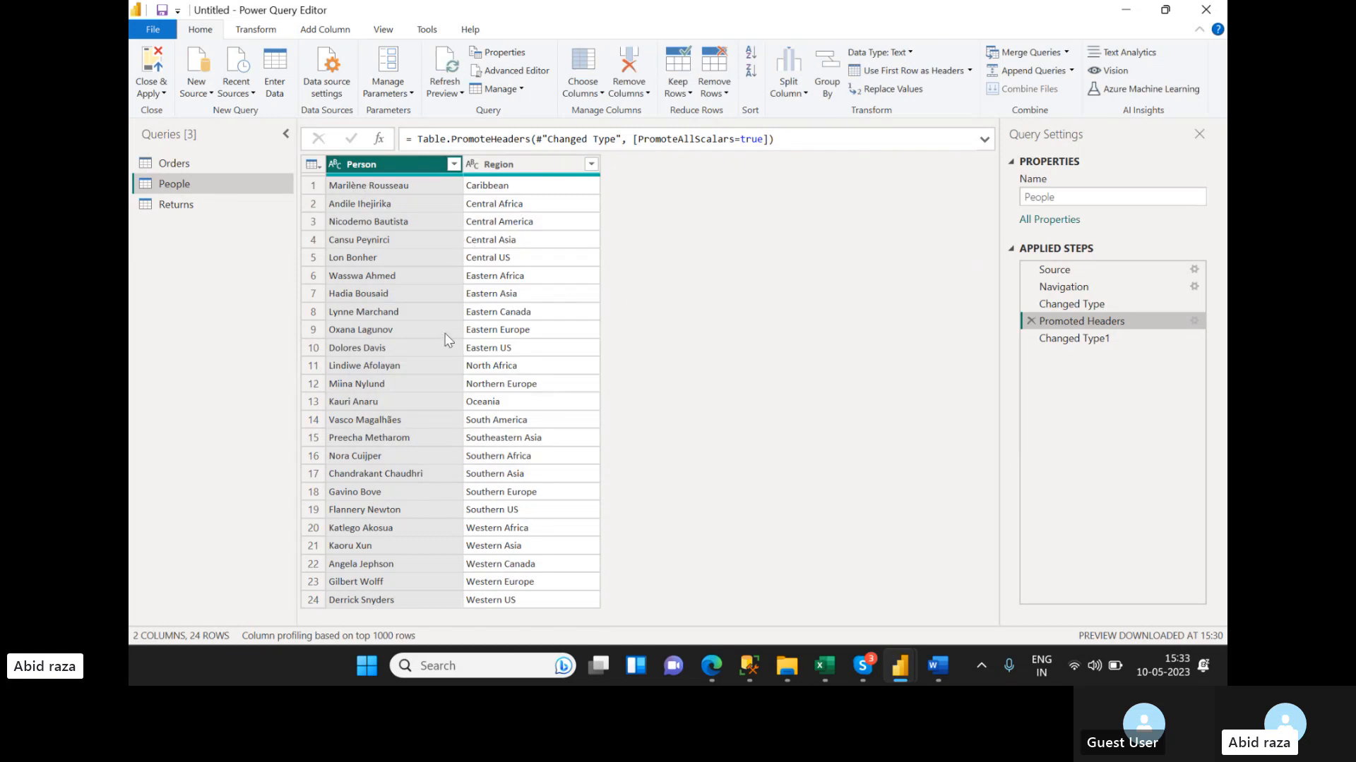
- Promote the first row of the Returns table to column headers and look over its rows
left_click(211, 204)
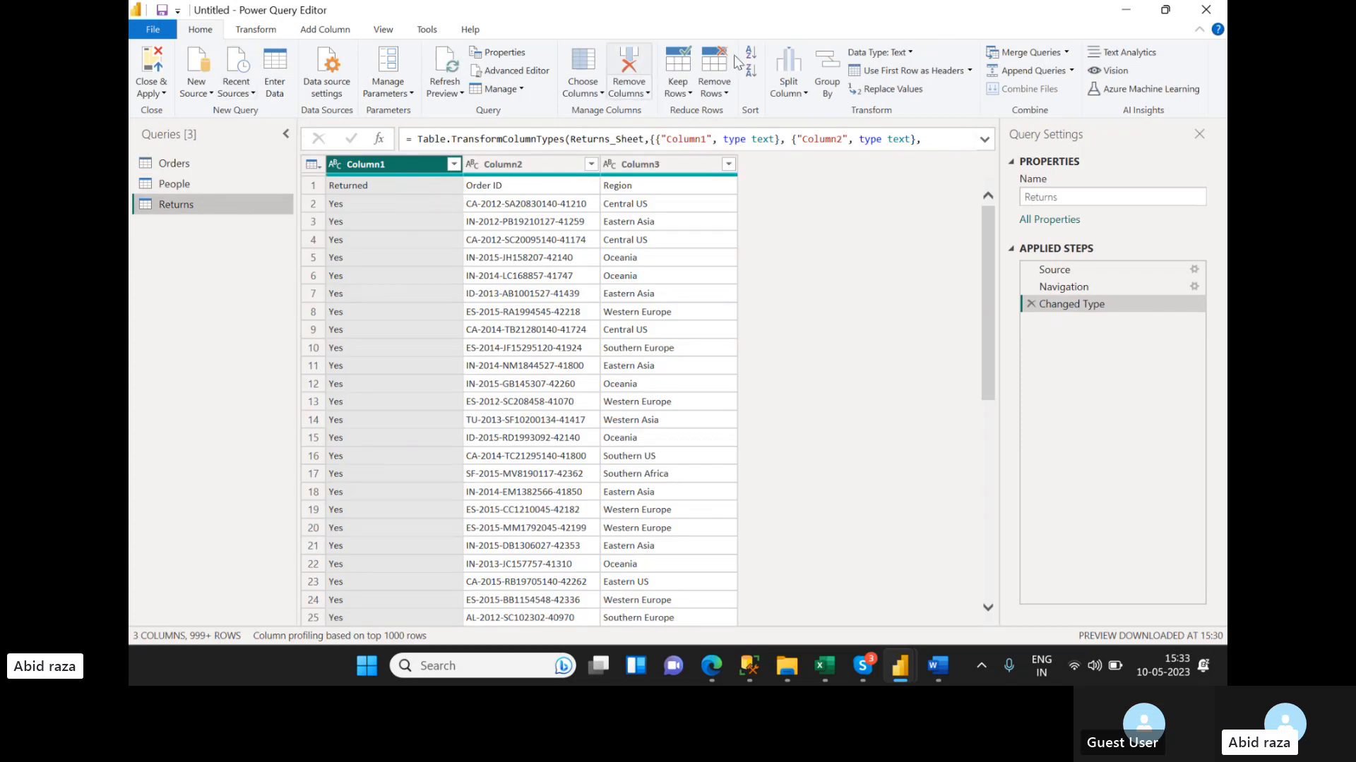
left_click(901, 74)
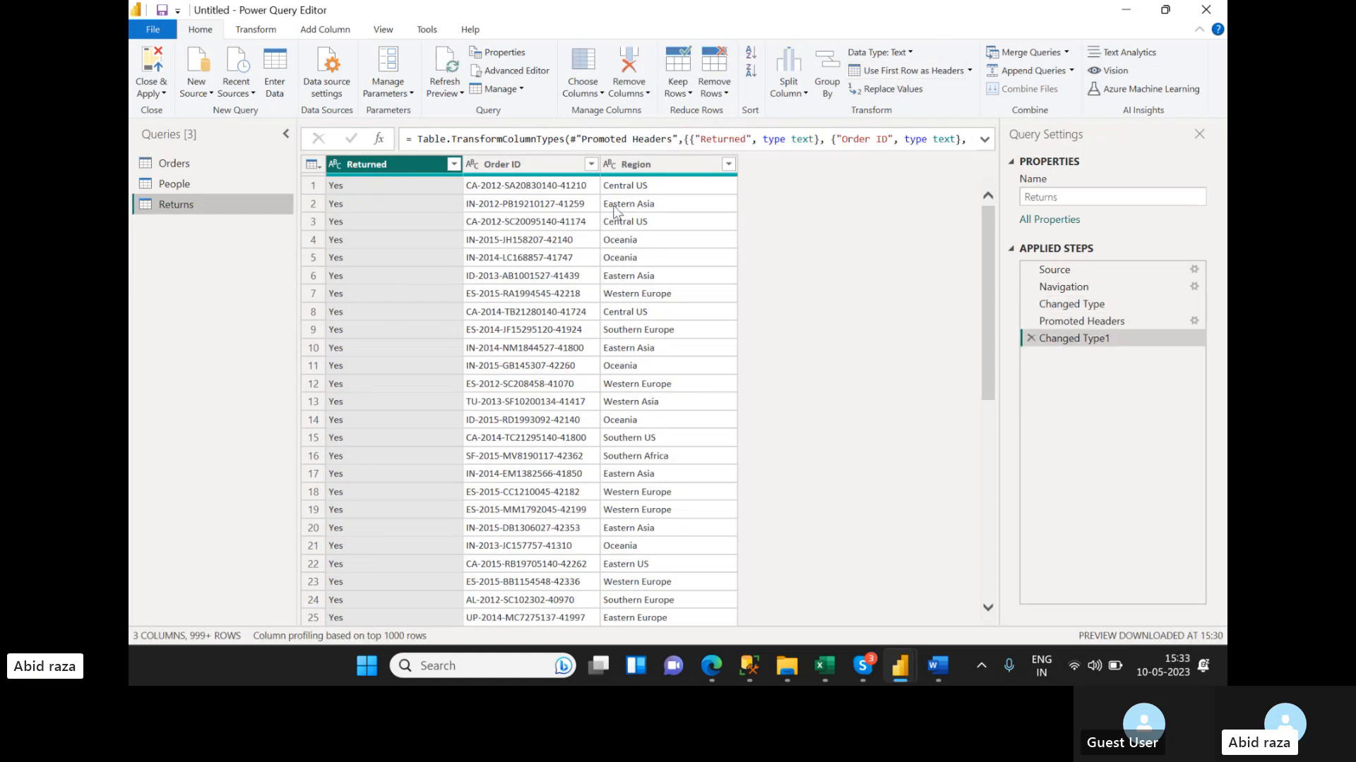
scroll(522, 339, "down", 7)
scroll(522, 342, "up", 7)
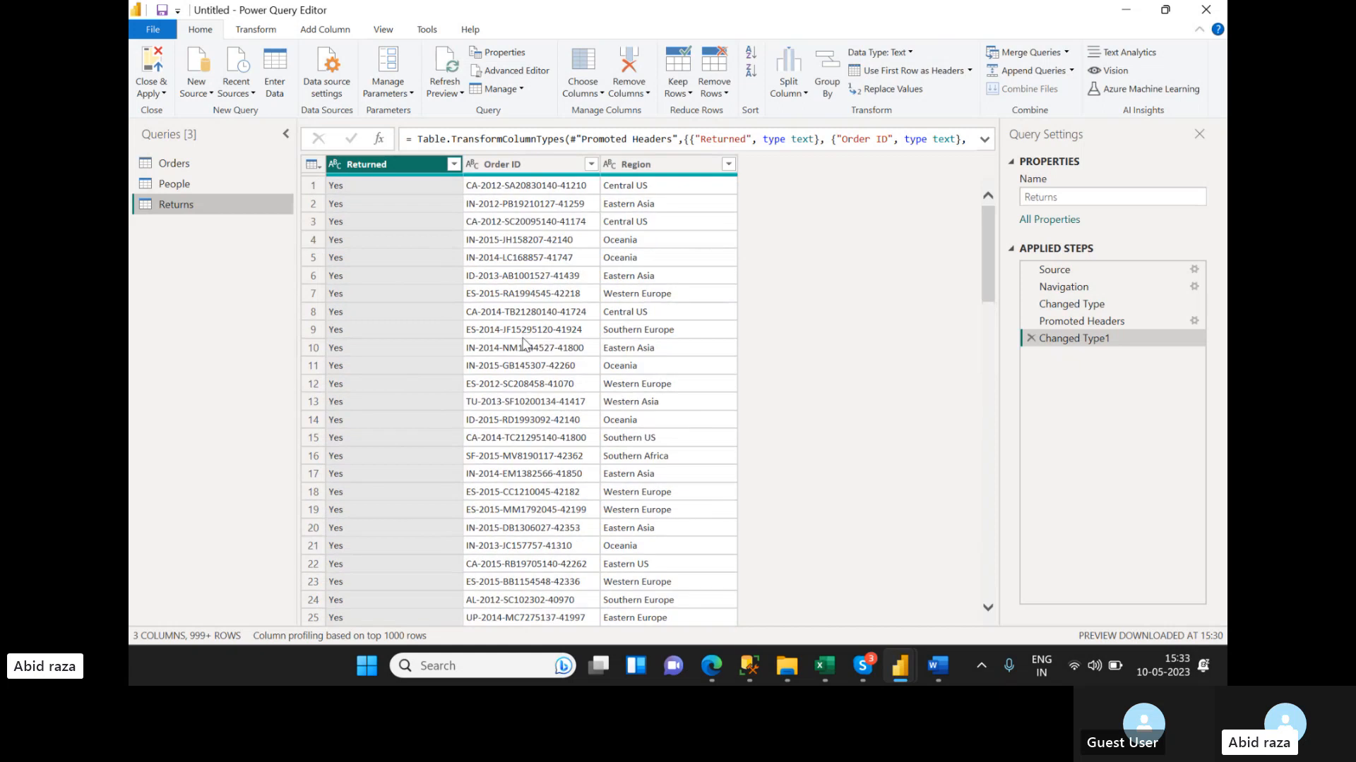
- Remove the Postal Code column from the Orders table
left_click_drag(176, 167, 180, 168)
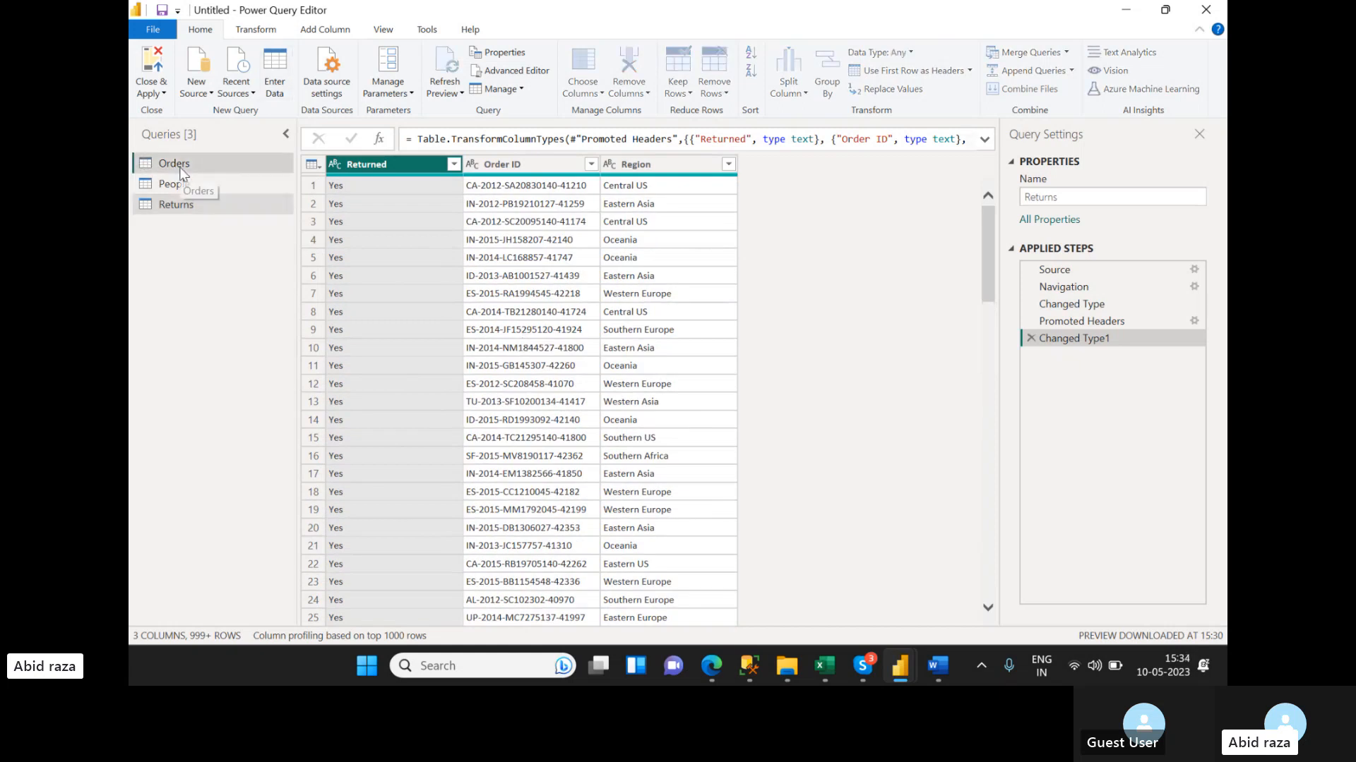
left_click_drag(474, 624, 605, 628)
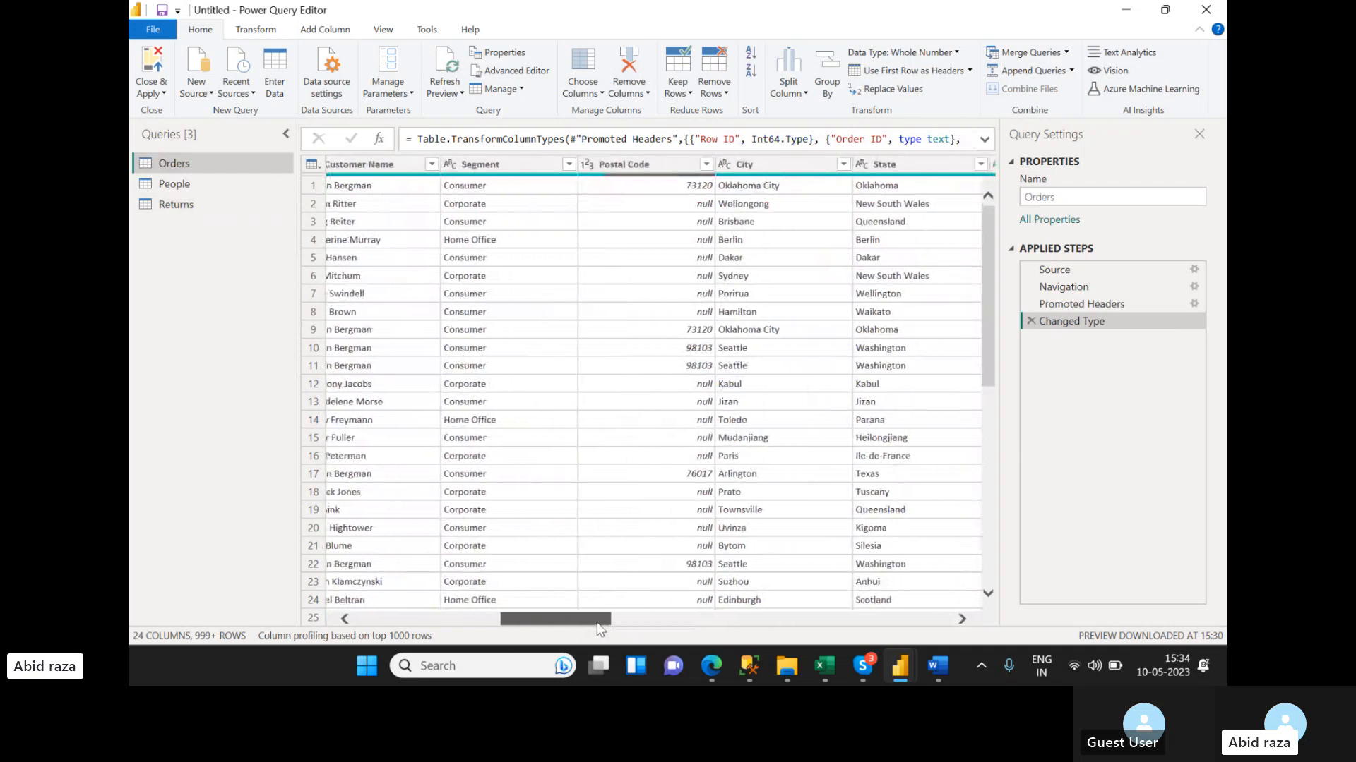
left_click(665, 173)
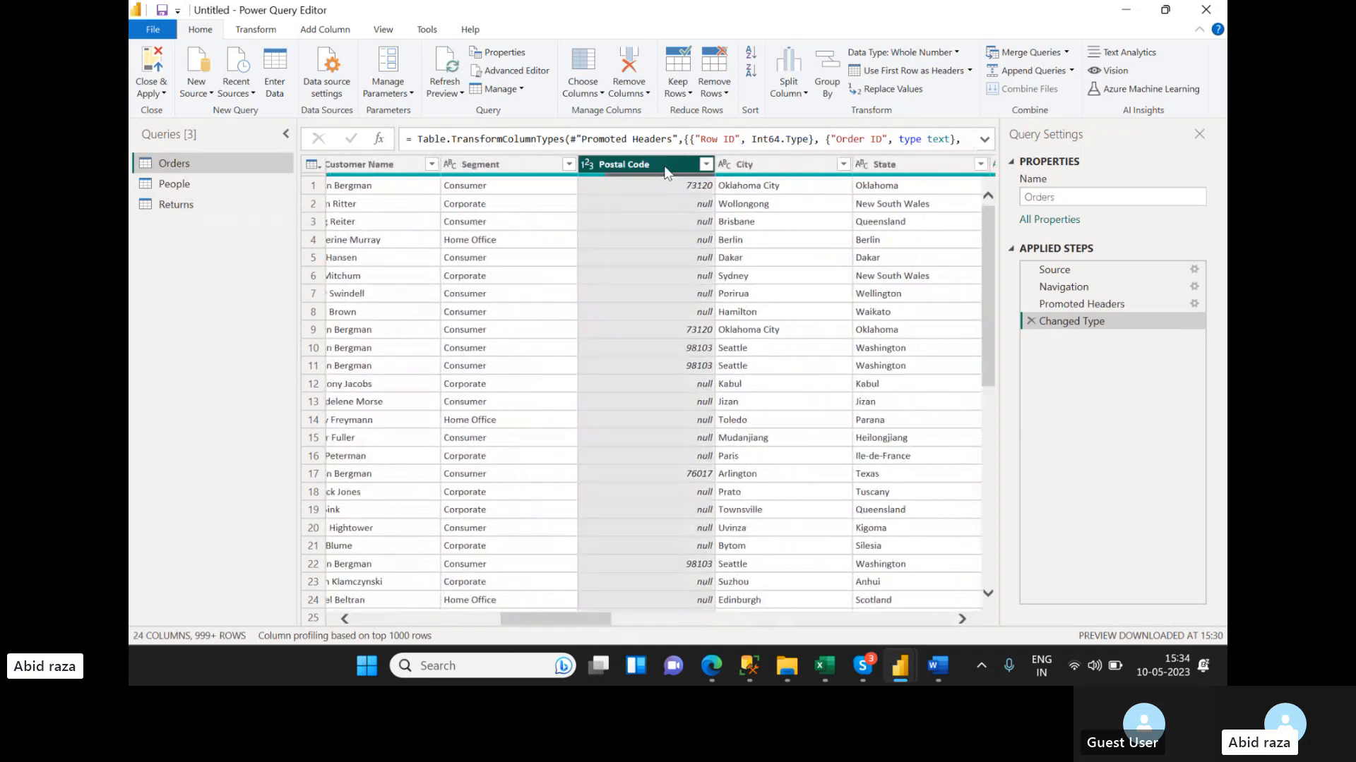
left_click(622, 94)
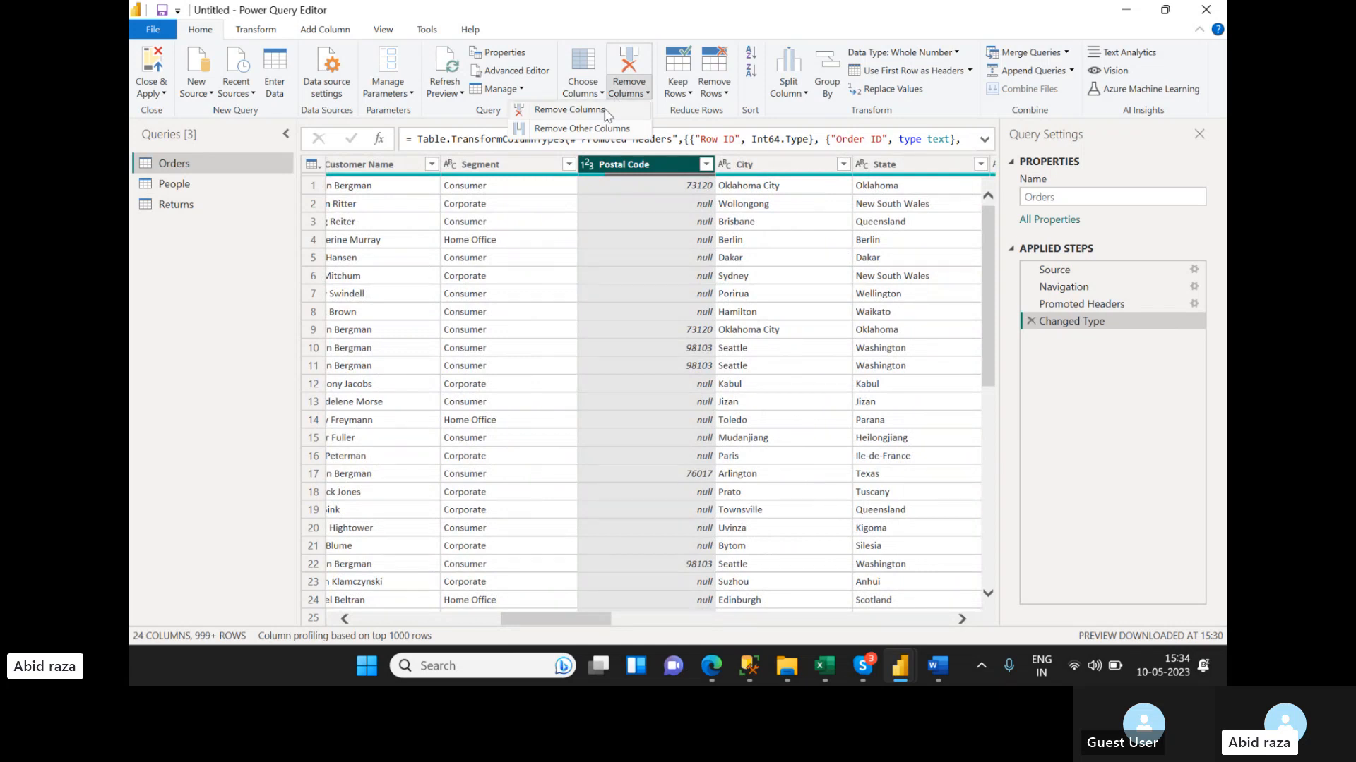
left_click(605, 113)
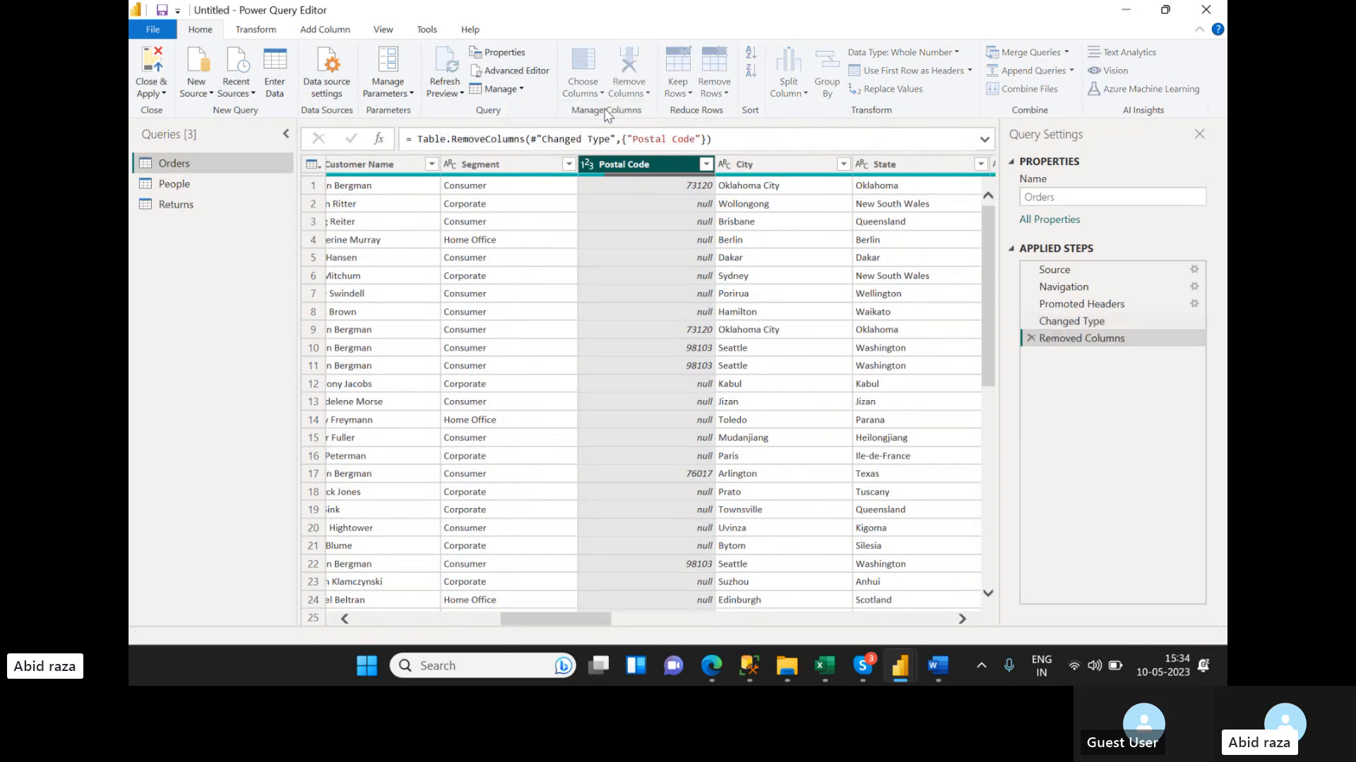
left_click(571, 611)
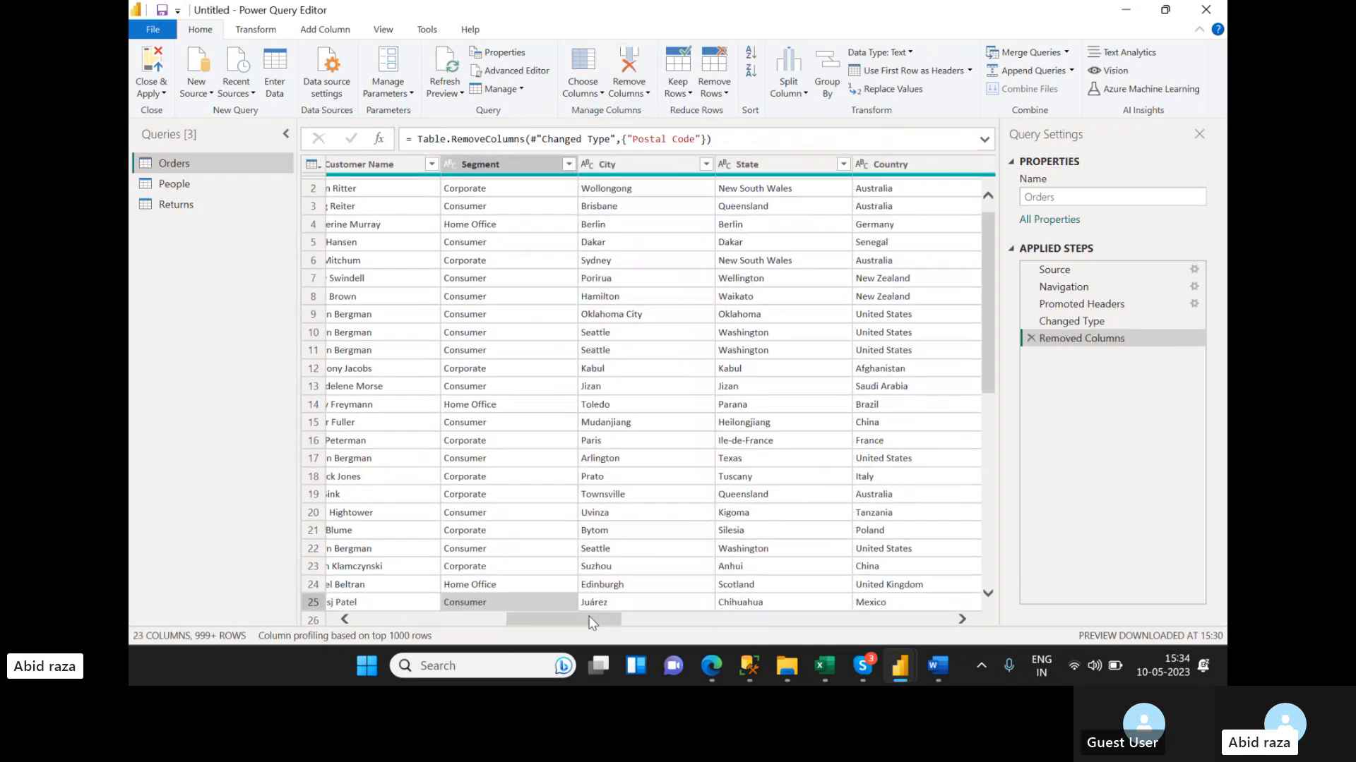
- Return to the first columns of Orders, then close the query editor and apply the query changes to the report
left_click_drag(603, 624, 468, 625)
scroll(384, 306, "up", 1)
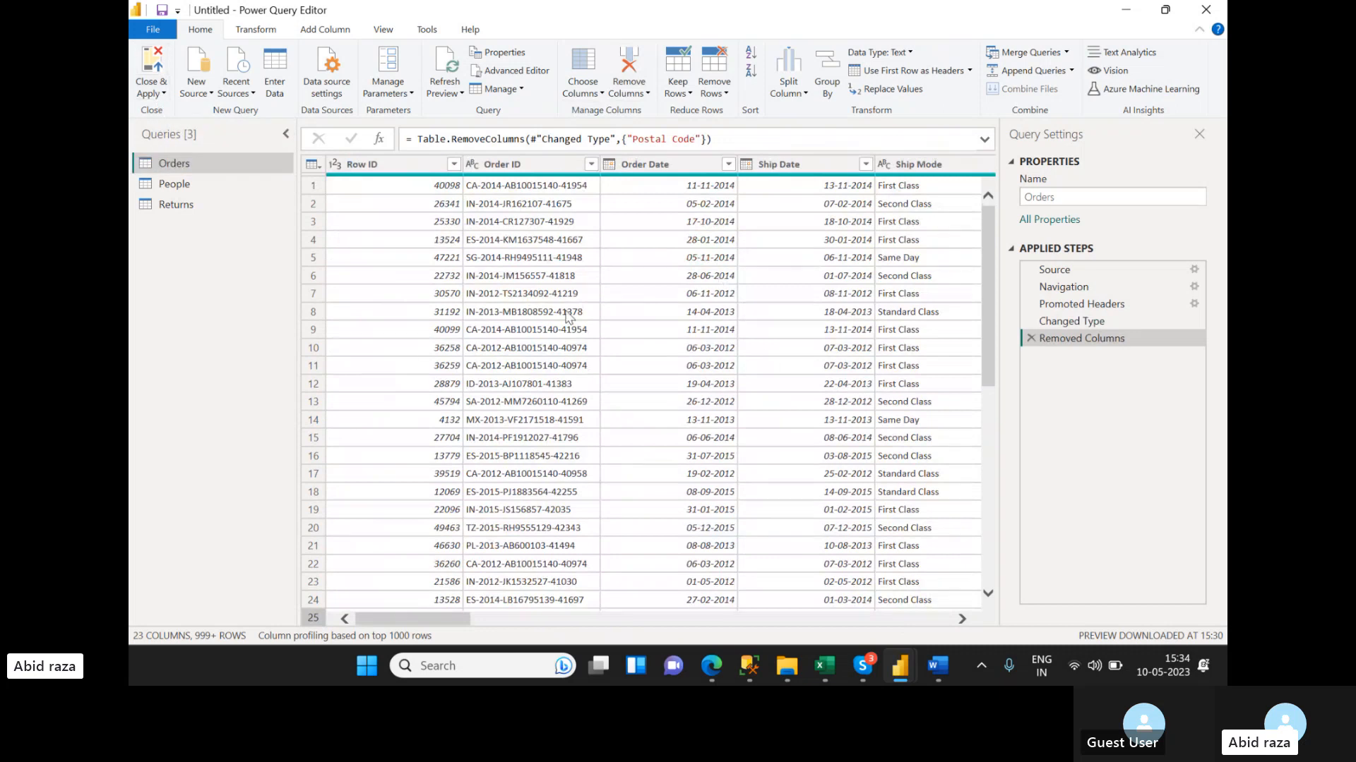
left_click(161, 95)
left_click(163, 112)
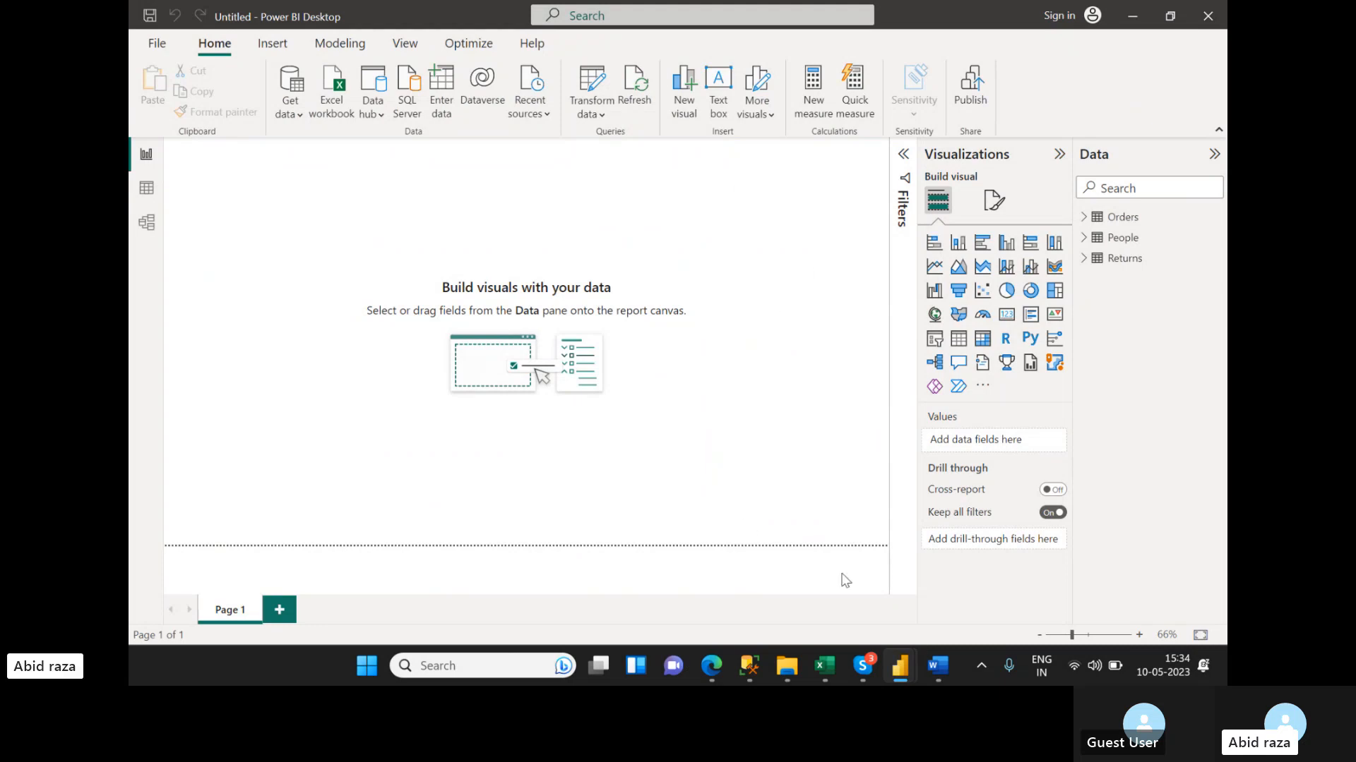
- Look through the list of fields in the Orders table from the report view
mouse_move(939, 680)
left_click(1085, 217)
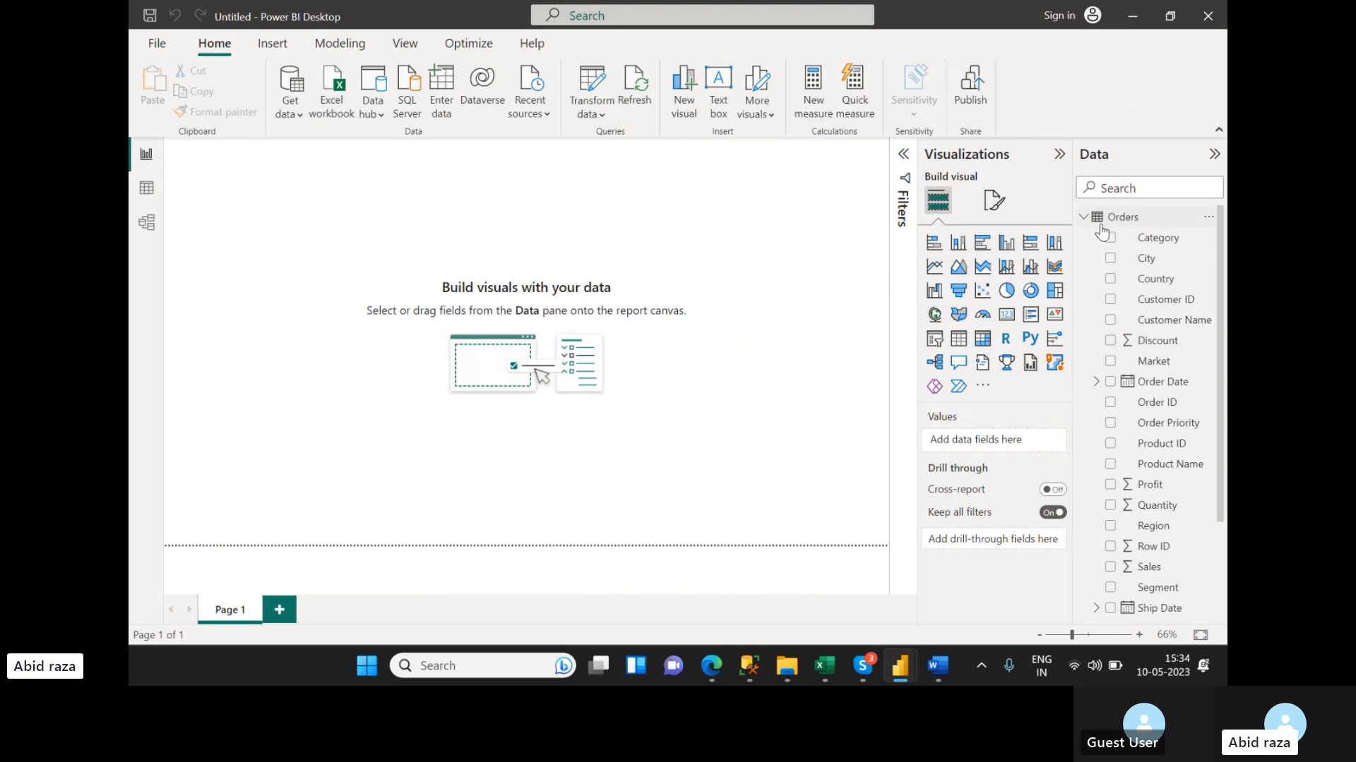
scroll(1099, 303, "down", 3)
scroll(1099, 303, "up", 3)
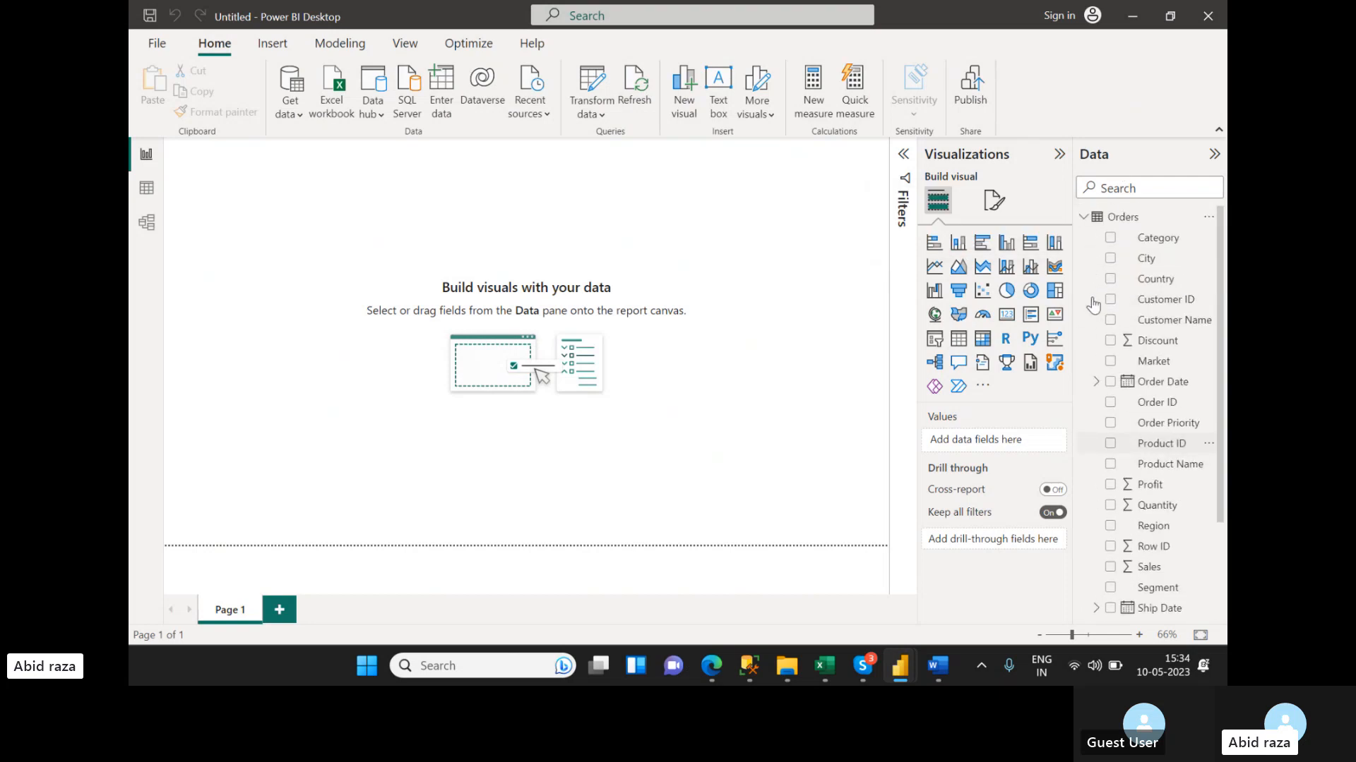
left_click(1084, 218)
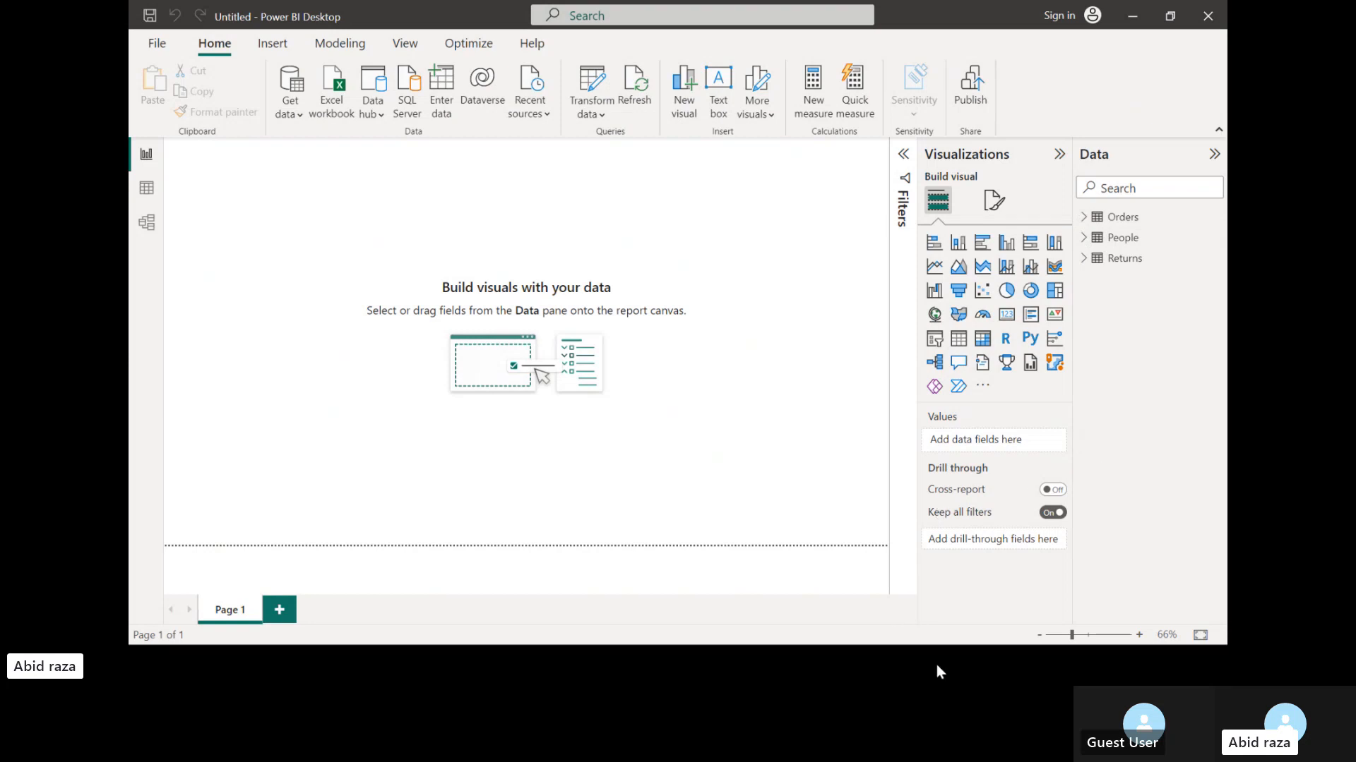
- Switch to the Requirement document in Word and read the nine questions about the sales data
left_click(936, 667)
scroll(944, 450, "up", 3)
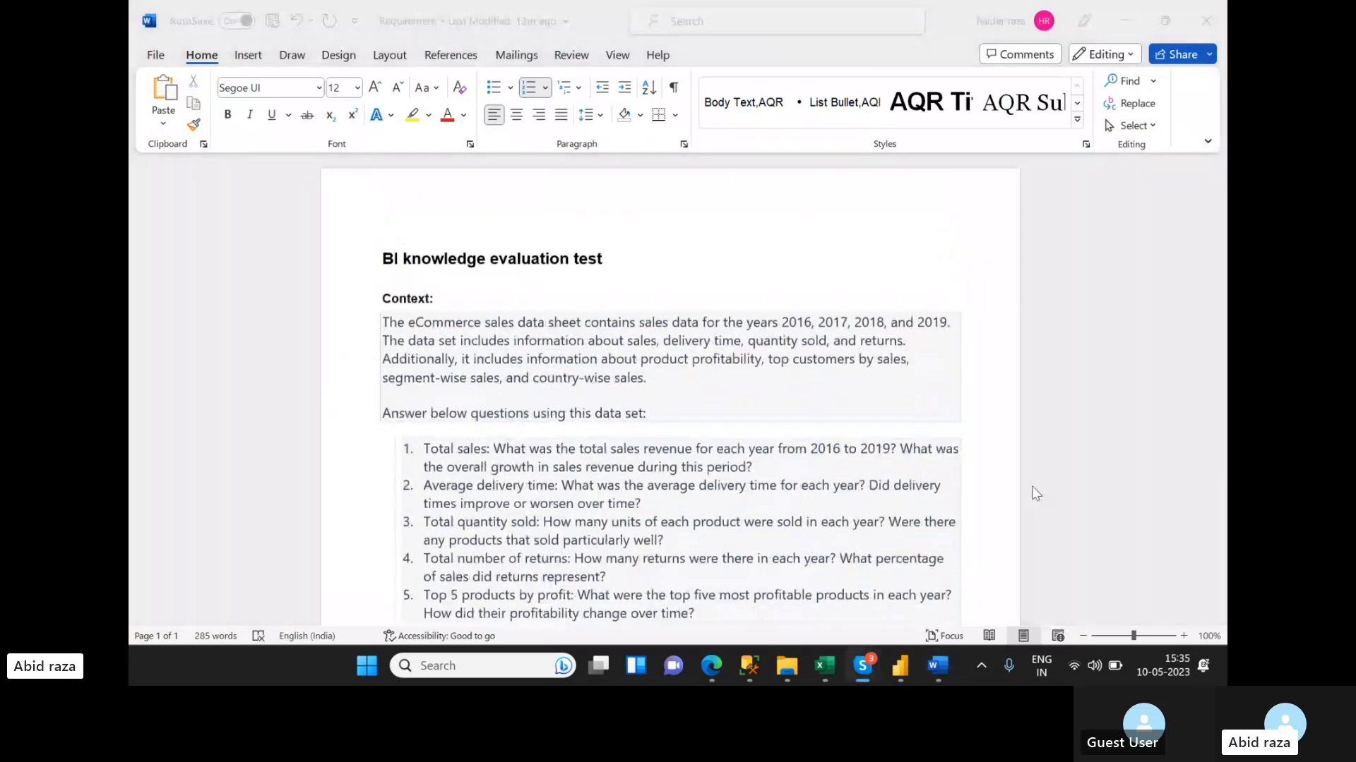
scroll(645, 357, "down", 5)
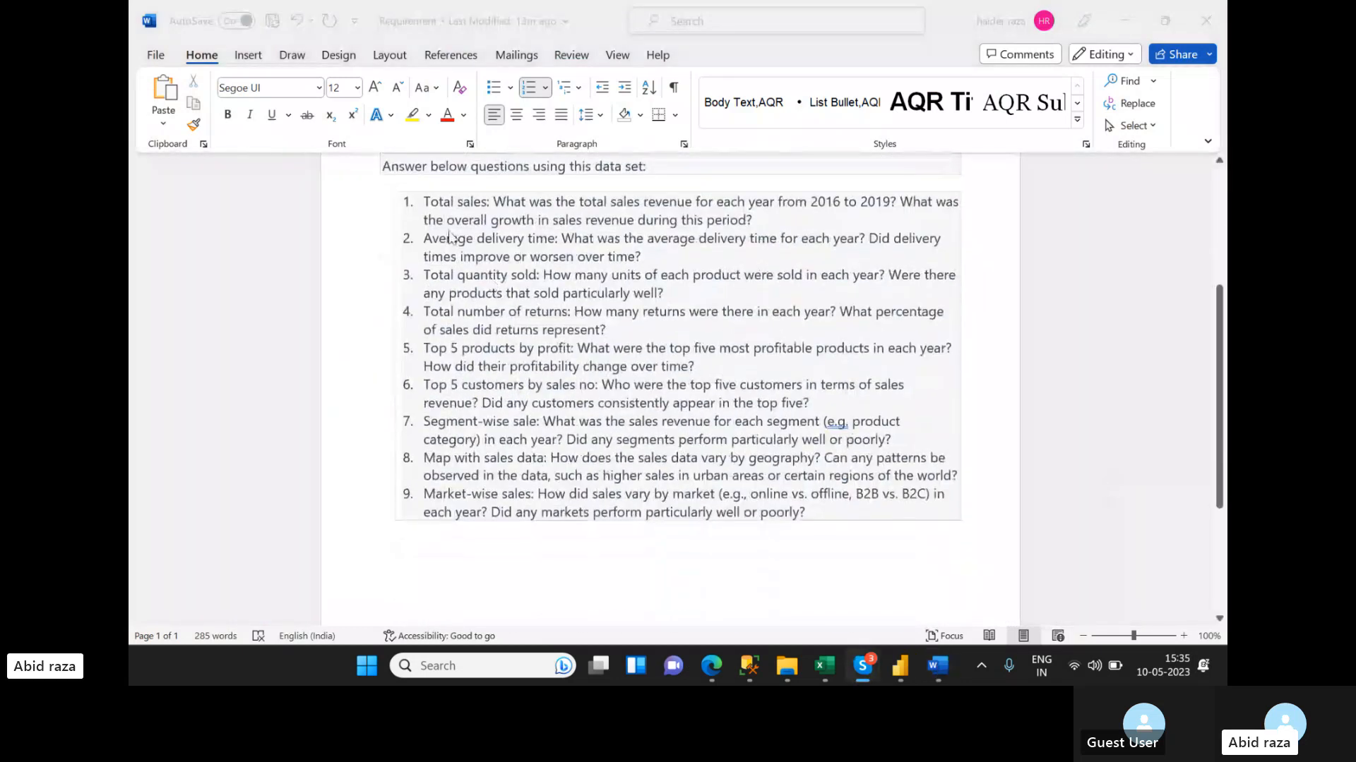
scroll(452, 240, "up", 1)
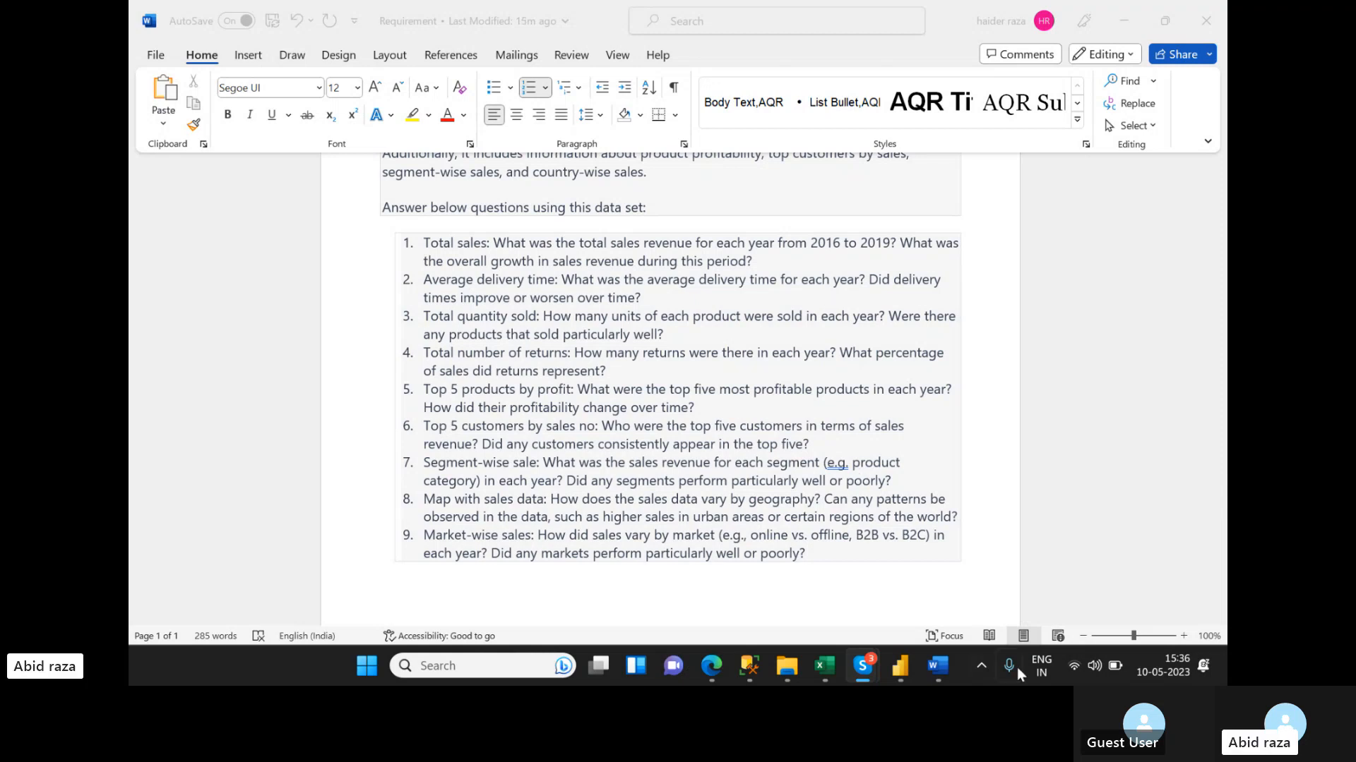
- Switch back to the untitled Power BI report and check the Returns, People and Orders tables in the data view, including the Sales column
mouse_move(899, 667)
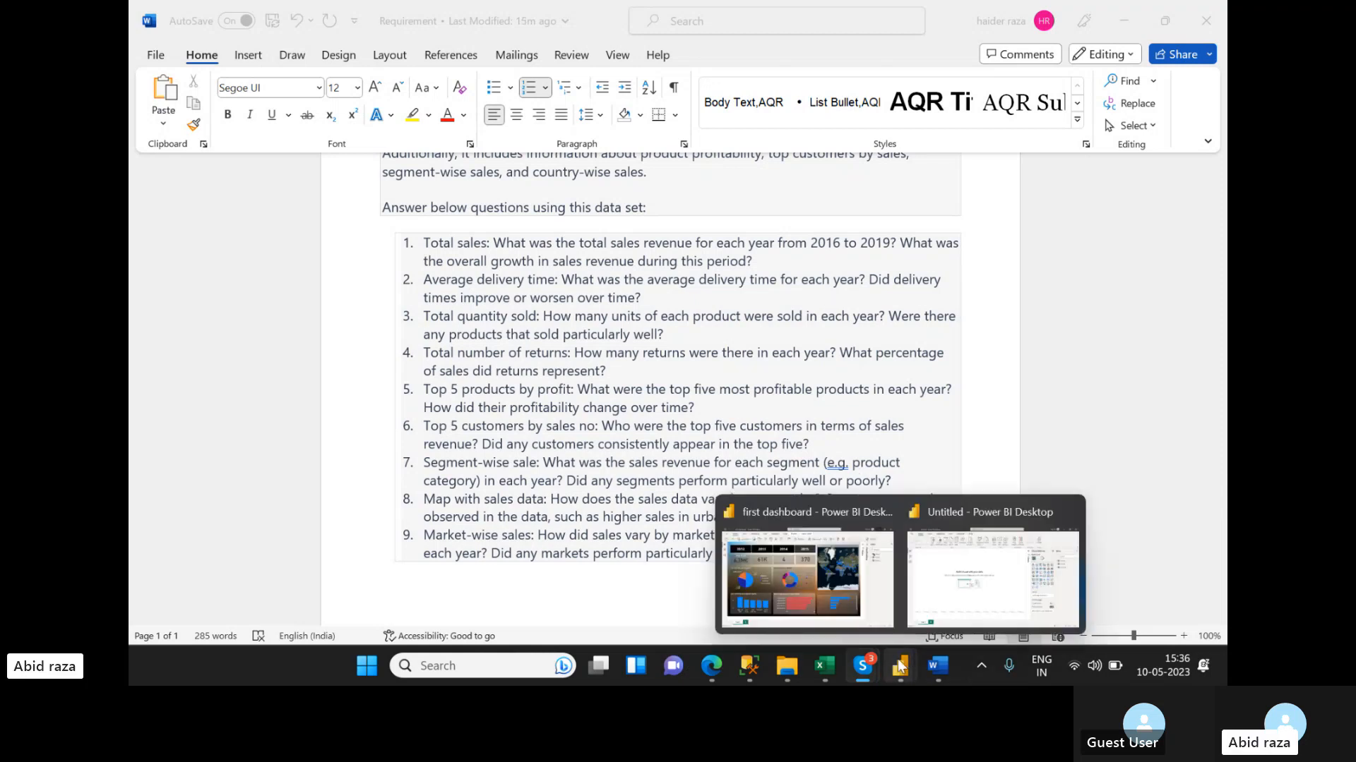
left_click(961, 600)
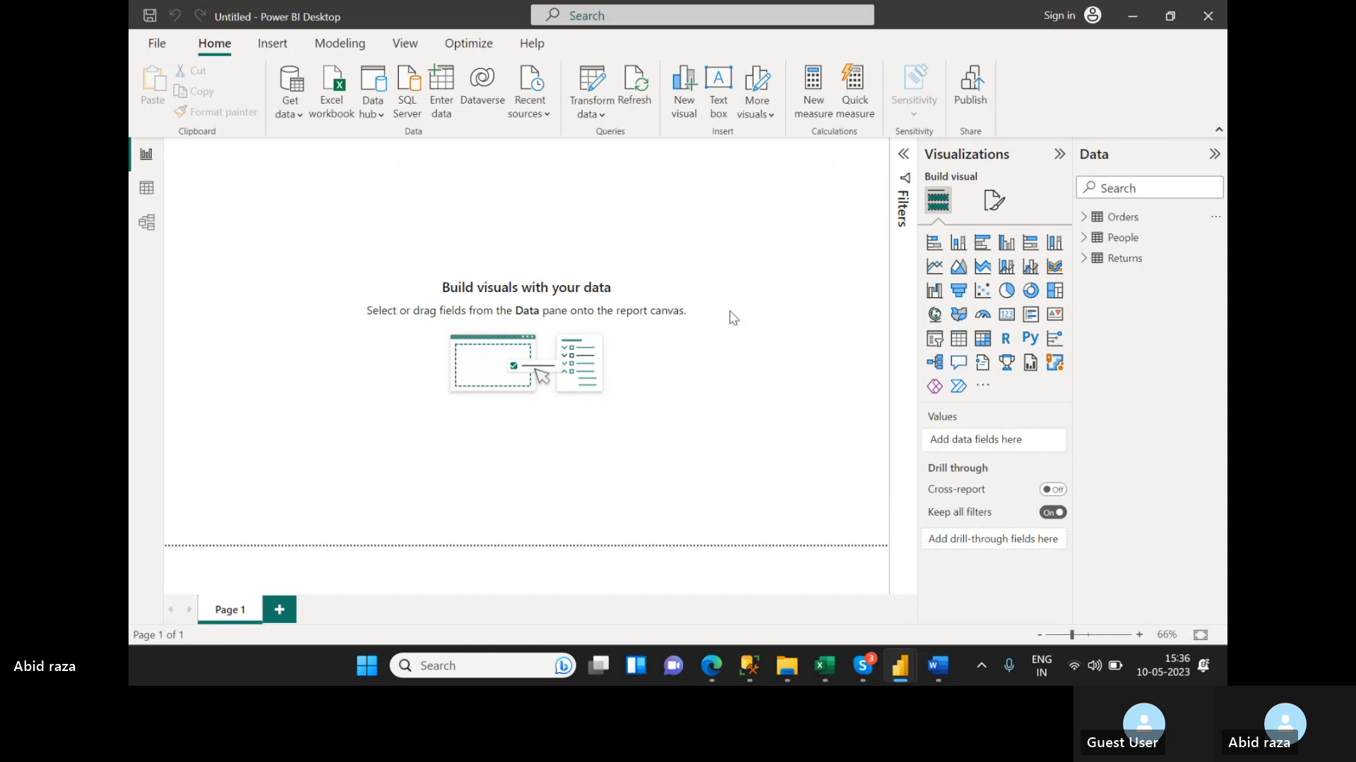
left_click(1084, 218)
left_click(1084, 218)
left_click(147, 188)
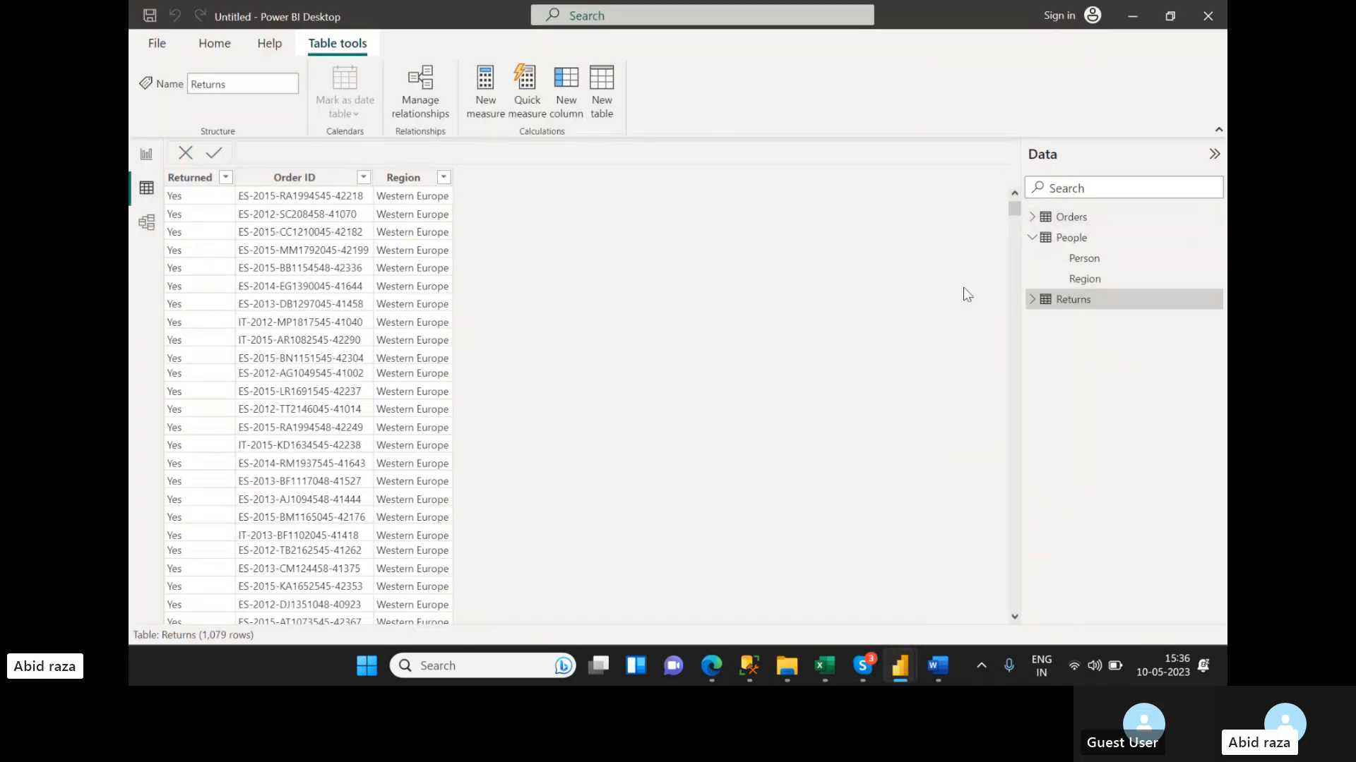
left_click(1066, 239)
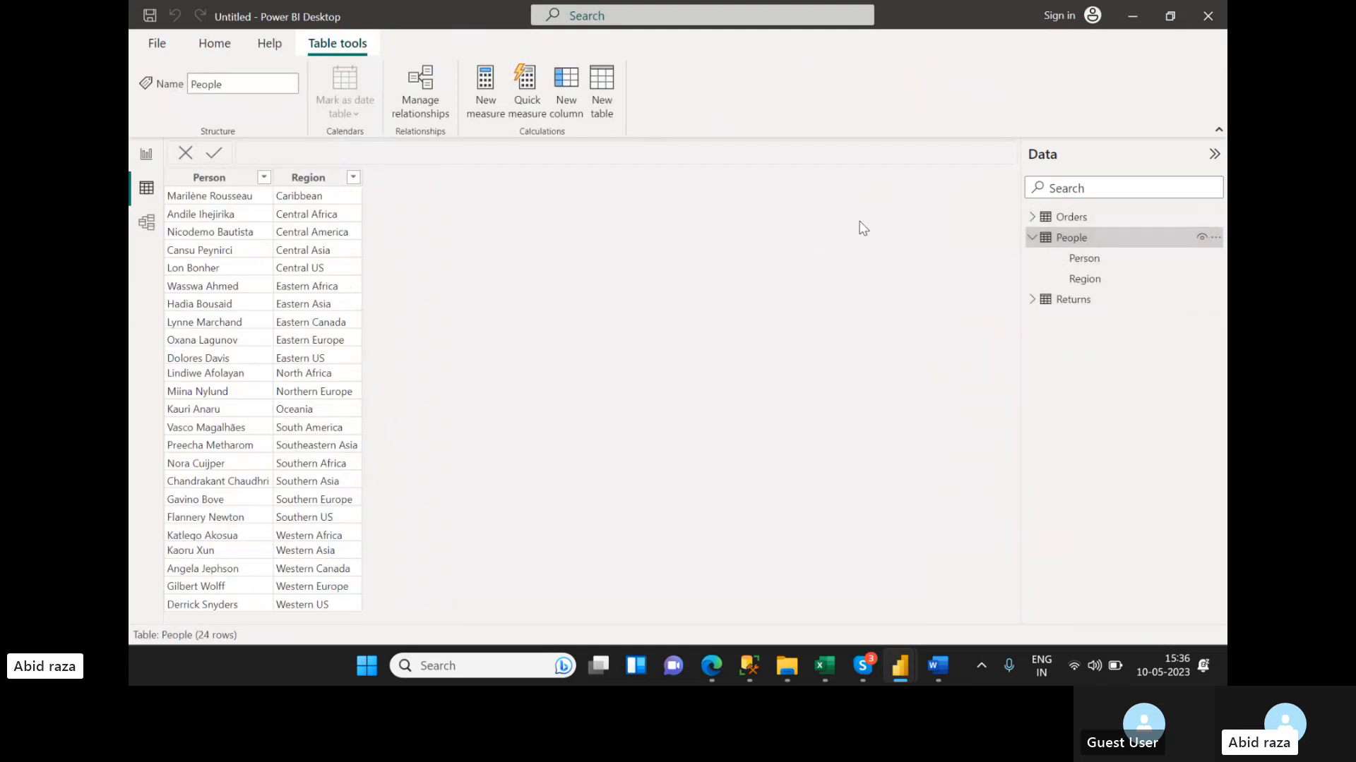
left_click(1066, 218)
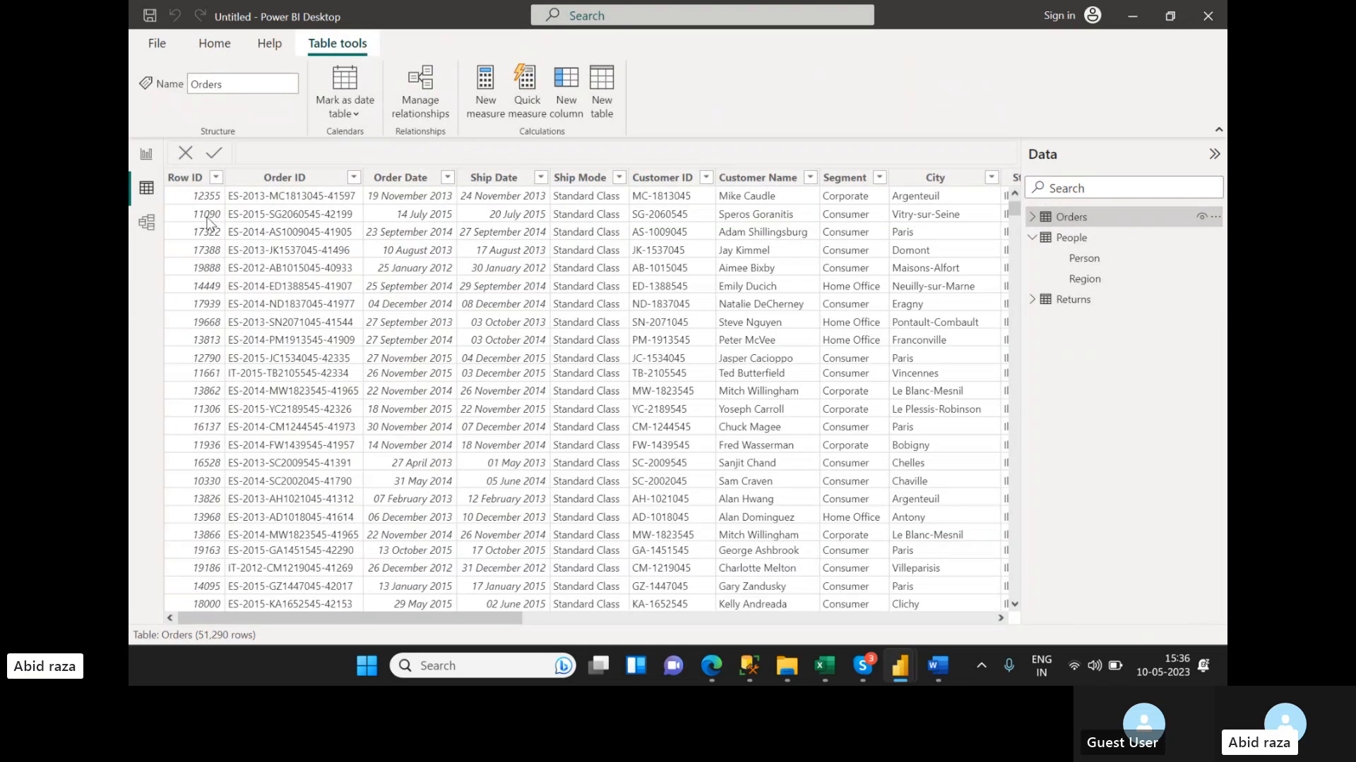
left_click_drag(416, 624, 918, 621)
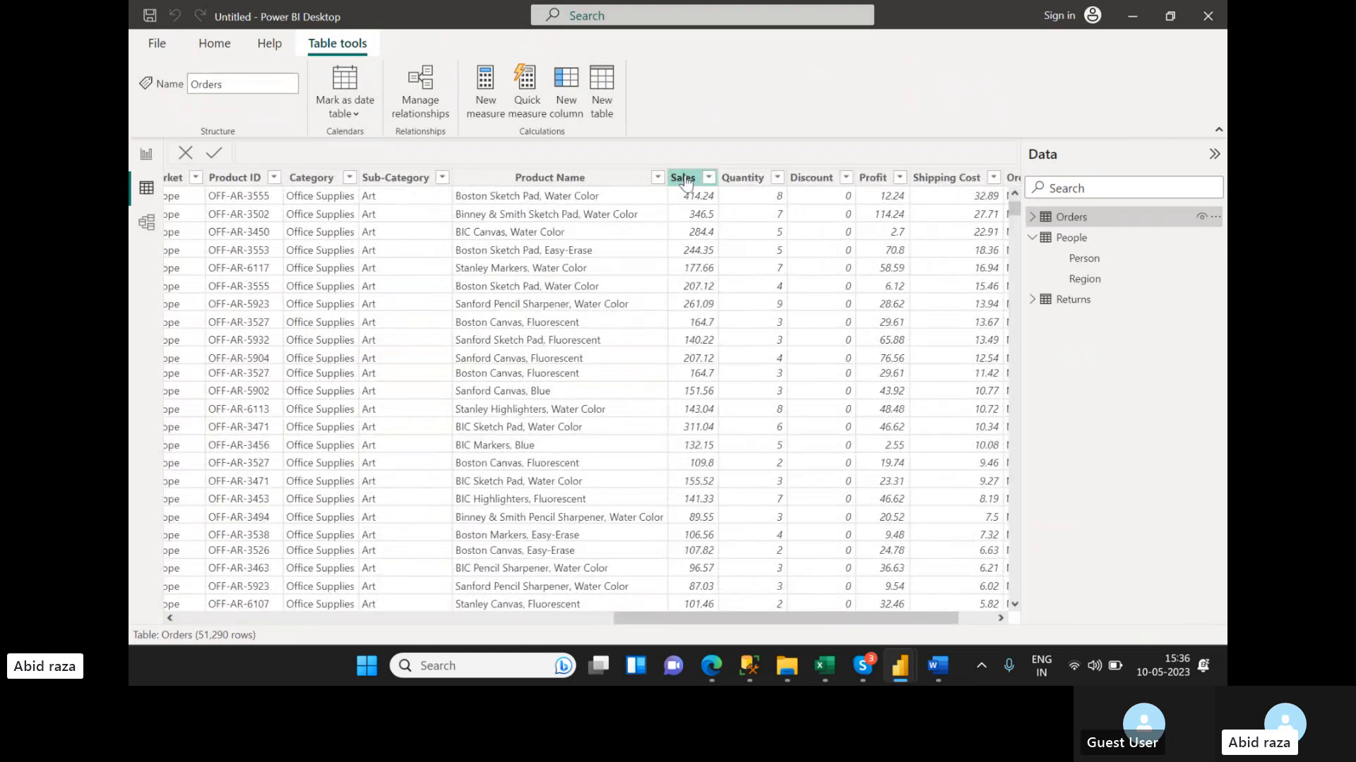
left_click(146, 157)
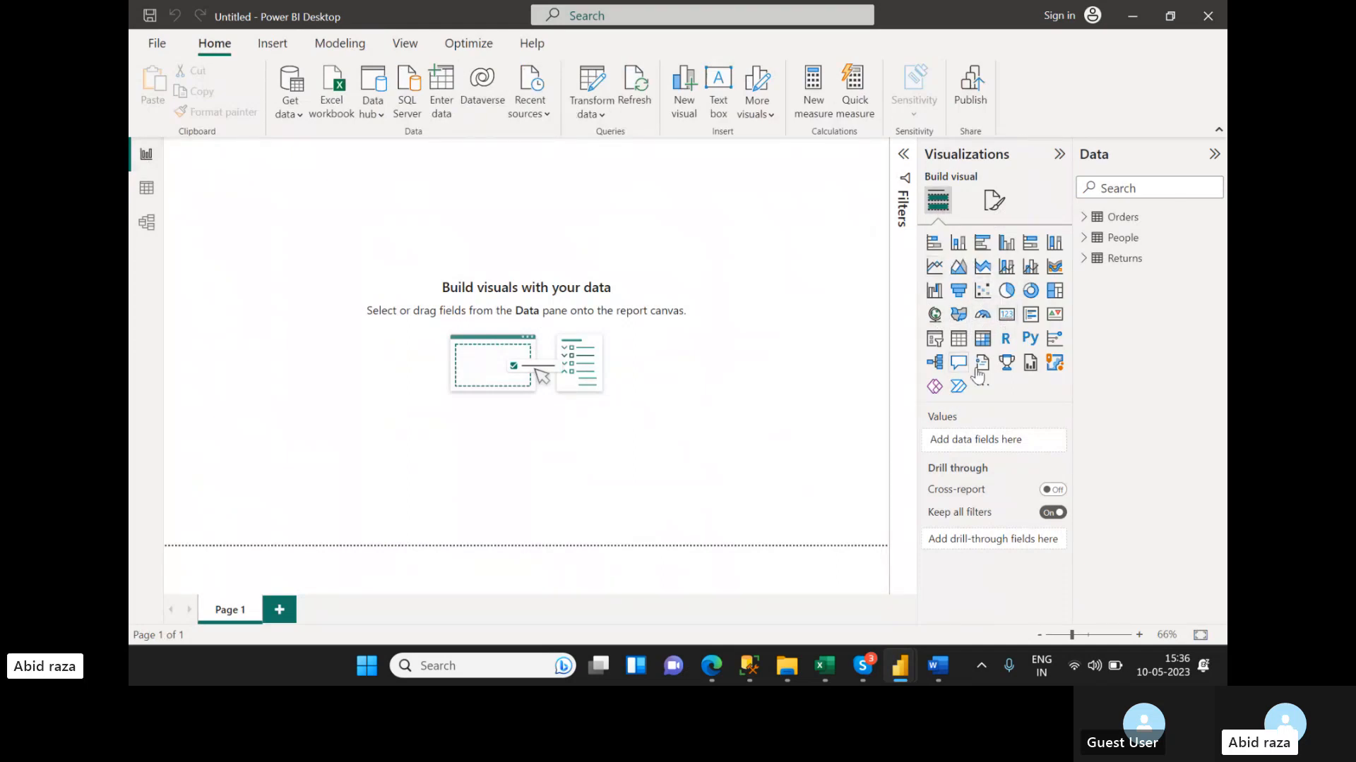
- Add a card visual near the report page's upper-left corner and resize it to a wide, short rectangle
left_click(1007, 316)
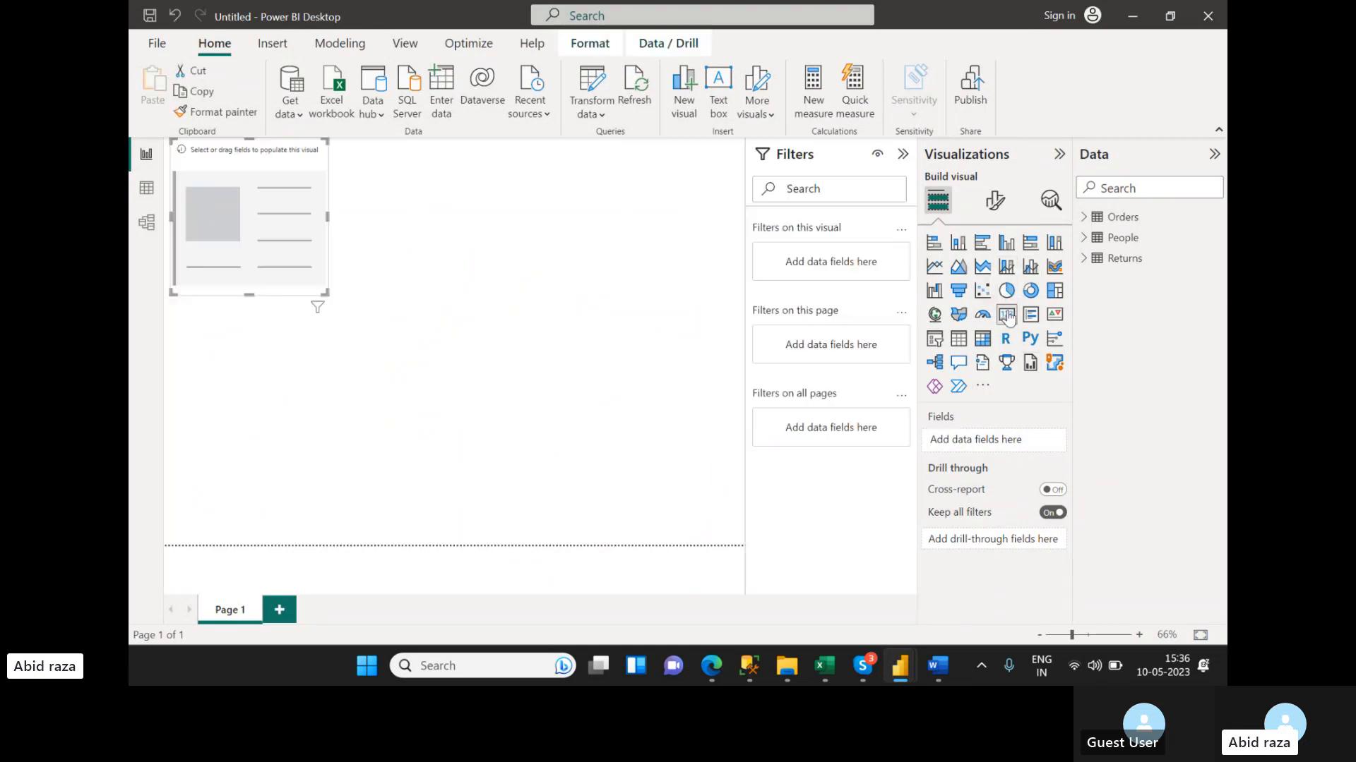
left_click_drag(277, 198, 316, 262)
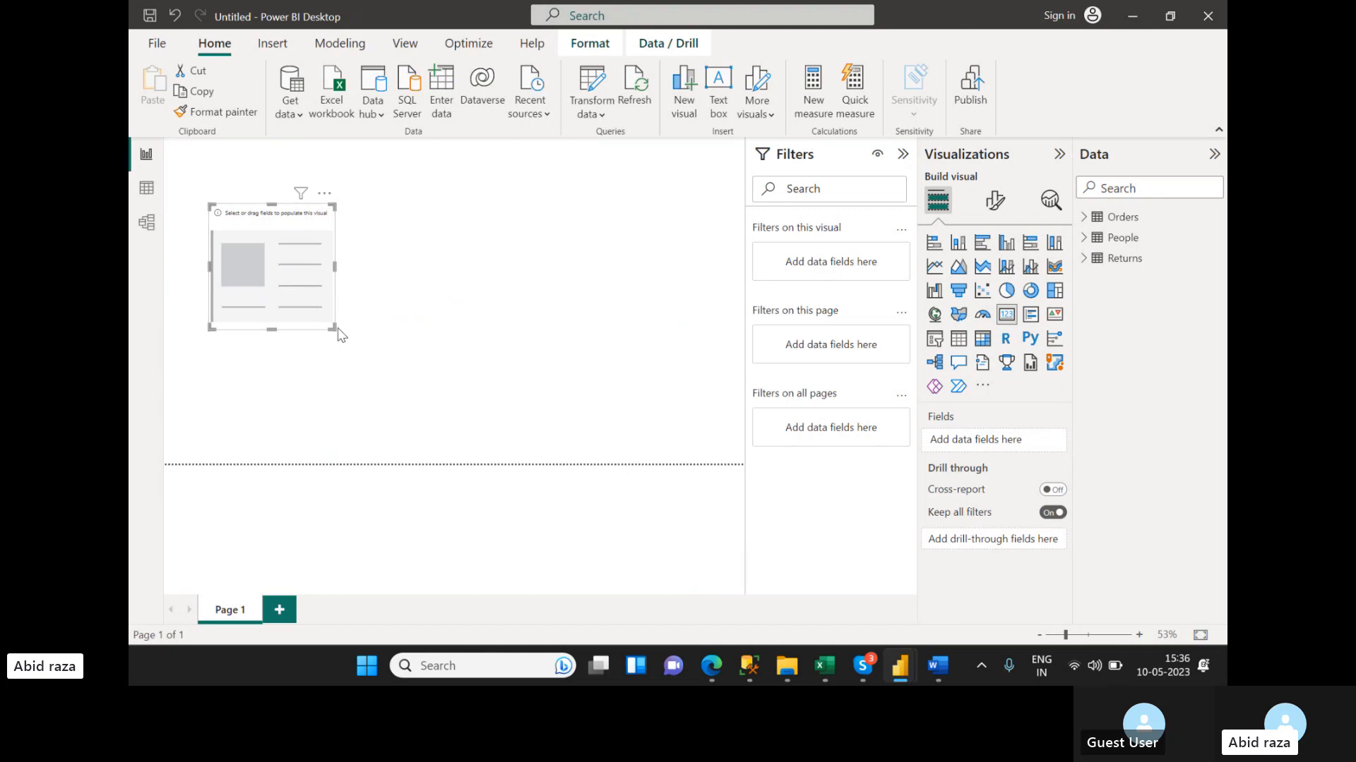
left_click_drag(335, 328, 356, 274)
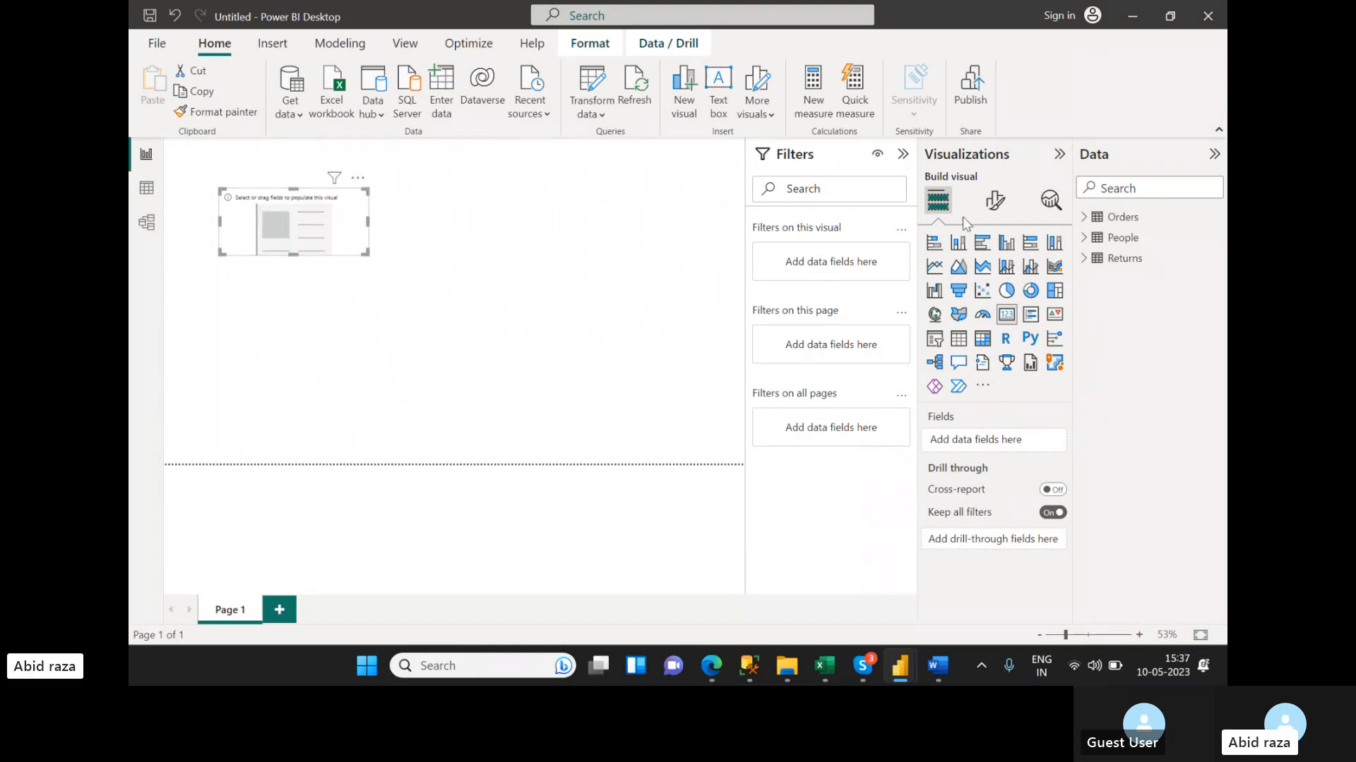
- Show the sum of the Sales field from the Orders table on the card
left_click(1083, 216)
scroll(1119, 318, "down", 3)
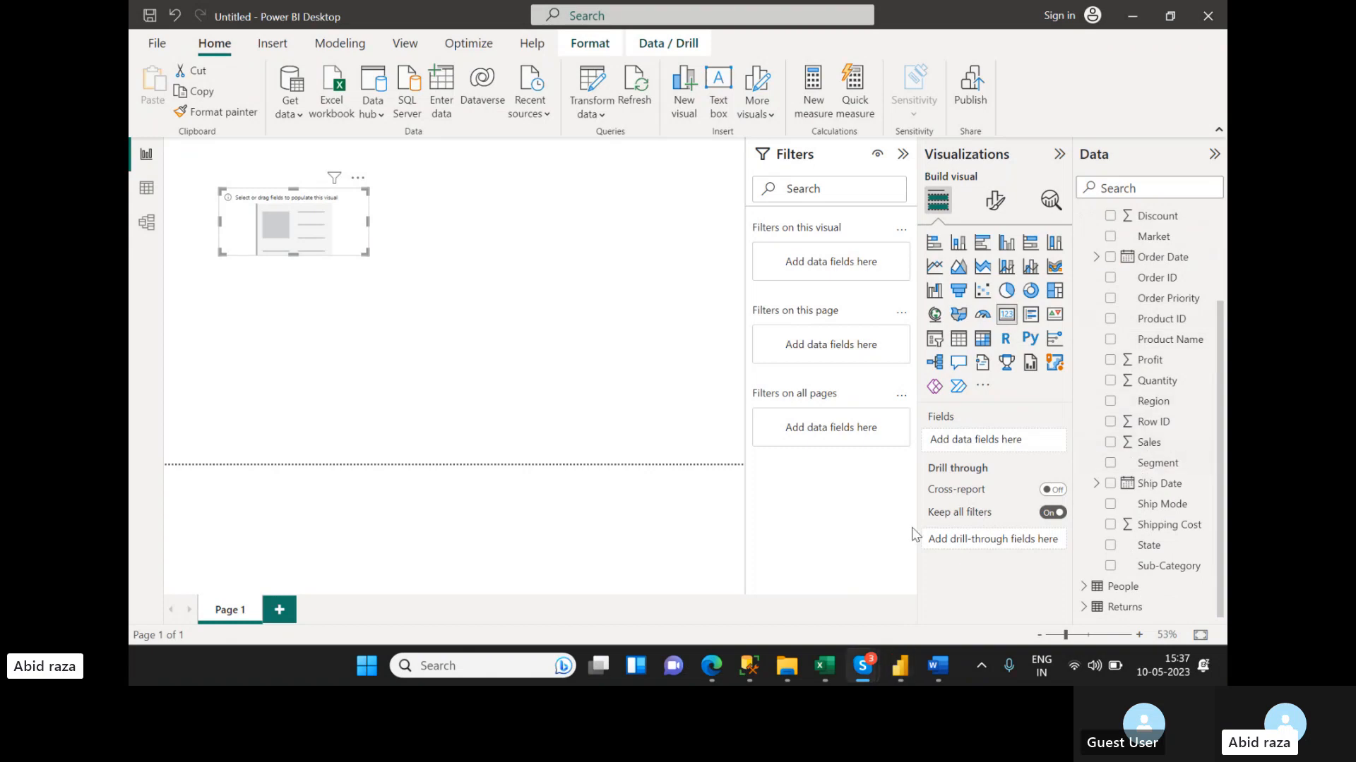
left_click_drag(1124, 443, 994, 444)
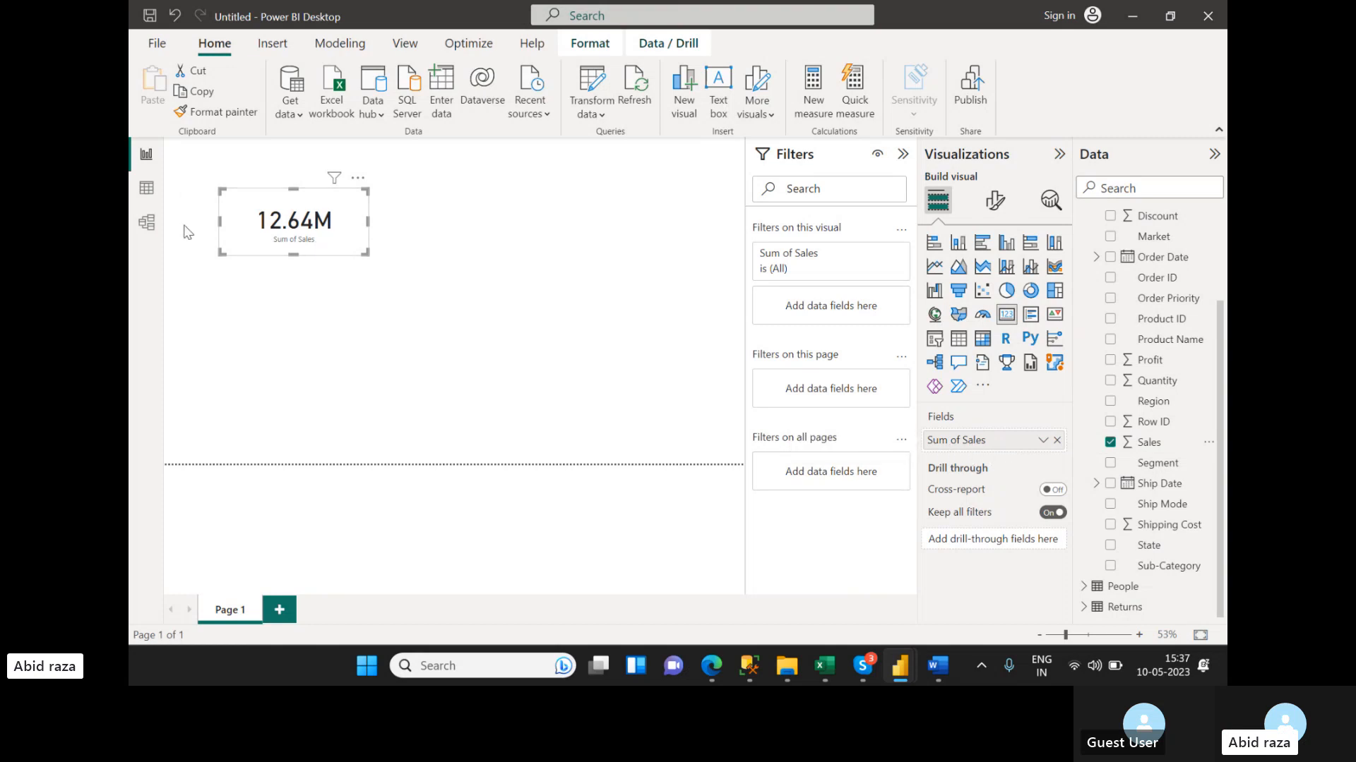
- Shrink the Sales card to a compact box and reposition it near the report page's upper-left corner
left_click_drag(353, 248, 368, 258)
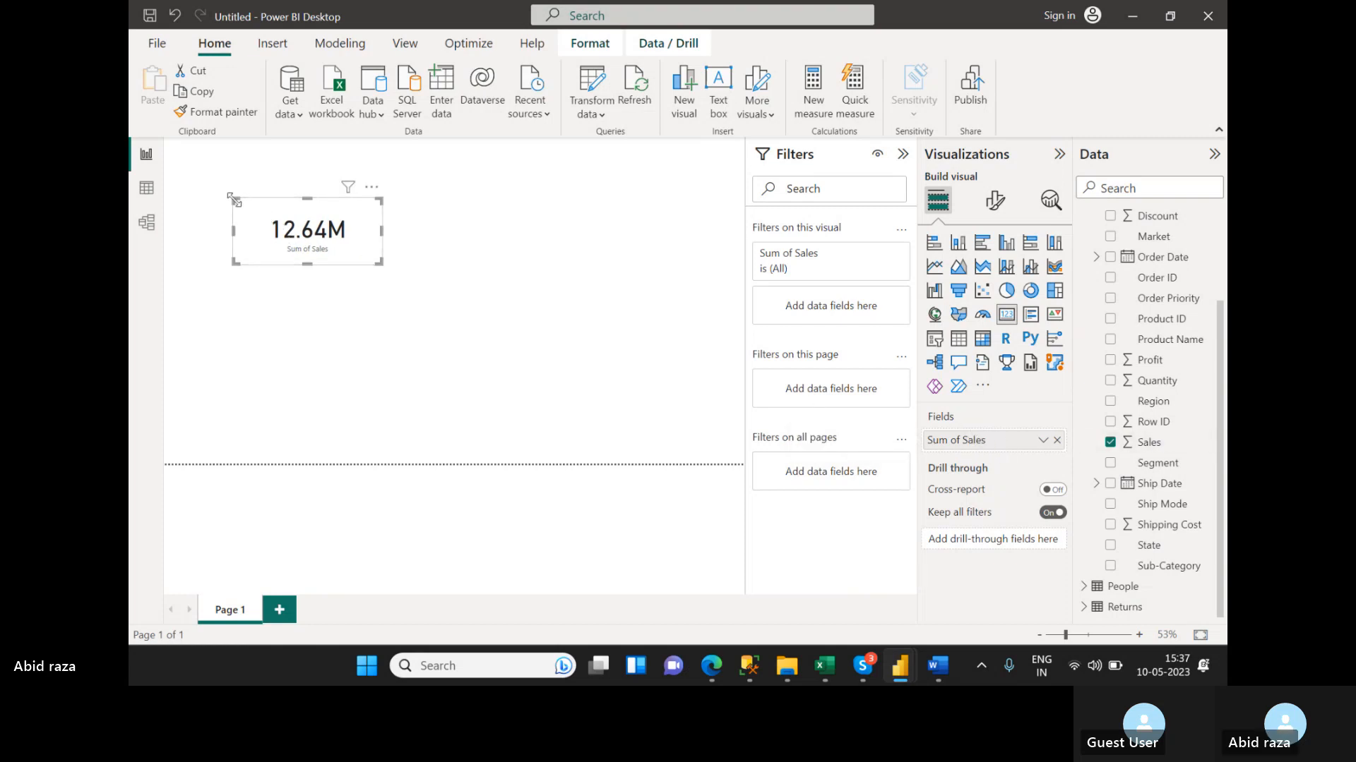
left_click_drag(236, 198, 259, 206)
mouse_move(361, 238)
left_mouse_down()
mouse_move(353, 226)
mouse_move(364, 251)
left_mouse_up()
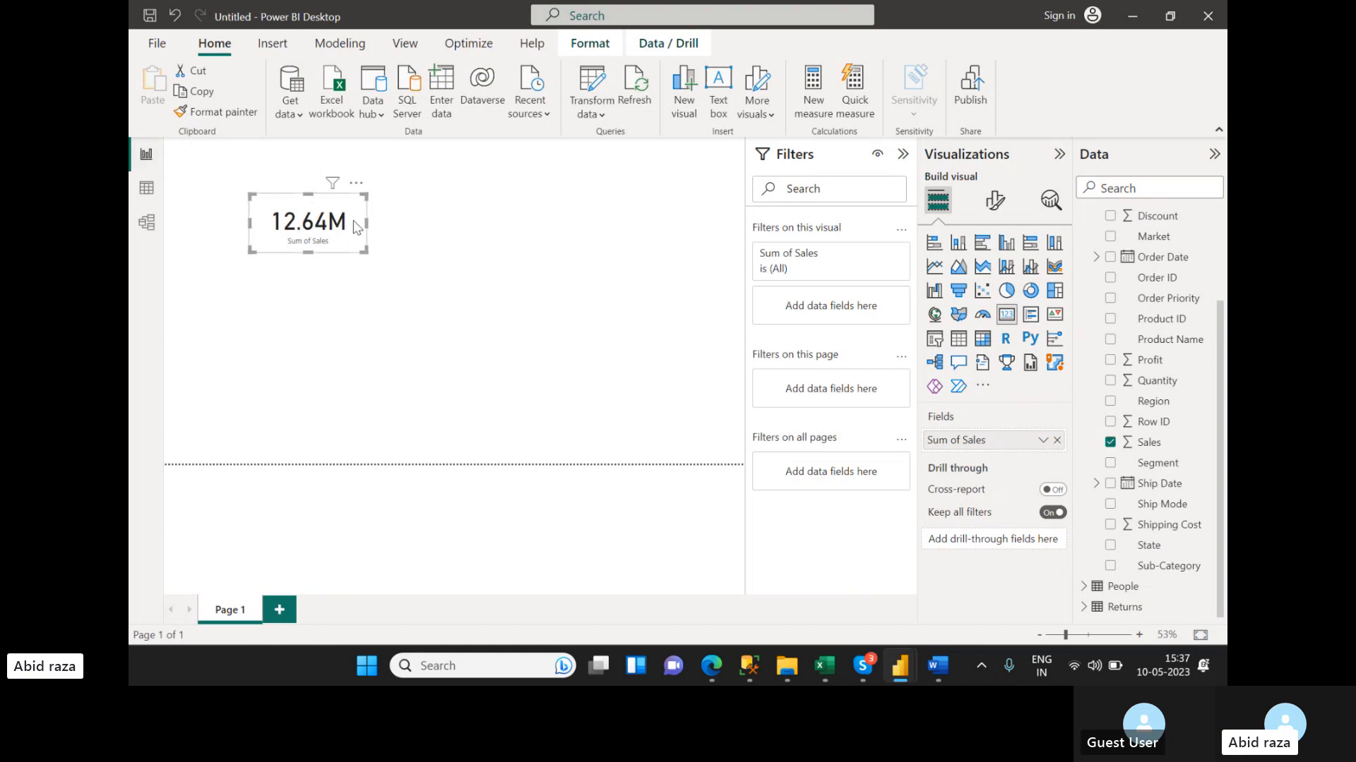
left_click_drag(354, 221, 346, 220)
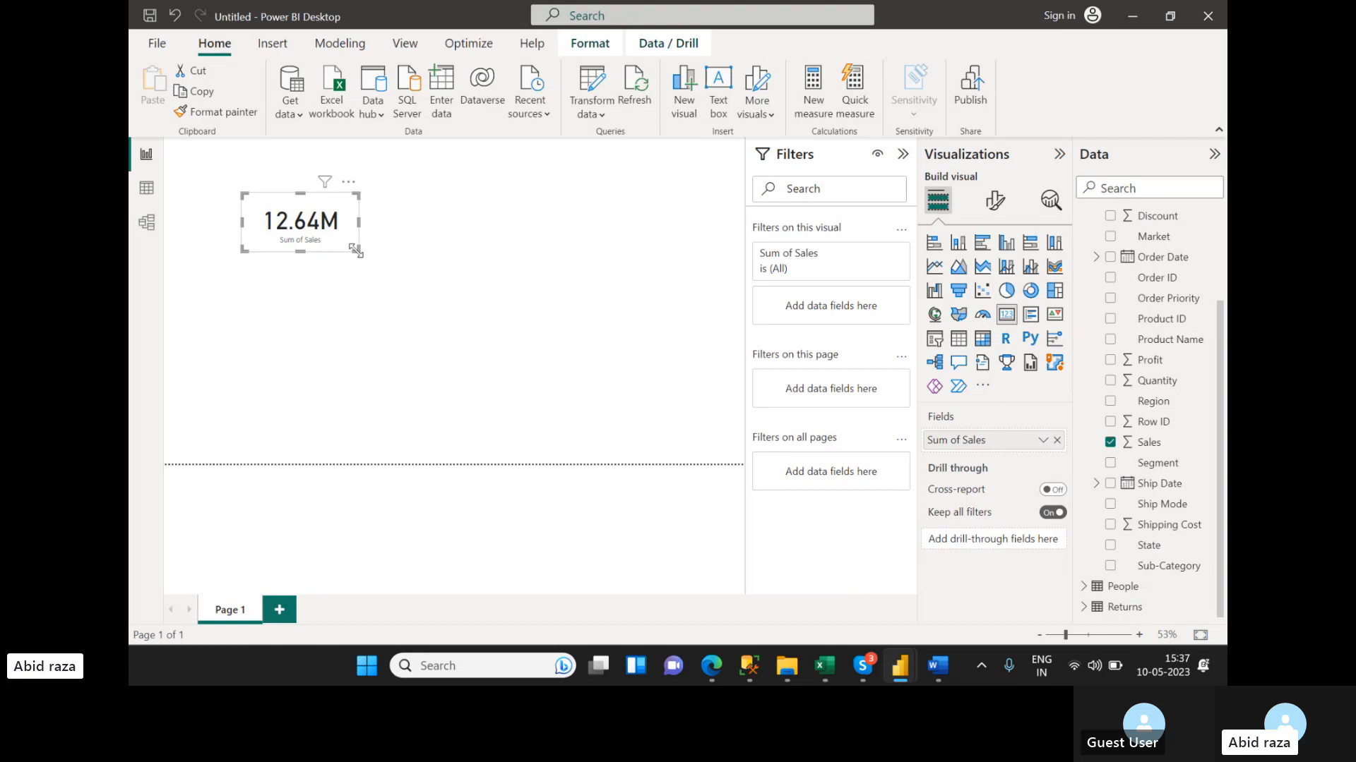
left_click_drag(352, 250, 354, 256)
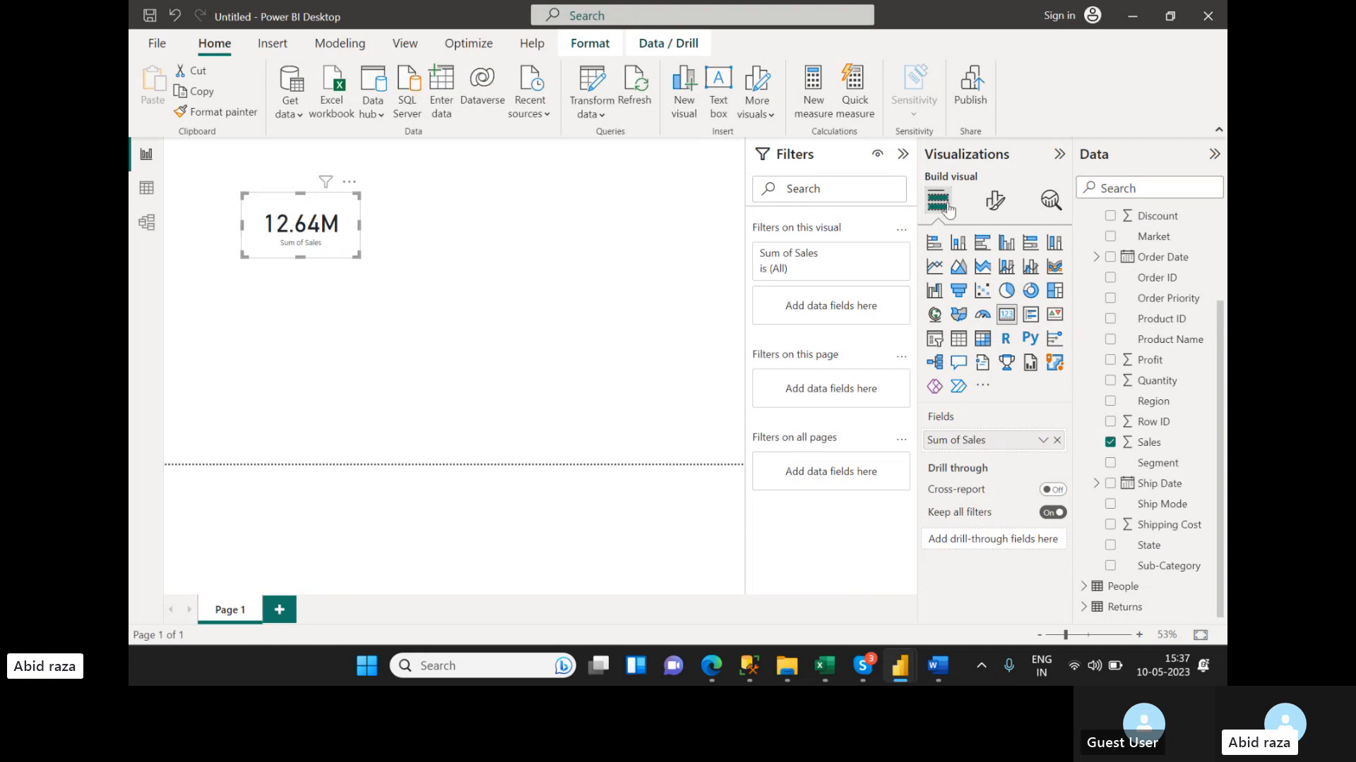
- Examine the card's formatting options, including the callout value settings and the general properties
left_click(995, 204)
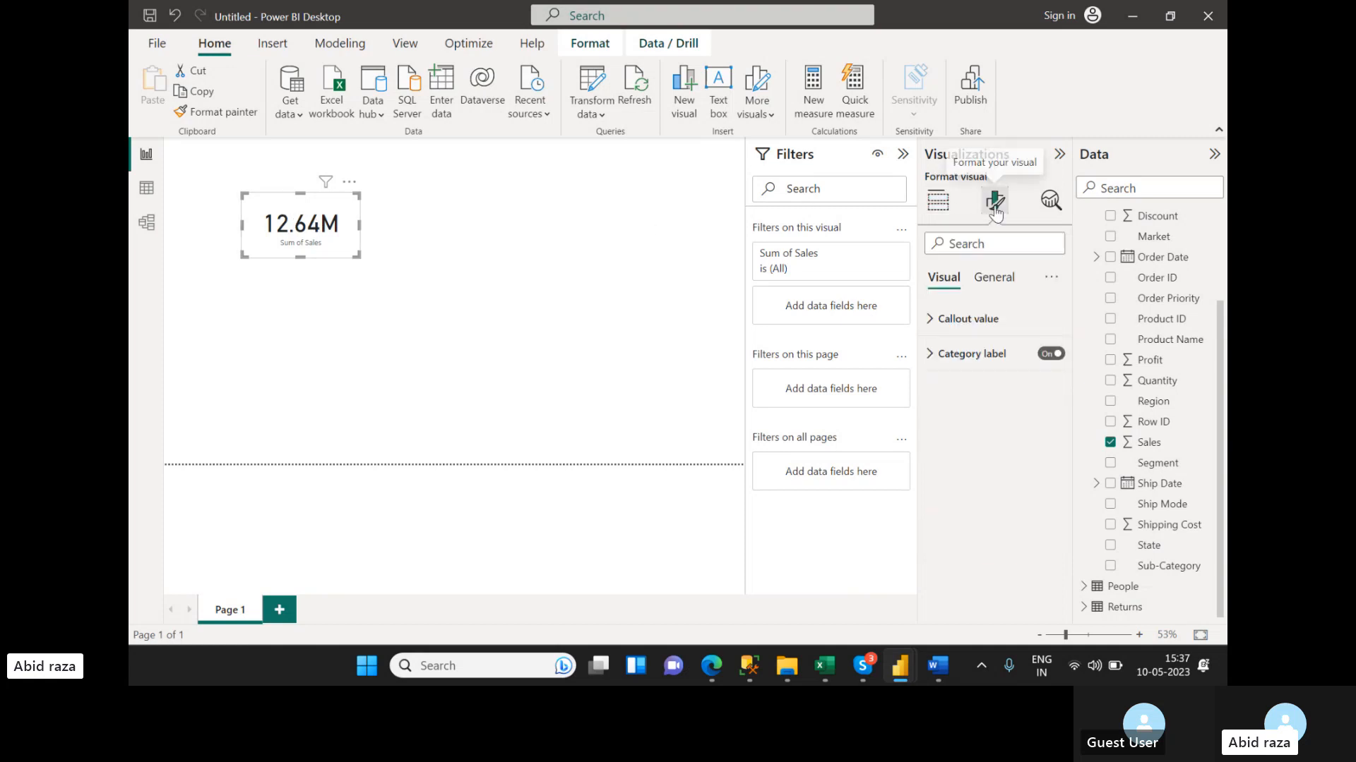
left_click(932, 321)
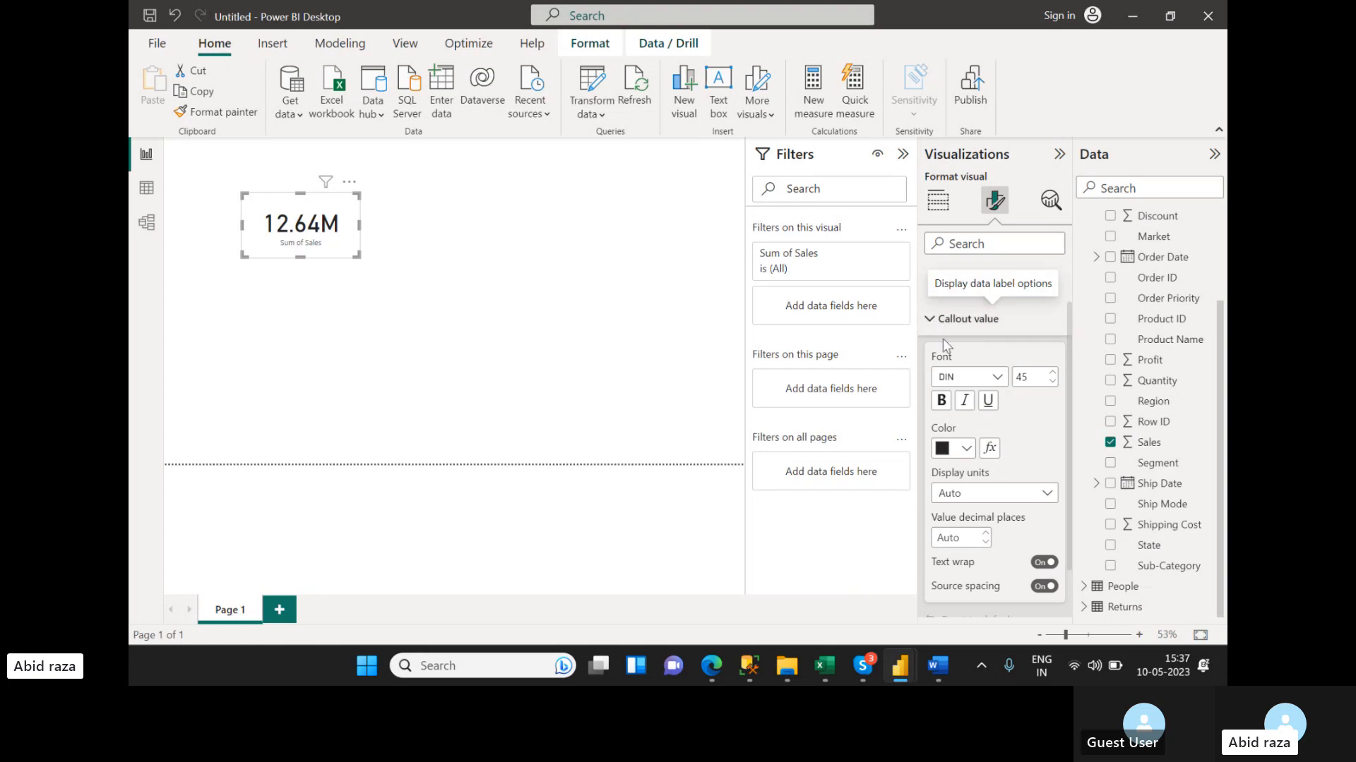
scroll(943, 346, "down", 1)
scroll(944, 350, "up", 1)
left_click(991, 280)
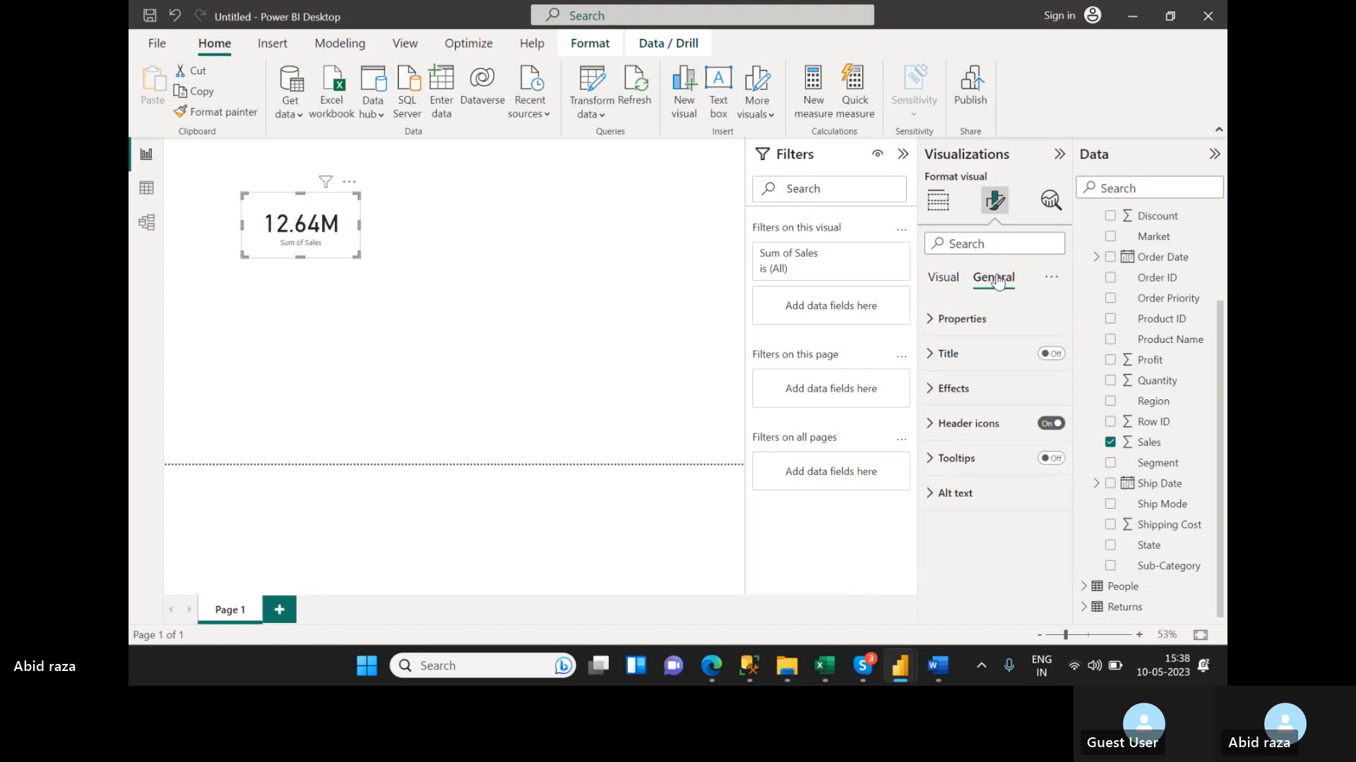
left_click(933, 319)
scroll(937, 330, "down", 3)
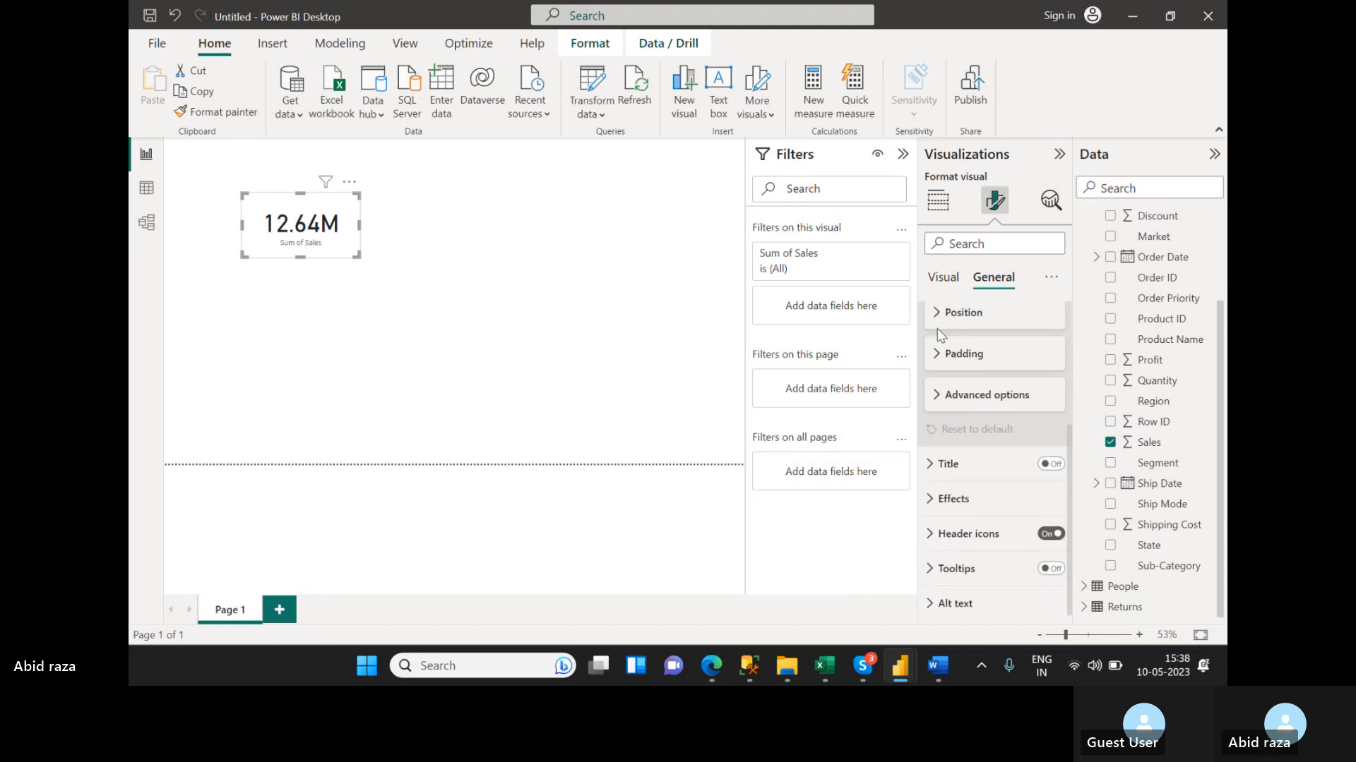
scroll(939, 328, "up", 3)
left_click(943, 277)
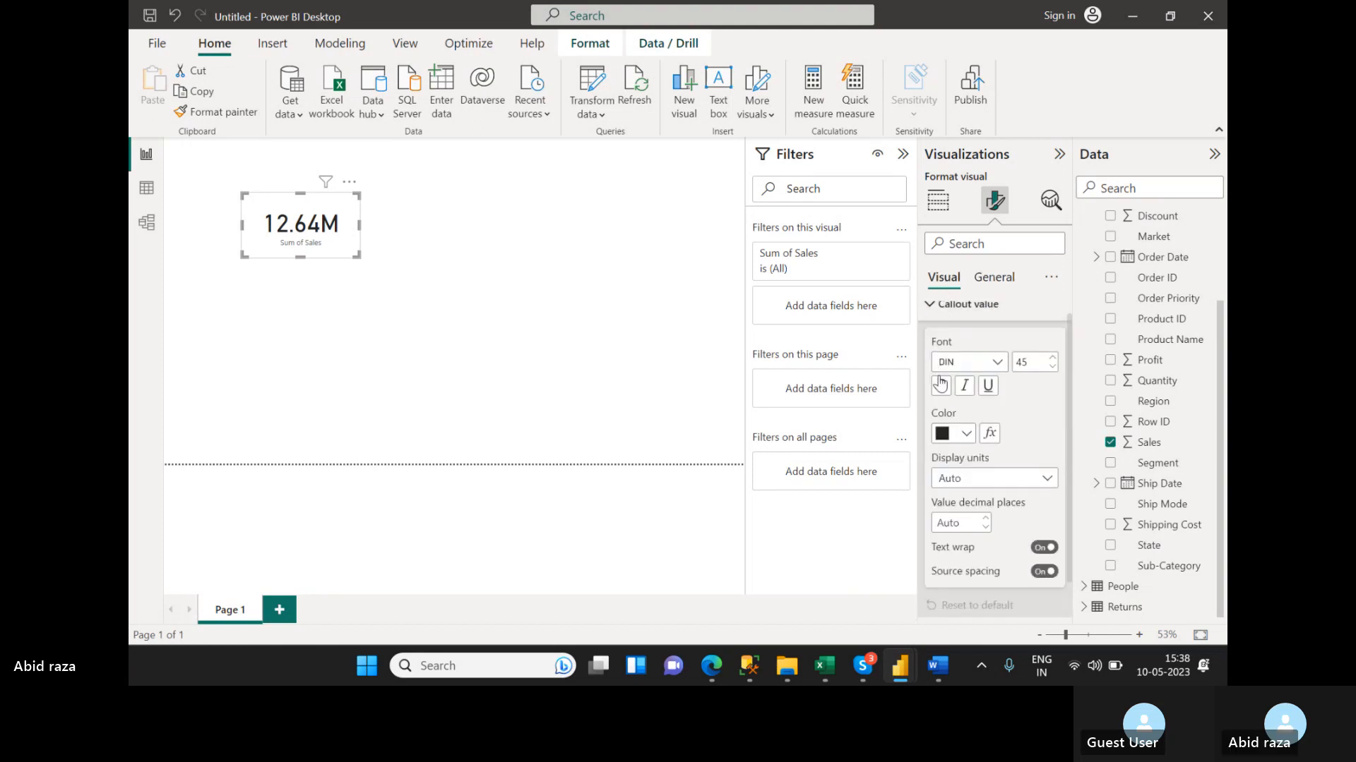
scroll(944, 319, "down", 1)
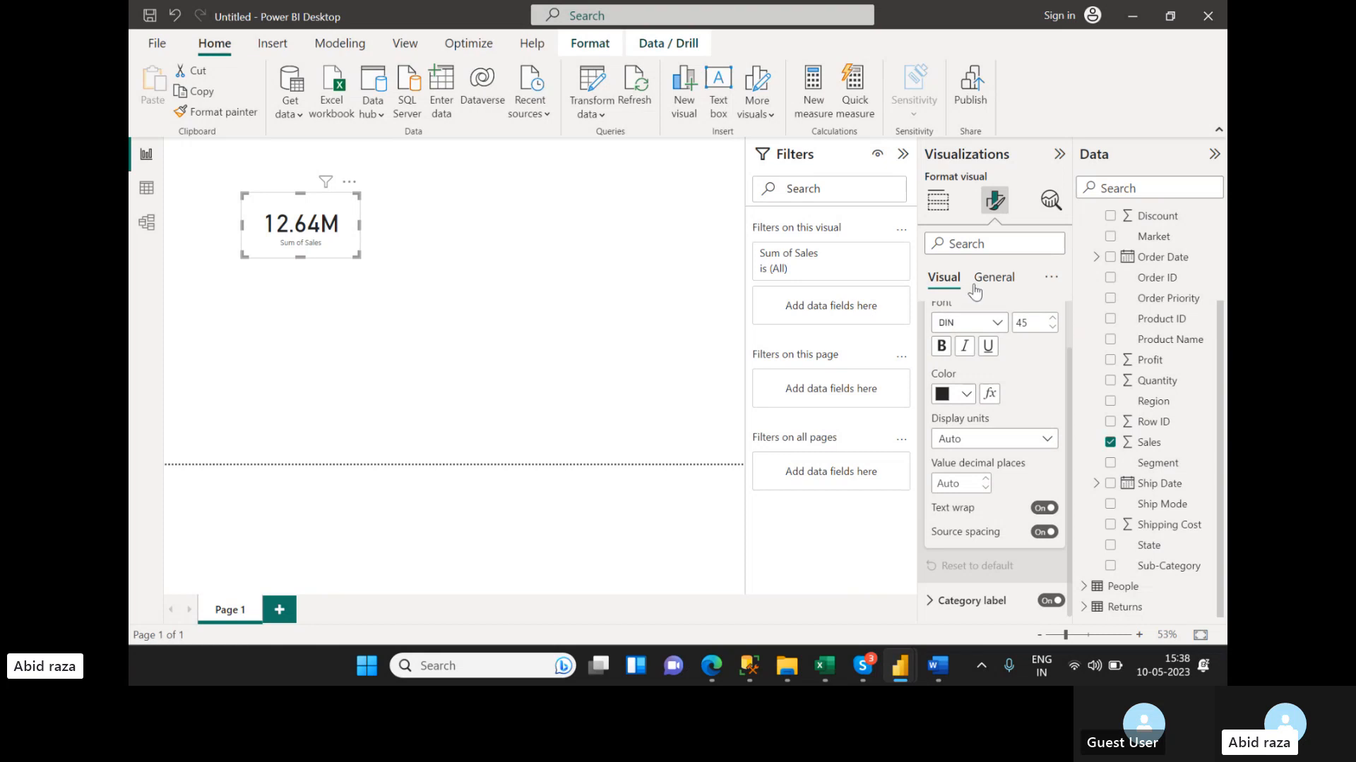
scroll(952, 363, "up", 1)
scroll(959, 420, "down", 1)
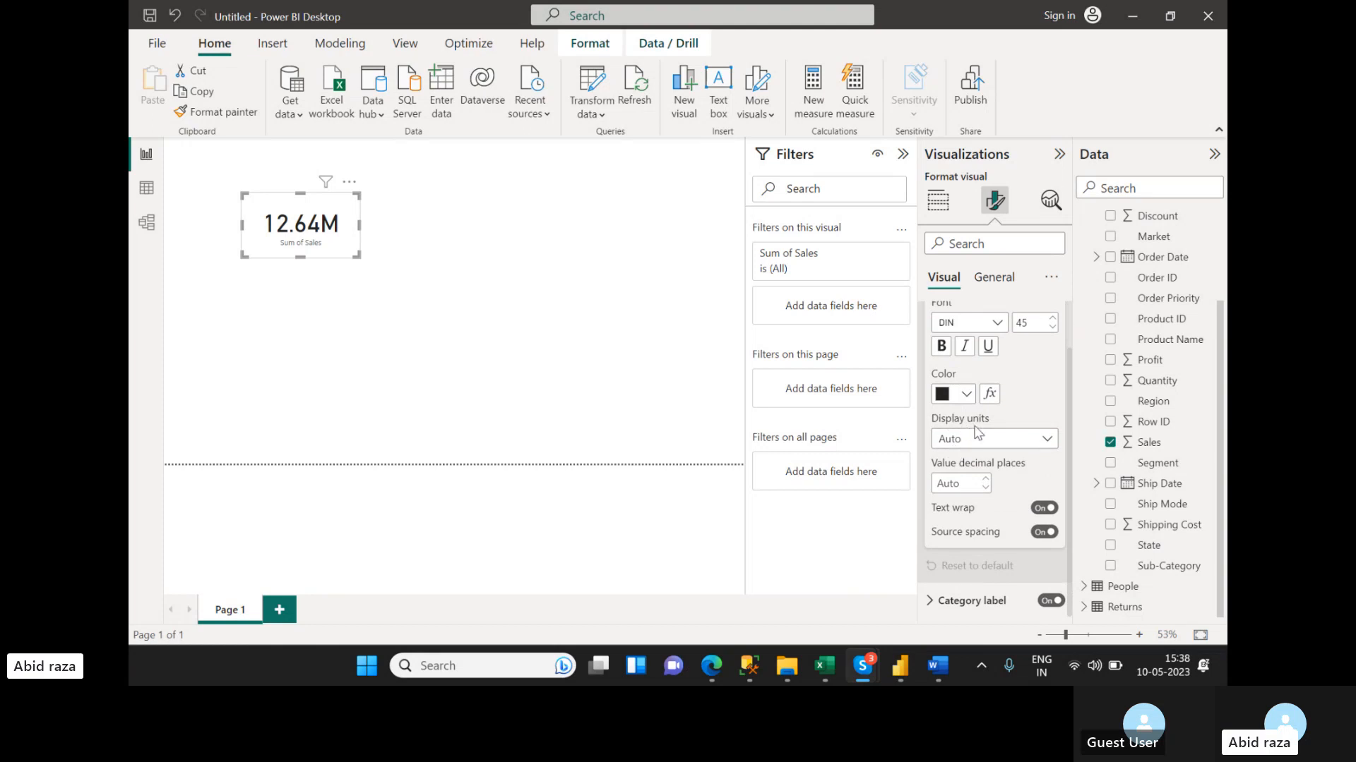
- Try Thousands and Billions as the callout value's display units, widening the card to fit, and return the units to Auto
left_click(966, 447)
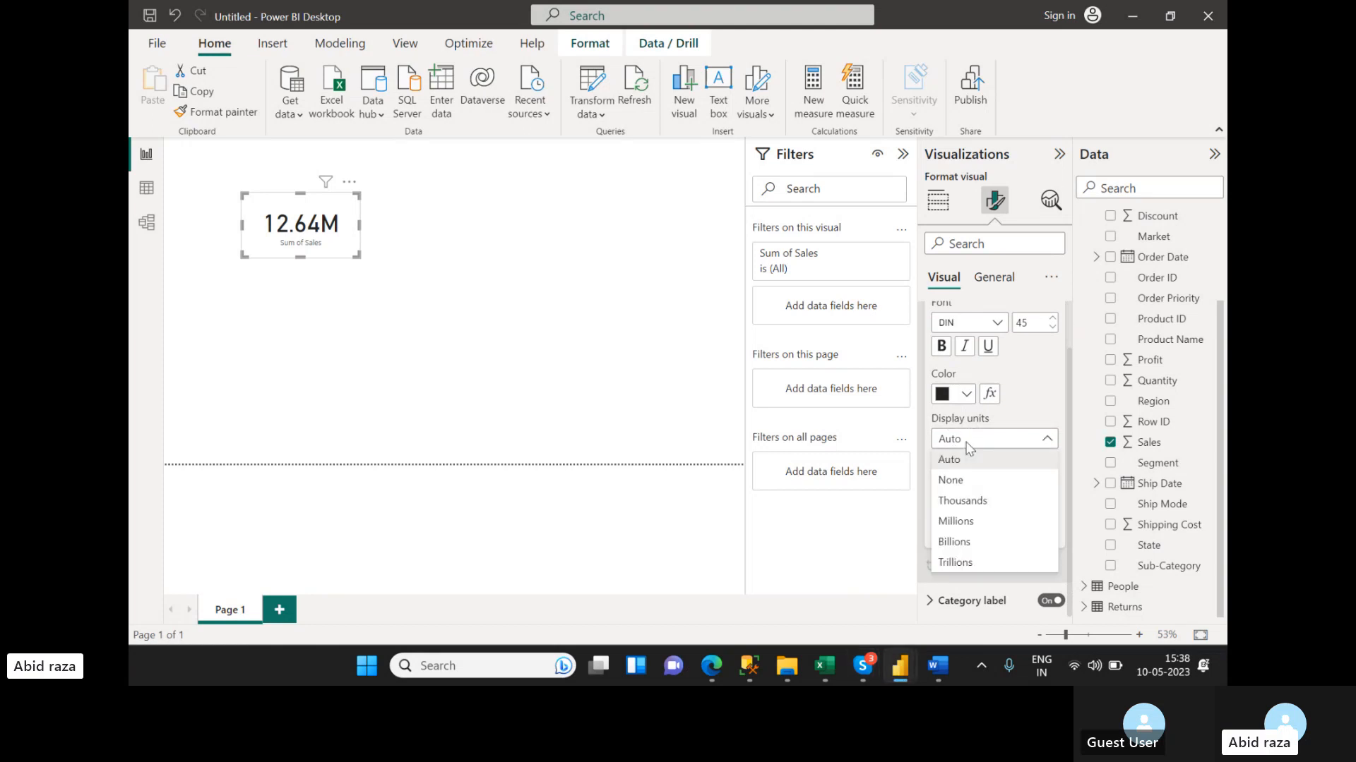
left_click(956, 501)
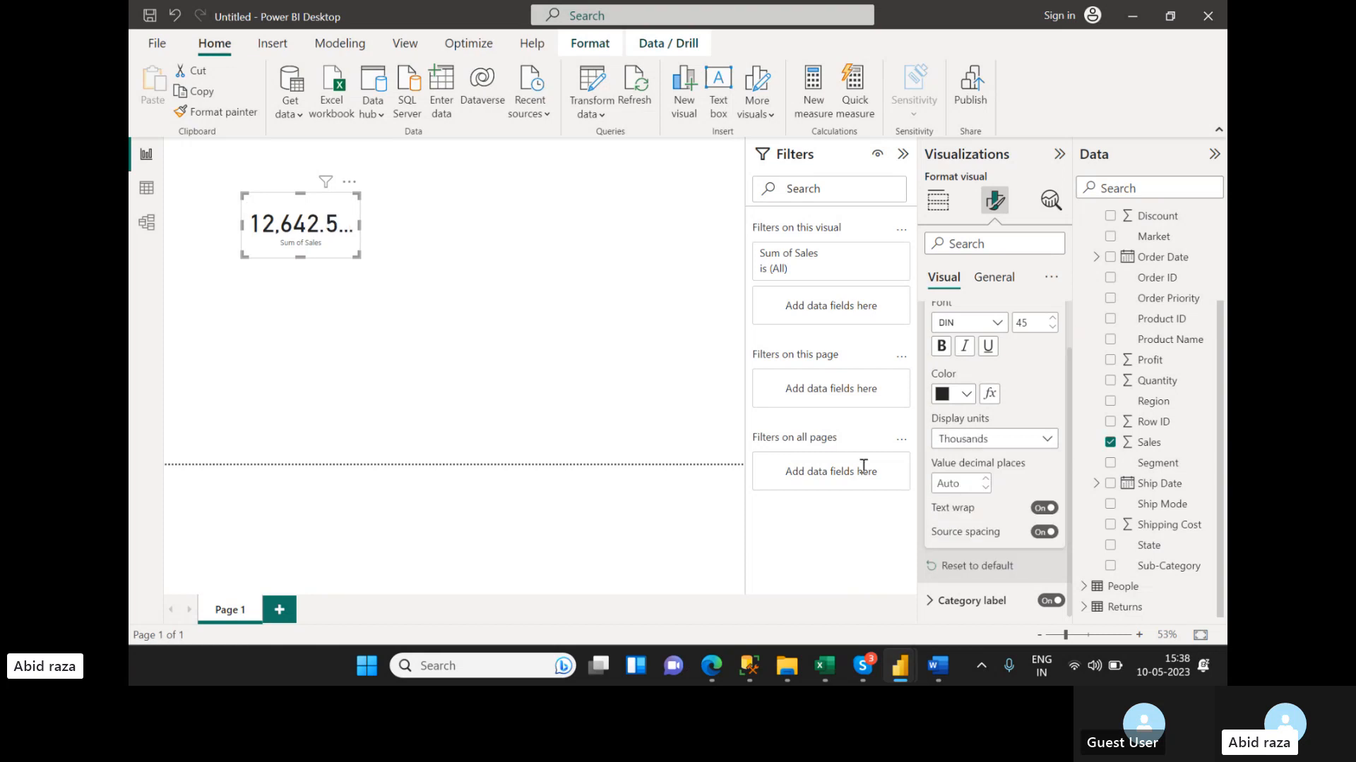
left_click_drag(355, 256, 426, 269)
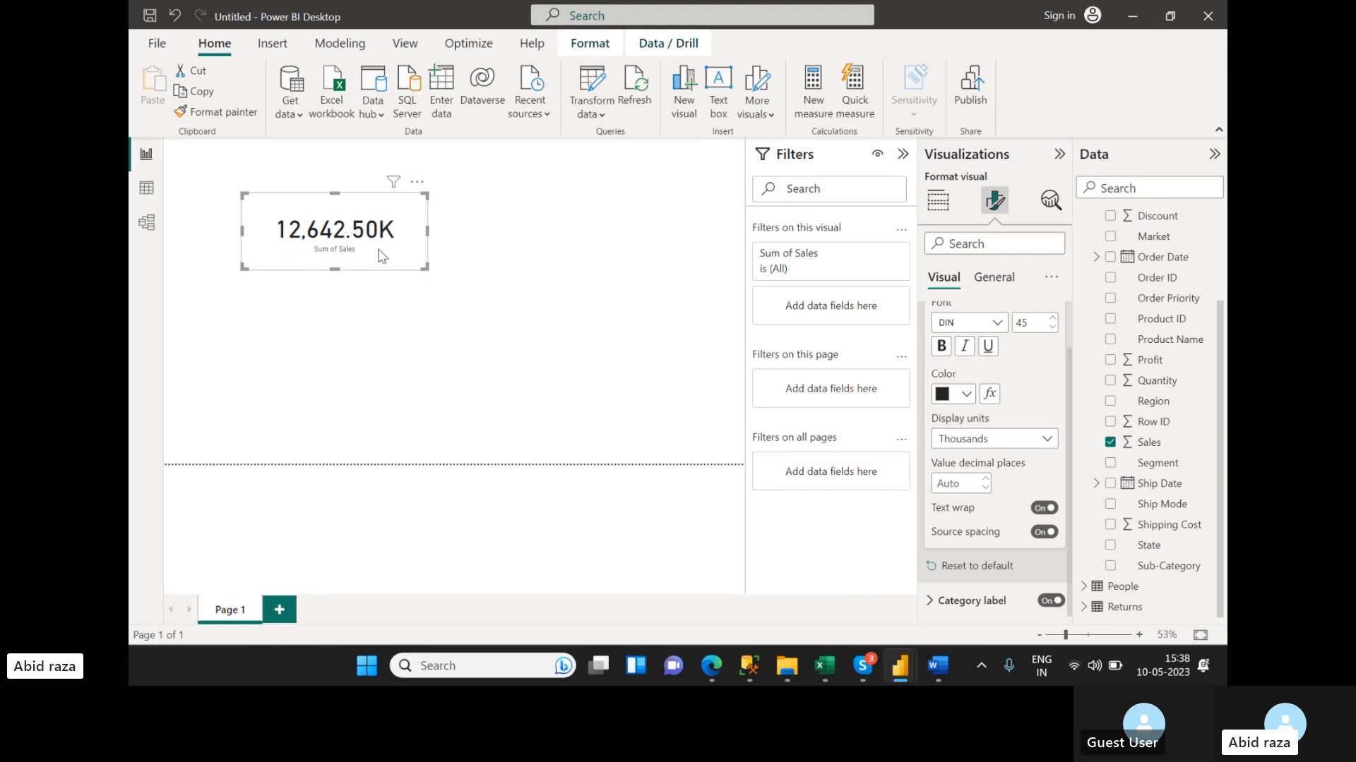
left_click(977, 440)
left_click(954, 541)
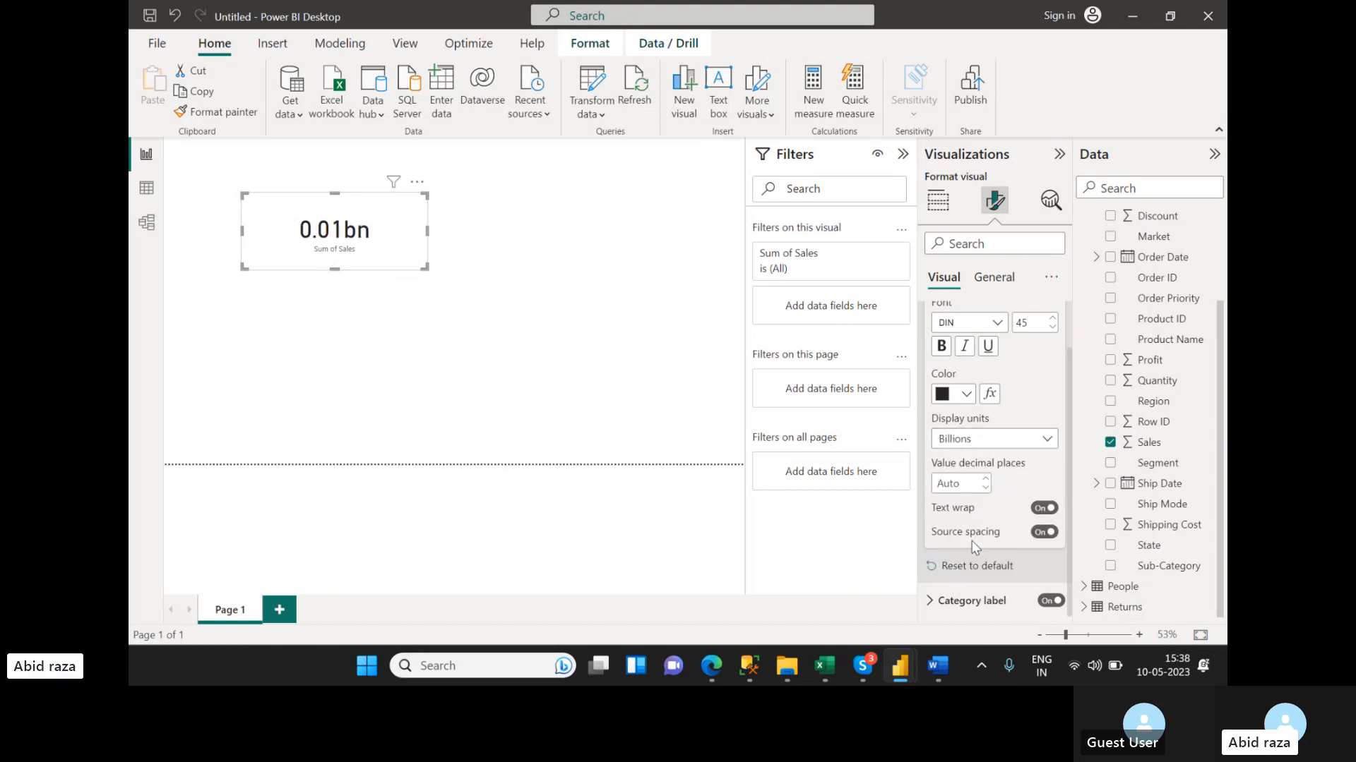
left_click(978, 440)
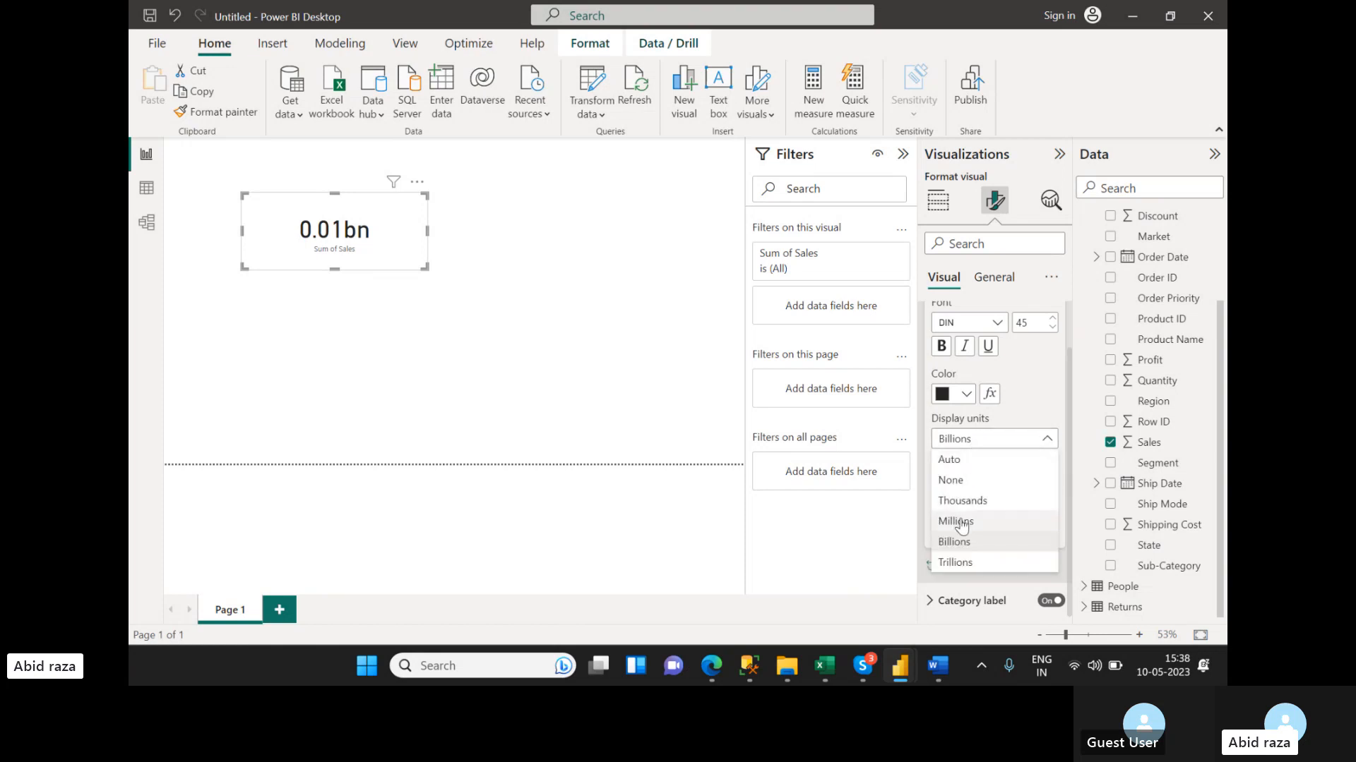
left_click(949, 460)
- Narrow the Sales card to a compact box and recheck the yearly total sales question in the Word Requirement document
left_click_drag(426, 268, 355, 266)
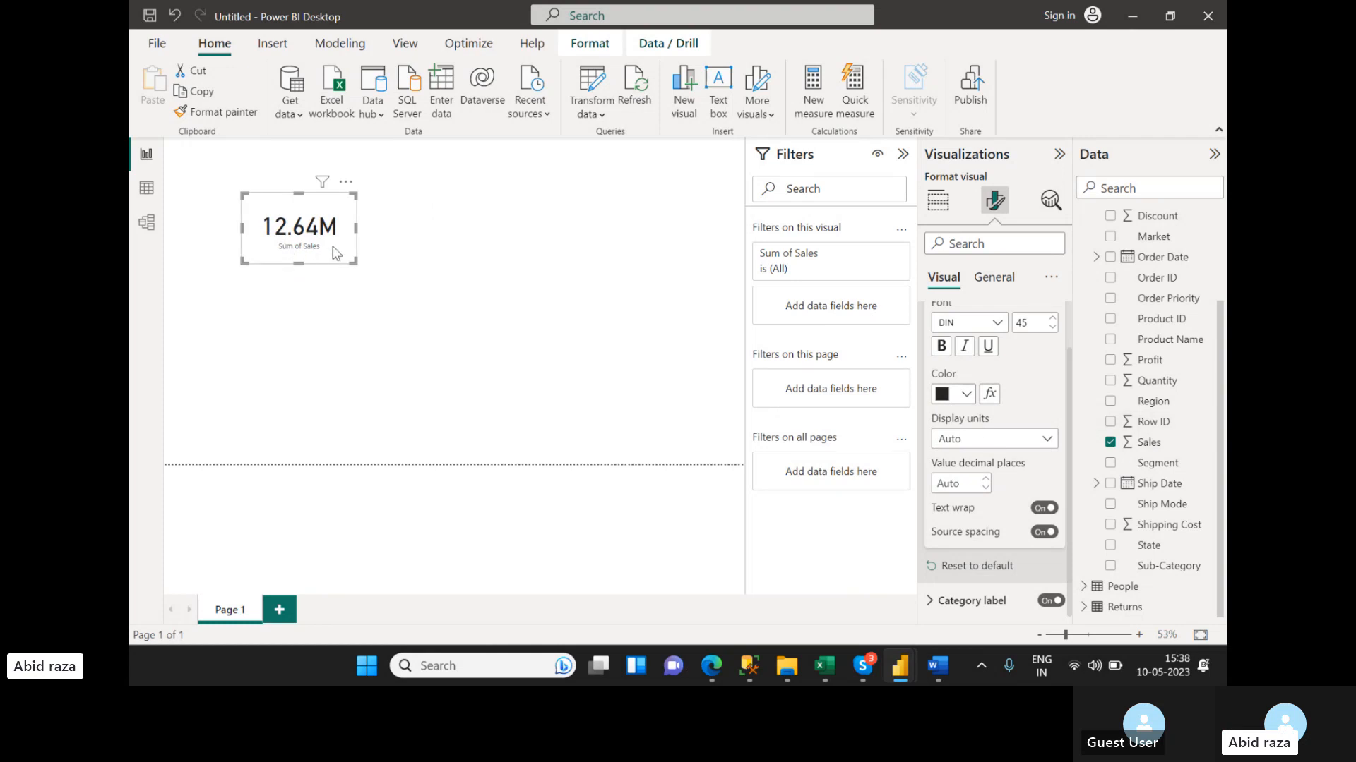
left_click_drag(334, 250, 334, 253)
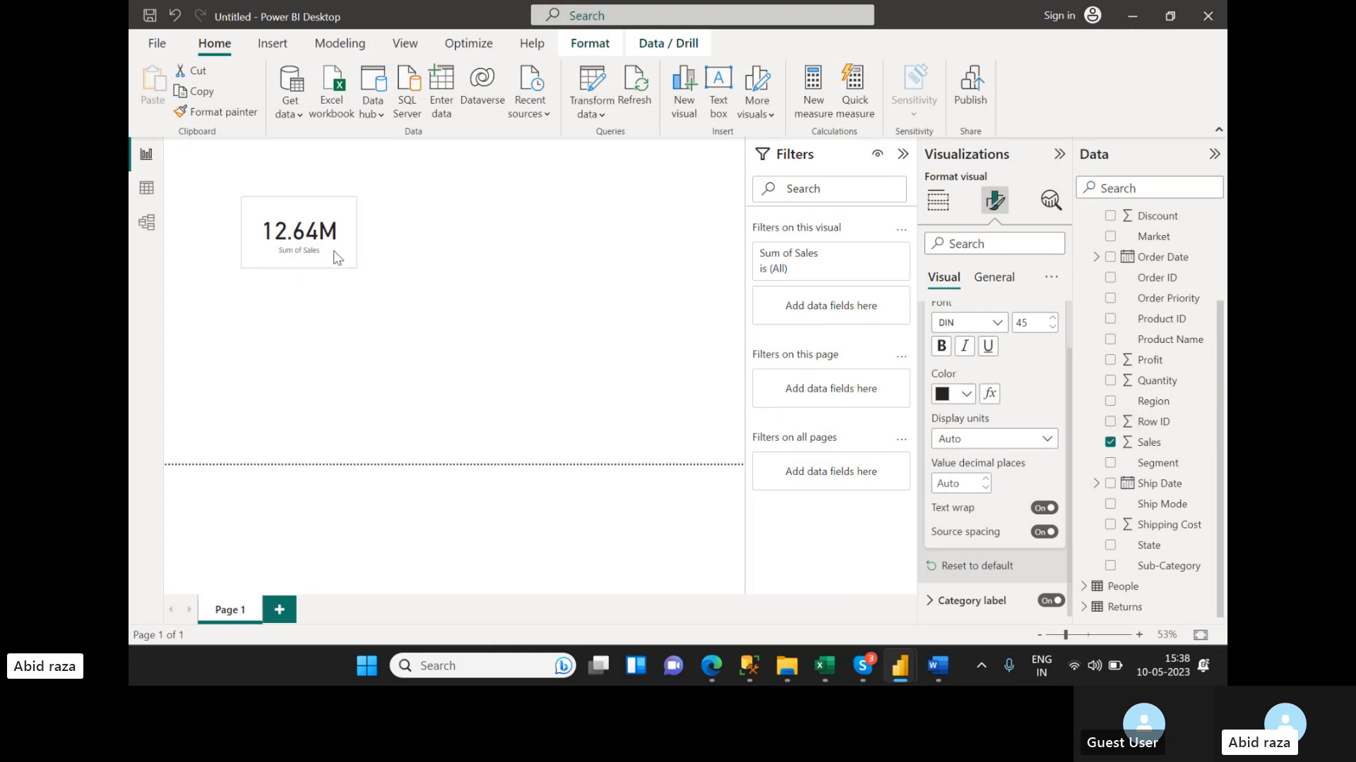
left_click(929, 661)
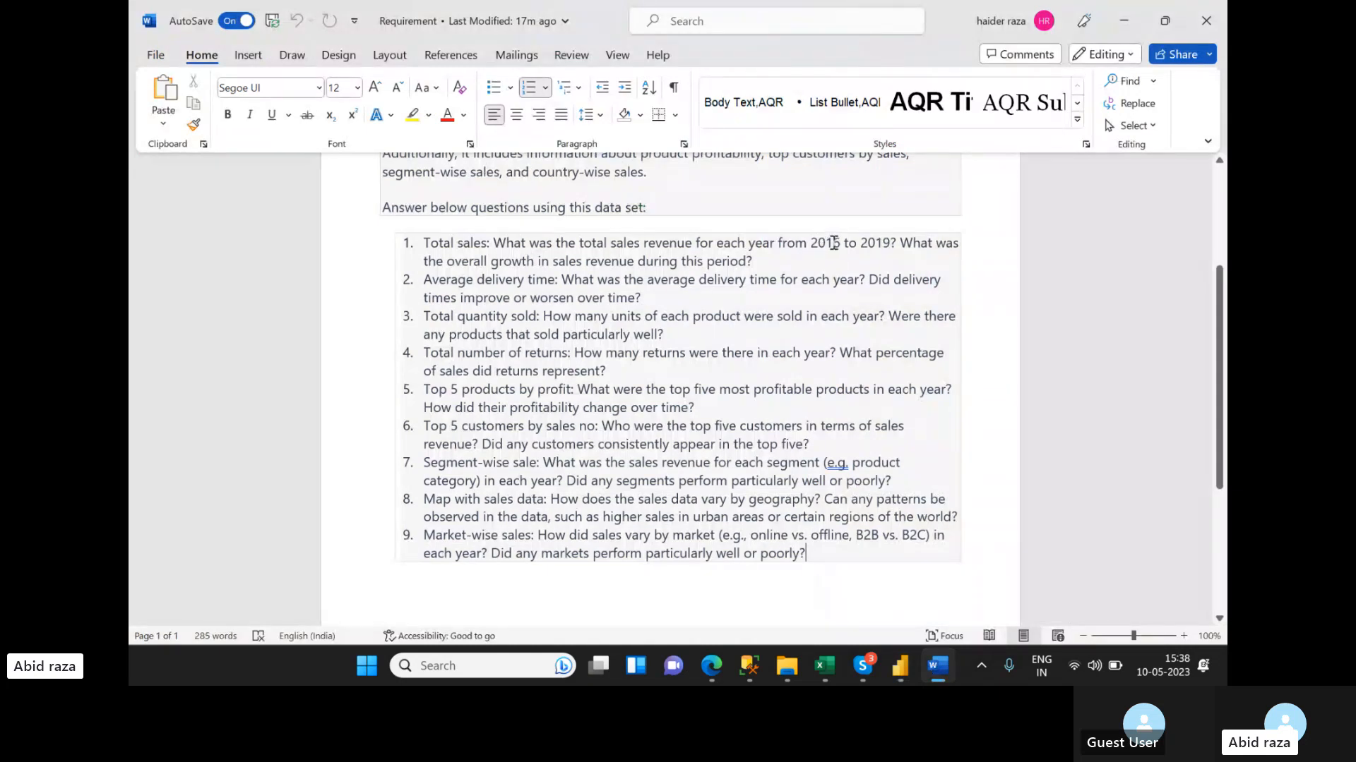
key("alt+Tab")
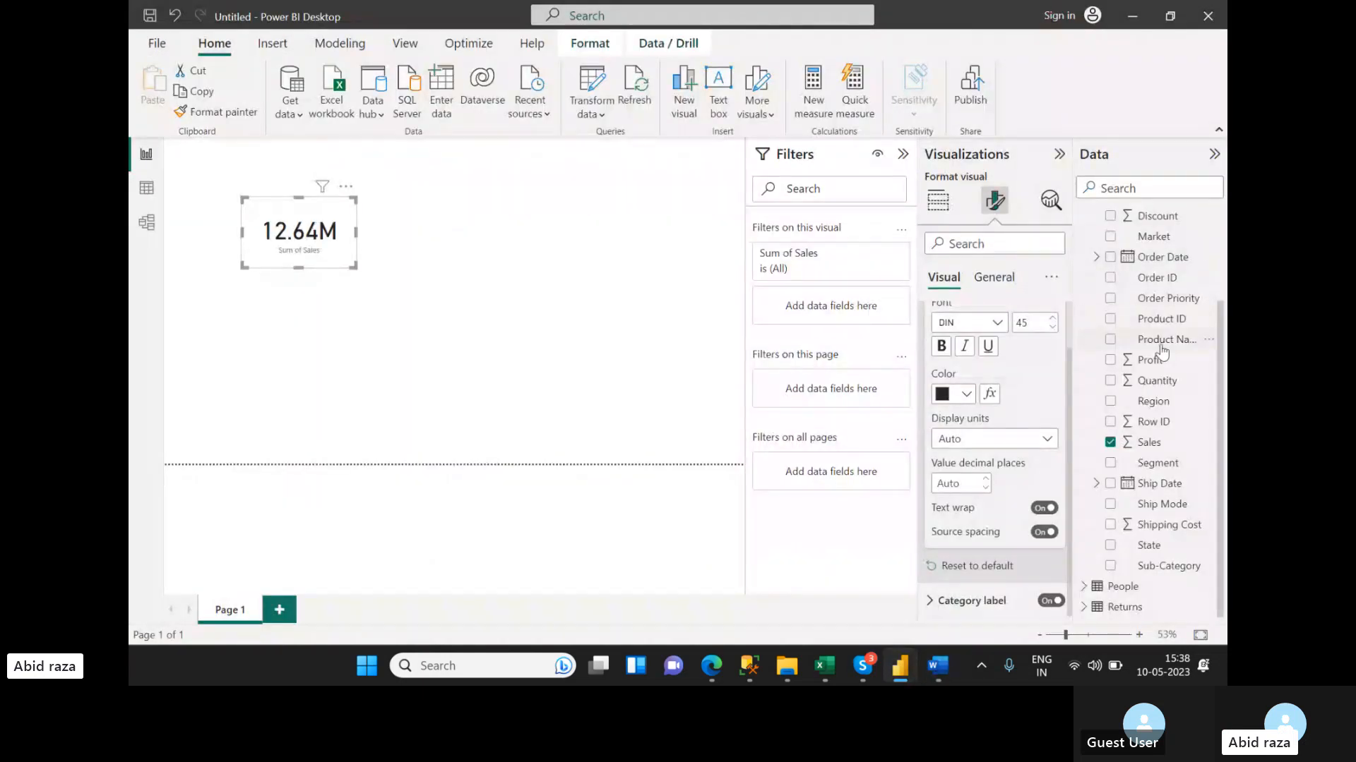
left_click_drag(344, 266, 347, 272)
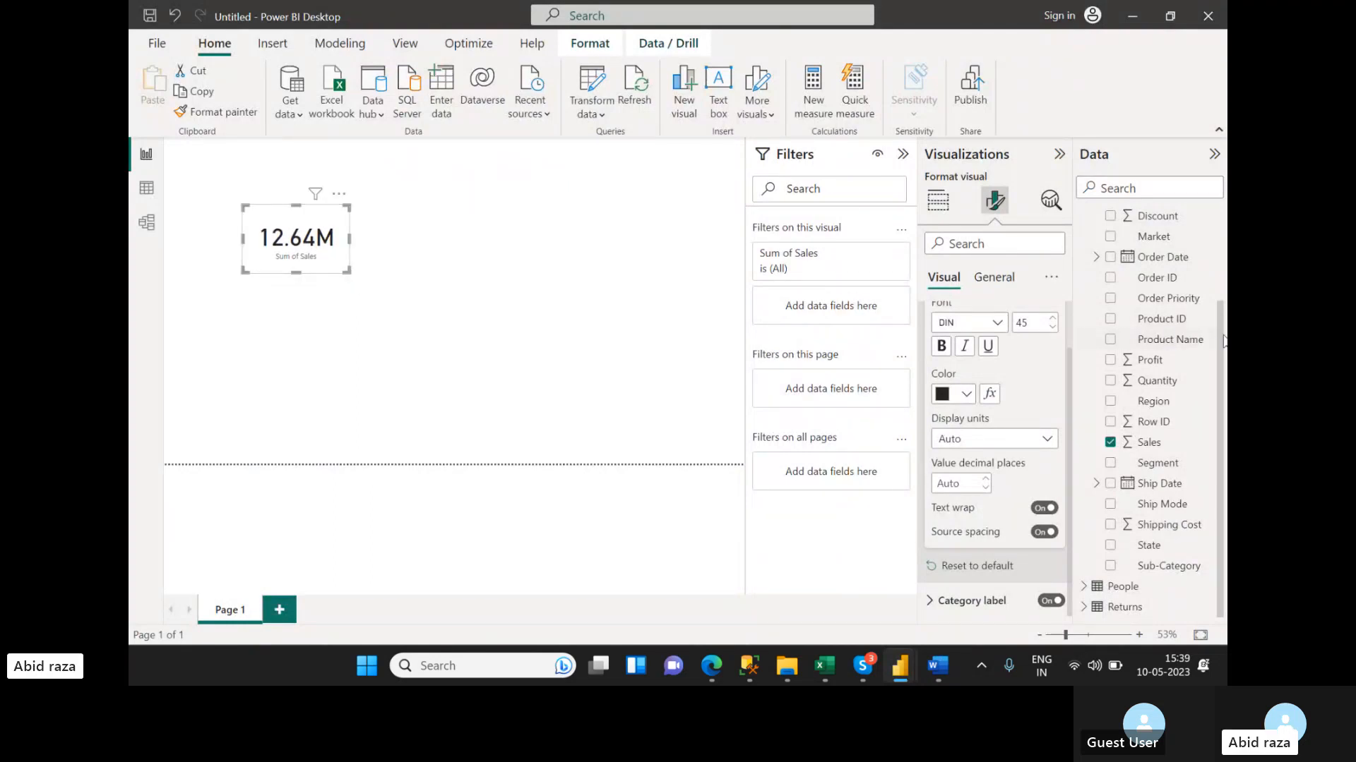
- Check the Order Date column of the Orders table in the data view
scroll(1224, 341, "up", 3)
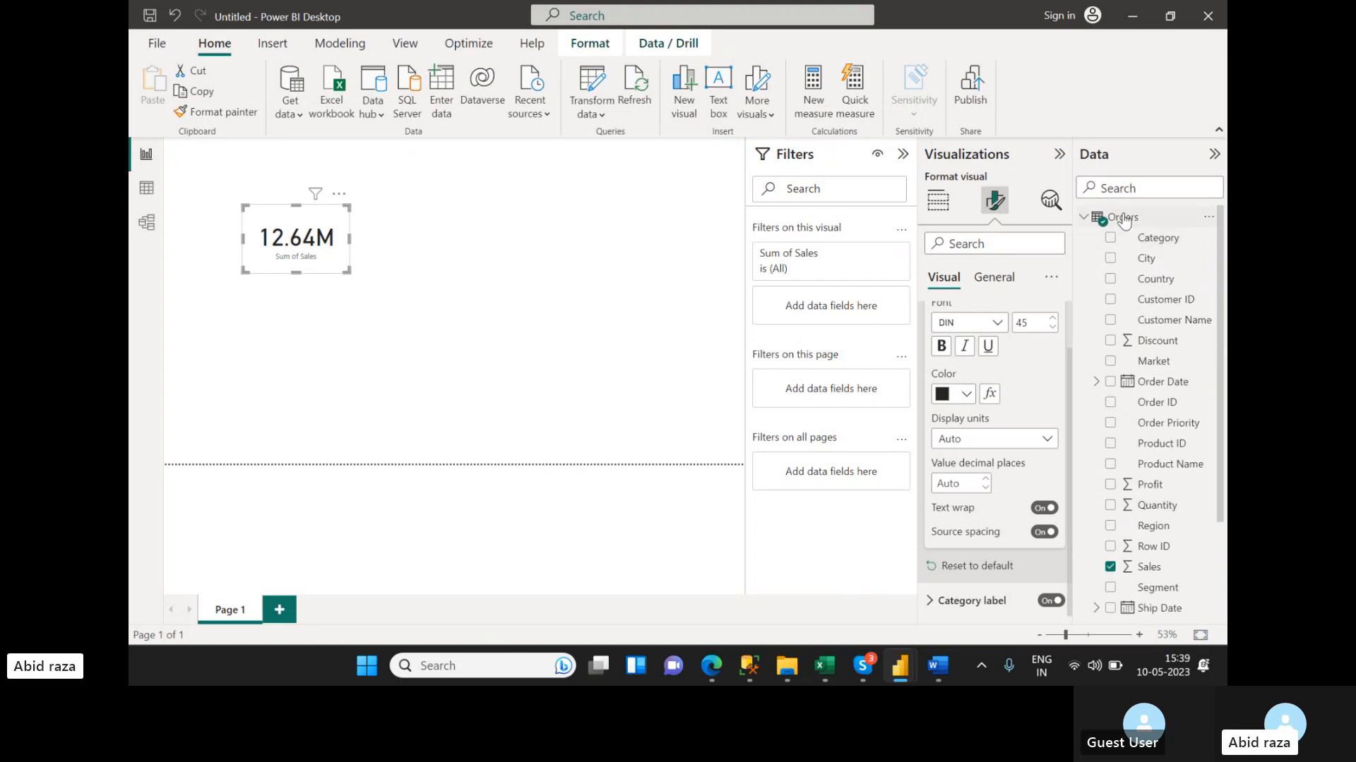
left_click(1123, 219)
left_click(146, 189)
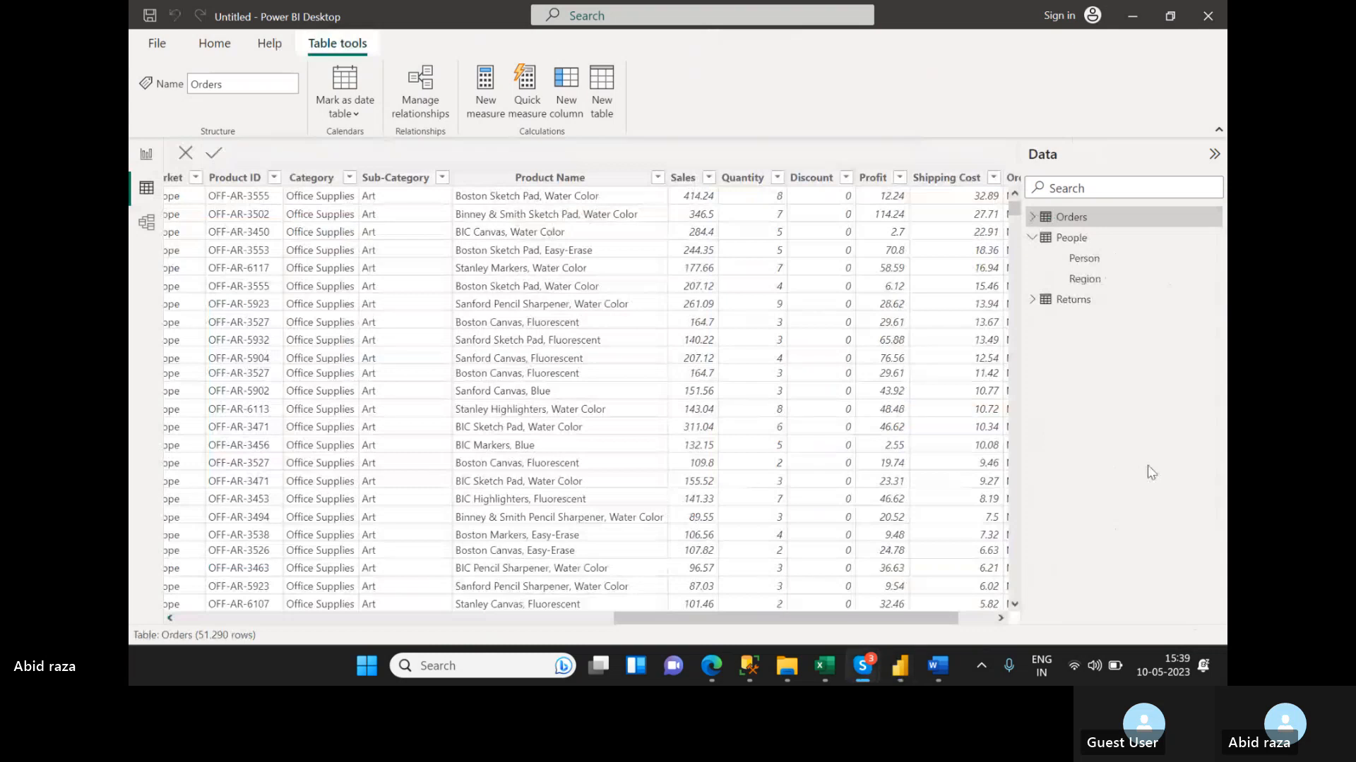
left_click_drag(641, 617, 200, 619)
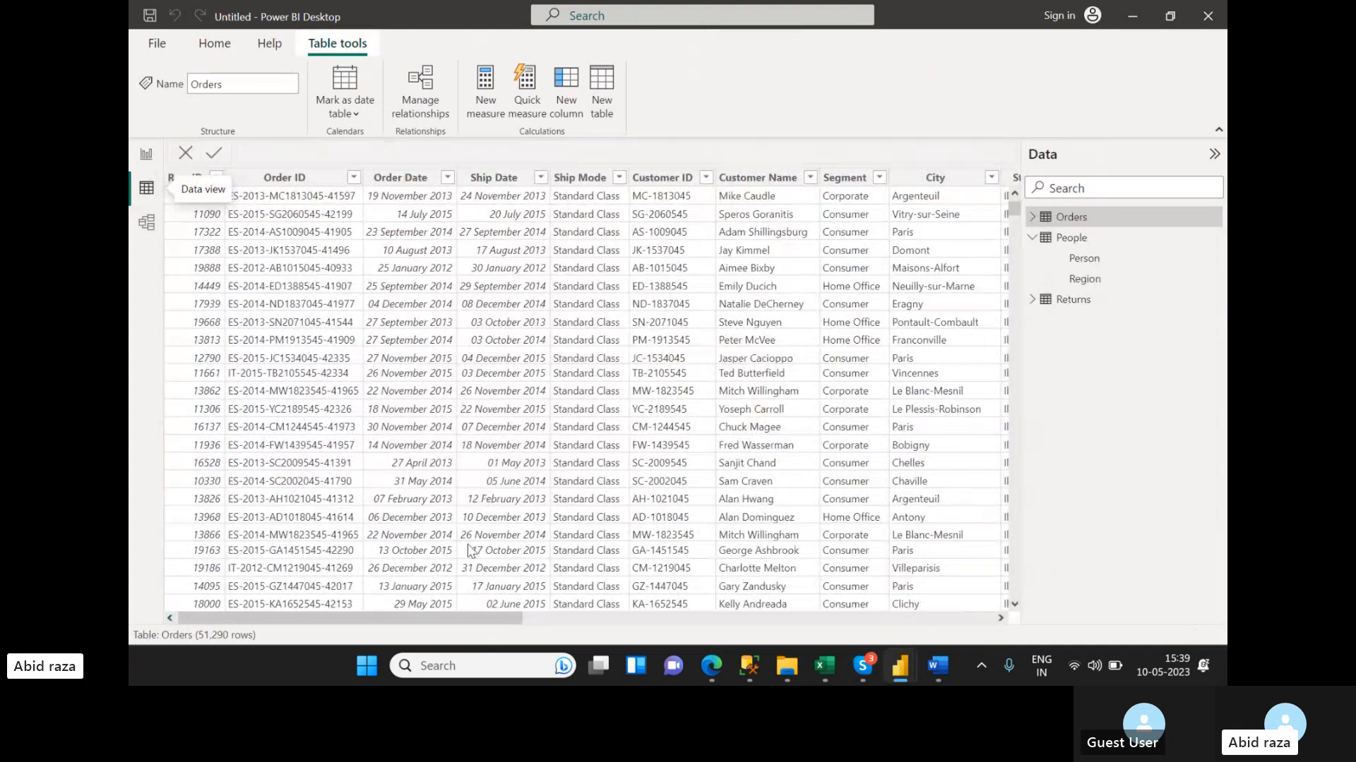
mouse_move(476, 617)
left_mouse_down()
mouse_move(950, 641)
mouse_move(473, 602)
left_mouse_up()
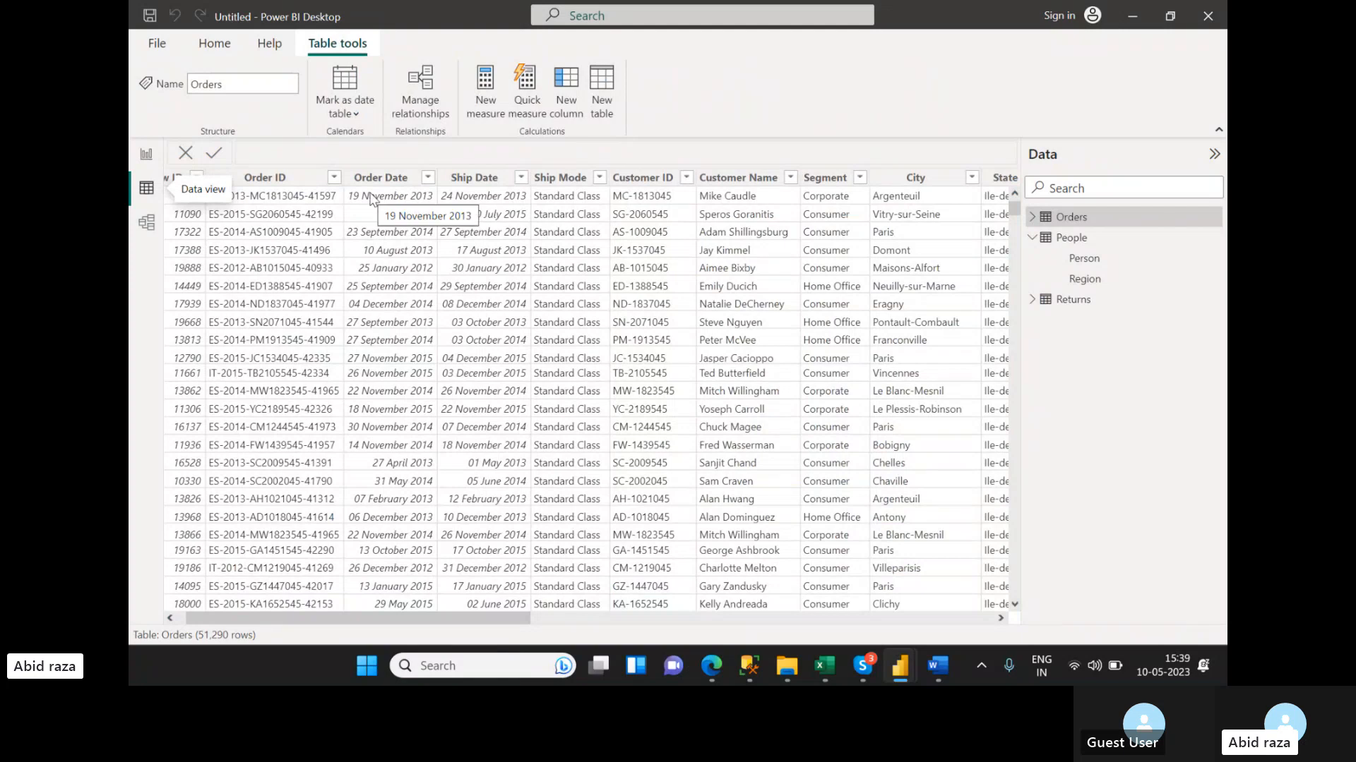
- Open the Orders query in Power Query Editor and start a custom column named Year
left_click(150, 156)
left_click(592, 107)
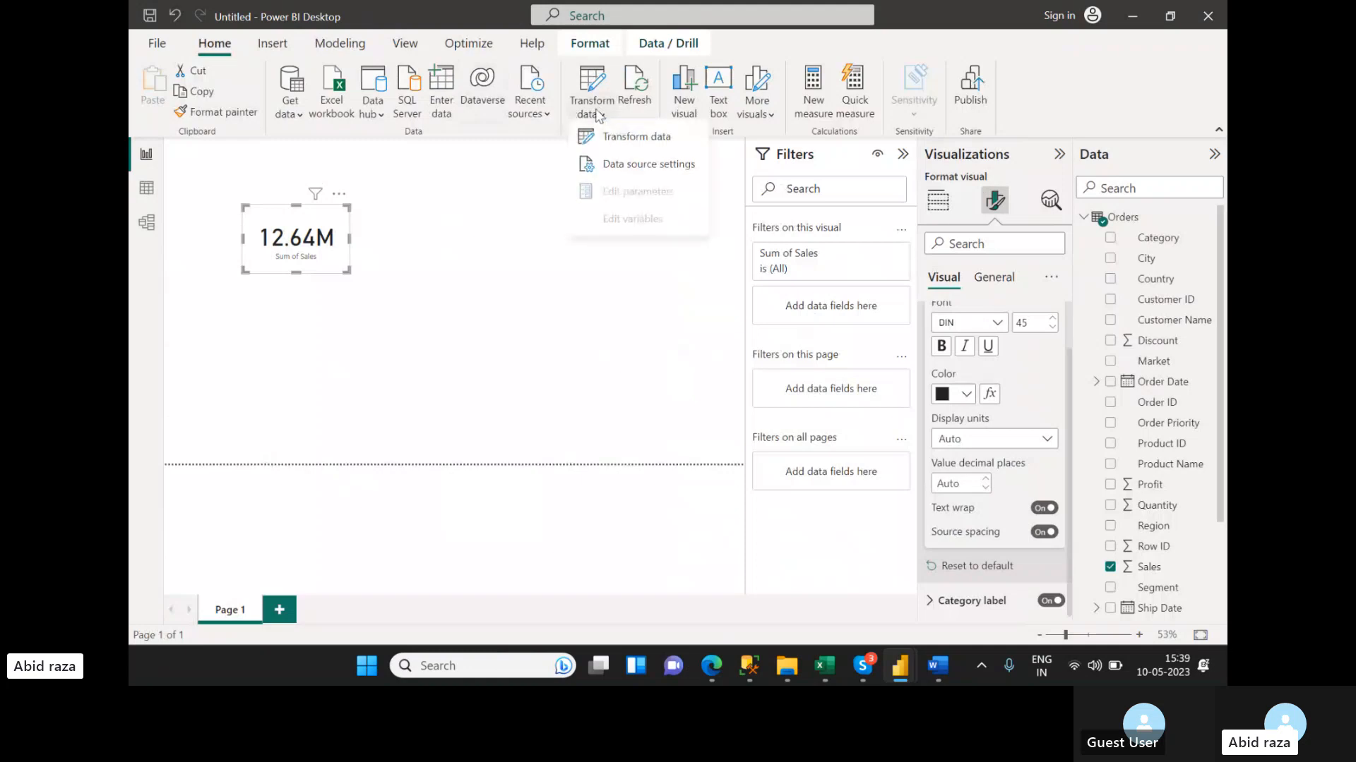
left_click(605, 141)
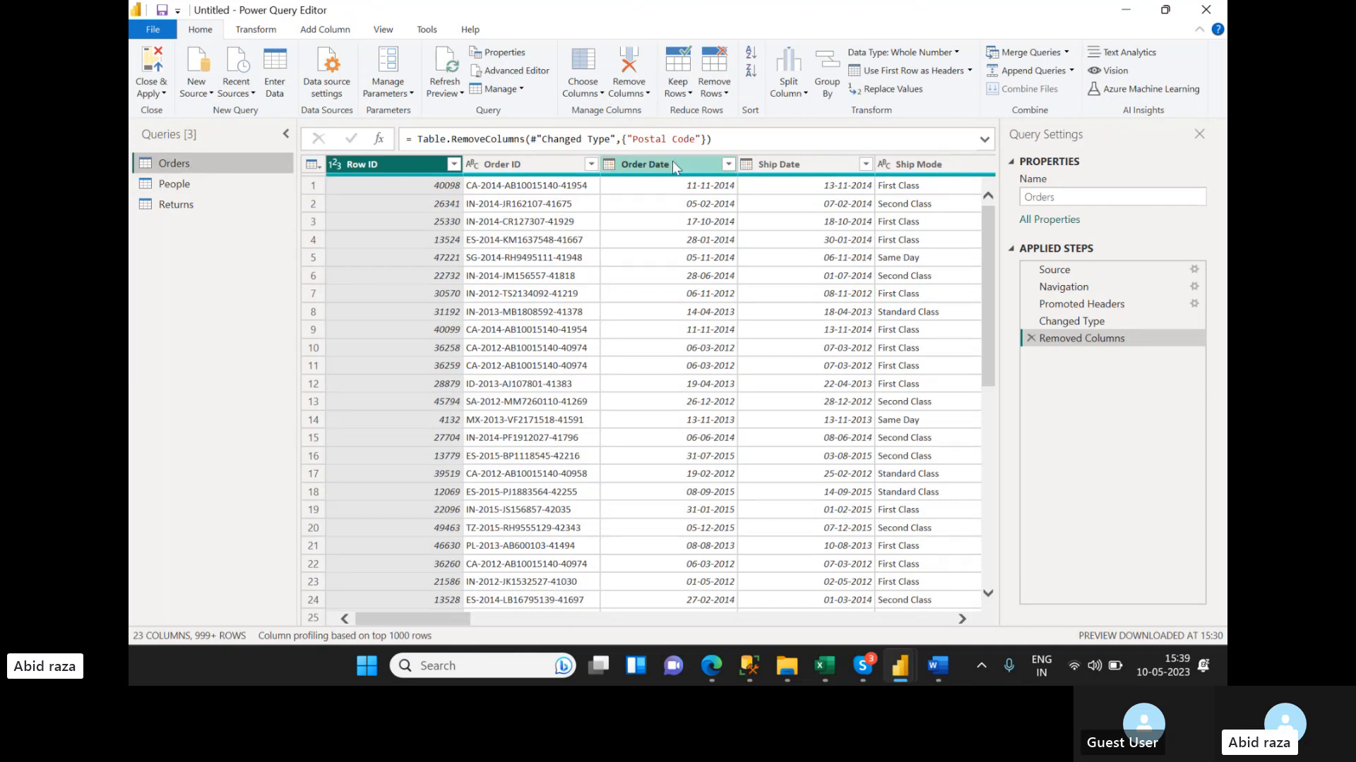
left_click(317, 31)
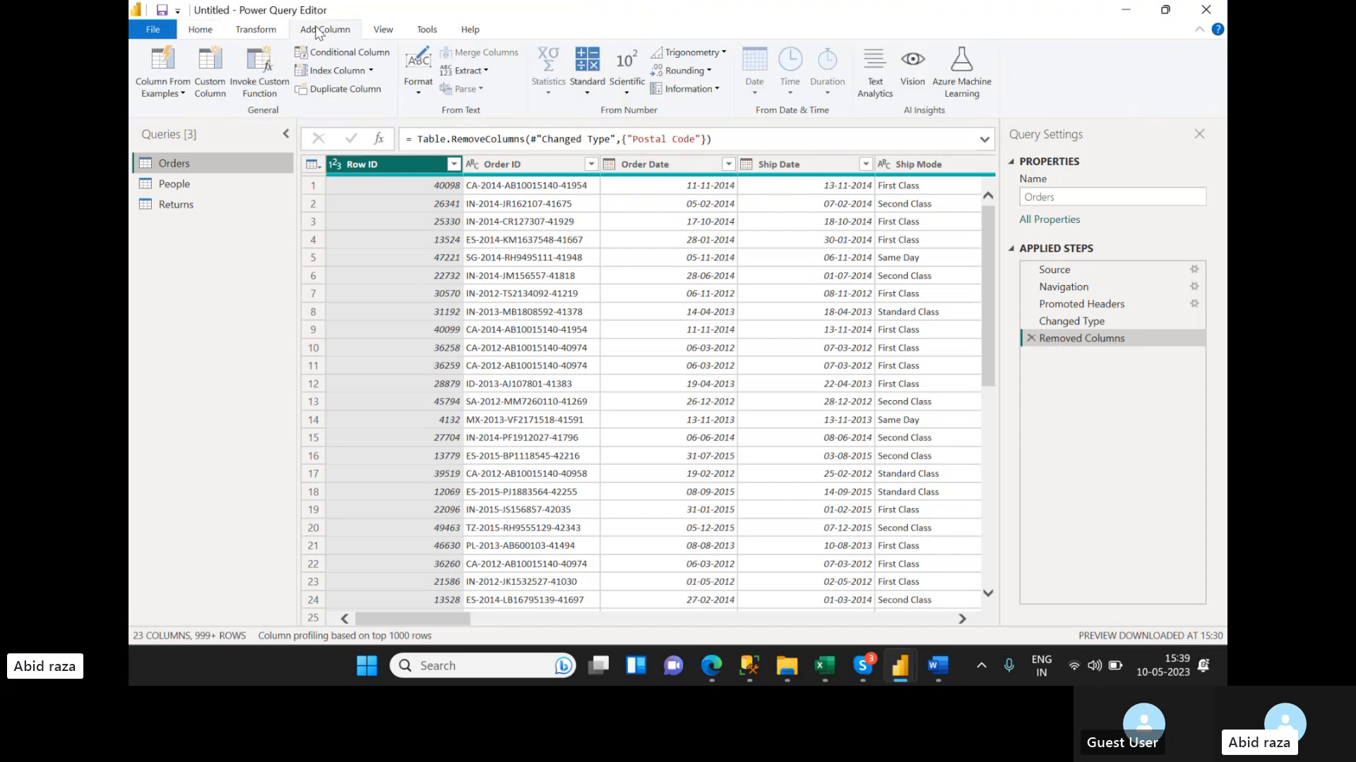
left_click(215, 83)
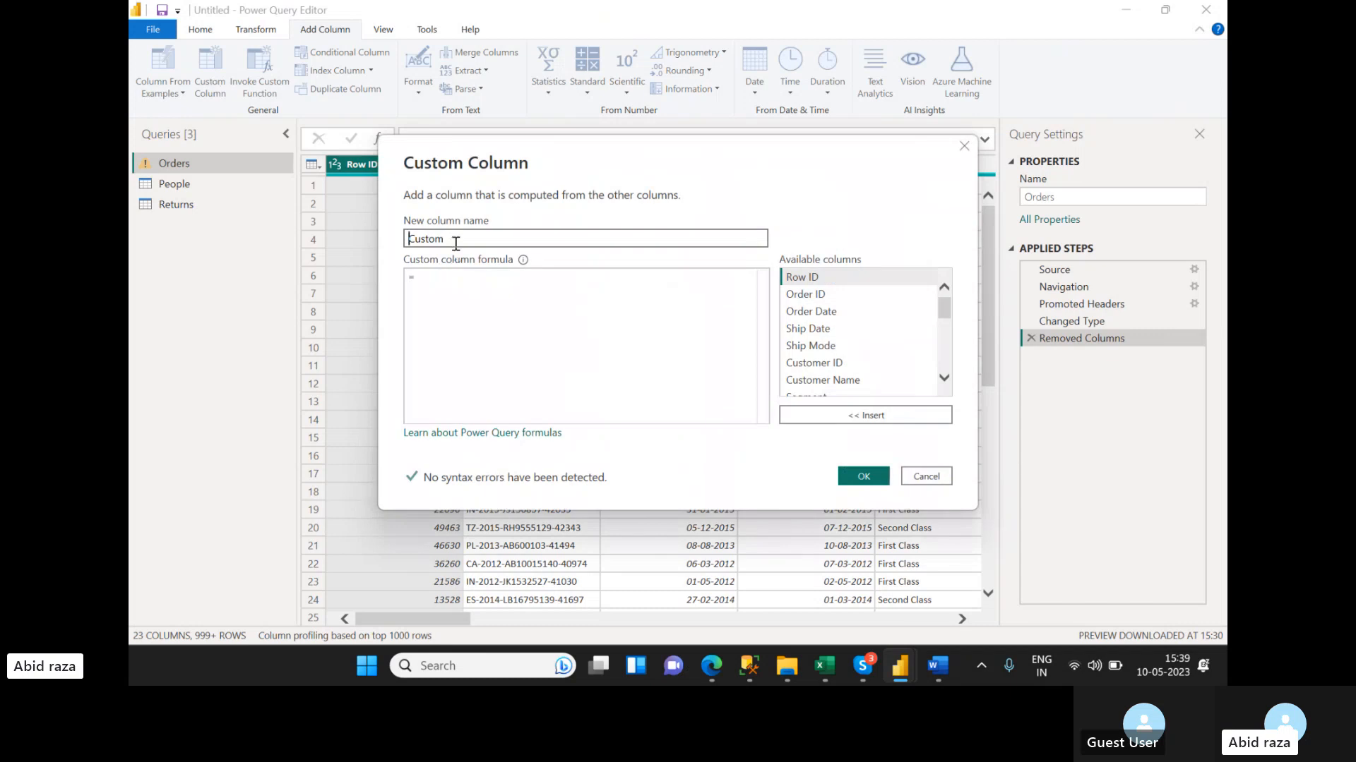
double_click(456, 242)
type("Year")
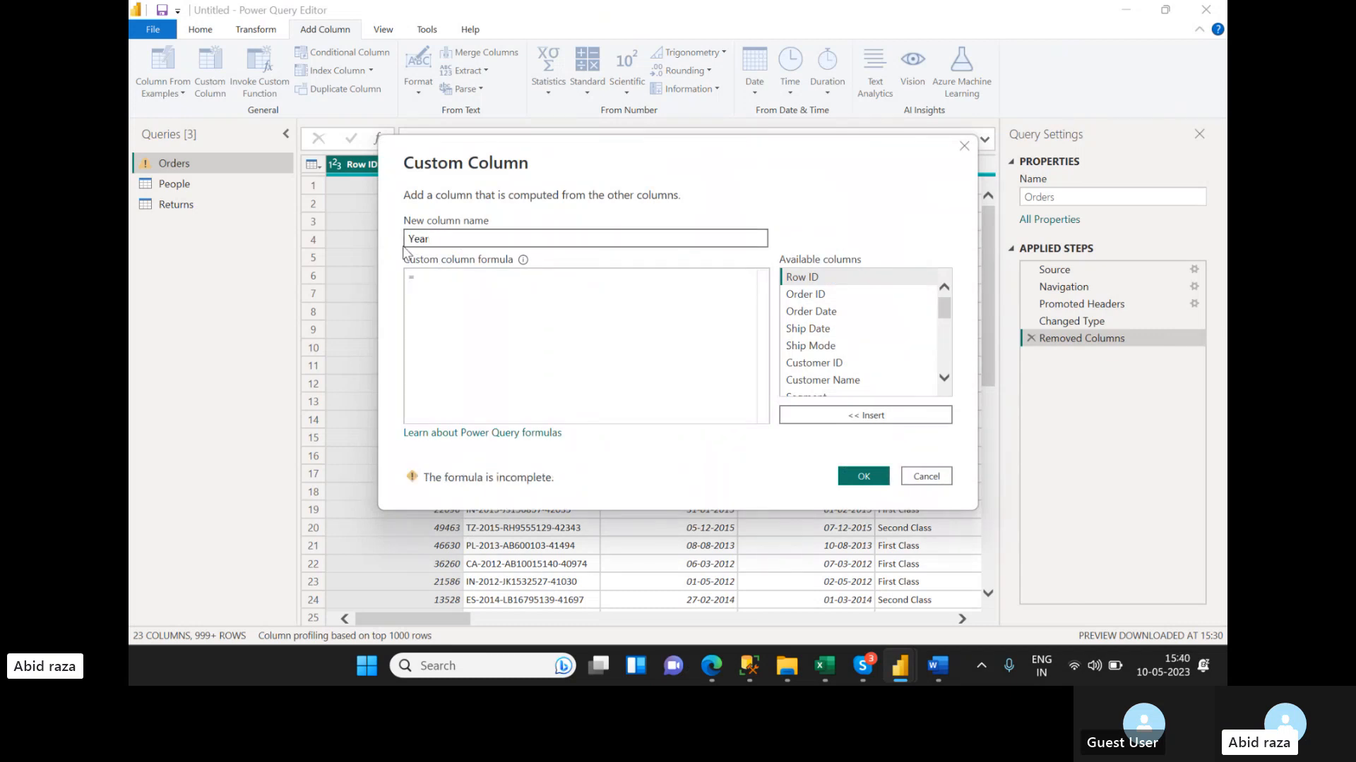
- Enter the formula Date.Year([Order Date]) for the custom column Year and create it in the Orders query
left_click(423, 281)
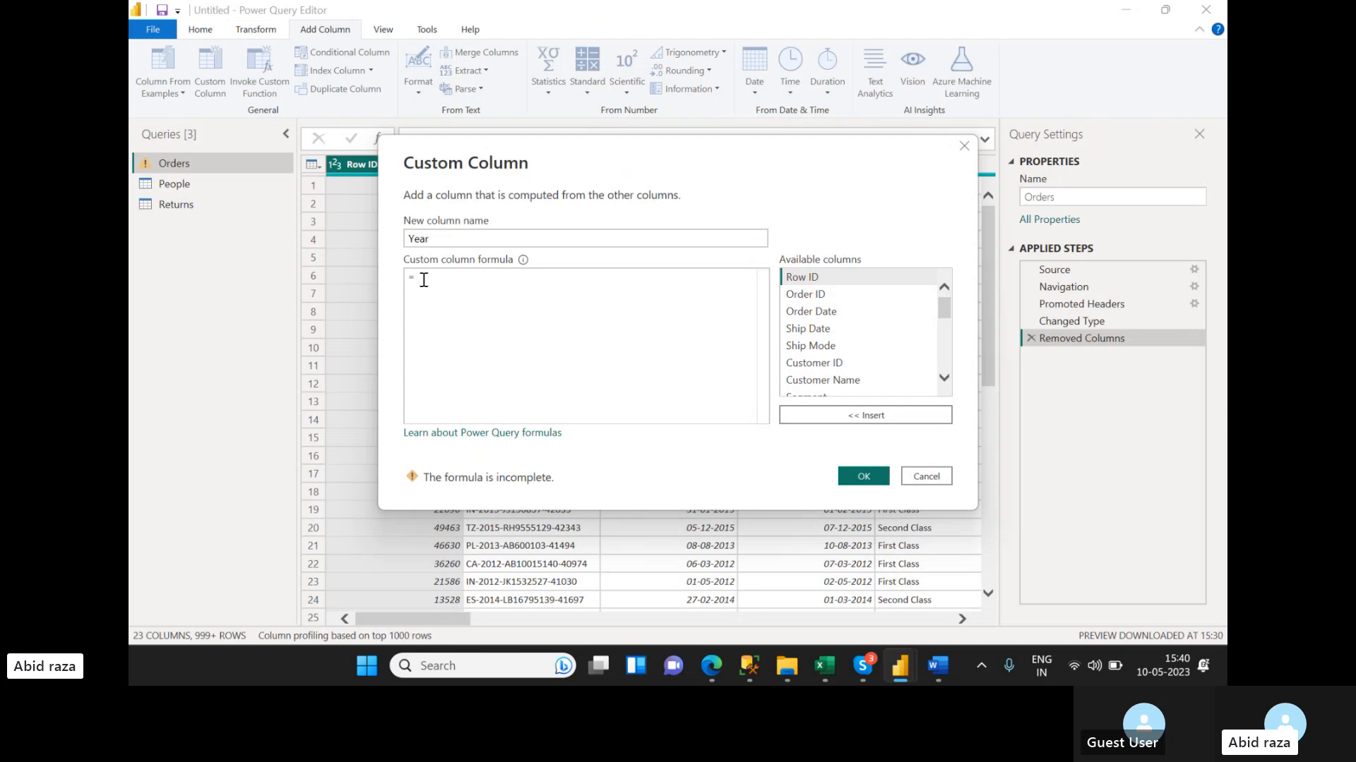
type("y")
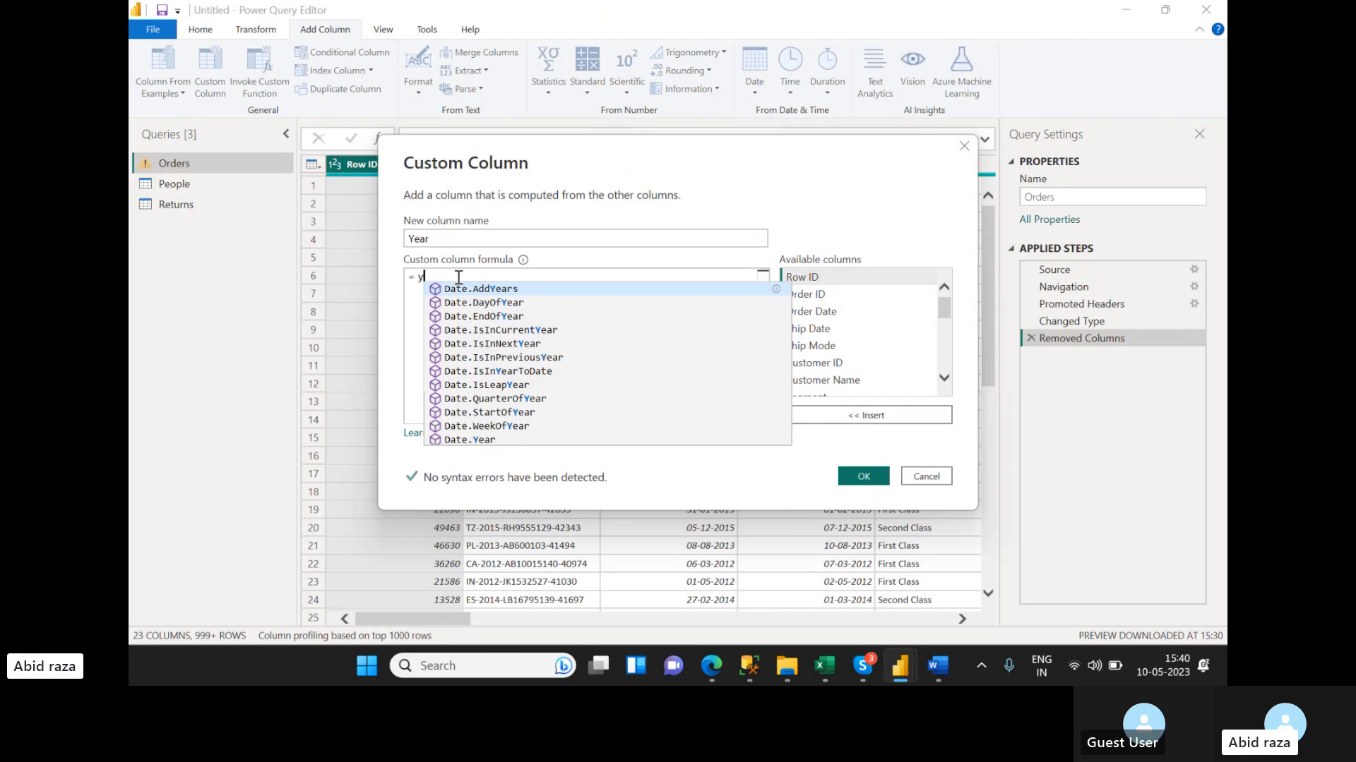
type("ea")
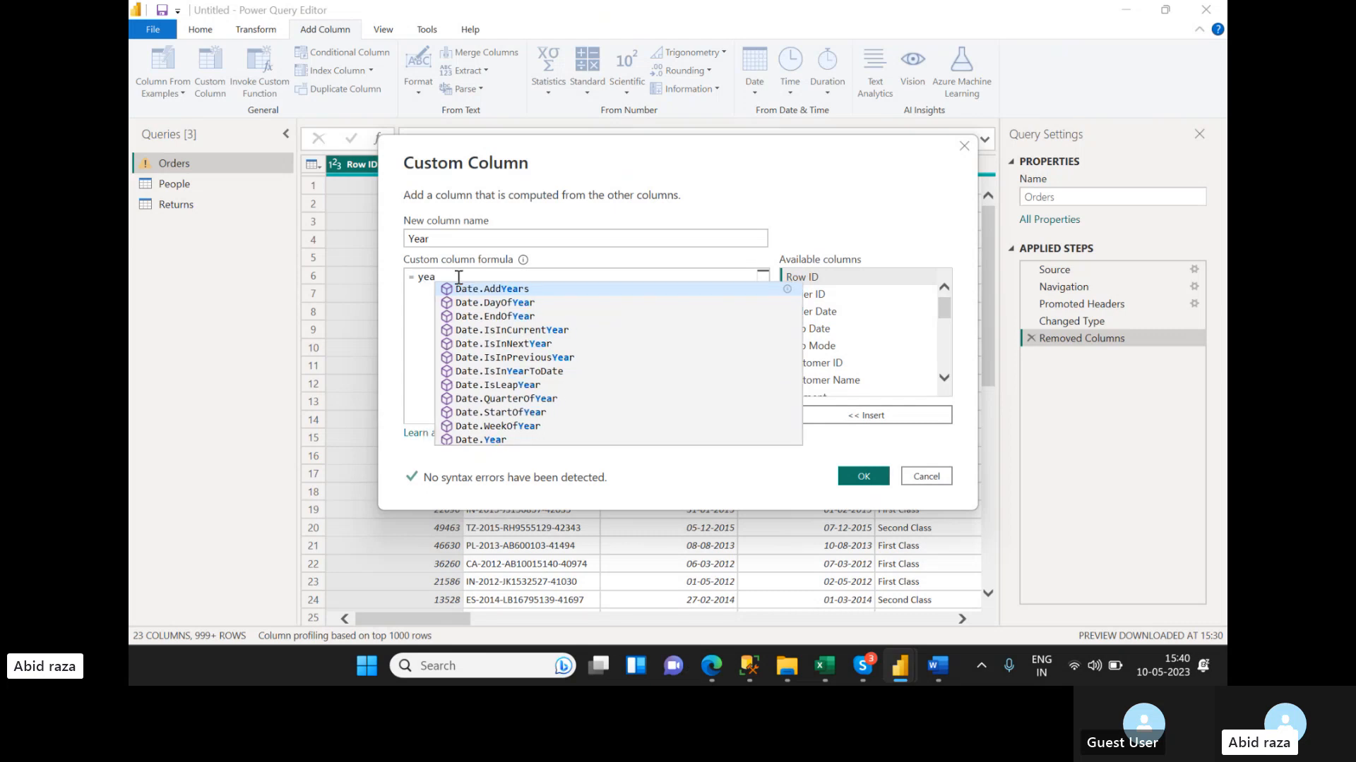
type("r")
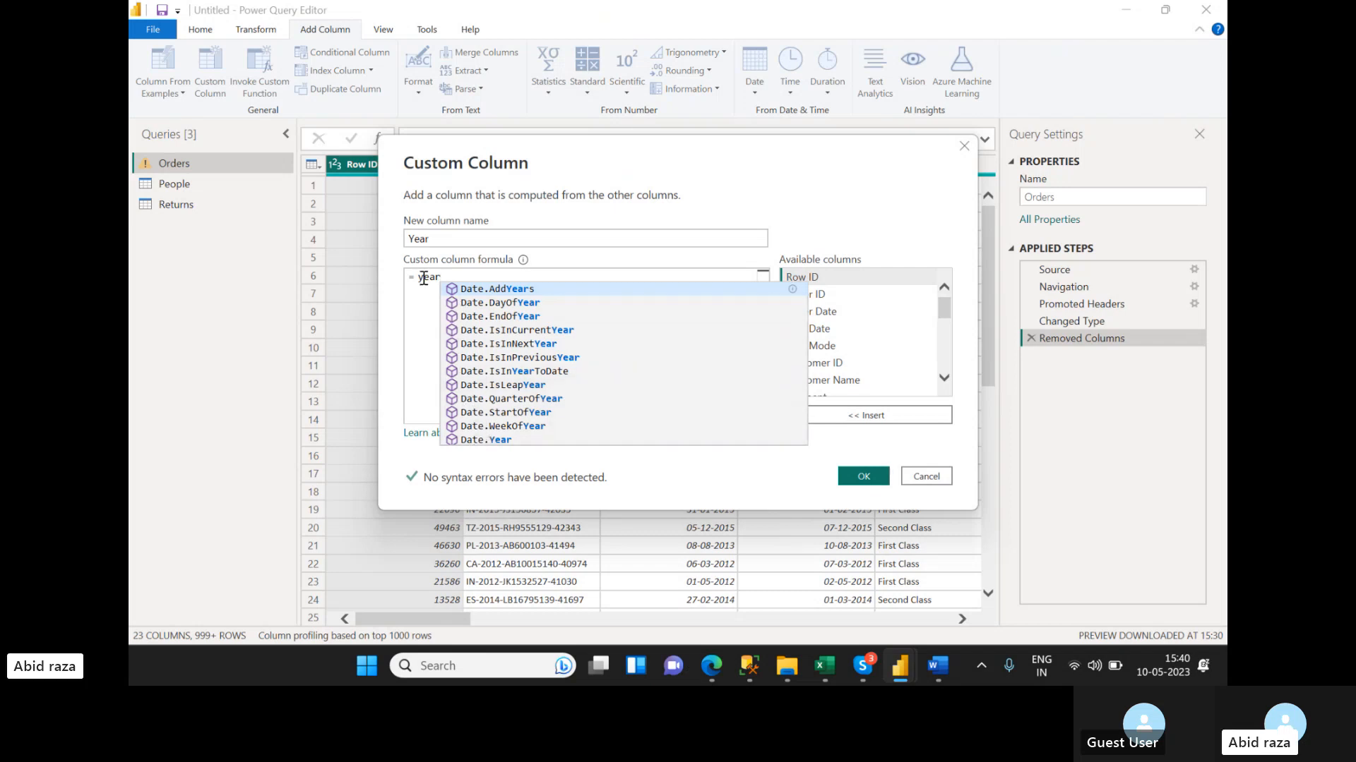
left_click(471, 441)
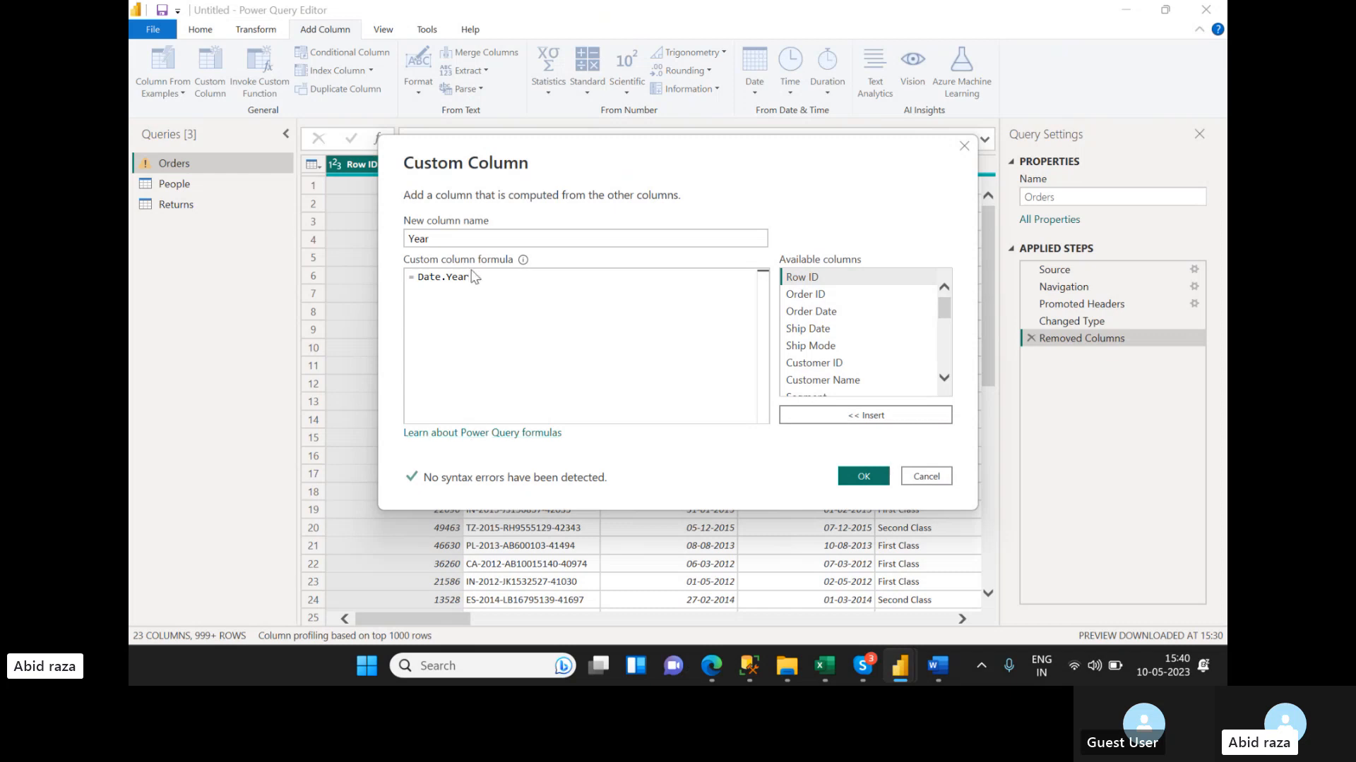
type("(")
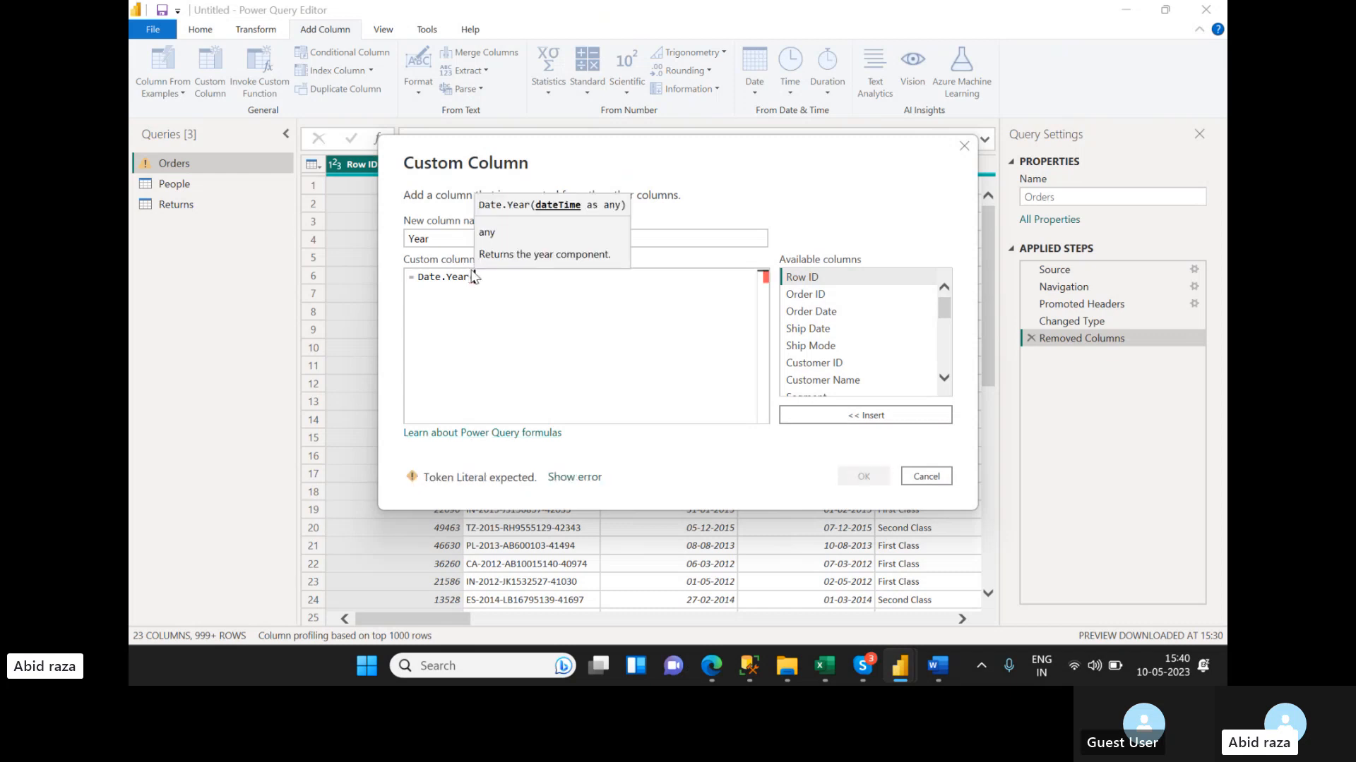
double_click(815, 311)
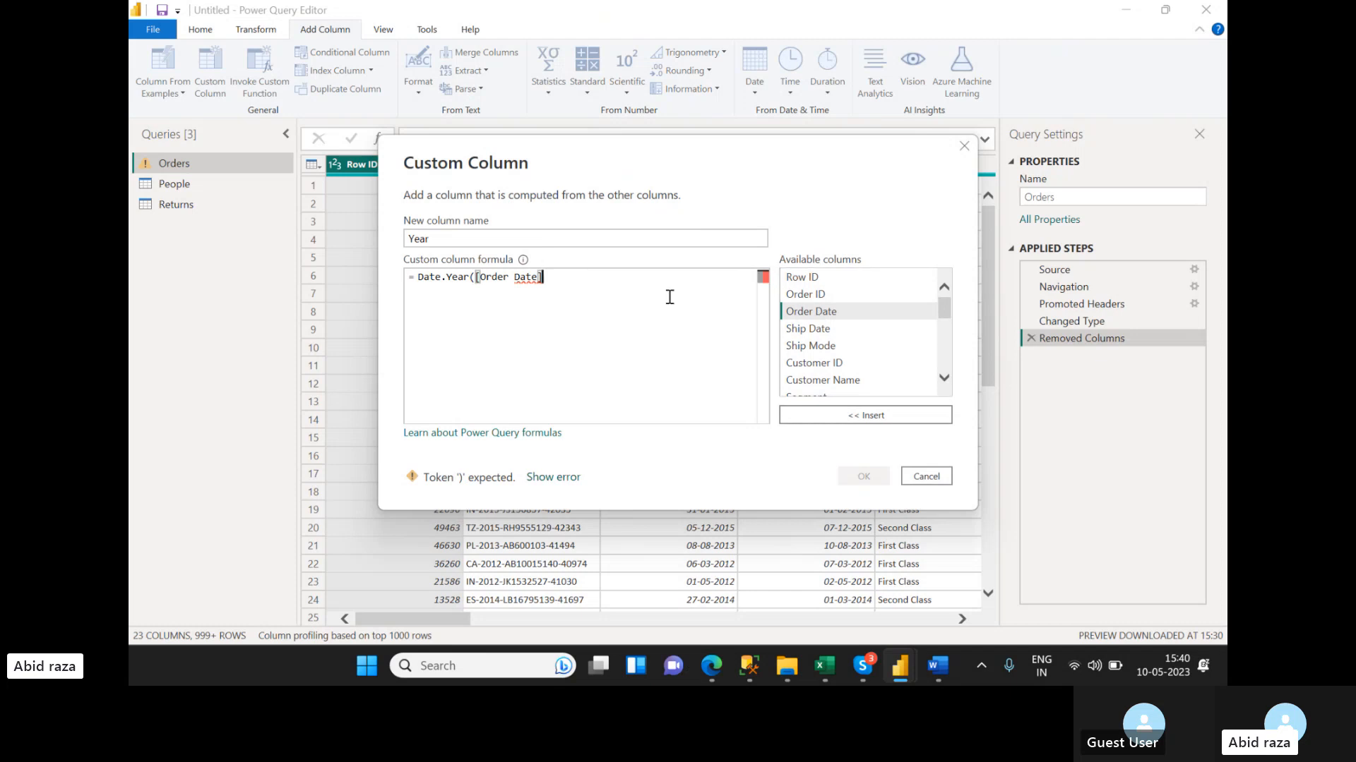
type(")")
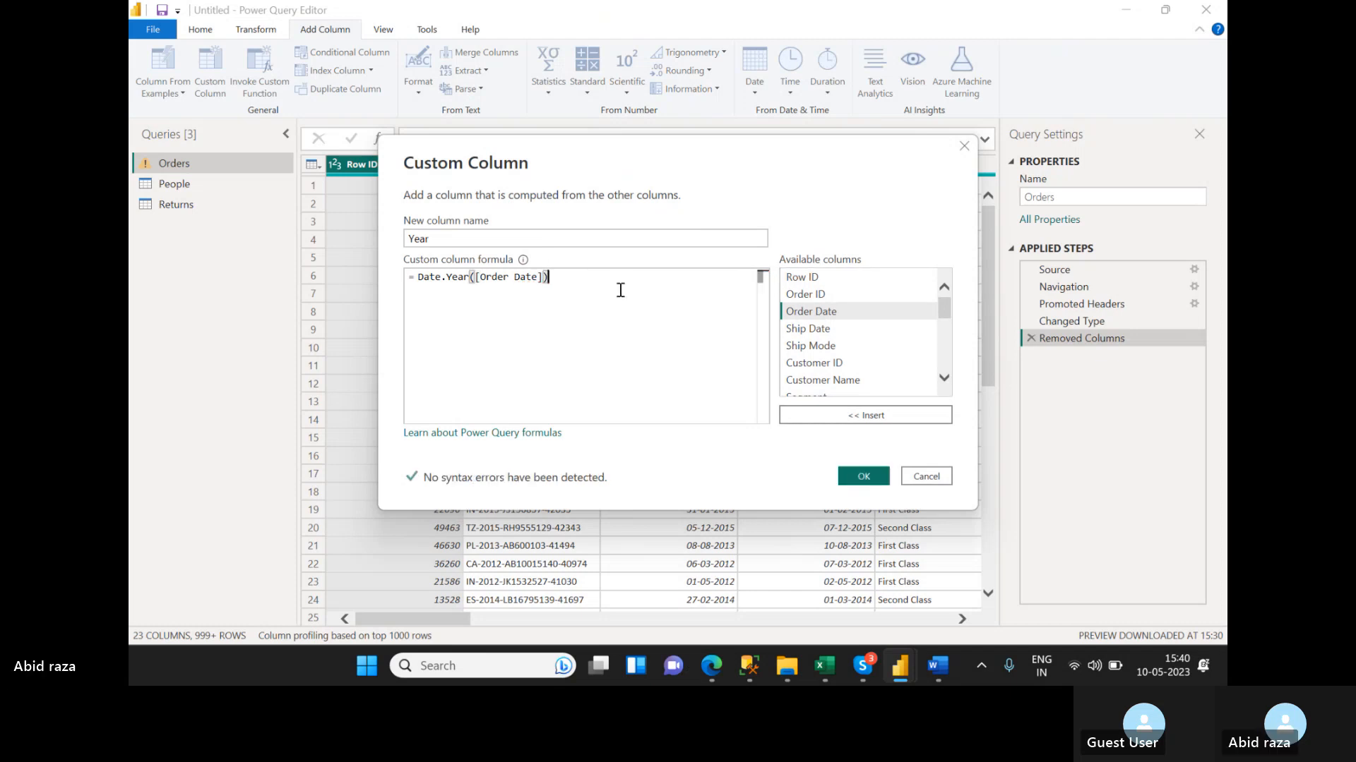
left_click(867, 477)
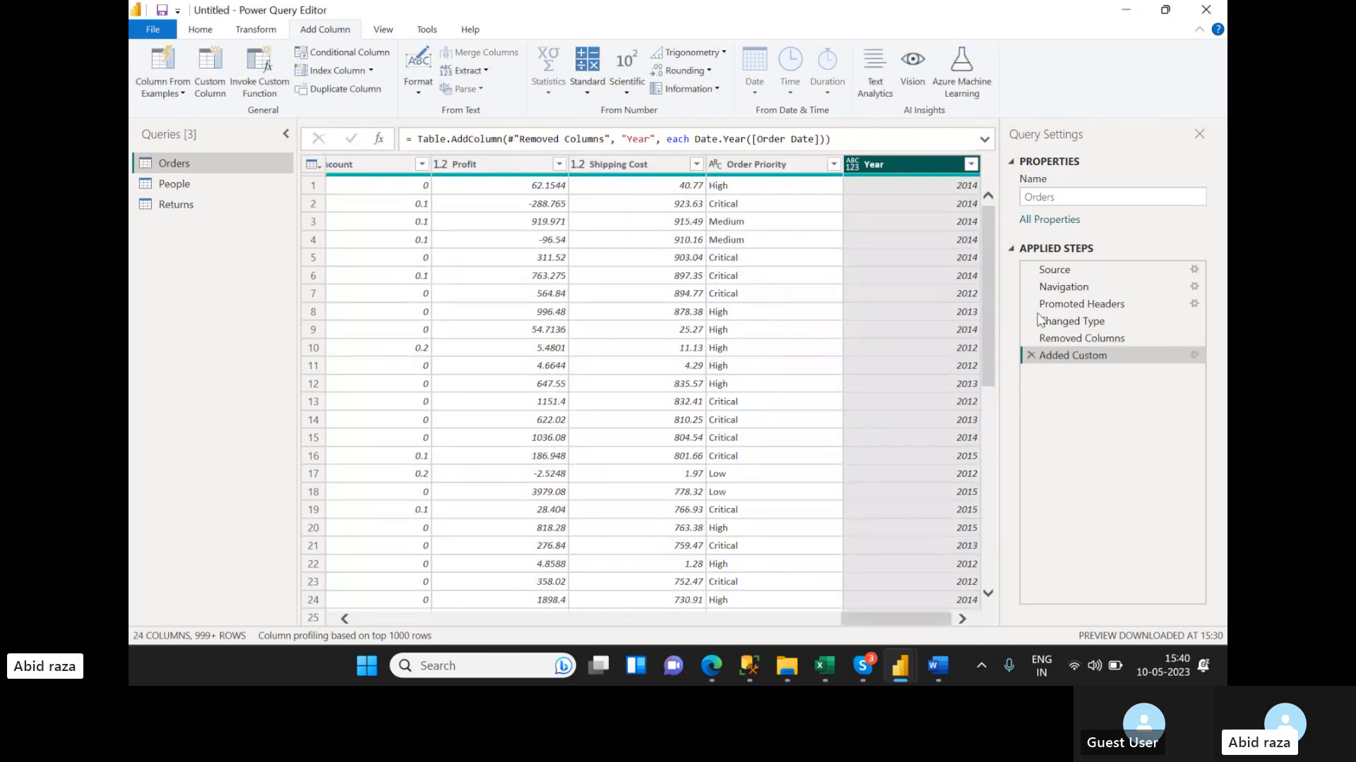
- Review the formula of the Added Custom step and the values in the Year column
left_click(1194, 357)
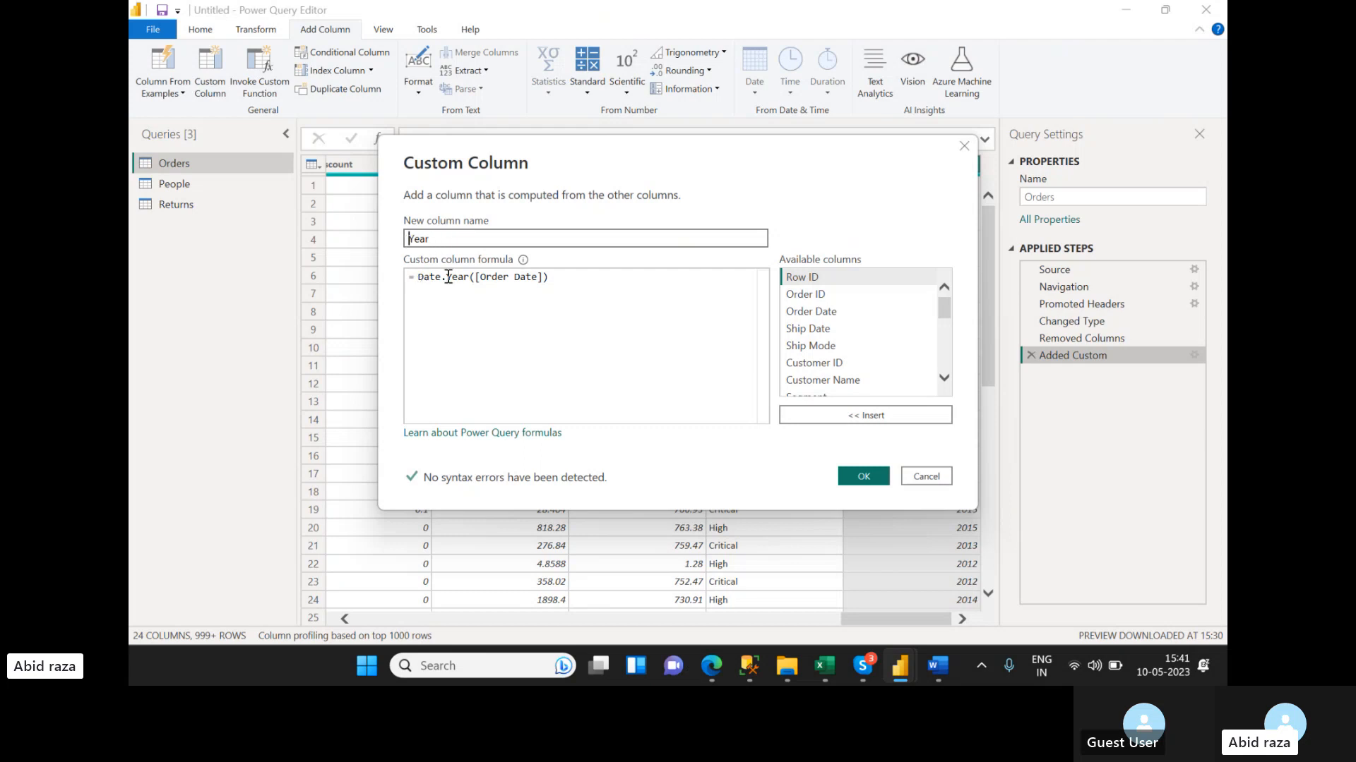
left_click(924, 476)
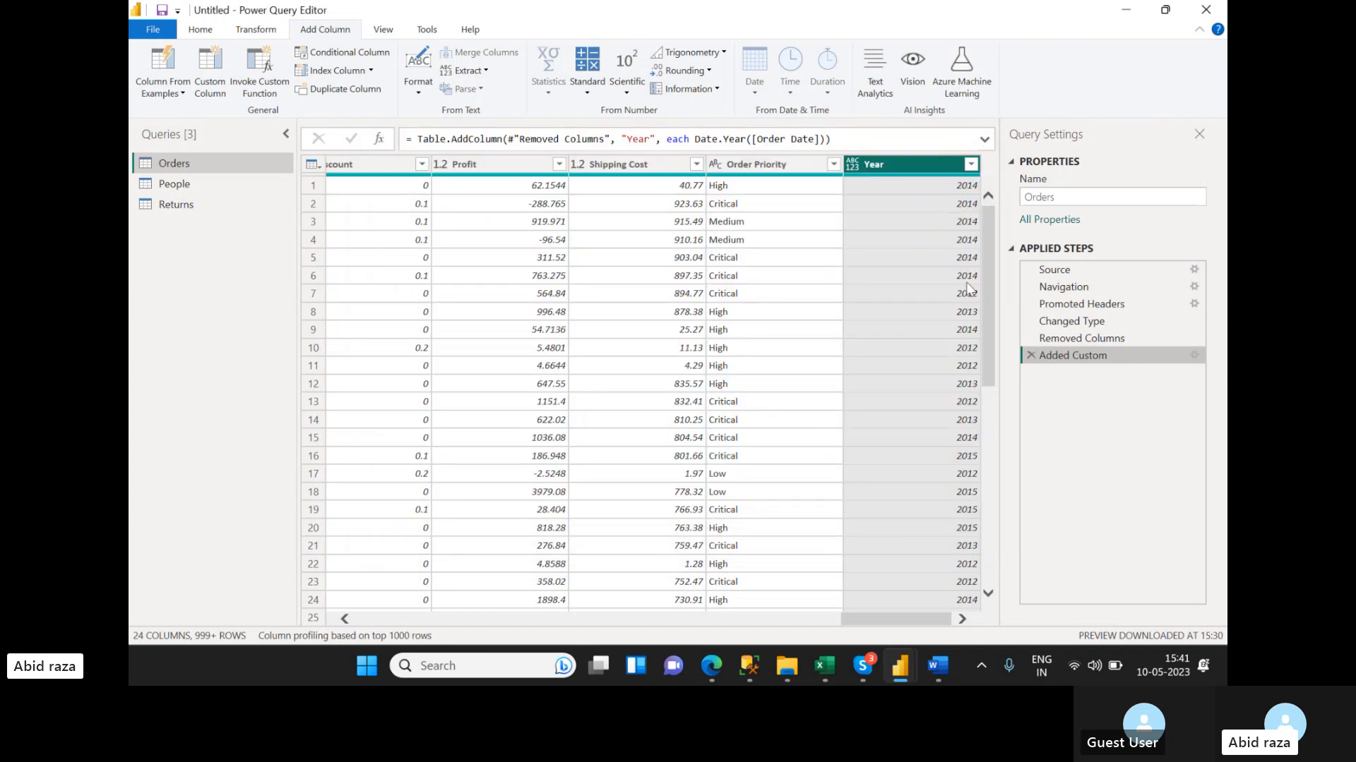
left_click_drag(988, 296, 993, 216)
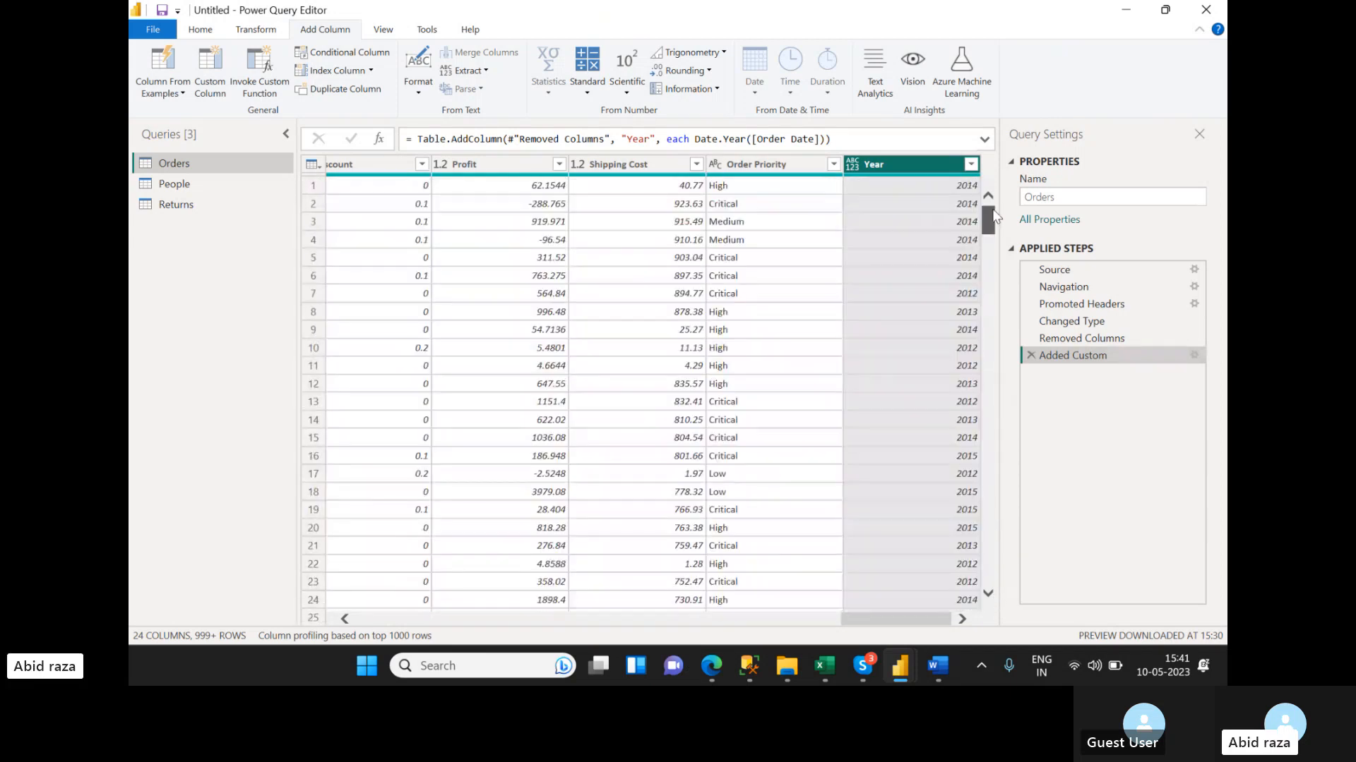
- Close Power Query Editor and apply the pending changes to the report
left_click(200, 30)
left_click(157, 93)
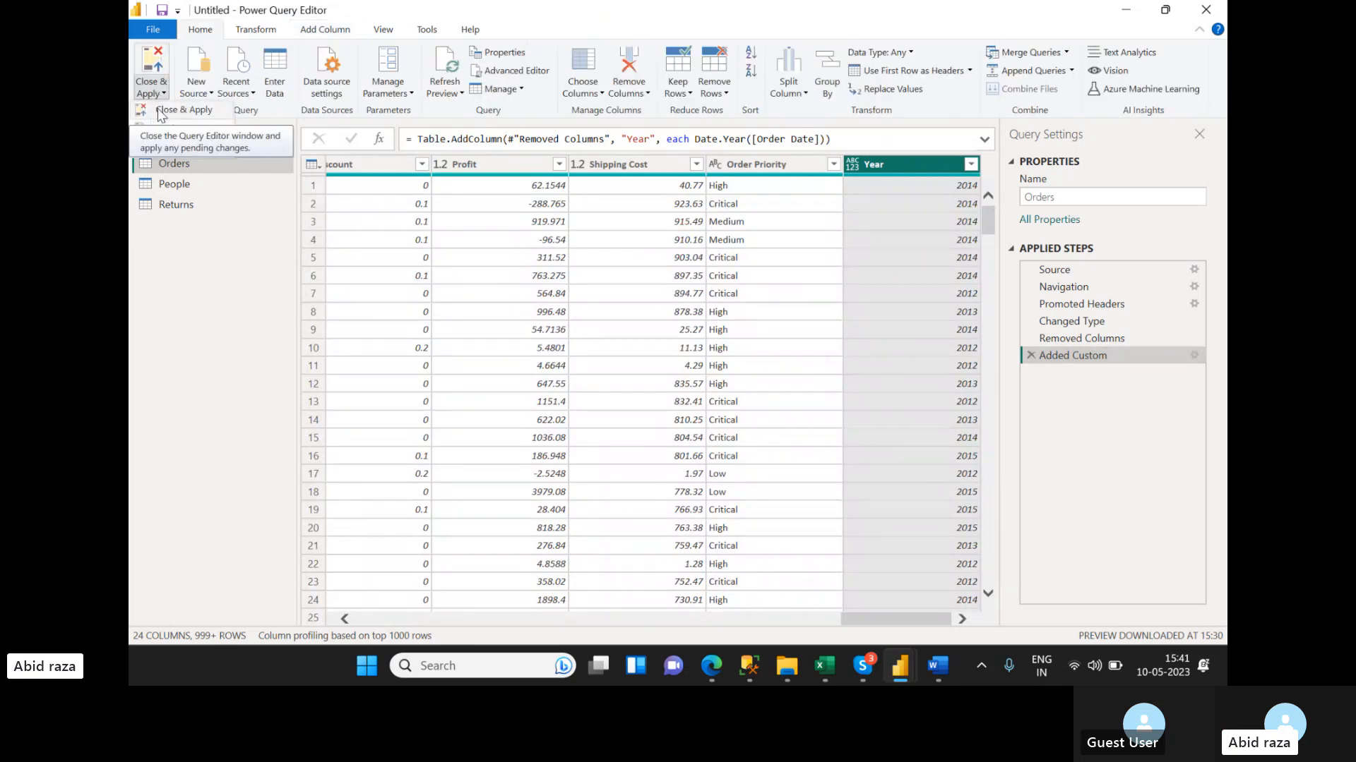
left_click(160, 112)
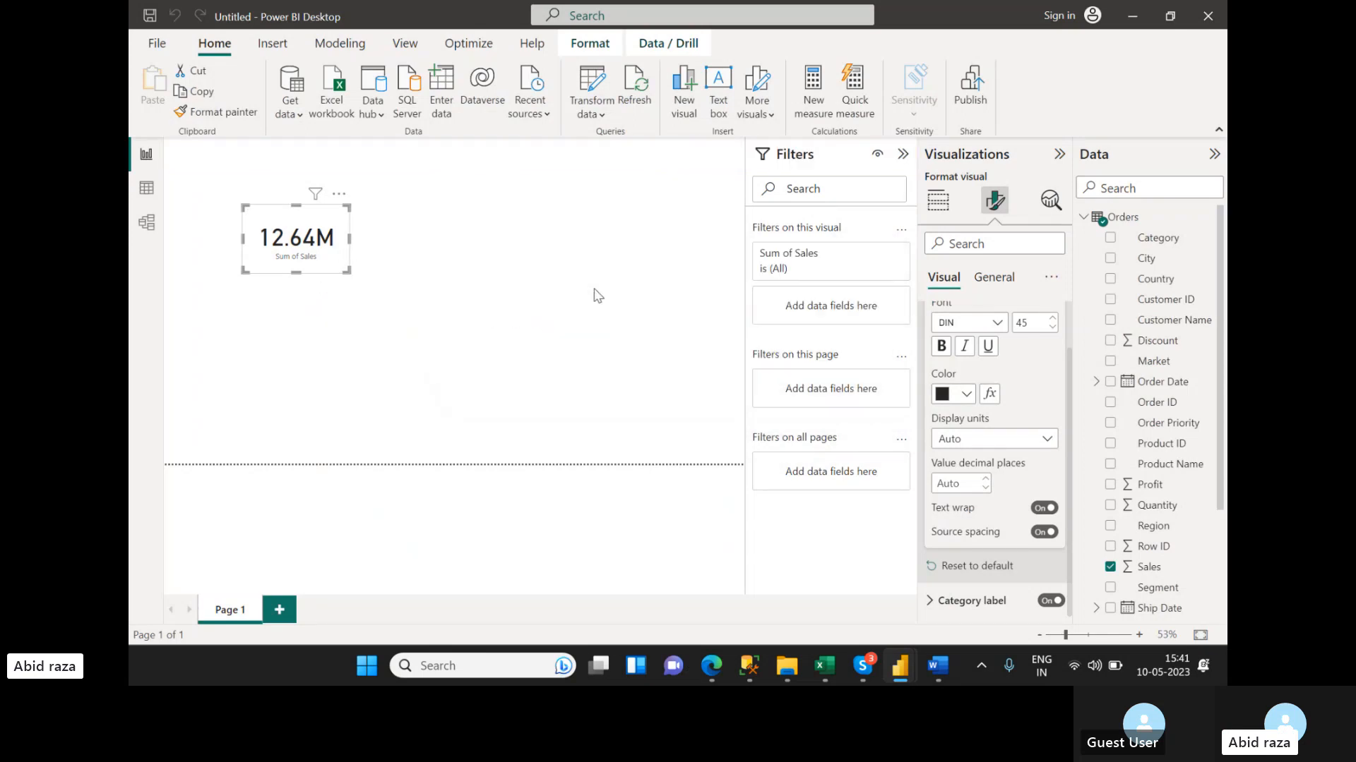
left_click(938, 201)
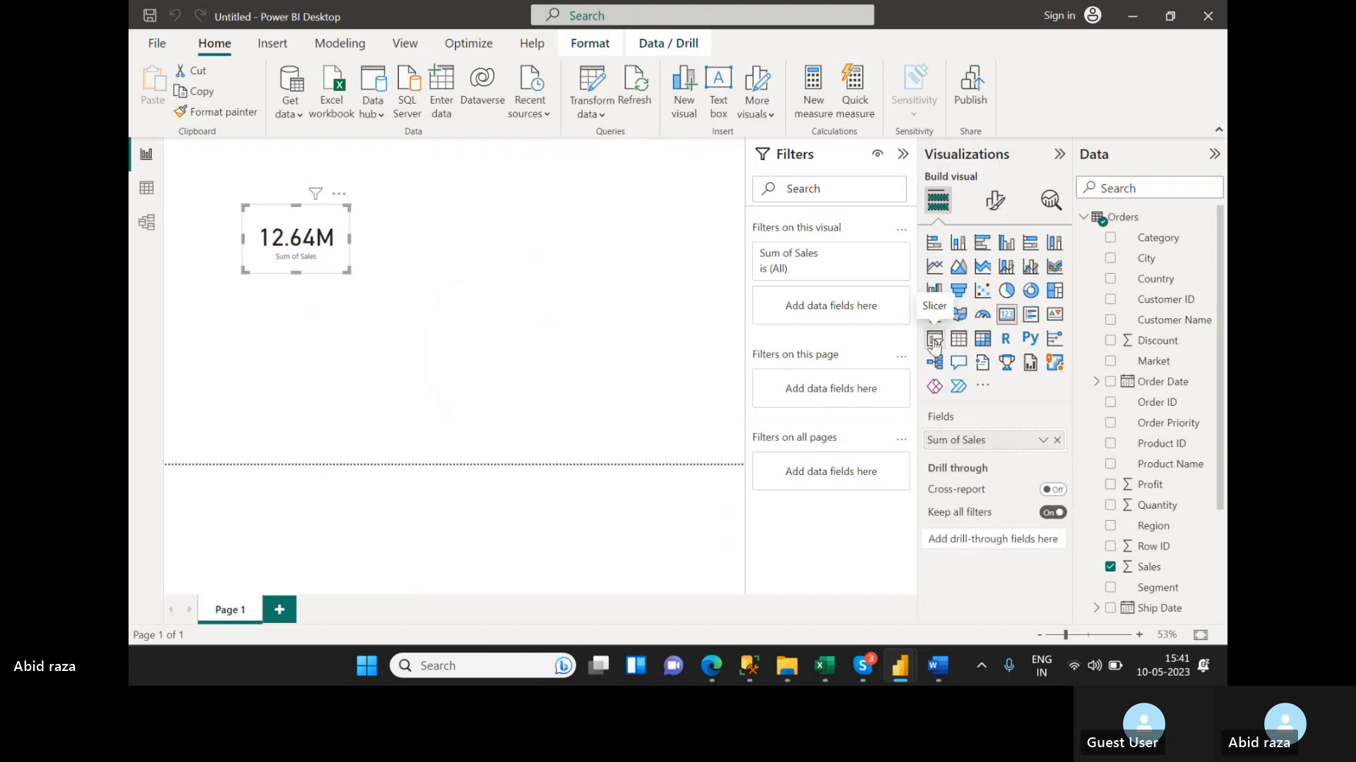
left_click(934, 339)
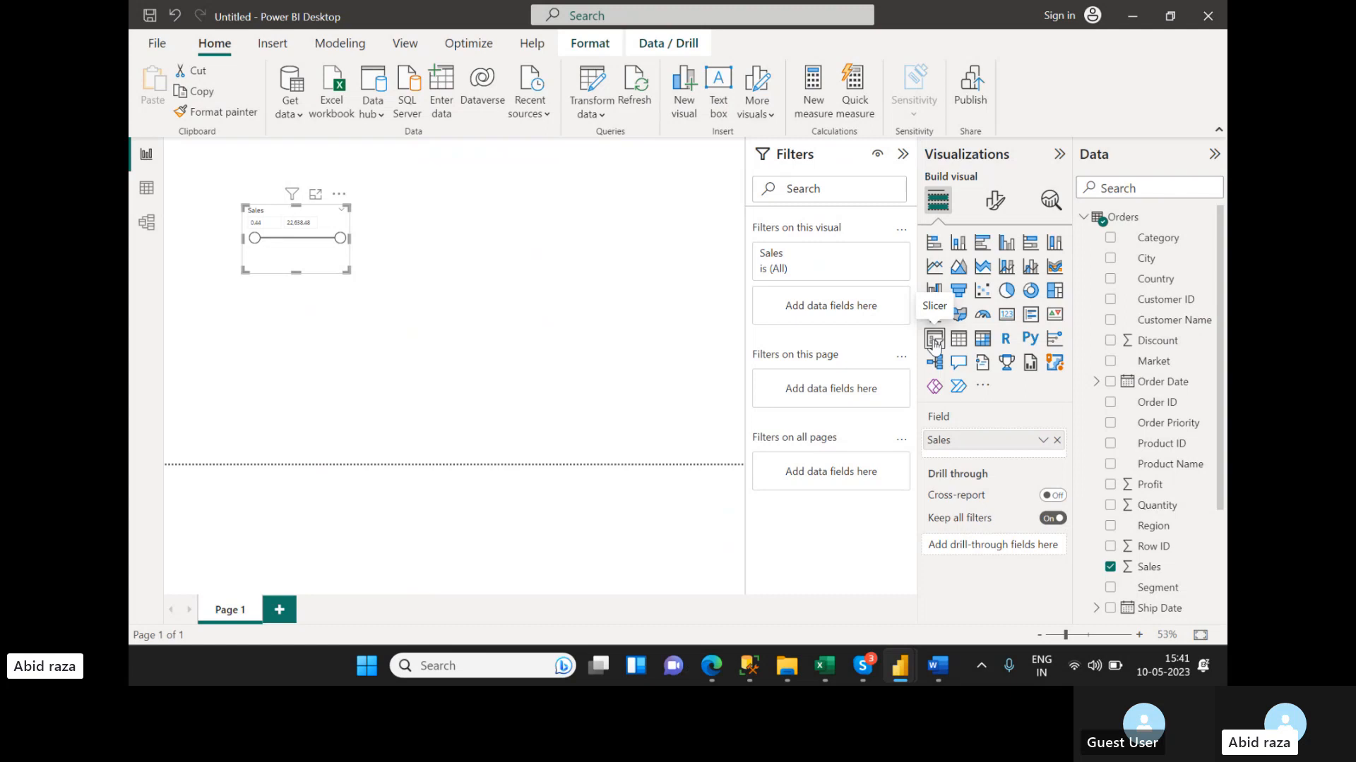
key("ctrl+z")
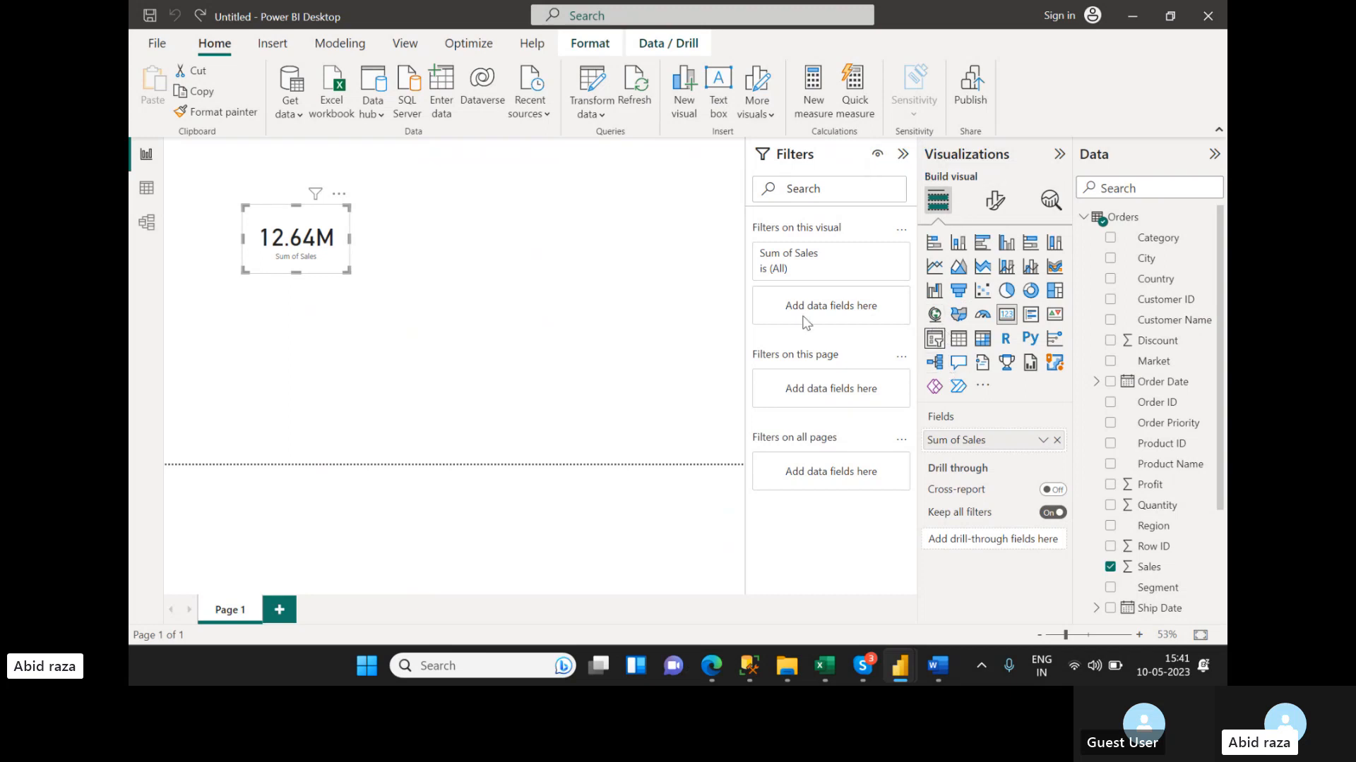
- Add a separate slicer beside the Sales card and fill it with the Year field of the Orders table
left_click(452, 265)
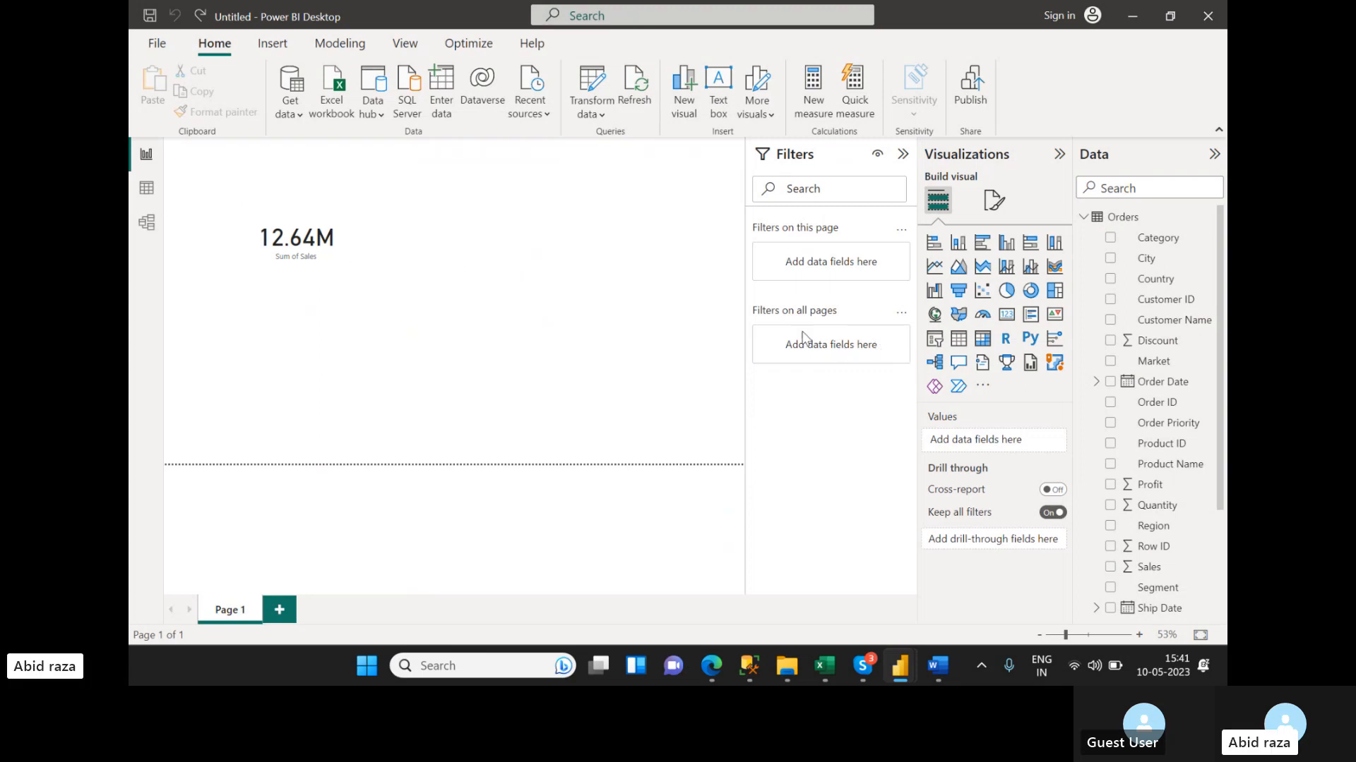
left_click(934, 341)
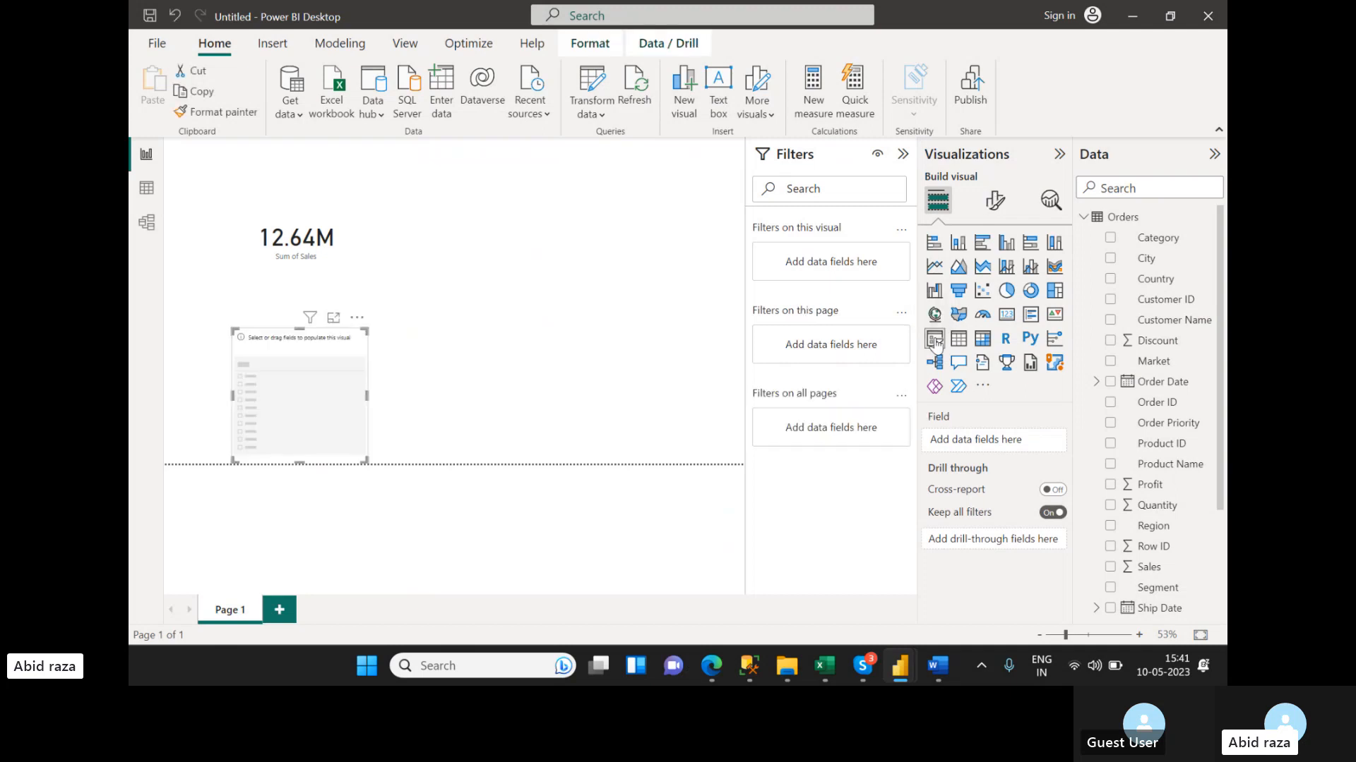
left_click_drag(336, 401, 346, 212)
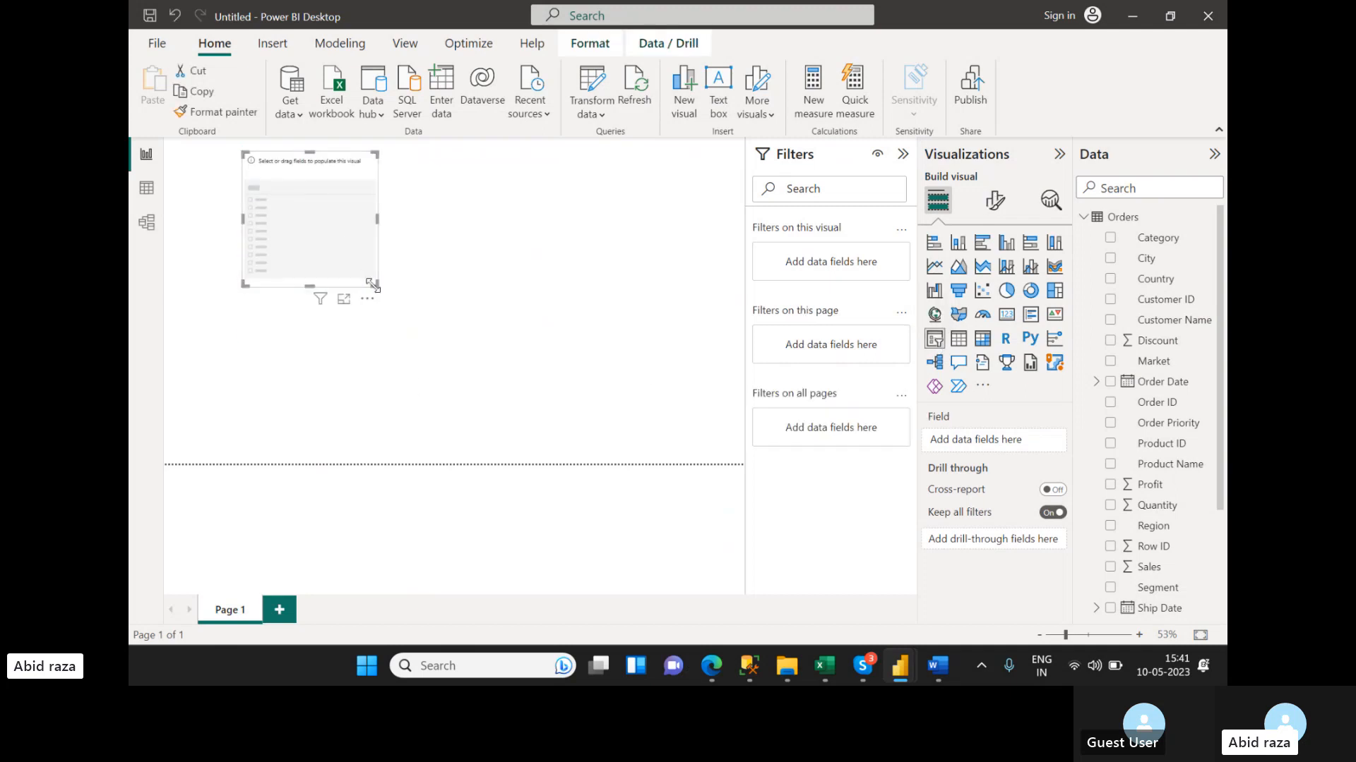
left_click_drag(376, 284, 560, 246)
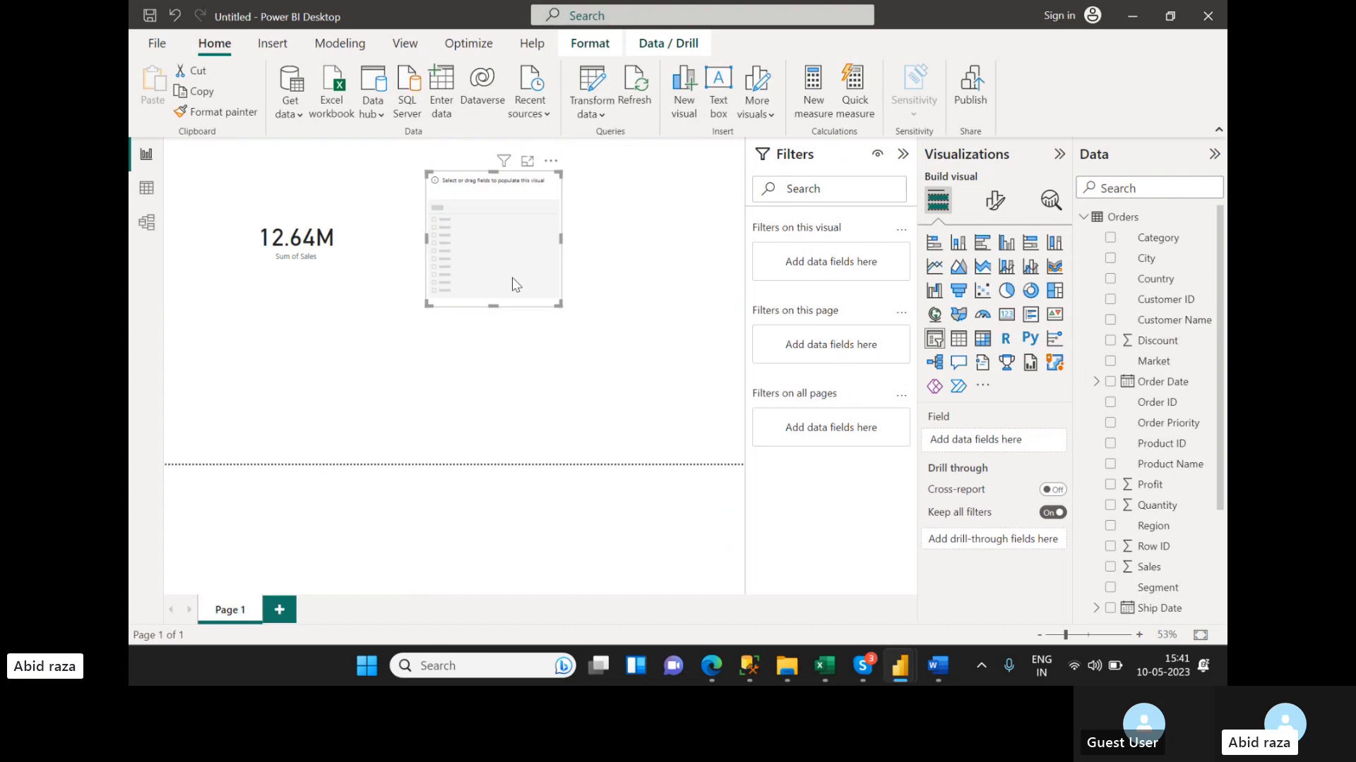
scroll(1162, 374, "down", 3)
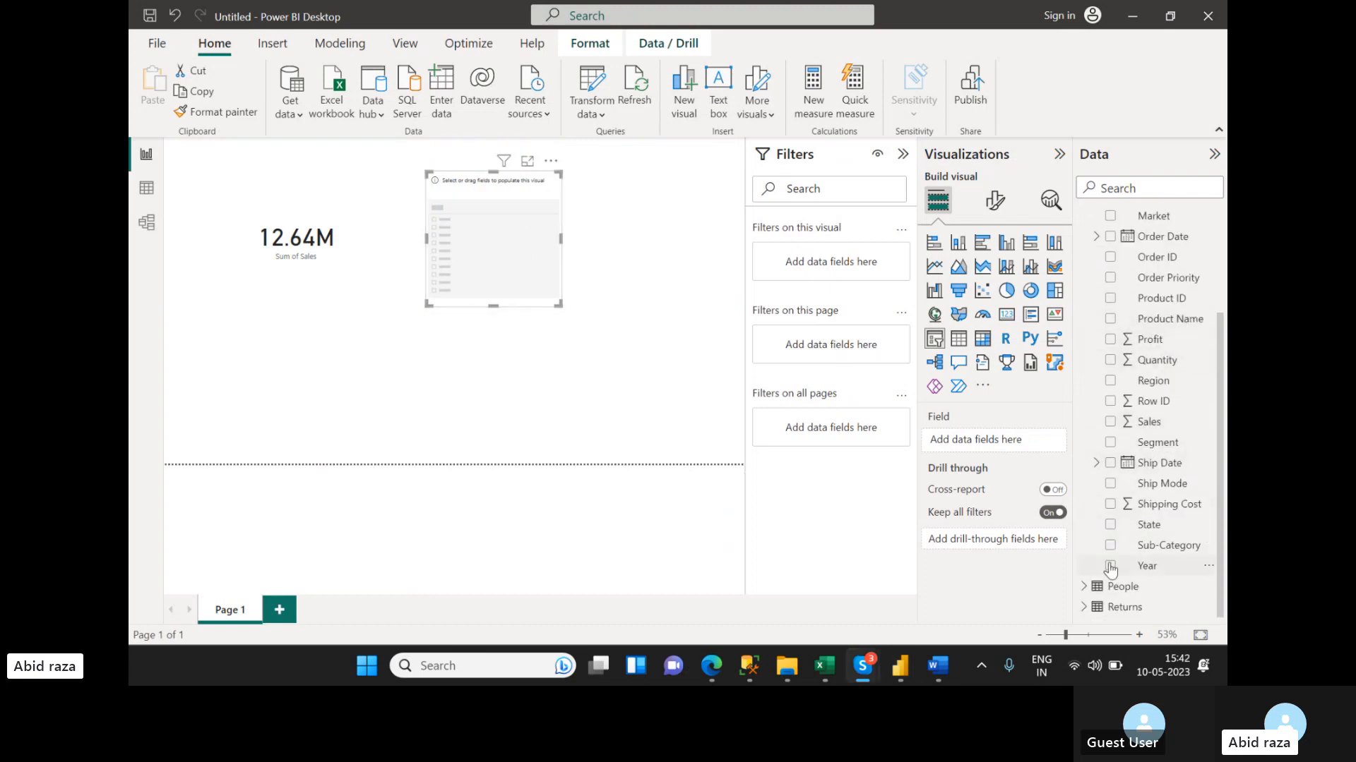
left_click_drag(1146, 568, 993, 444)
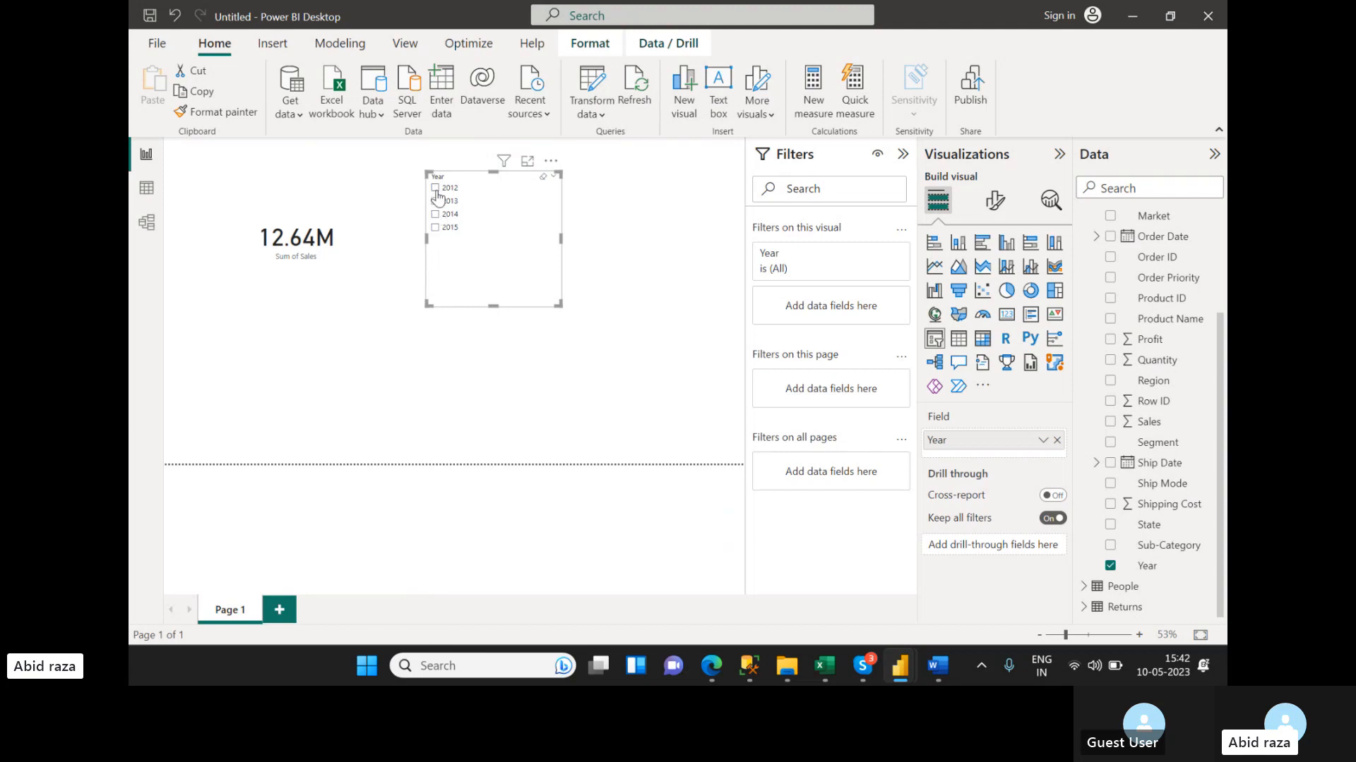
- Check the Sales card for each of the years 2012 to 2015 with the slicer and clear the selection
left_click(435, 201)
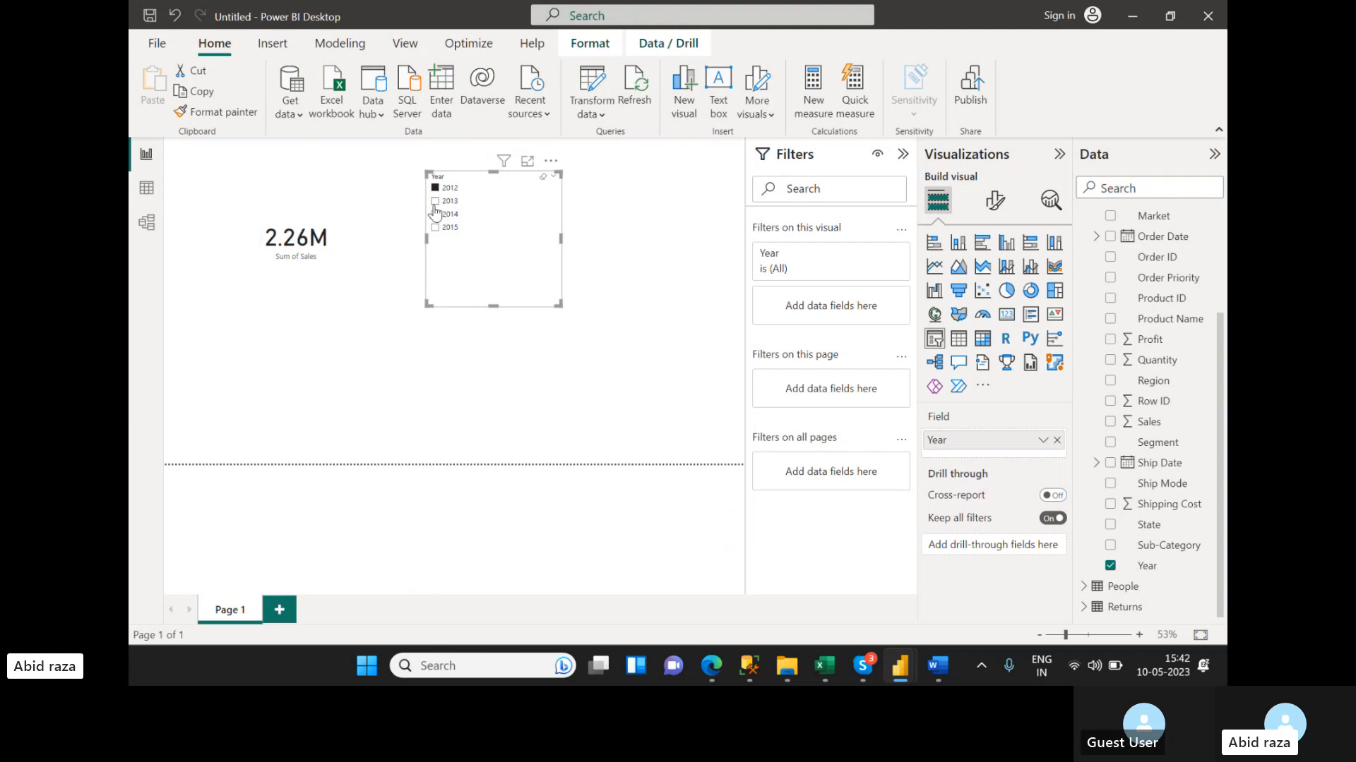
left_click(435, 214)
left_click(436, 188)
left_click(435, 214)
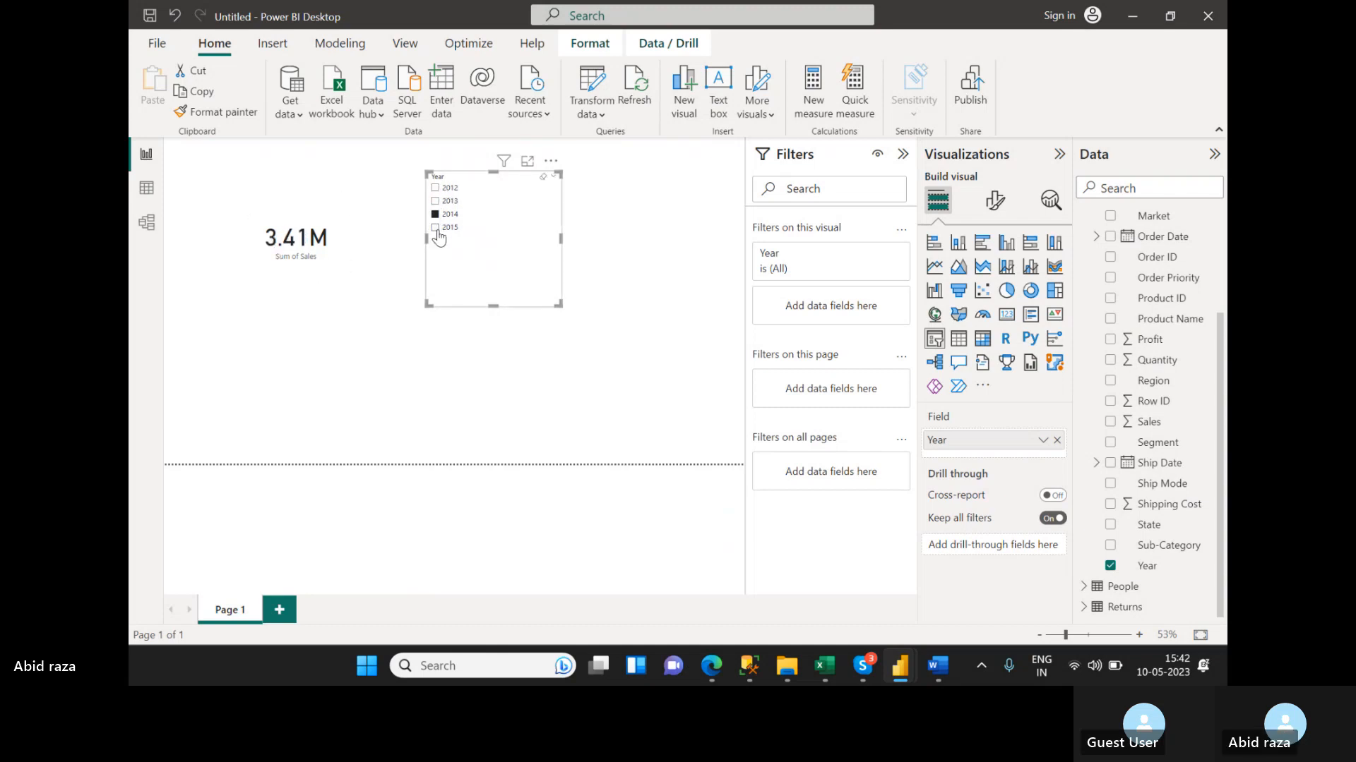
left_click(435, 228)
left_click(435, 214)
left_click(434, 201)
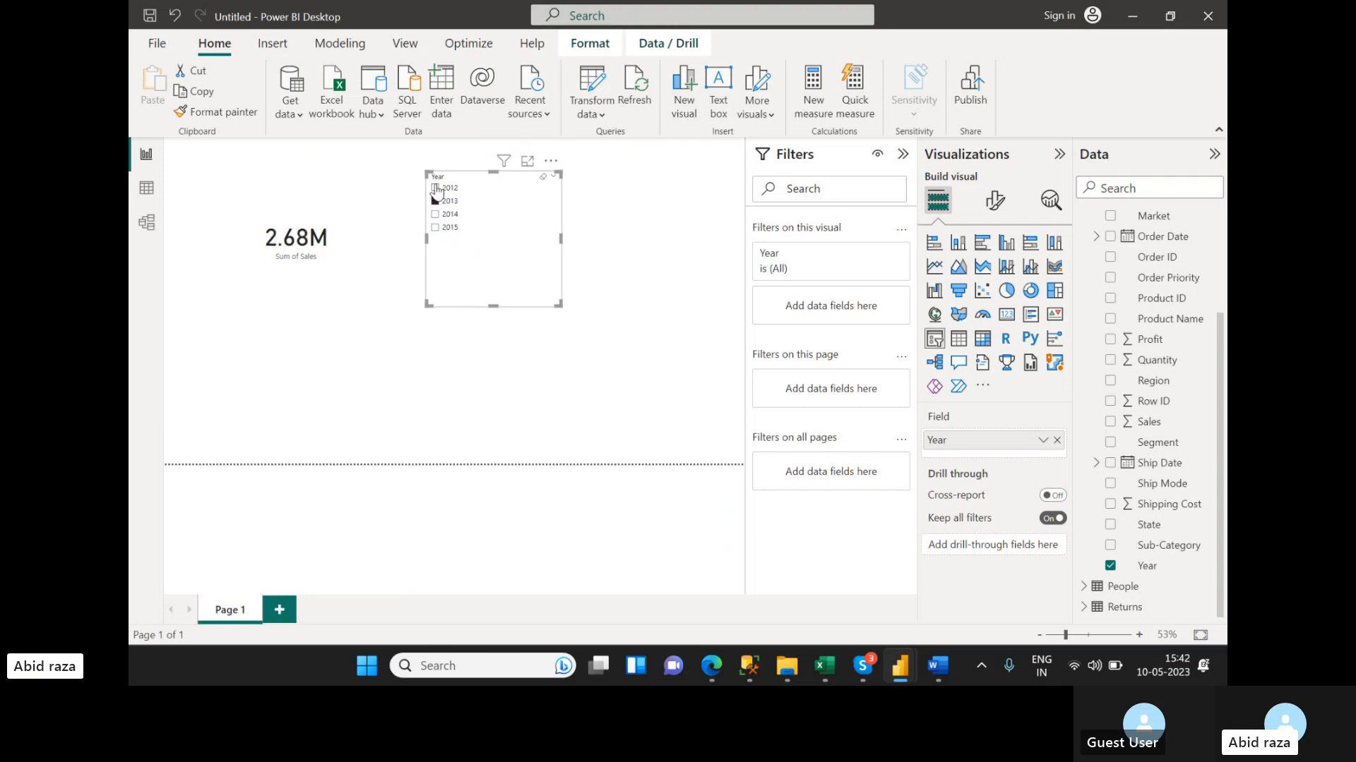
left_click(434, 188)
left_click(435, 201)
left_click(435, 215)
left_click(436, 228)
left_click(436, 228)
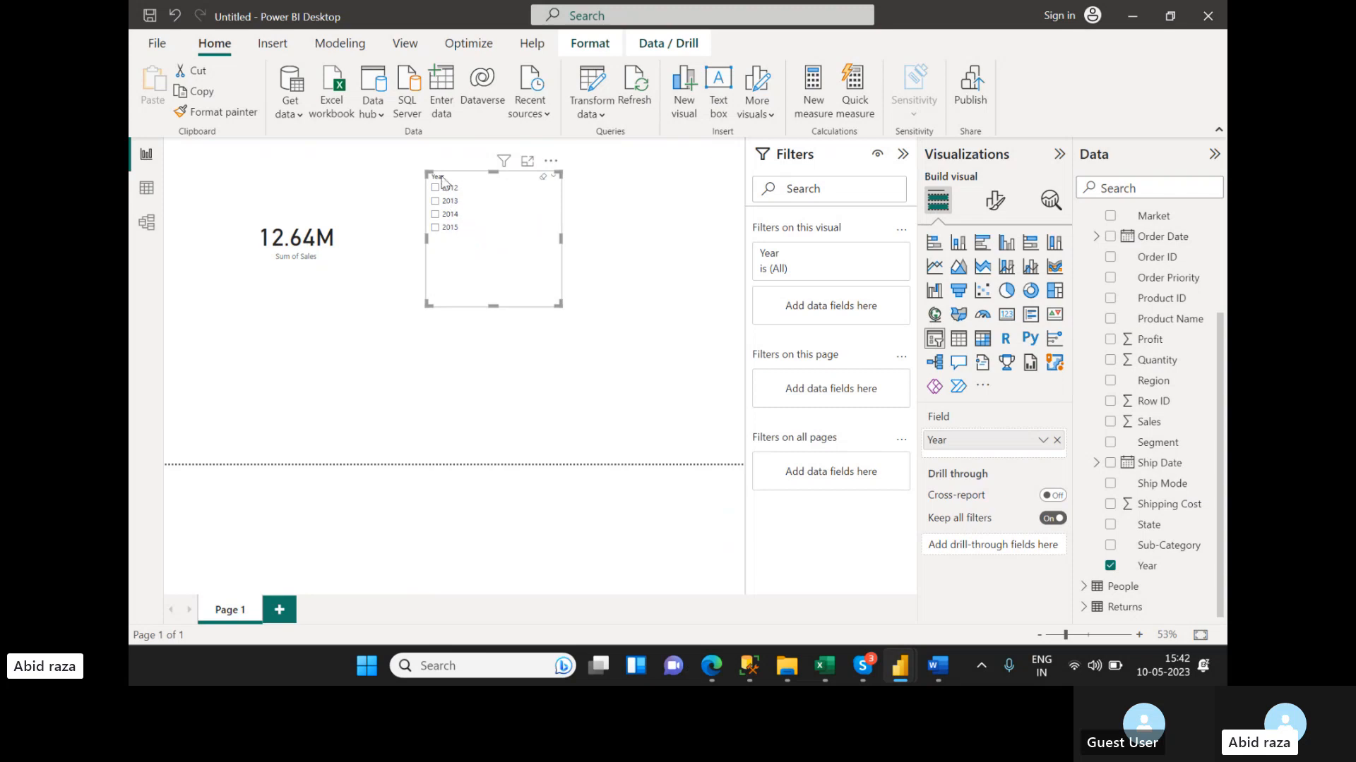
- Set the Year slicer's style to Tile
left_click(994, 204)
left_click(929, 330)
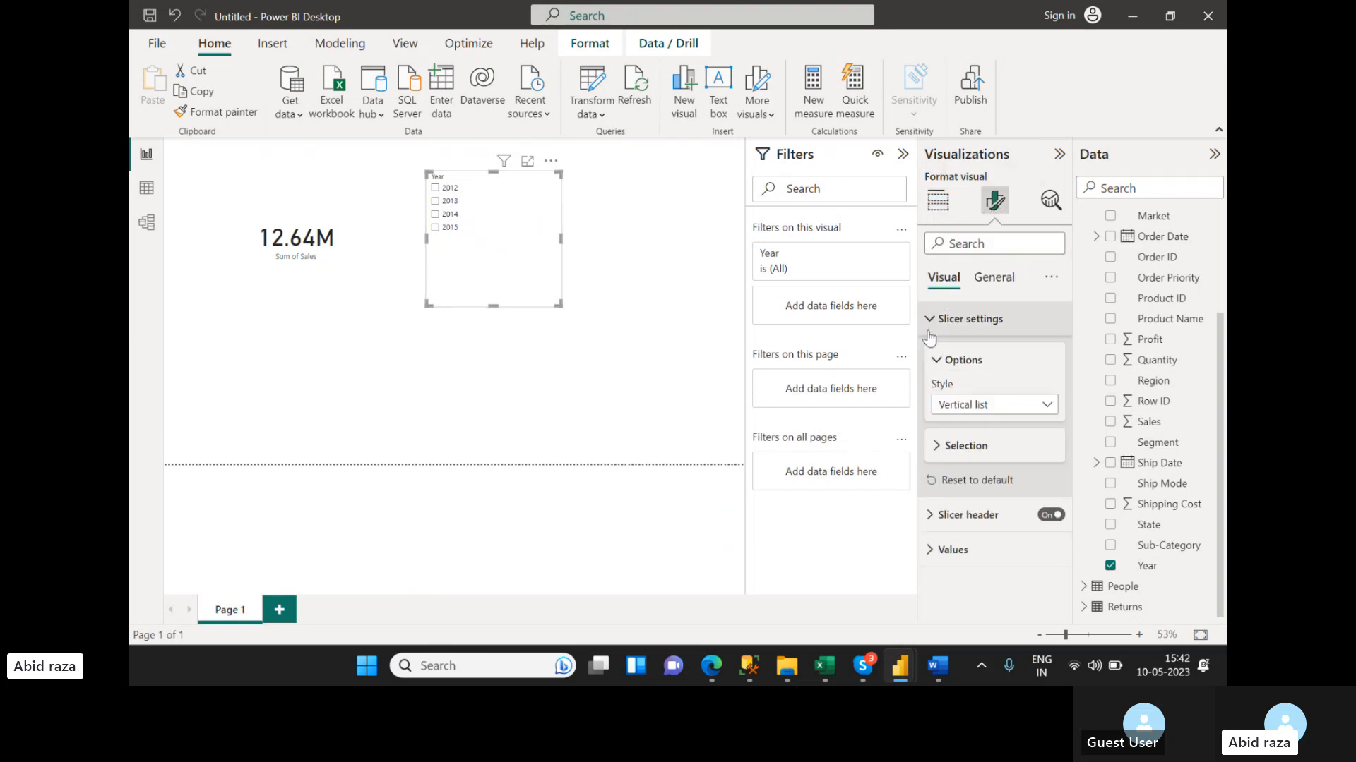
left_click(958, 406)
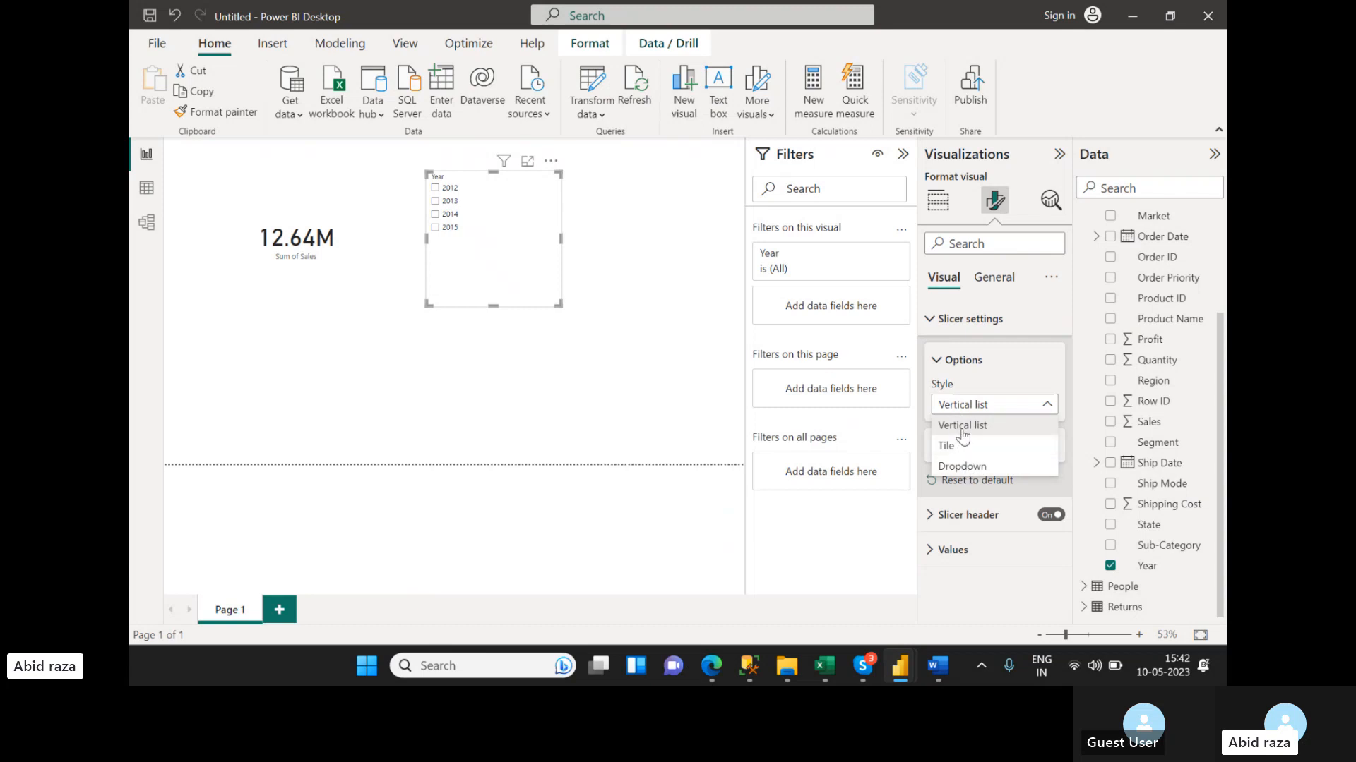
left_click(961, 447)
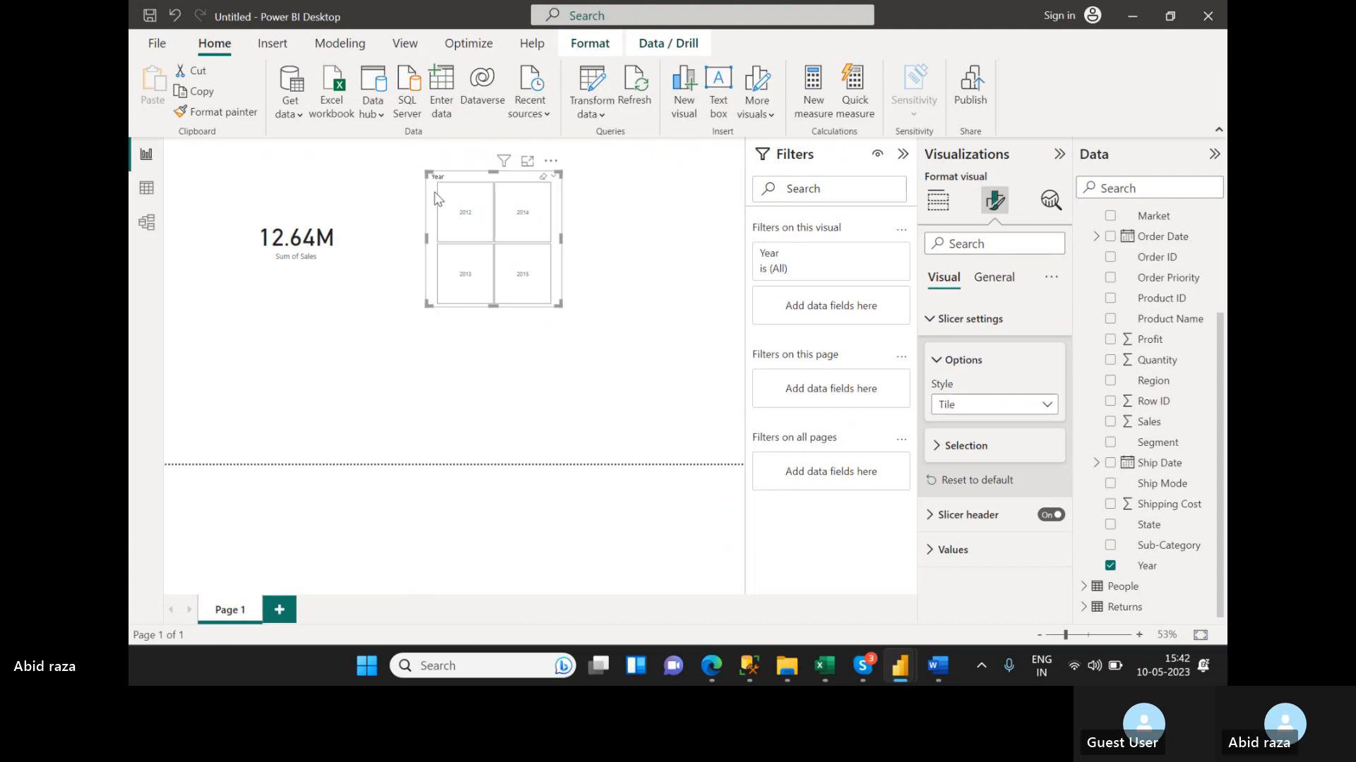
- Stretch the Year slicer into a single row of tiles along the page's top edge and place the Sales card beneath its first tile
left_click_drag(437, 199, 183, 177)
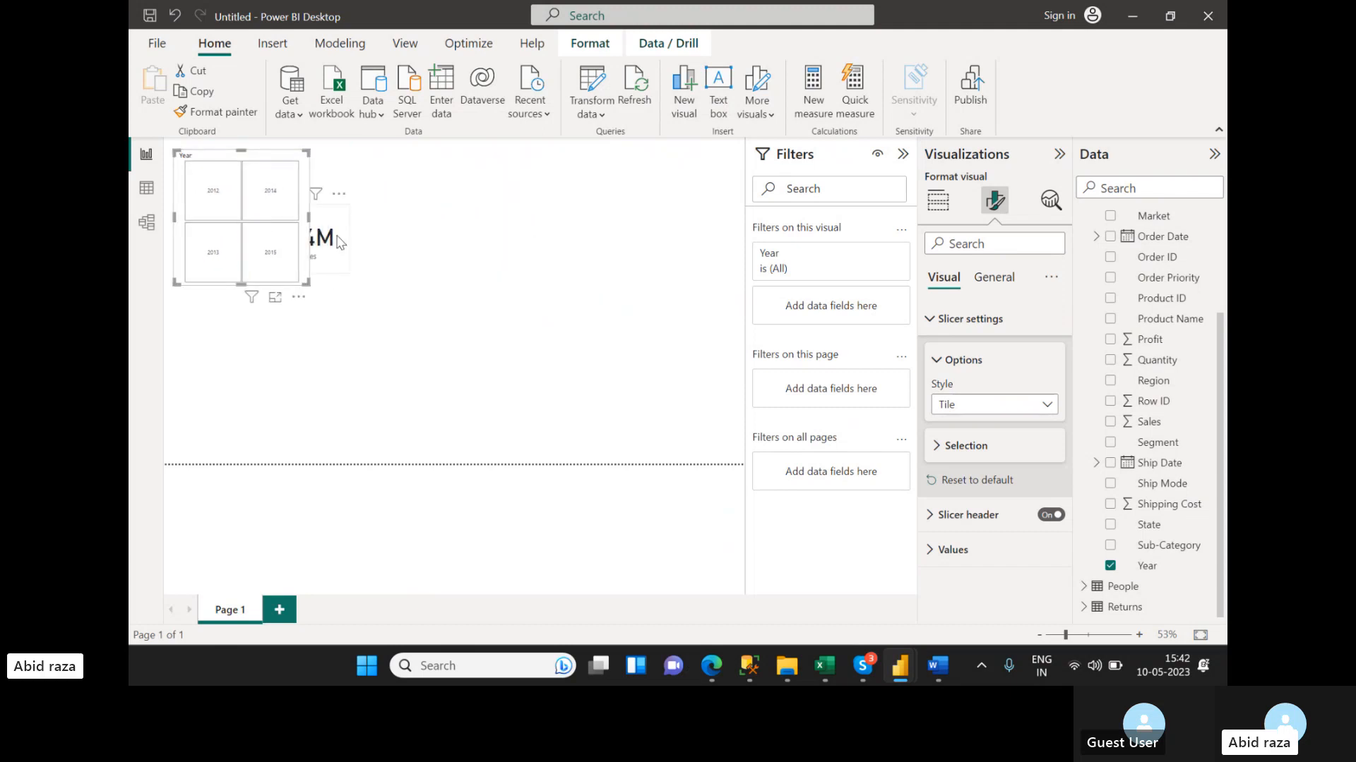
left_click_drag(338, 245, 408, 198)
left_click(271, 274)
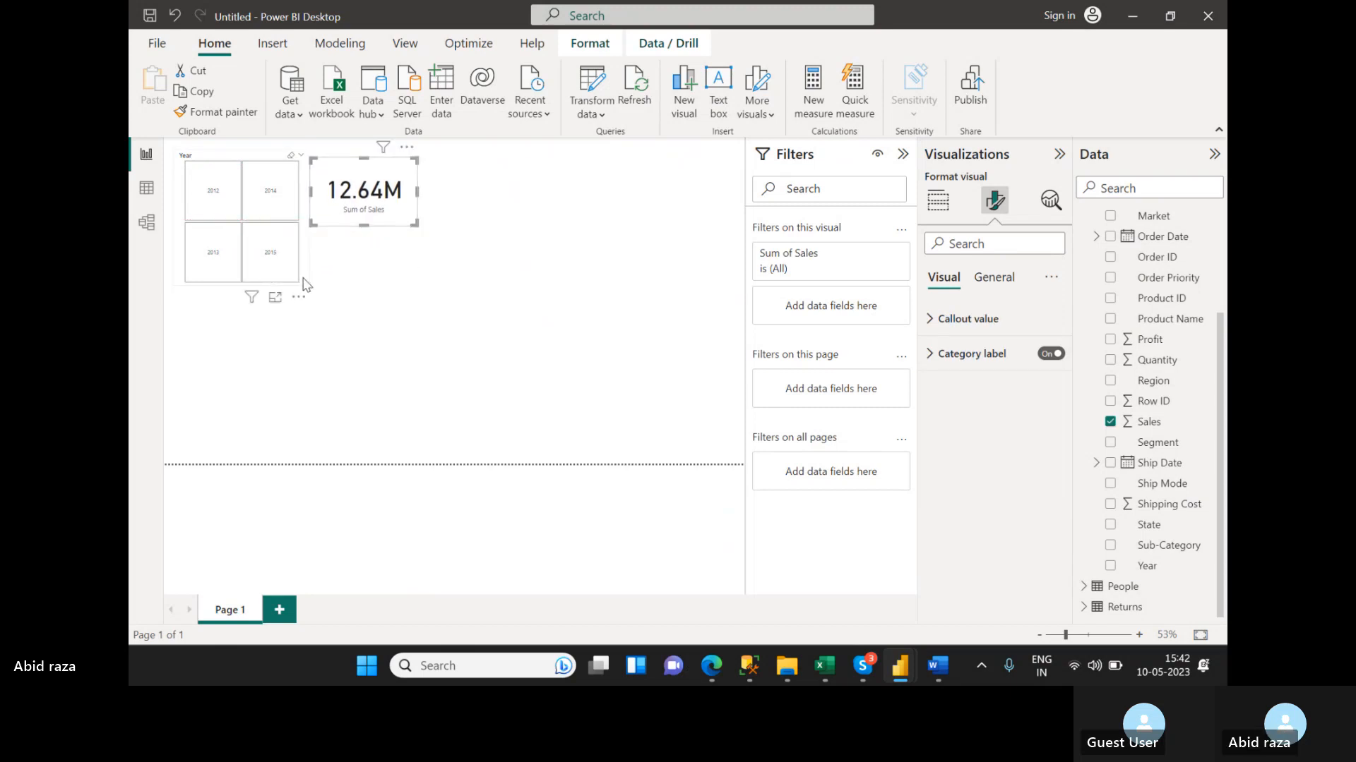
key("ctrl+z")
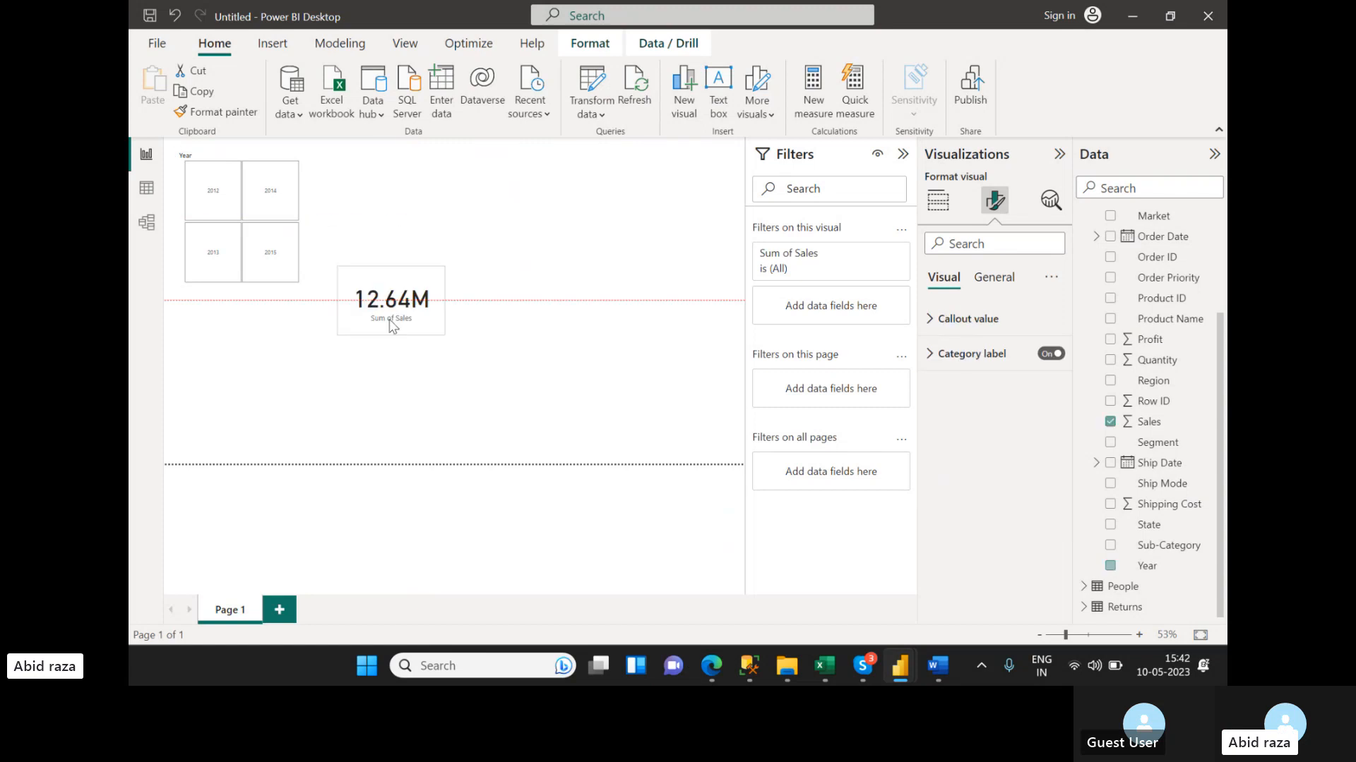
left_click_drag(302, 280, 600, 197)
left_click_drag(335, 337, 174, 249)
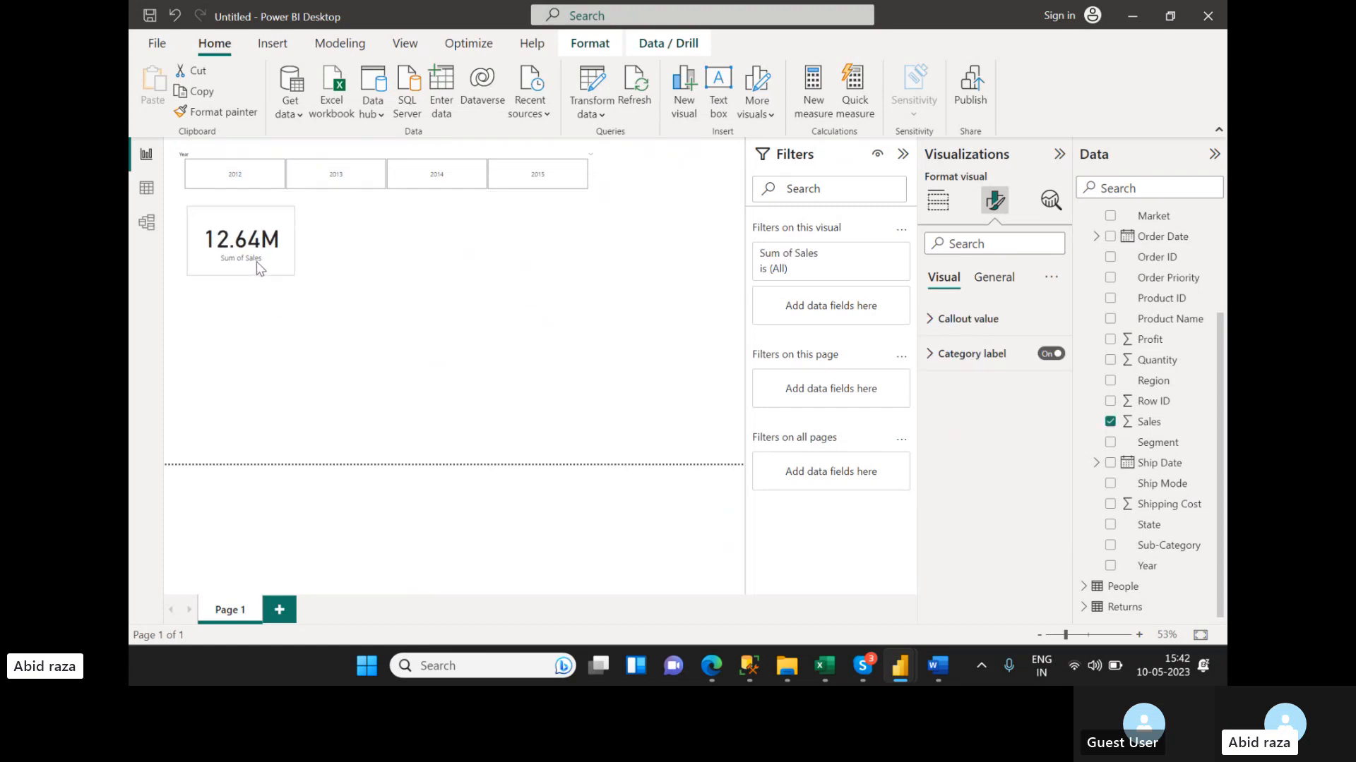
left_click_drag(288, 275, 274, 266)
- Check the Sales card against each Year tile from 2012 to 2015, leaving 2015 selected
left_click(269, 175)
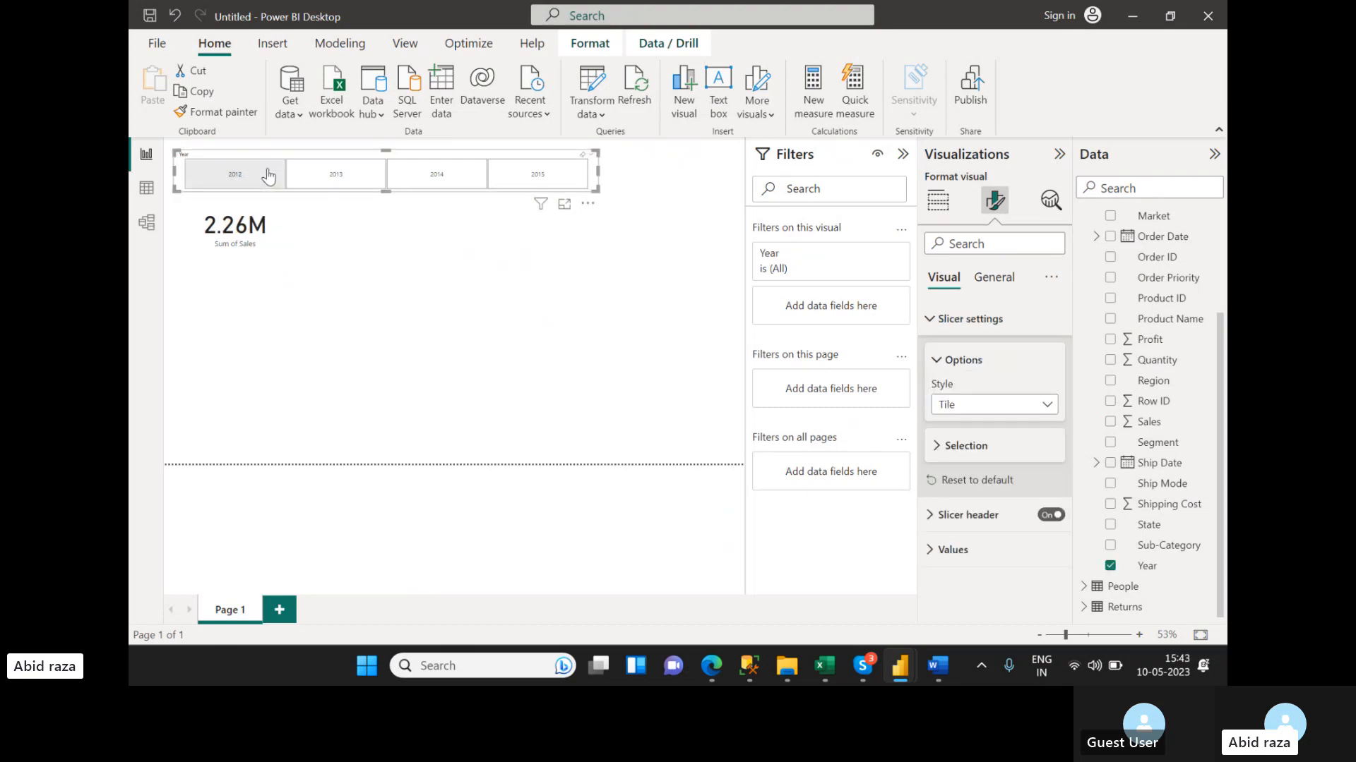
left_click(356, 176)
left_click(437, 176)
left_click(539, 177)
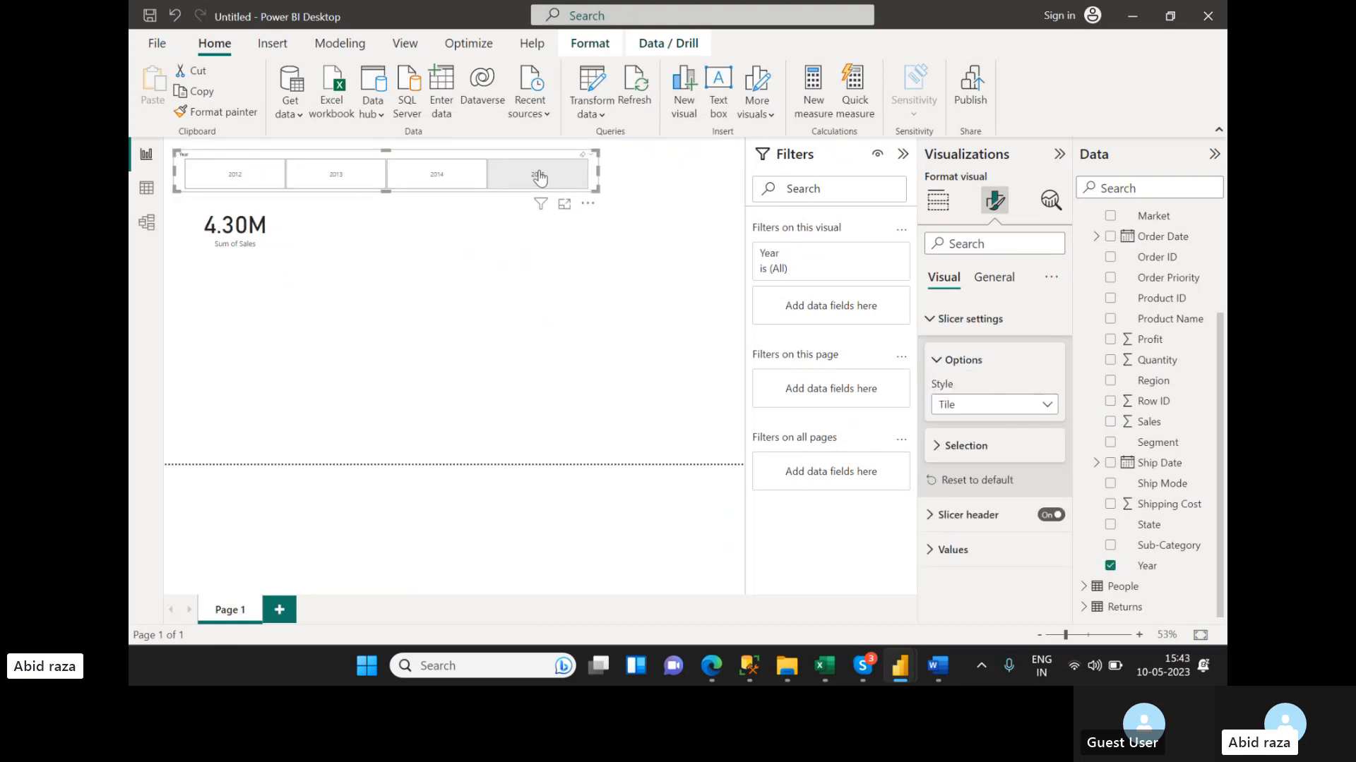
left_click(519, 253)
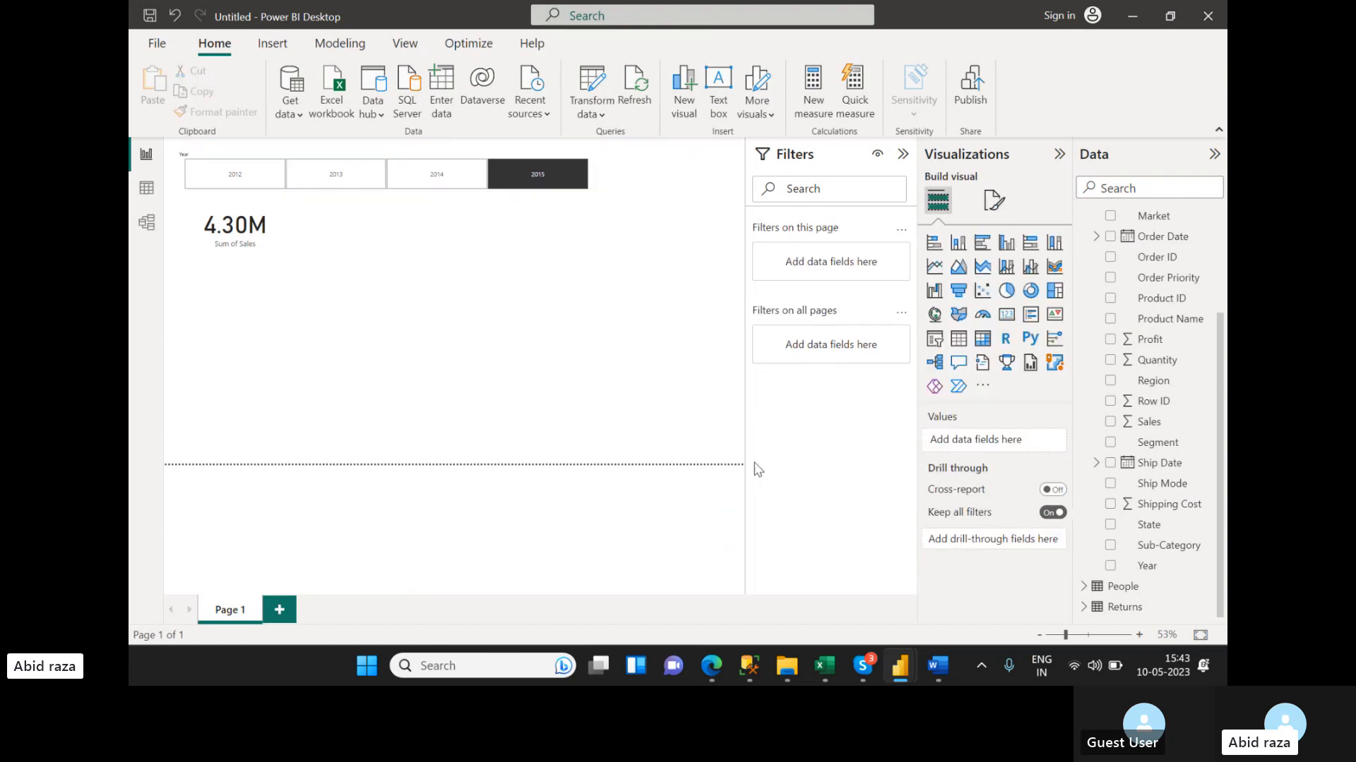
- Switch to the Requirement document in Word and highlight the first question, Total sales, in bright green
left_click(939, 668)
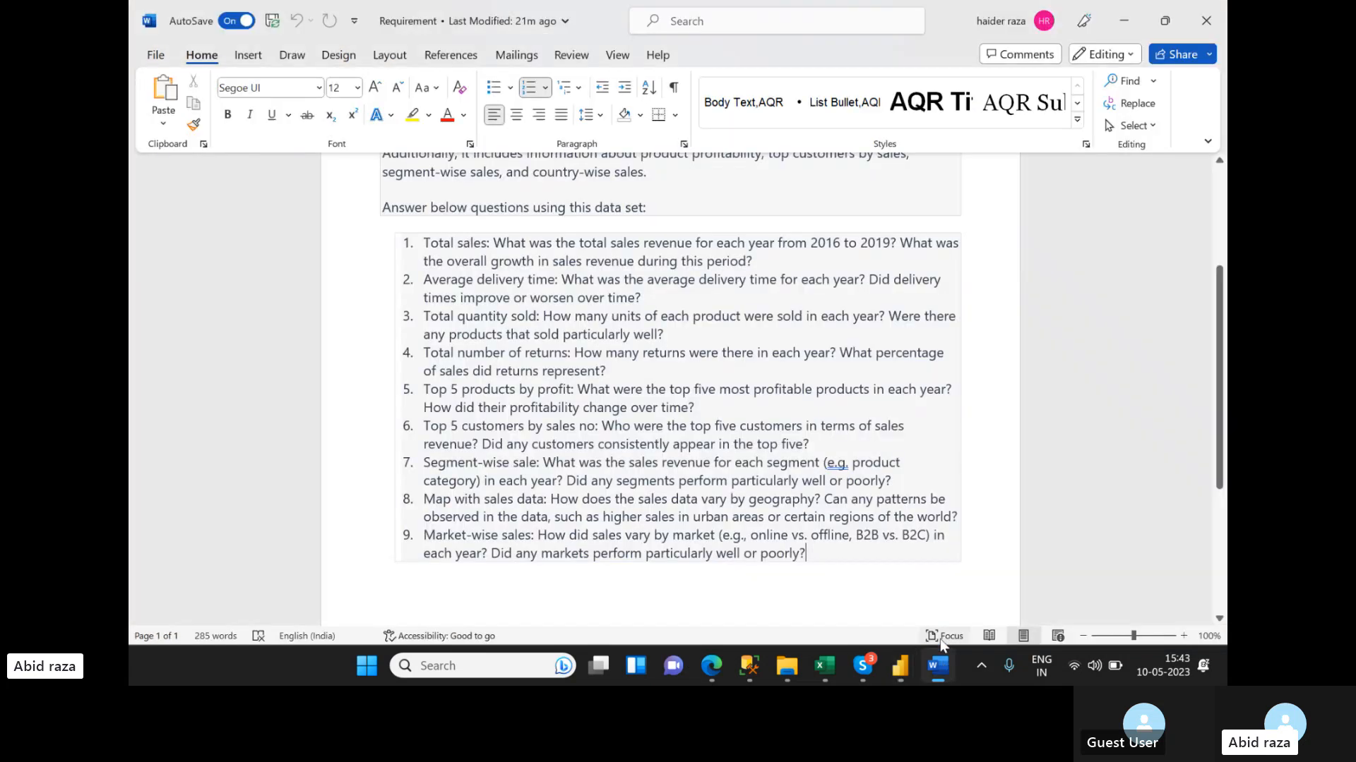
triple_click(427, 245)
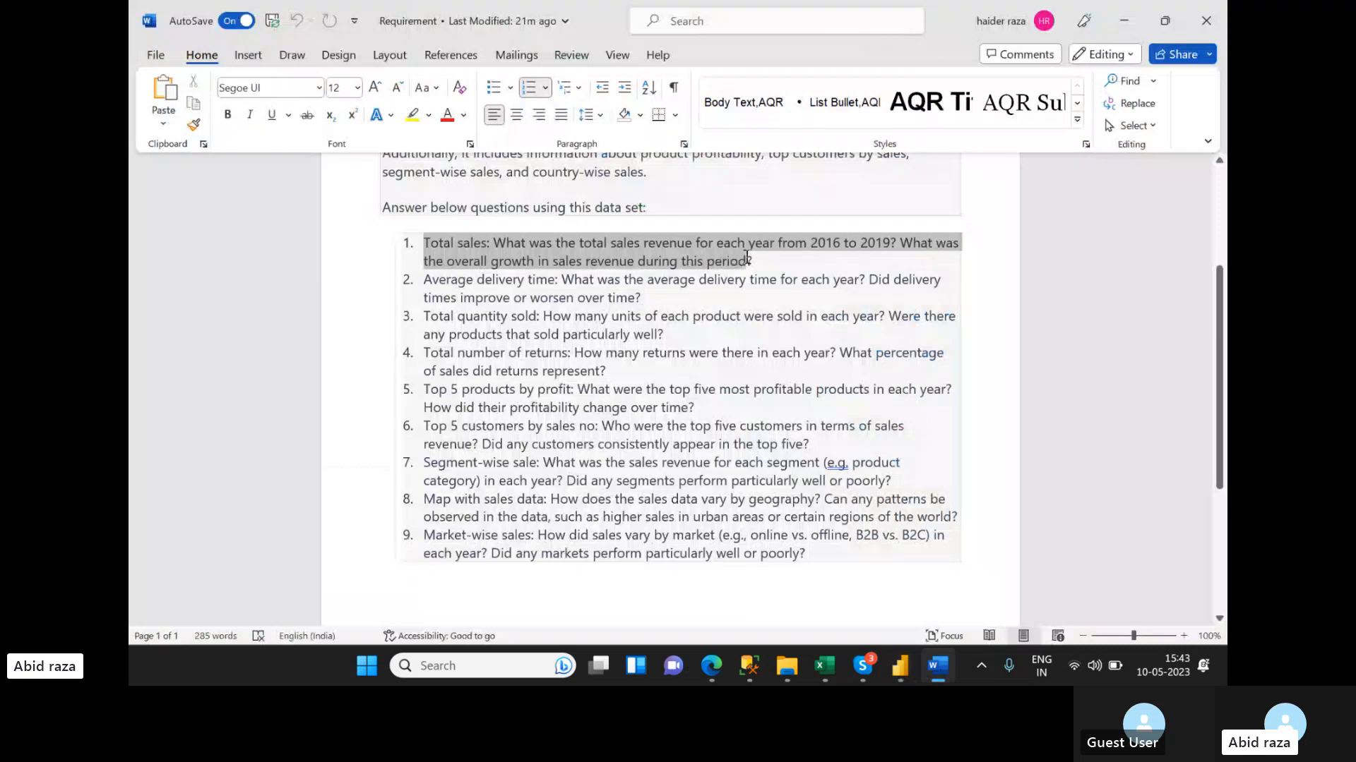
right_click(712, 243)
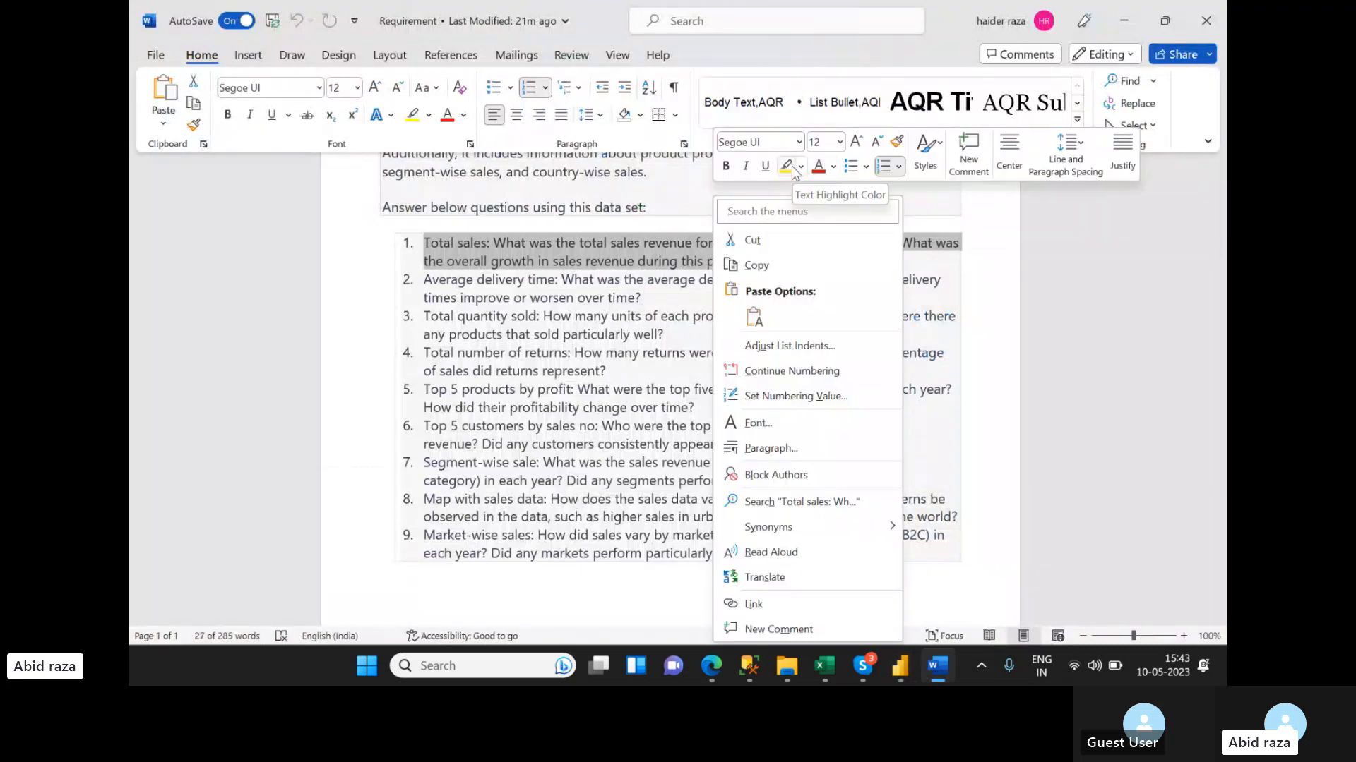
left_click(787, 168)
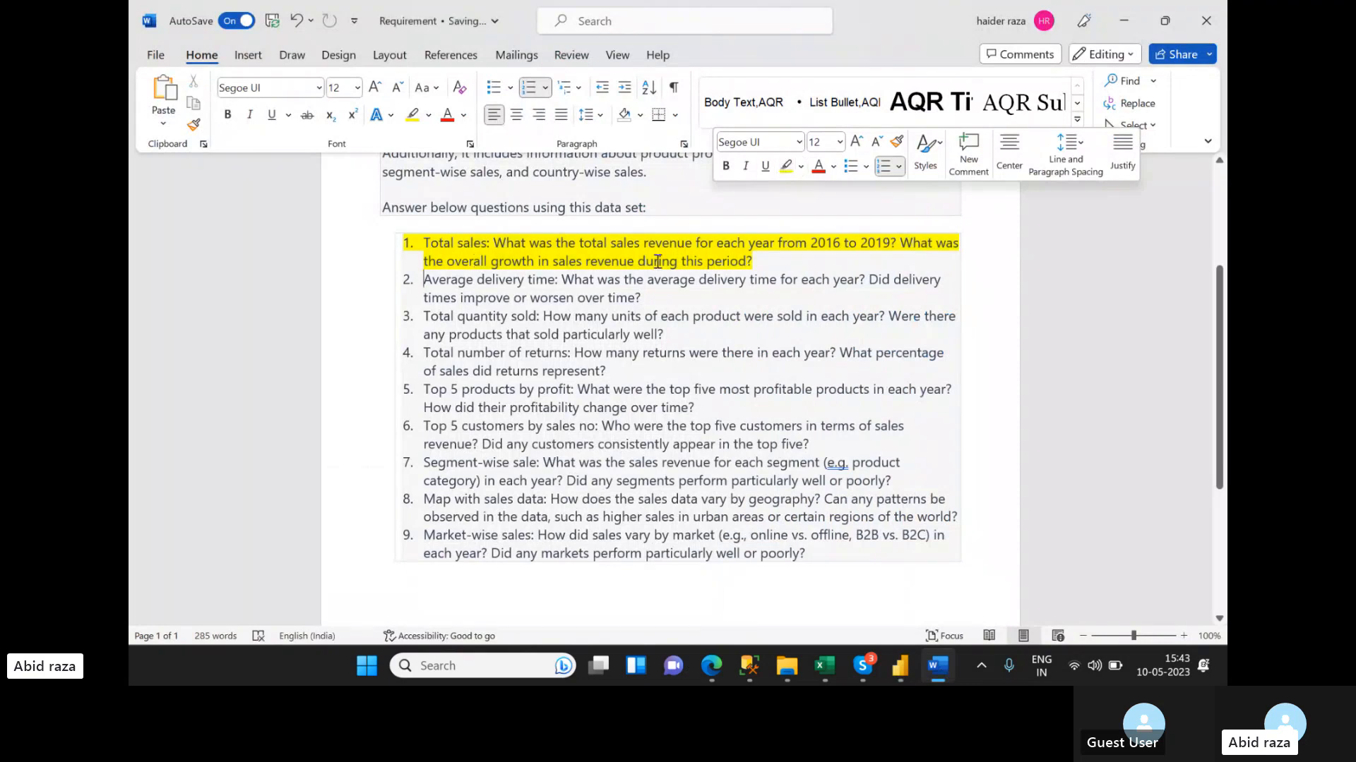
left_click_drag(754, 261, 425, 243)
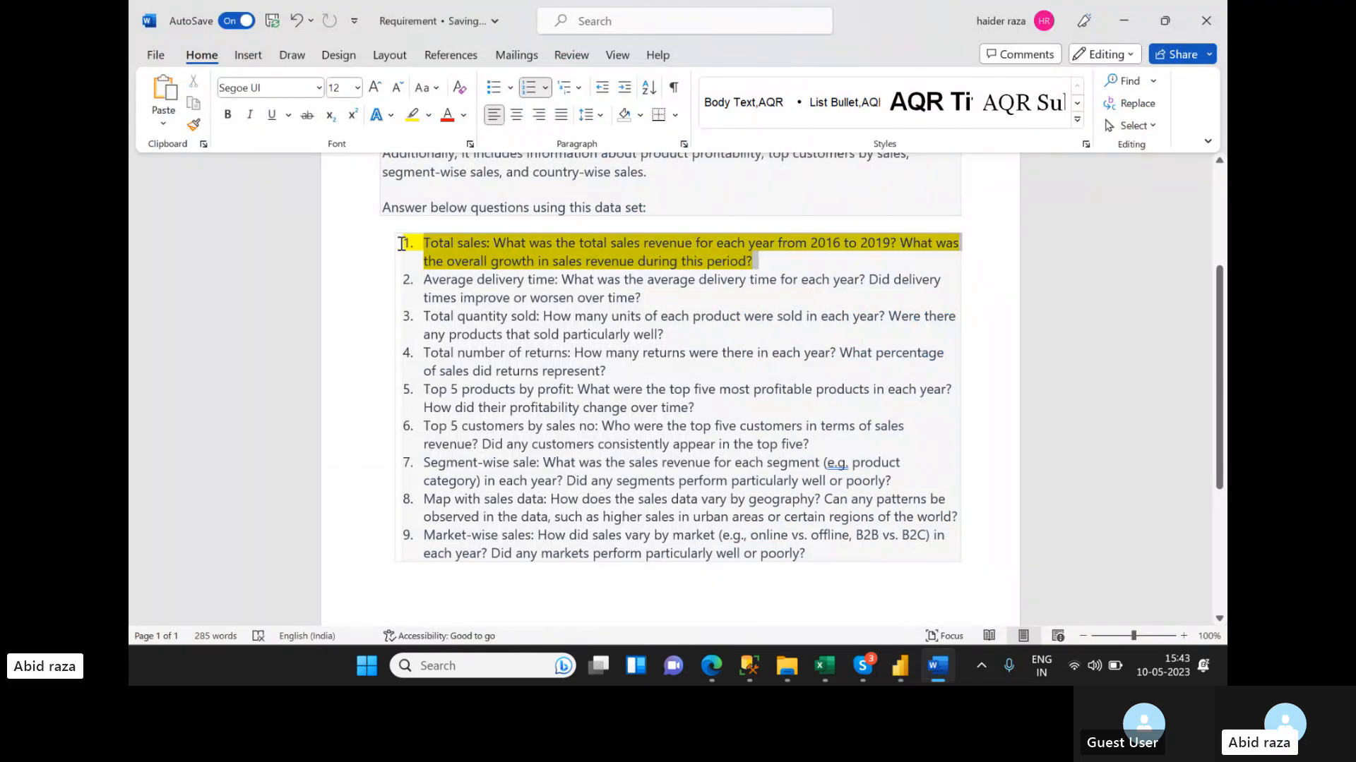
right_click(508, 256)
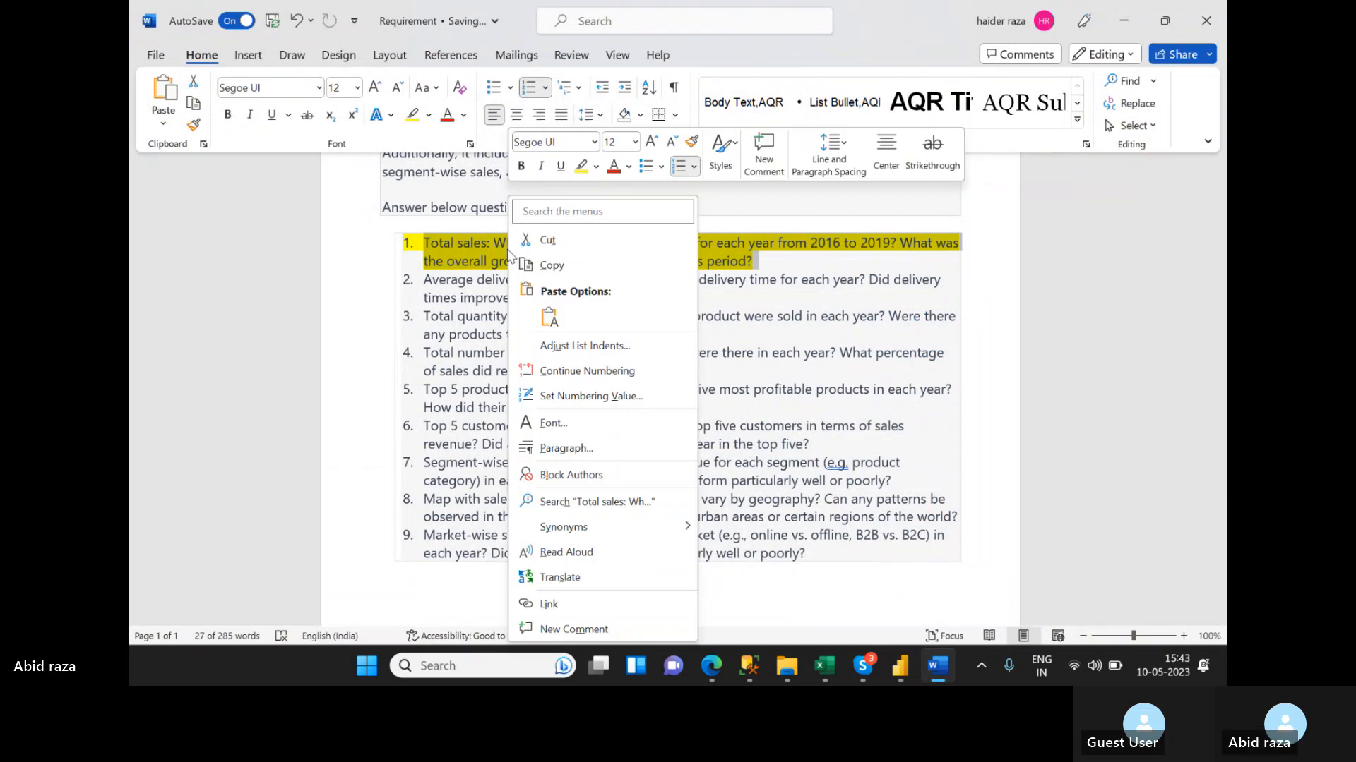
left_click(596, 166)
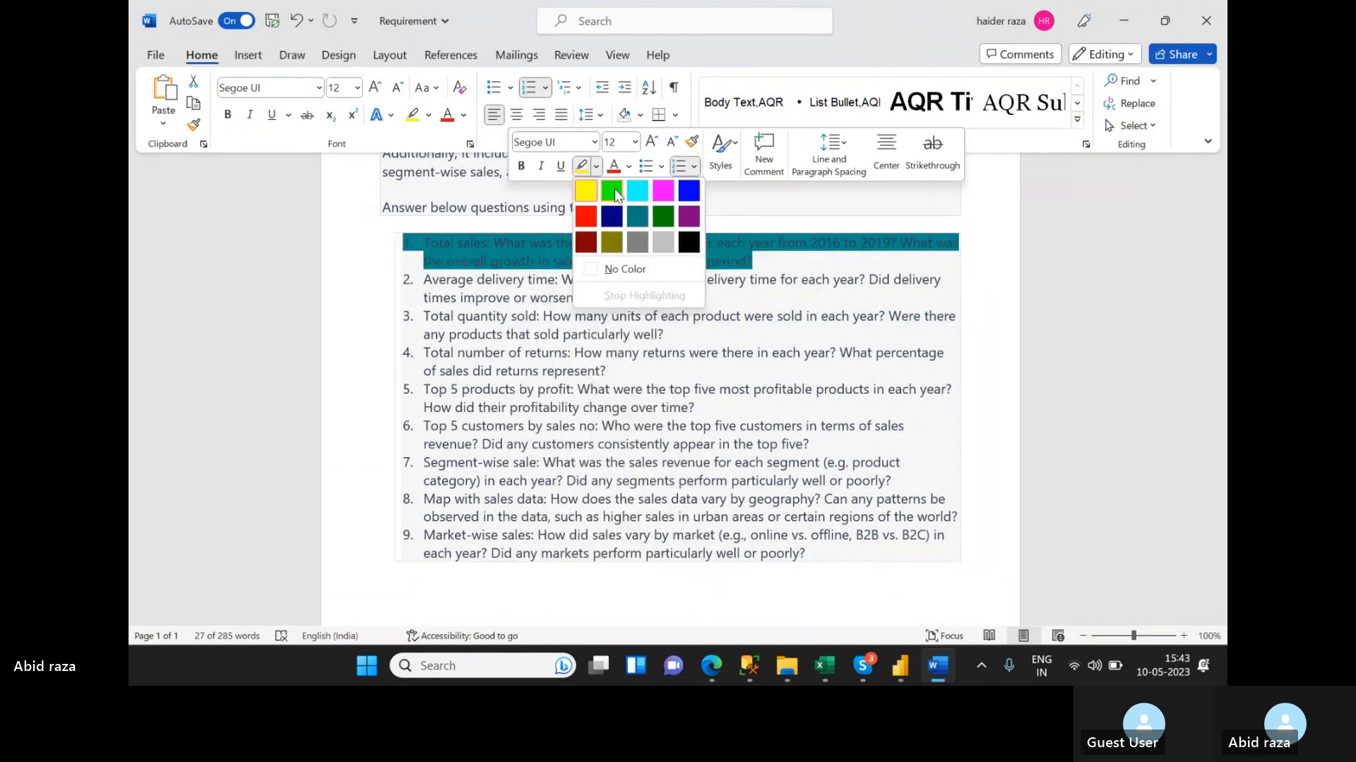
left_click(611, 191)
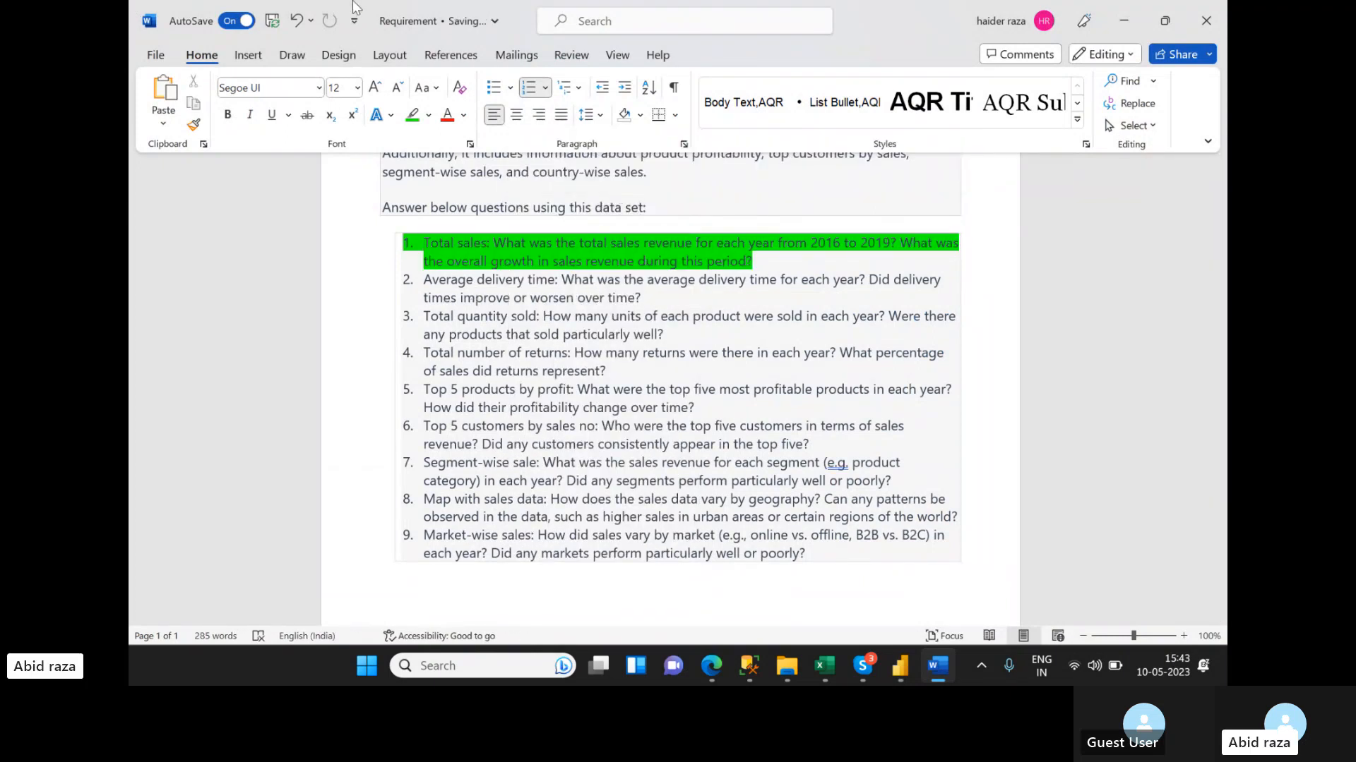
left_click(406, 280)
left_click_drag(406, 281, 533, 291)
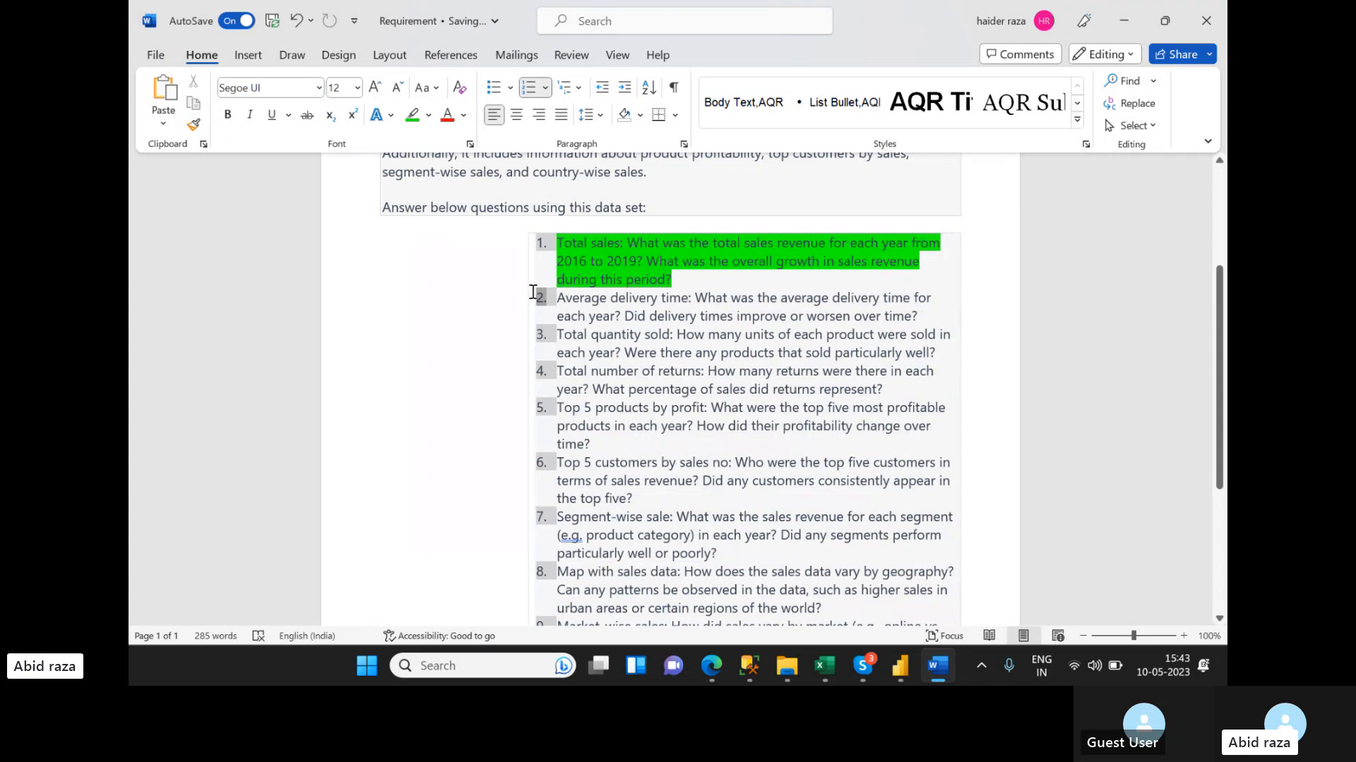
key("ctrl+z")
left_click(512, 286)
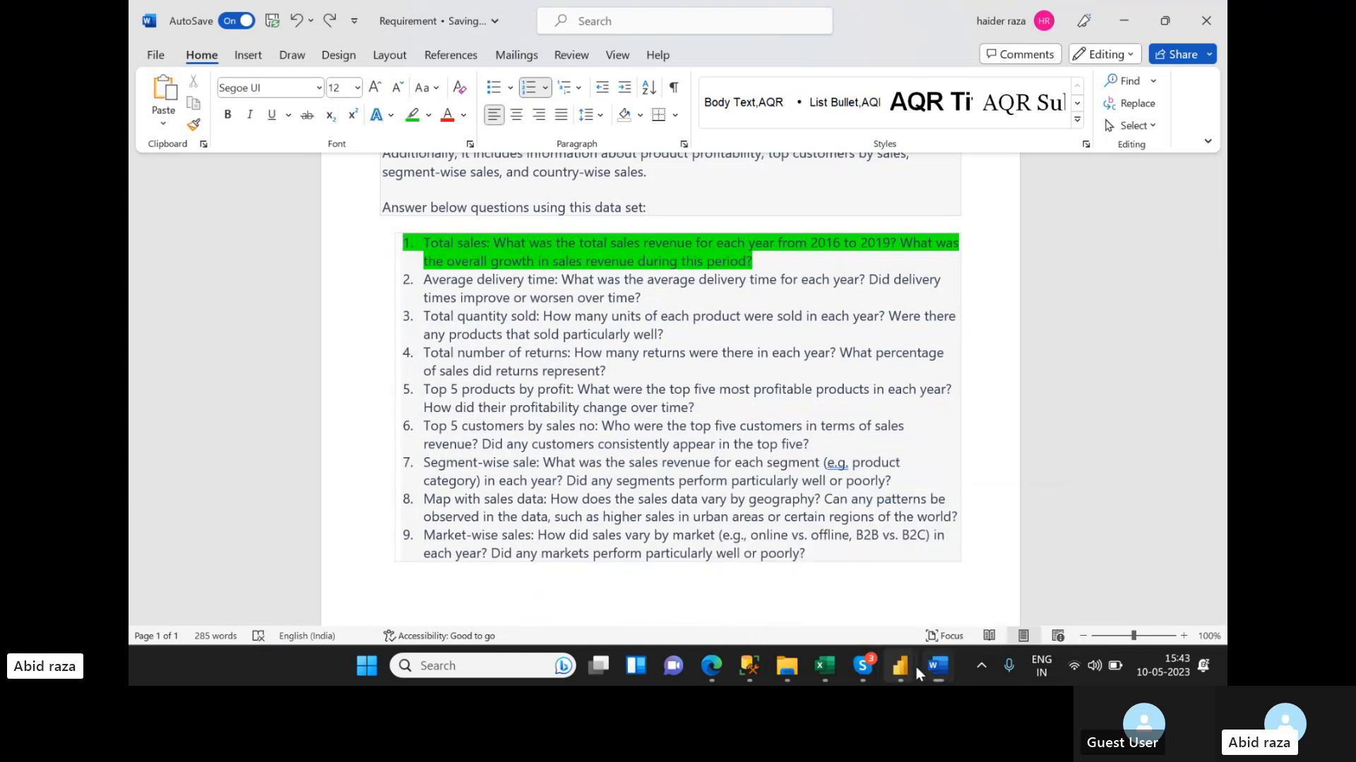
- Switch back to Power BI and examine the Orders table's data, especially the Order Date and Ship Date columns
mouse_move(917, 667)
left_click(996, 582)
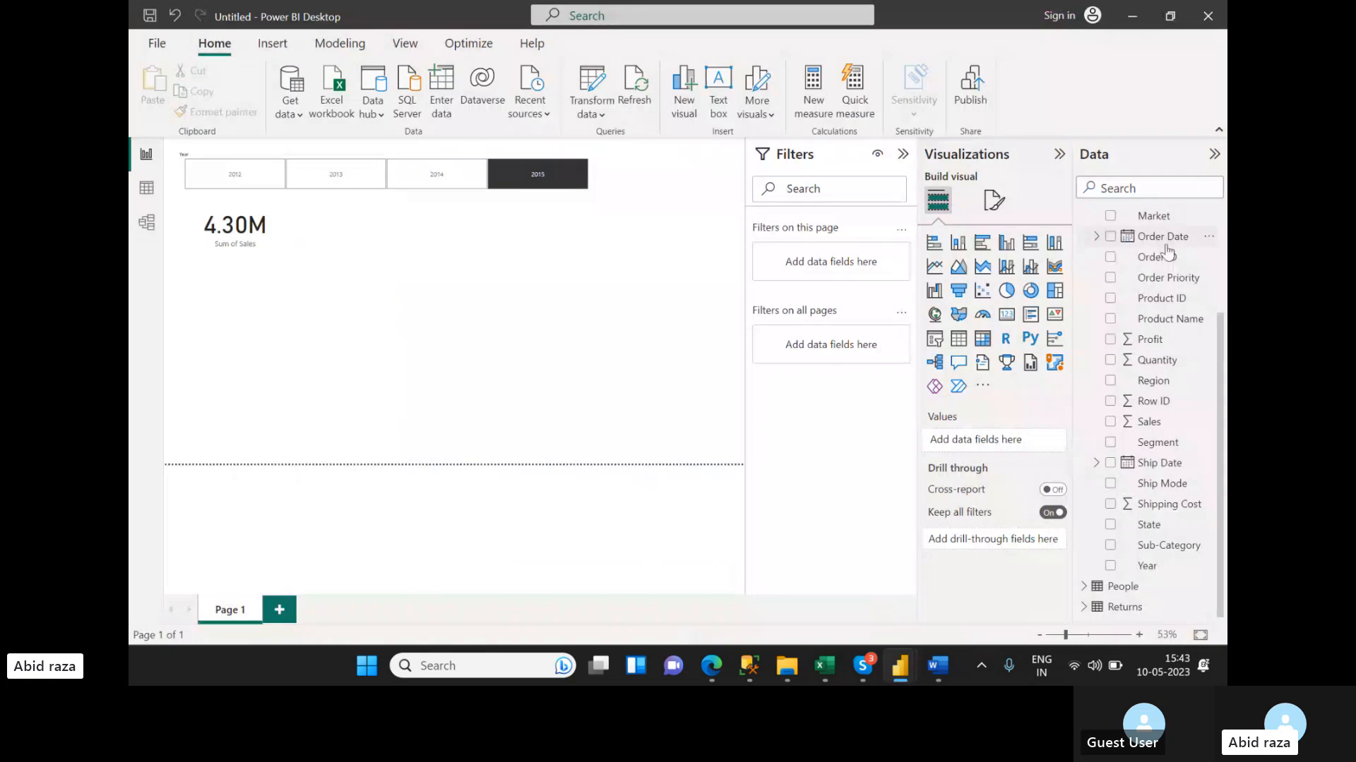
scroll(1168, 254, "up", 5)
left_click(137, 191)
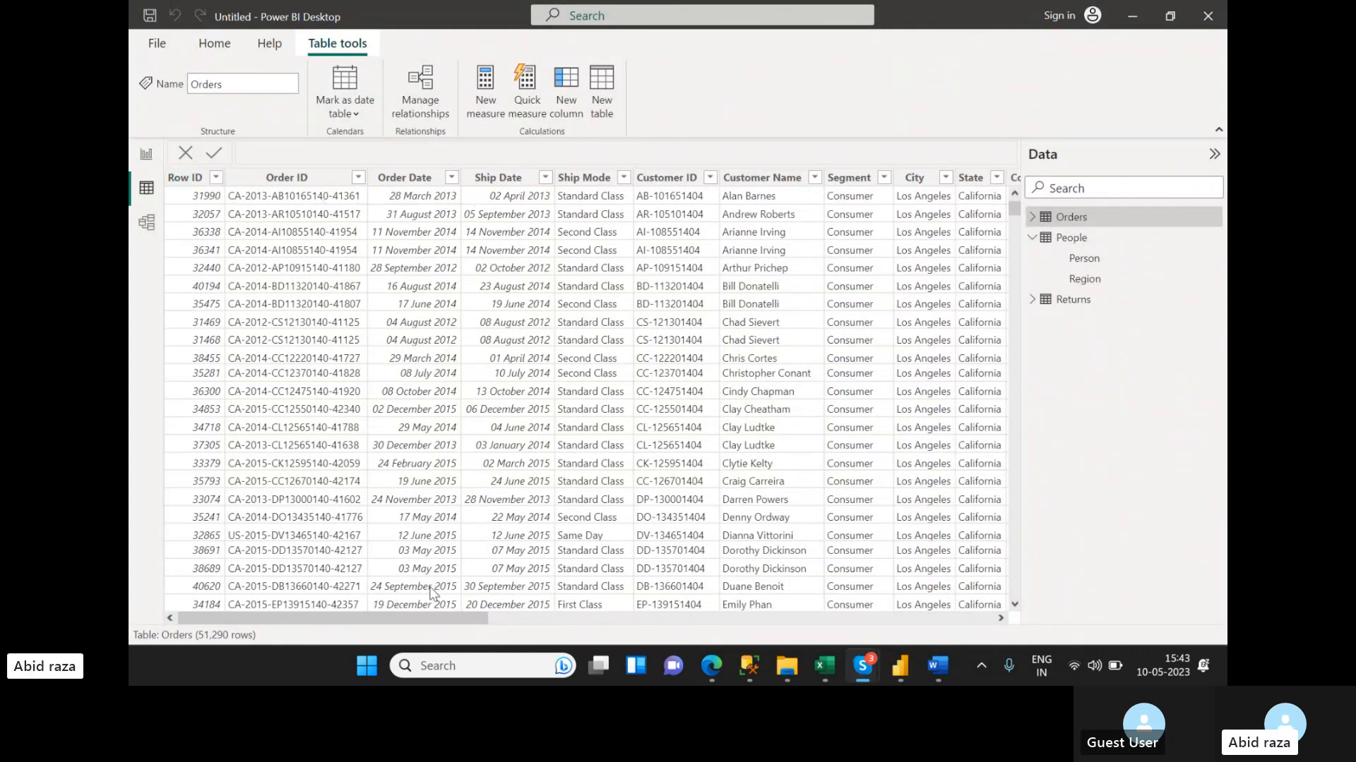
left_click_drag(437, 616, 968, 653)
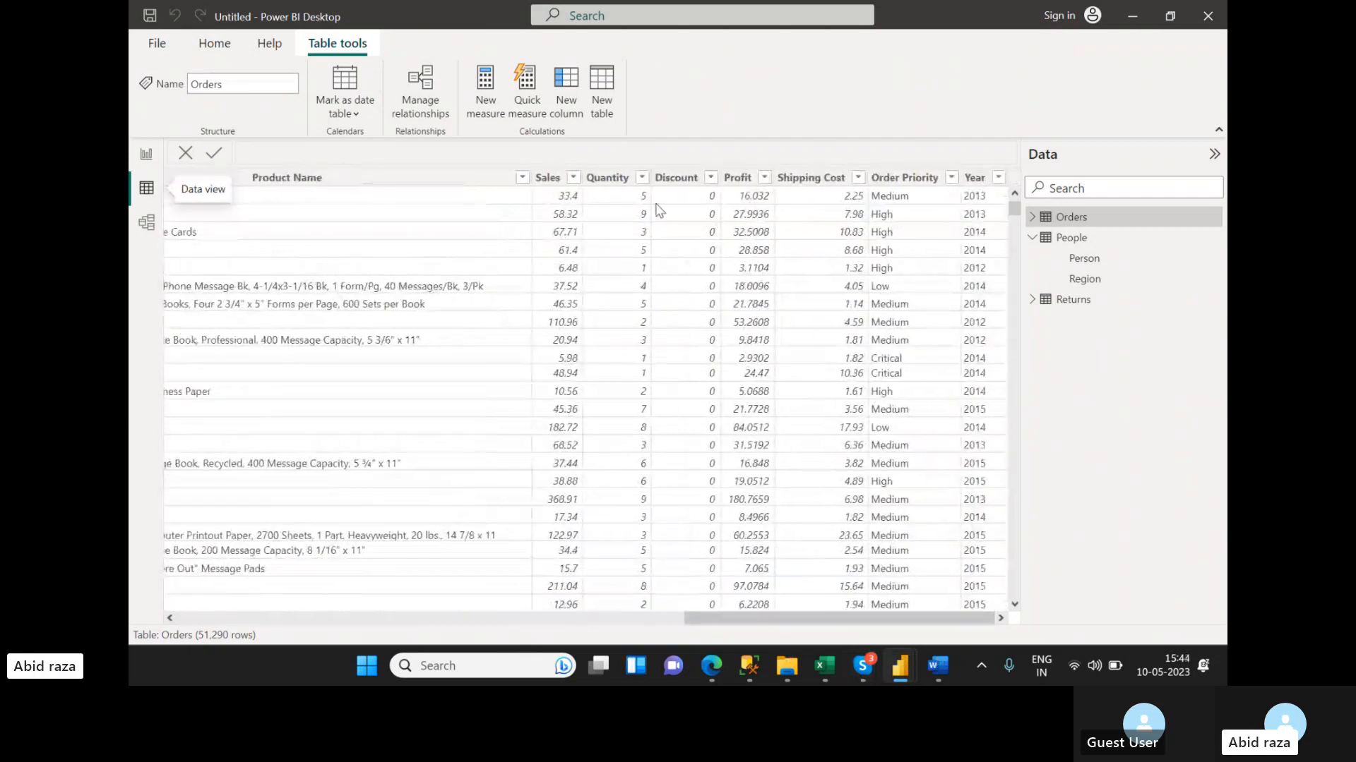
left_click_drag(737, 627, 212, 624)
left_click(421, 182)
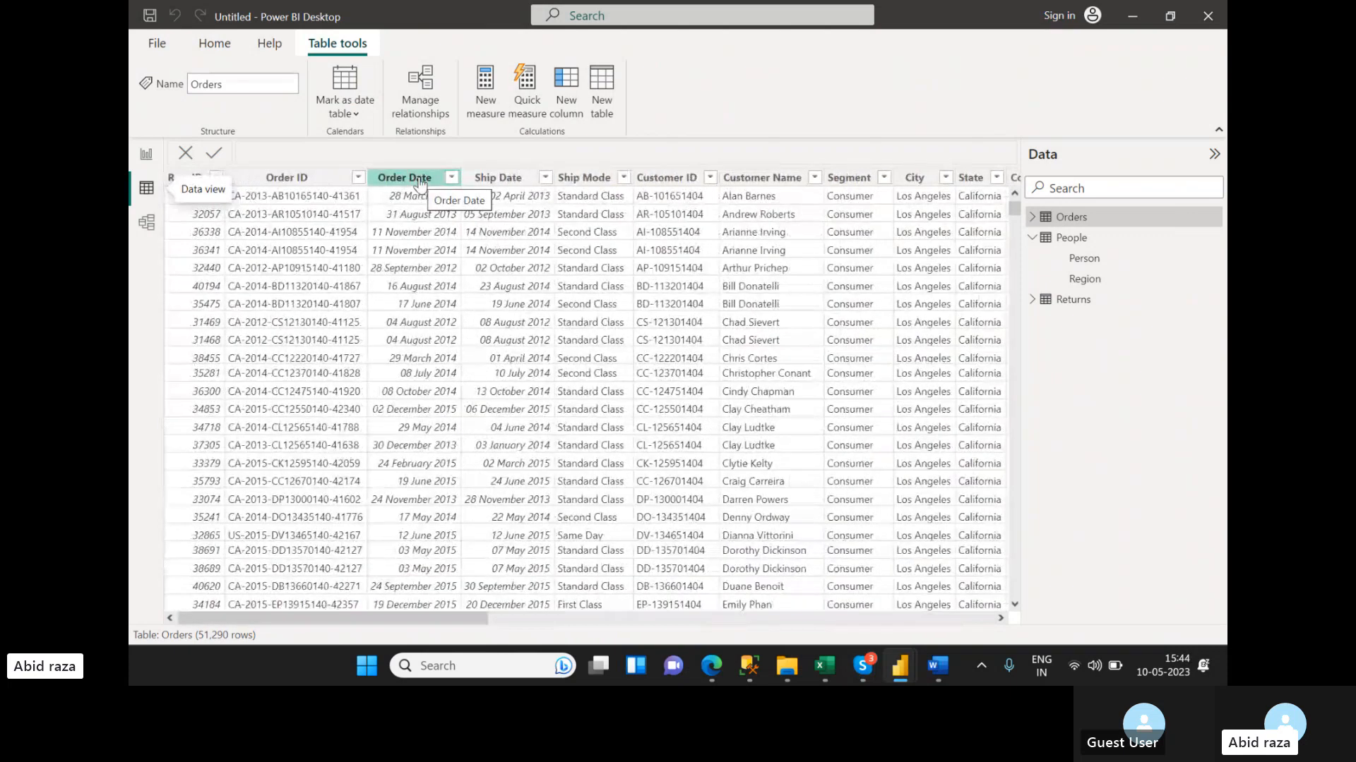
left_click(500, 178)
left_click(424, 185)
left_click(494, 186)
left_click(434, 186)
left_click(480, 188)
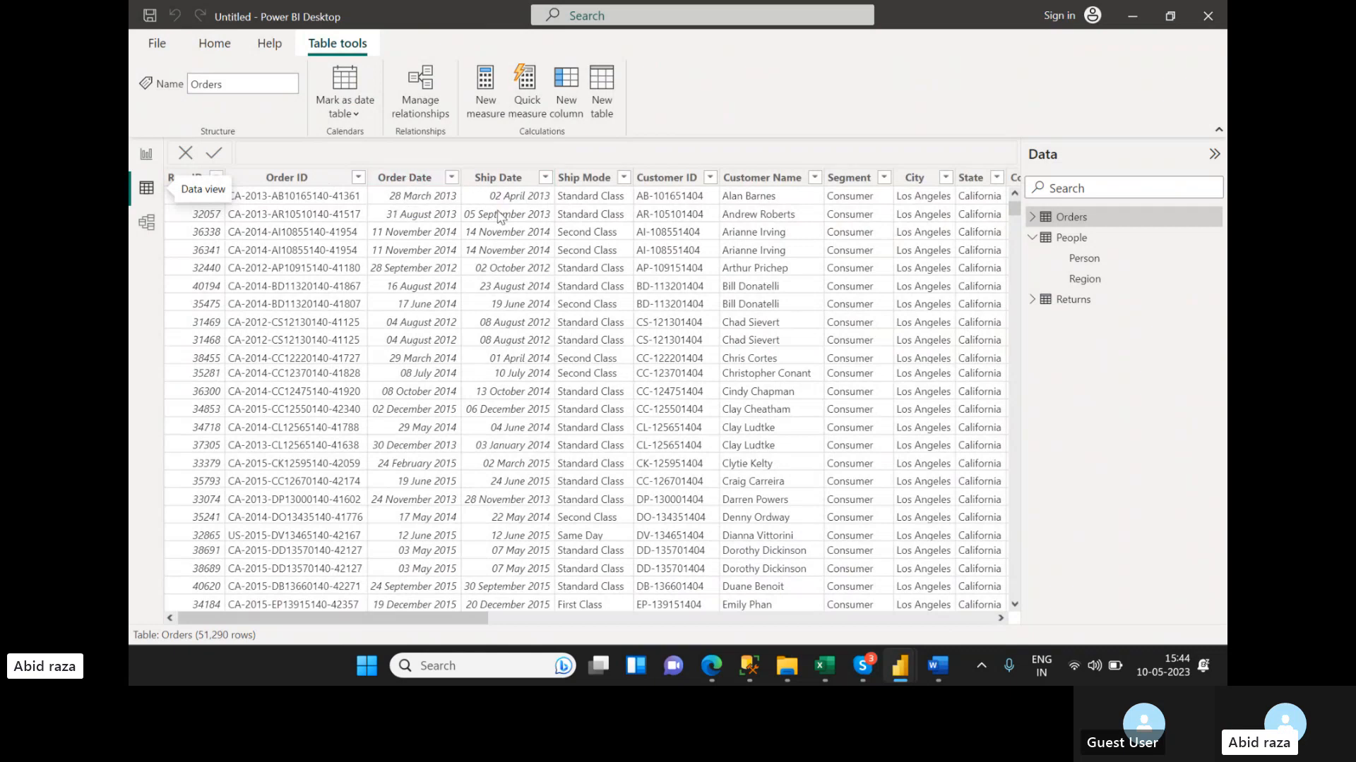
- Return to the report and start a new calculated column in the Orders table named DELIVARY TIME
left_click(146, 154)
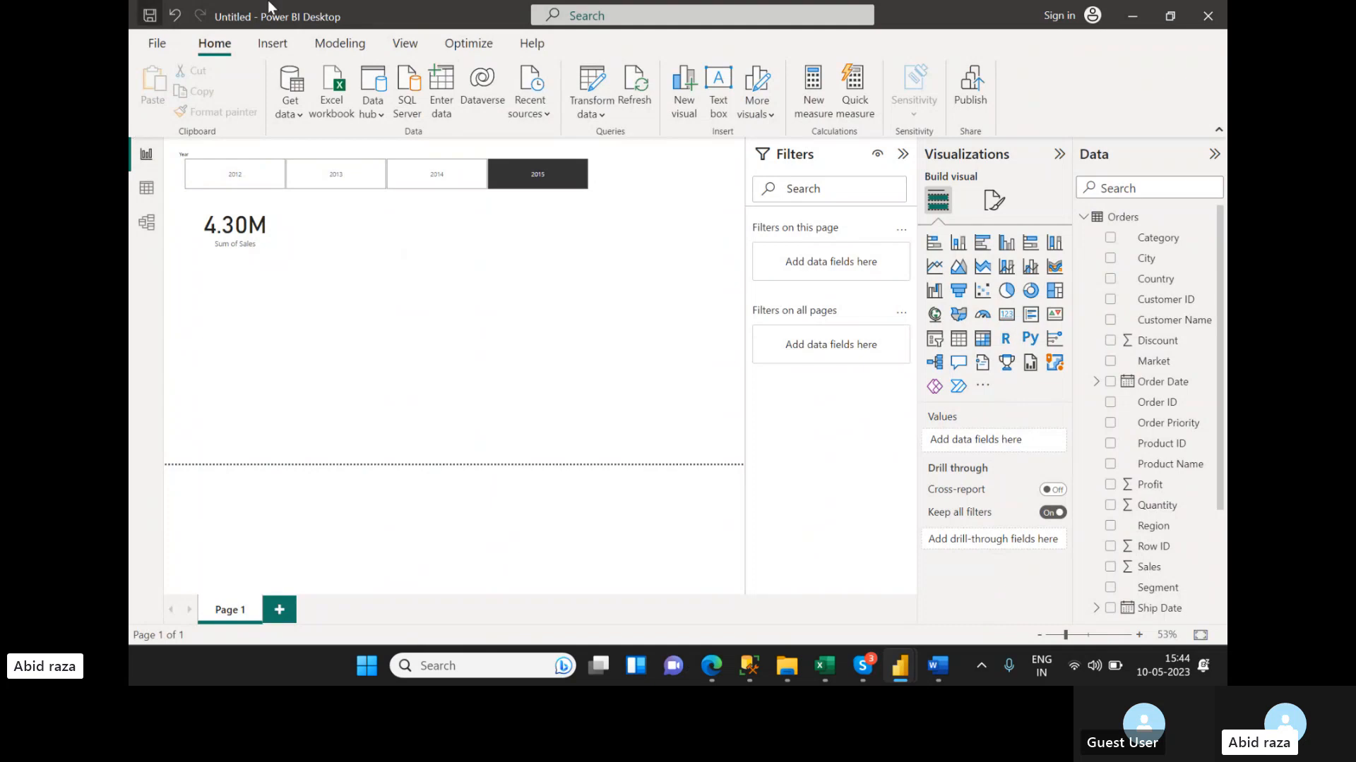
left_click(1117, 221)
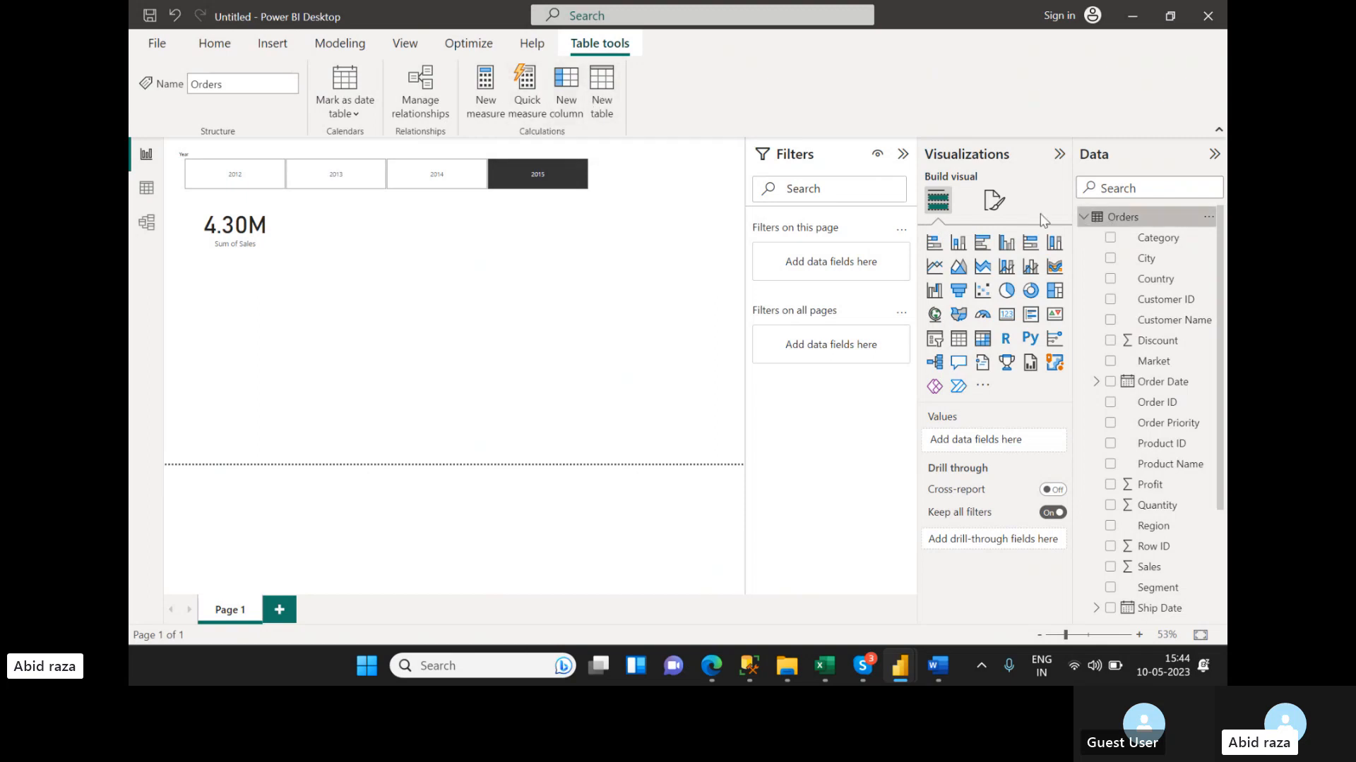
left_click(567, 106)
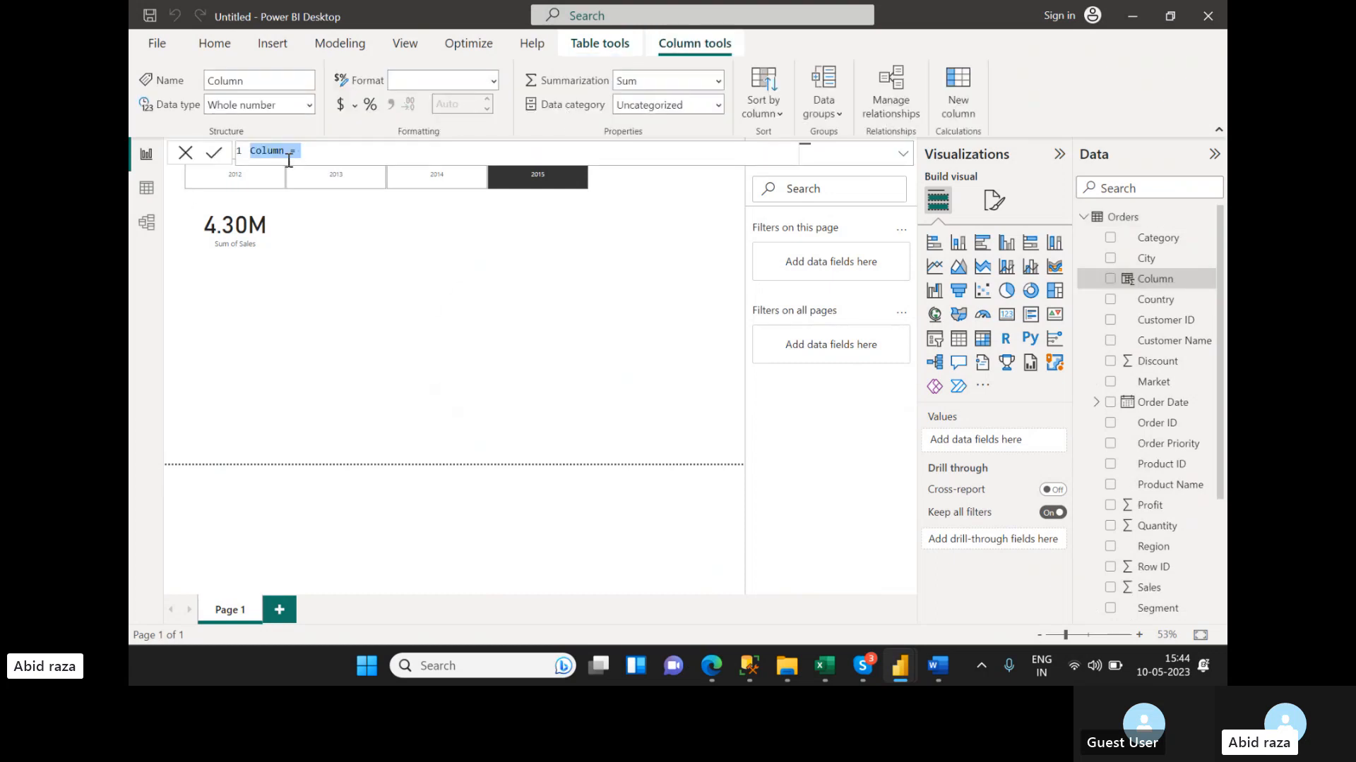
left_click(286, 151)
left_click_drag(286, 152, 235, 156)
type("AVG")
type("DELIVARY ")
type("TIME")
key("Right")
key("Right")
key("Right")
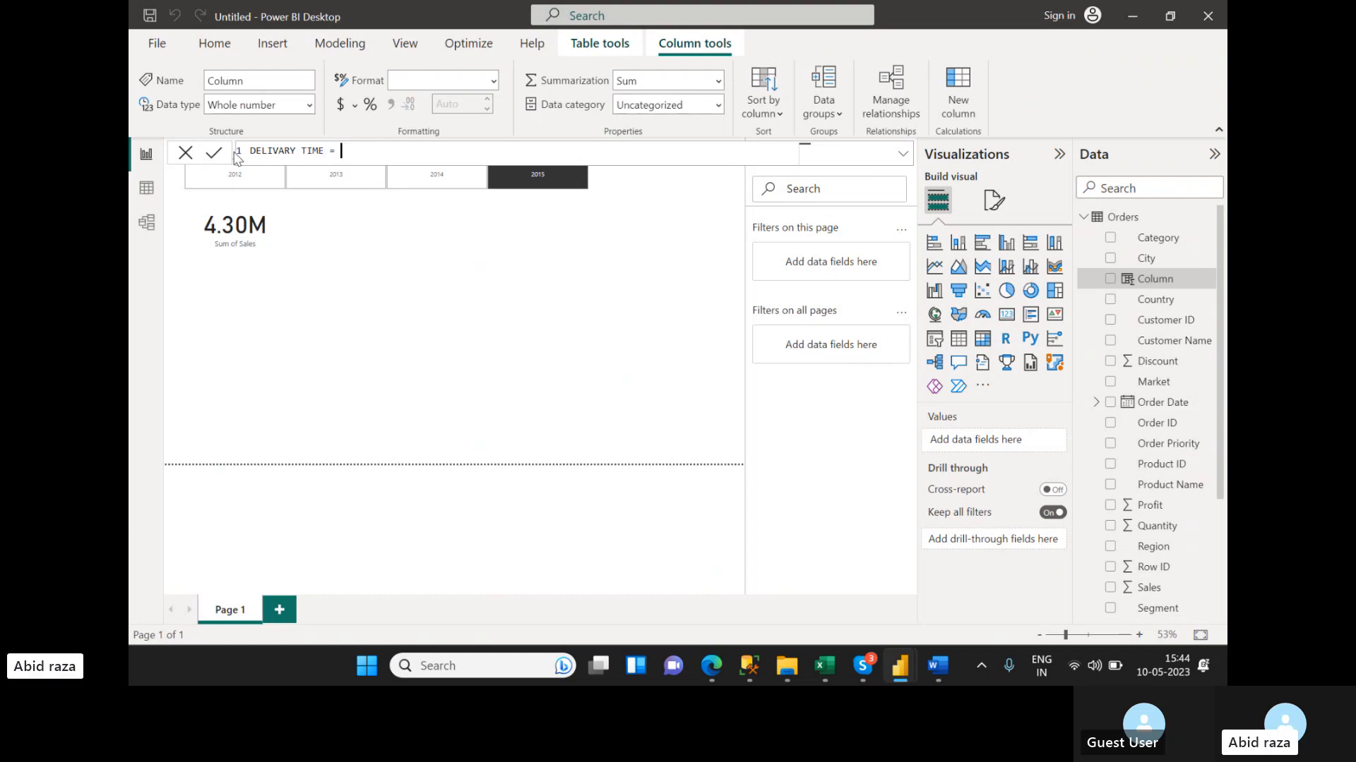
- Begin the DELIVARY TIME formula with the DATEDIFF function, using Orders[Order Date] as its first date
type("DAST")
key("BackSpace")
key("BackSpace")
type("TE")
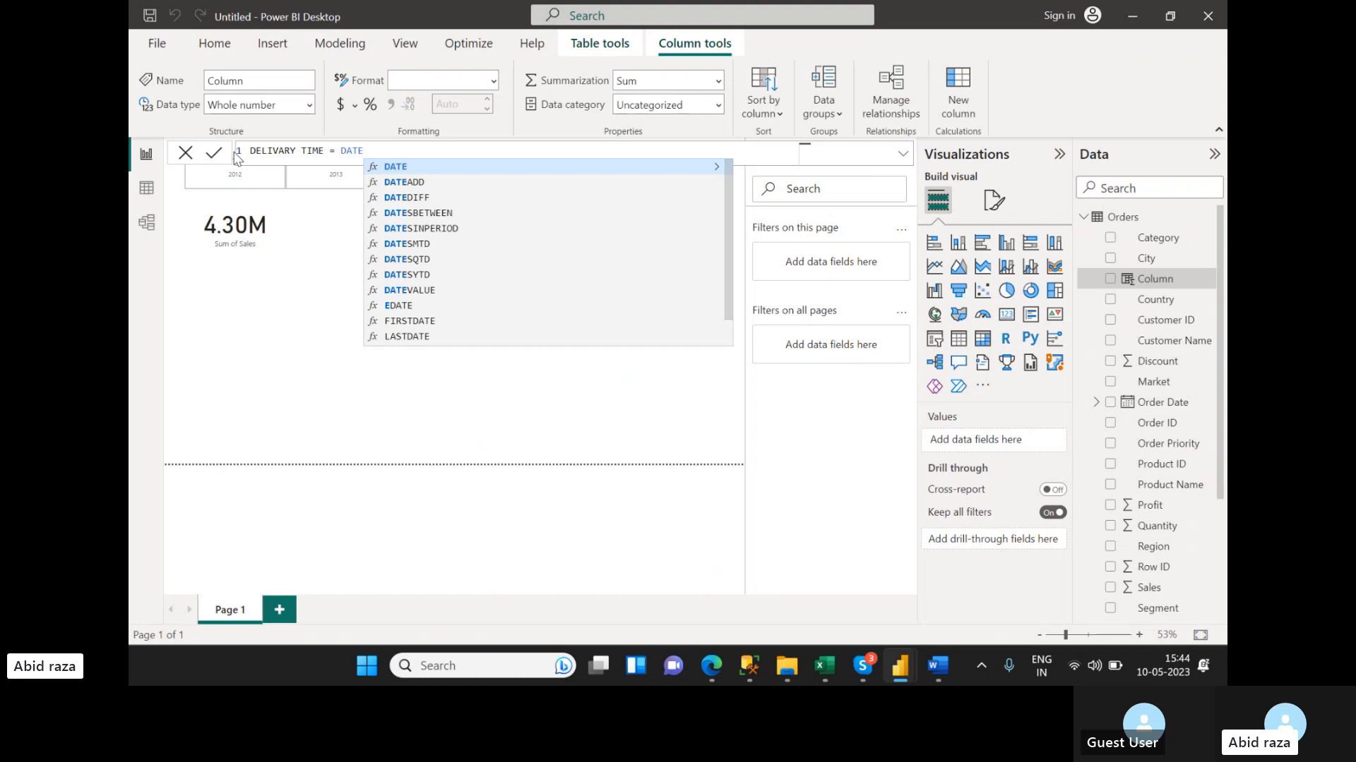
left_click(396, 197)
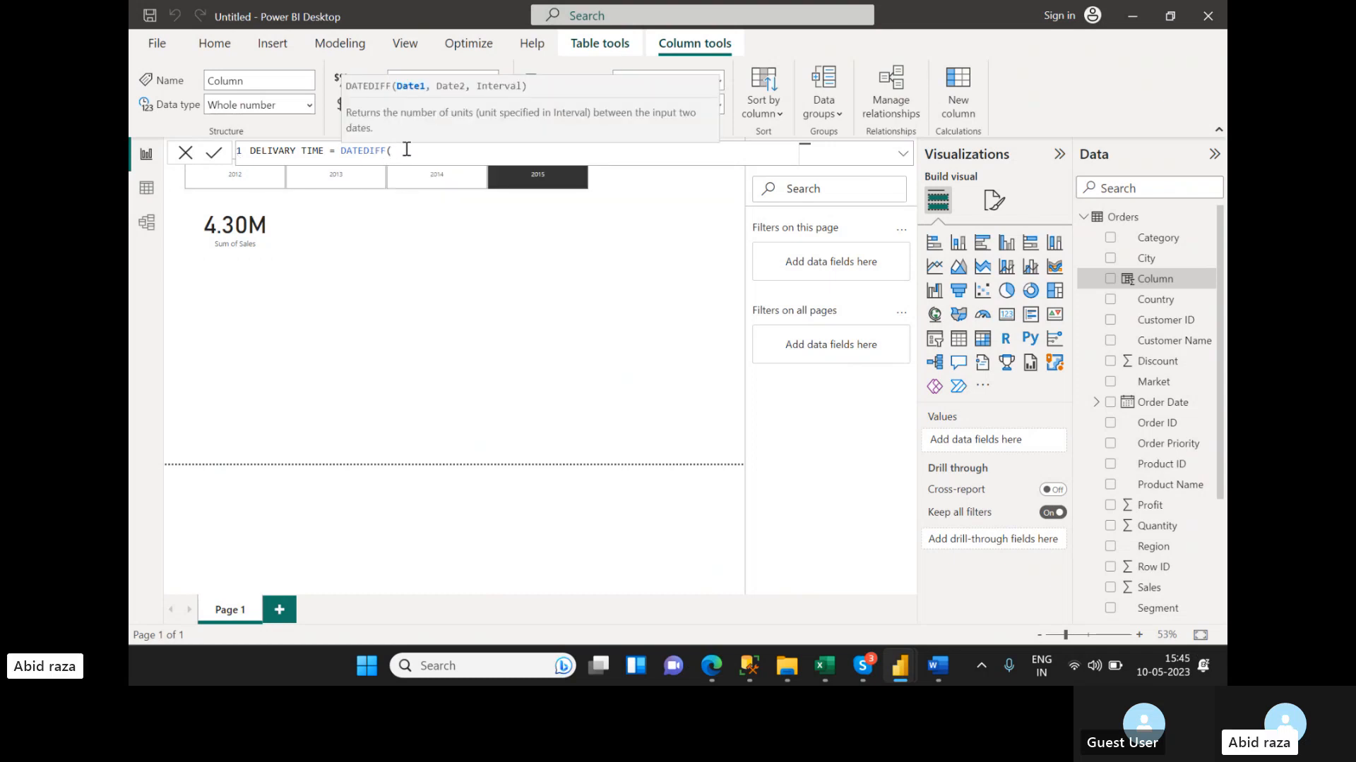
type("order")
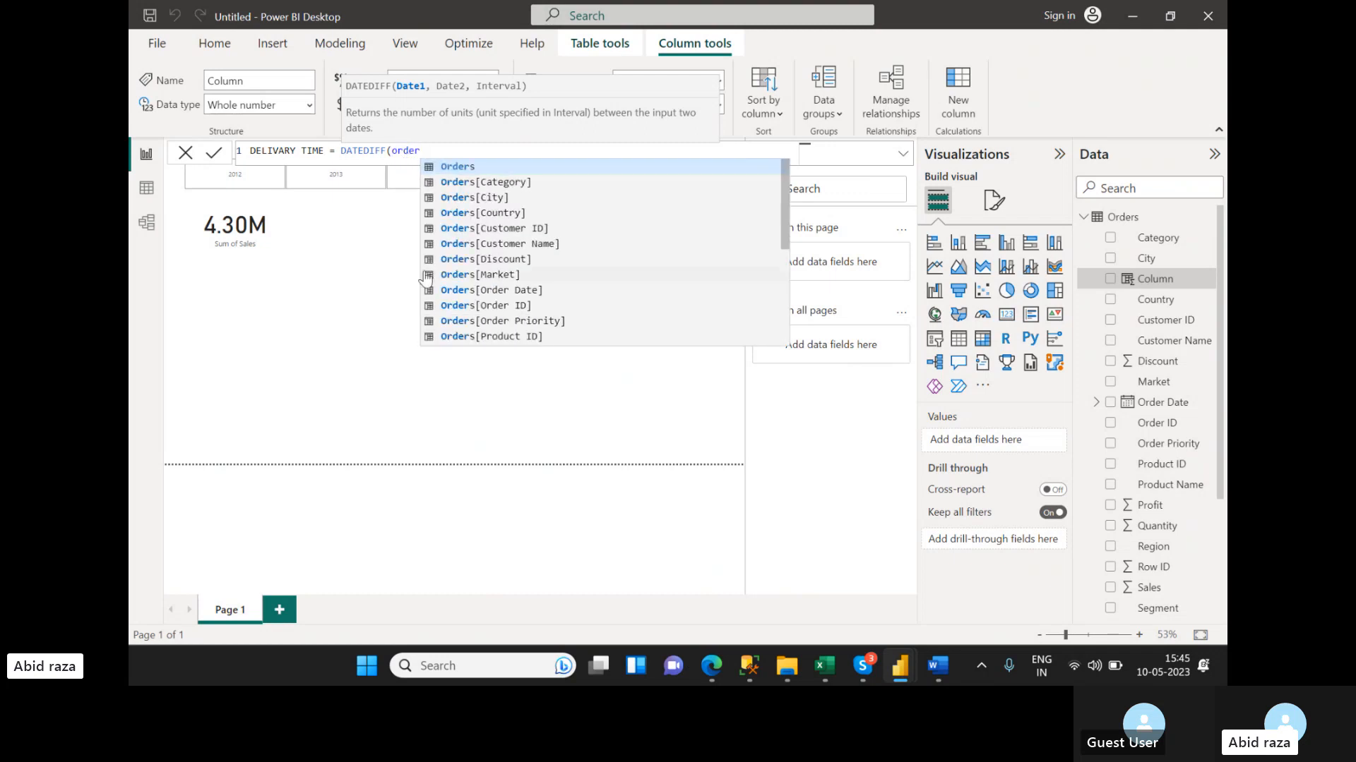
scroll(478, 275, "down", 5)
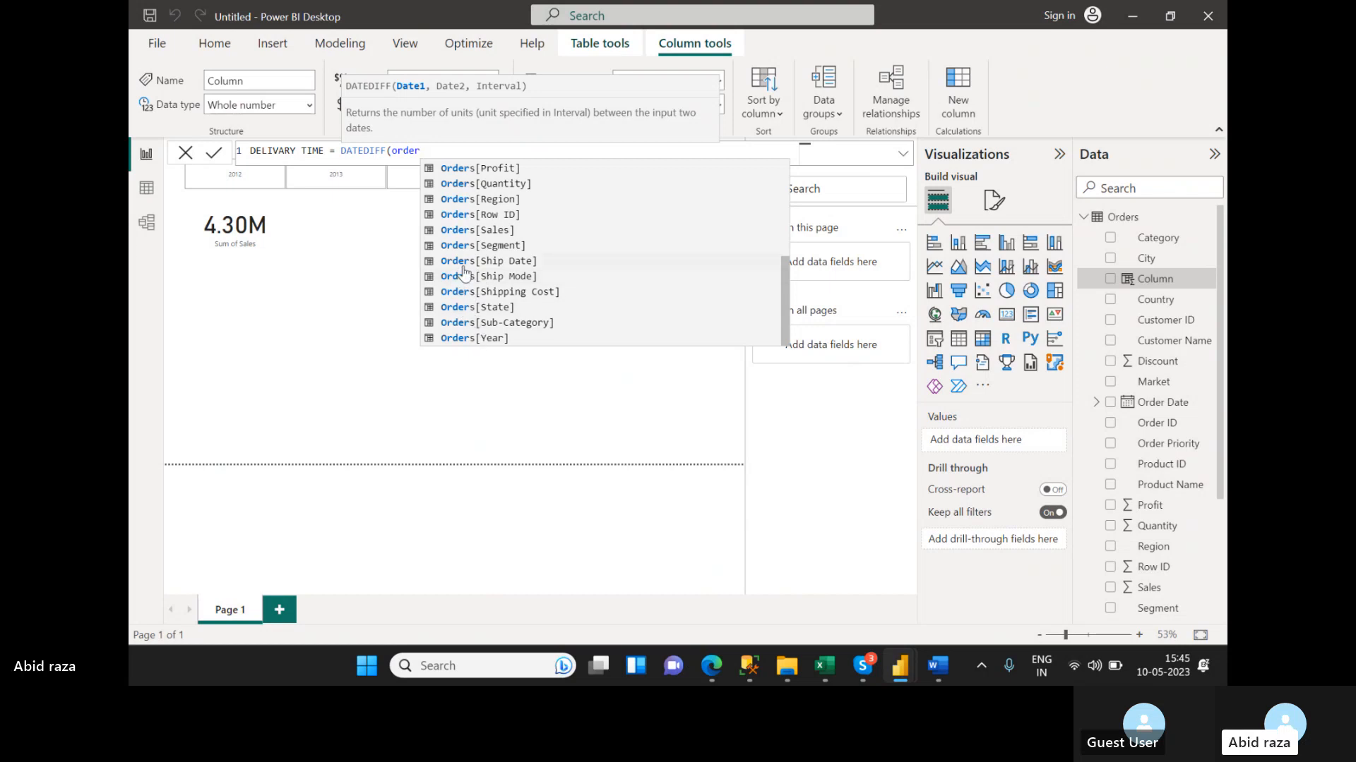
scroll(464, 272, "up", 5)
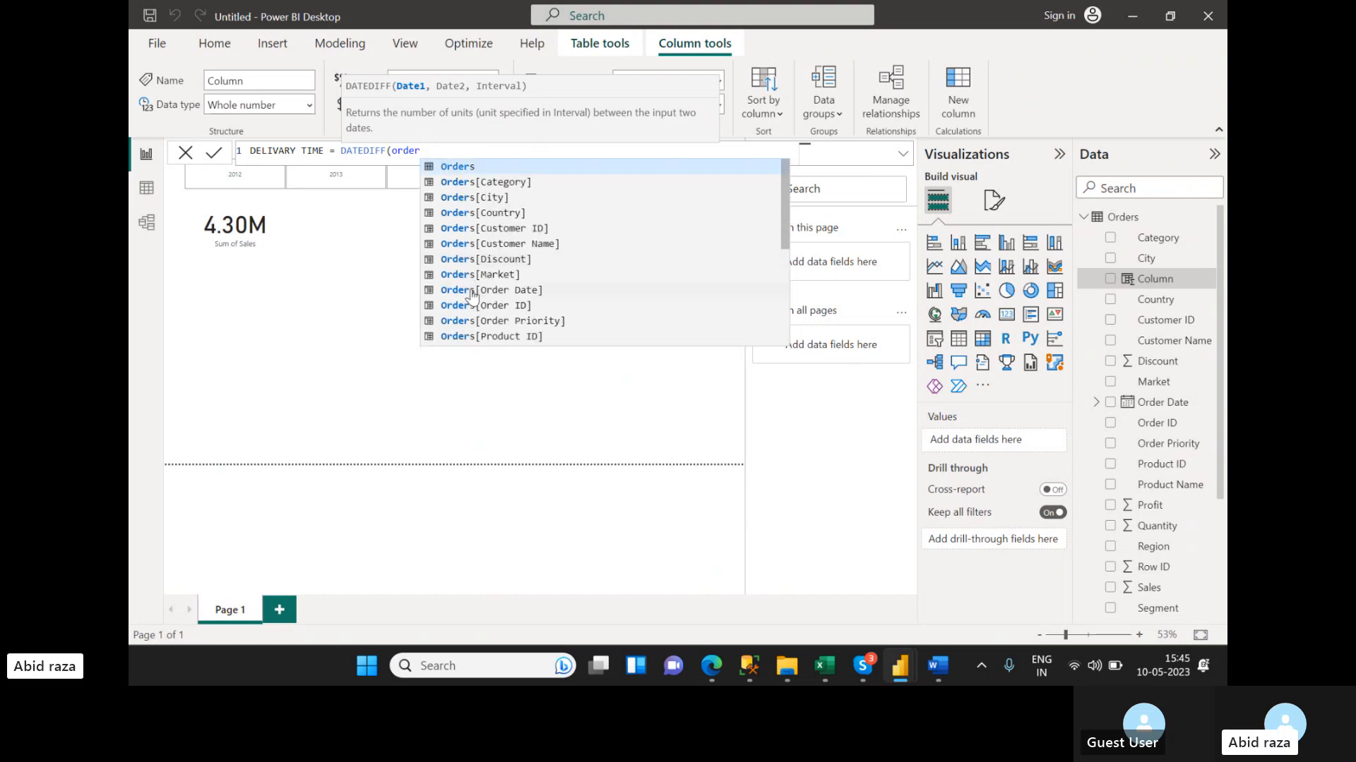
left_click(469, 290)
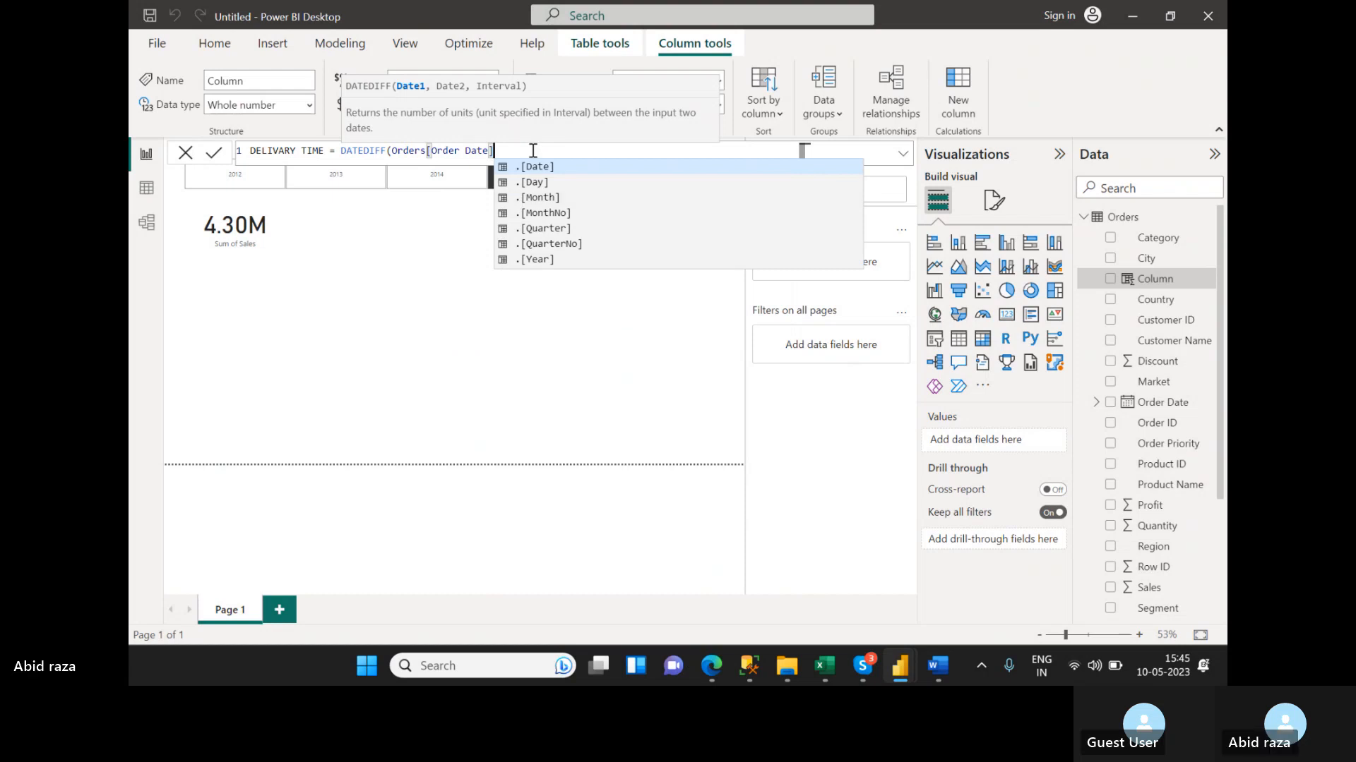
type(",")
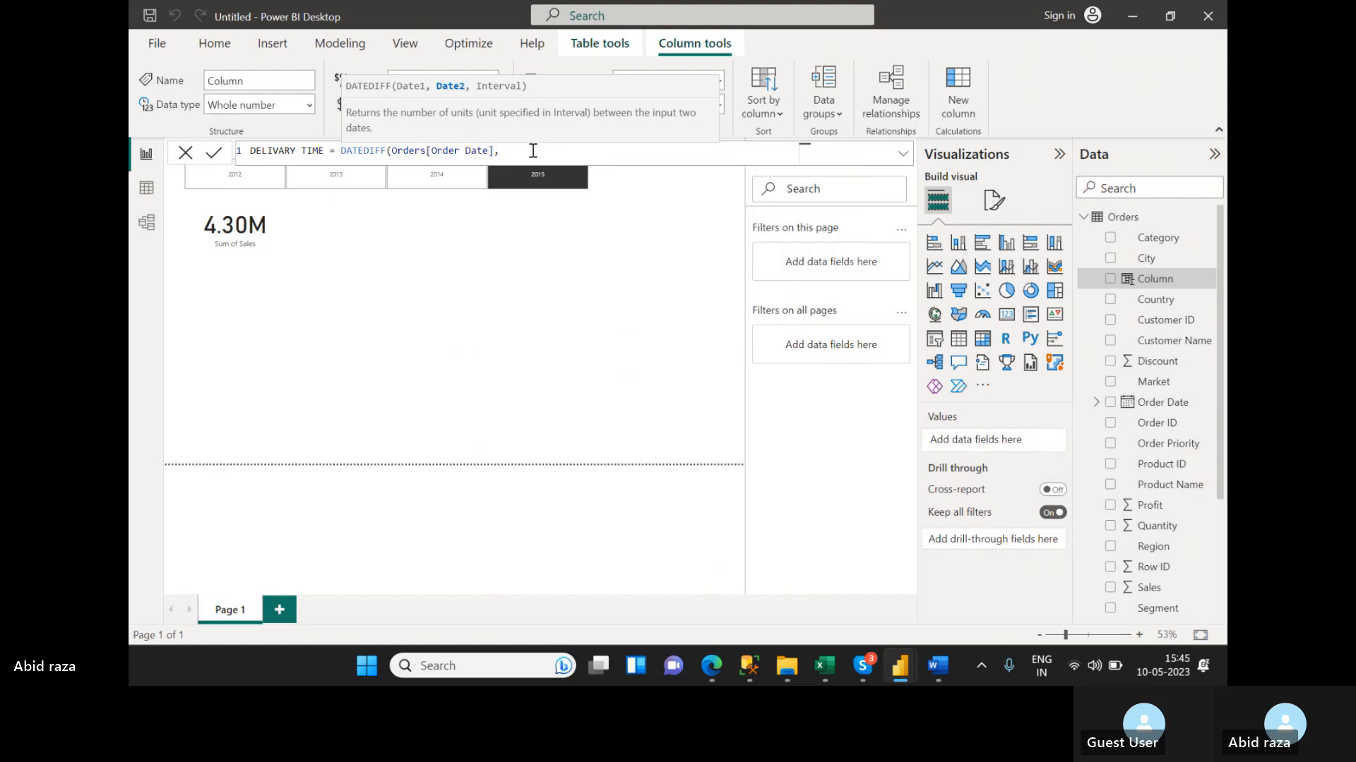
- Complete the DATEDIFF formula with Orders[Ship Date] as the second date and DAY as the interval
type("order")
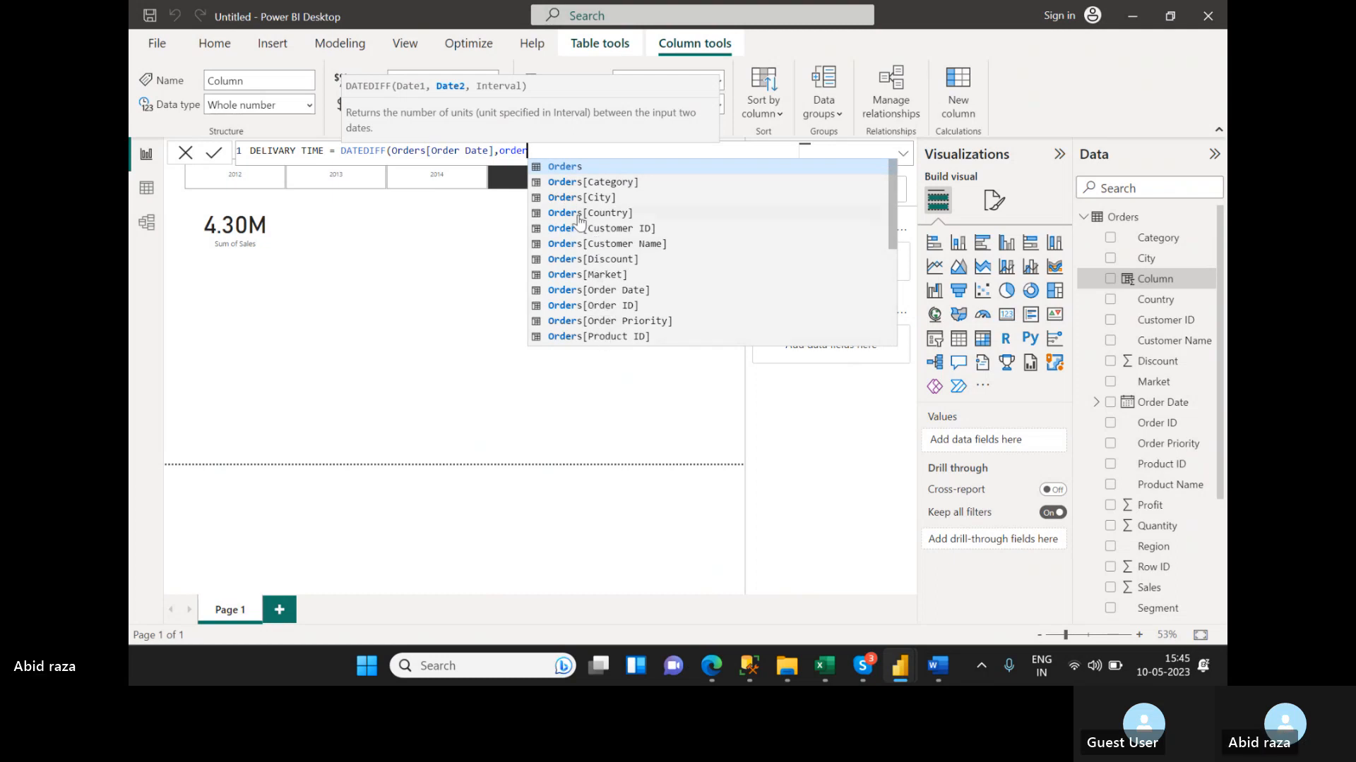
scroll(579, 219, "down", 4)
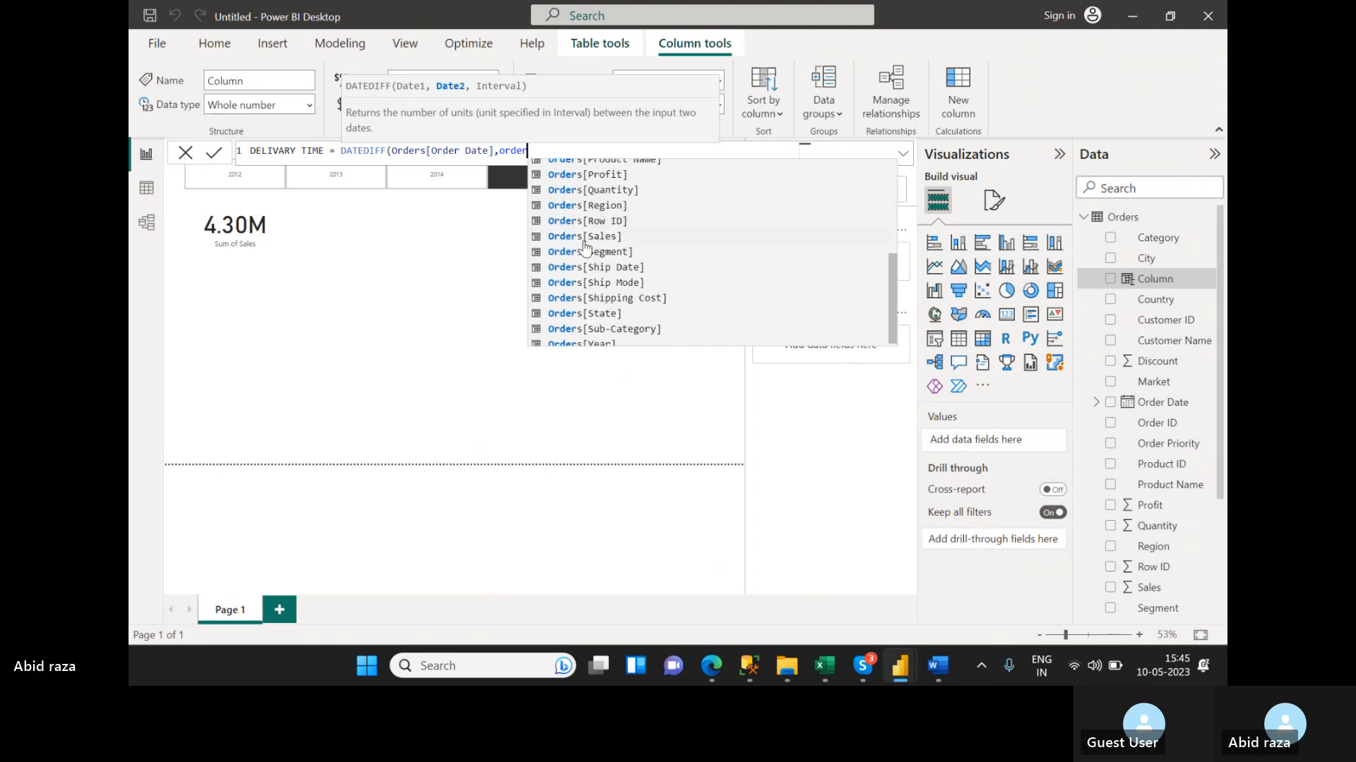
left_click(584, 269)
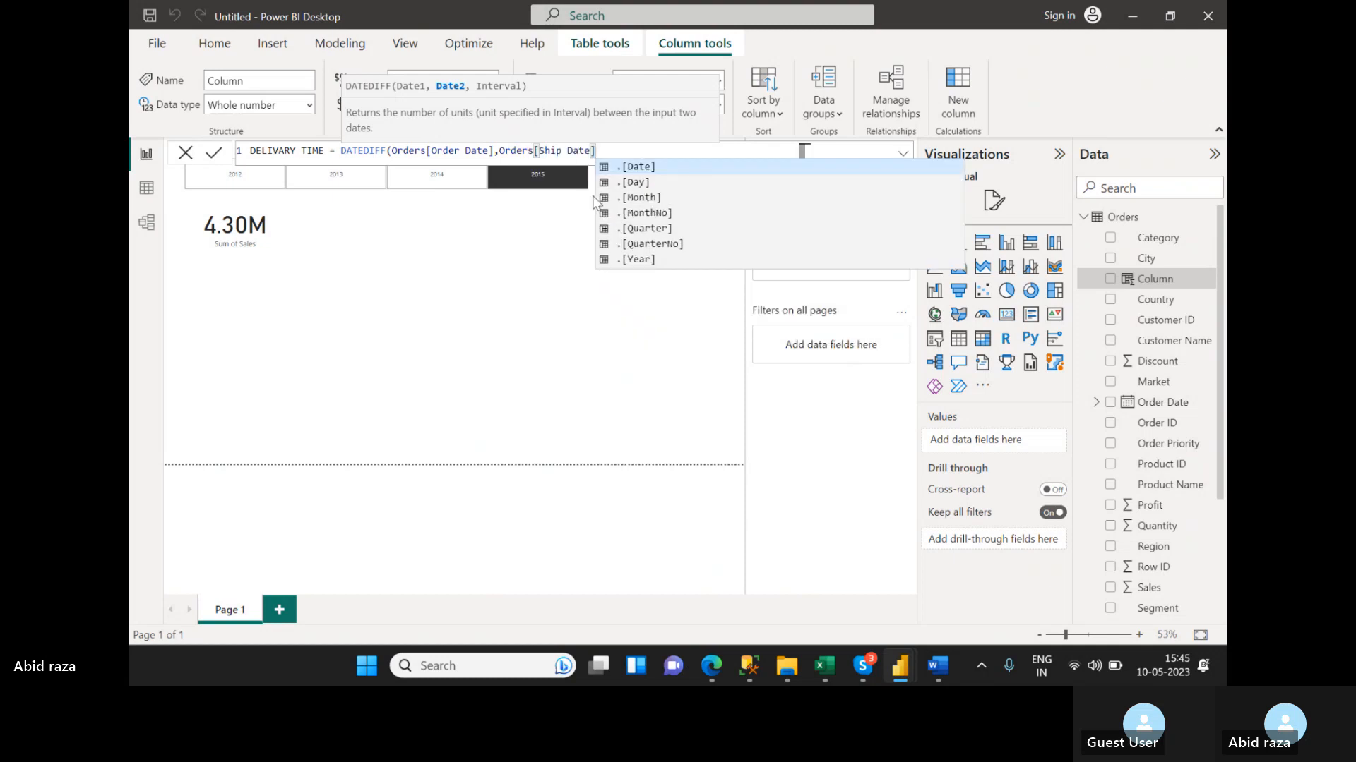
type(",")
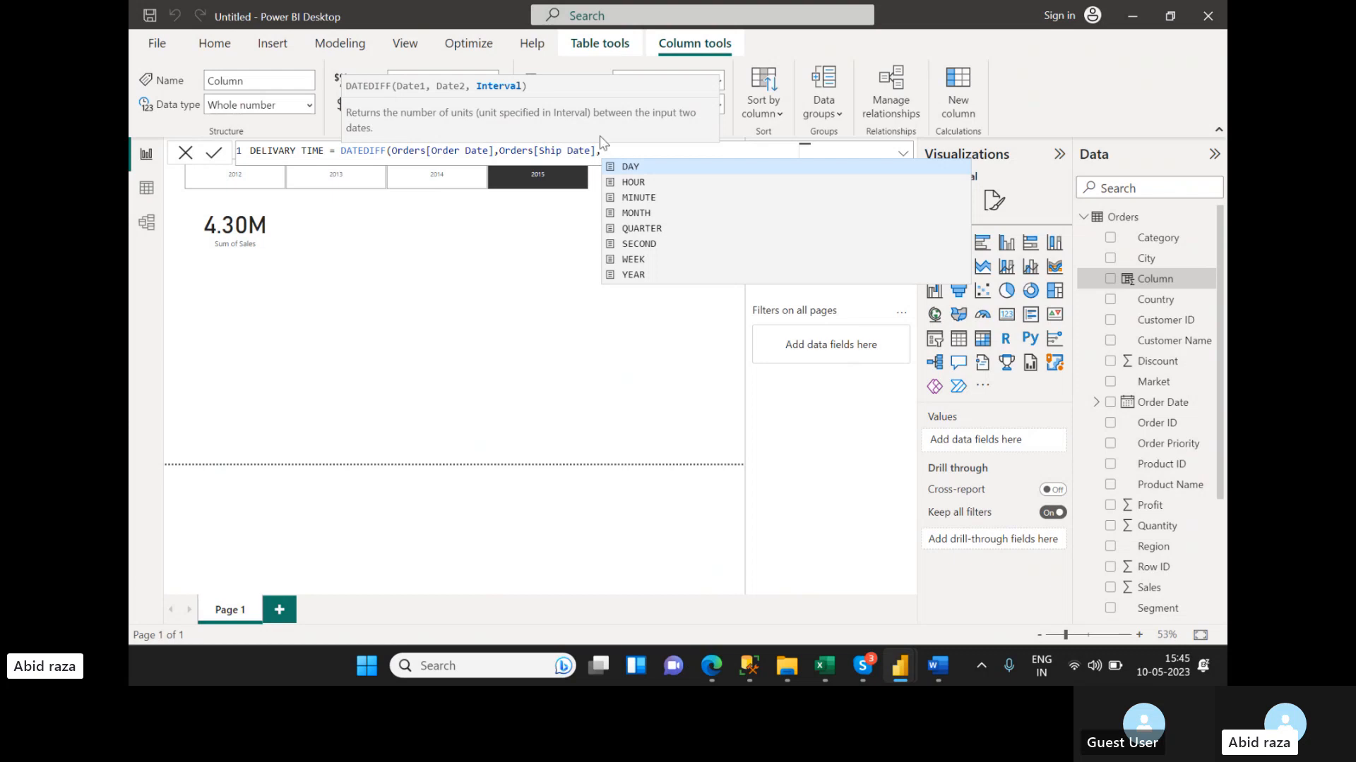
type("D")
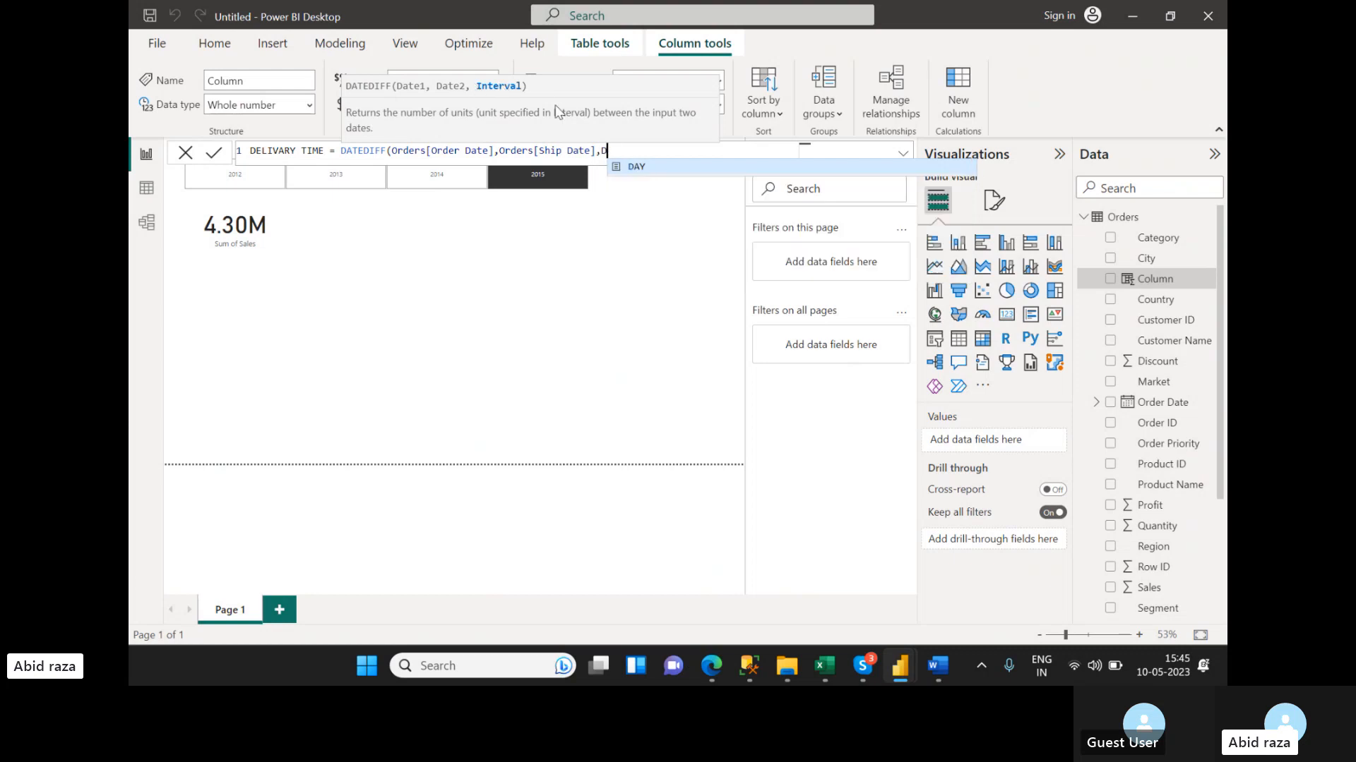
type("AY)")
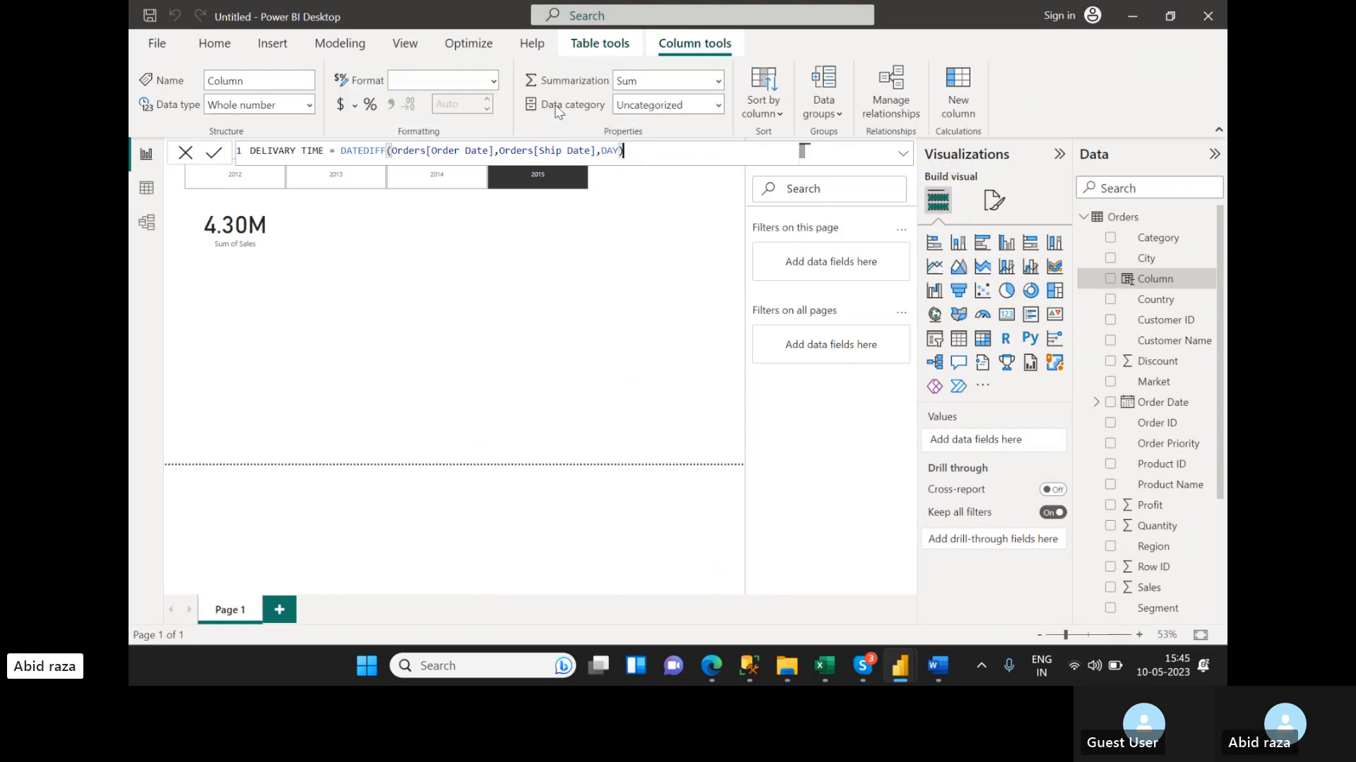
- Commit the DELIVARY TIME column and check its values against Order Date and Ship Date in the Orders table data
key("Return")
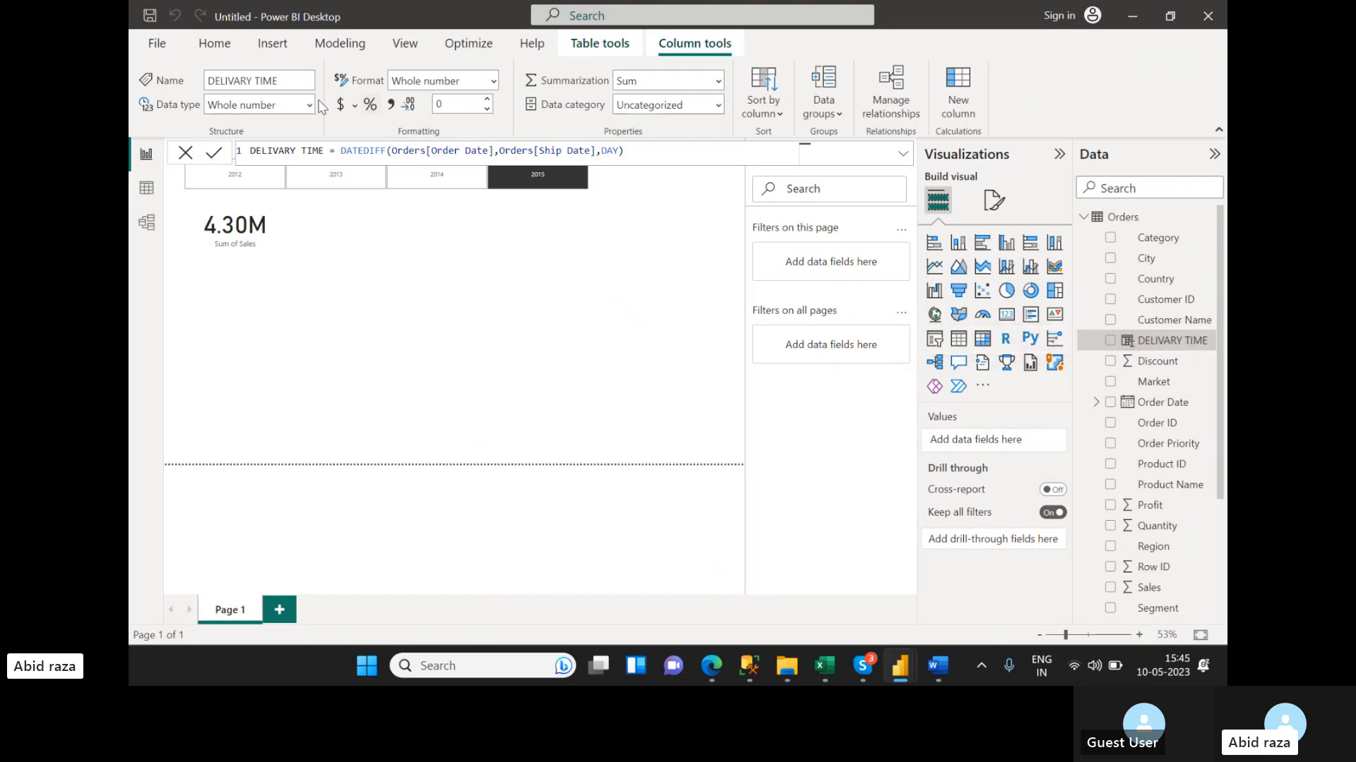
left_click(149, 201)
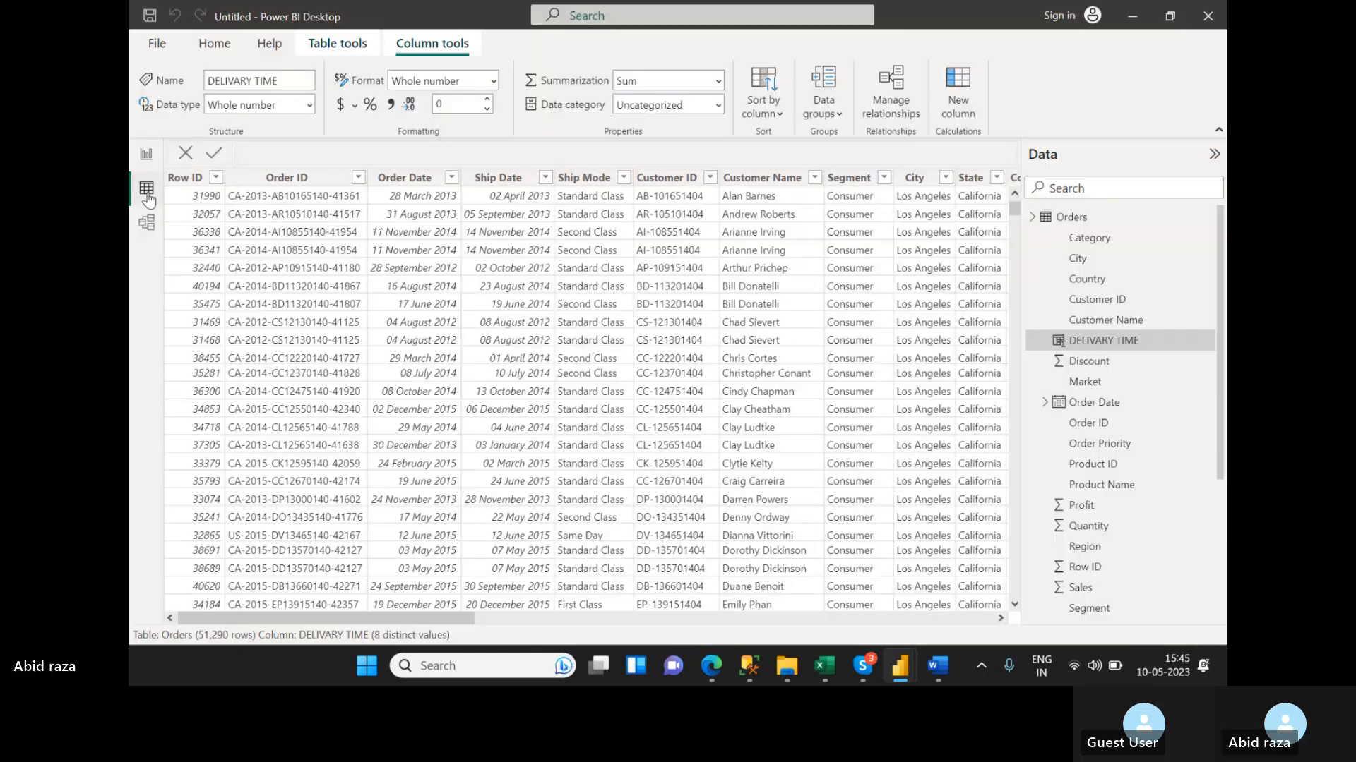
left_click_drag(399, 619, 930, 646)
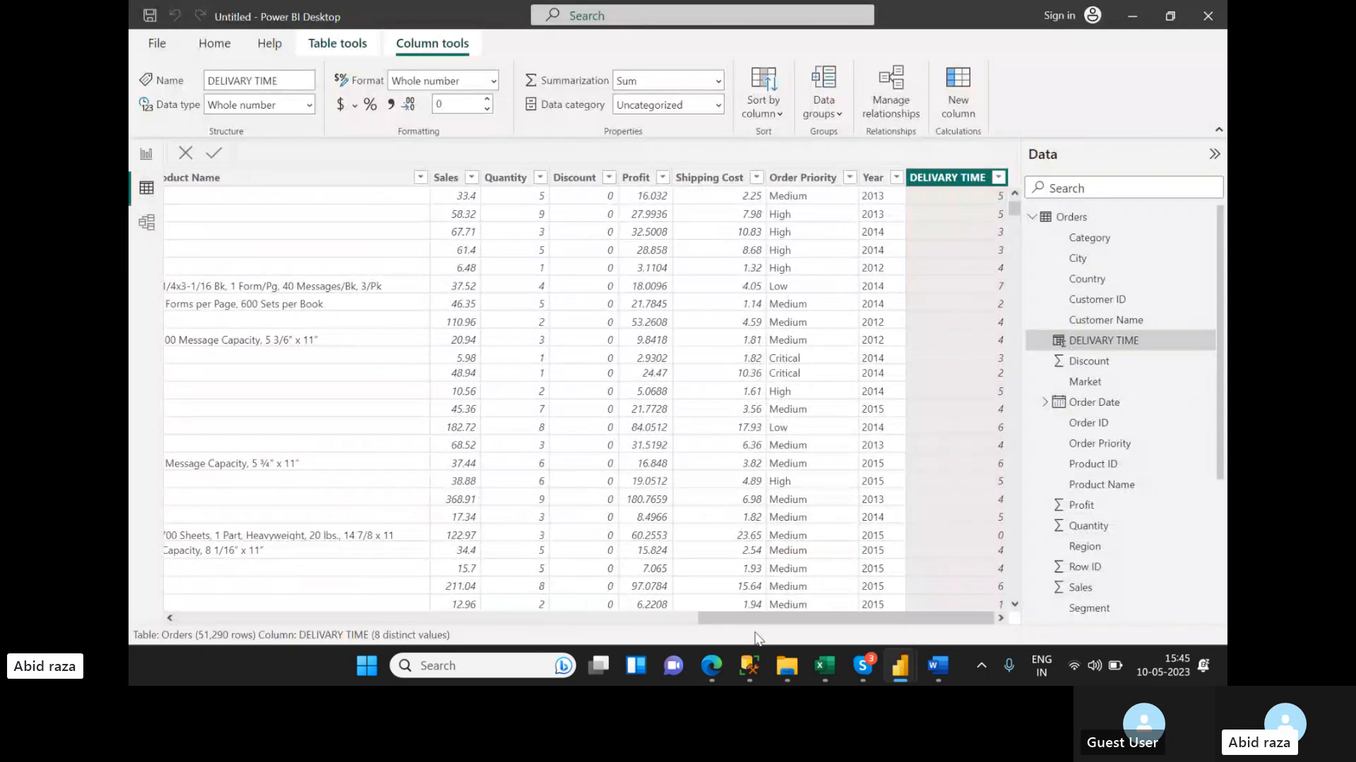
left_click_drag(759, 619, 207, 575)
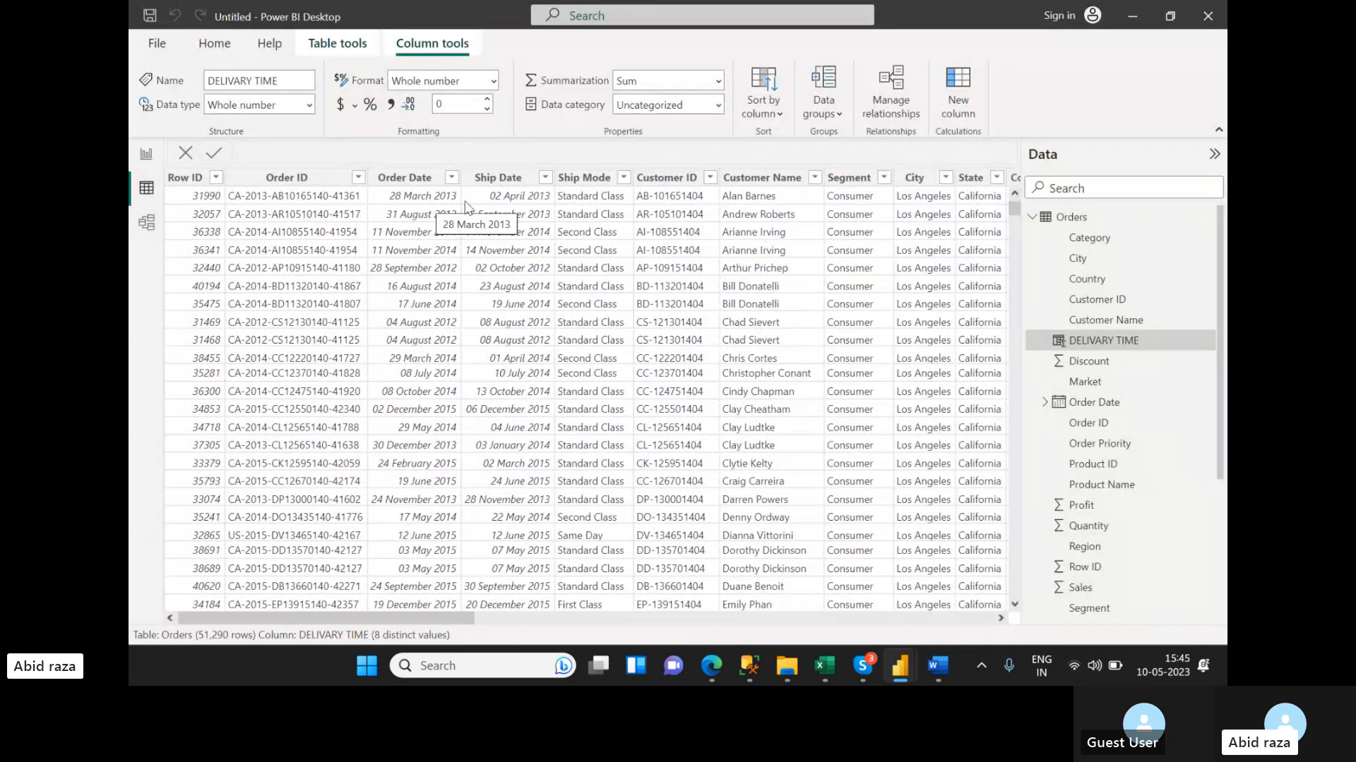
left_click_drag(321, 618, 848, 618)
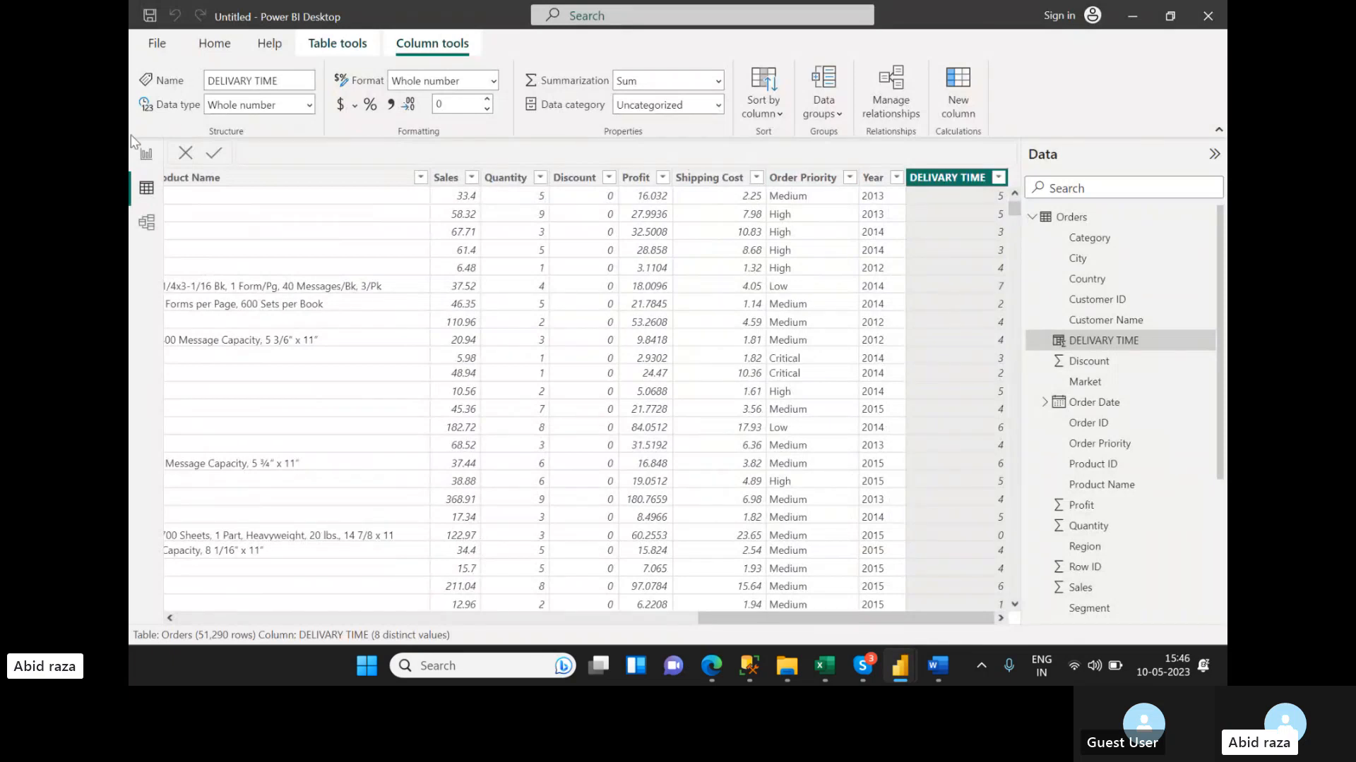
- Return to the report and add a card beside the Sum of Sales card showing the average of DELIVARY TIME
left_click(144, 155)
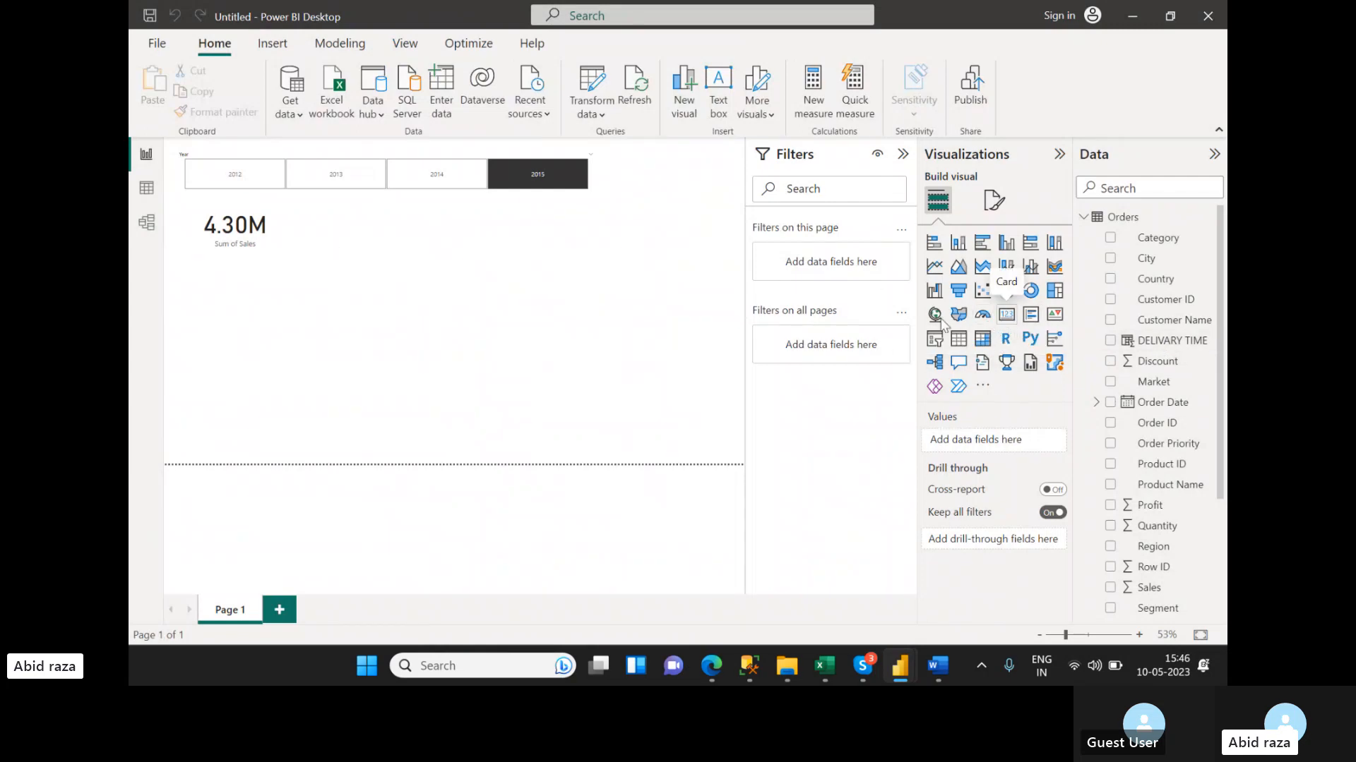
left_click(1006, 315)
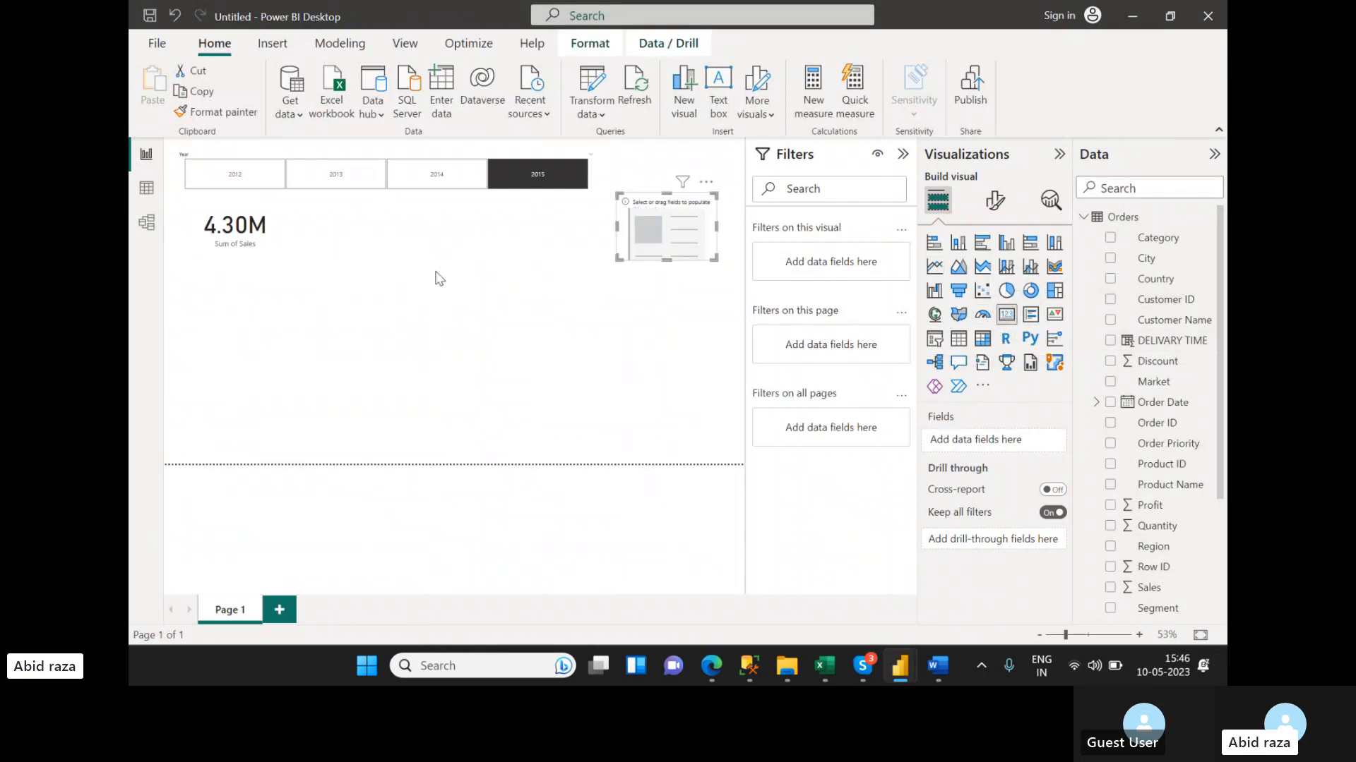
left_click_drag(669, 240, 375, 252)
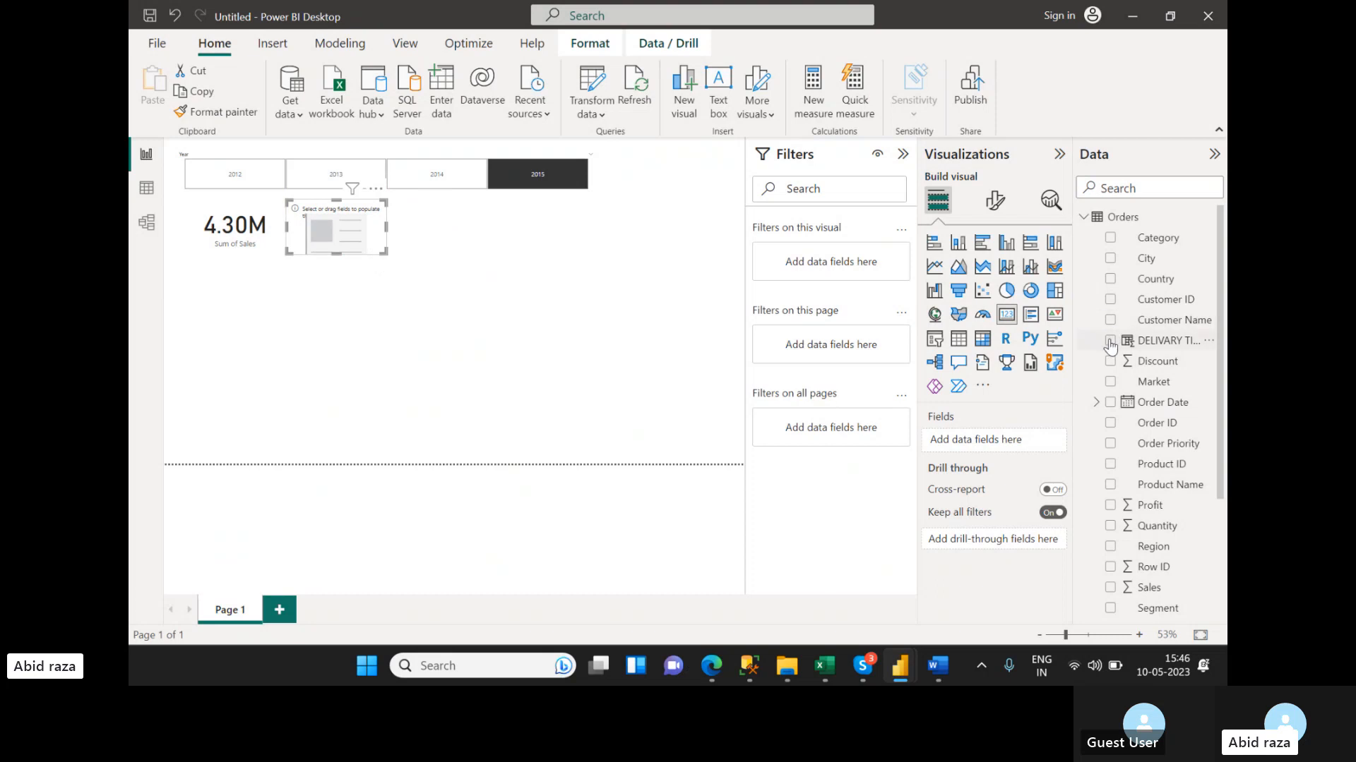
left_click_drag(1110, 345, 1017, 446)
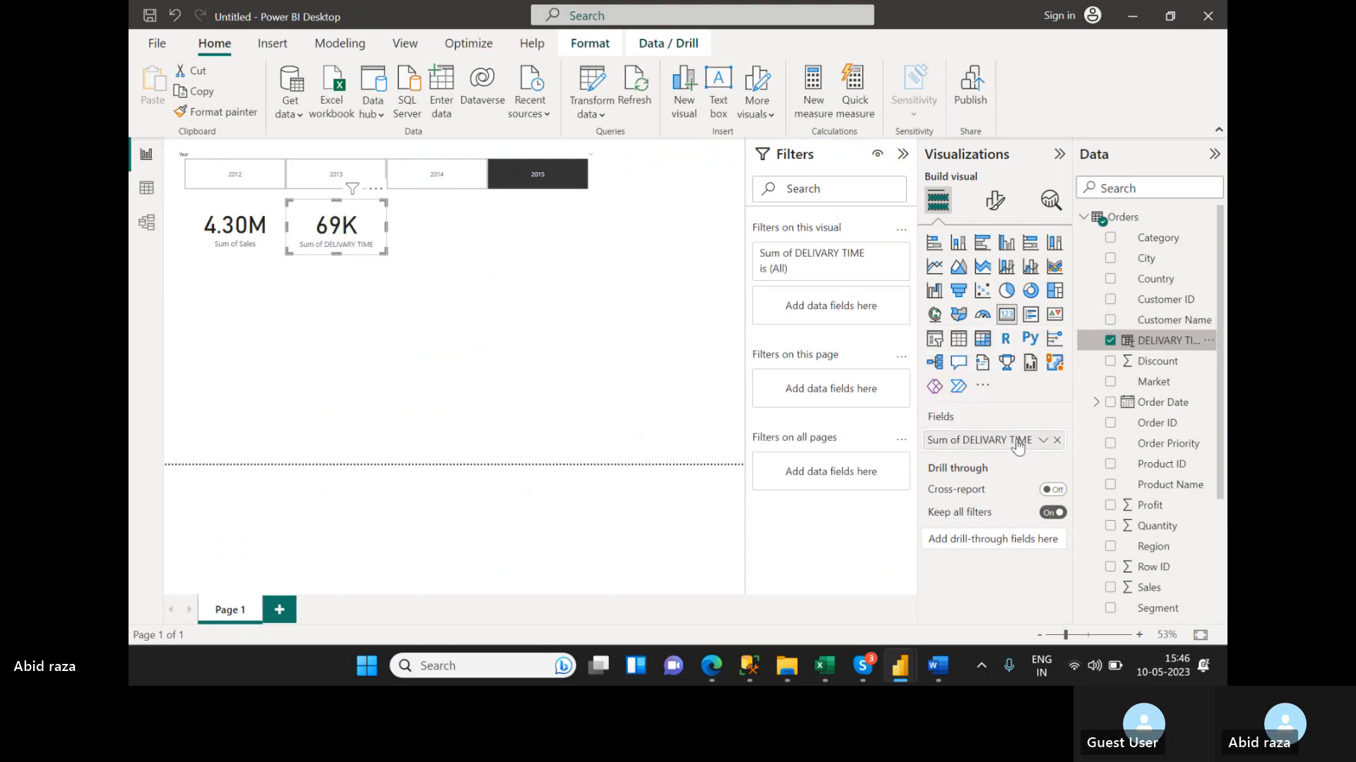
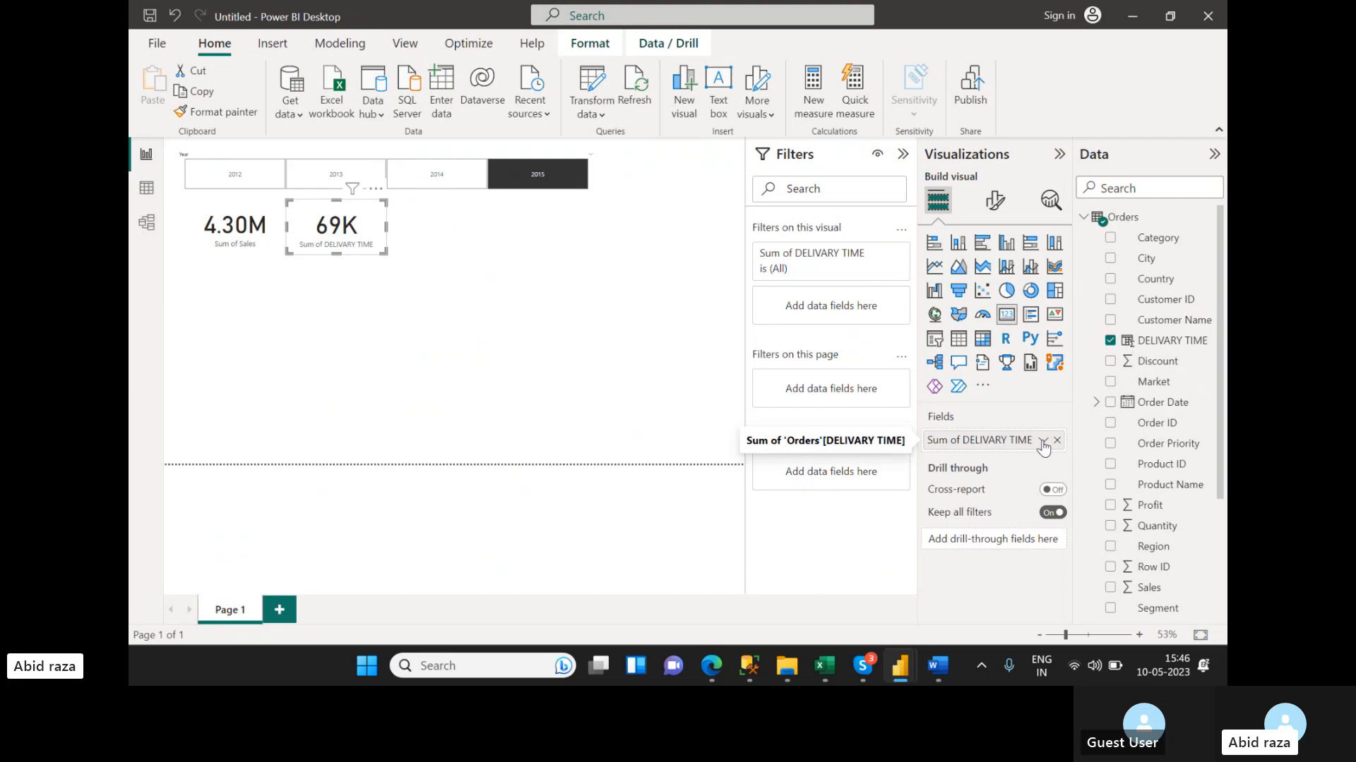
left_click(1042, 440)
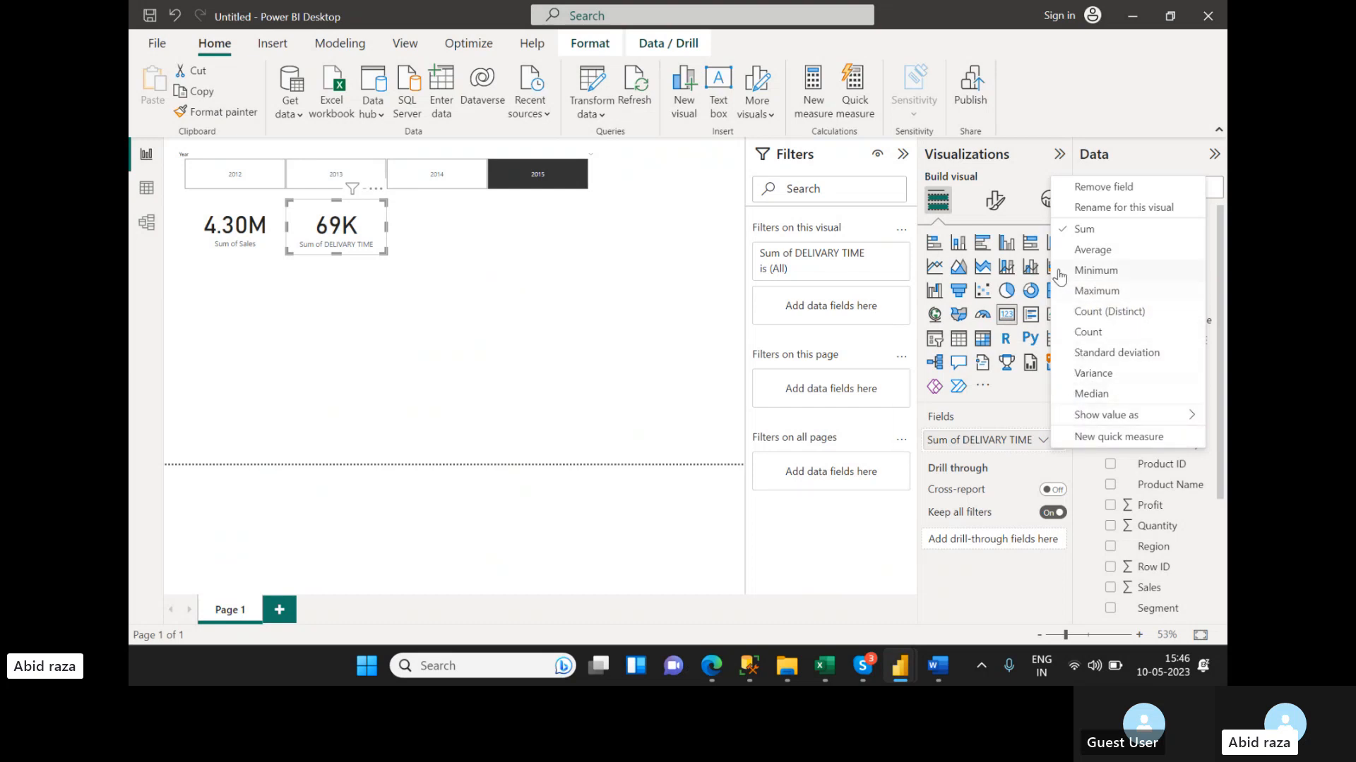
left_click(1065, 250)
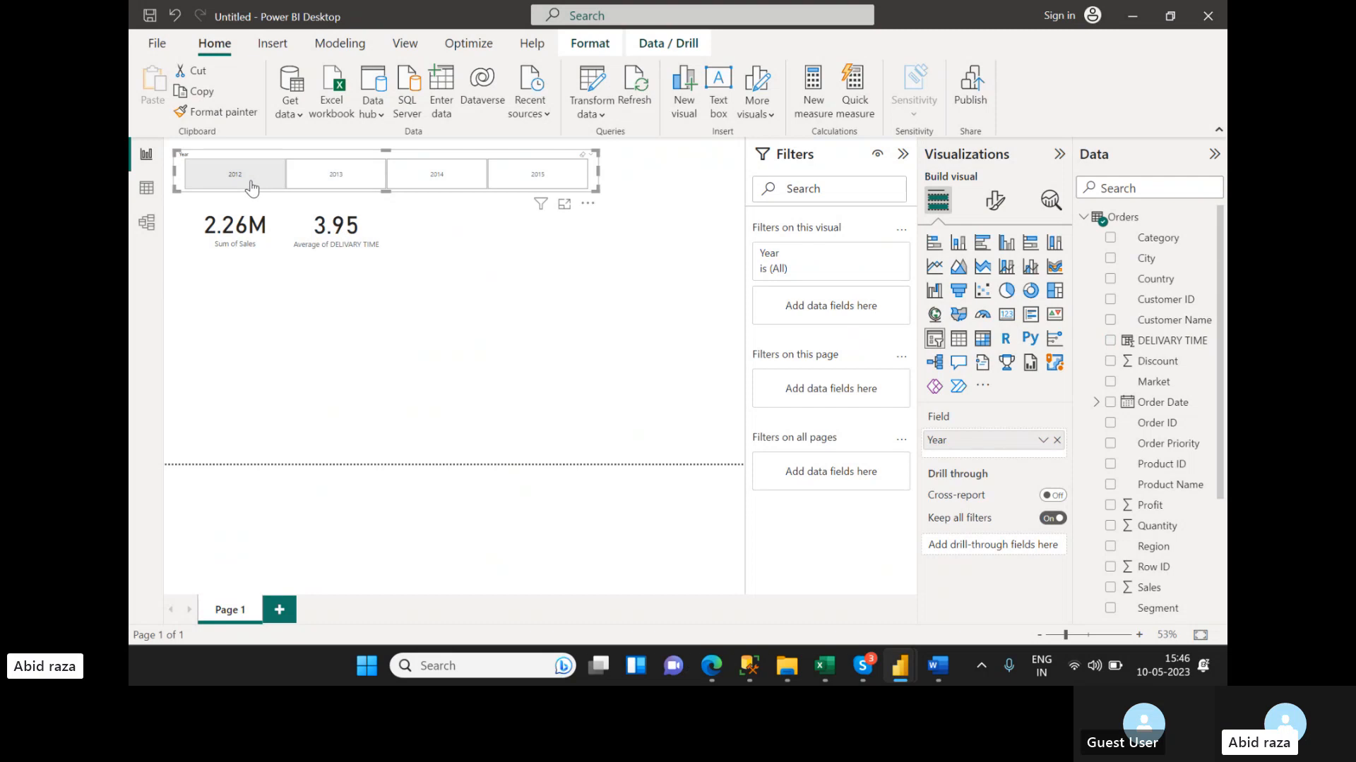
- Compare total sales and average delivery time across the slicer years, ending with 2012 selected
left_click(296, 177)
left_click(437, 173)
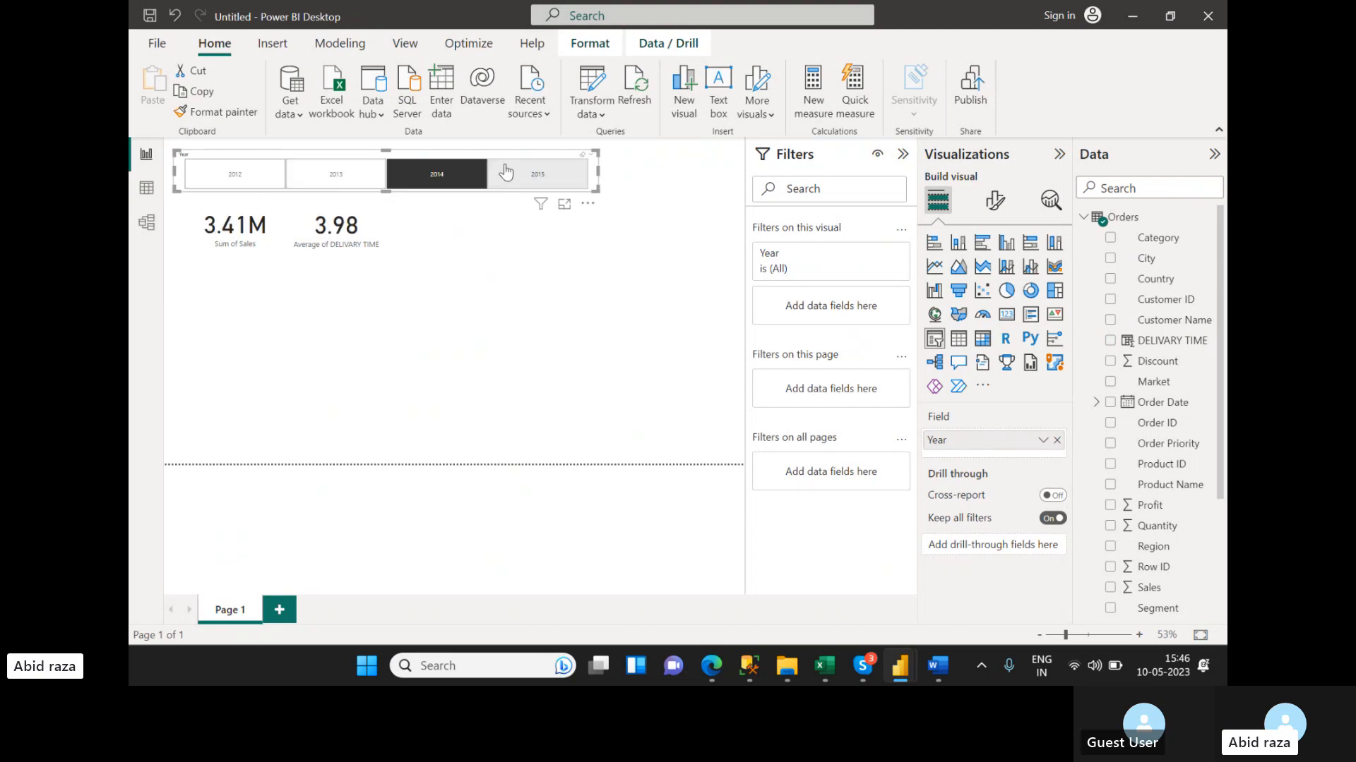
left_click(507, 174)
left_click(430, 174)
left_click(335, 174)
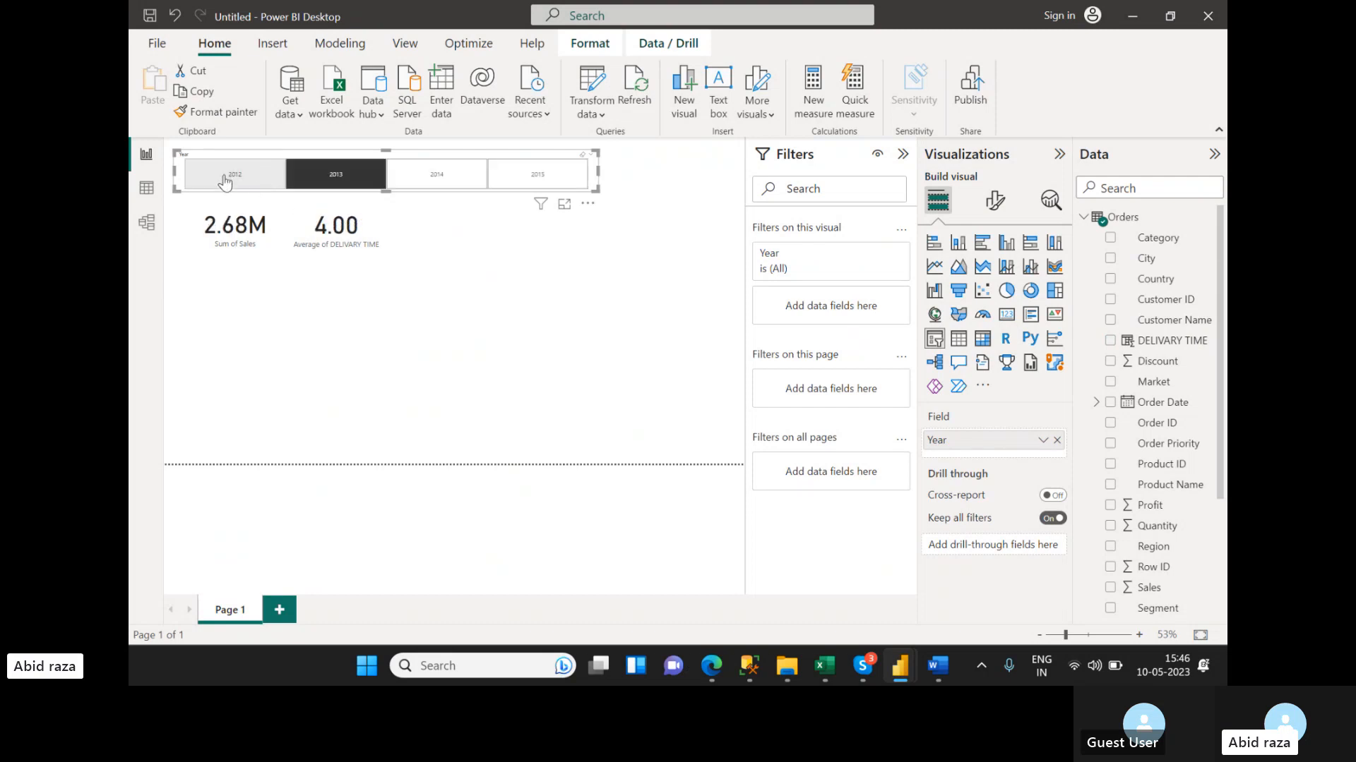
left_click(223, 178)
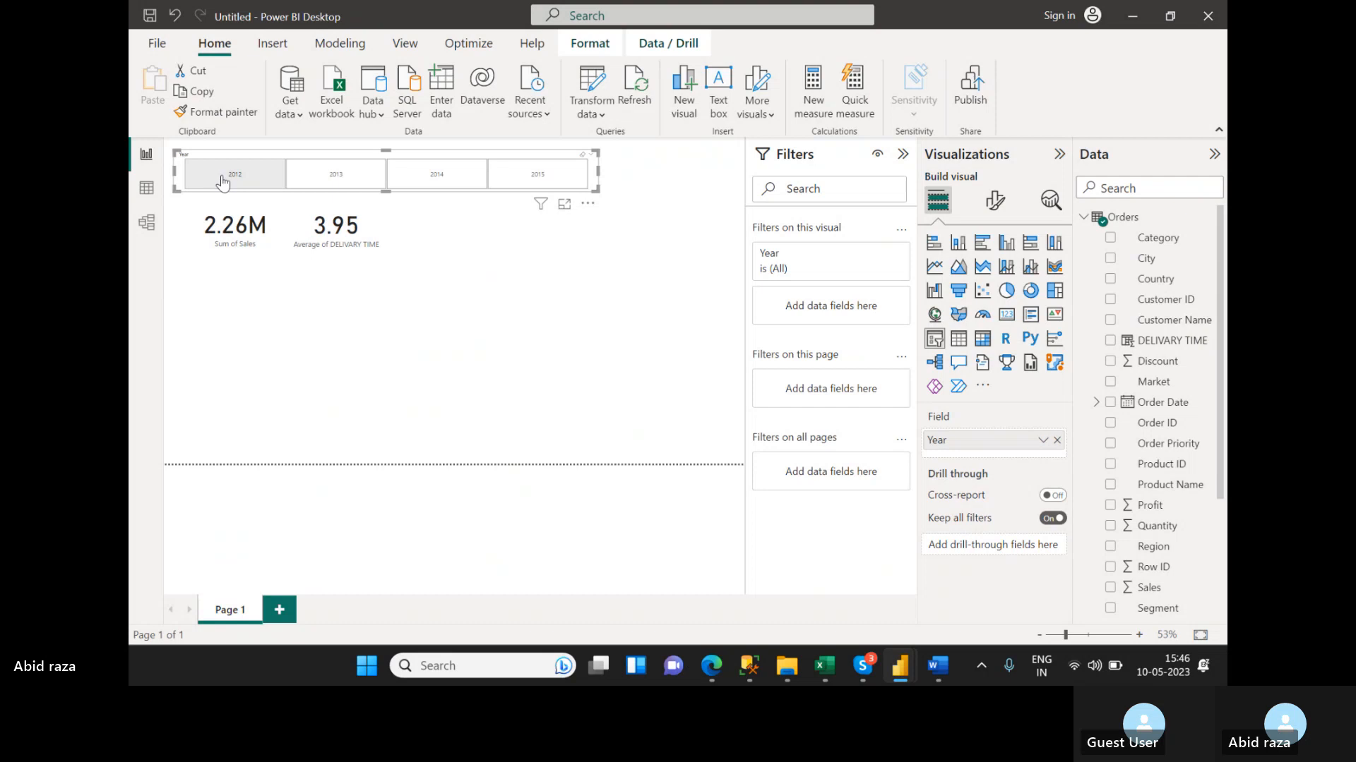
- Set the average DELIVARY TIME card's callout value to 0 decimal places
left_click(325, 238)
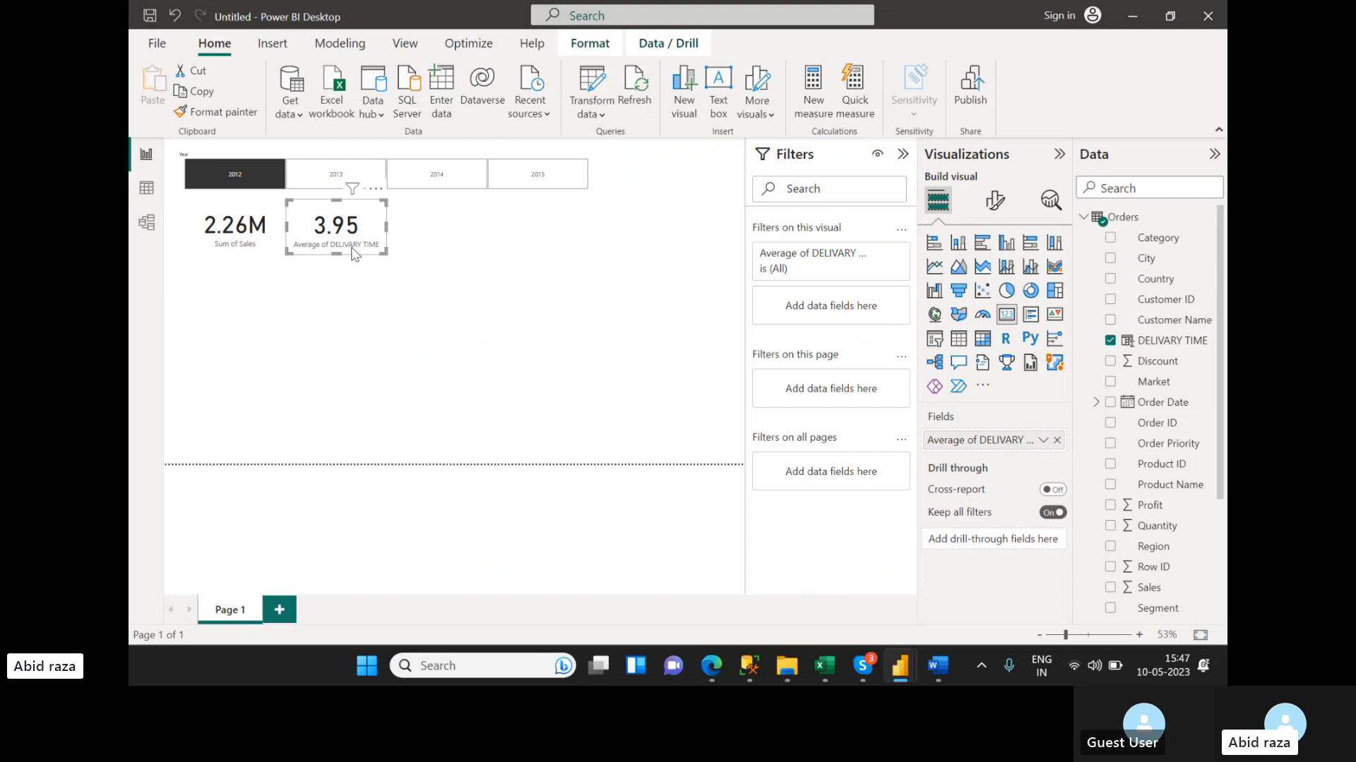
left_click(994, 200)
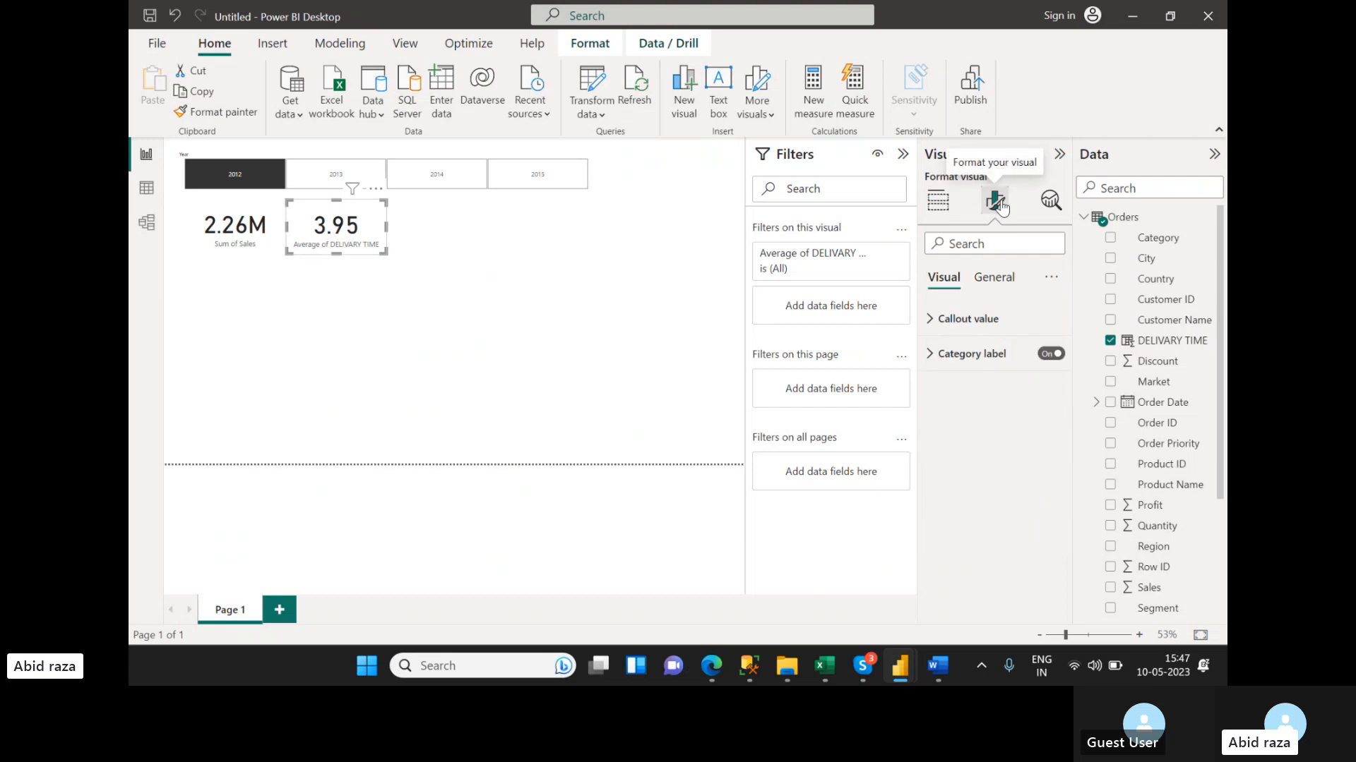
left_click(930, 318)
scroll(947, 475, "down", 1)
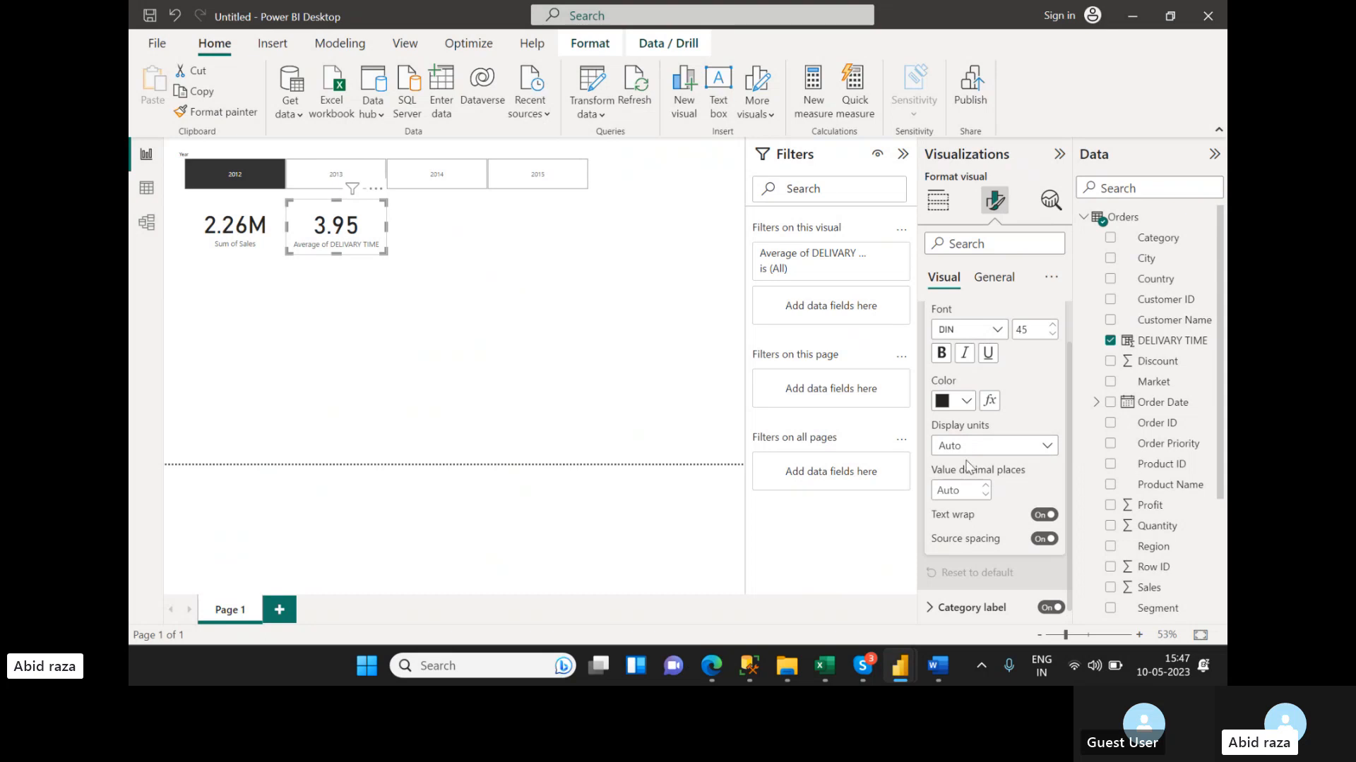
left_click(972, 492)
type("0")
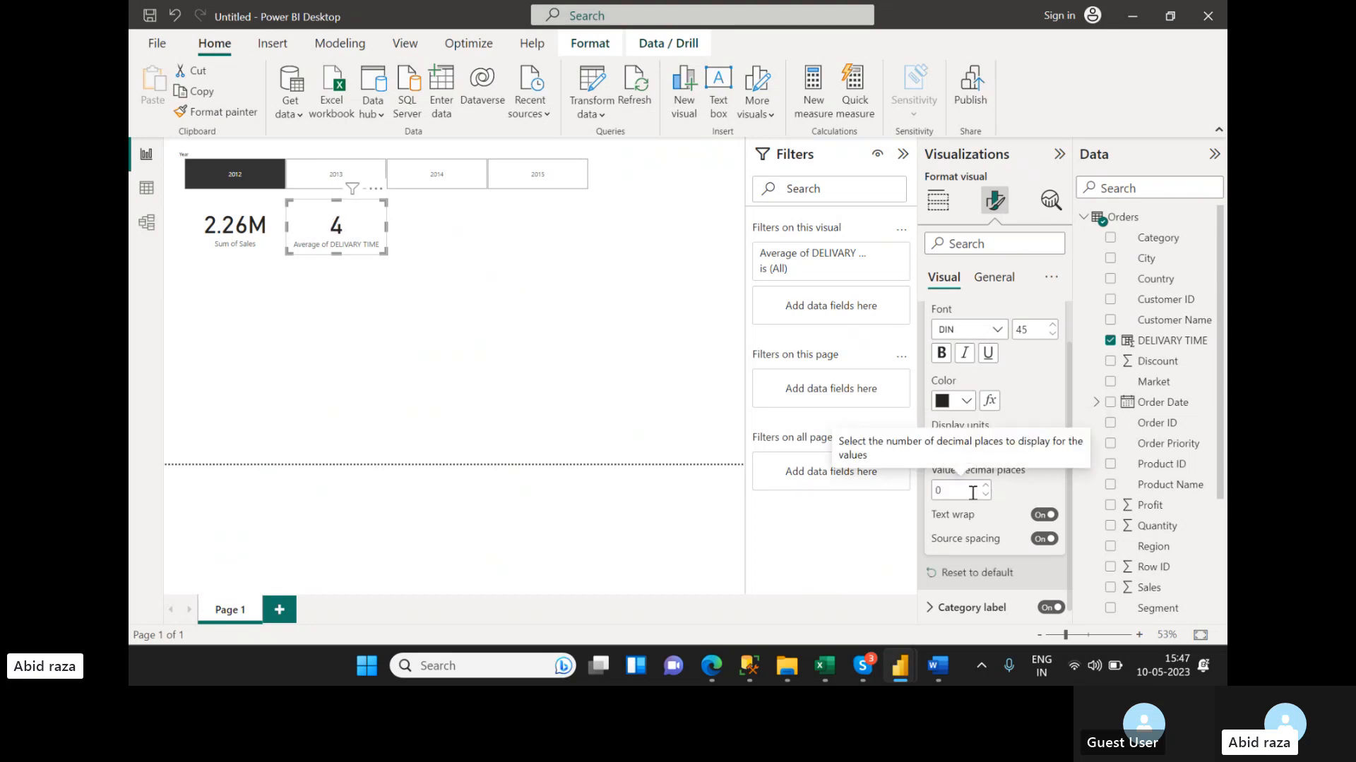
left_click(660, 415)
left_click(378, 252)
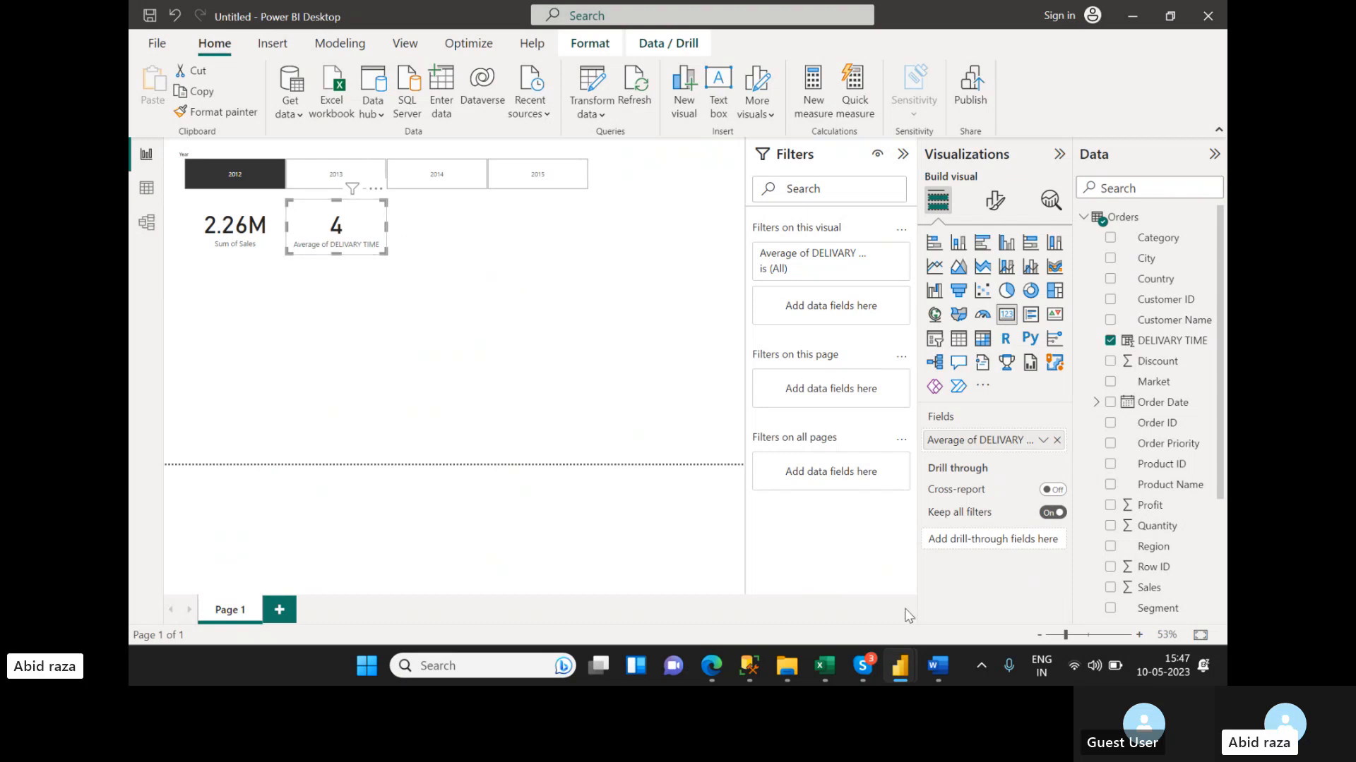
- Switch to the Requirement document in Word and highlight question 2, Average delivery time, in green
left_click(931, 666)
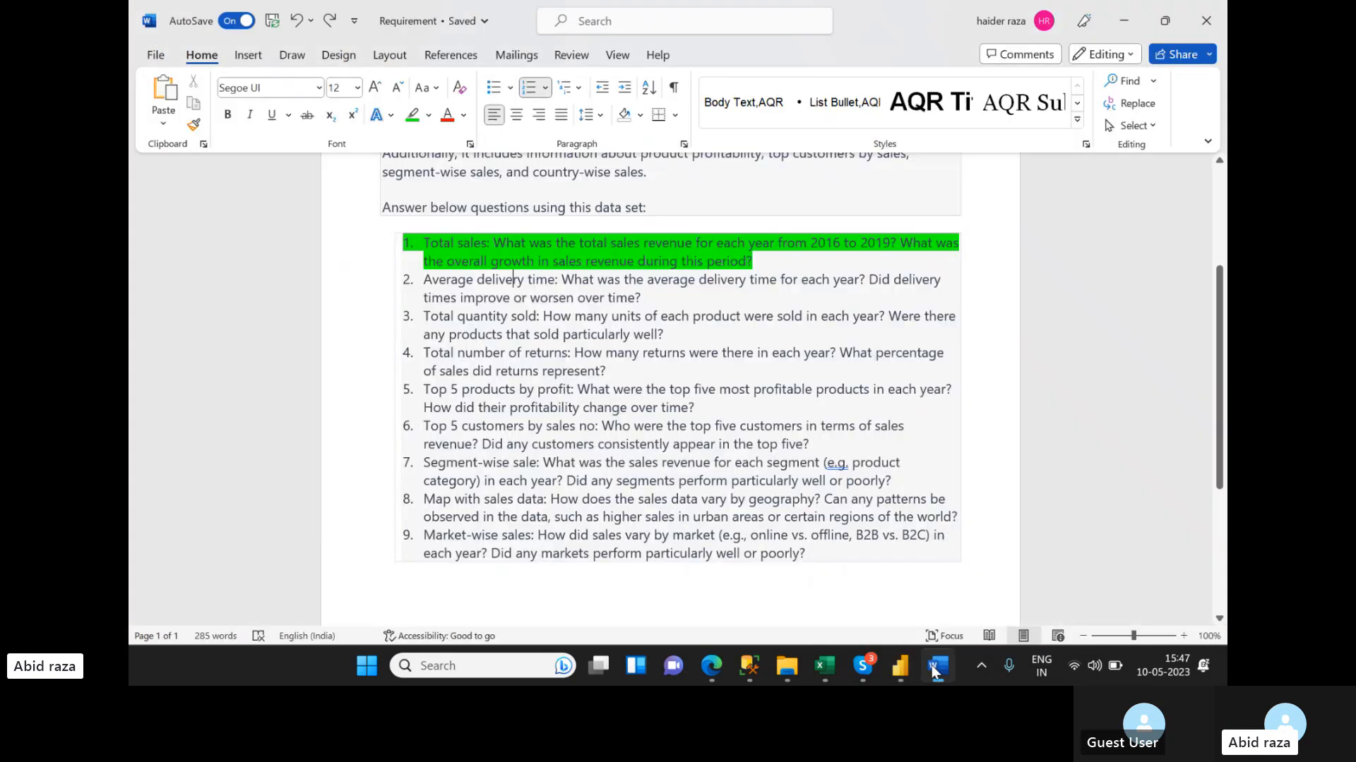
left_click_drag(408, 283, 606, 302)
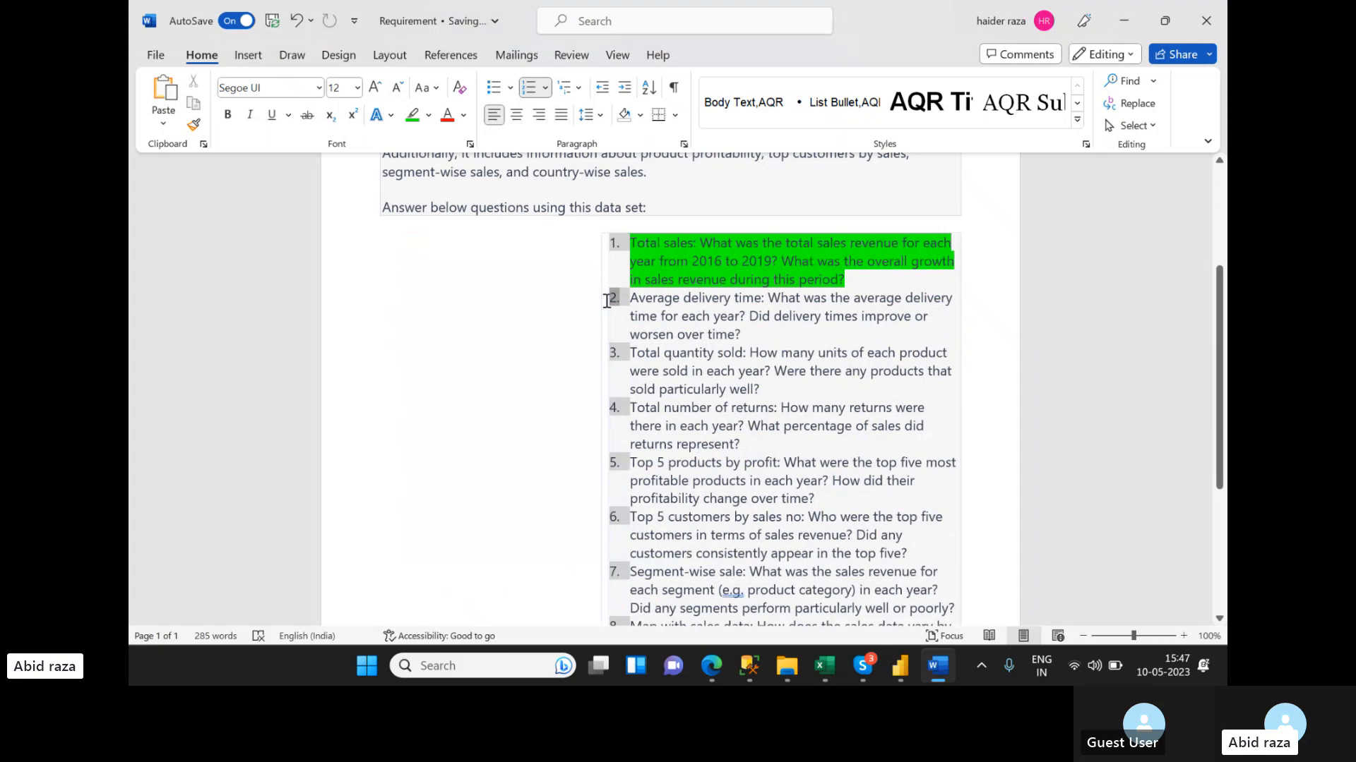
key("ctrl+z")
triple_click(465, 290)
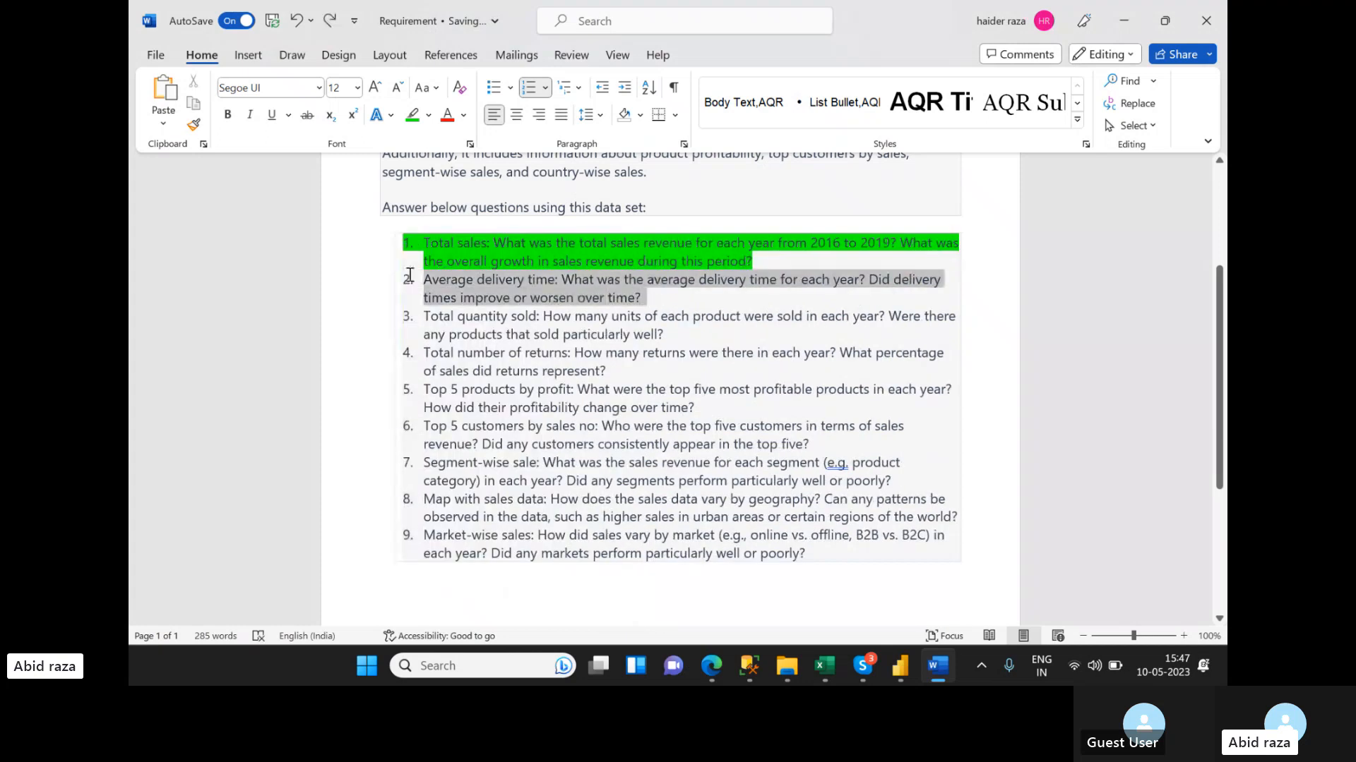
right_click(465, 290)
left_click(541, 149)
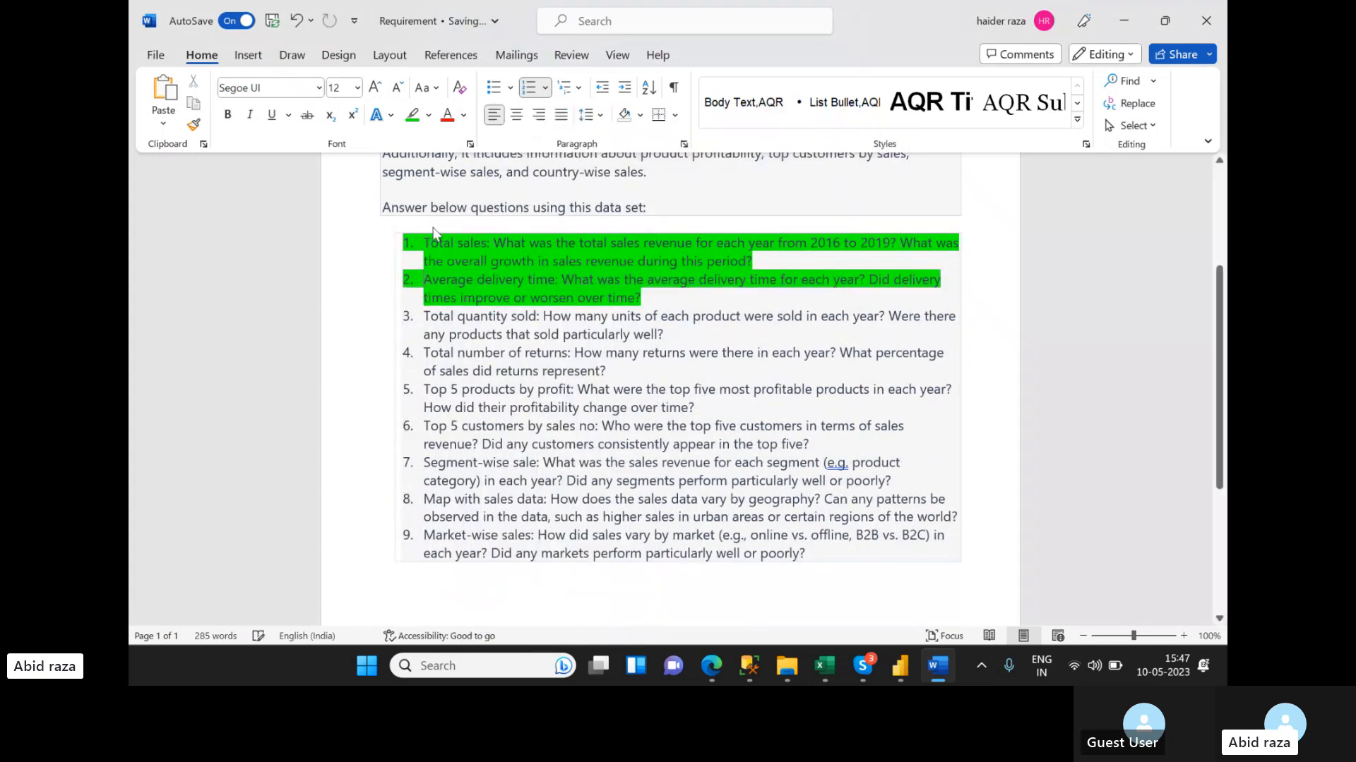
- Back in Power BI, reduce the Sum of Sales card's height and move it down to align with the average DELIVARY TIME card
key("alt+Tab")
left_click(237, 255)
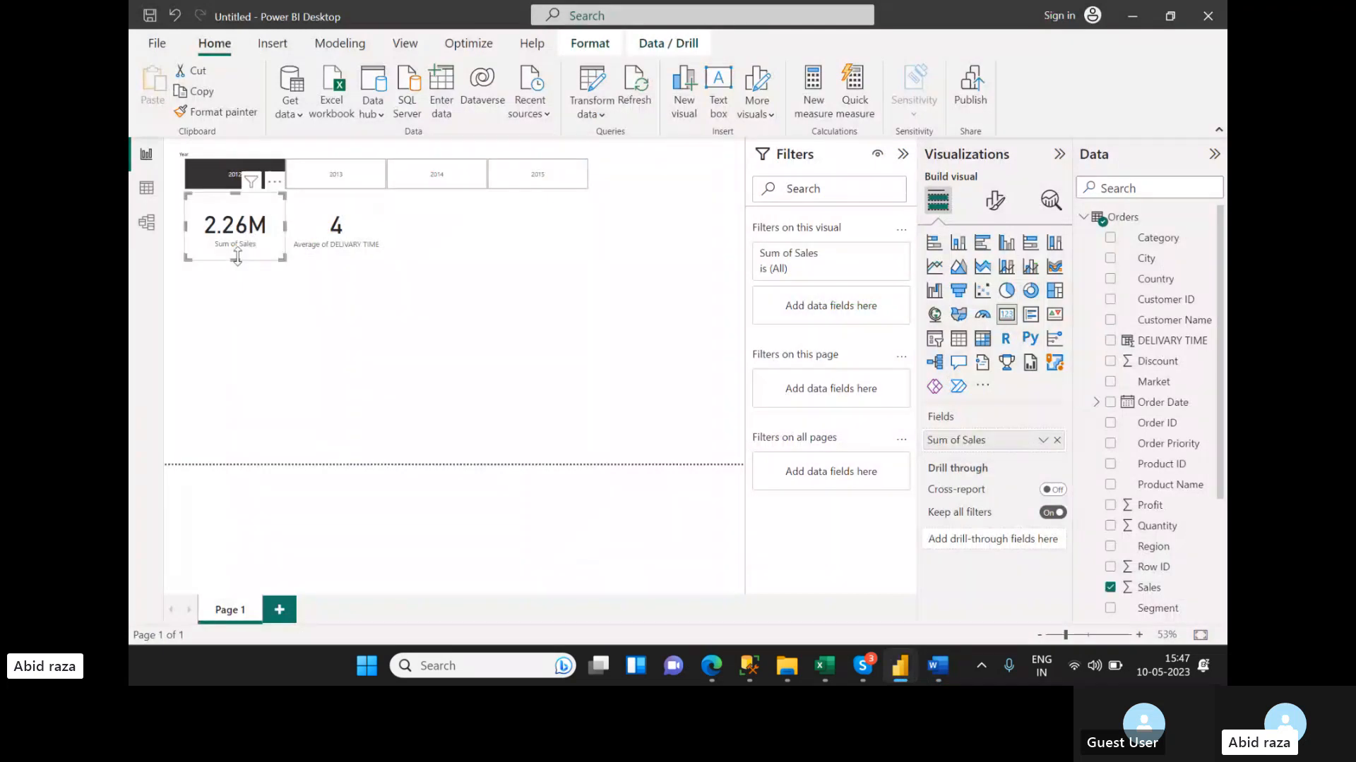
left_click(326, 259)
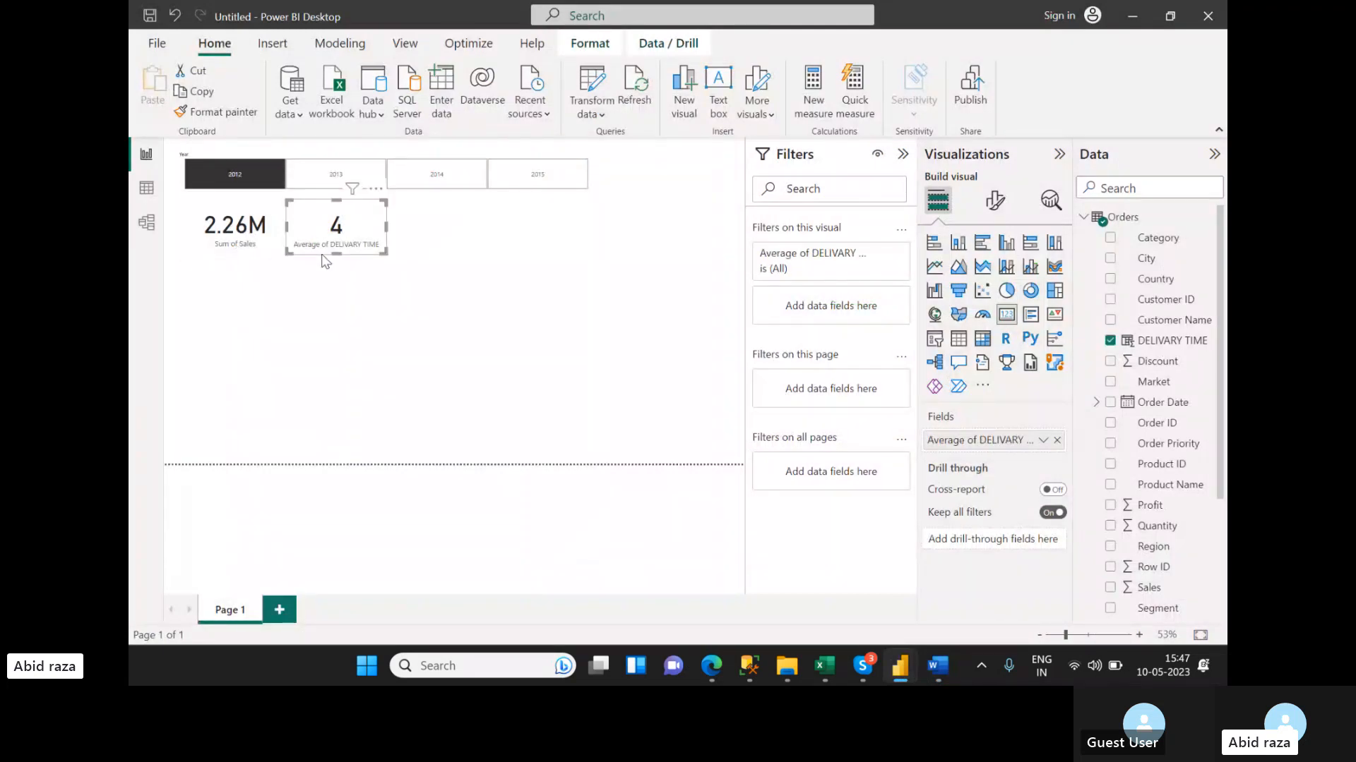
left_click(248, 255)
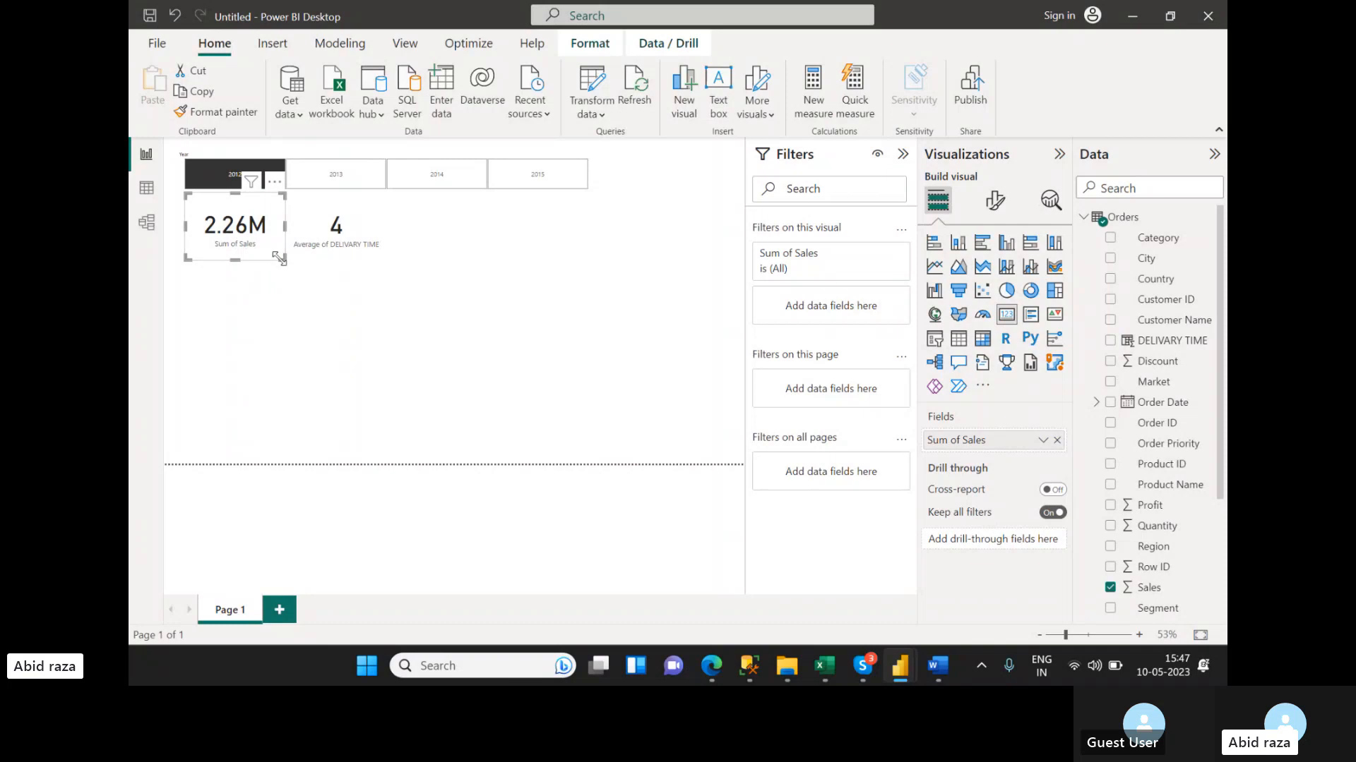
left_click_drag(279, 258, 267, 254)
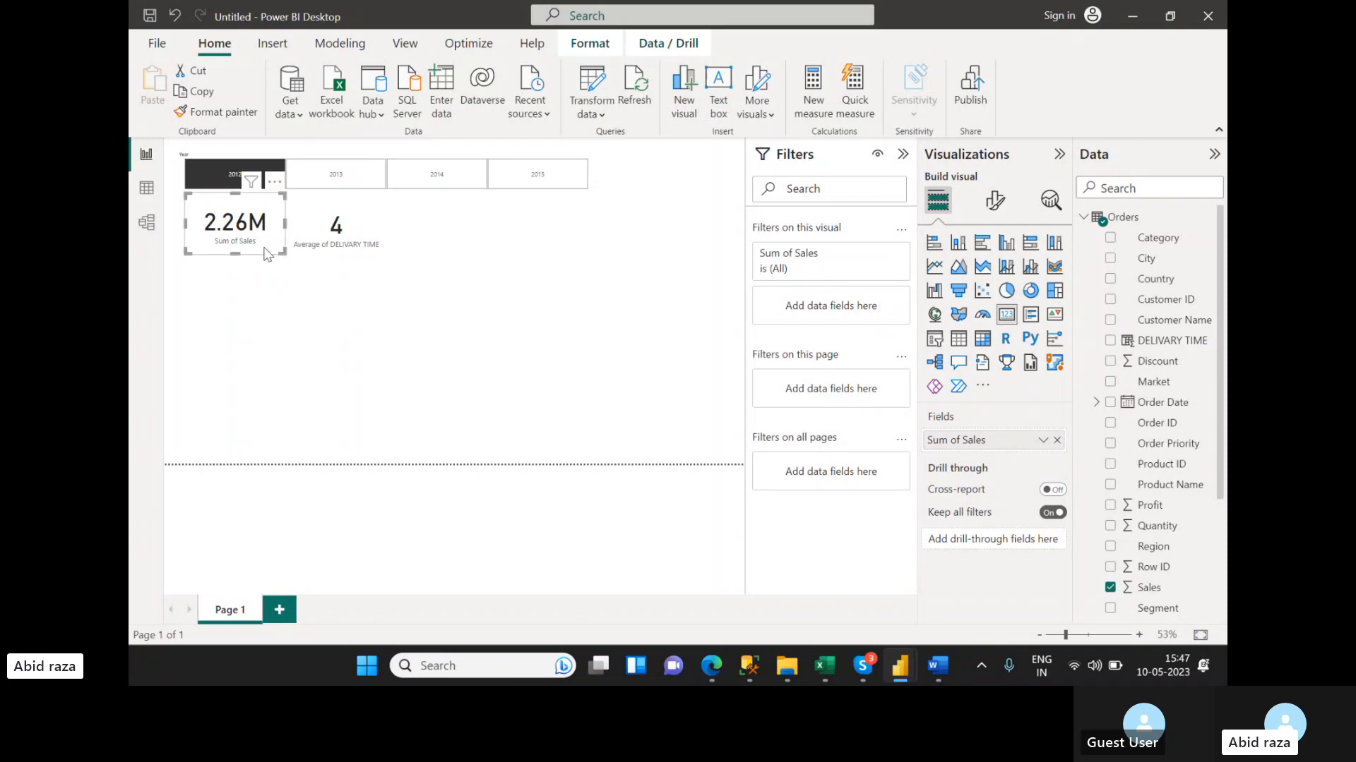
key("Down")
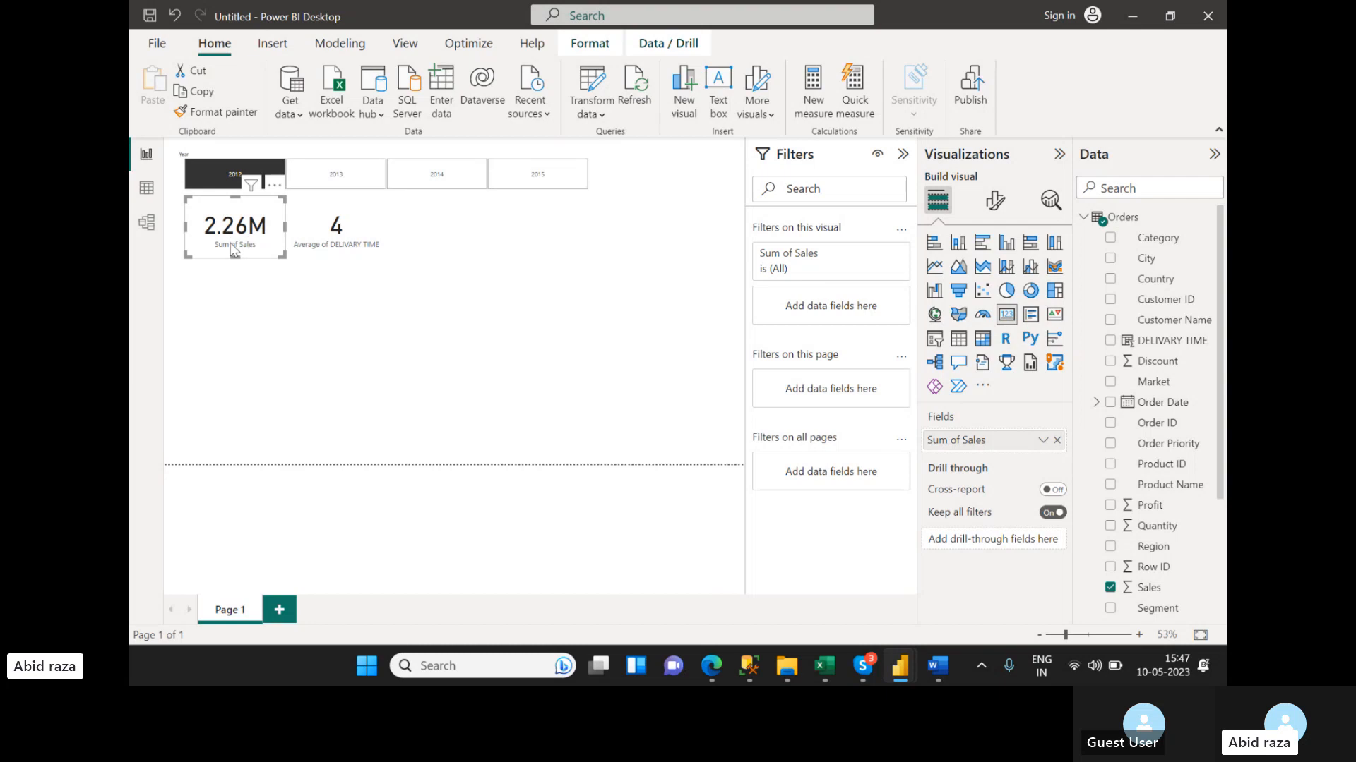
- Replace the Sum of Sales card's category label with a bold, size 15 title reading TOTAL SALES
left_click(996, 203)
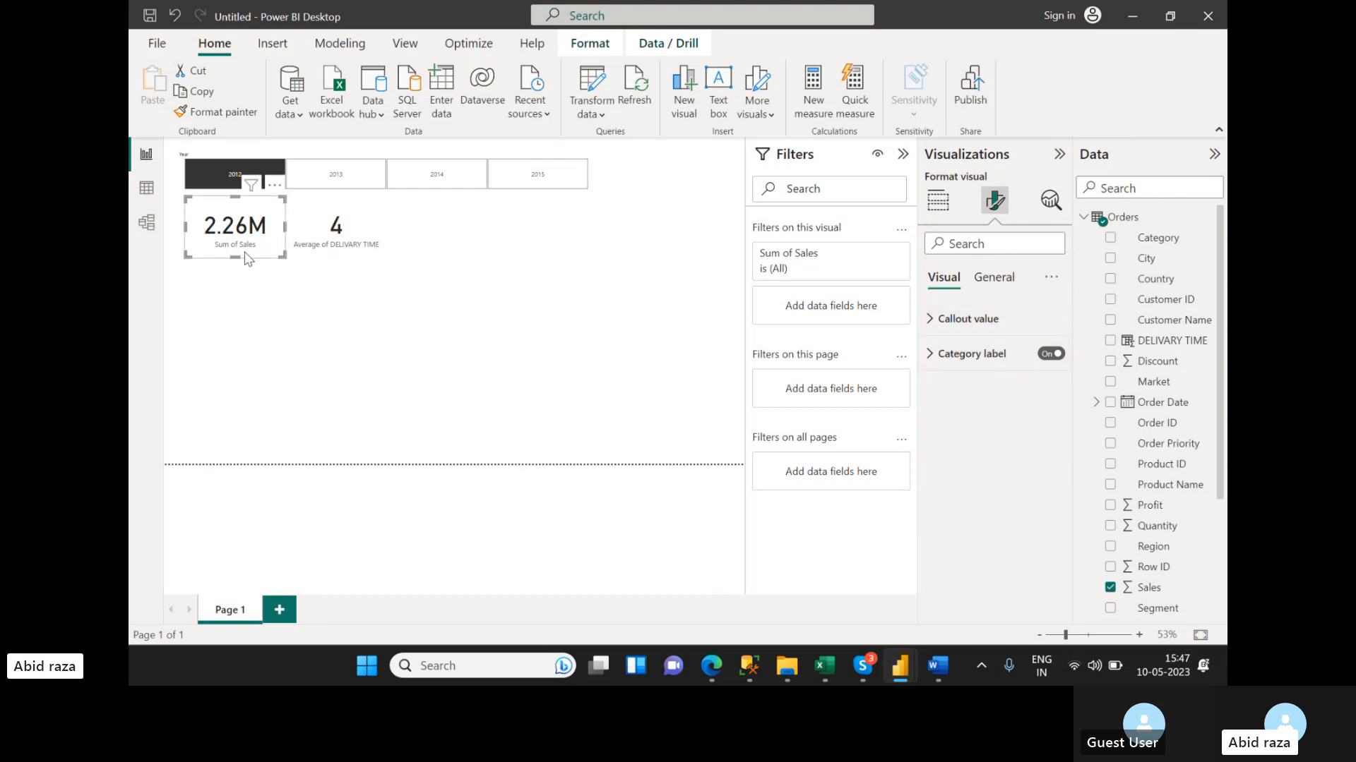
left_click(1049, 356)
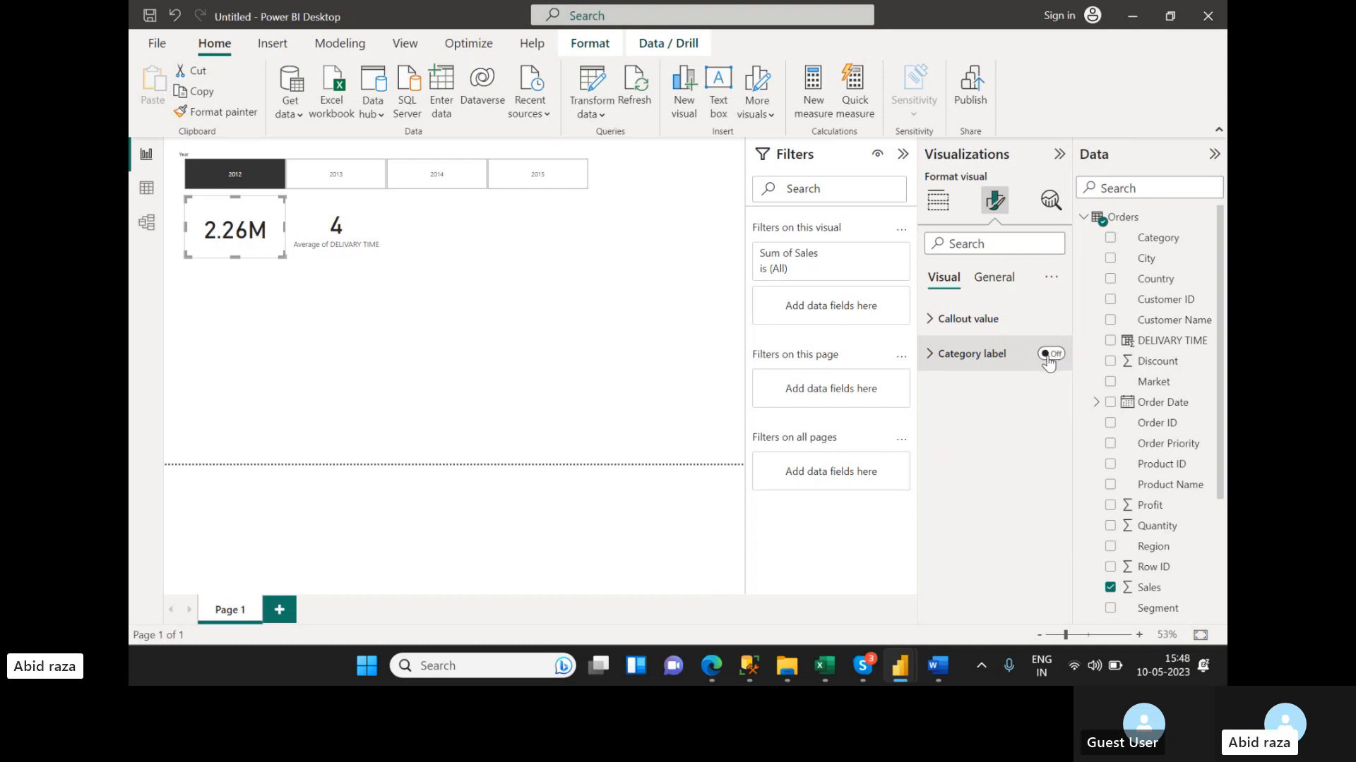
left_click(1003, 280)
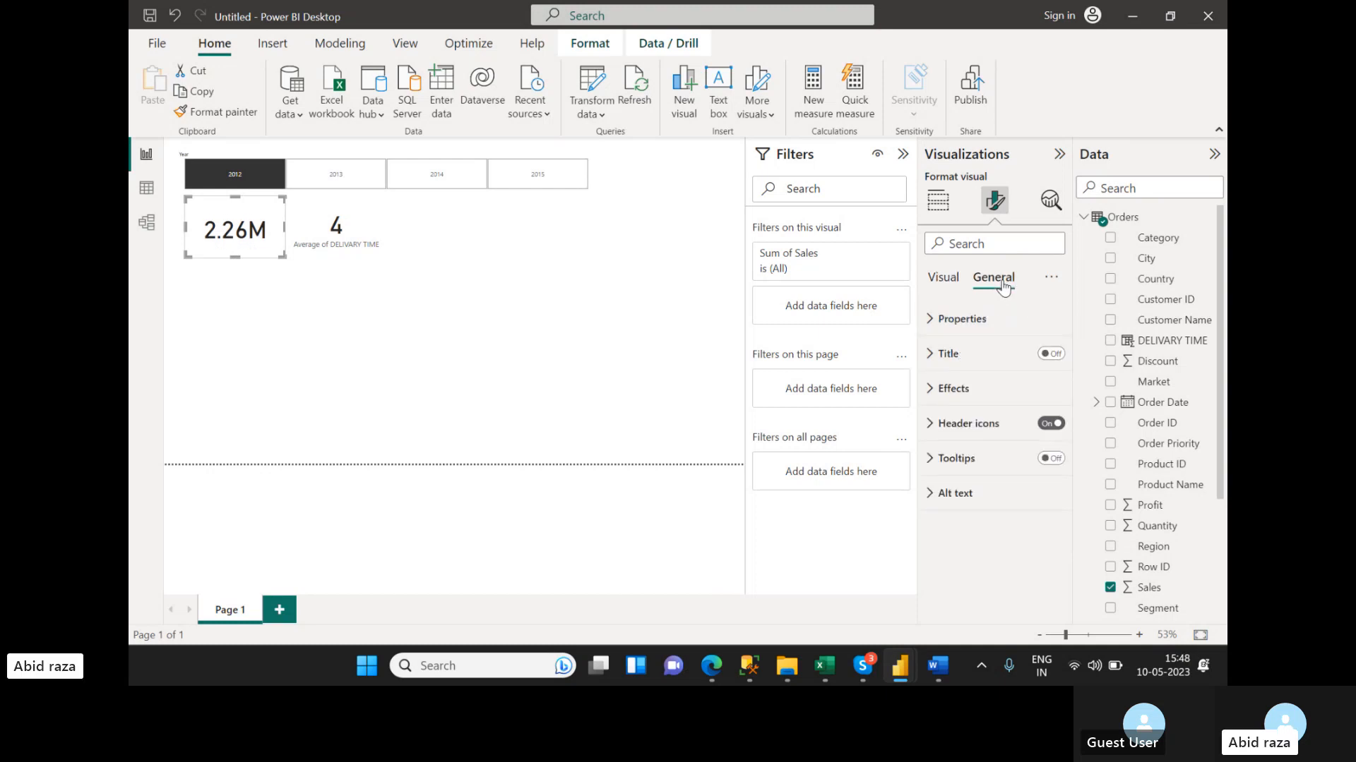
left_click(956, 361)
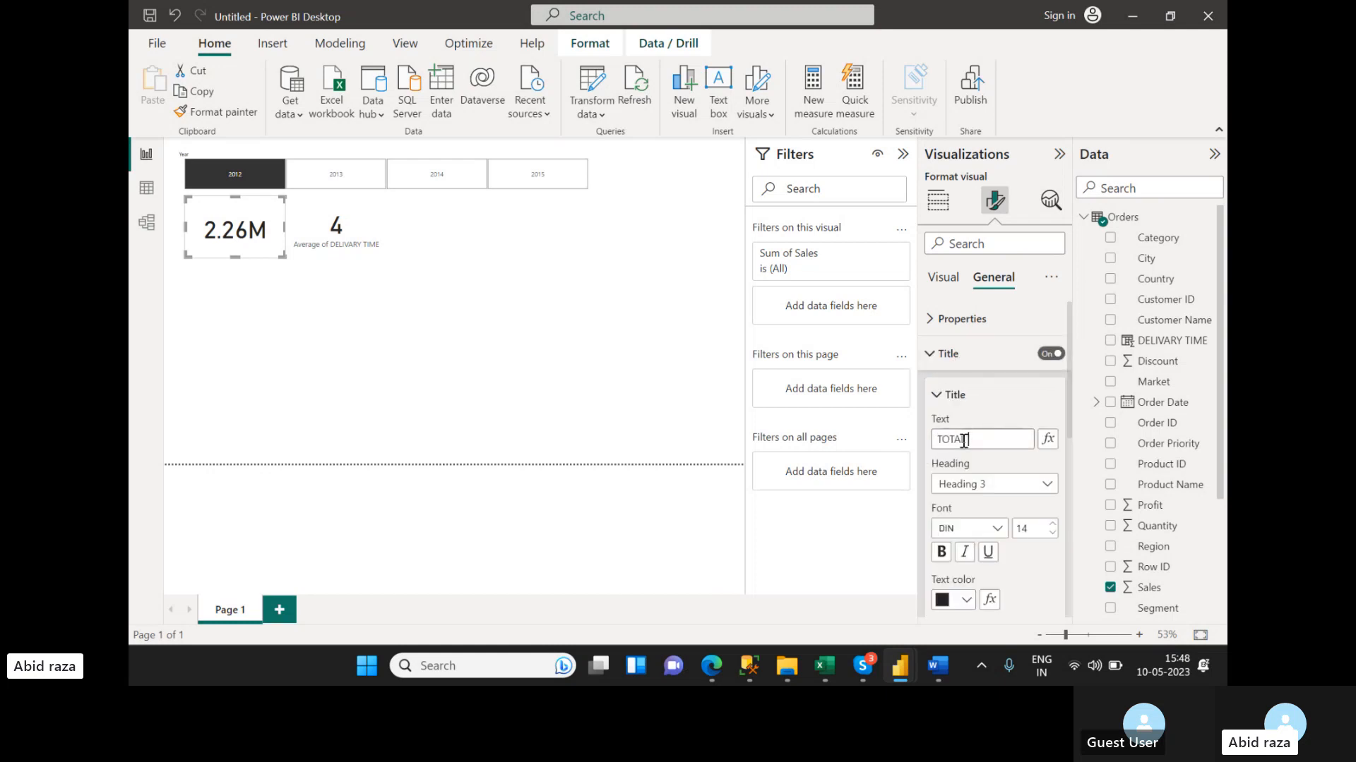
left_click(964, 441)
type("TOTAL SALES")
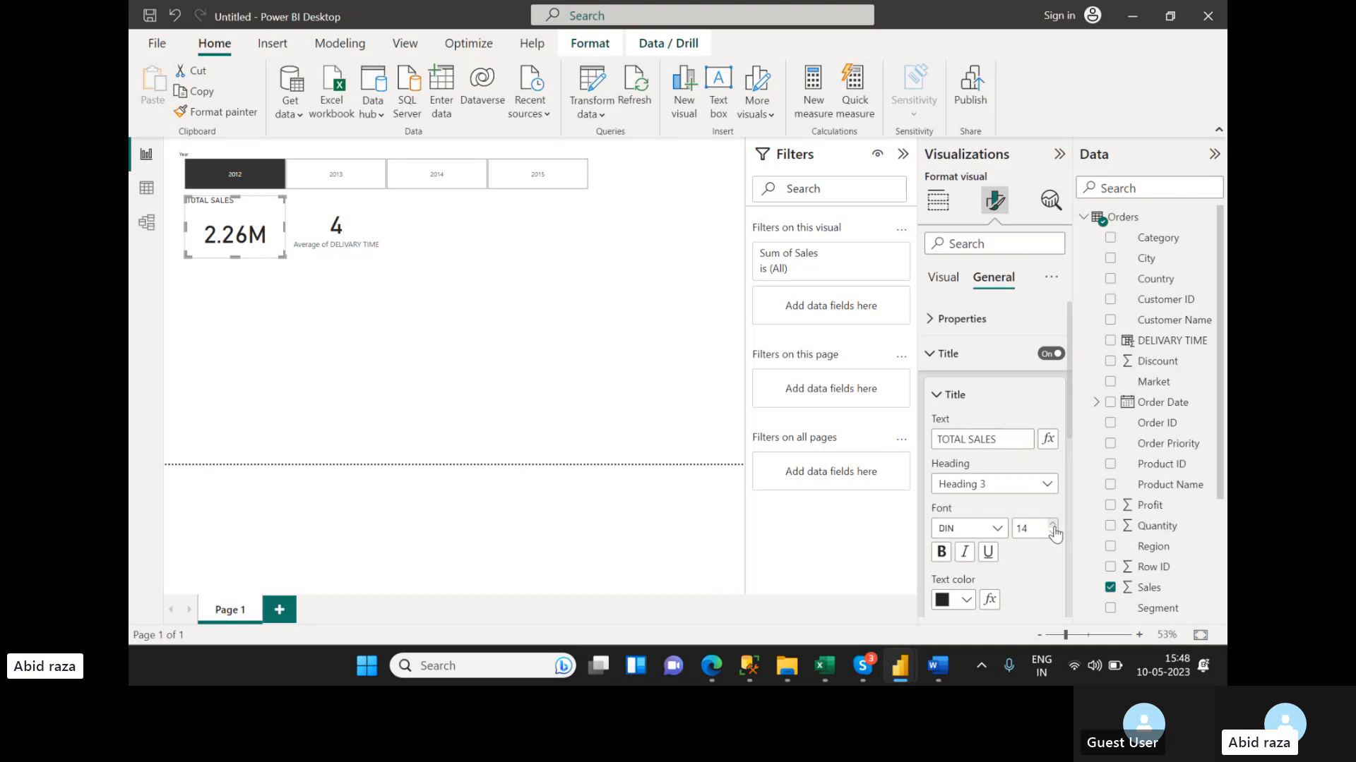
left_click(941, 551)
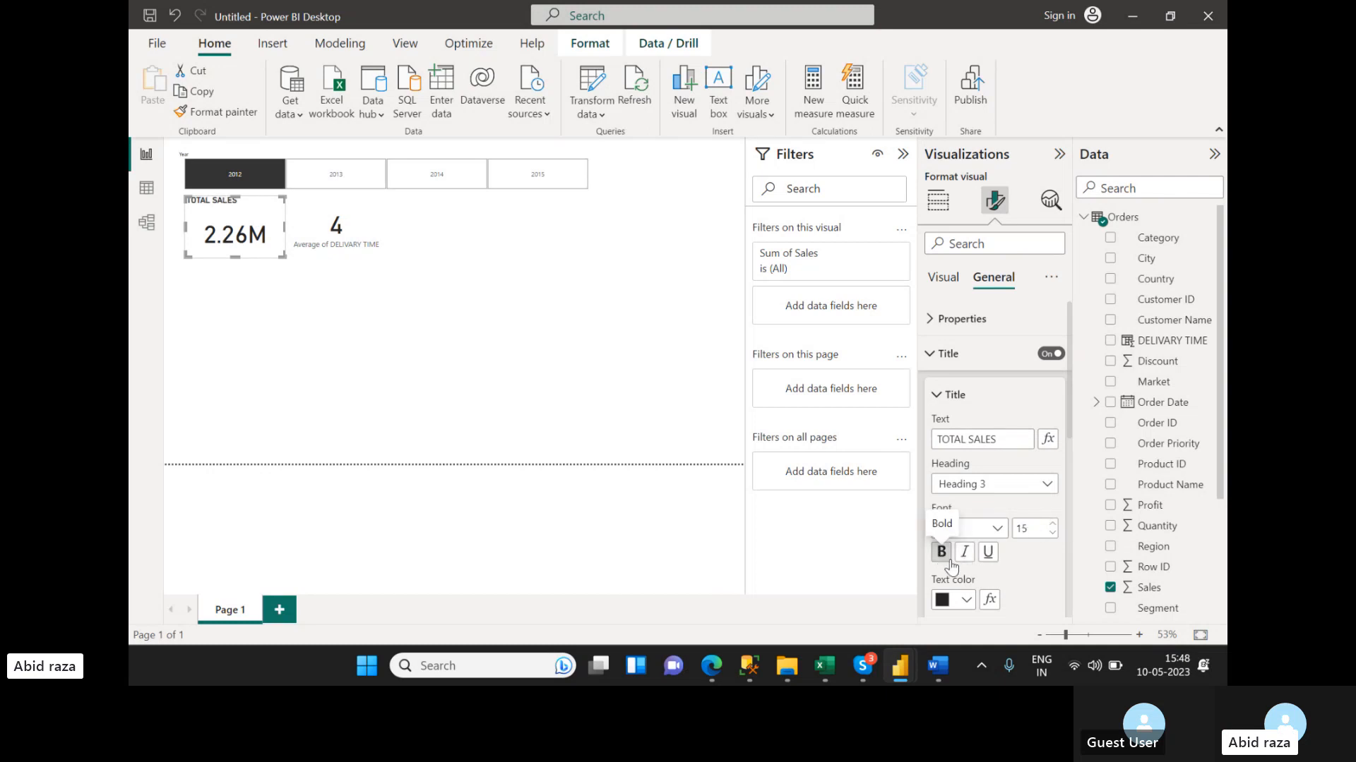
- Color the TOTAL SALES card's title blue, give it a light grey background and center it horizontally
scroll(953, 565, "down", 1)
left_click(967, 554)
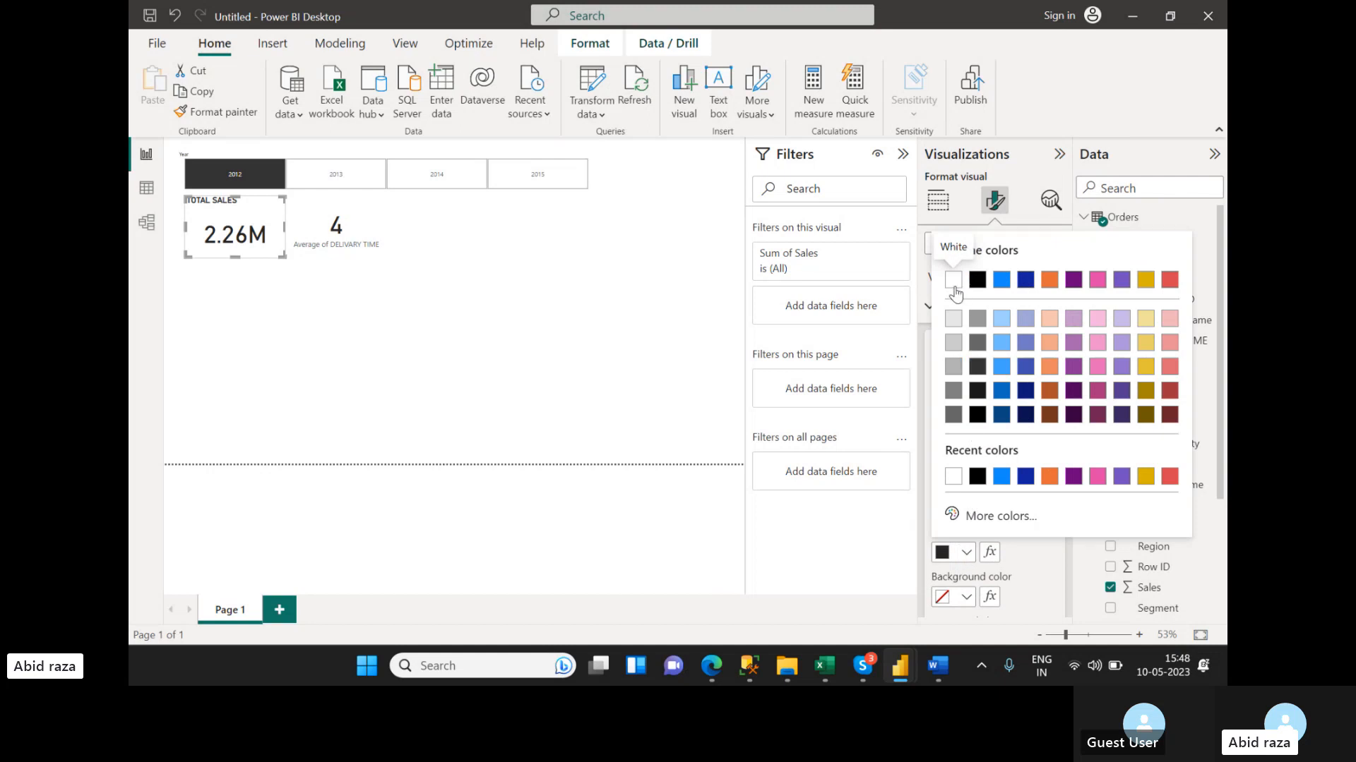
left_click(1001, 391)
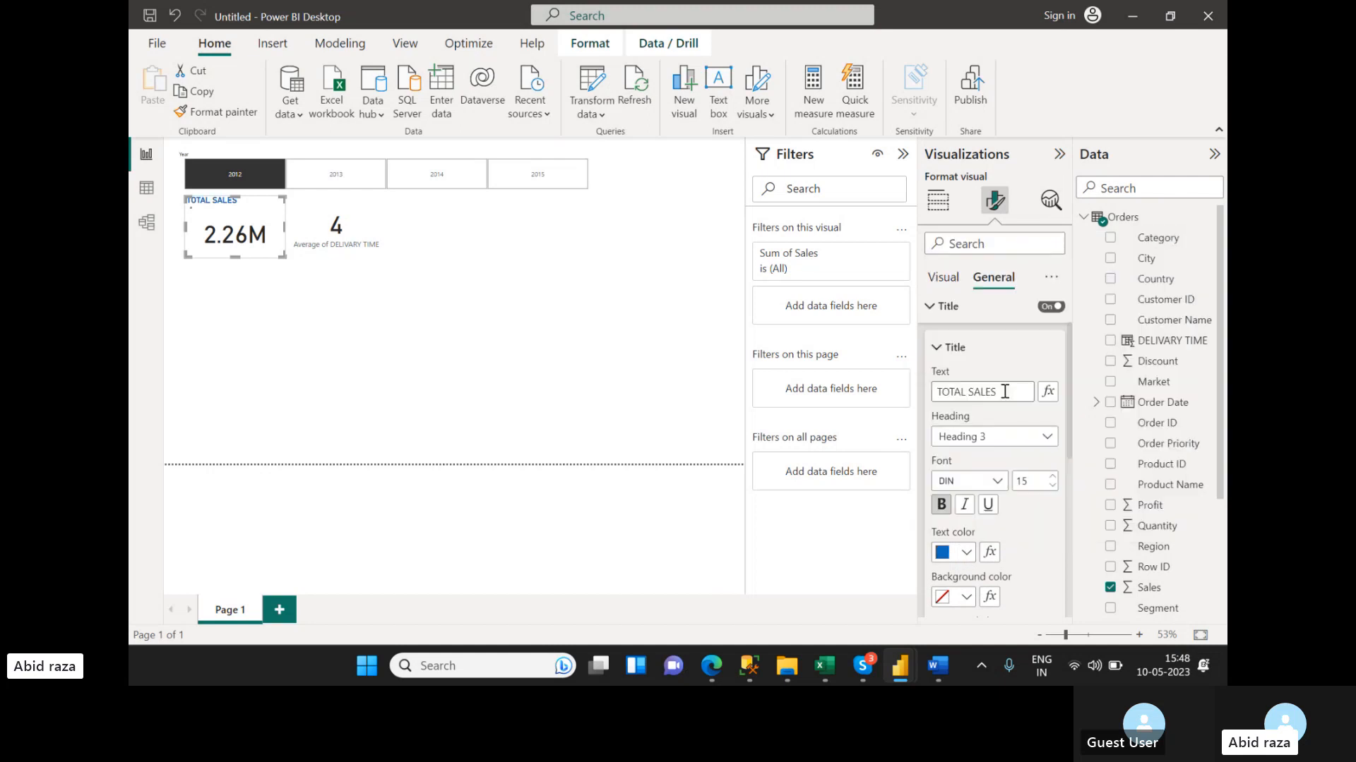
left_click(965, 598)
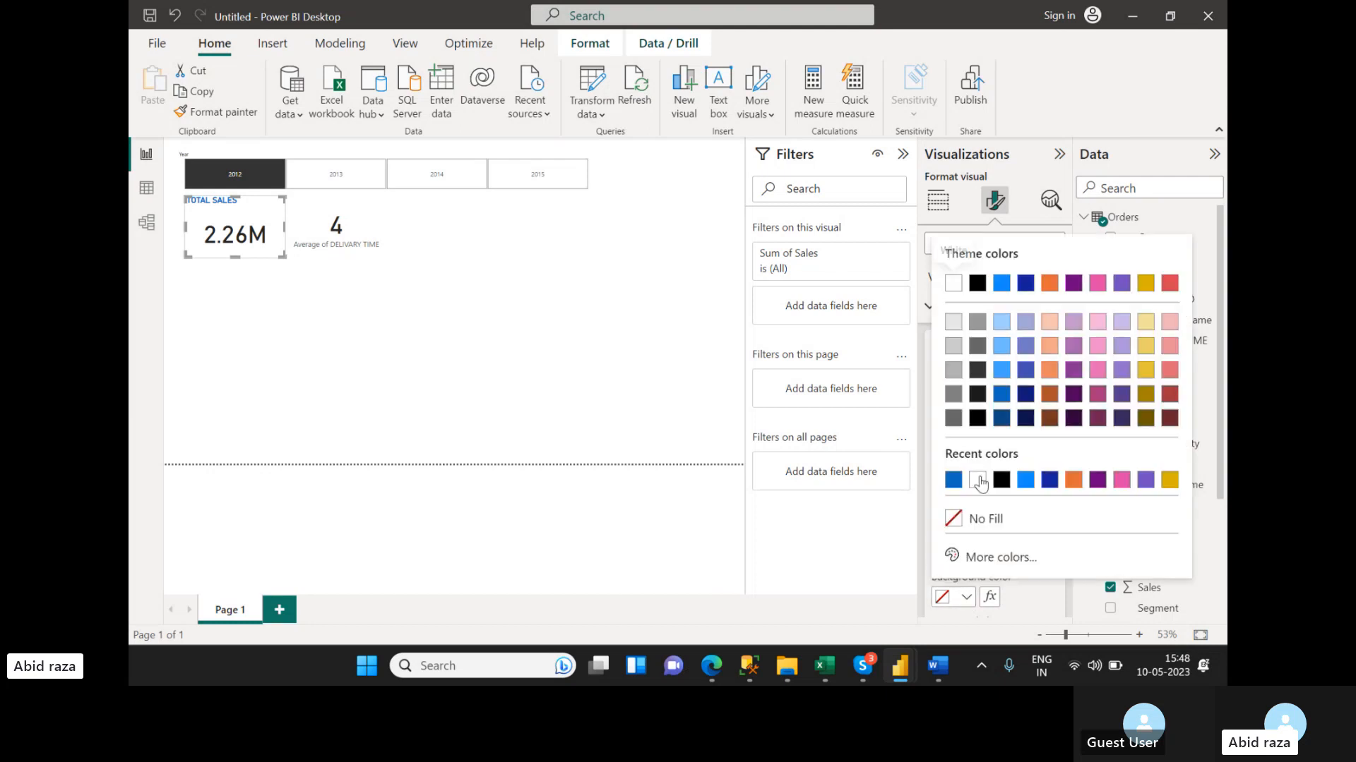
left_click(1002, 322)
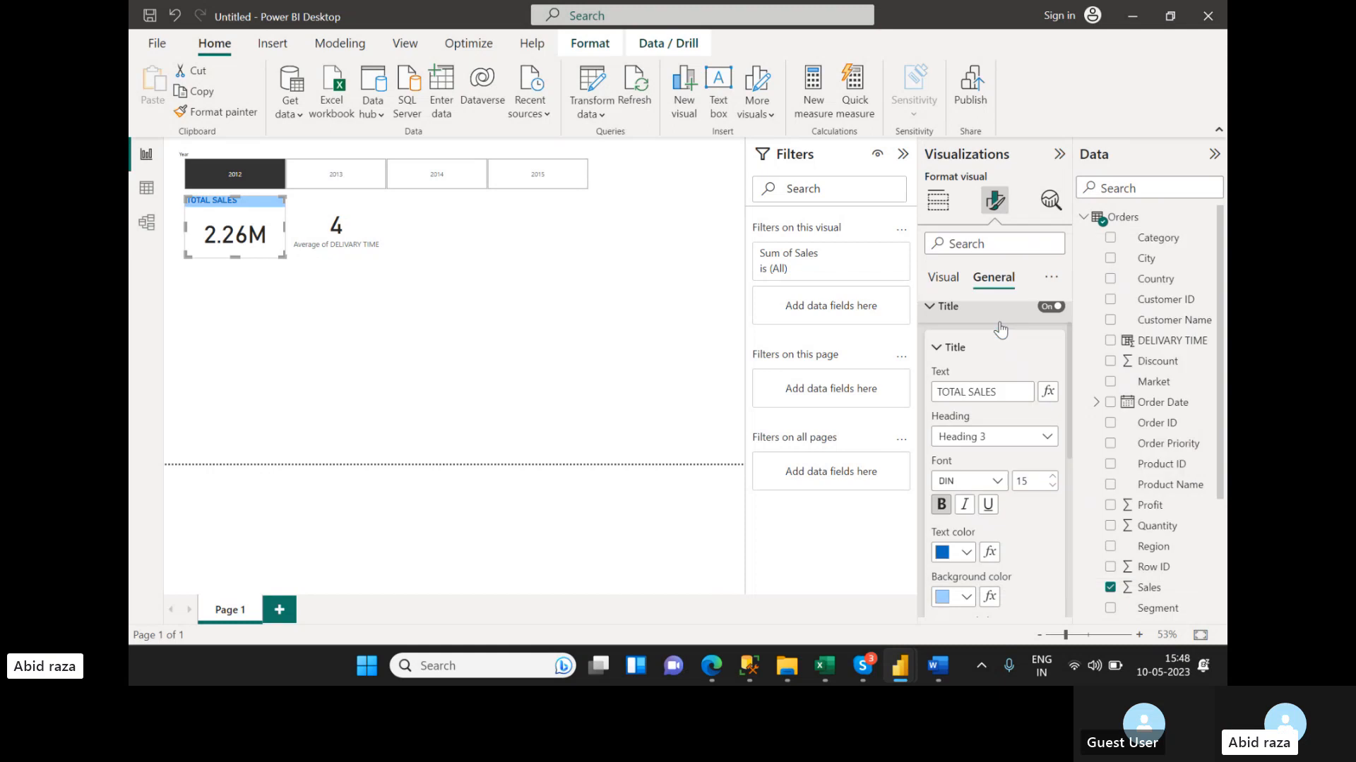
left_click(964, 598)
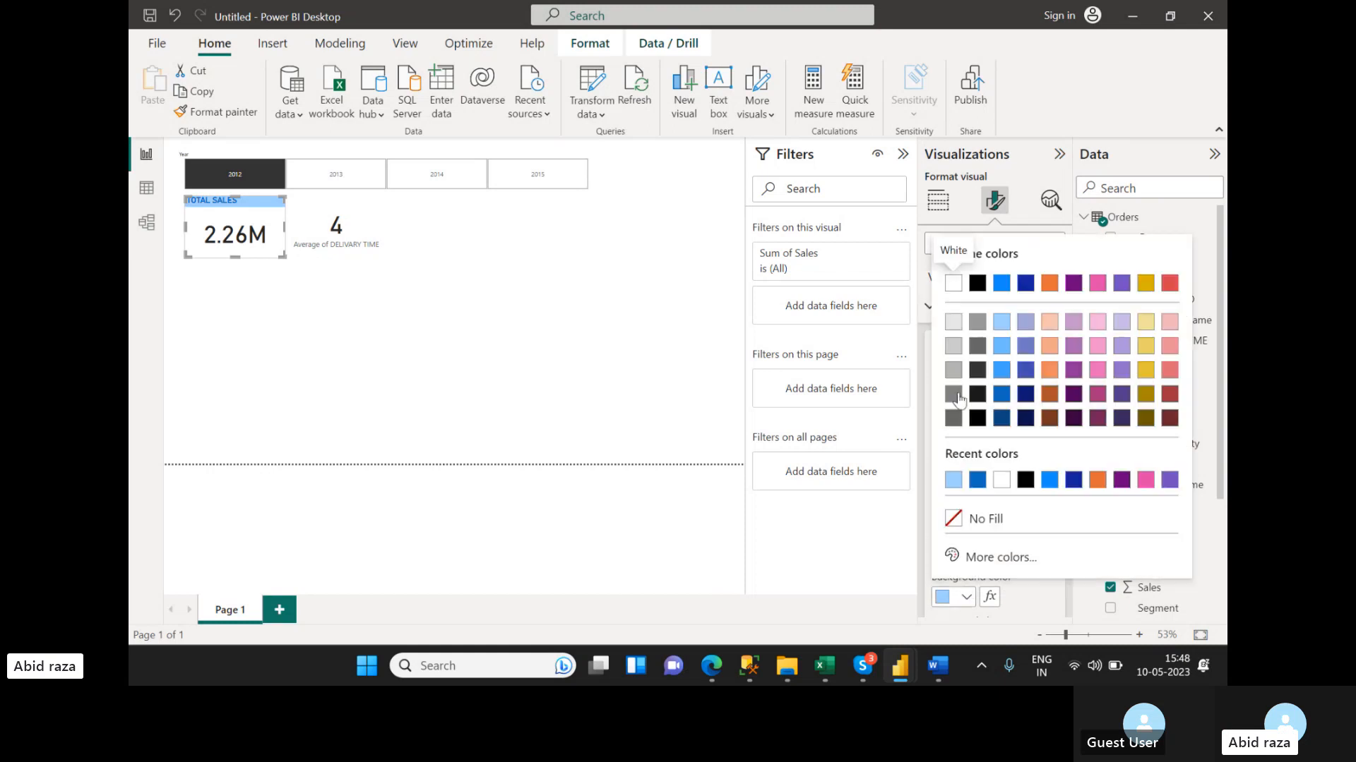
left_click(958, 326)
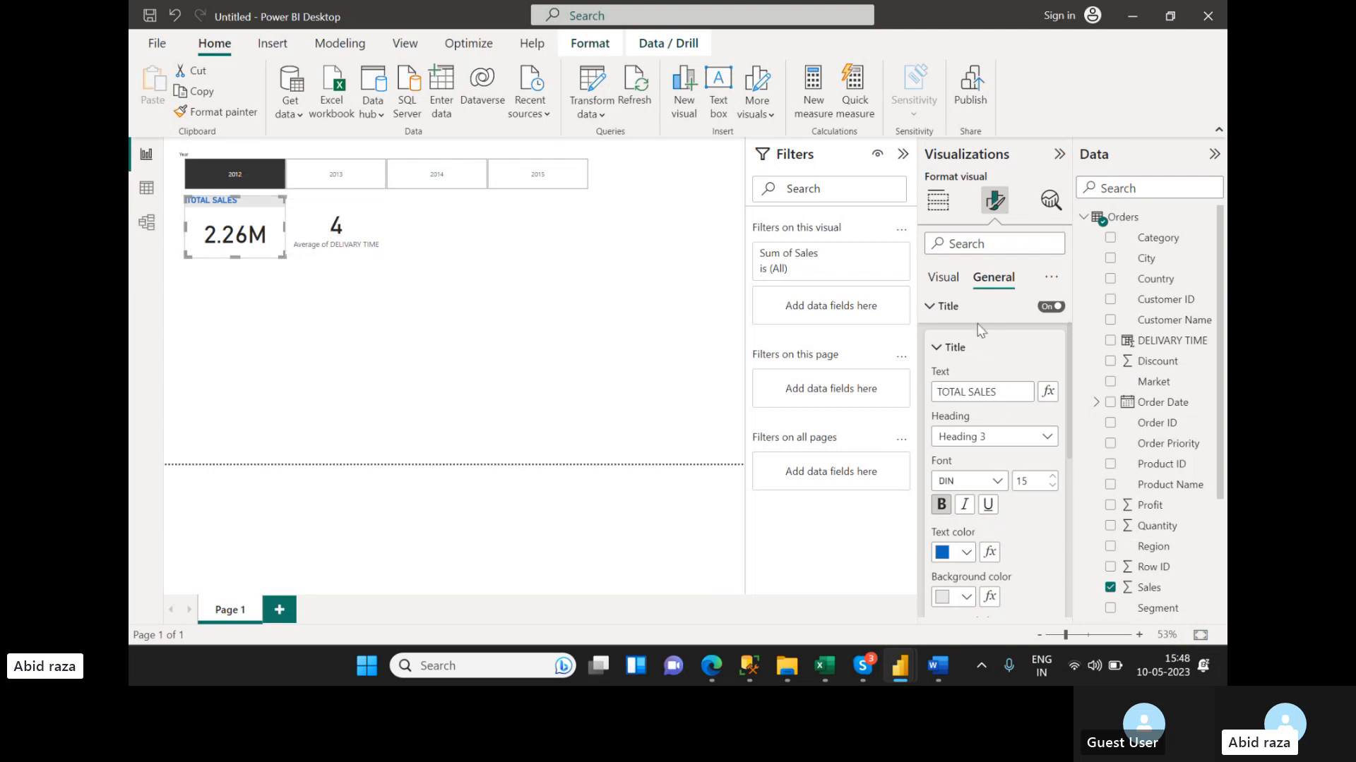
scroll(975, 424, "down", 3)
left_click(965, 501)
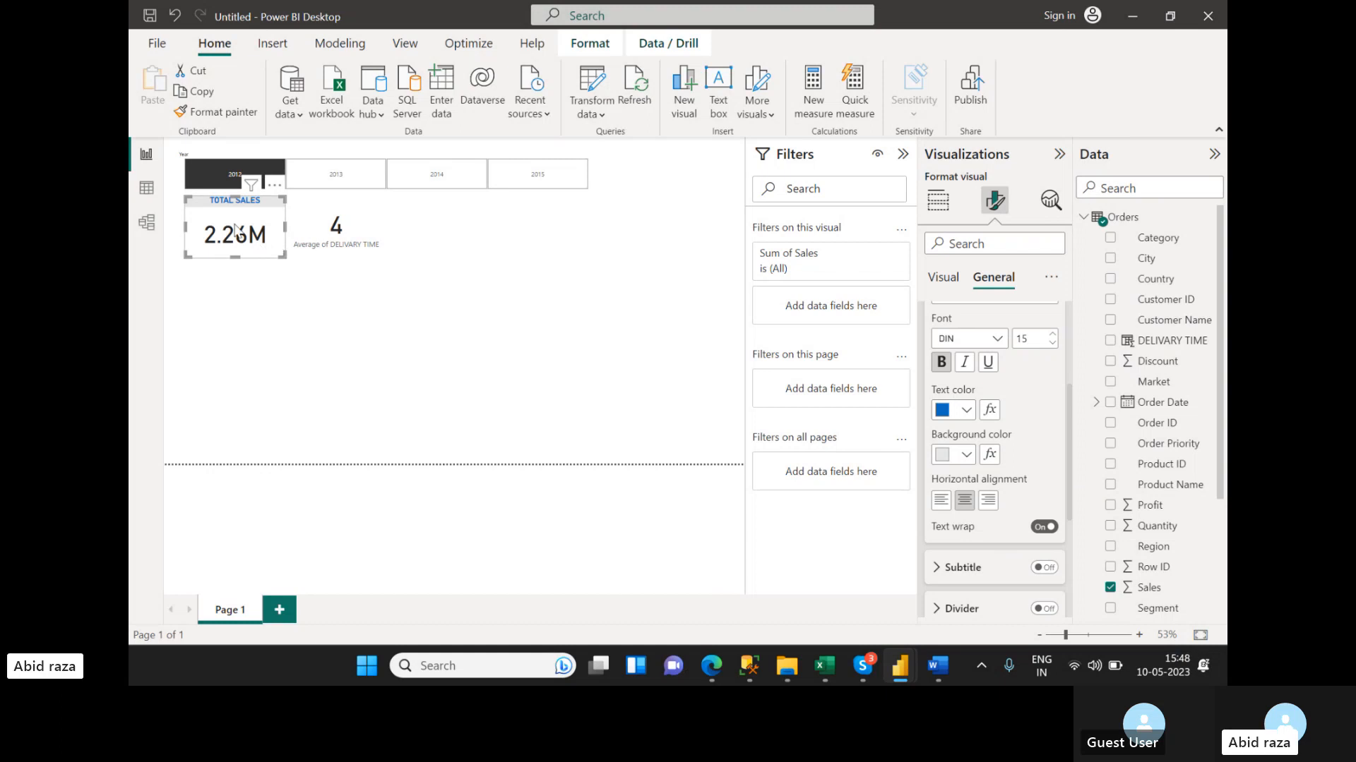
- Set the TOTAL SALES card's callout value color to dark blue
left_click(945, 289)
left_click(950, 318)
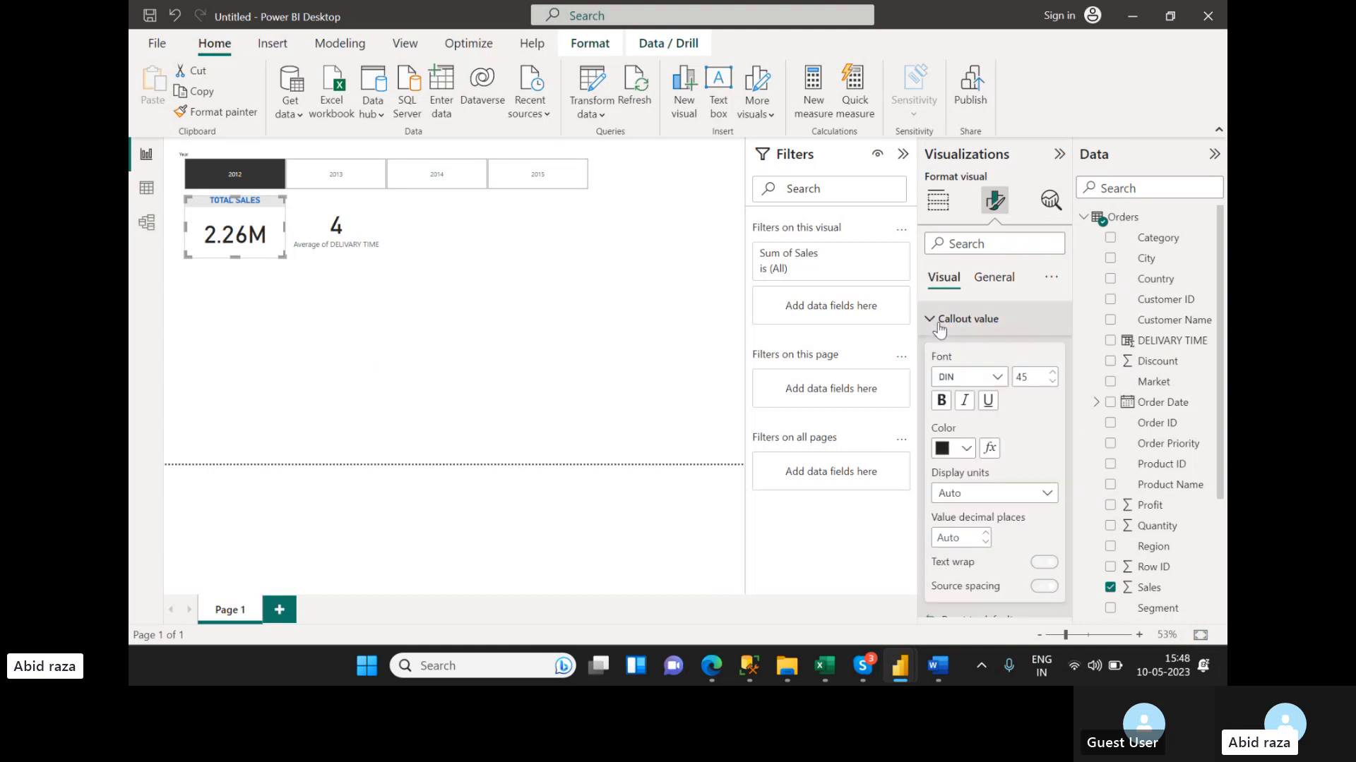
scroll(964, 469, "down", 1)
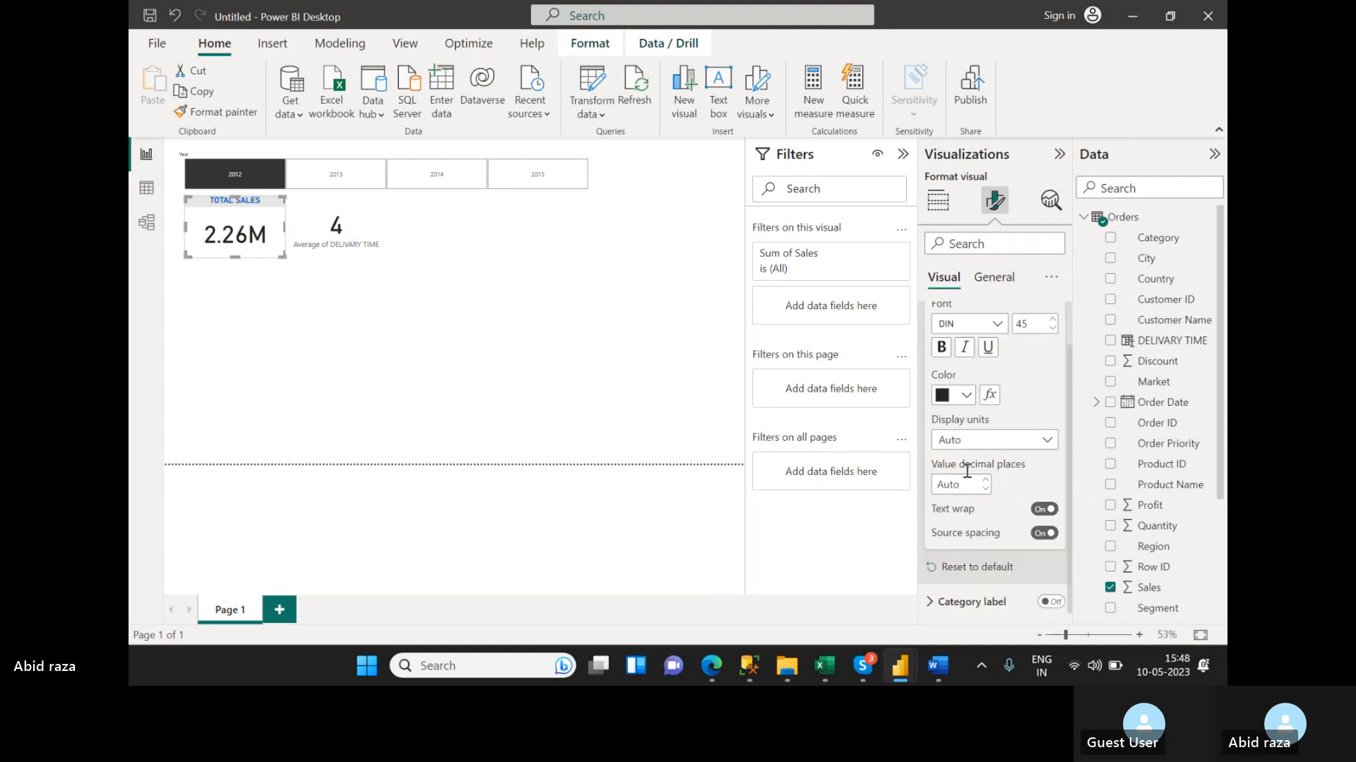
scroll(966, 383, "up", 1)
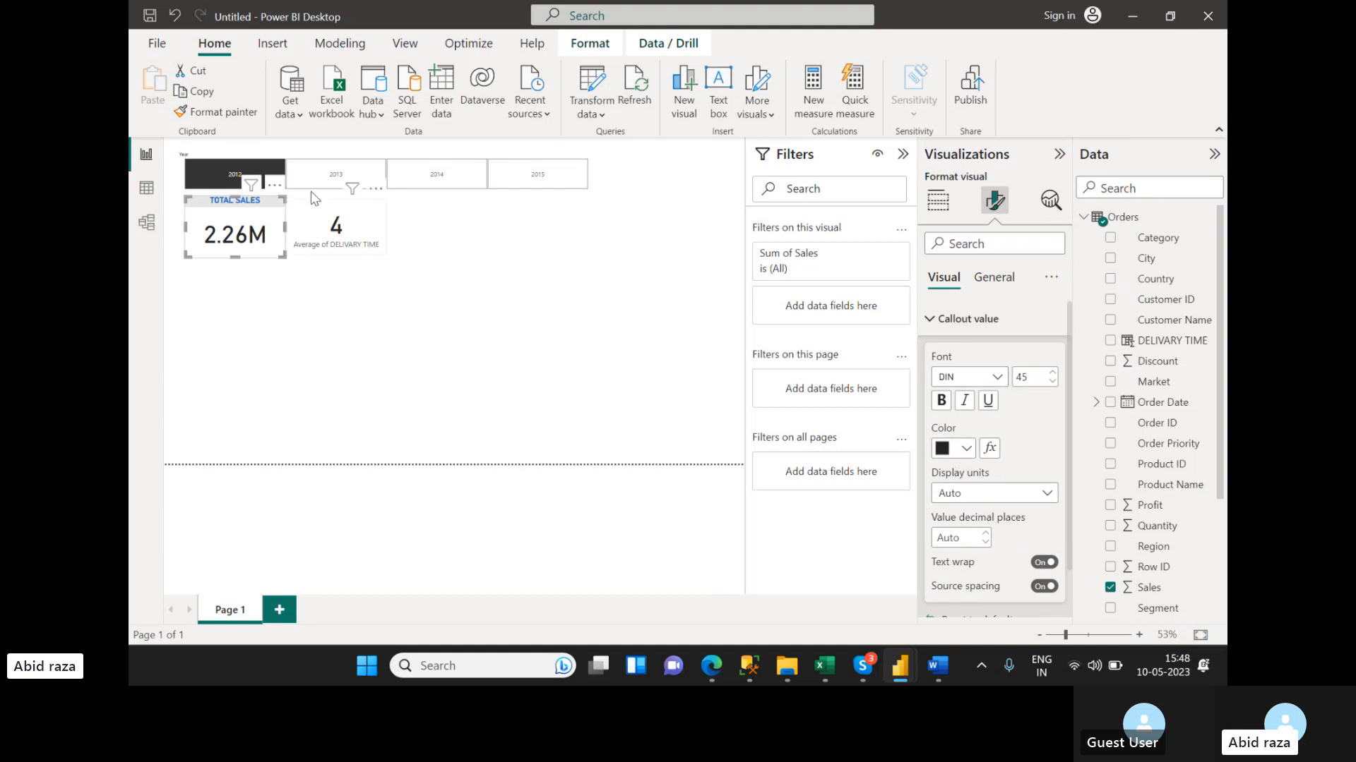
left_click(967, 450)
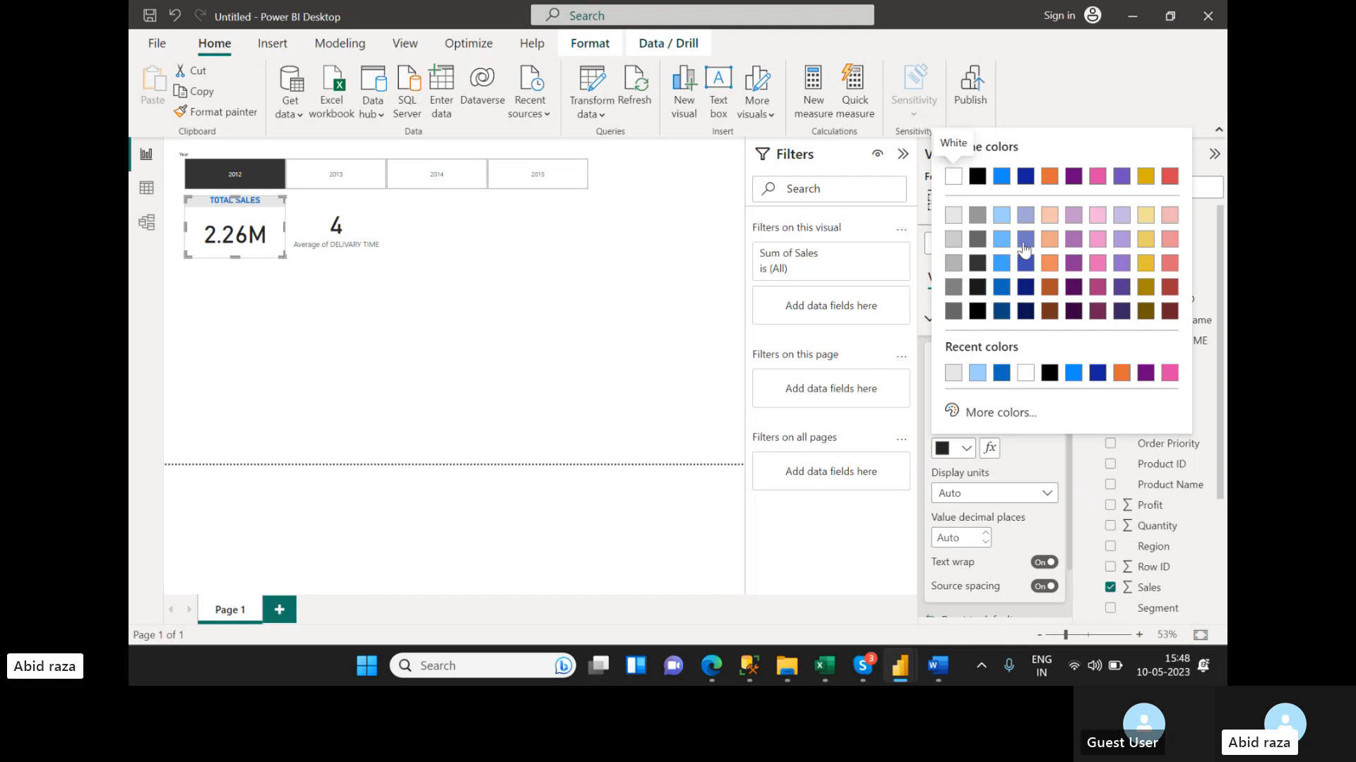
left_click(1003, 312)
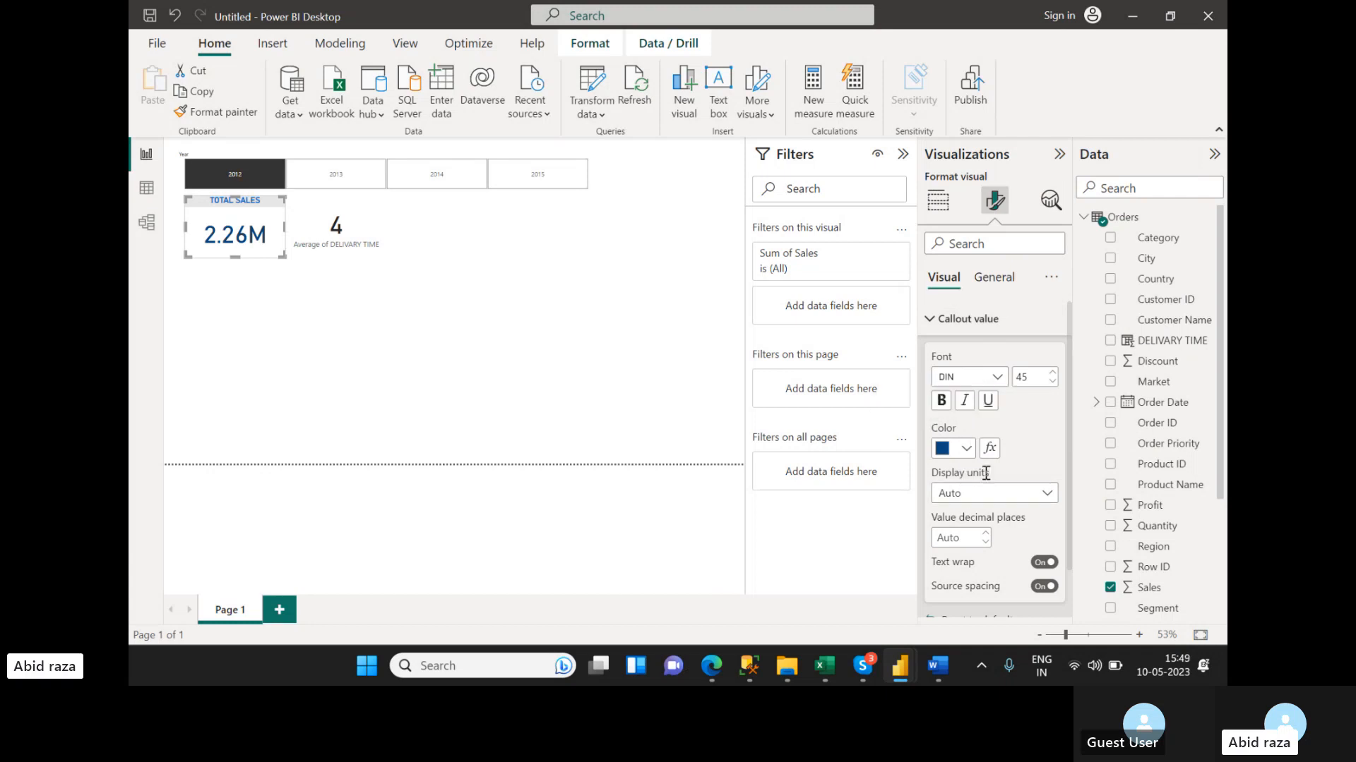
- Fill the TOTAL SALES card's background with light purple
left_click(992, 276)
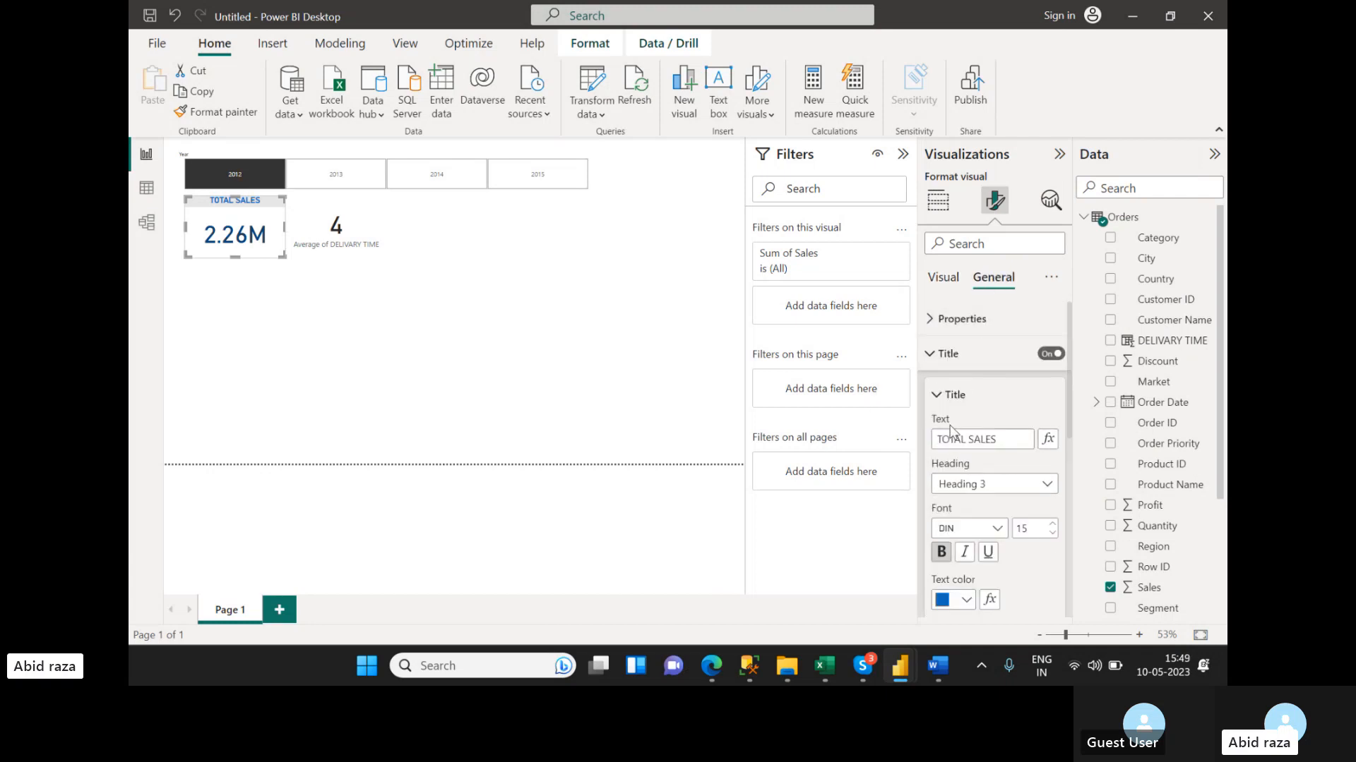
left_click(931, 321)
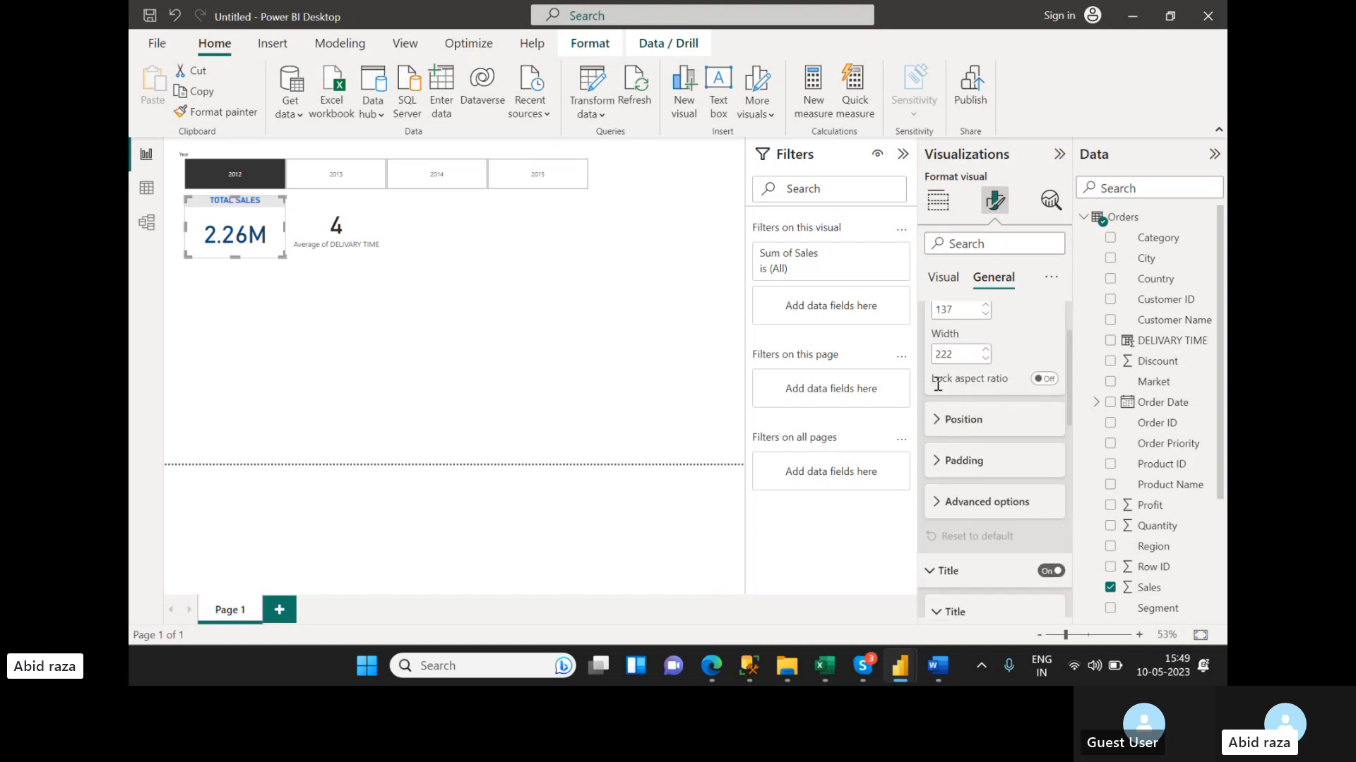
left_click(934, 319)
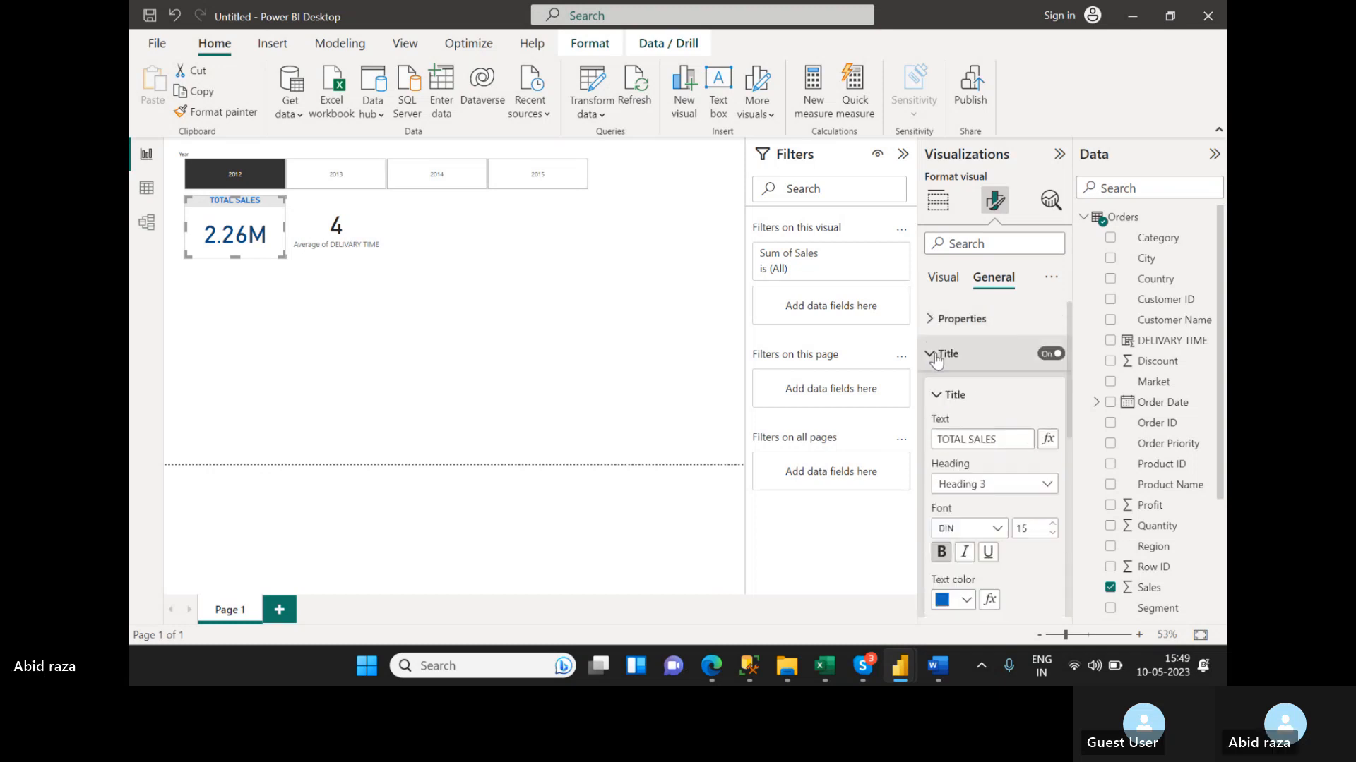
left_click(933, 354)
left_click(936, 391)
scroll(939, 400, "down", 2)
scroll(946, 395, "up", 1)
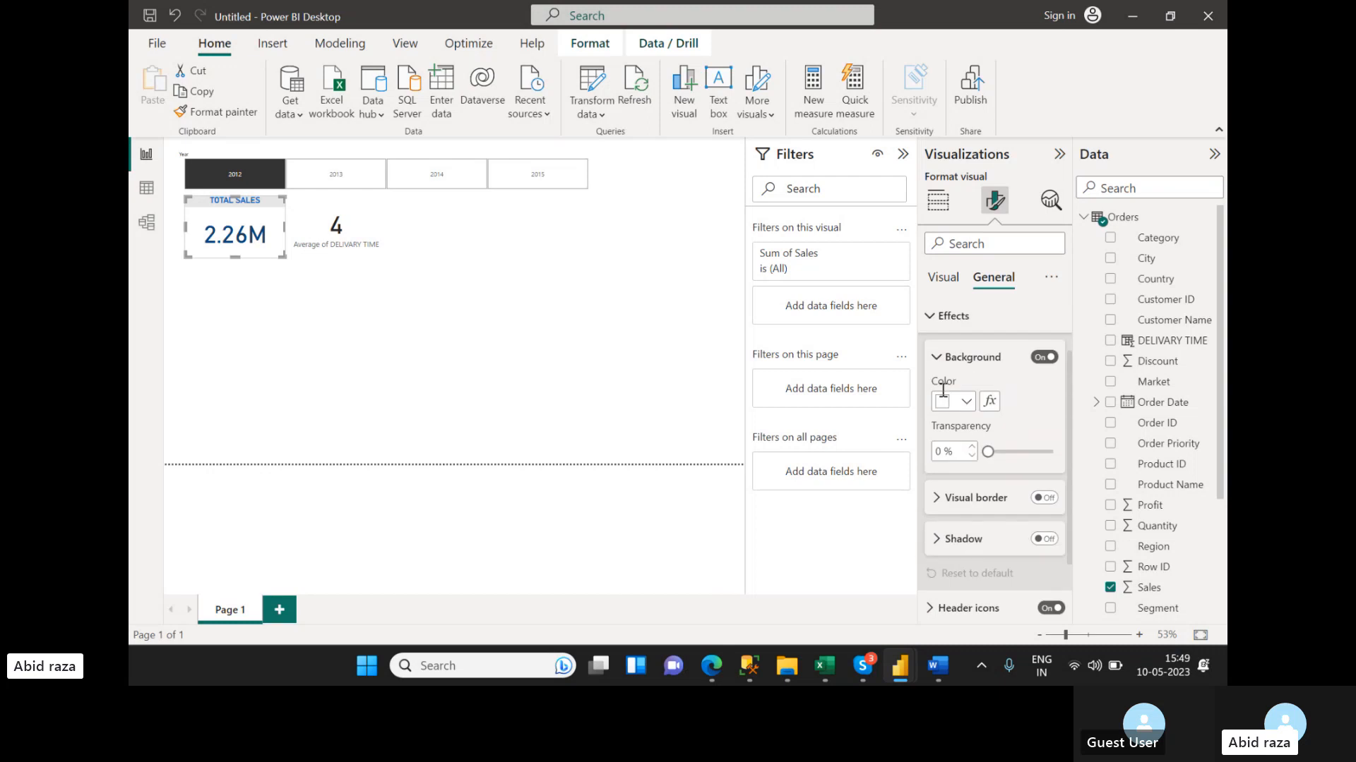
left_click(977, 425)
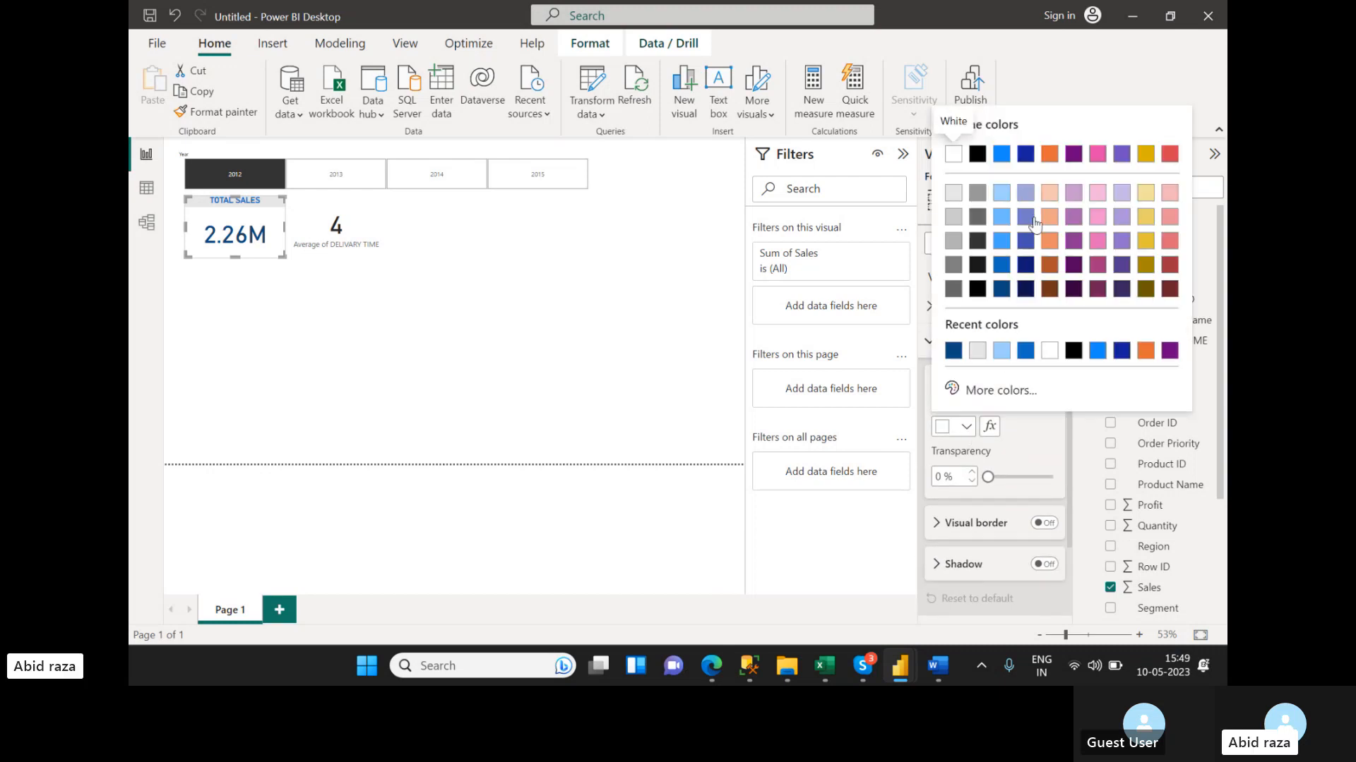
left_click(1122, 195)
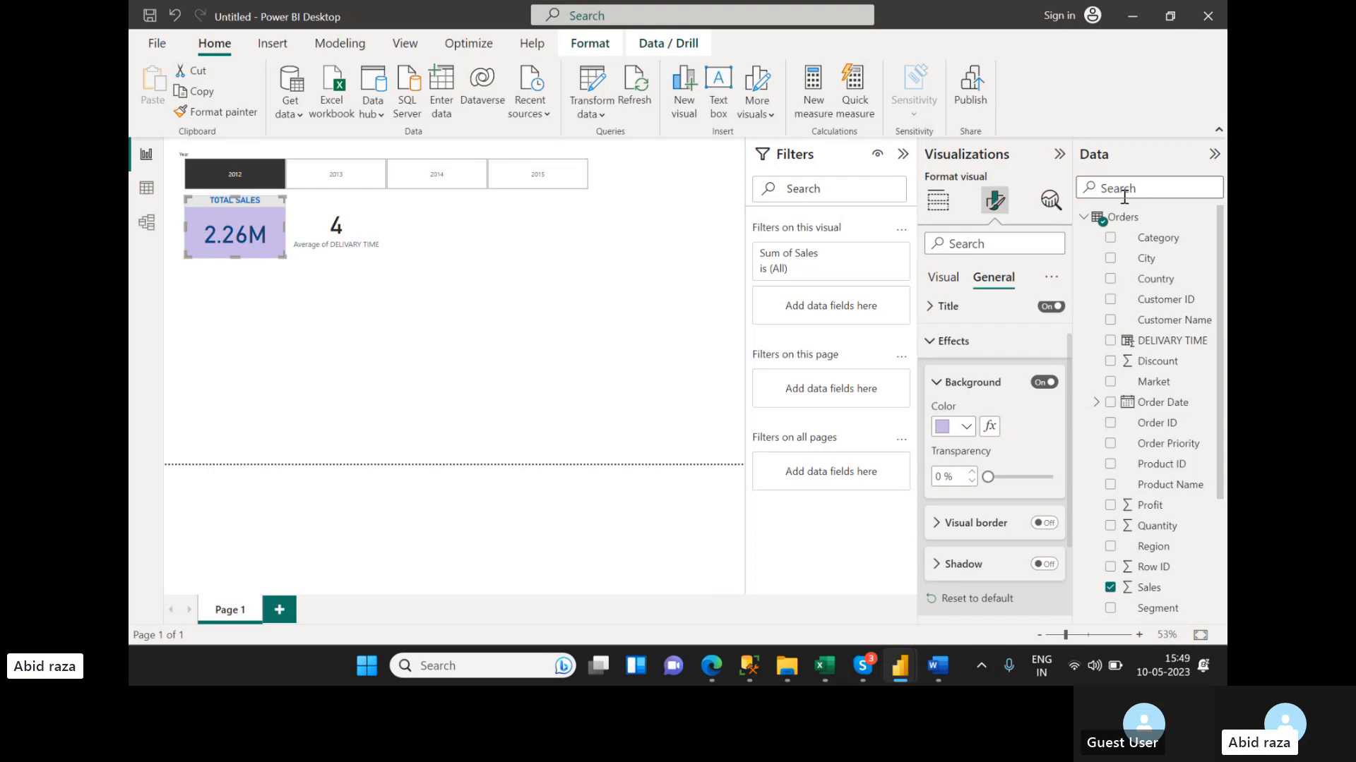
- Try light yellow and a darker purple as the TOTAL SALES card's background, returning to light purple
left_click(961, 427)
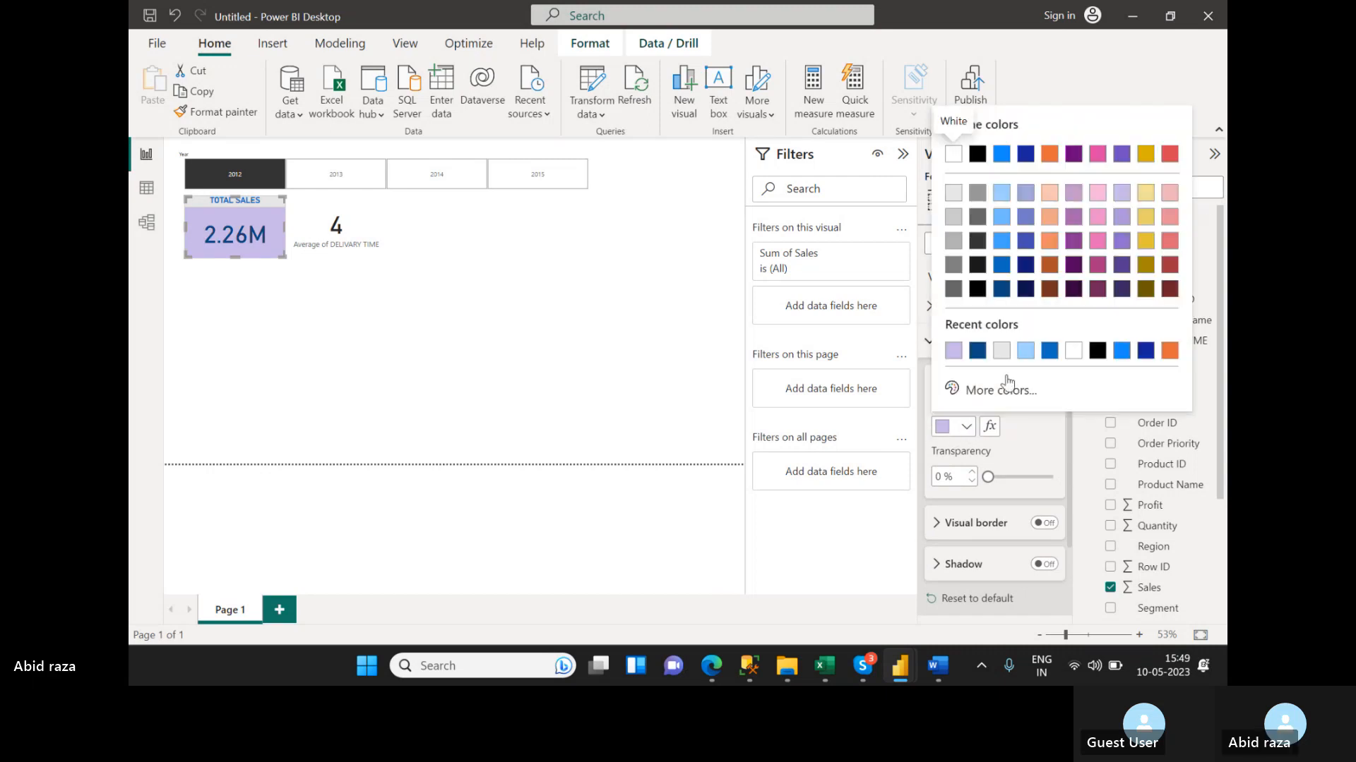
left_click(1145, 192)
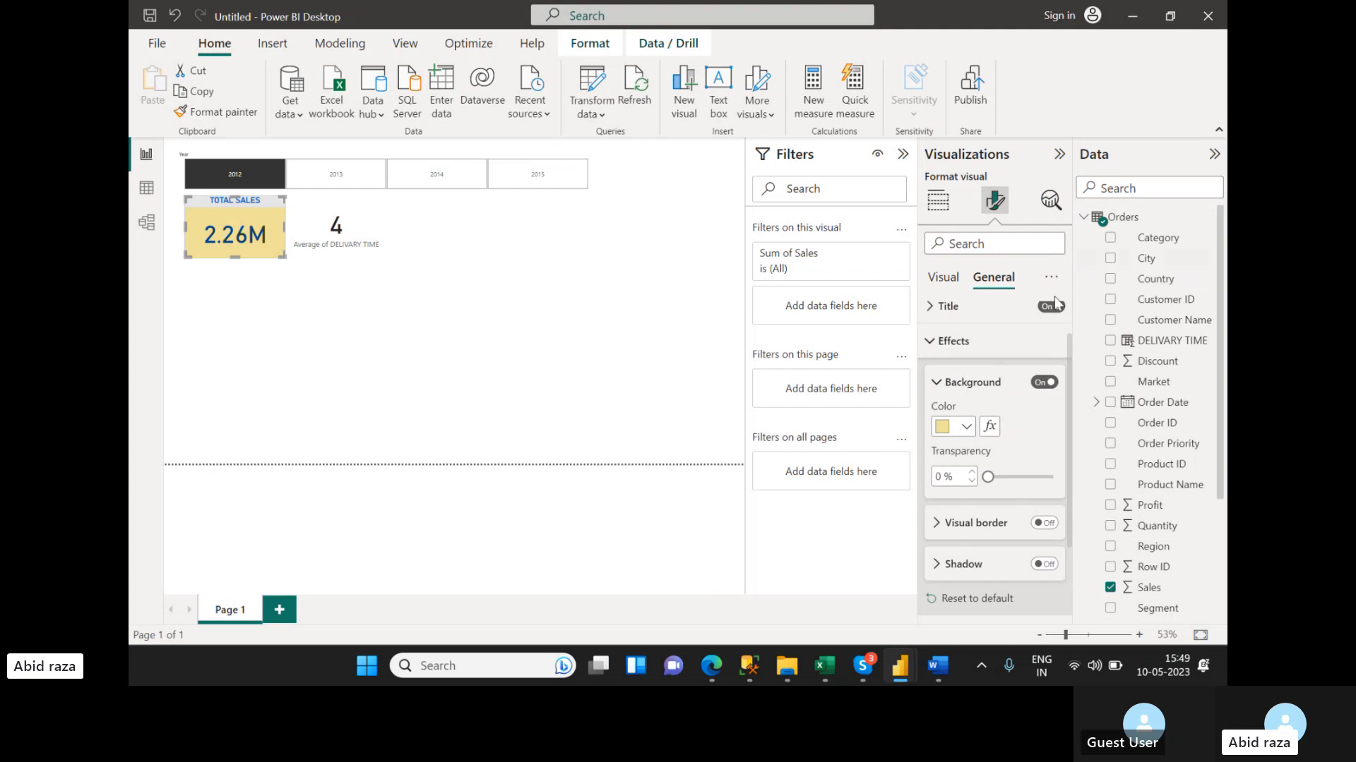
left_click(964, 426)
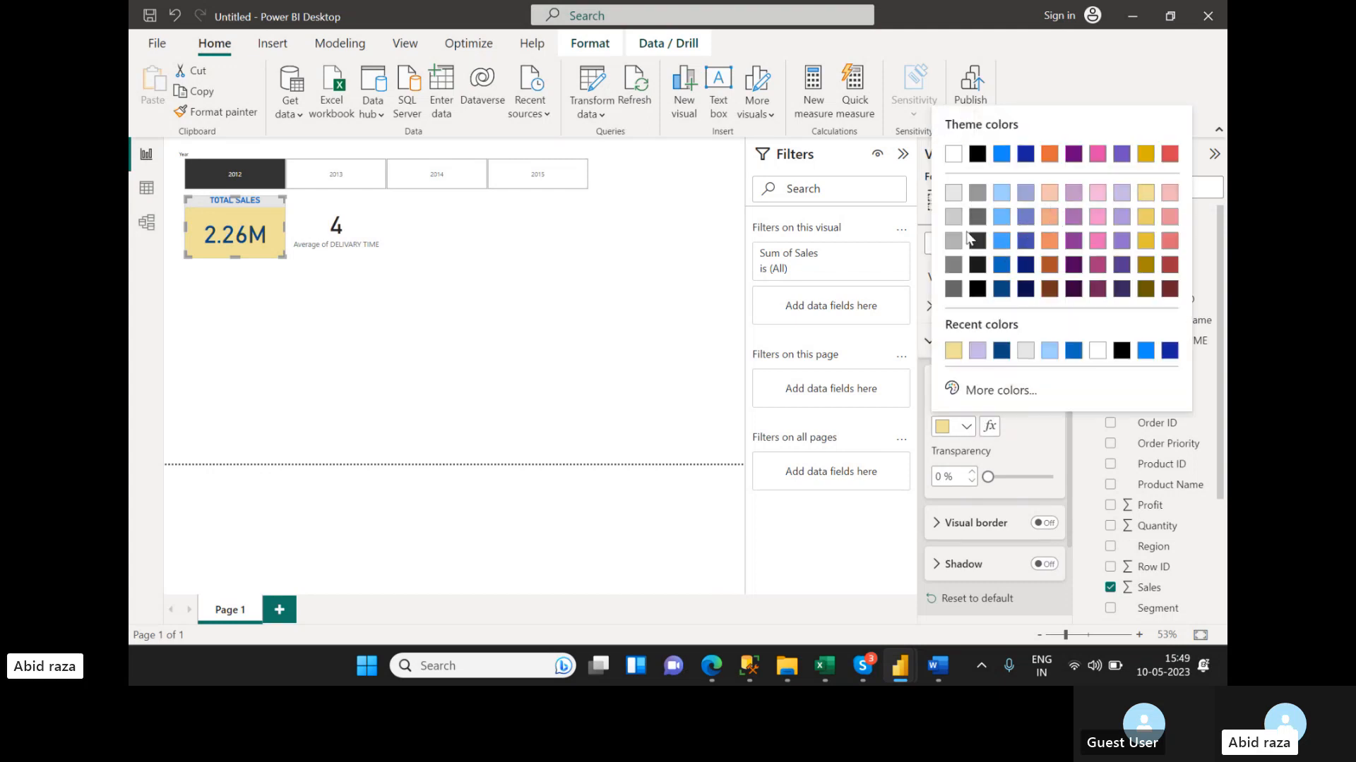
left_click(1122, 217)
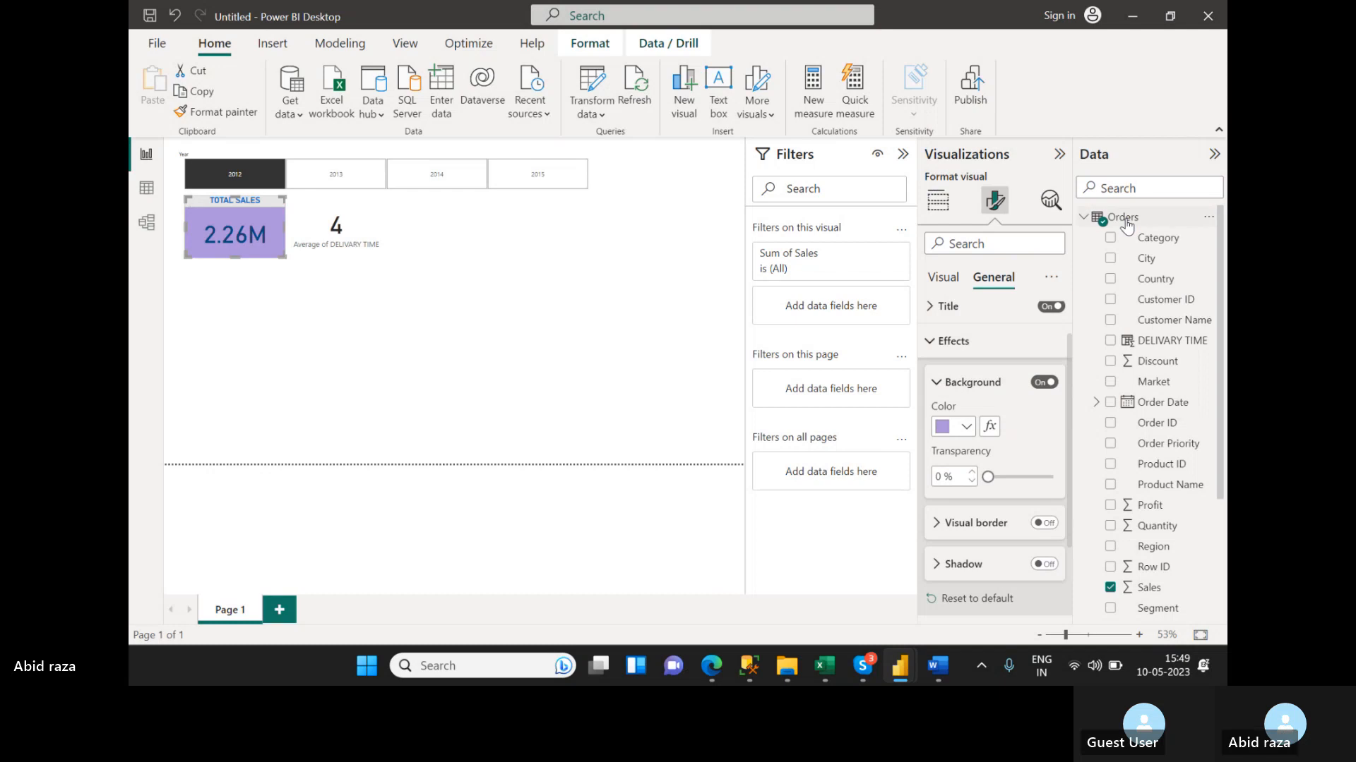
left_click(964, 426)
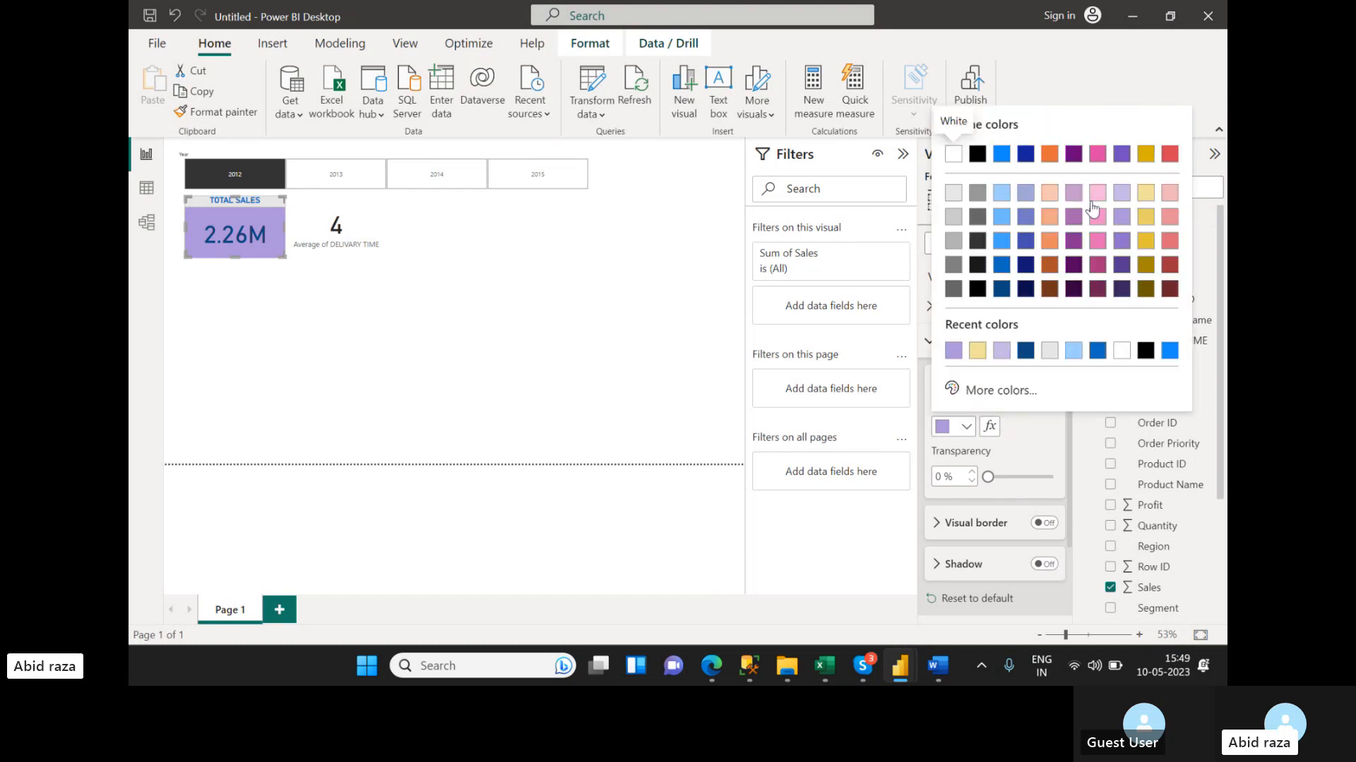
left_click(1125, 196)
left_click(229, 298)
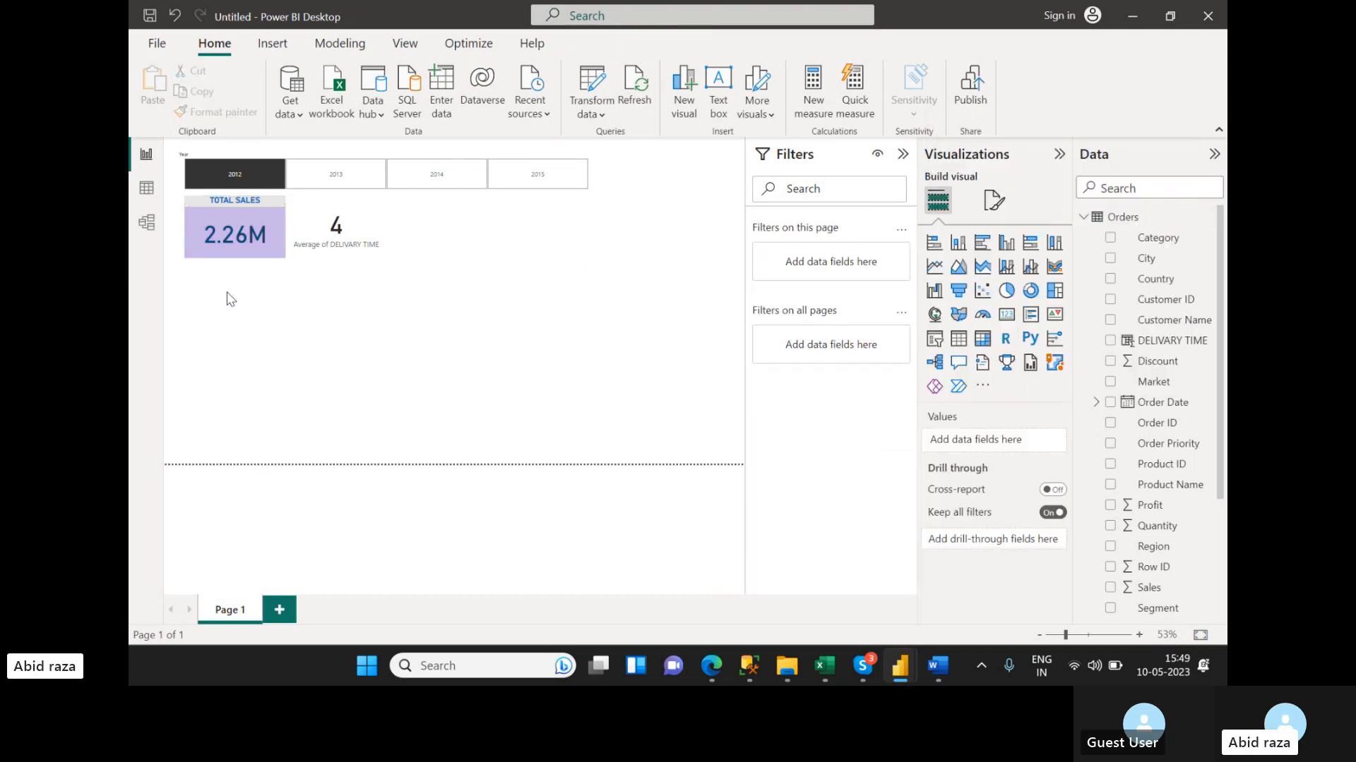
- Turn on the TOTAL SALES card's visual border and color it blue
left_click(256, 248)
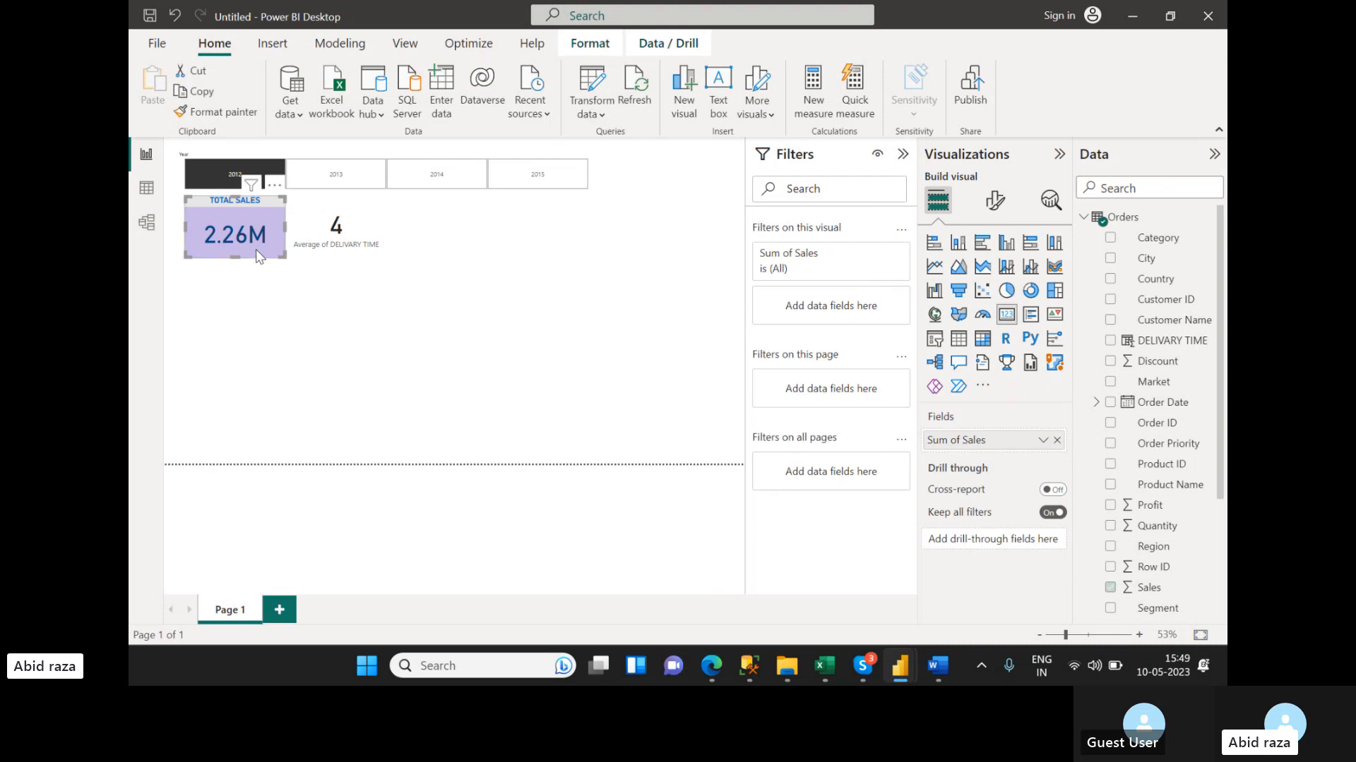
left_click(995, 205)
left_click(992, 278)
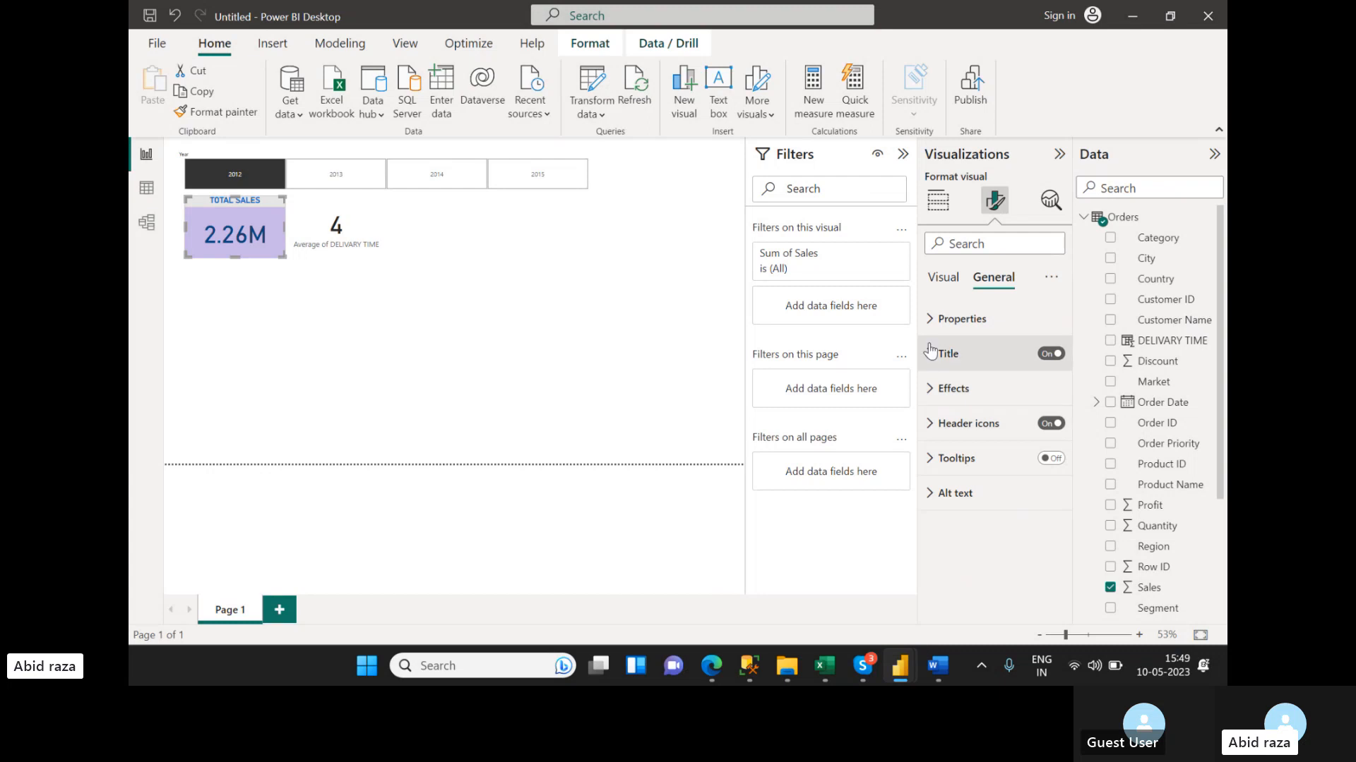
left_click(931, 393)
scroll(985, 434, "down", 2)
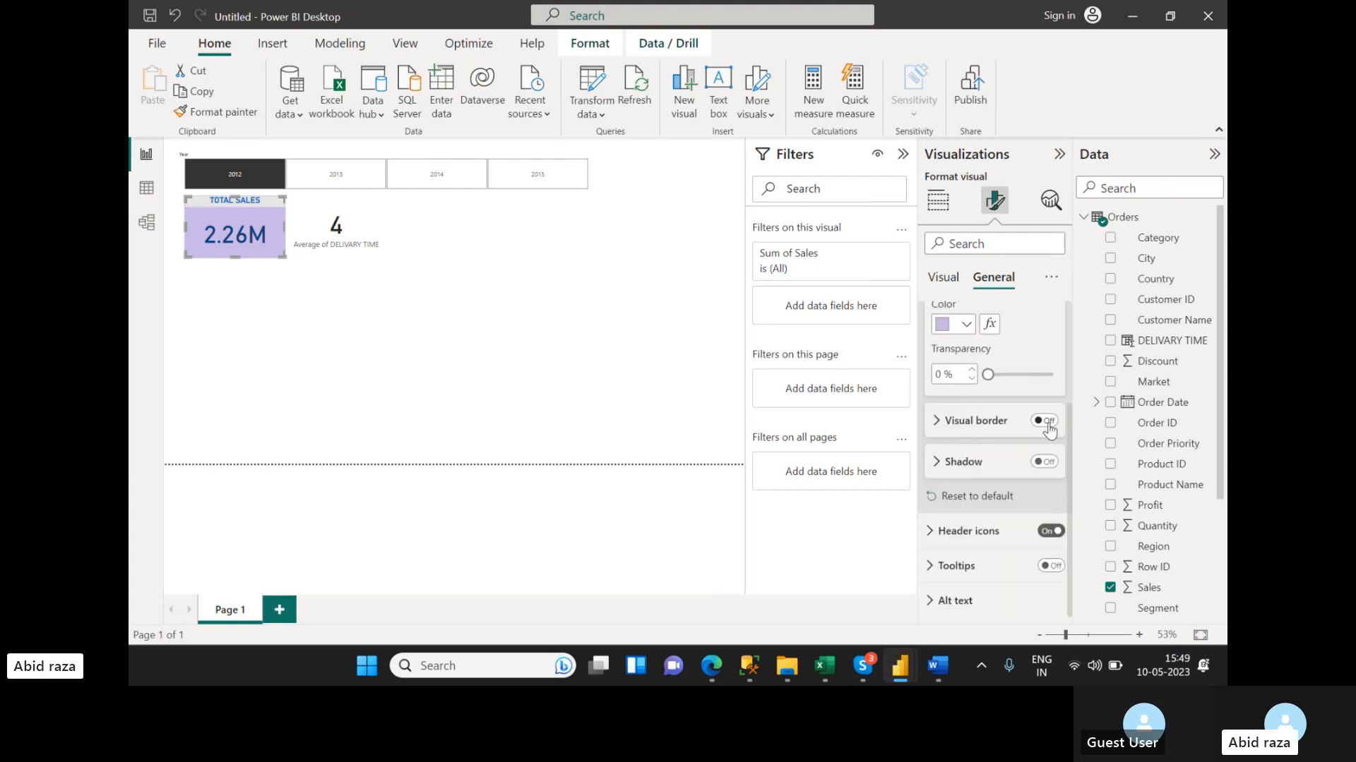
left_click(931, 421)
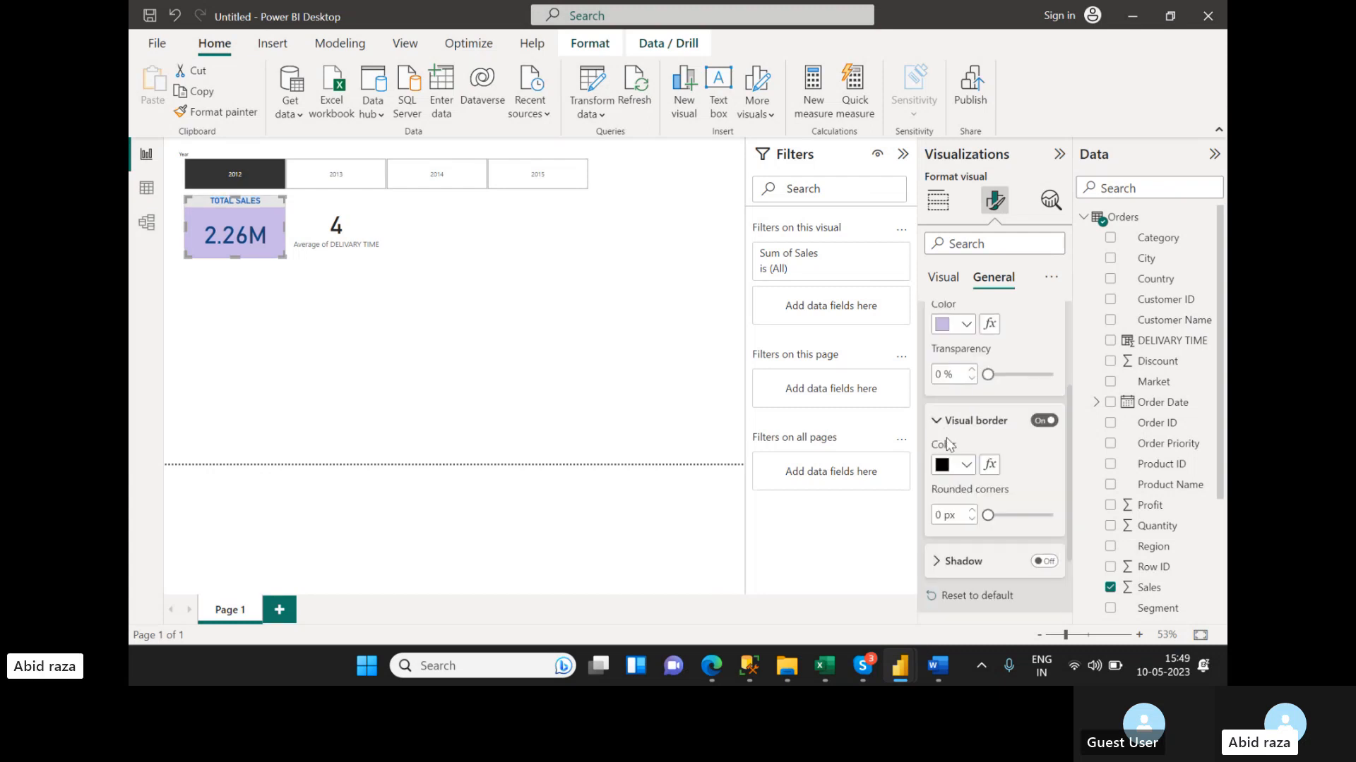
left_click(966, 464)
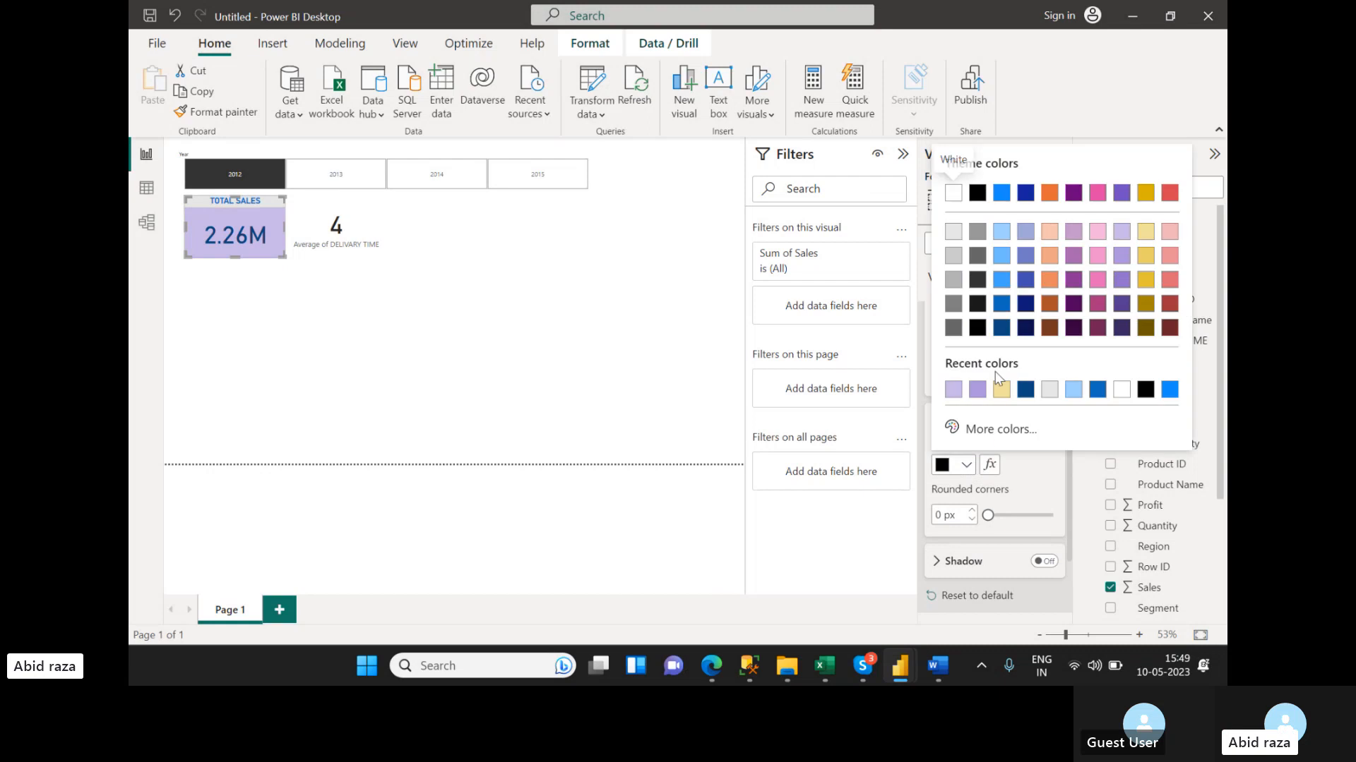
left_click(1015, 310)
left_click(255, 364)
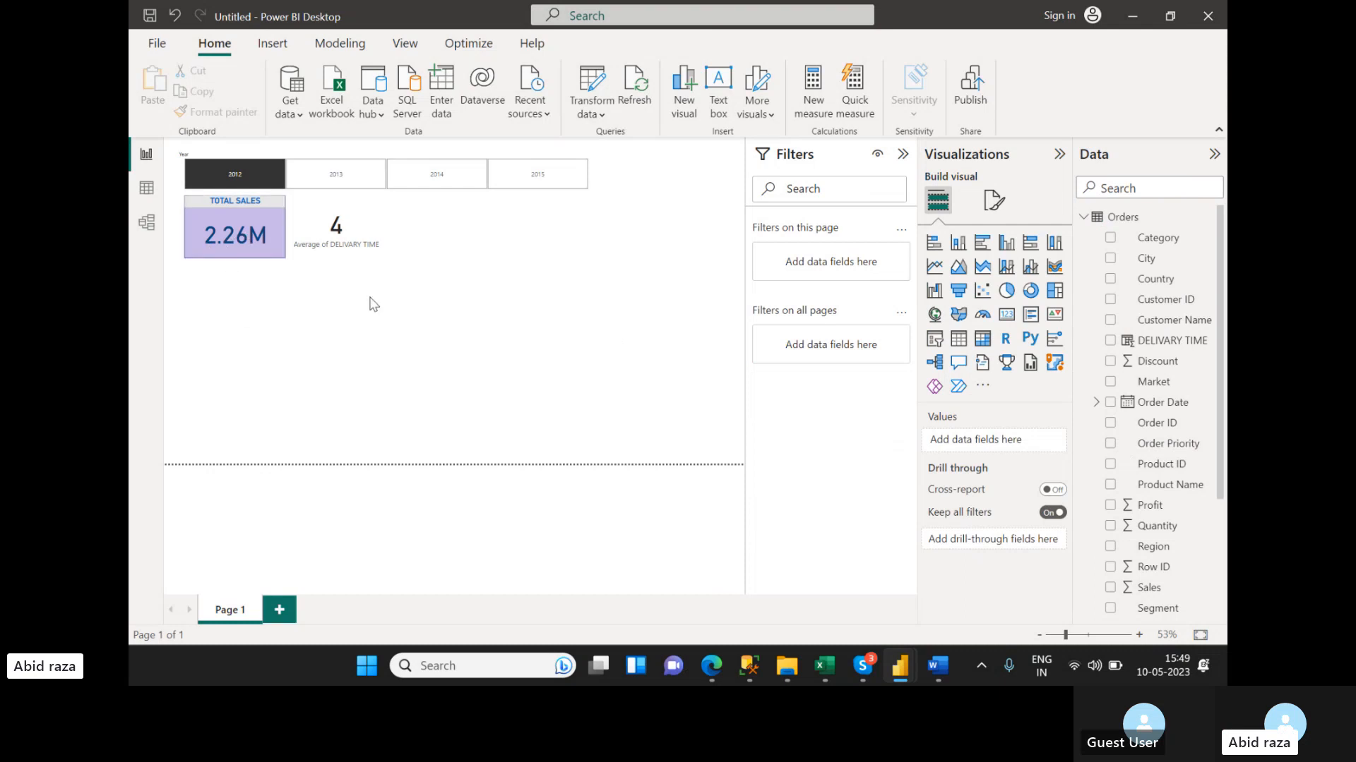
- Copy the TOTAL SALES card's formatting onto the average DELIVARY TIME card and resize that card to the same height with a small gap between them
left_click(326, 246)
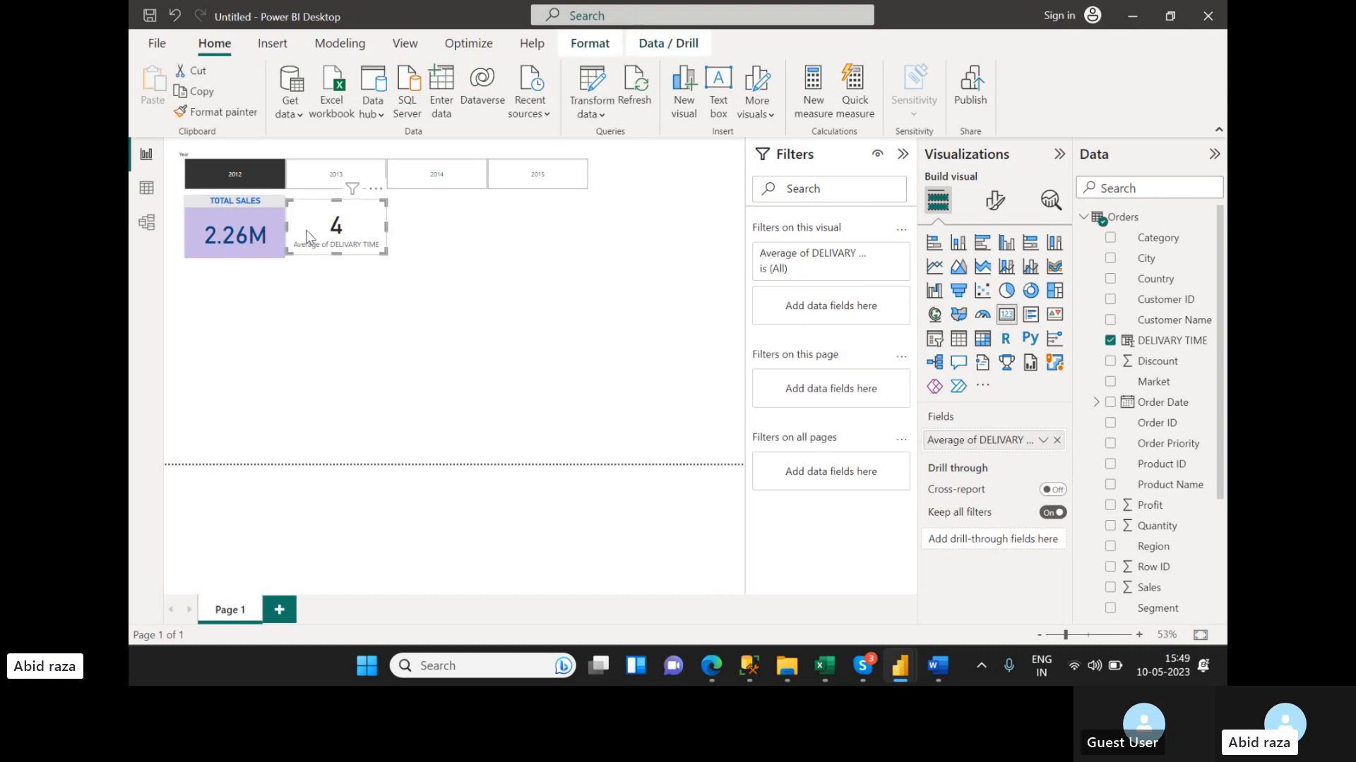
left_click(263, 229)
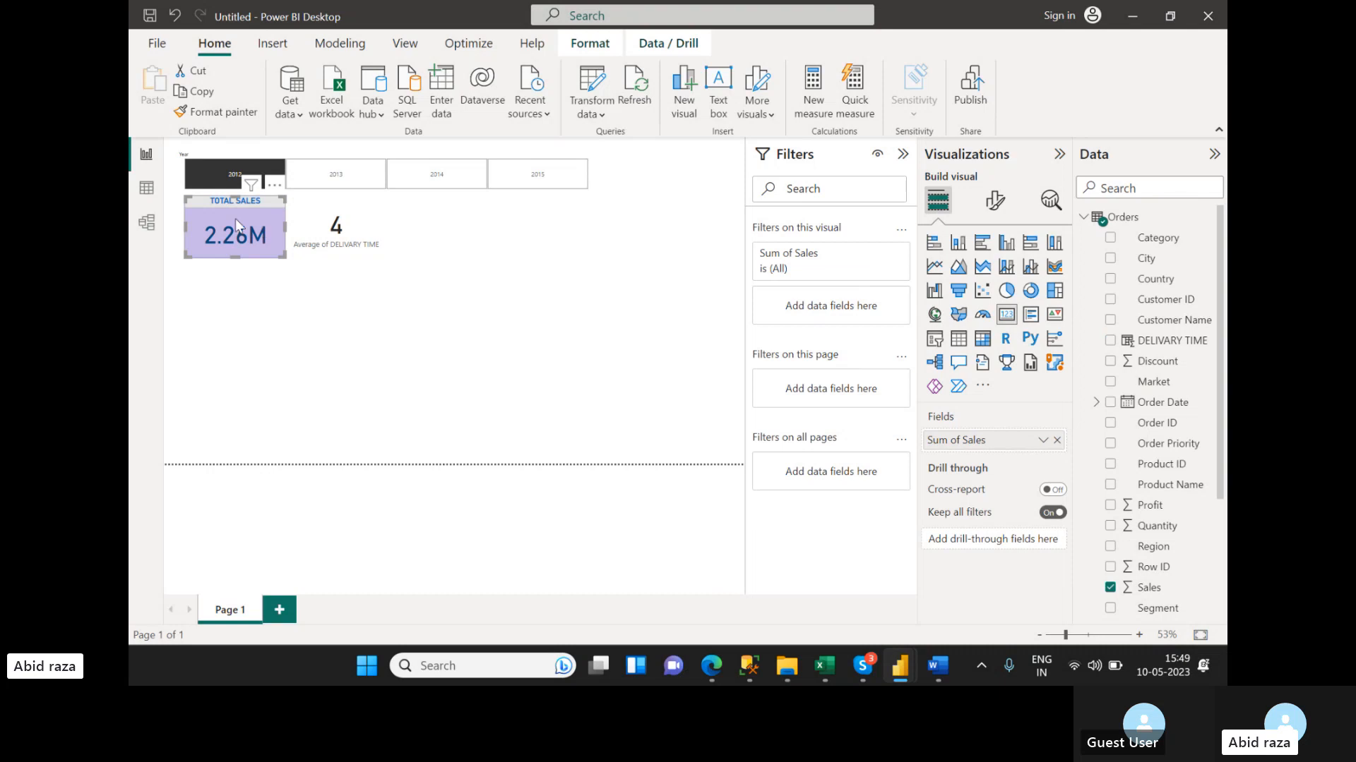
left_click(216, 112)
left_click(305, 230)
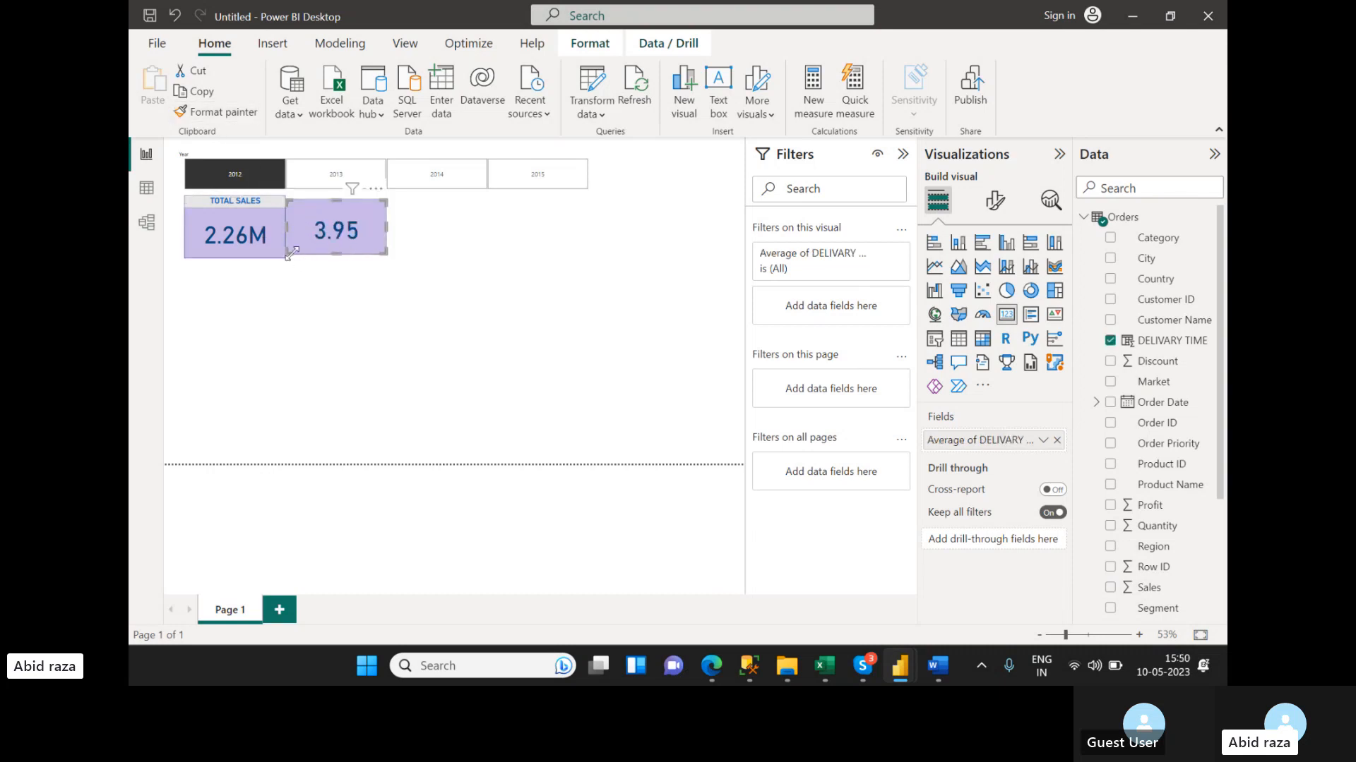
left_click_drag(289, 252, 297, 260)
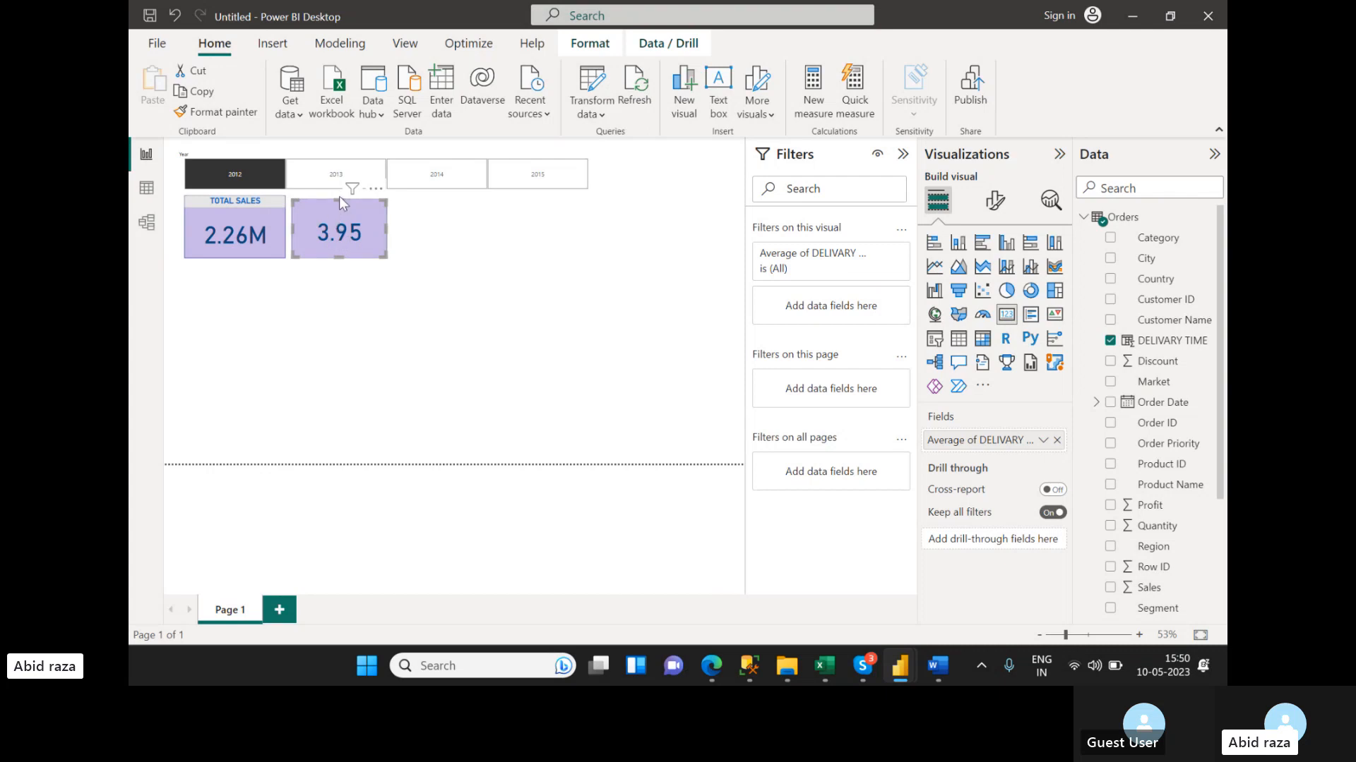
left_click_drag(339, 196, 337, 197)
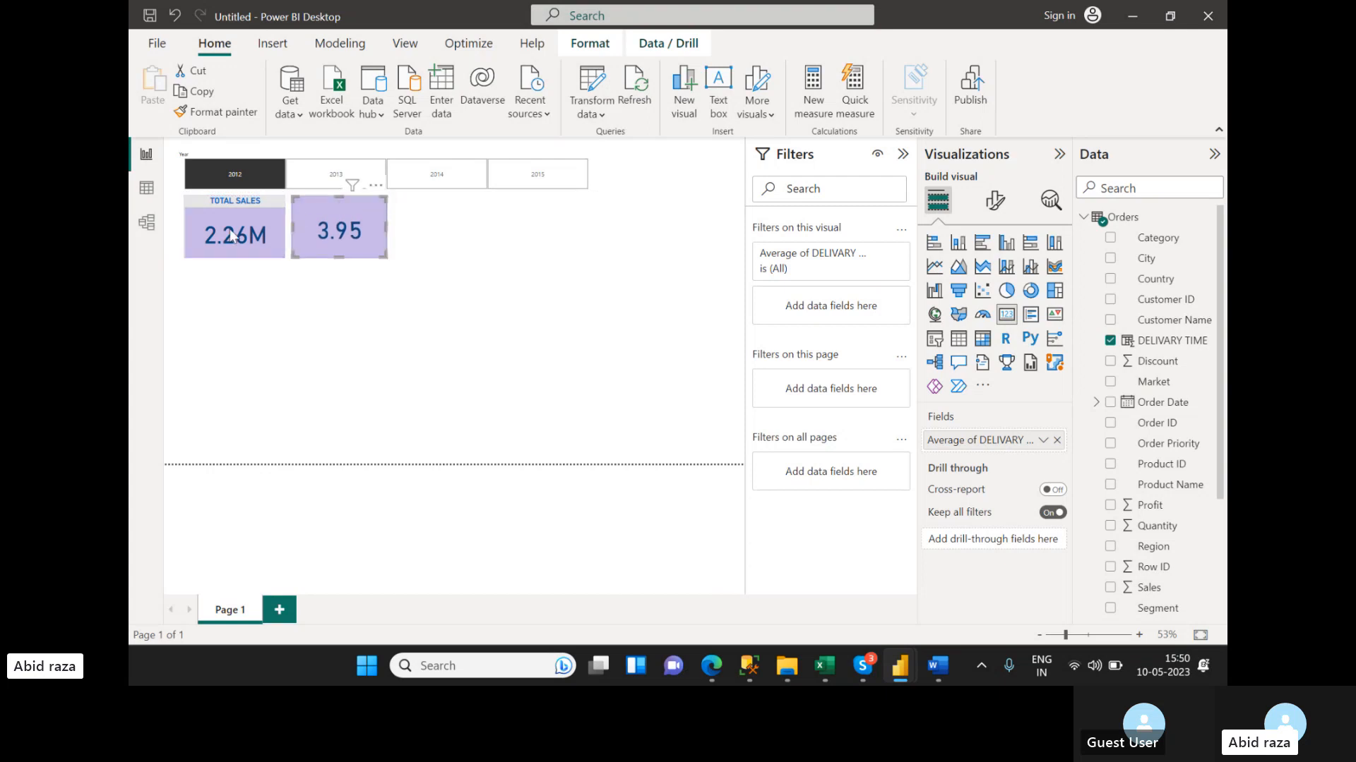
- Set the callout value of the average DELIVARY TIME card to 0 decimal places
left_click(995, 201)
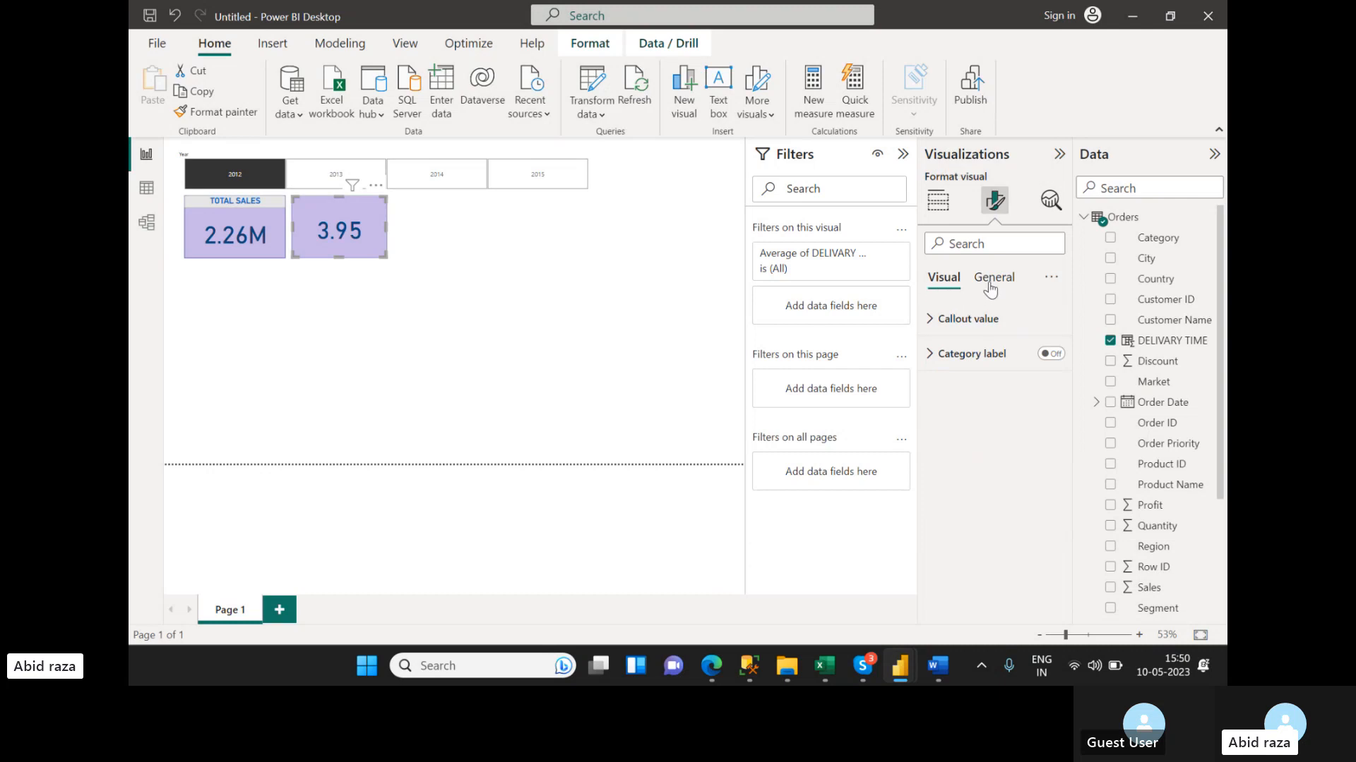
left_click(964, 319)
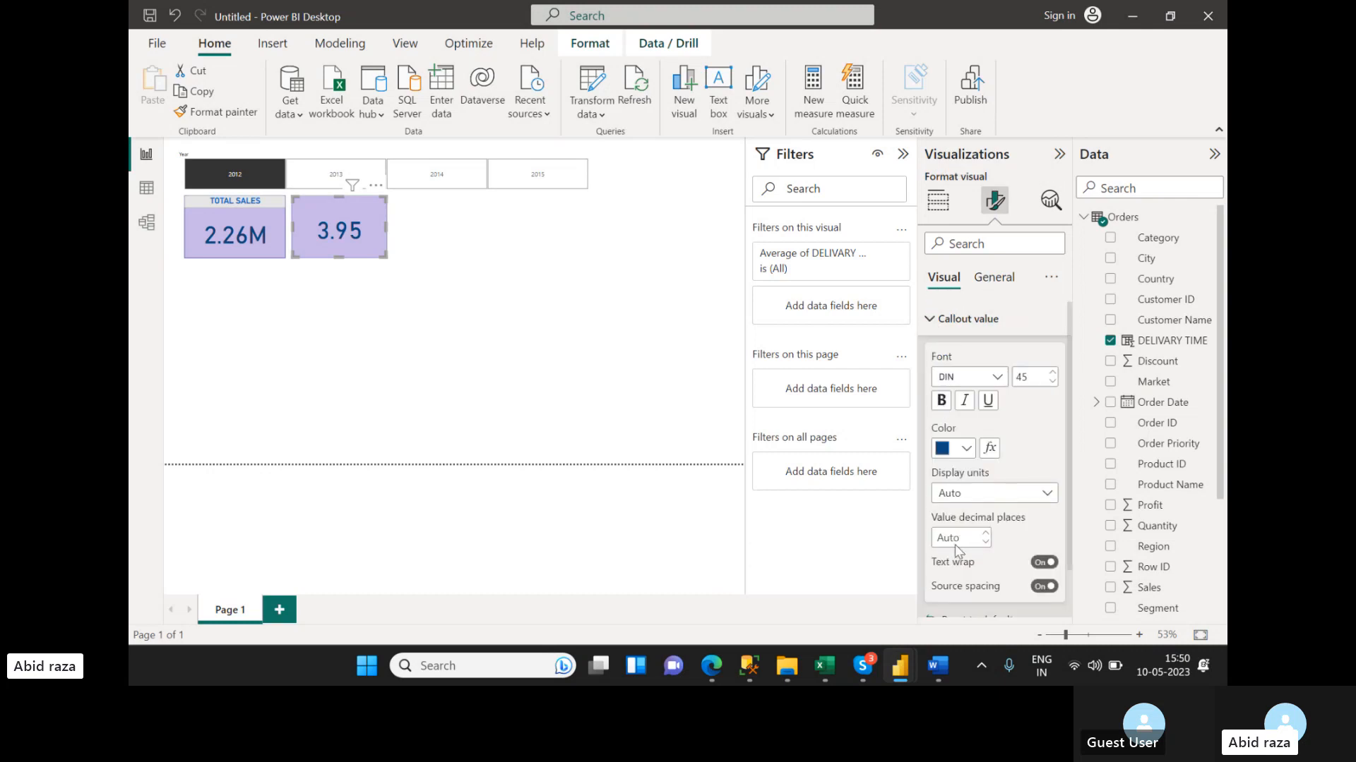
type("0")
left_click(669, 408)
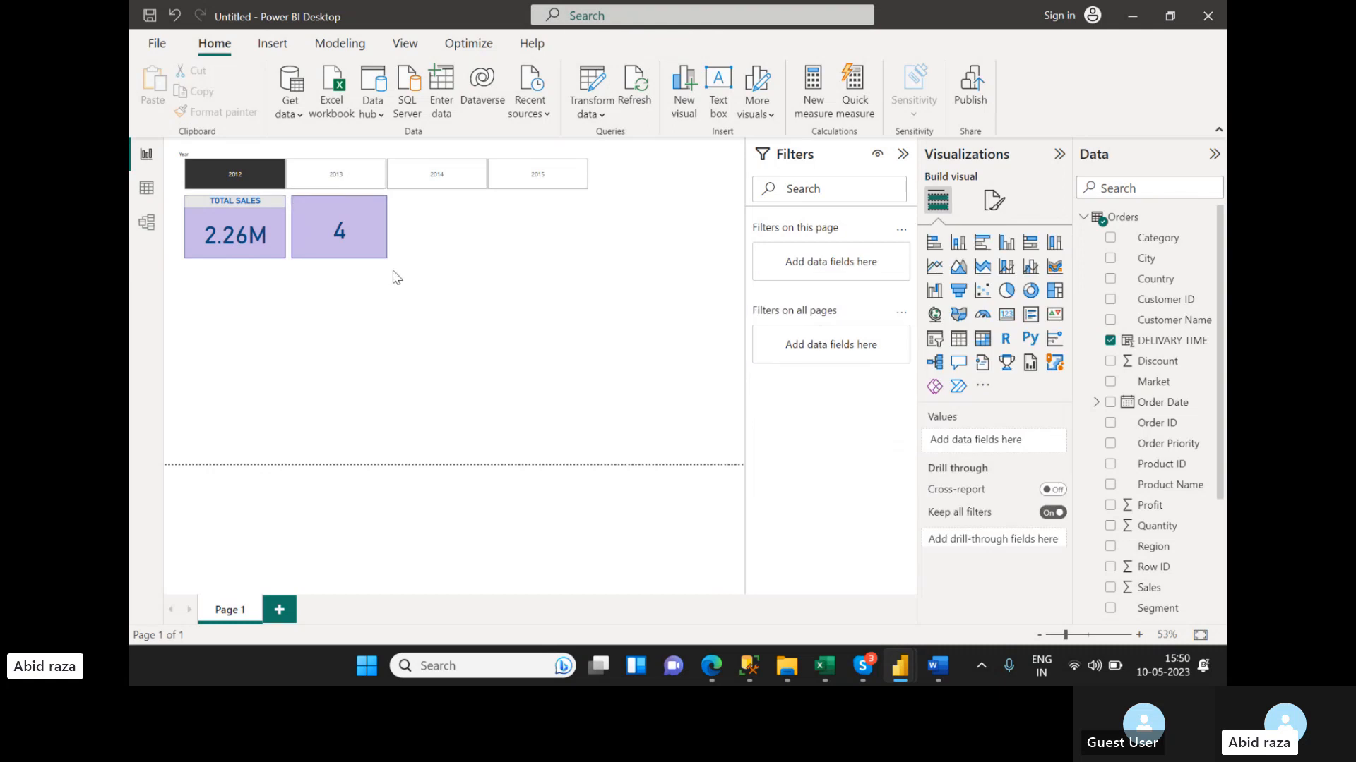
- Give the average DELIVARY TIME card the title AVG DELIV TIME
left_click(360, 236)
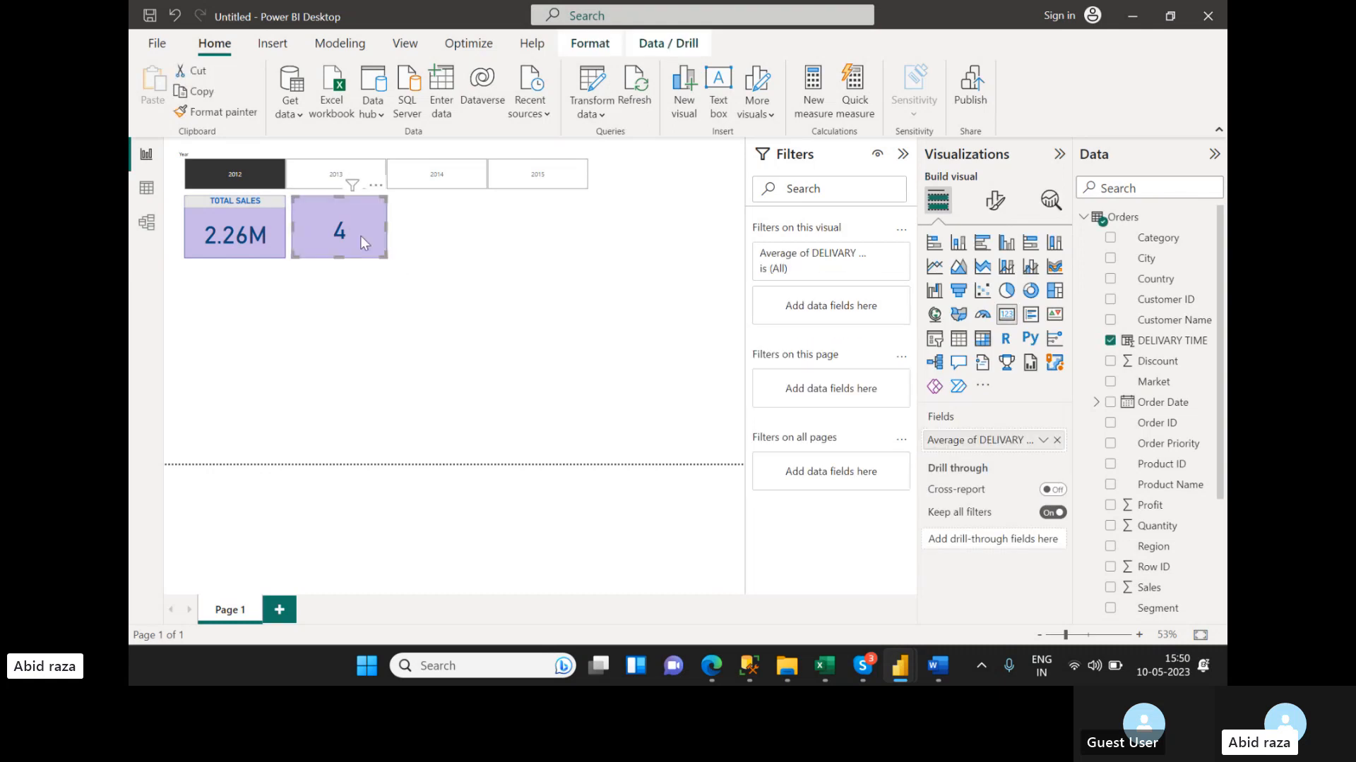
left_click(994, 201)
left_click(994, 277)
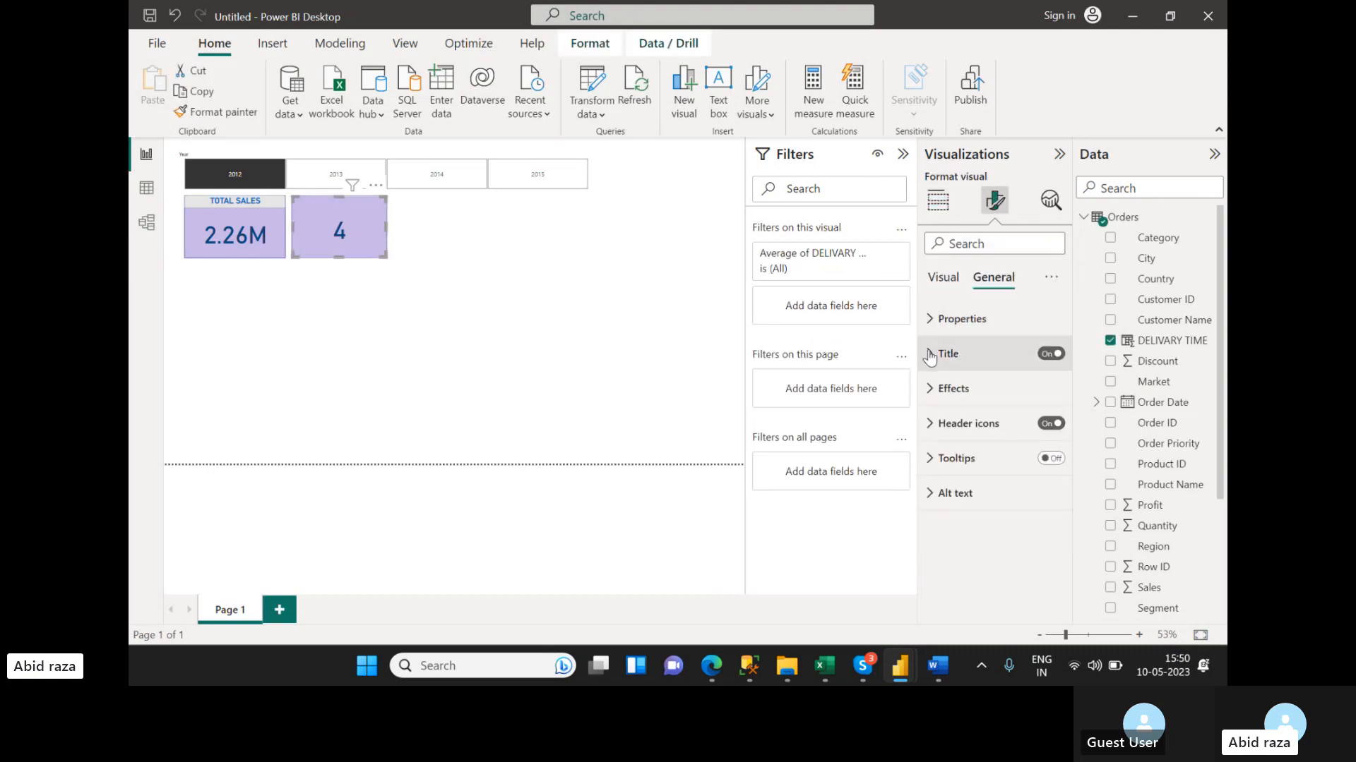
left_click(932, 354)
left_click(947, 439)
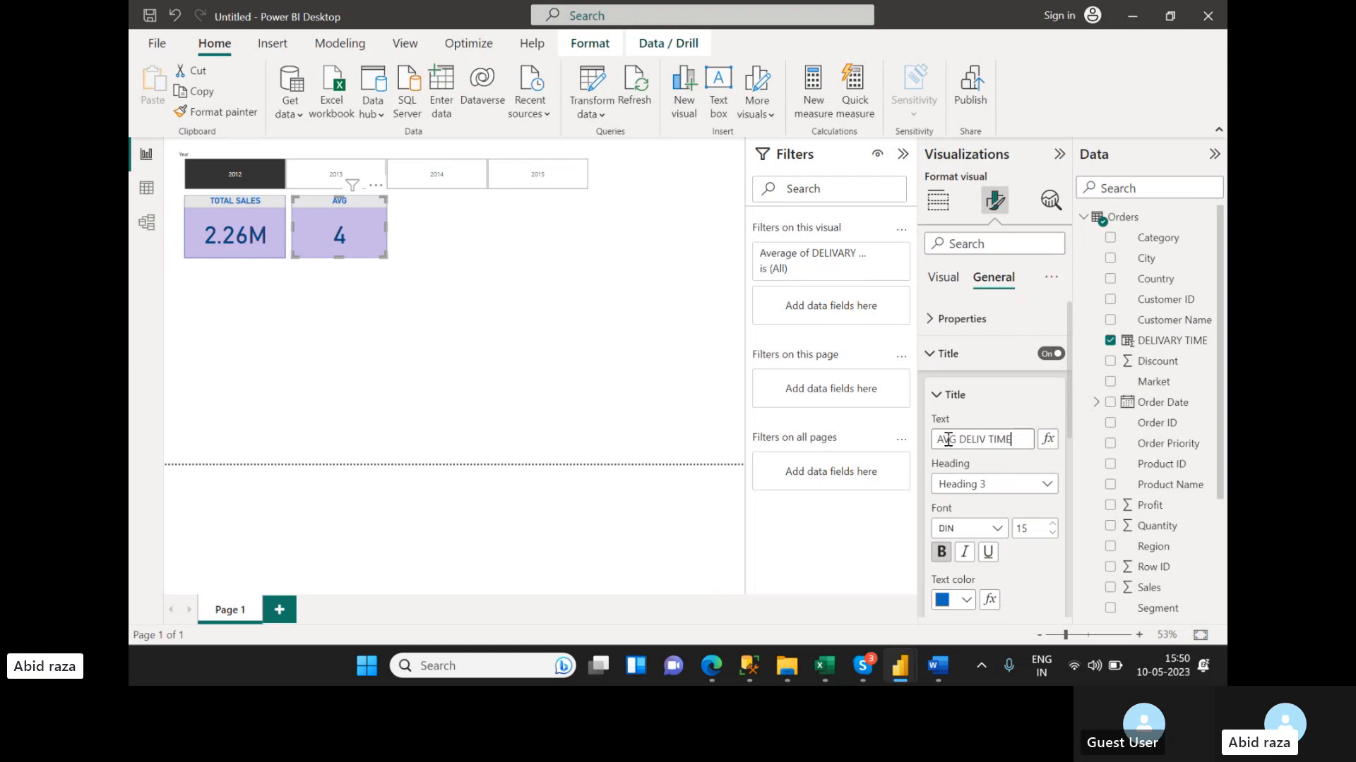
left_click(655, 342)
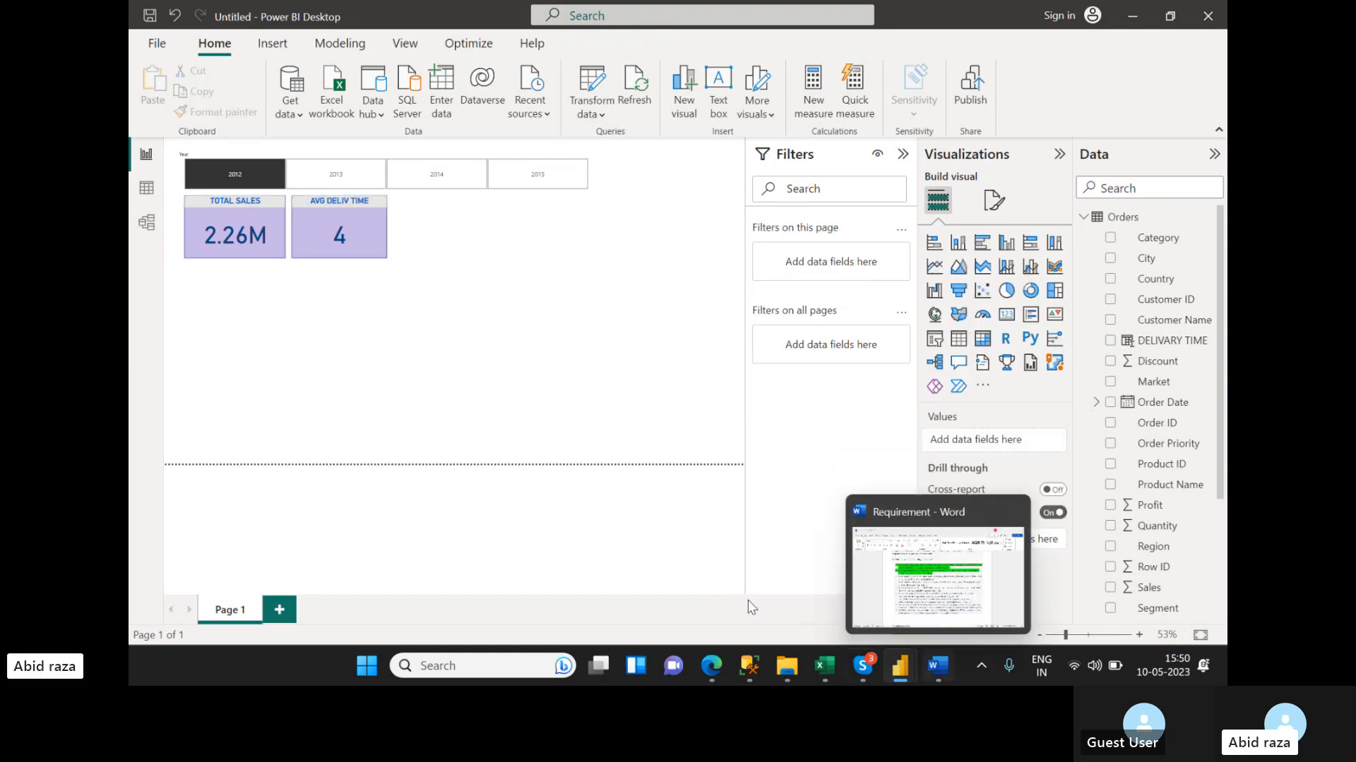
- Switch to the Requirement document in Word, read question 3 on total quantity sold, and return to the Power BI report
left_click(937, 668)
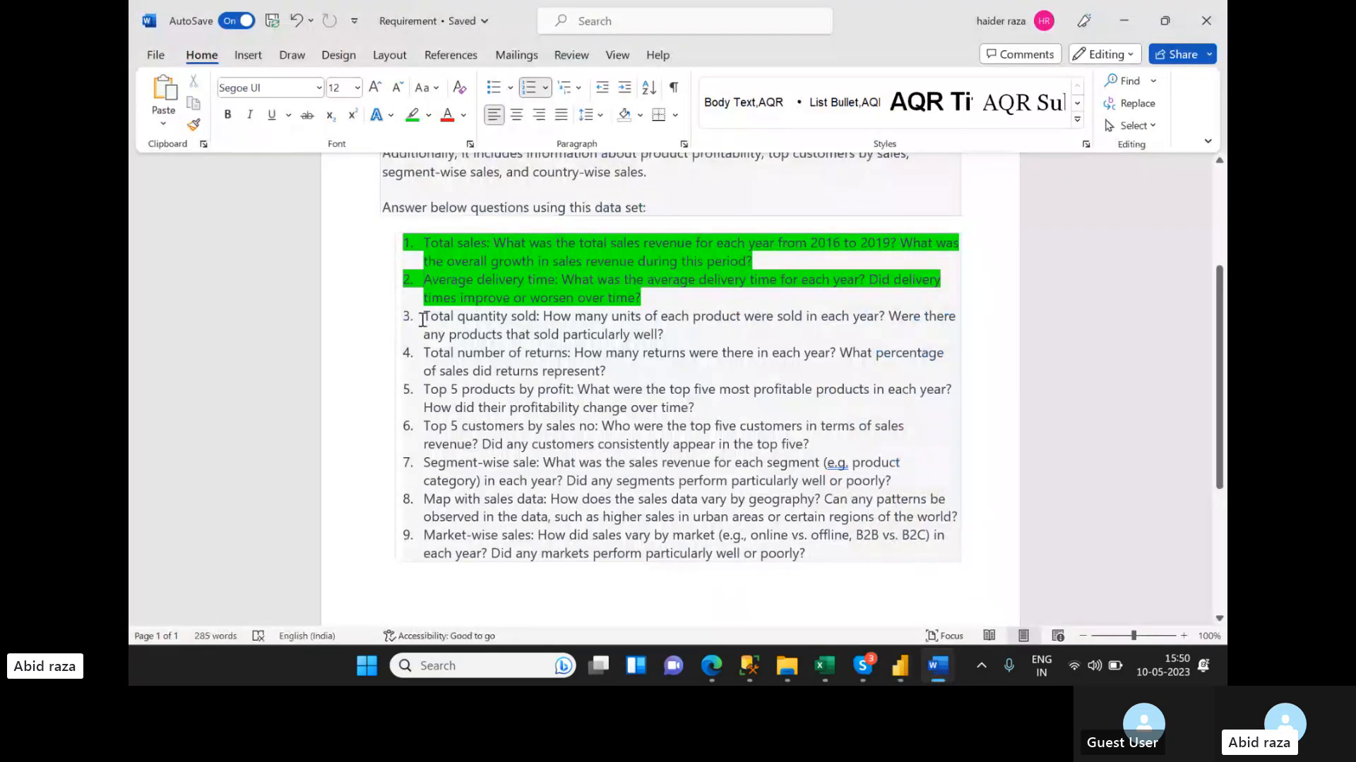
left_click_drag(403, 318, 663, 337)
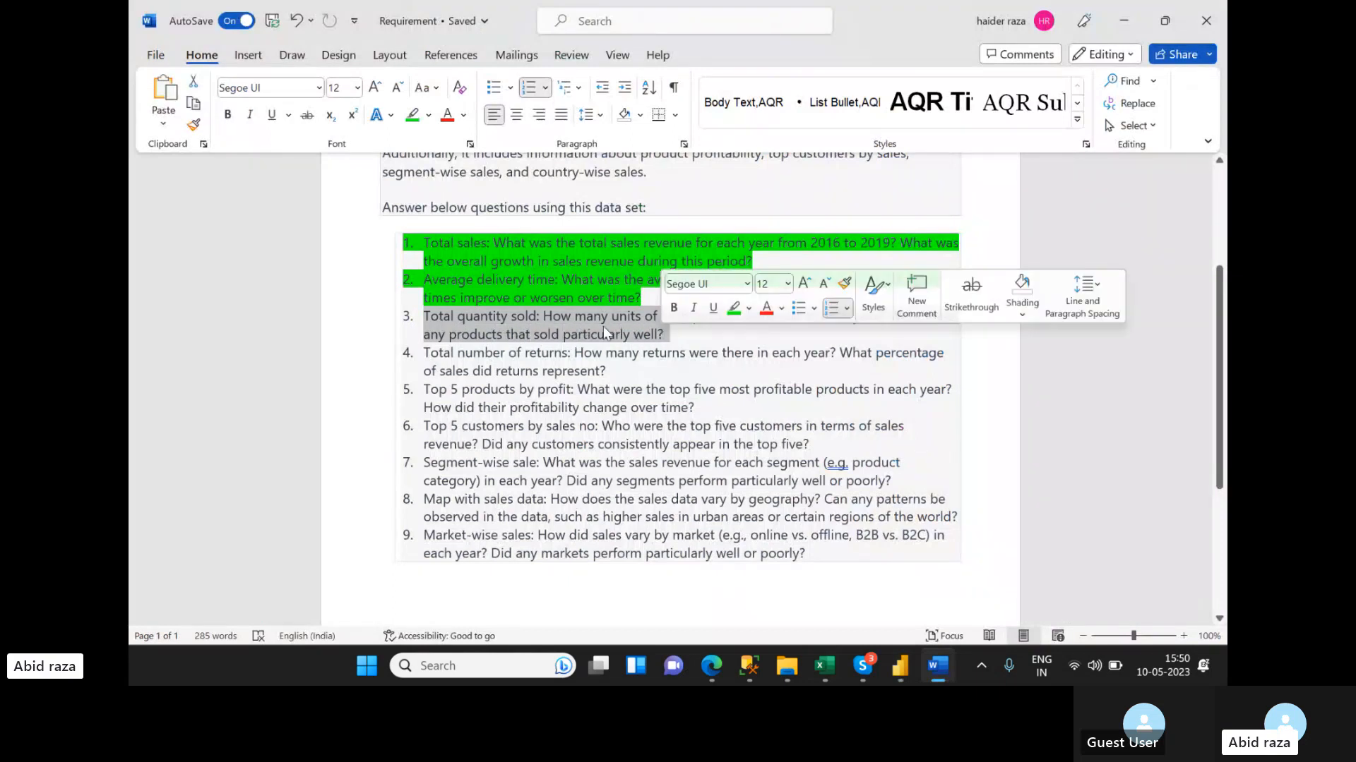
left_click(576, 334)
left_click_drag(603, 327, 409, 317)
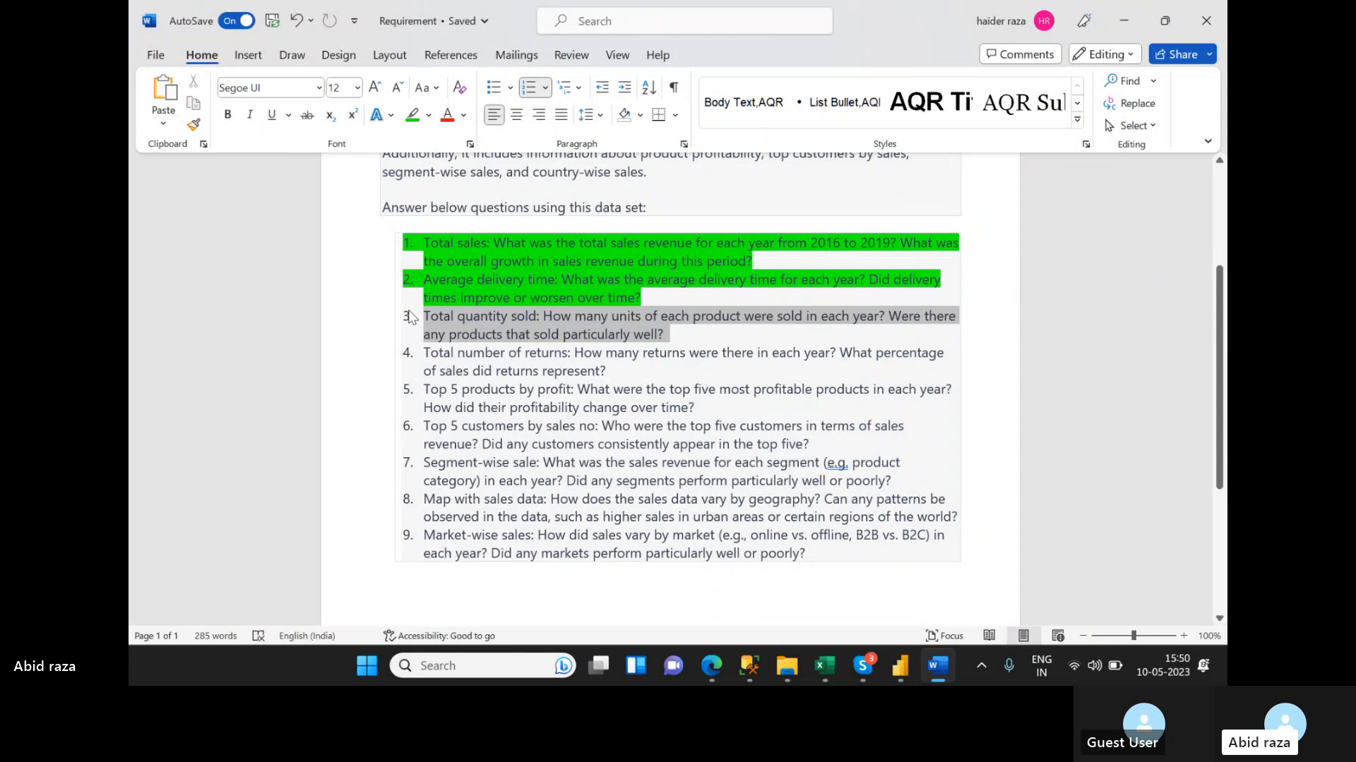
left_click(895, 663)
left_click(992, 565)
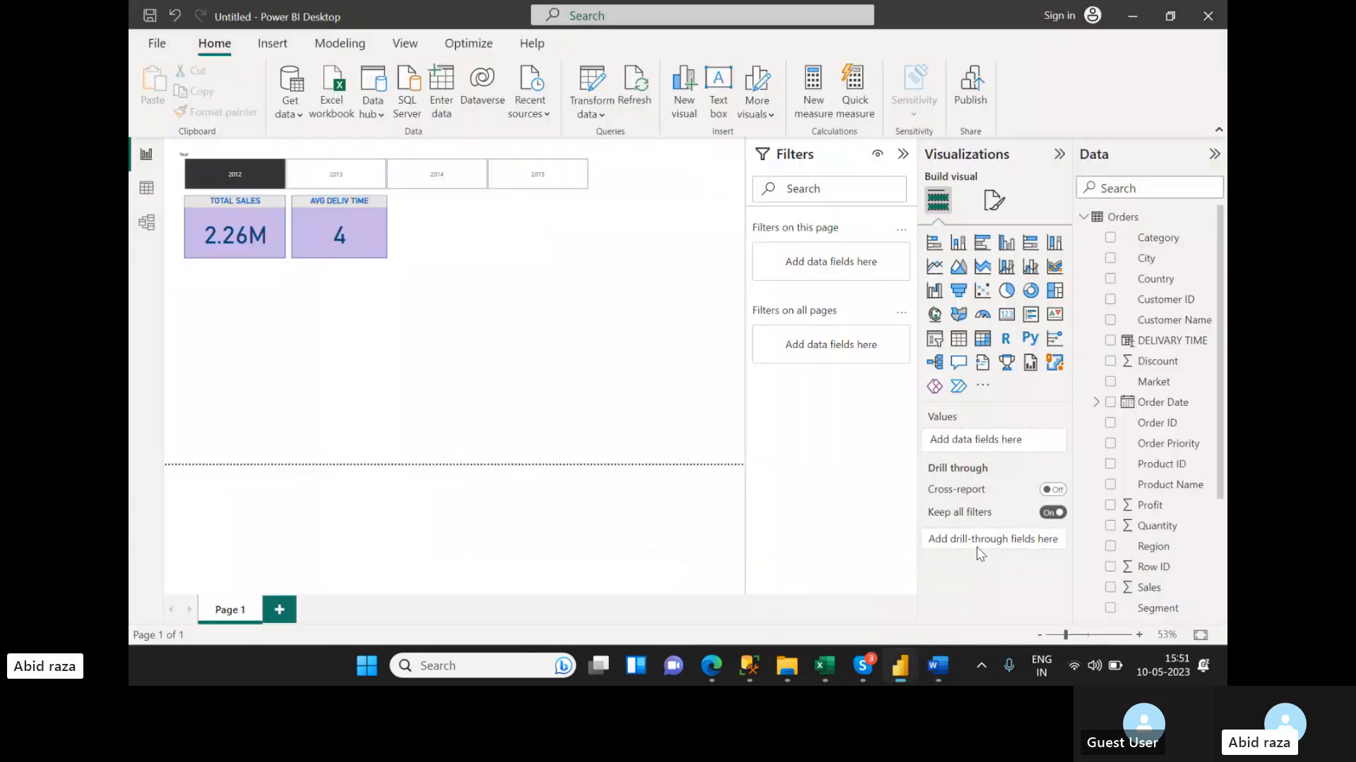
- Examine the Orders table's data, including its Quantity and customer columns, and return to the report page
left_click(145, 190)
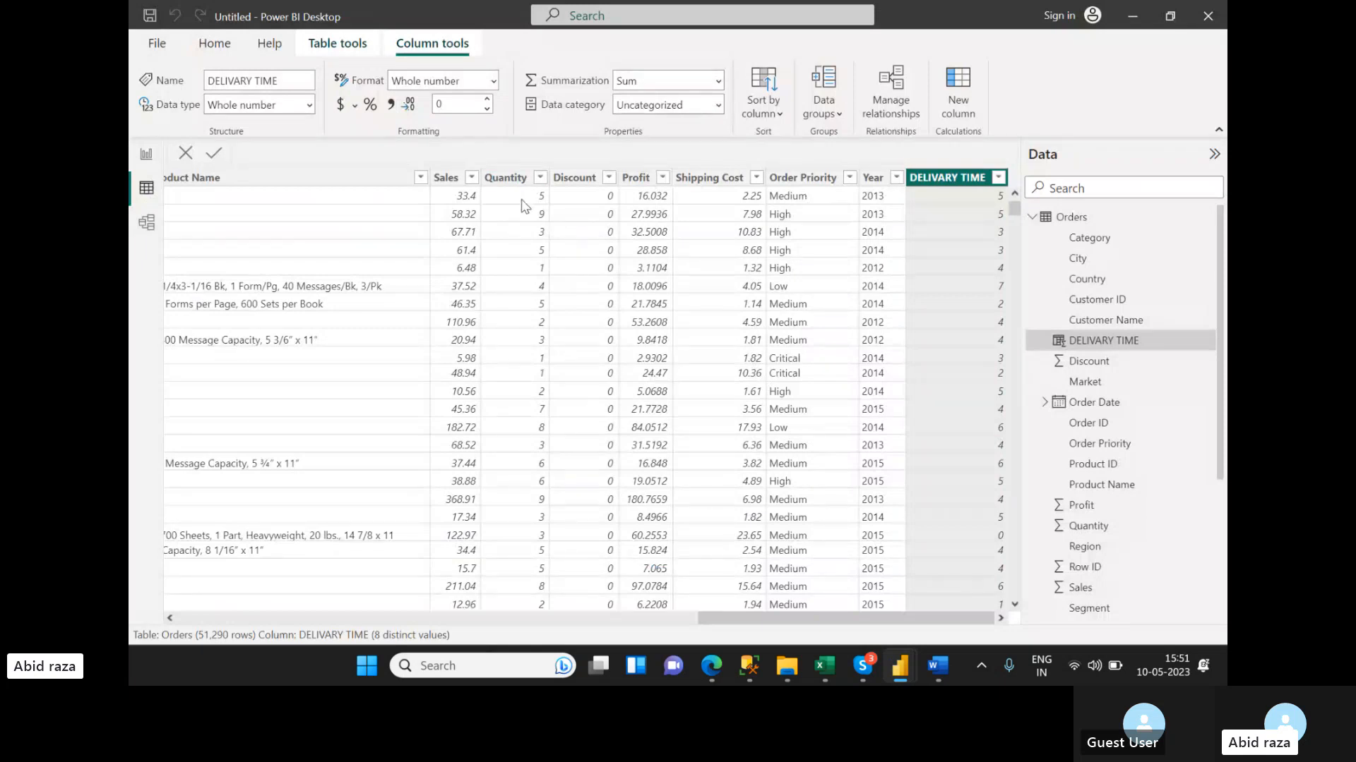
mouse_move(1014, 208)
left_mouse_down()
mouse_move(1019, 577)
mouse_move(1015, 205)
left_mouse_up()
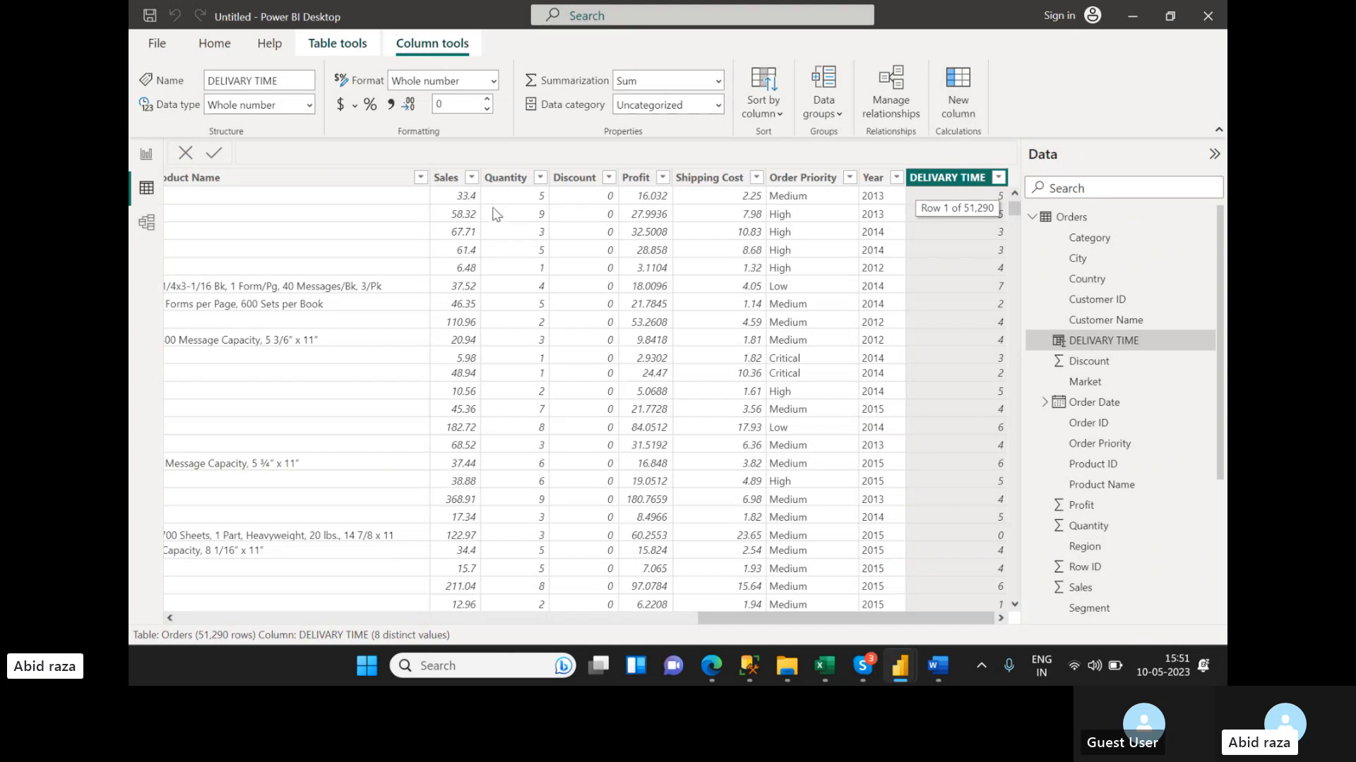
left_click_drag(723, 619, 296, 621)
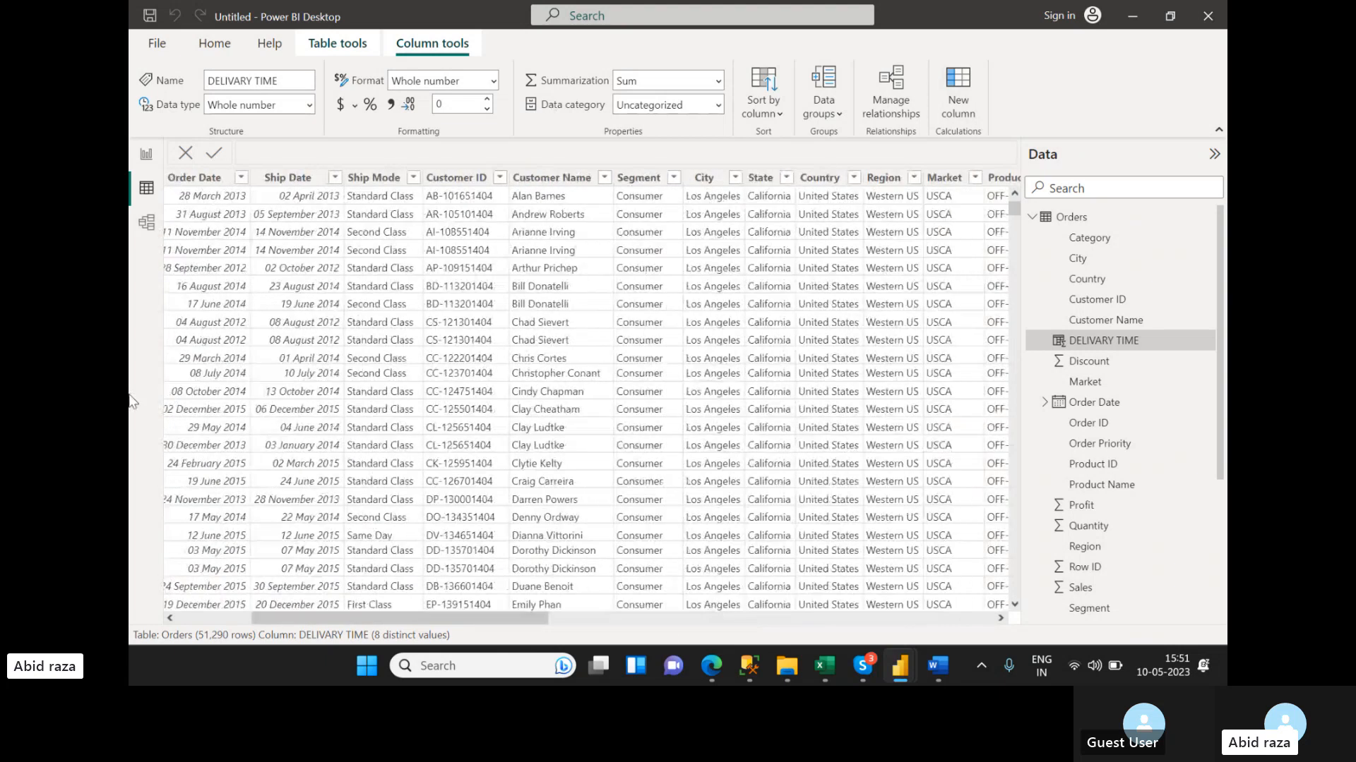
left_click(146, 154)
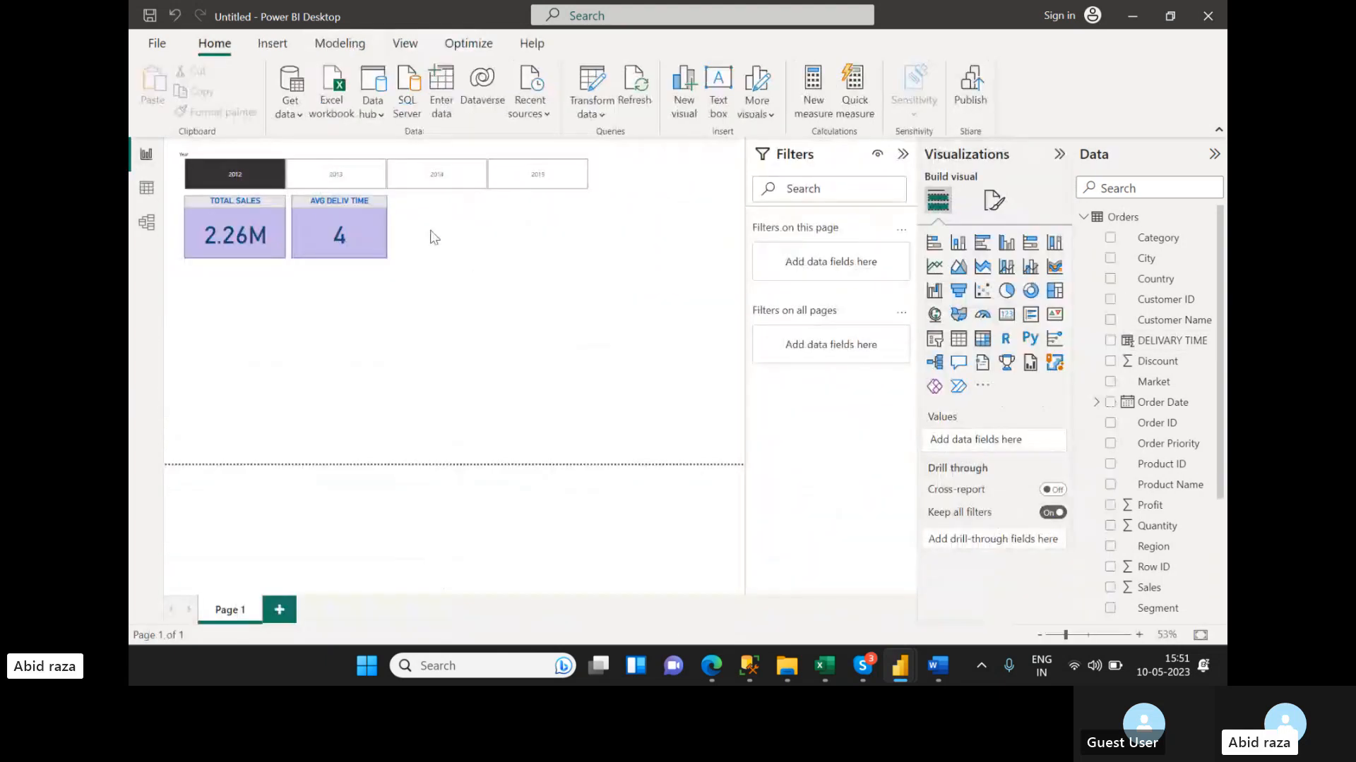
- Add a card visual beside the AVG DELIV TIME card and fill it with the Quantity field from Orders
left_click(1010, 316)
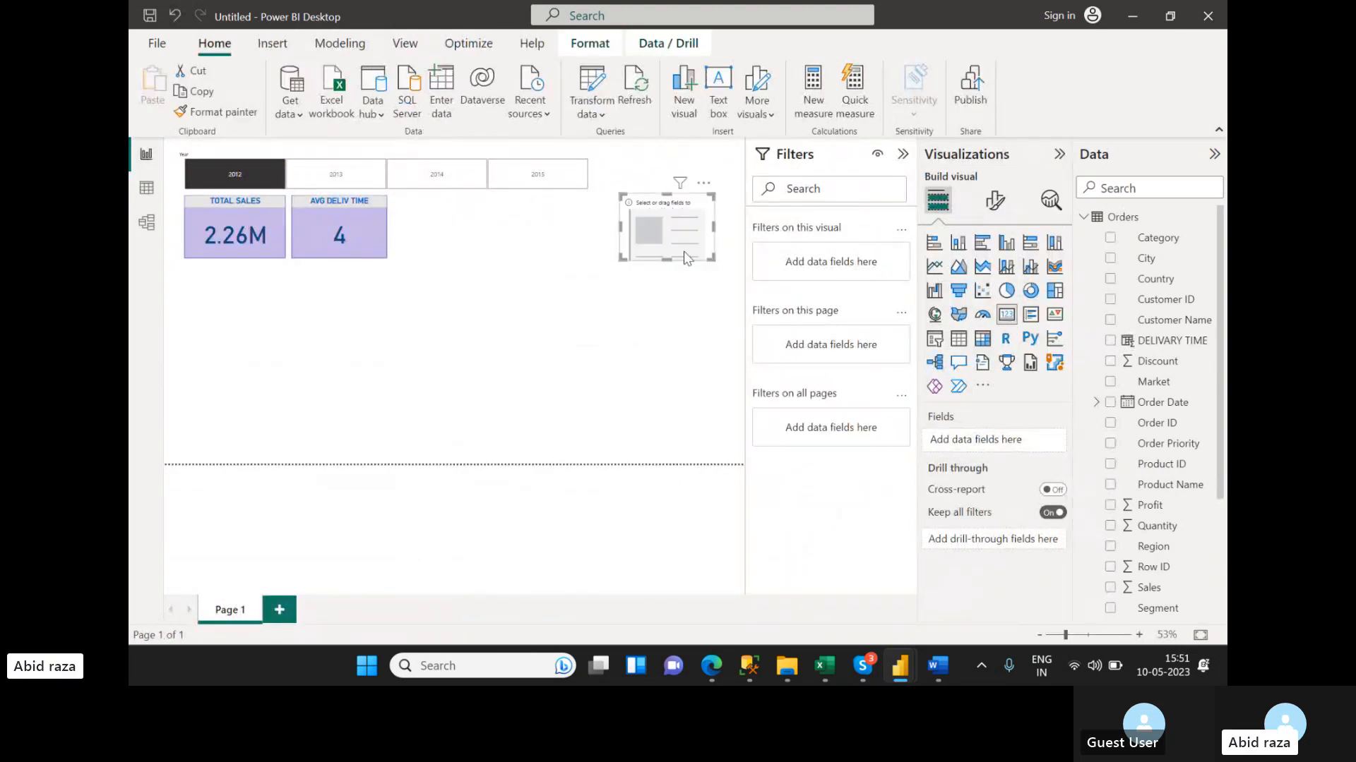
left_click_drag(687, 257, 486, 256)
left_click_drag(388, 194, 394, 196)
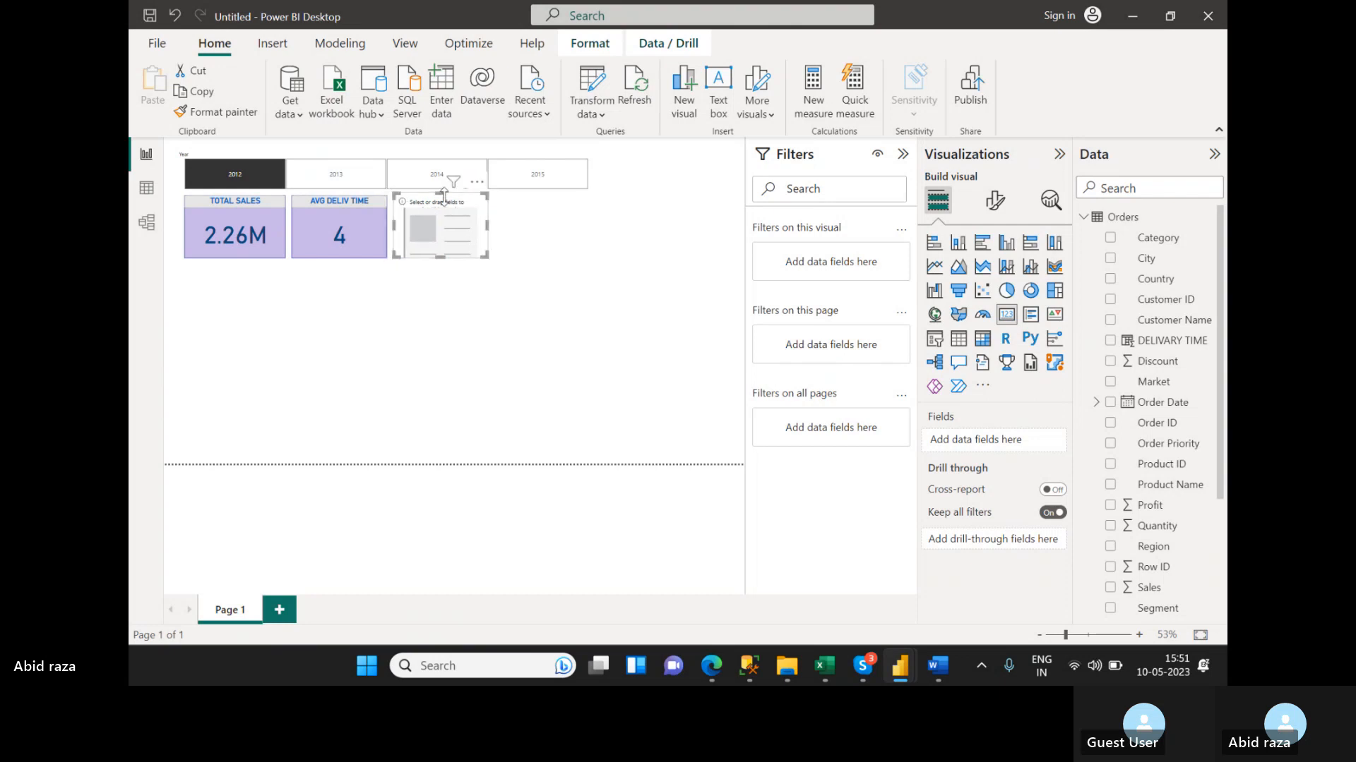
scroll(1140, 310, "down", 3)
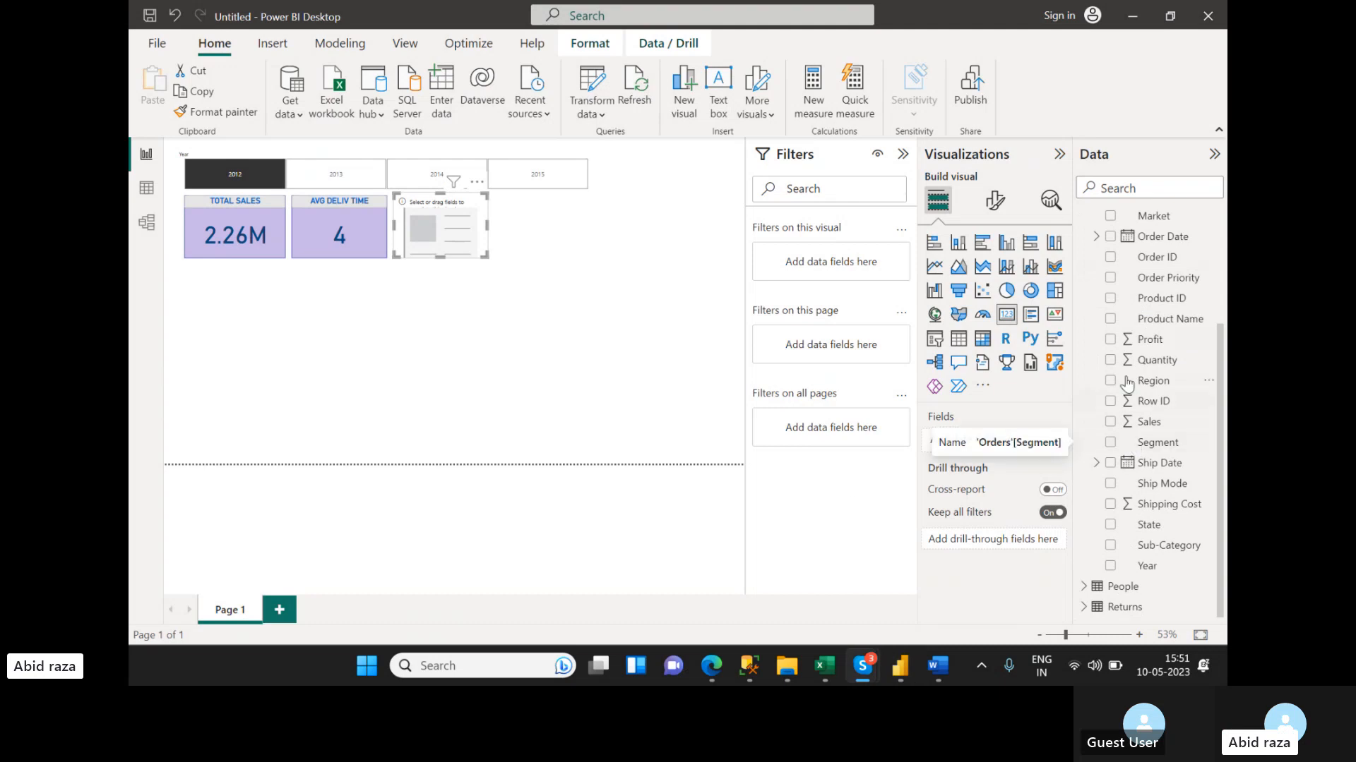
left_click_drag(1155, 365, 1006, 445)
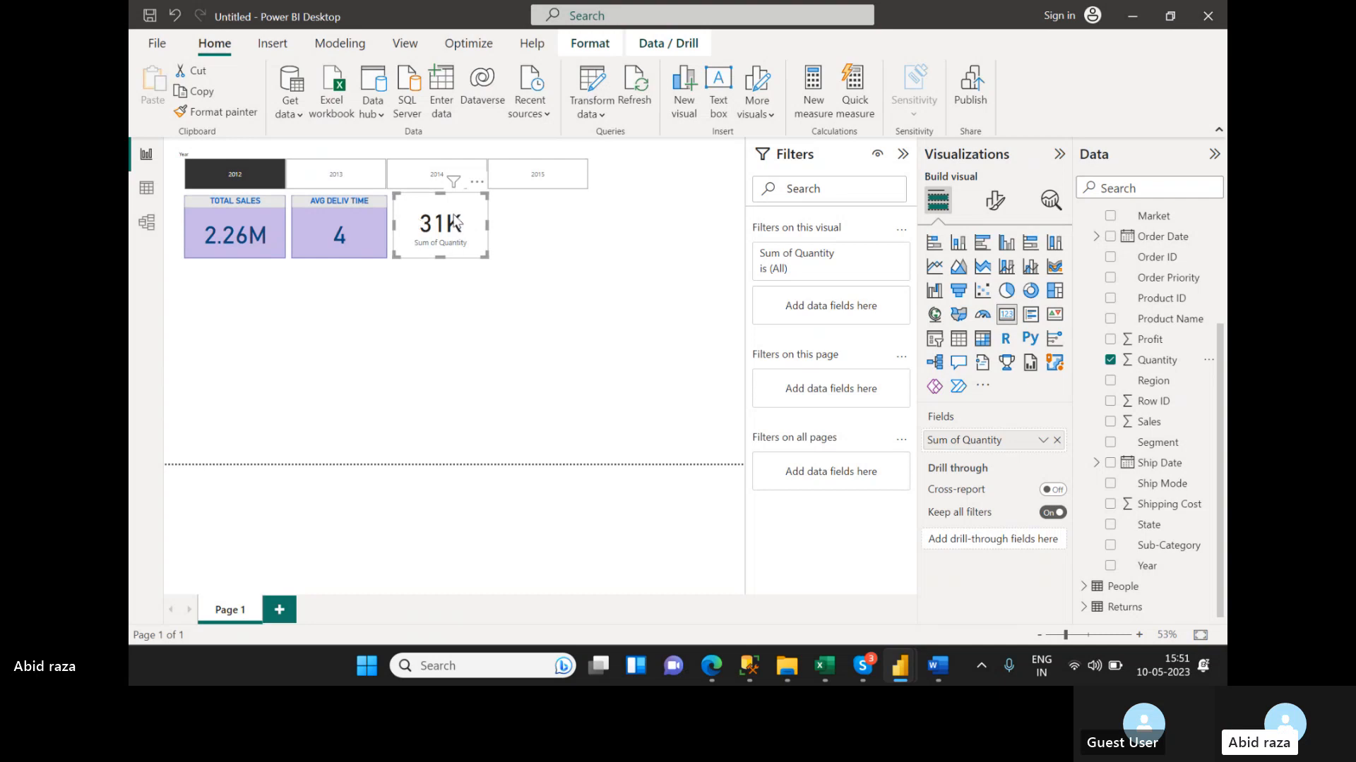
- Copy the TOTAL SALES card's formatting onto the quantity card
left_click(252, 246)
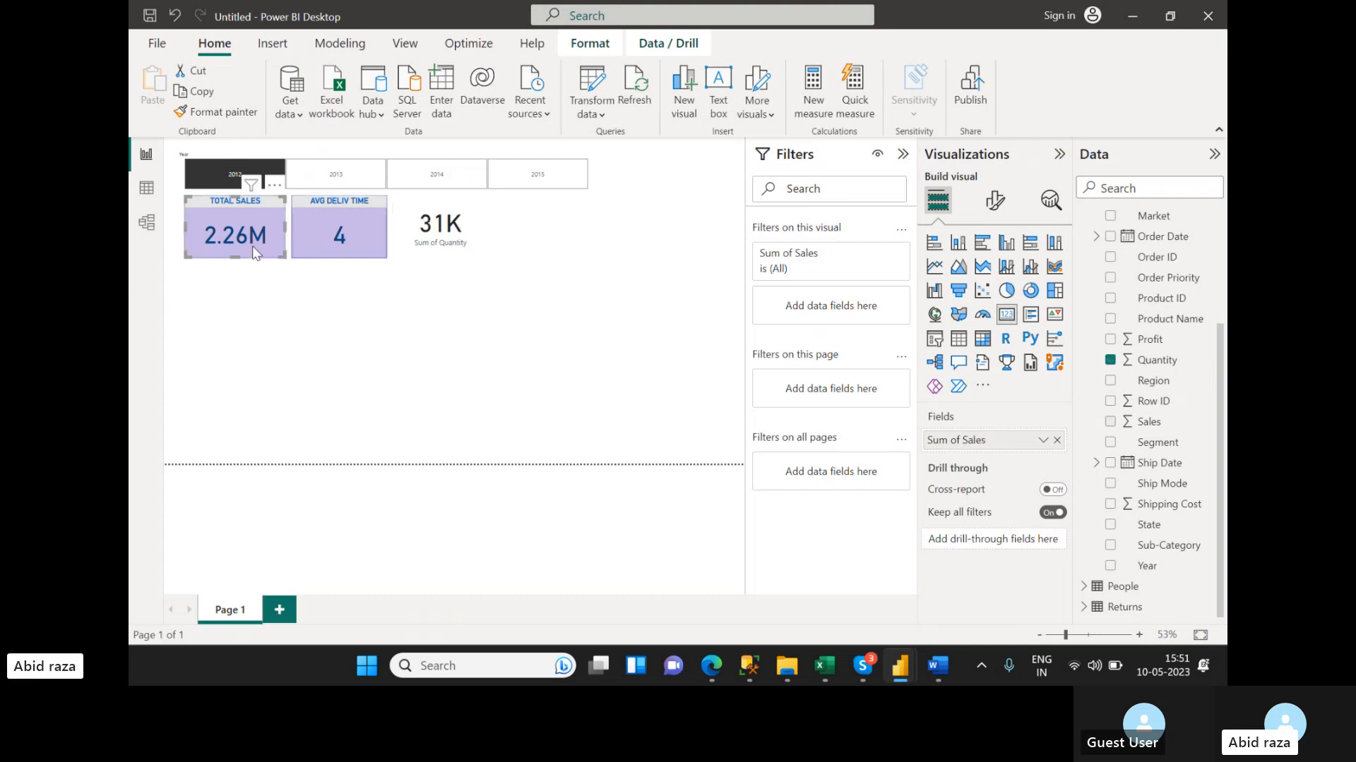
left_click(220, 112)
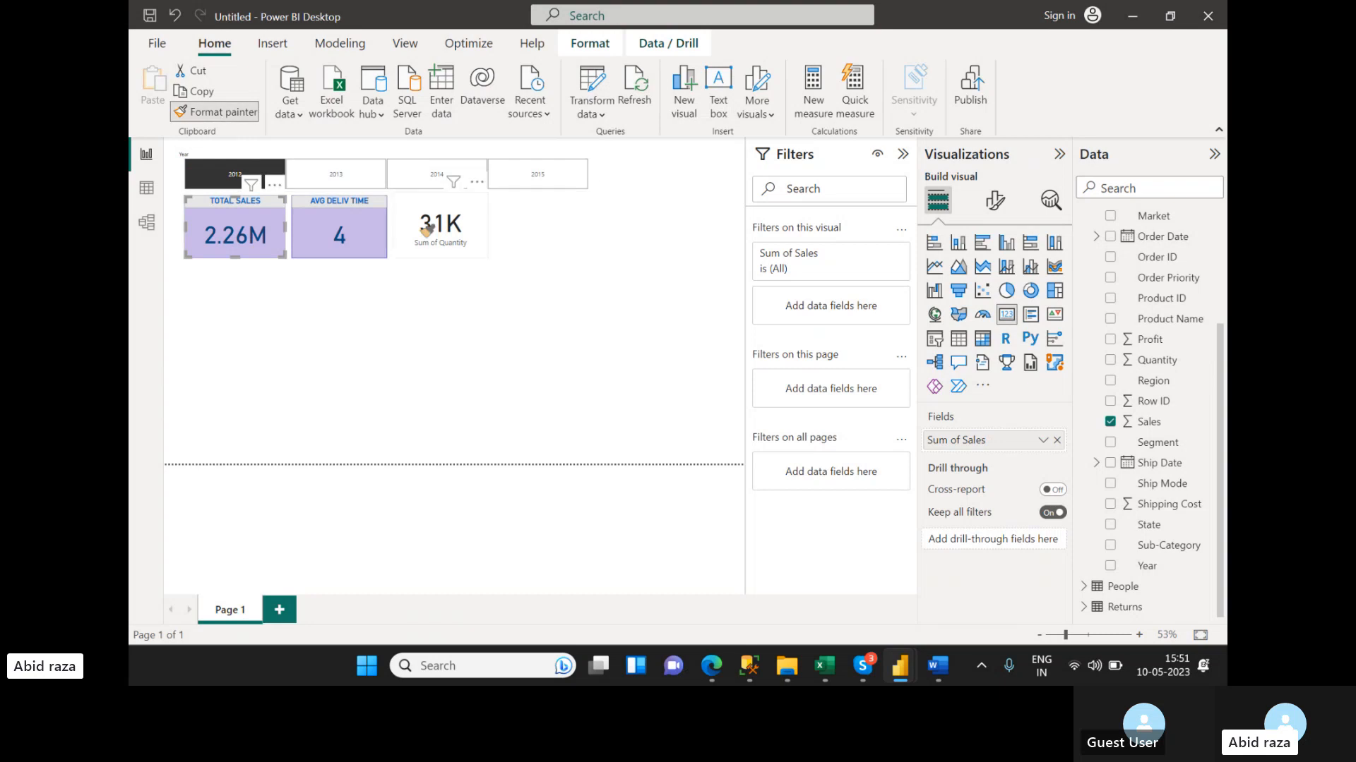
left_click(427, 230)
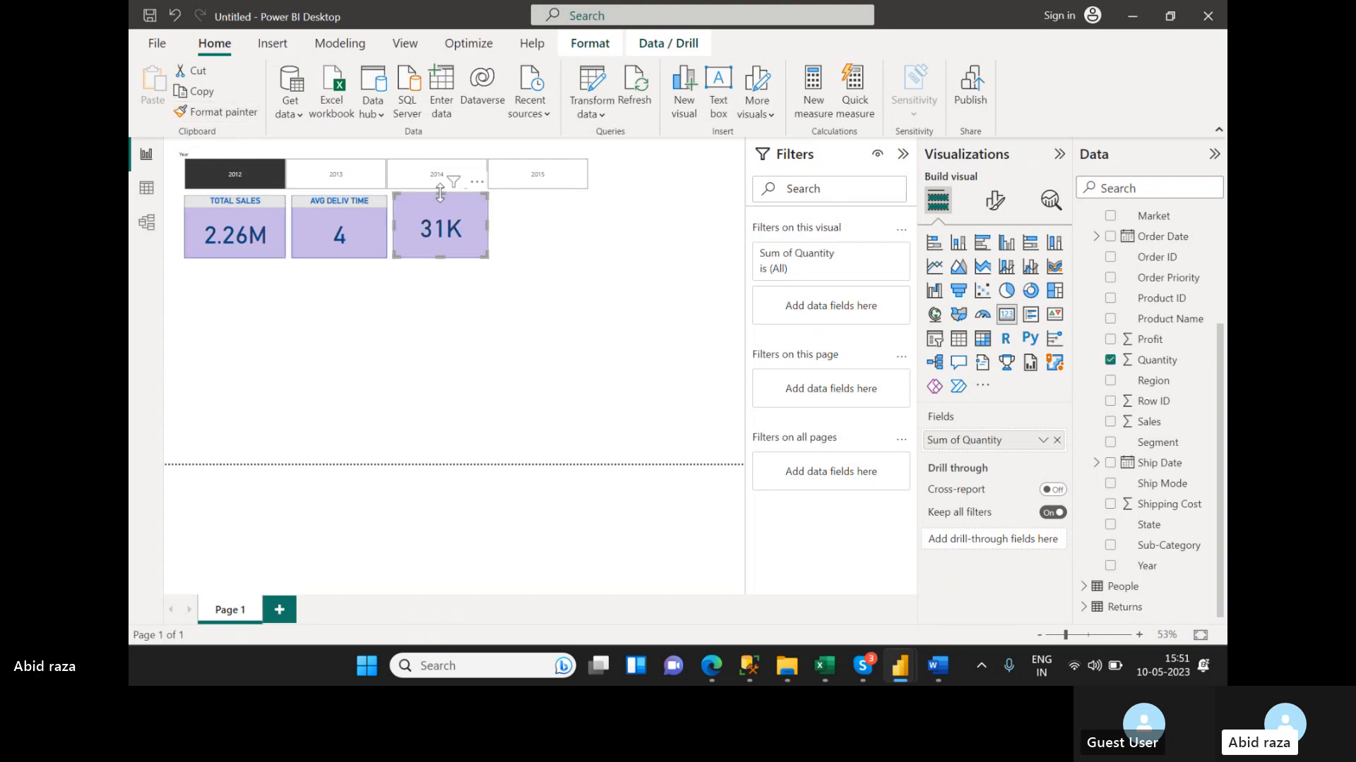
- Title the quantity card TOTAL QUANTITY and resize it so its upper edge lines up with the neighbouring cards
left_click(995, 201)
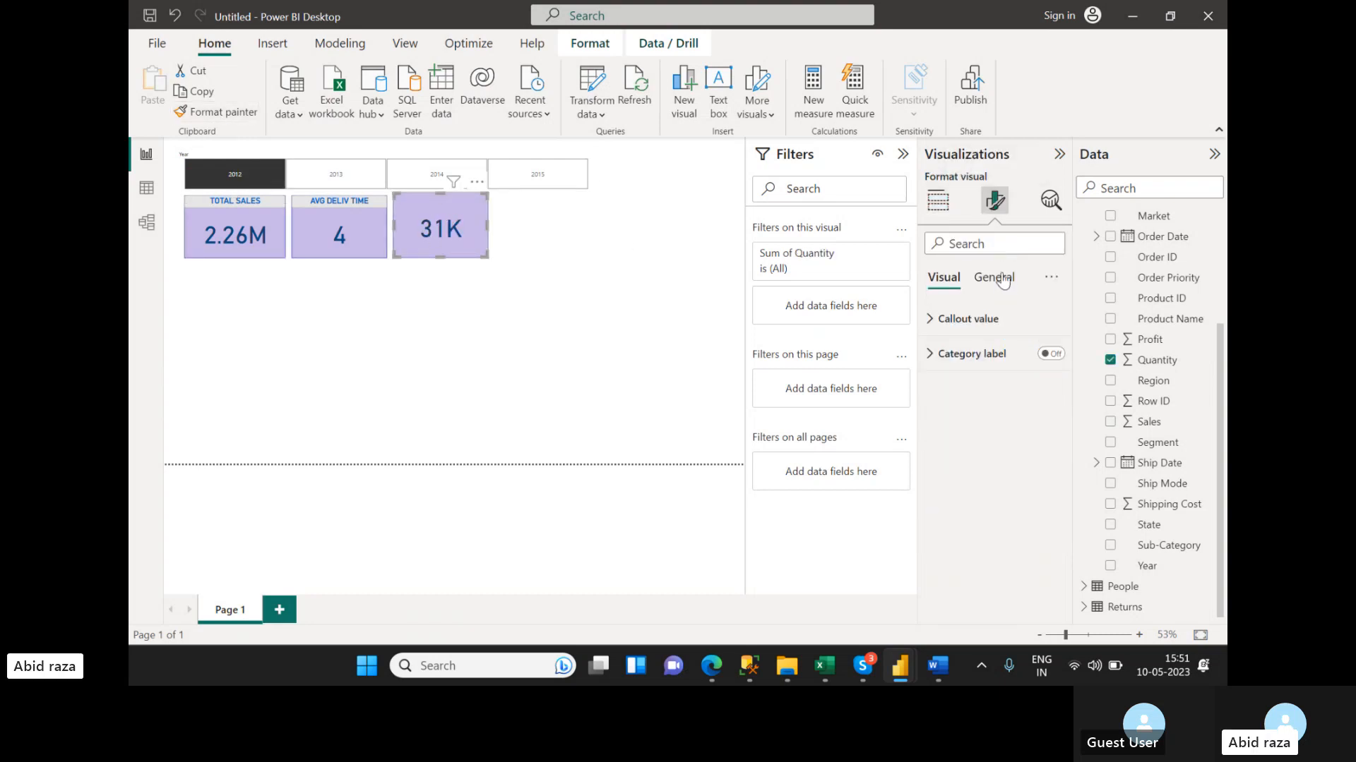
left_click(995, 277)
left_click(934, 355)
left_click(950, 440)
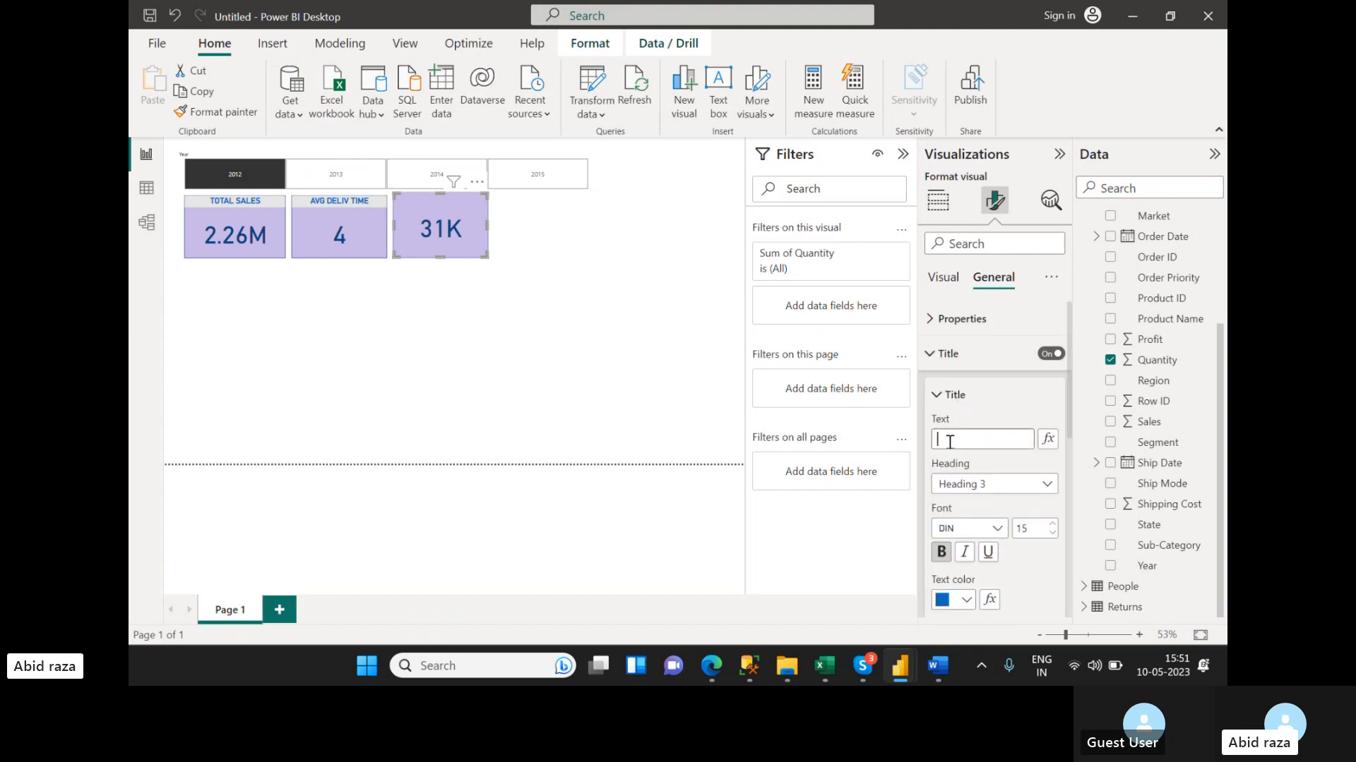
type("TOTAL QUANTITY")
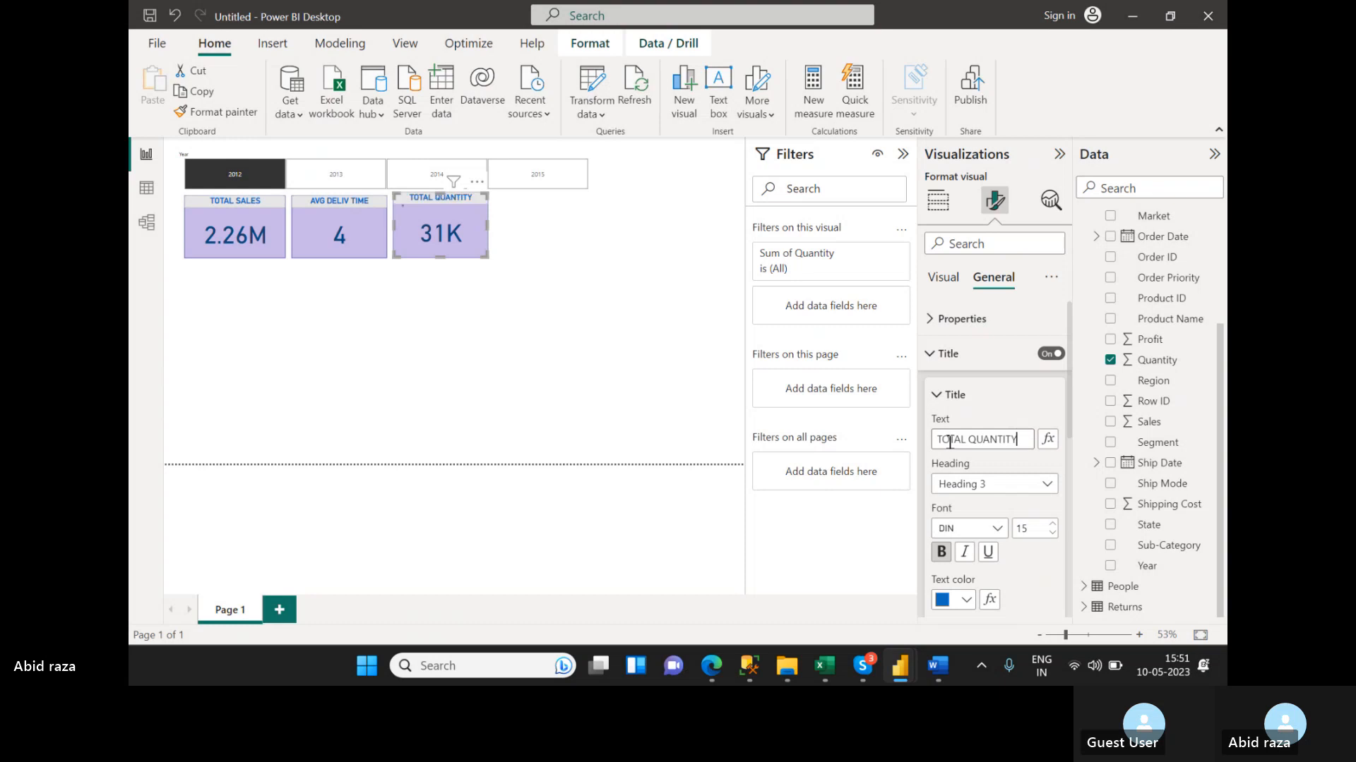
left_click(681, 414)
left_click(446, 200)
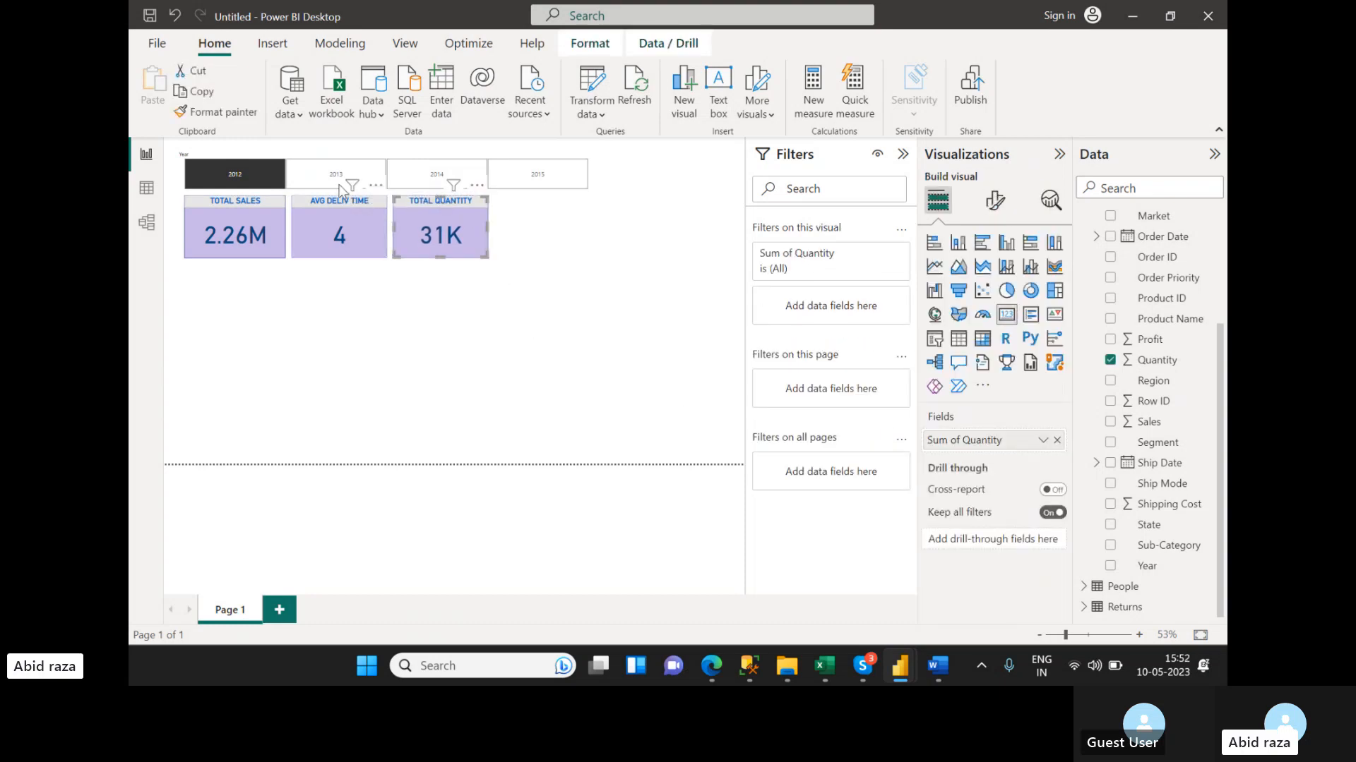
- Compare the three cards for 2013, 2014 and 2015 with the Year slicer, ending back on 2012
left_click(343, 178)
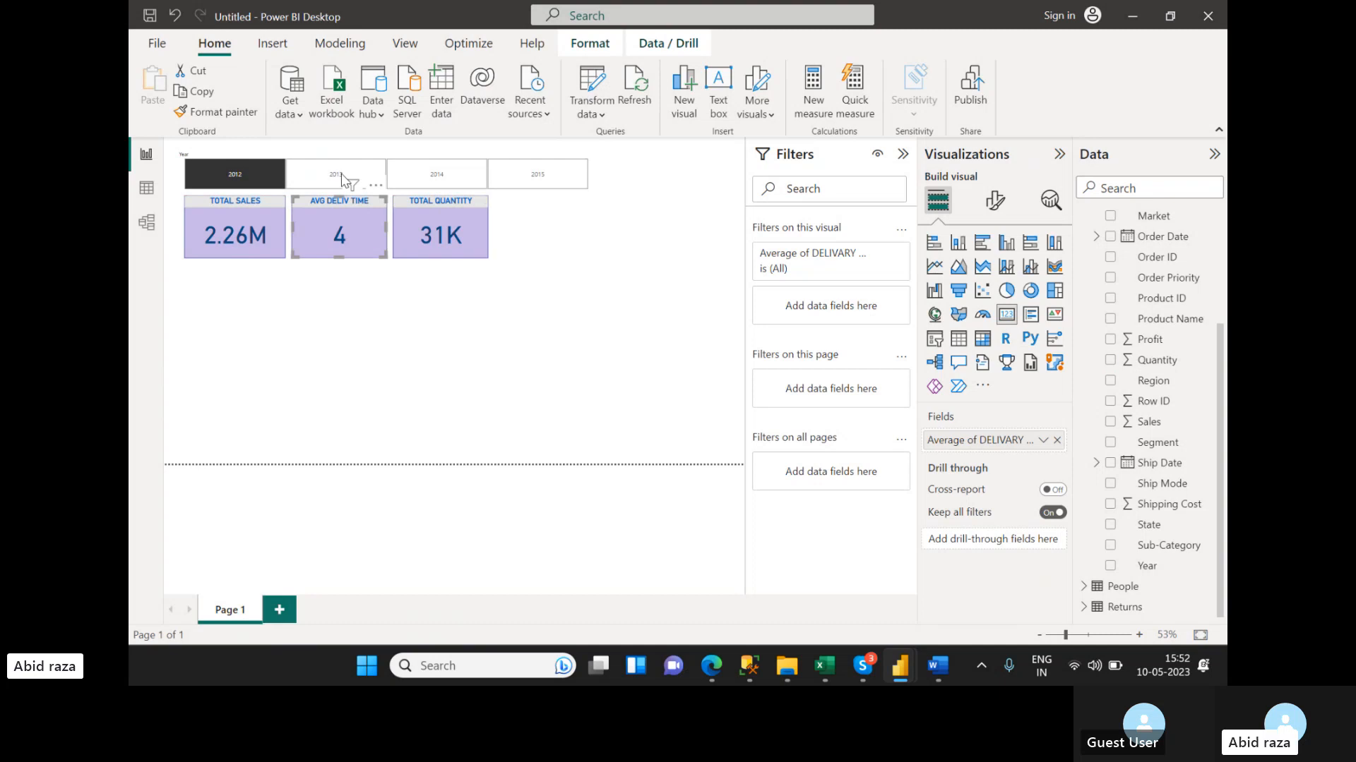
left_click(358, 182)
left_click(337, 181)
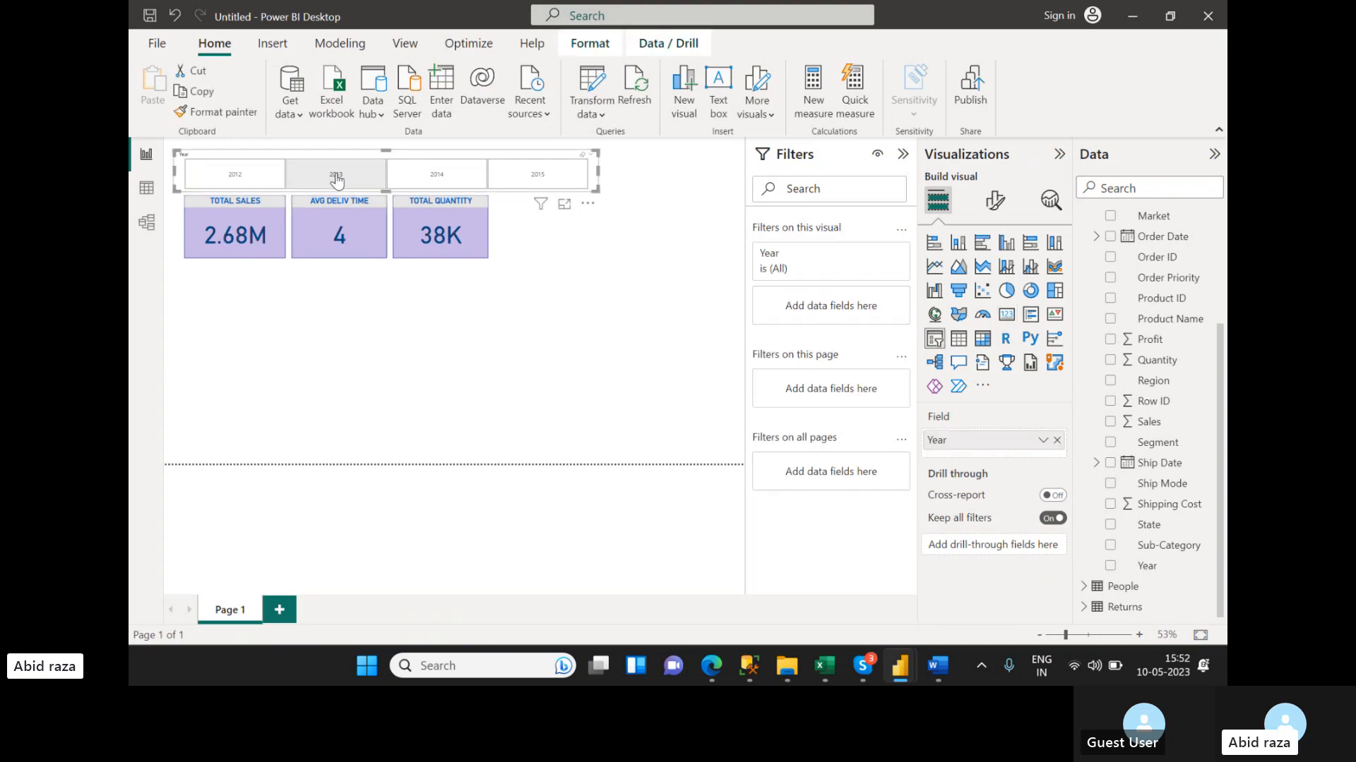
left_click(431, 177)
left_click(544, 176)
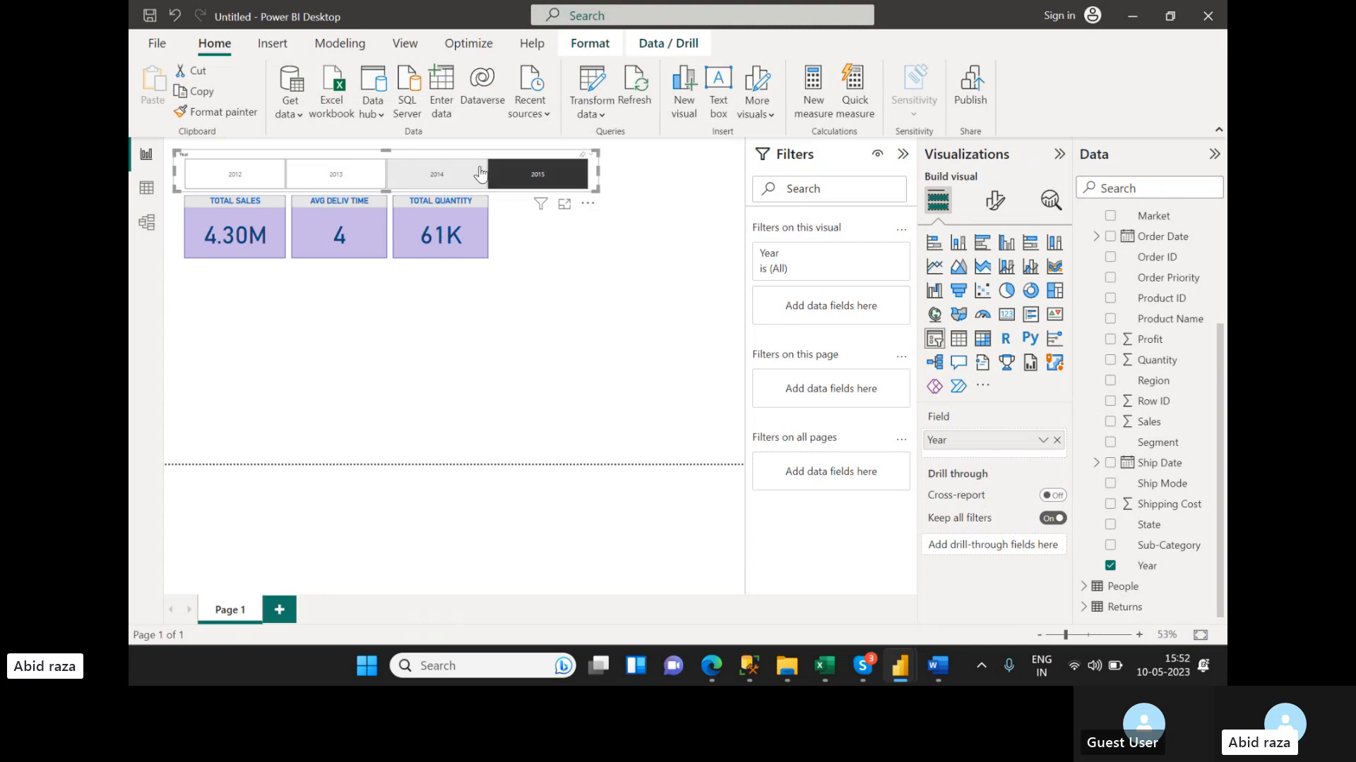
left_click(429, 177)
left_click(336, 176)
left_click(238, 181)
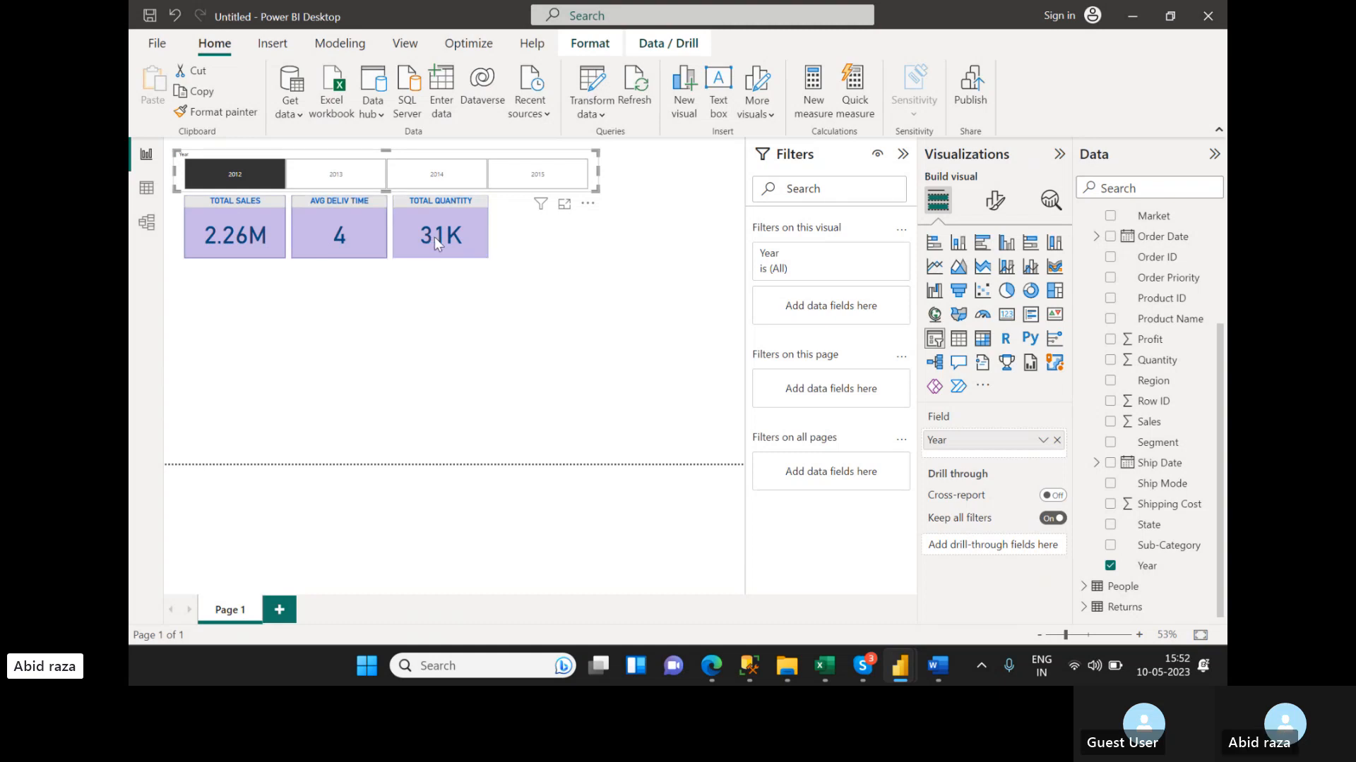
left_click(550, 231)
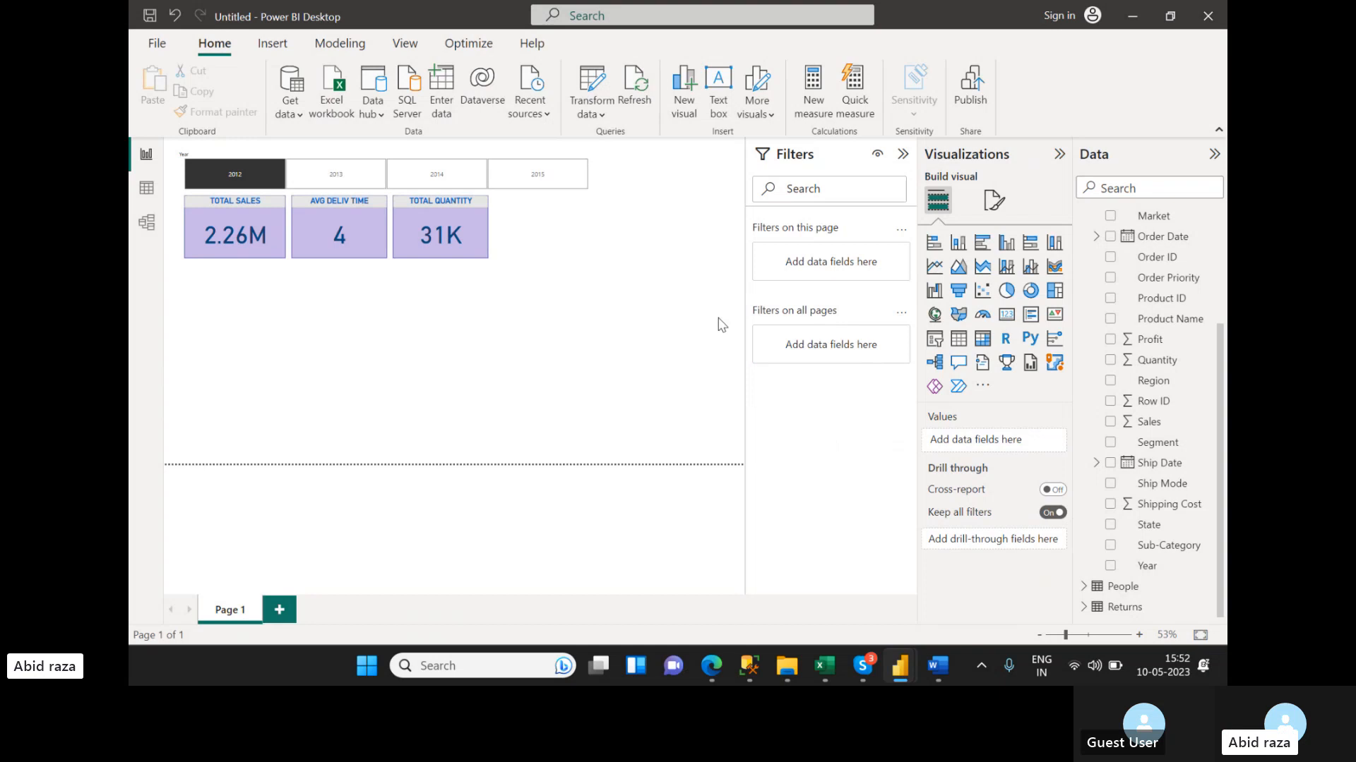
- Switch to the Requirement document in Word and highlight question 3, Total quantity sold, in green
left_click(939, 671)
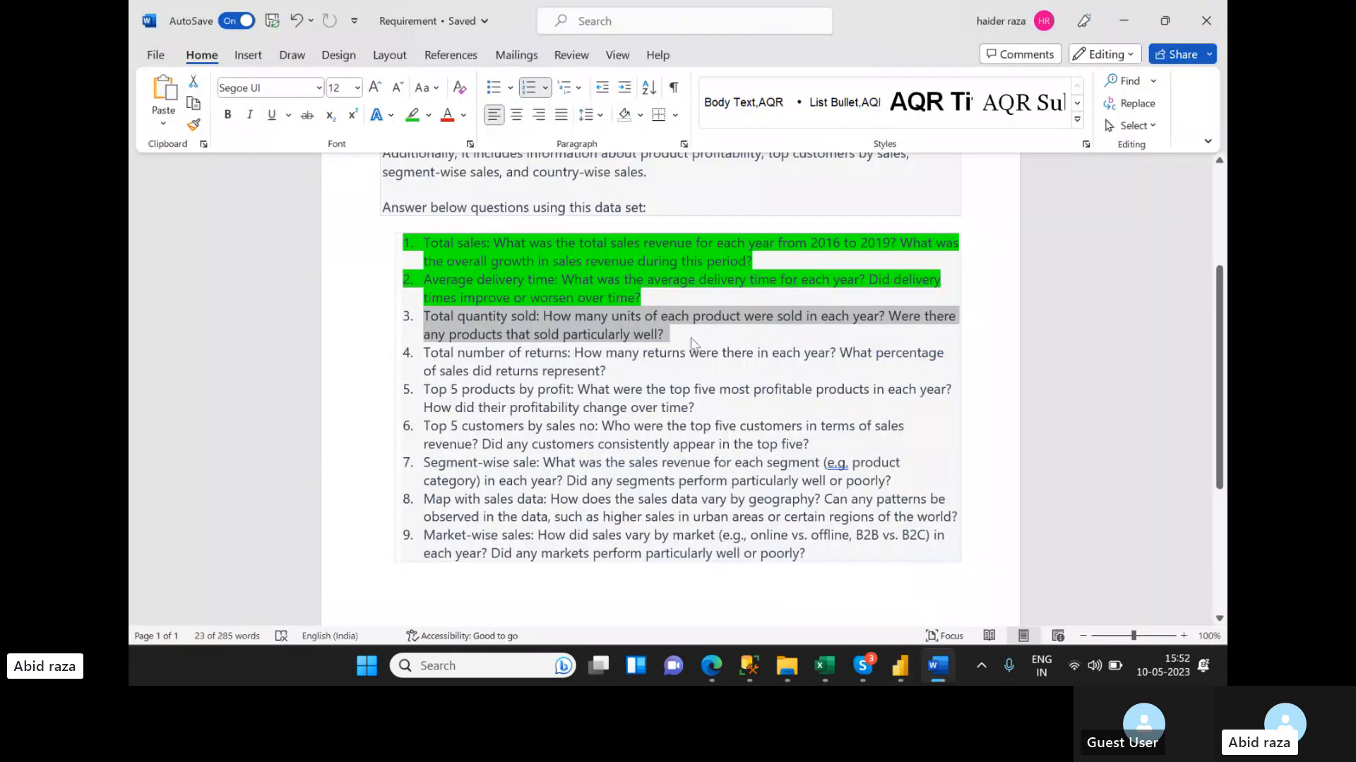
left_click_drag(688, 331, 400, 319)
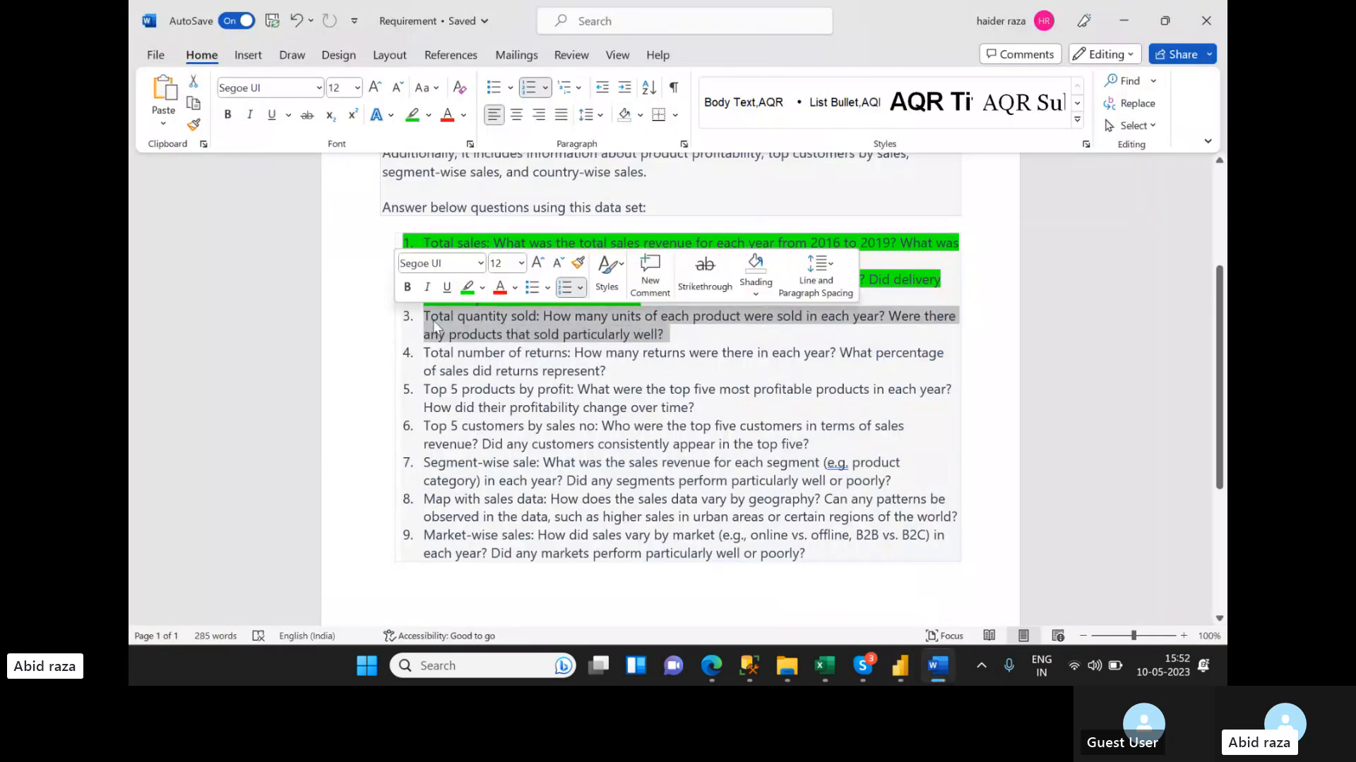
left_click(467, 287)
left_click(425, 362)
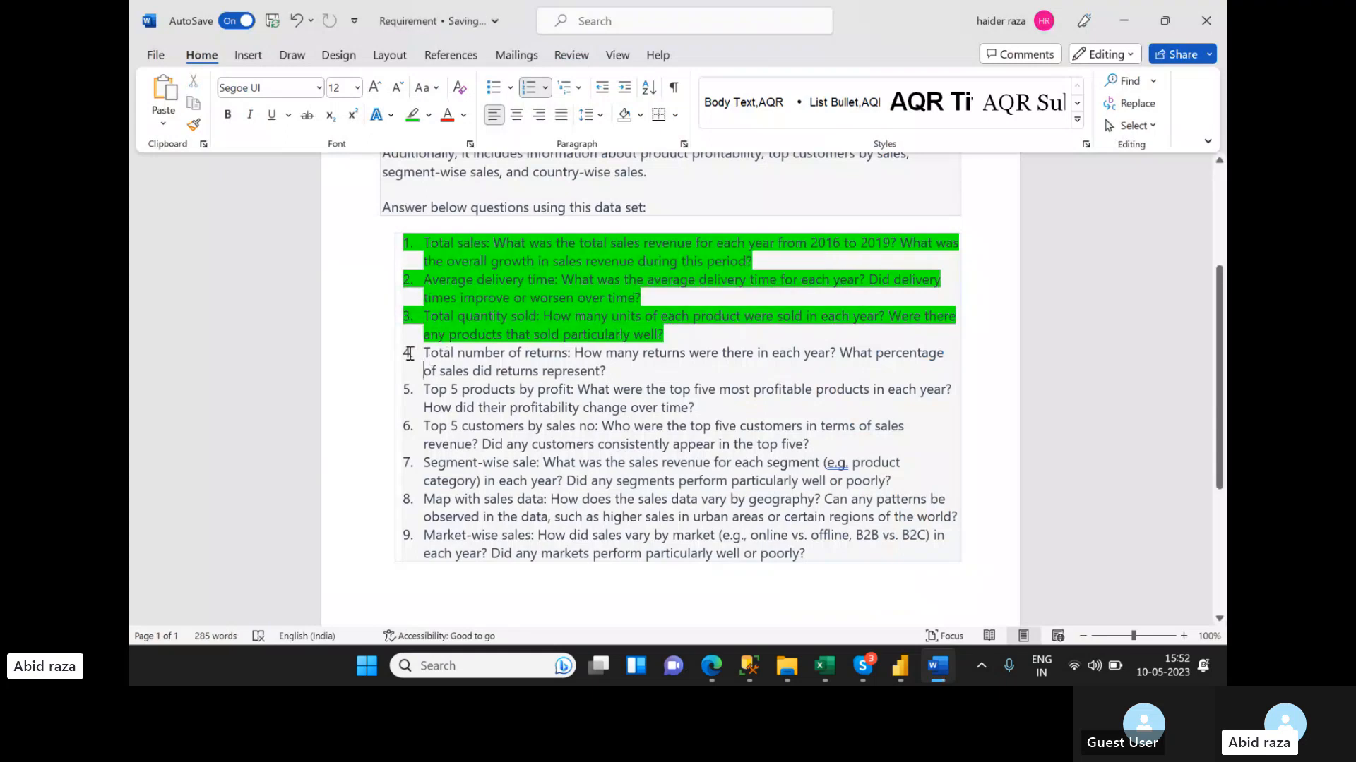
left_click_drag(407, 353, 510, 370)
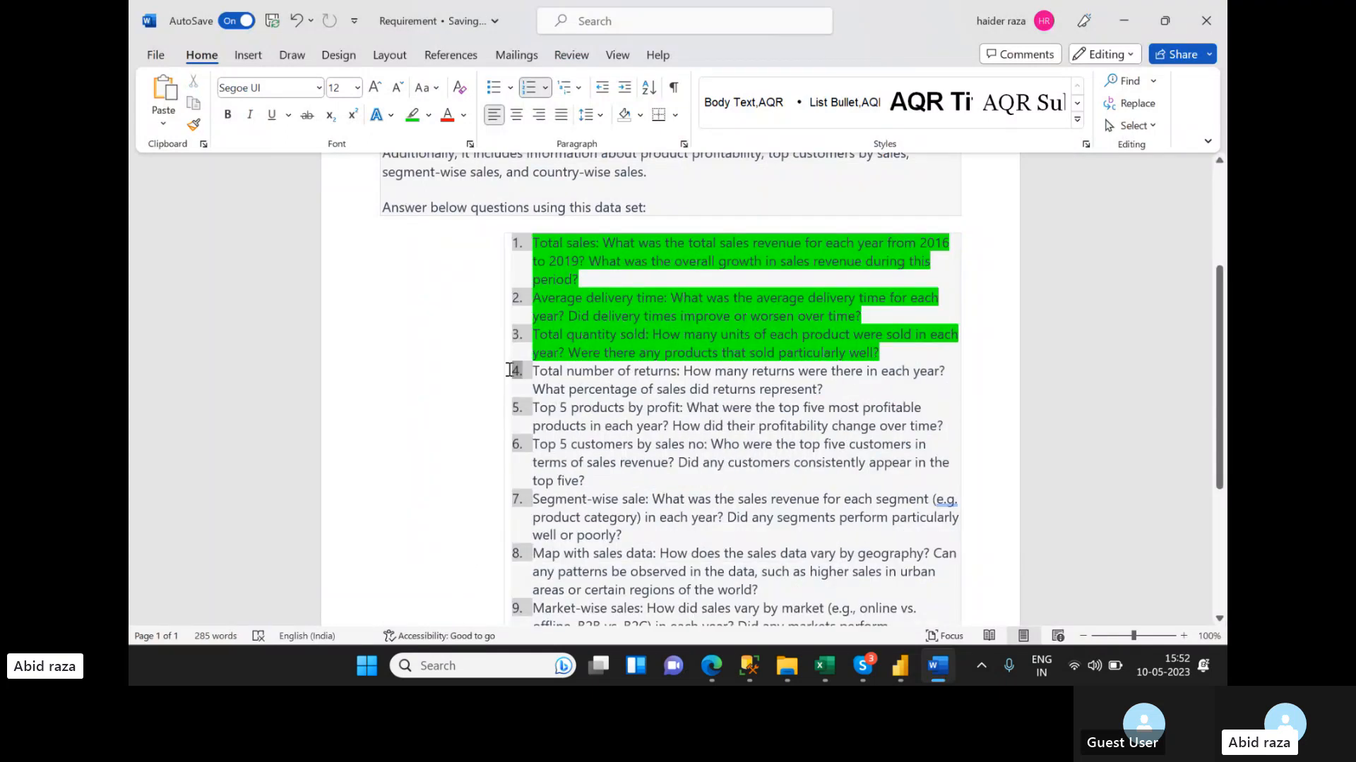
key("ctrl+z")
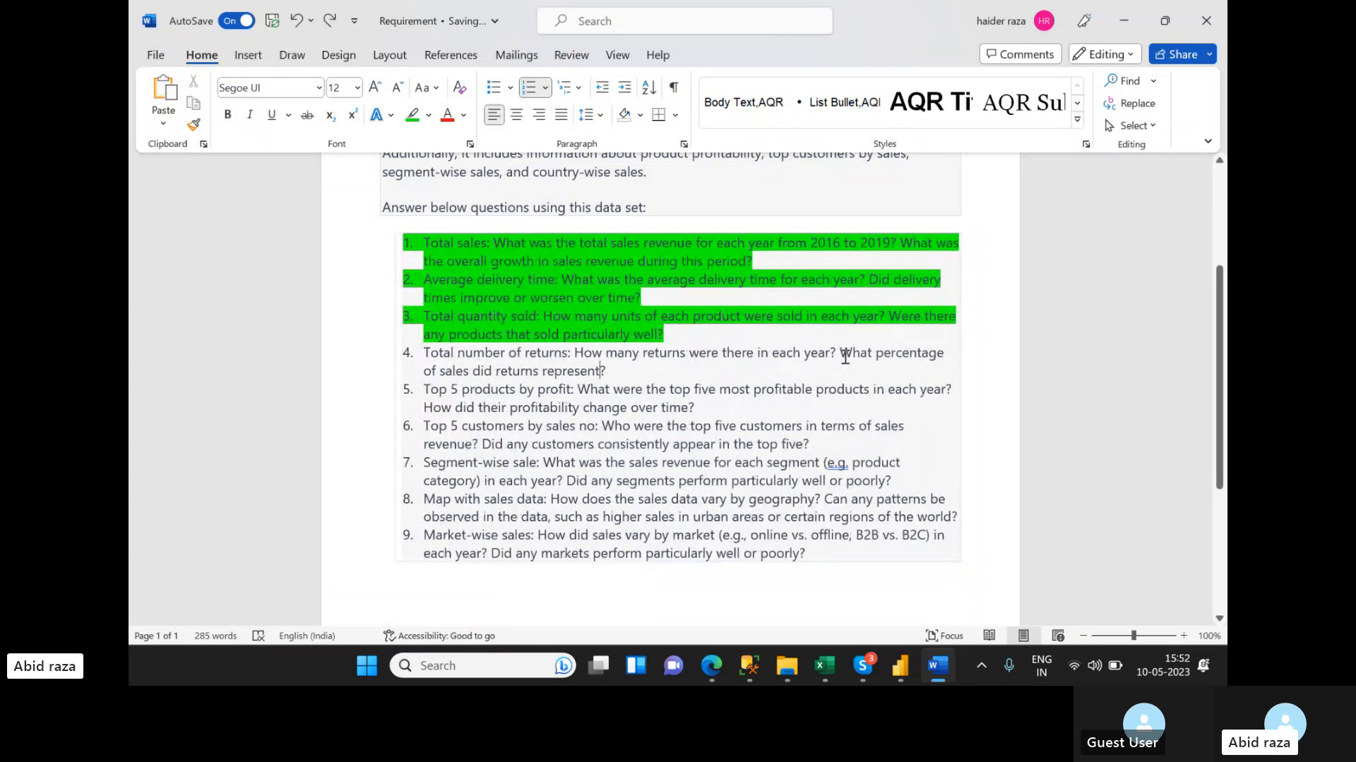
- Select question 4, Total number of returns, in the requirements and switch to Power BI to check the Returns table's field list
left_click_drag(653, 375, 420, 352)
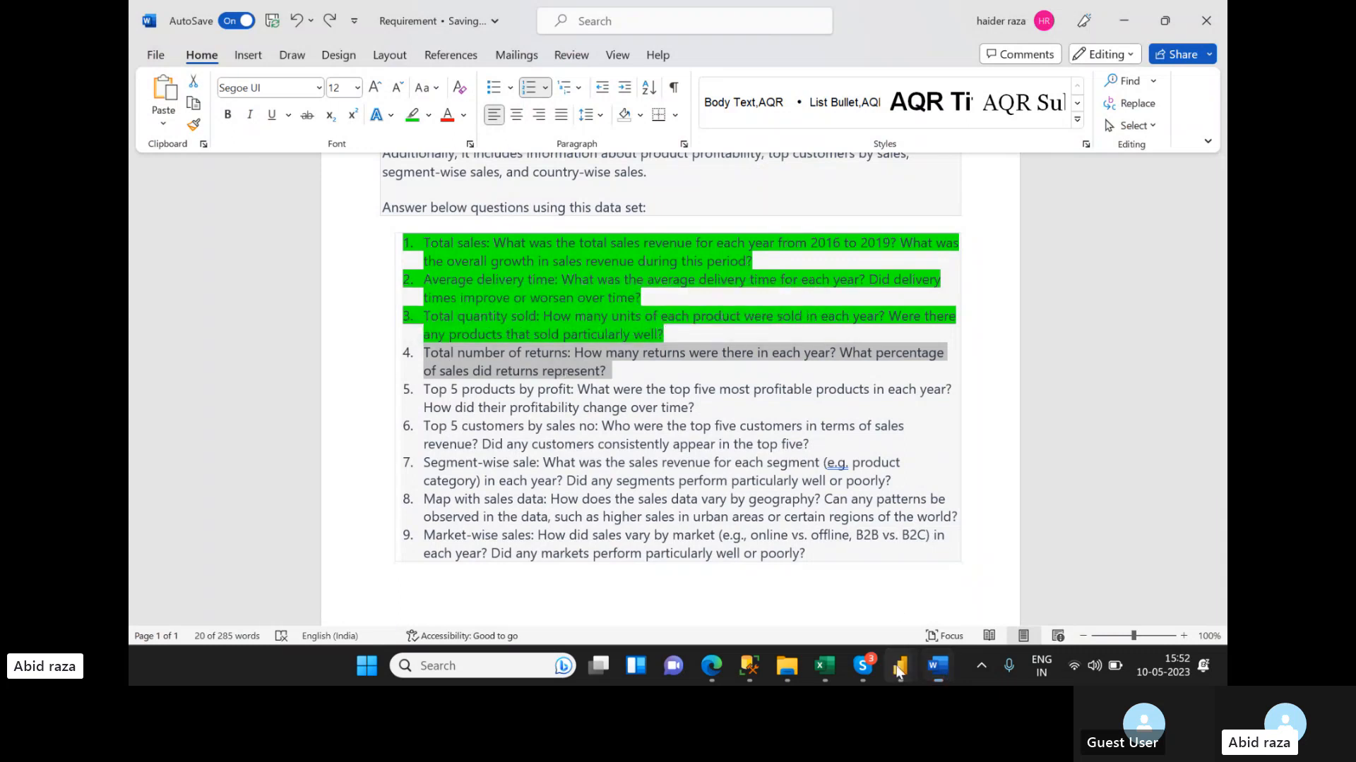
mouse_move(899, 672)
left_click(1003, 572)
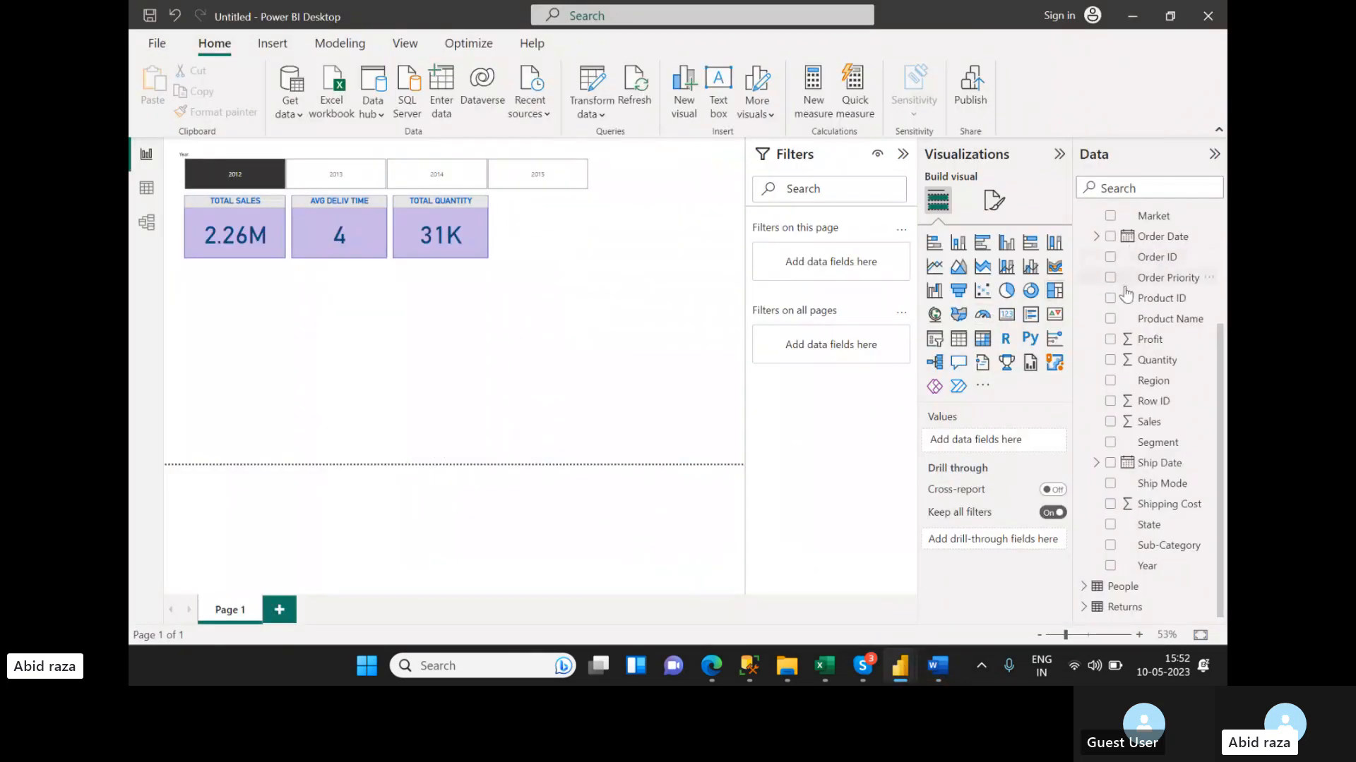
scroll(1125, 294, "up", 3)
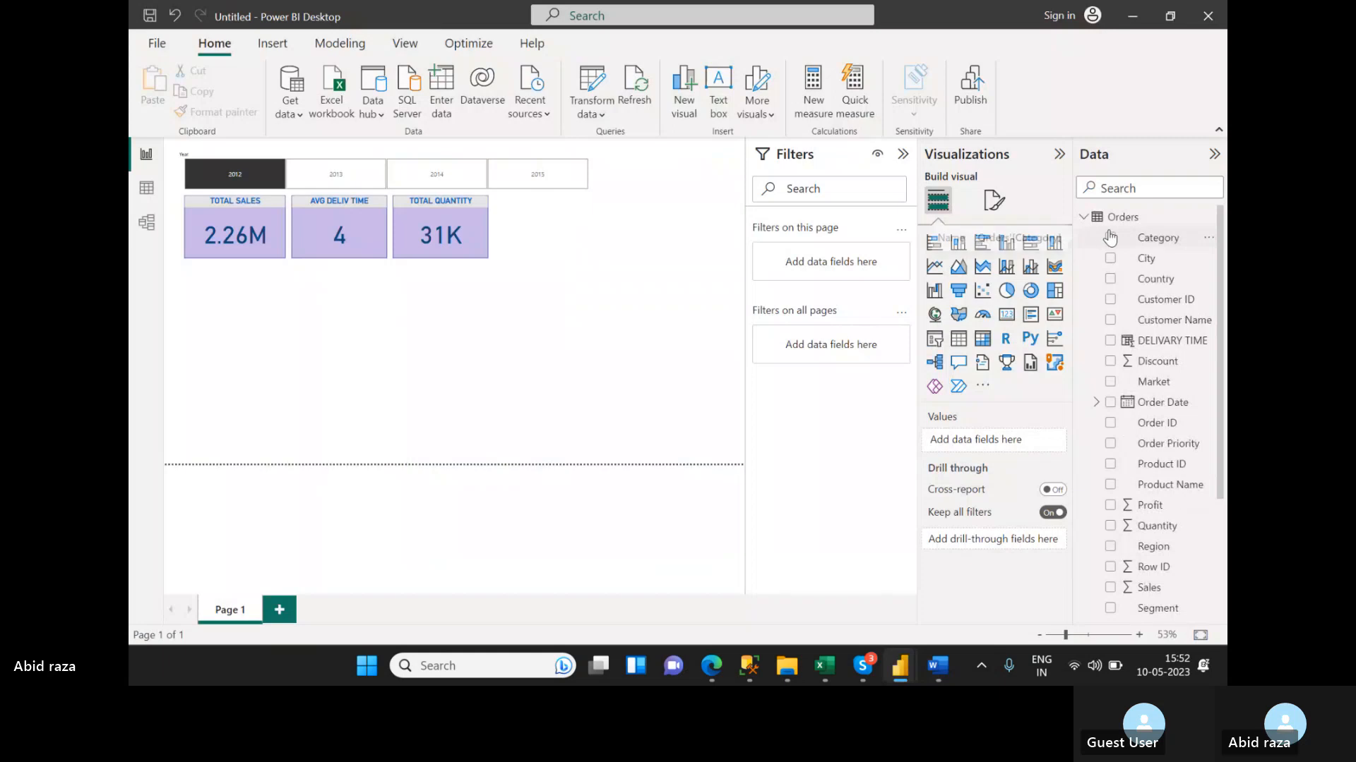
left_click(1084, 216)
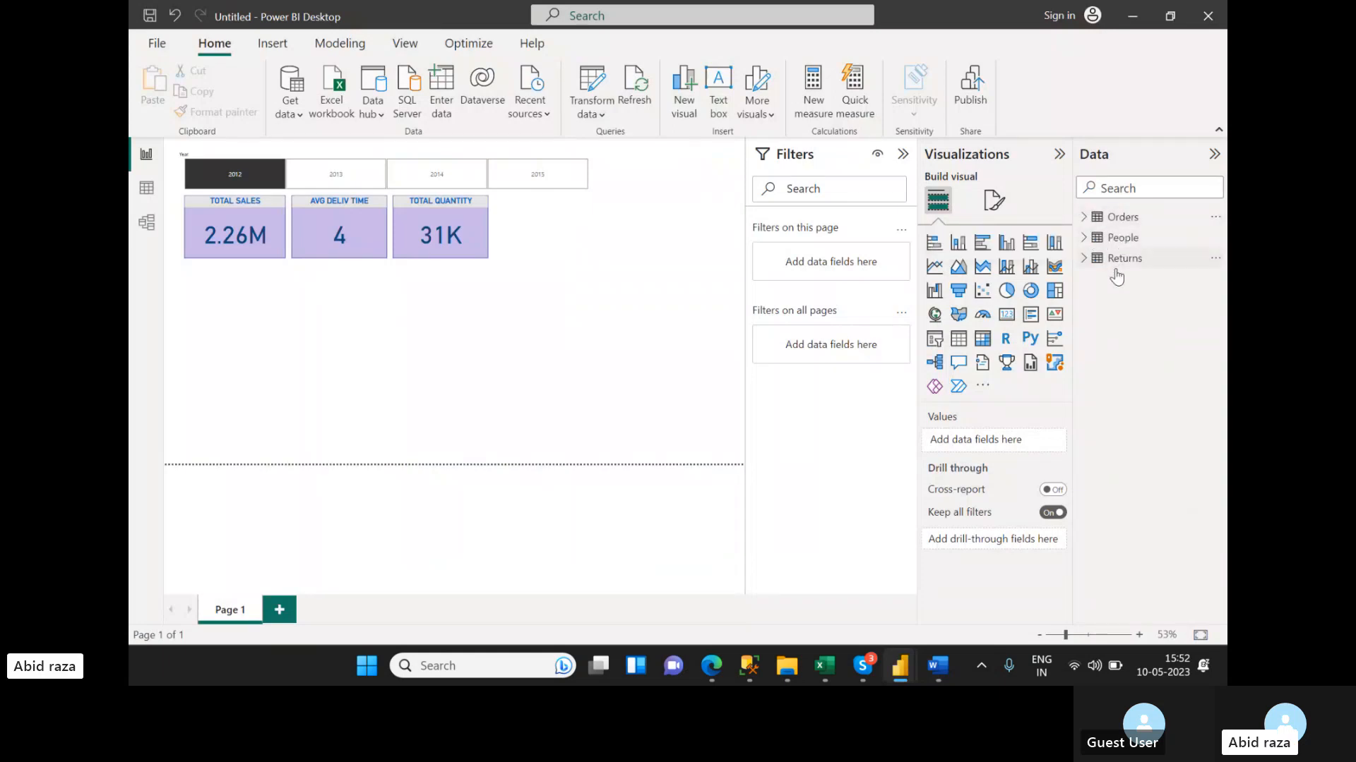
left_click(1083, 259)
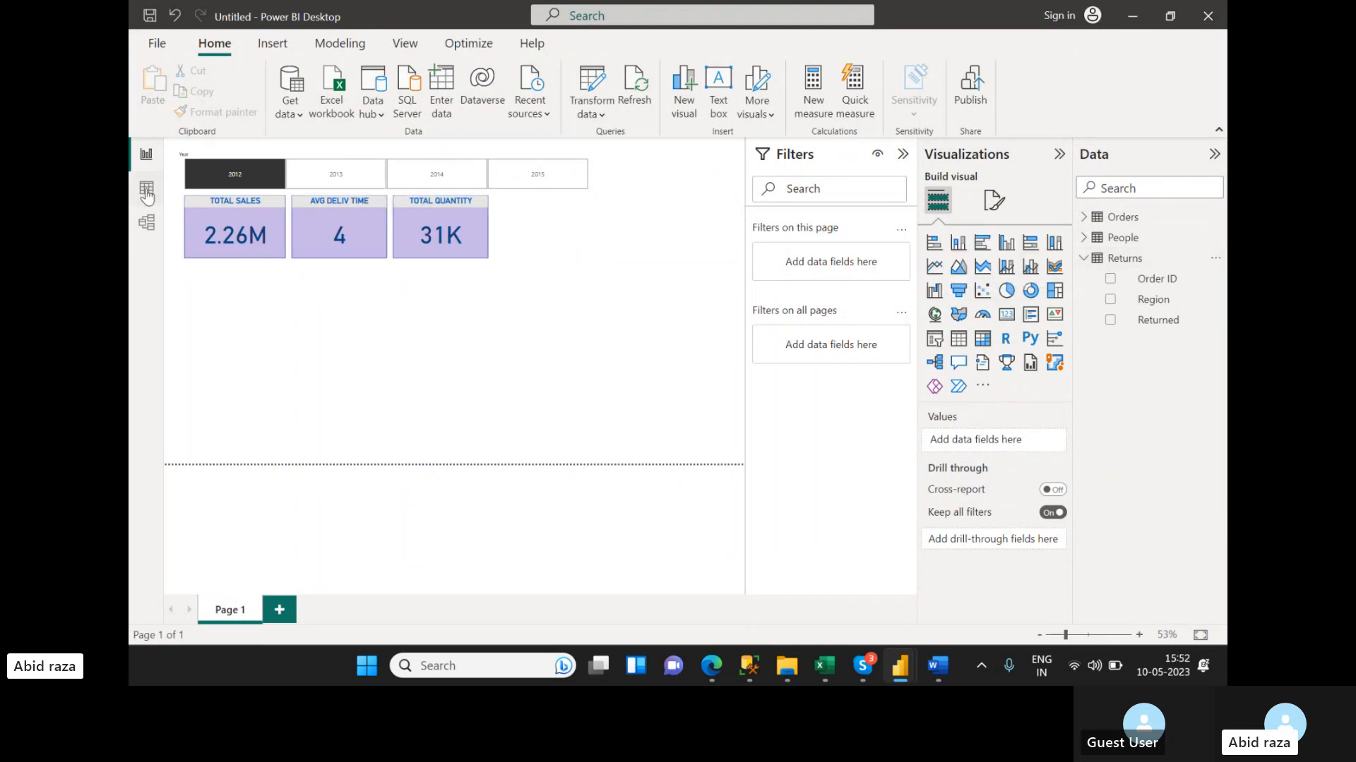
left_click(1083, 259)
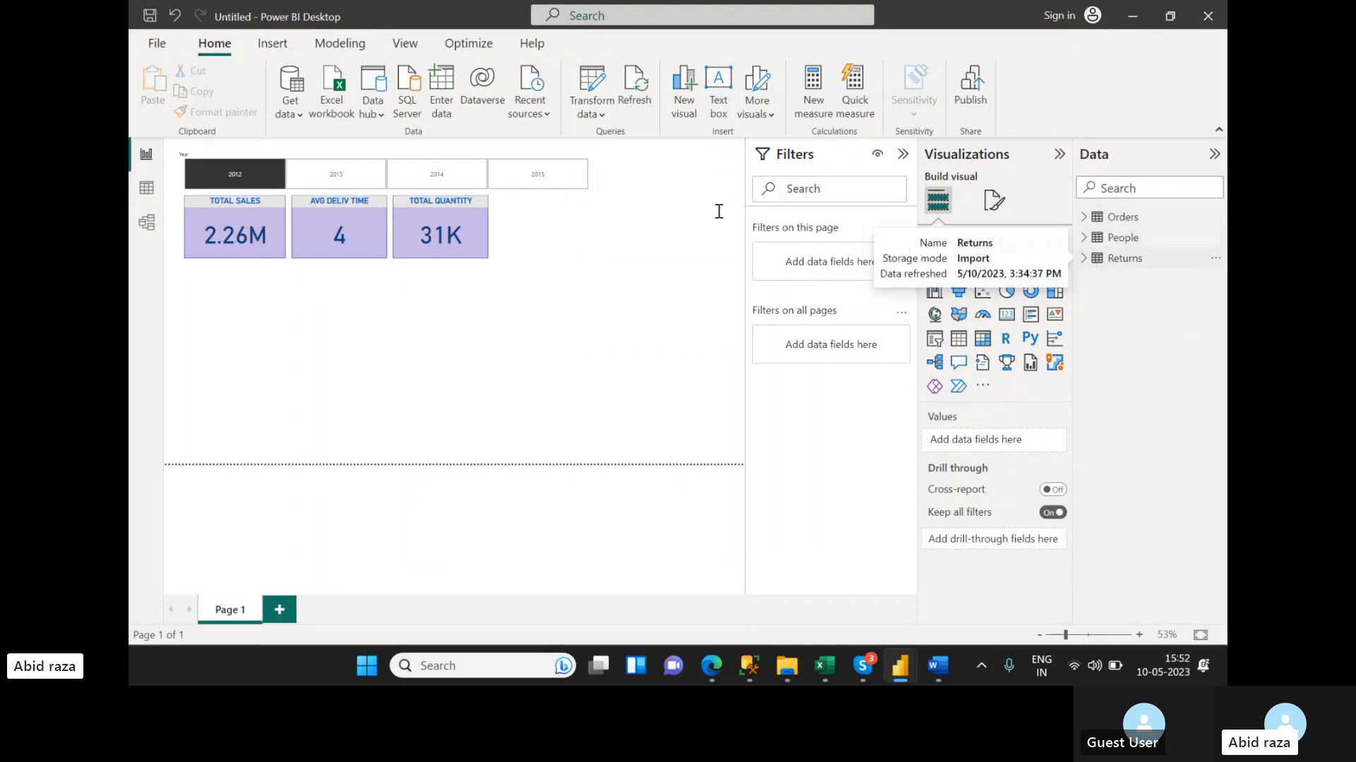
- Open the Returns table's data and examine its Order ID, Region and Returned columns
left_click(145, 190)
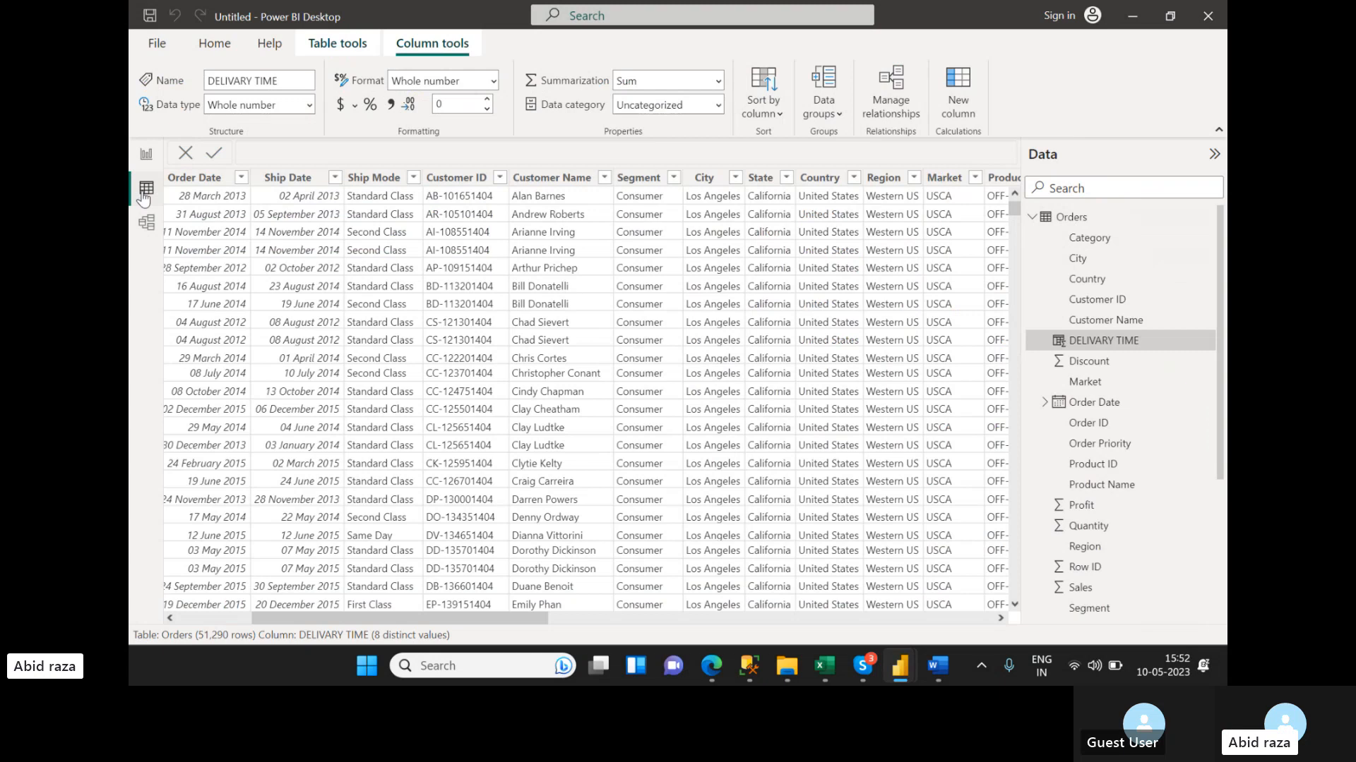
left_click(1032, 216)
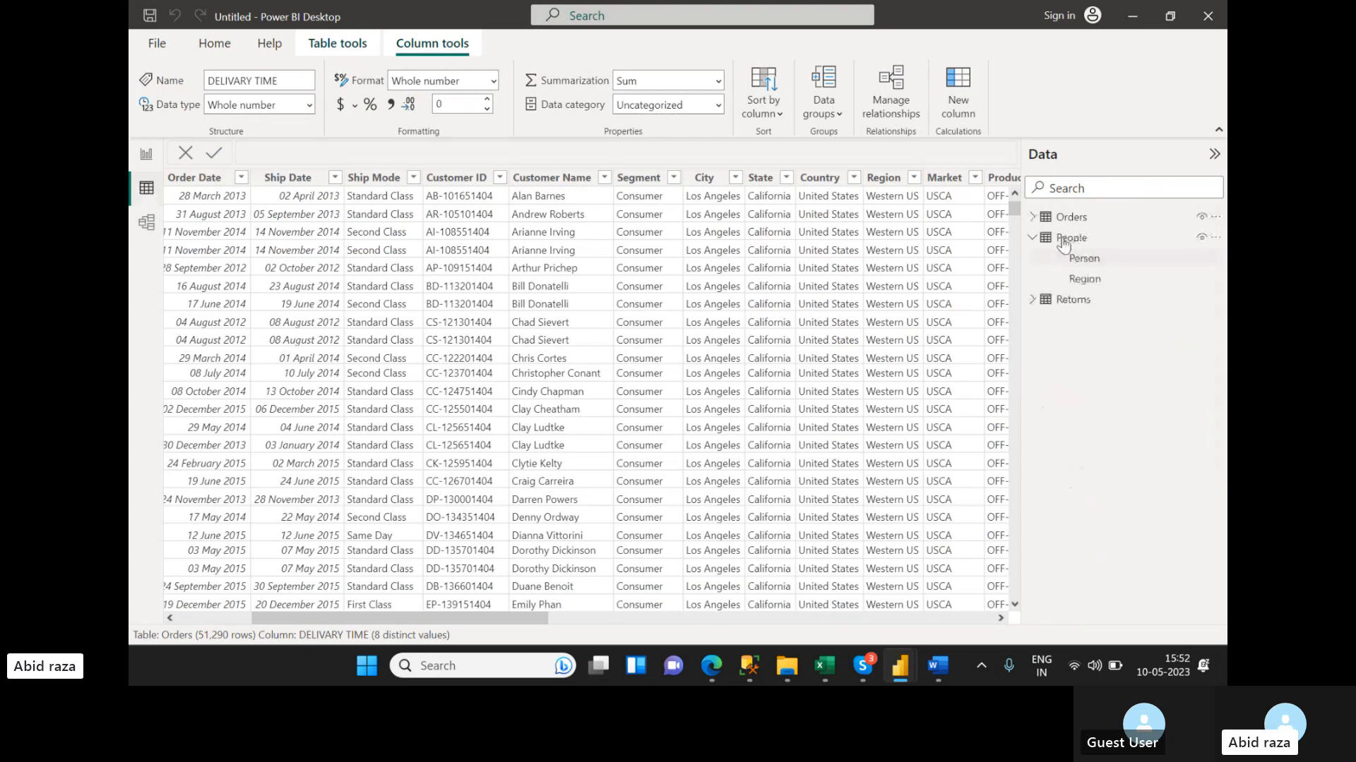
left_click(1064, 300)
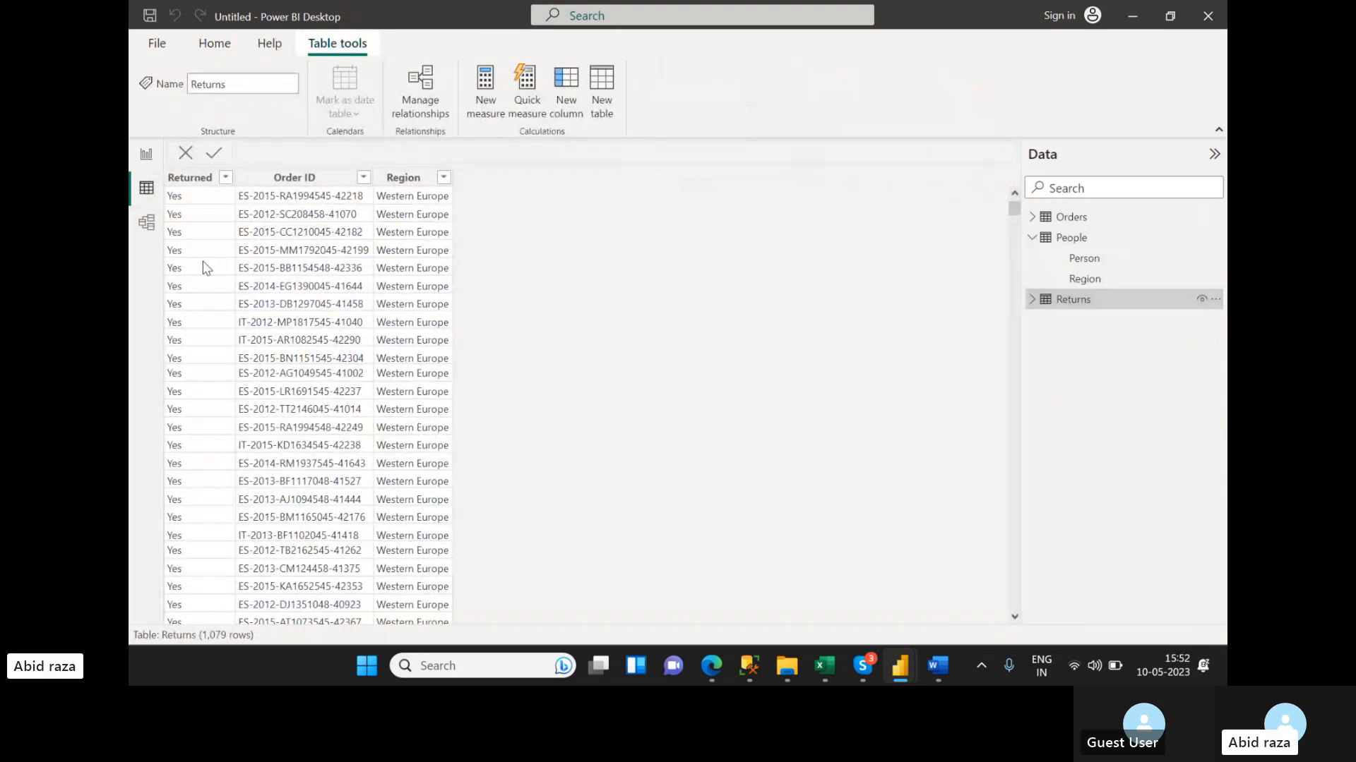
left_click(300, 200)
left_click(425, 202)
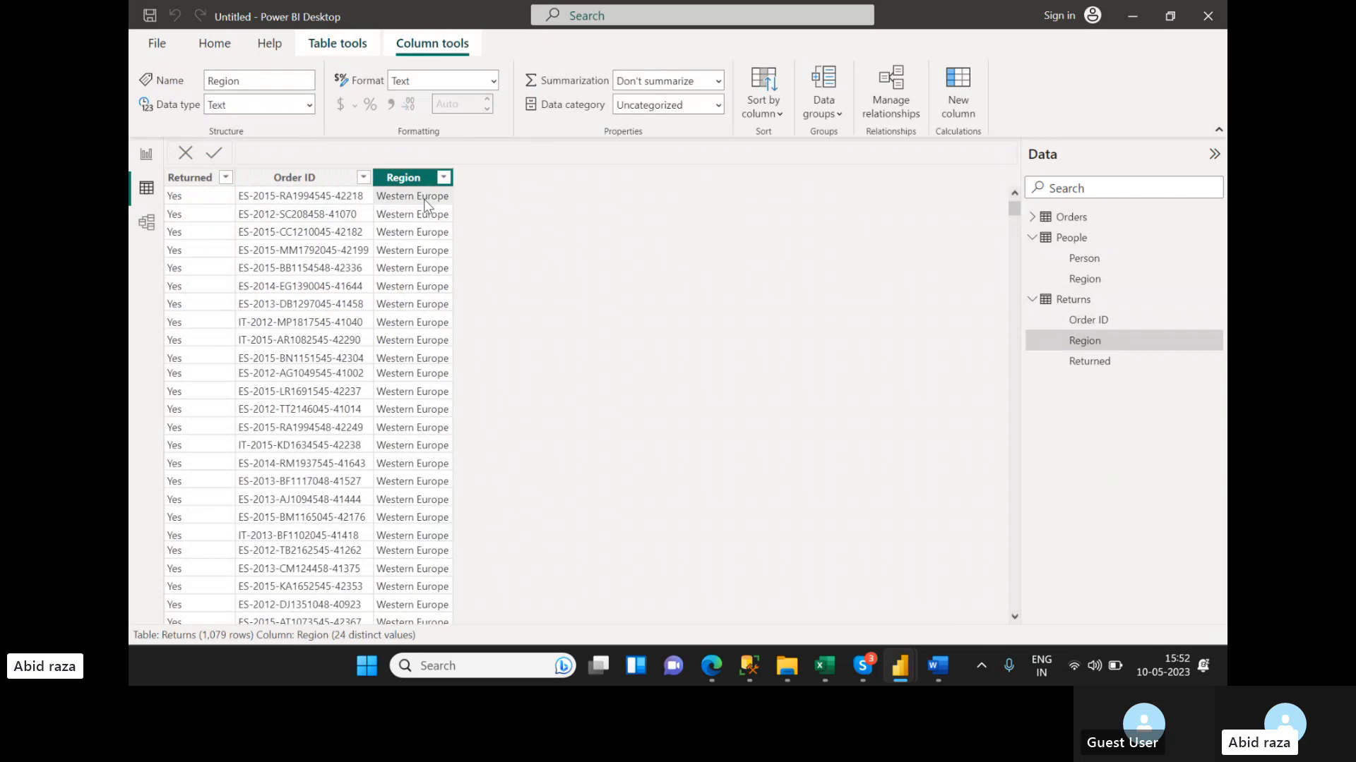
left_click(210, 211)
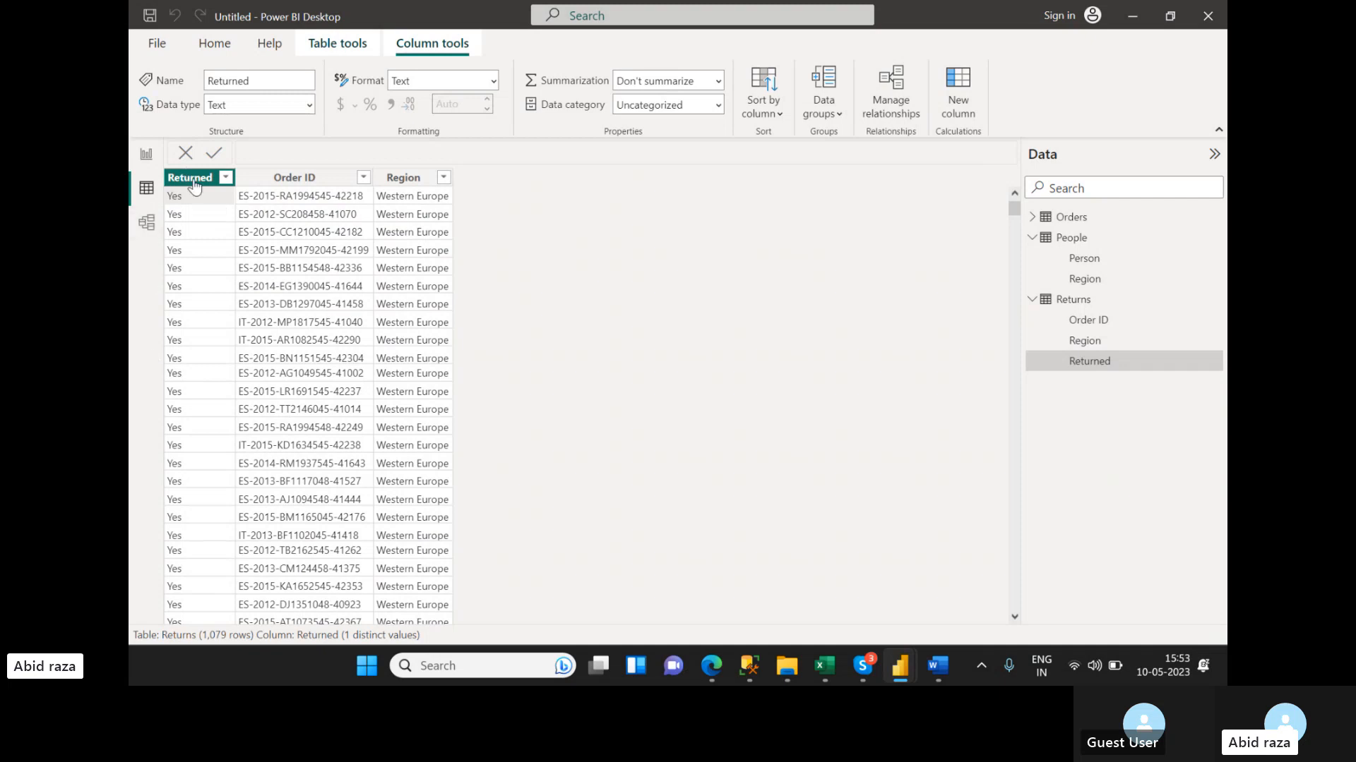
- Add a calculated column IS RETURN to the Returns table, using IF to give 1 when Returns[Returned] equals YES and otherwise 0
left_click(960, 94)
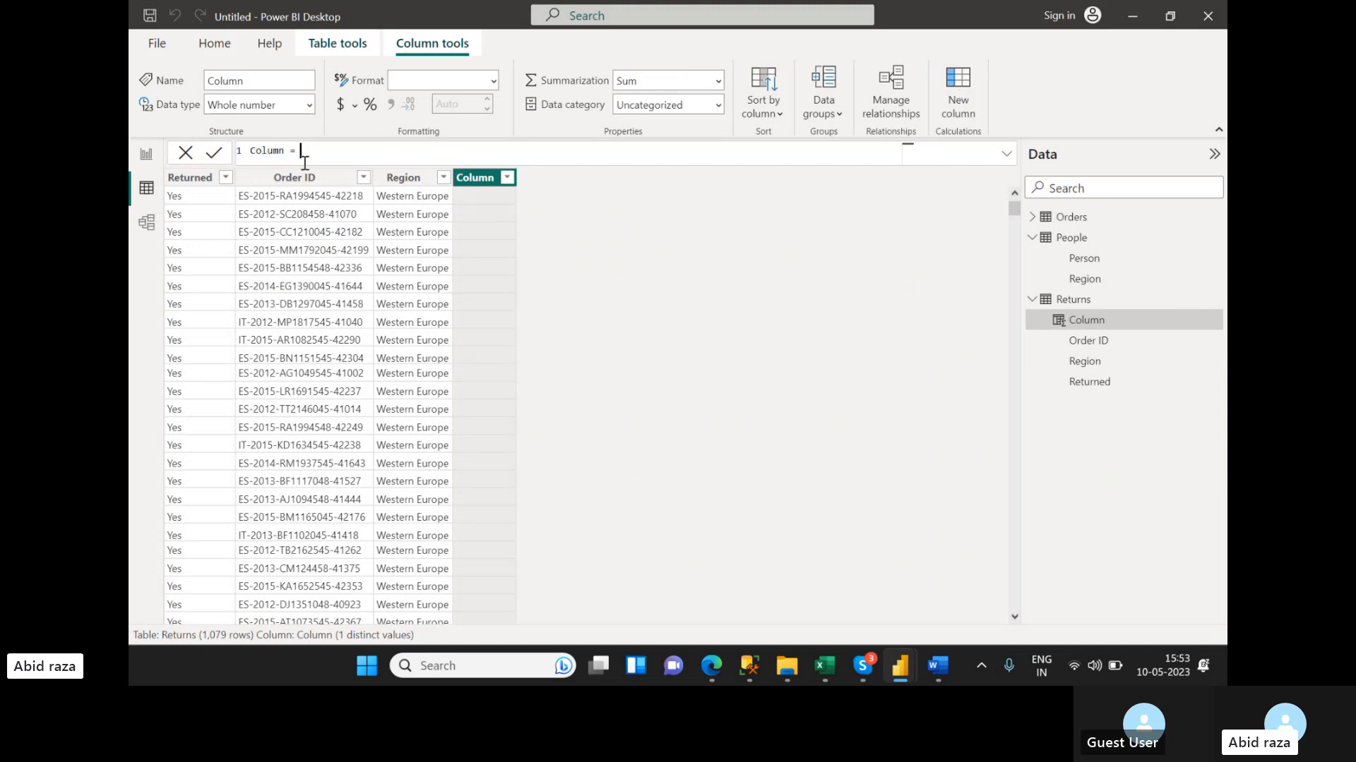
left_click_drag(285, 150, 238, 156)
type("IS RETURN = if")
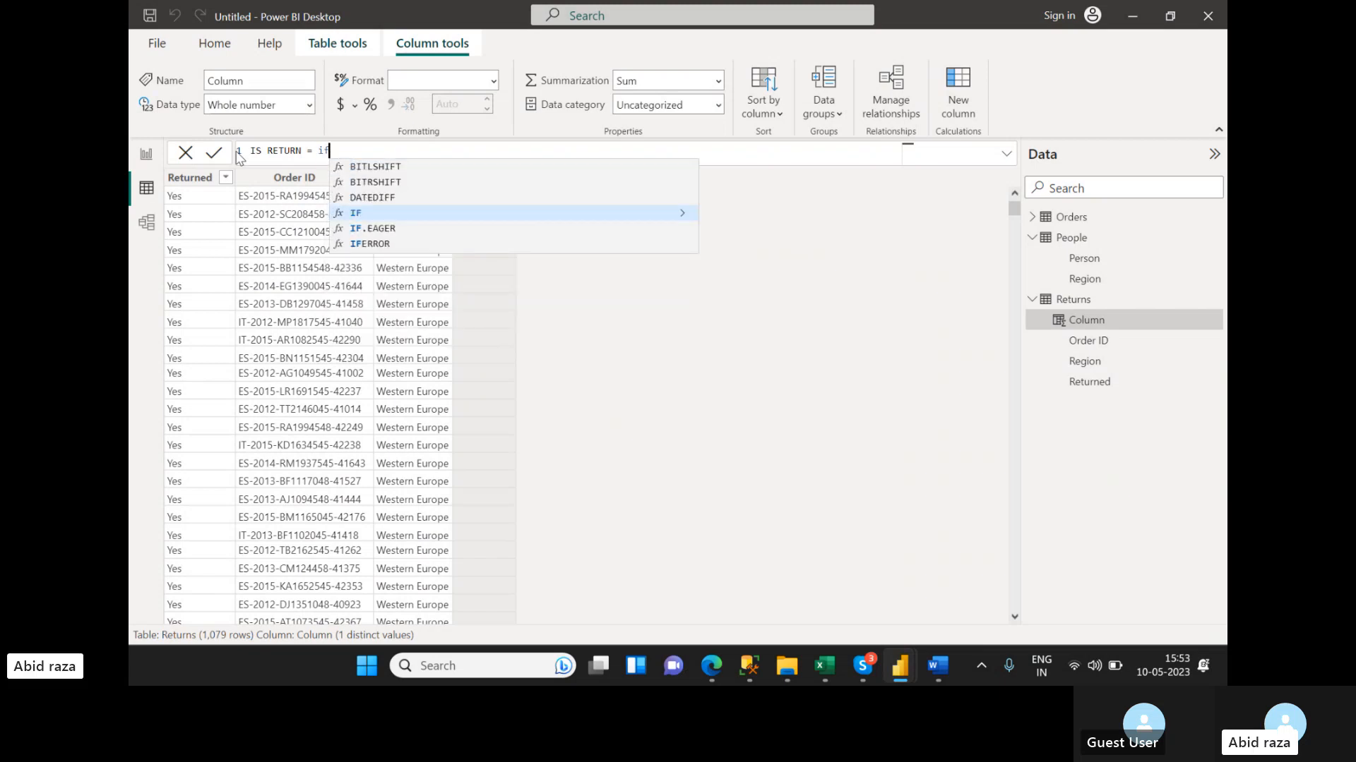
type("(")
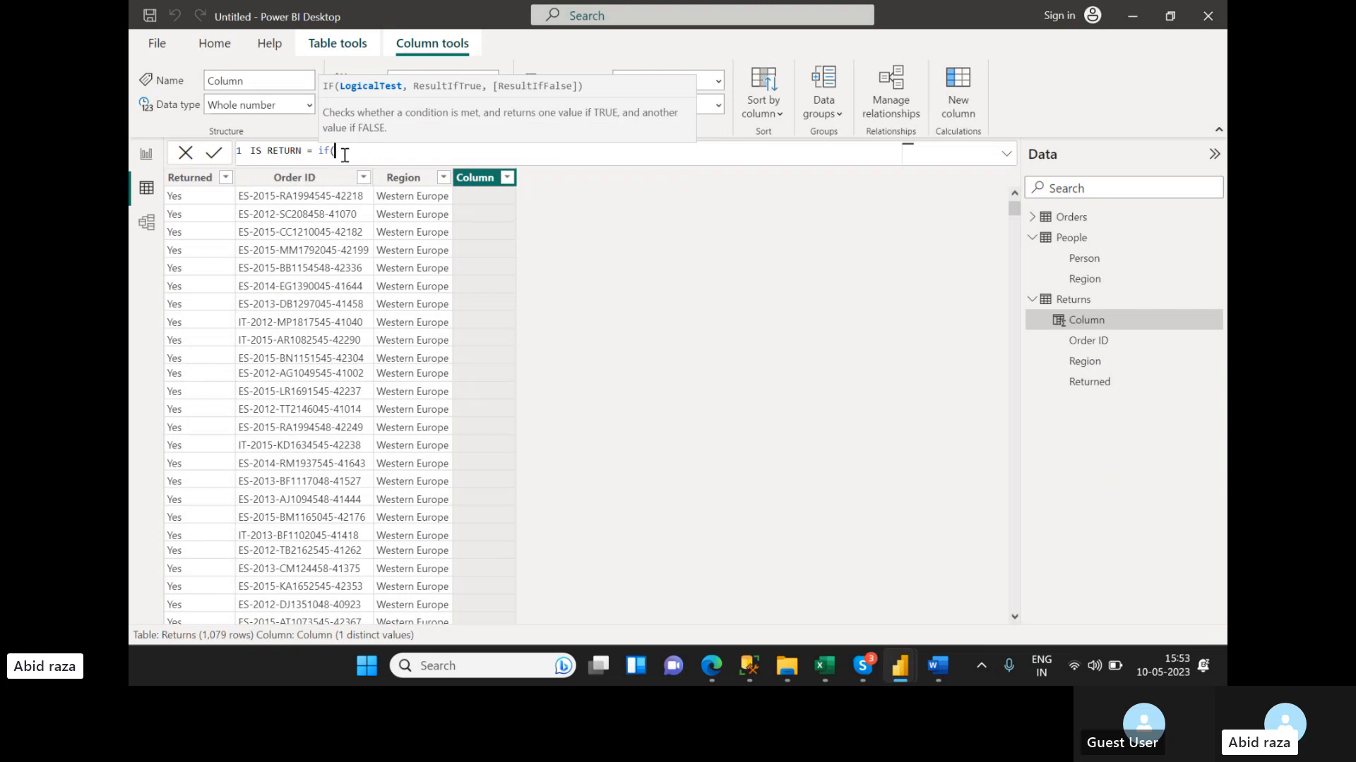
type("return")
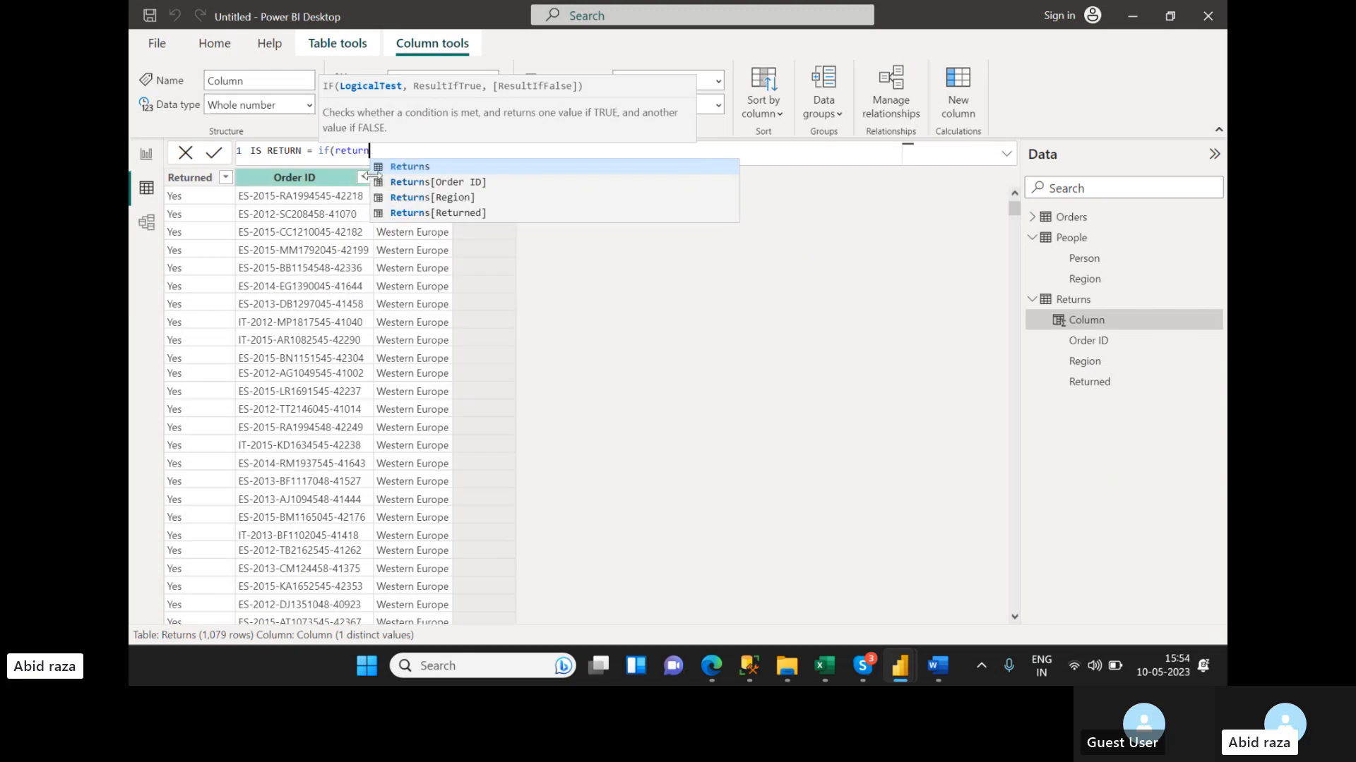
left_click(411, 213)
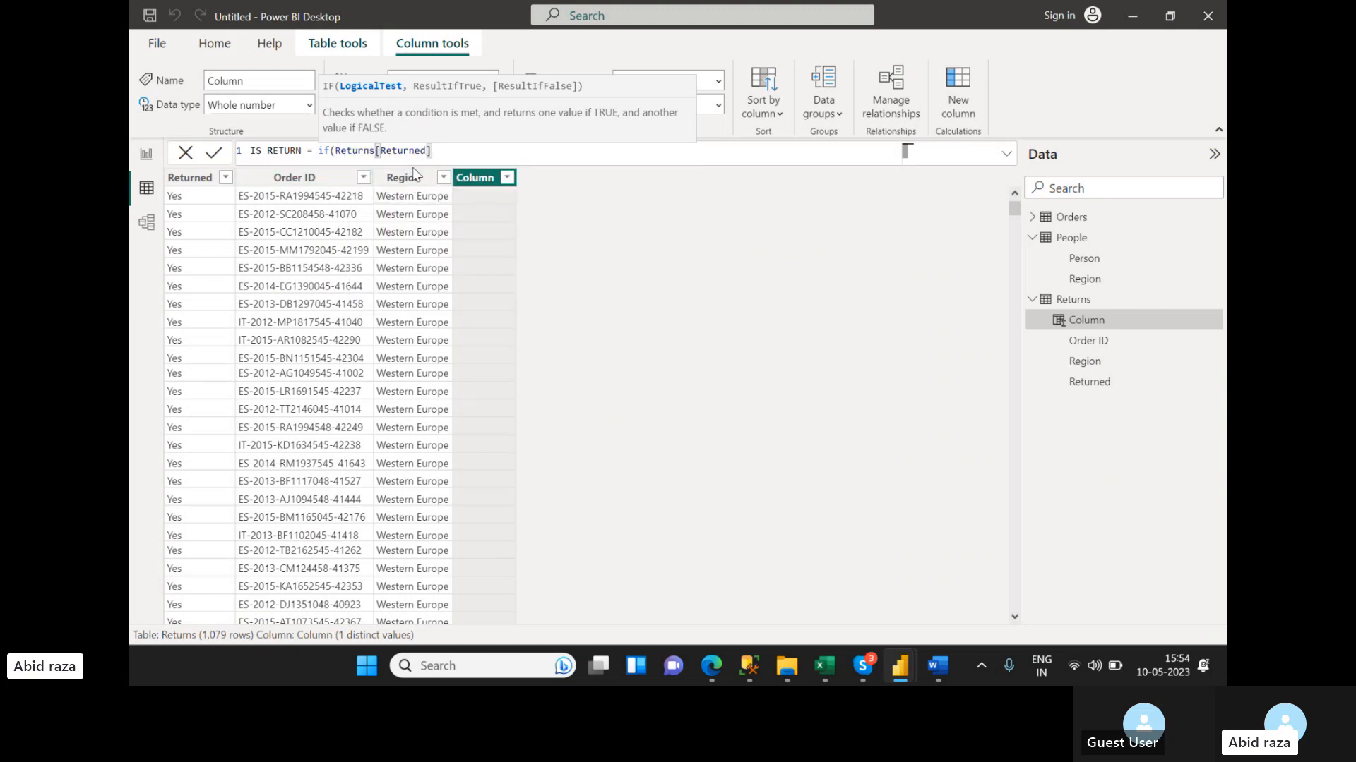
type("= ")
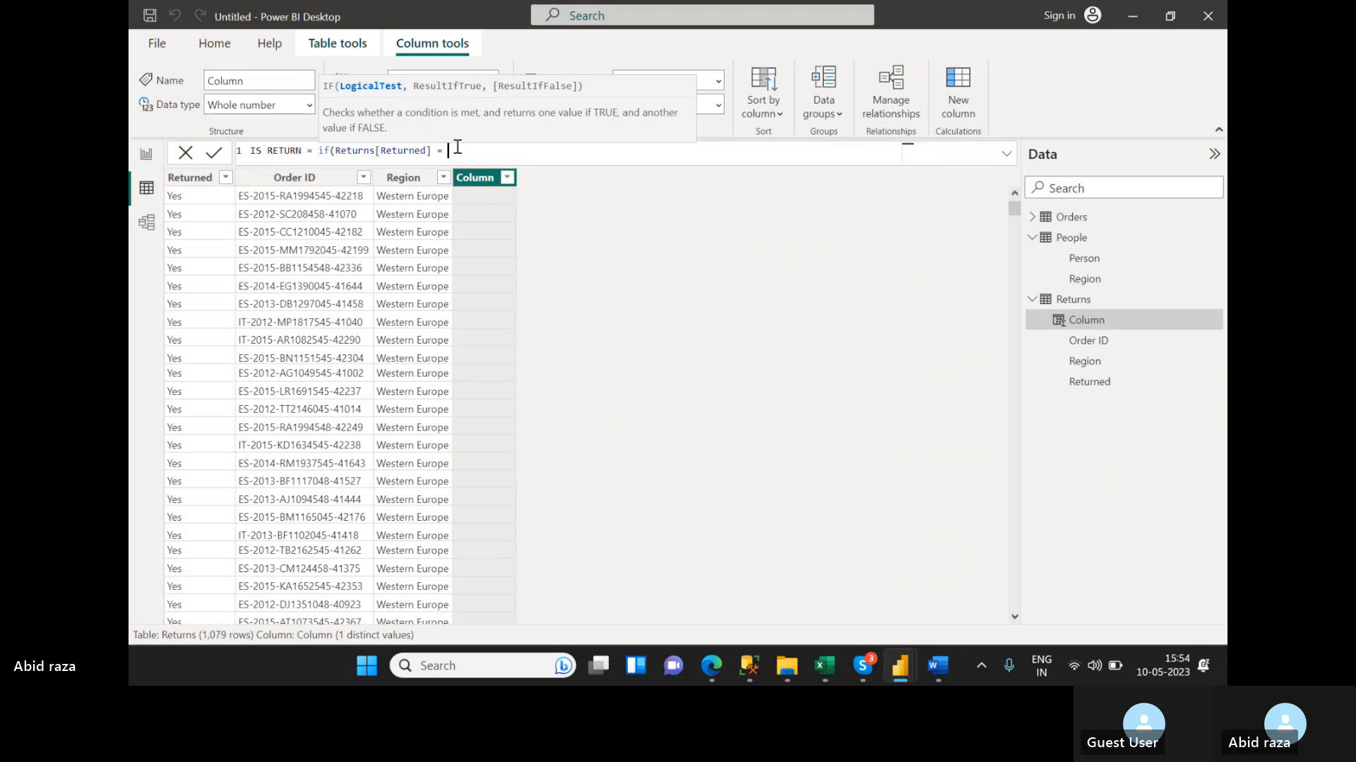
type("\"")
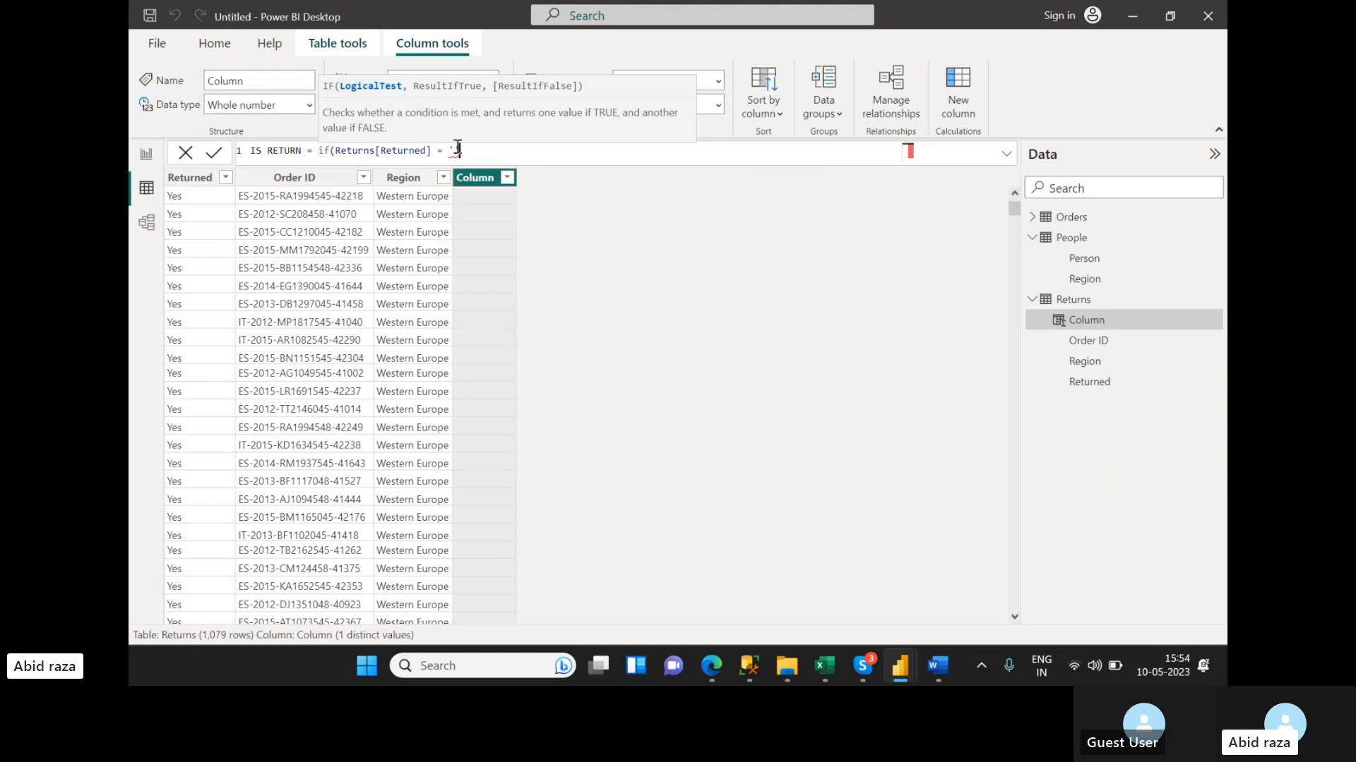
key("BackSpace")
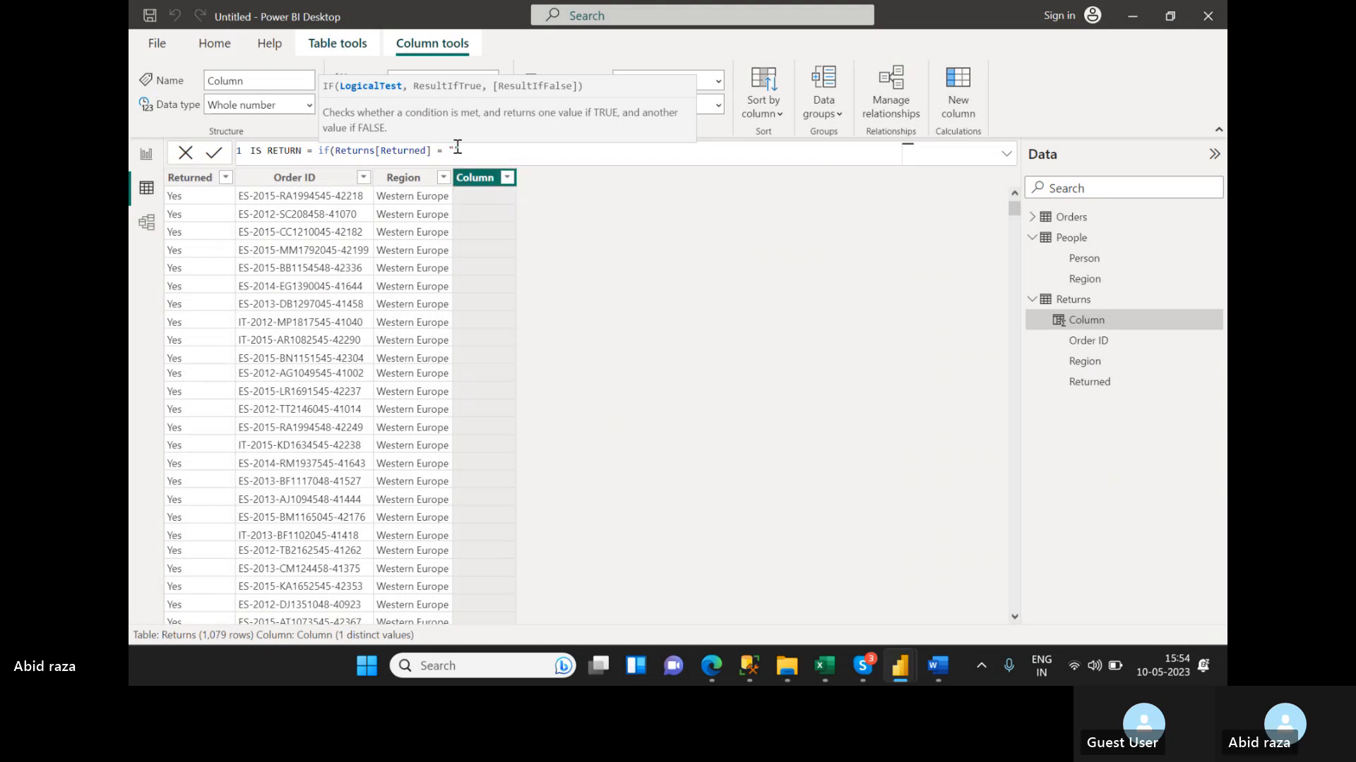
type(", ")
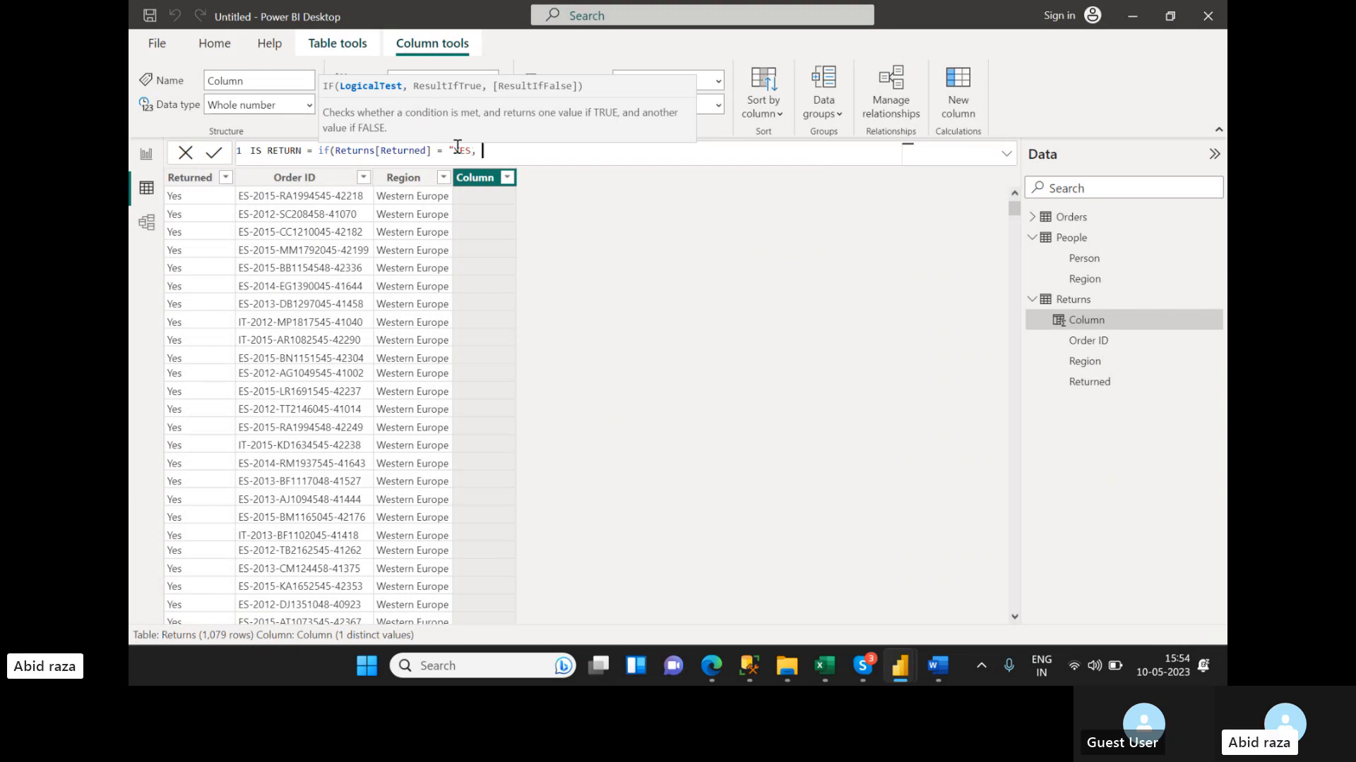
type("1, 0")
key("Return")
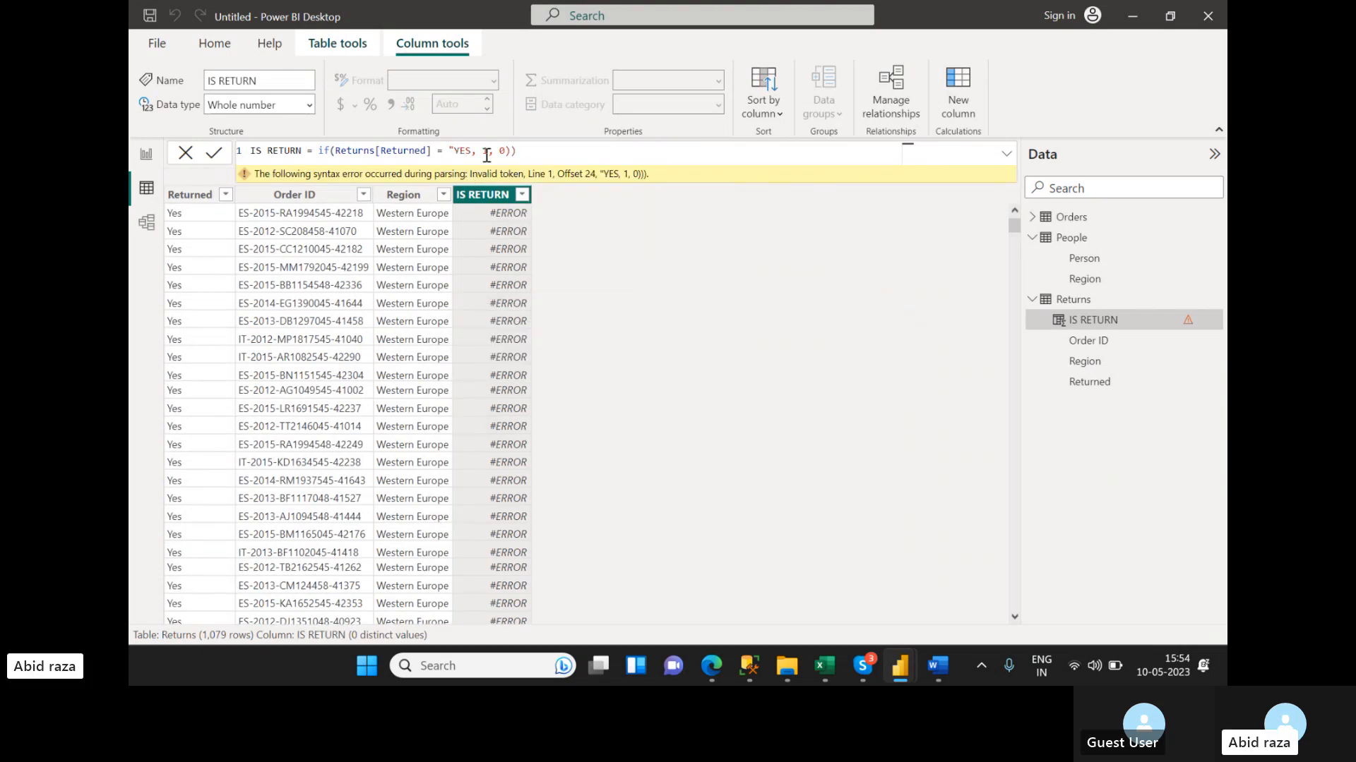
- In the IS RETURN formula, add the missing closing quotation mark after YES and enclose the result 1 in double quotation marks
left_click(474, 154)
type("\"")
key("Return")
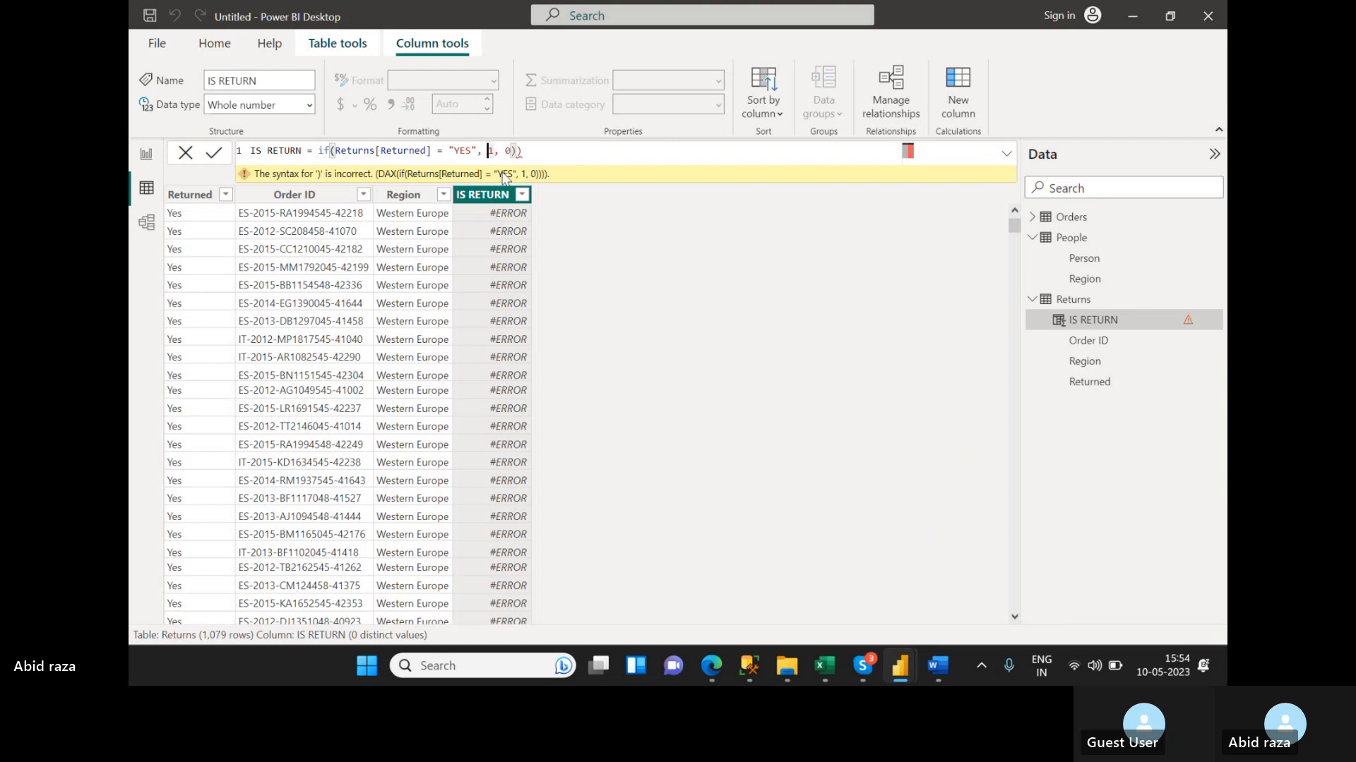
type("\"1")
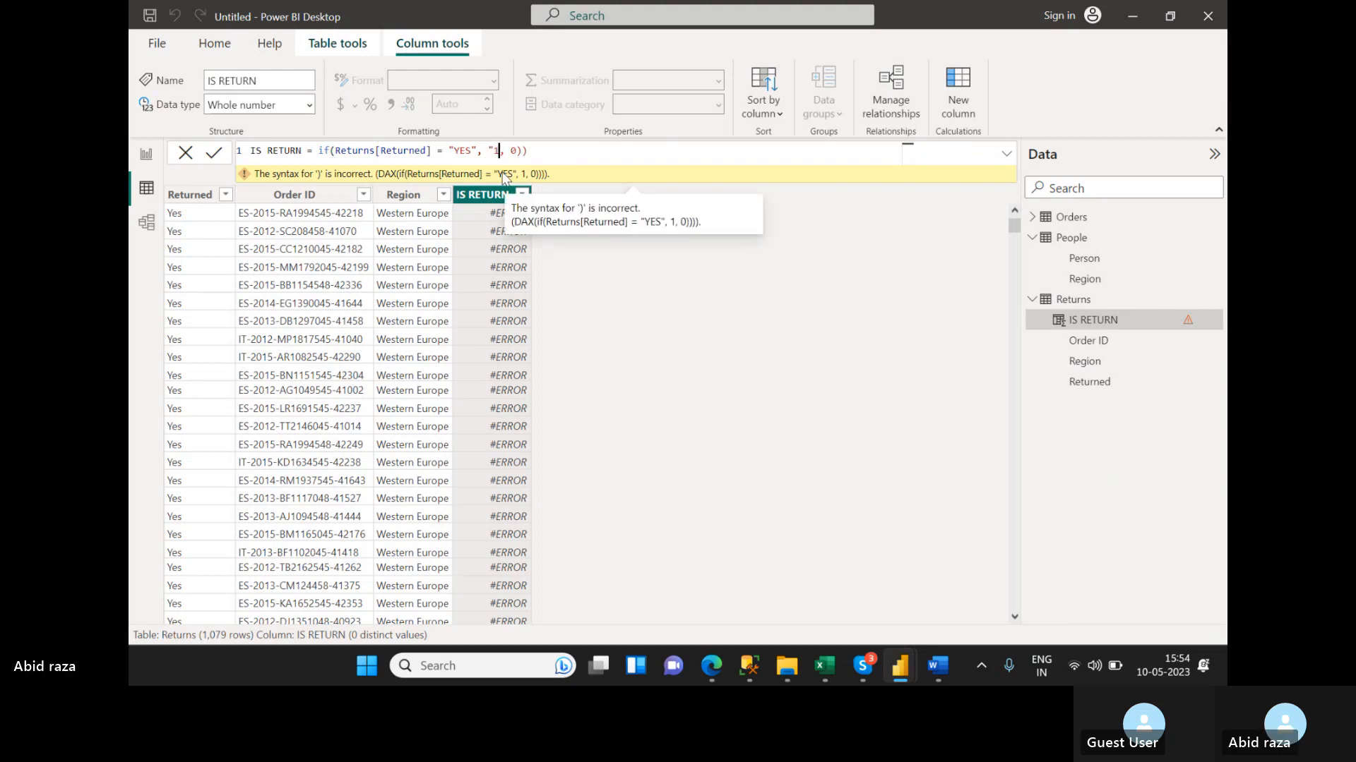
type("\"")
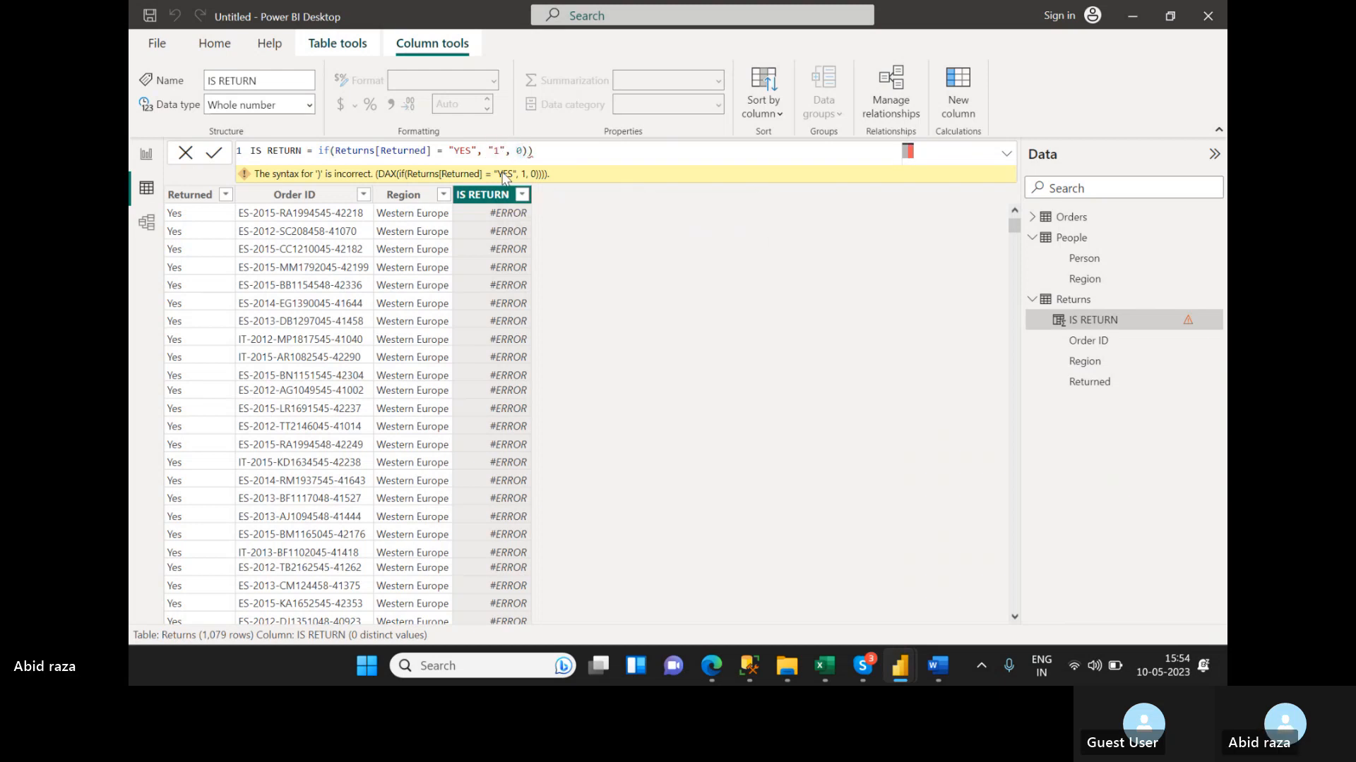
key("Return")
- Enclose the result 0 in double quotation marks, remove the extra closing parenthesis and commit the IS RETURN formula
left_click(519, 152)
type("\"")
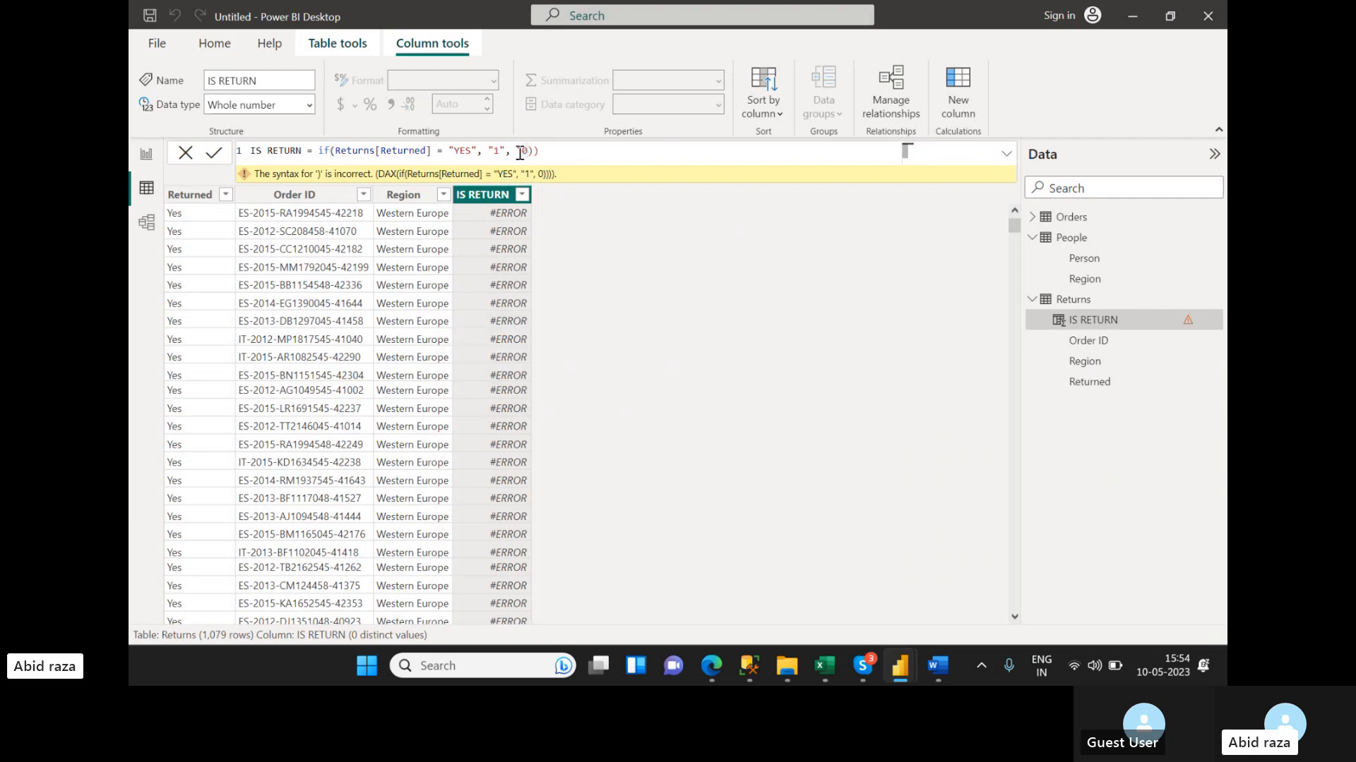
key("Right")
type("\"")
key("Return")
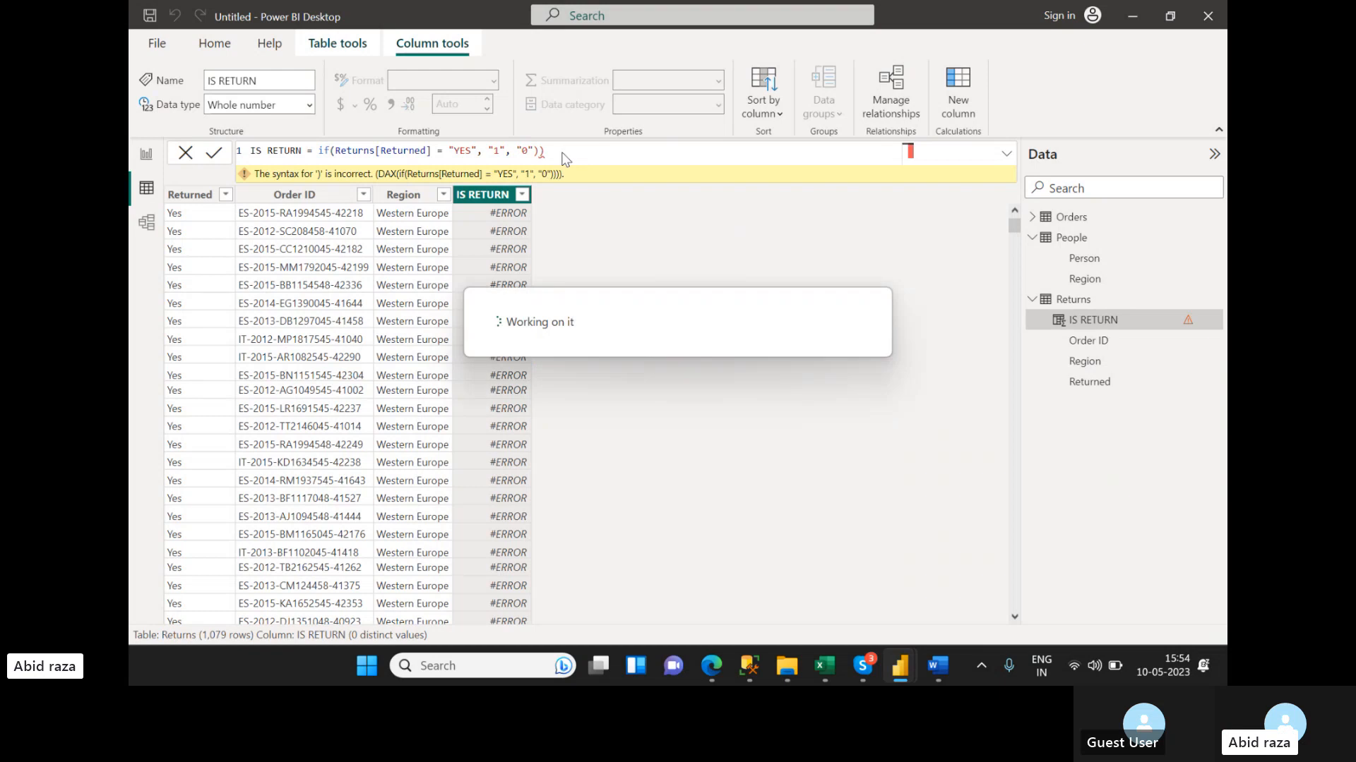
key("BackSpace")
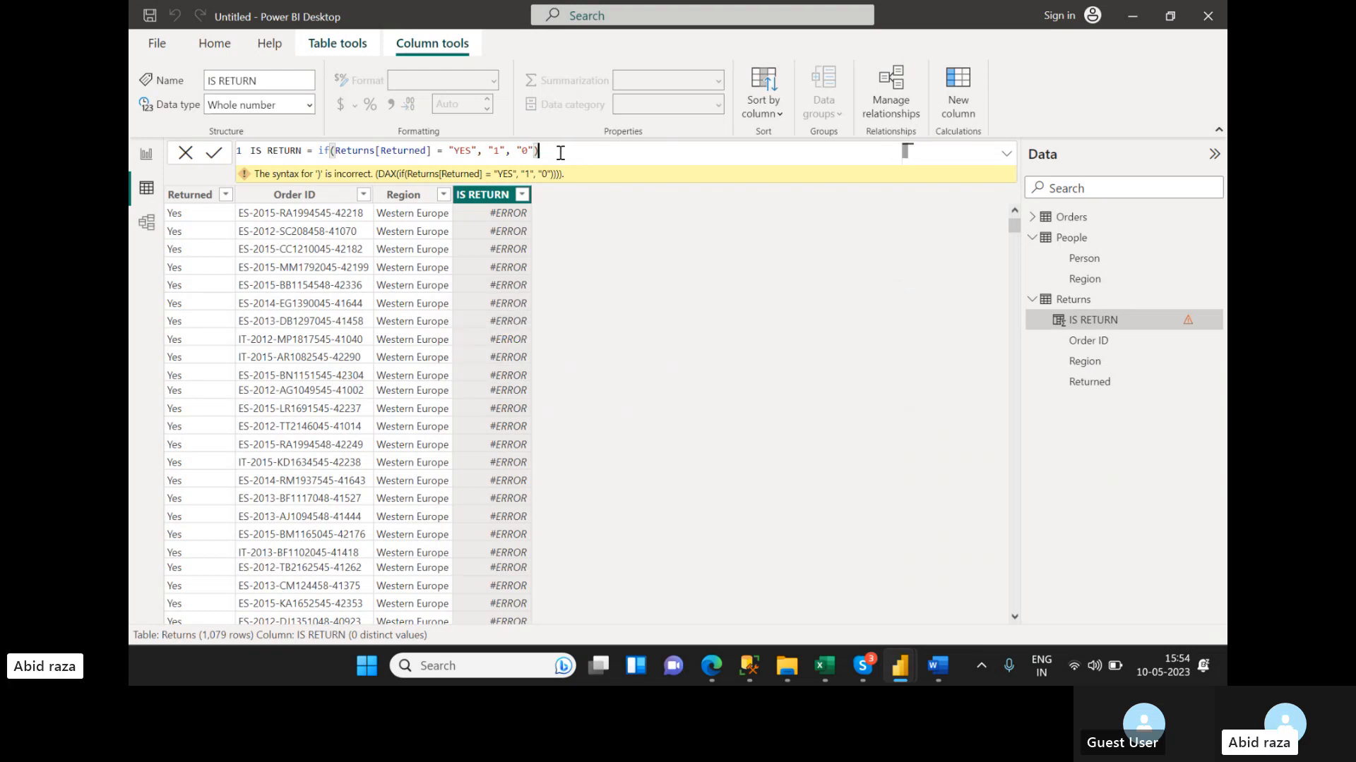
key("Return")
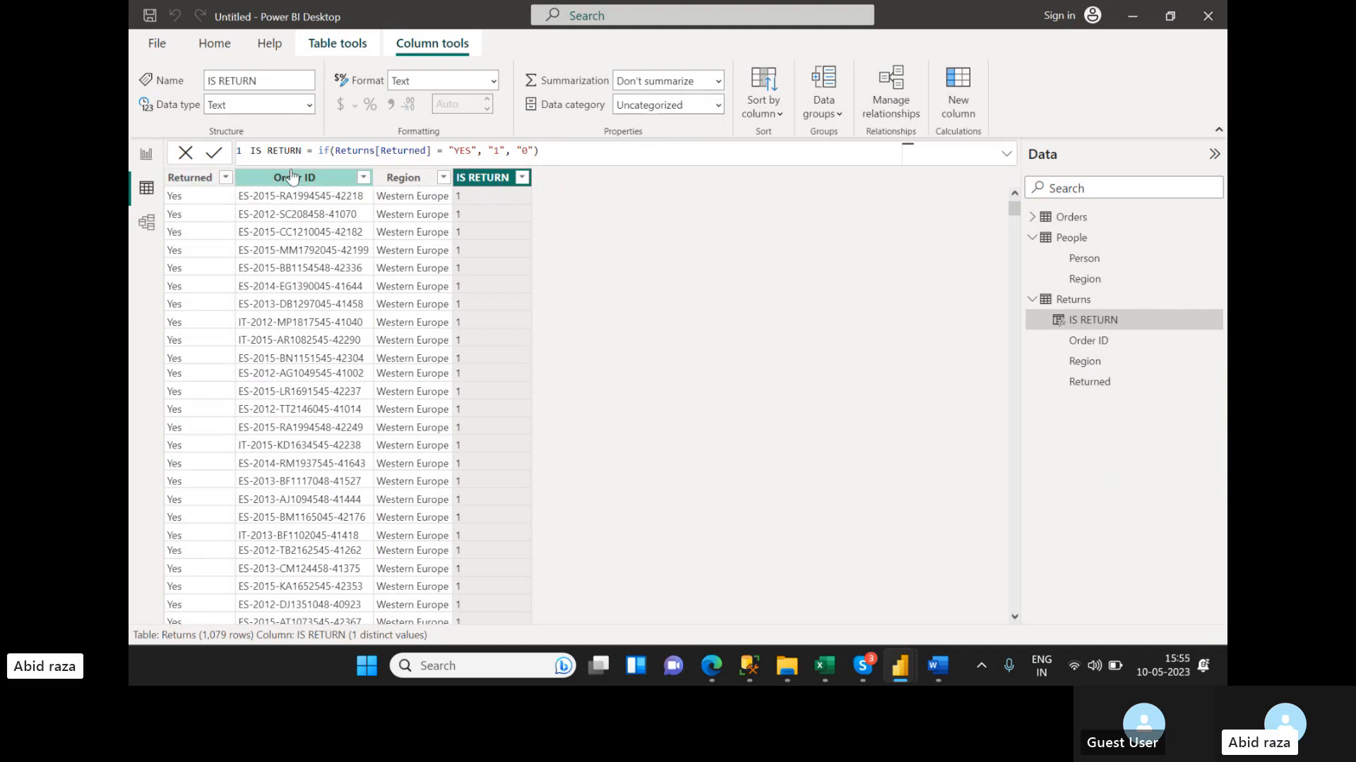
left_click(495, 152)
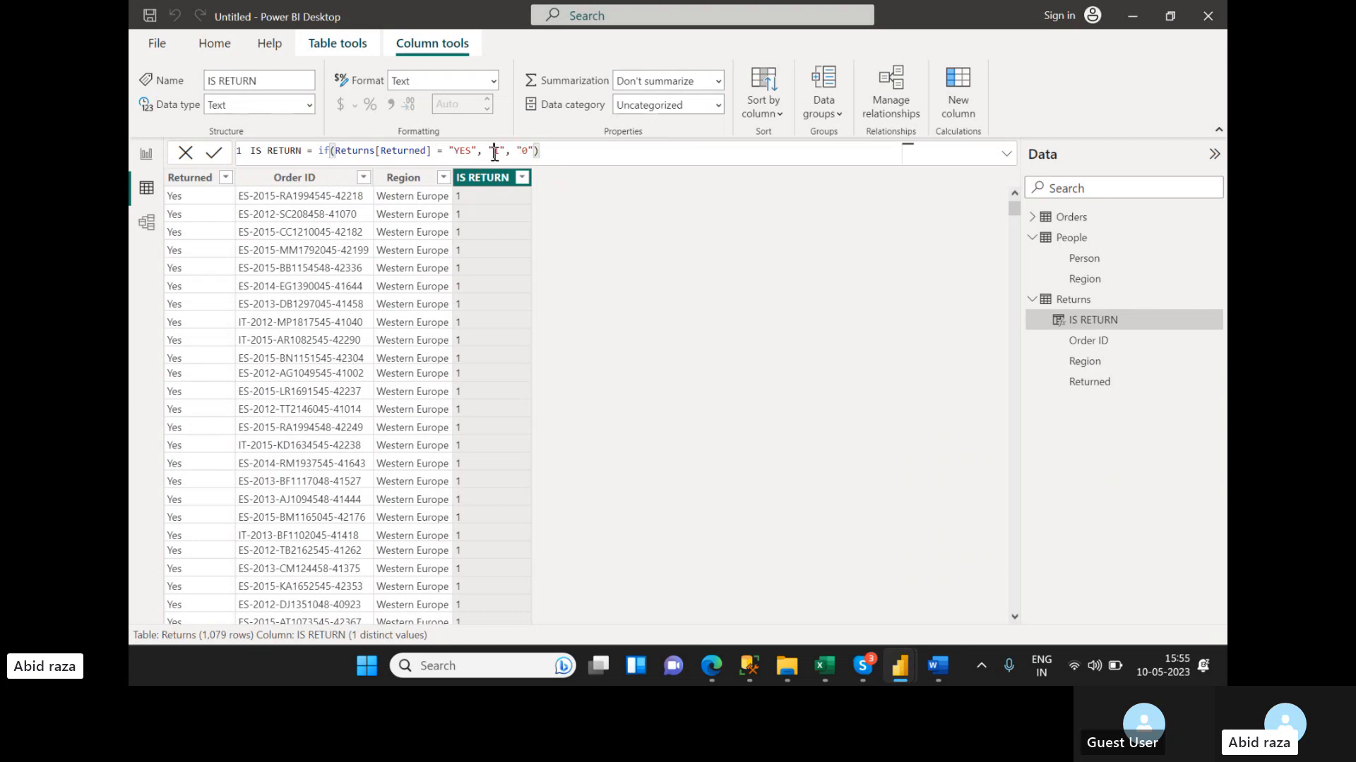
key("BackSpace")
type("'")
key("Right")
key("Right")
key("BackSpace")
type("'")
key("Right")
key("Right")
key("Right")
key("Left")
key("BackSpace")
type("\"")
key("Left")
key("Left")
type("\"")
key("Left")
key("BackSpace")
key("Right")
- Check the IS RETURN condition and values, and set the column's data type to Whole number, accepting the data type change
left_click_drag(476, 151, 335, 151)
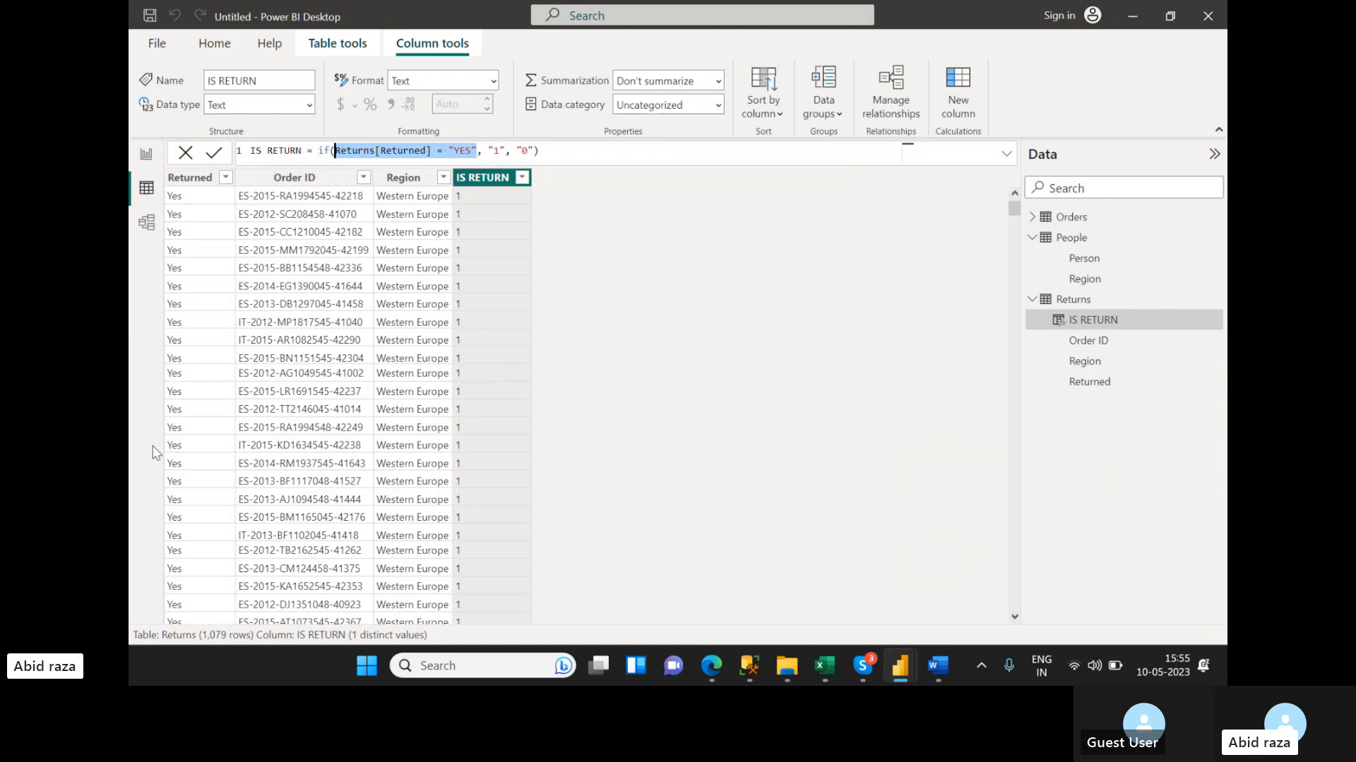
left_click(653, 253)
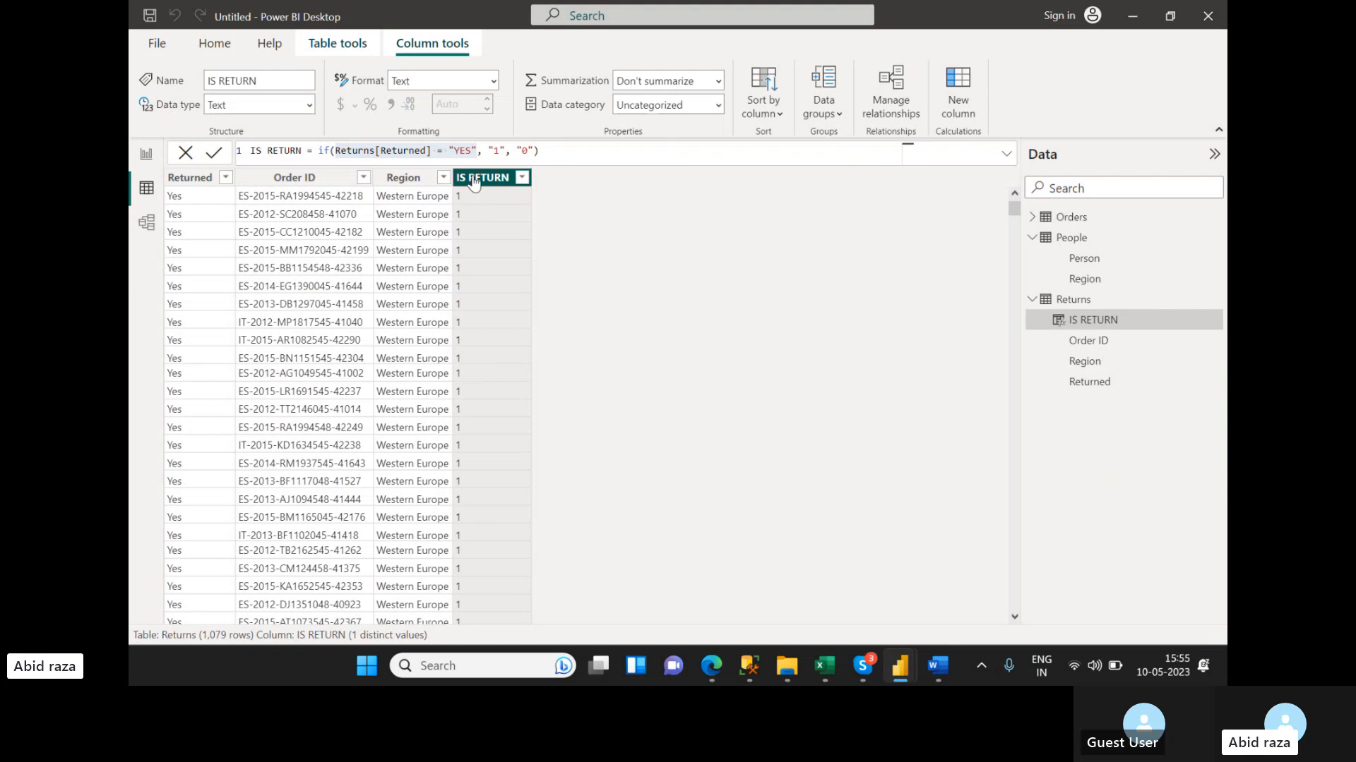
scroll(473, 258, "down", 5)
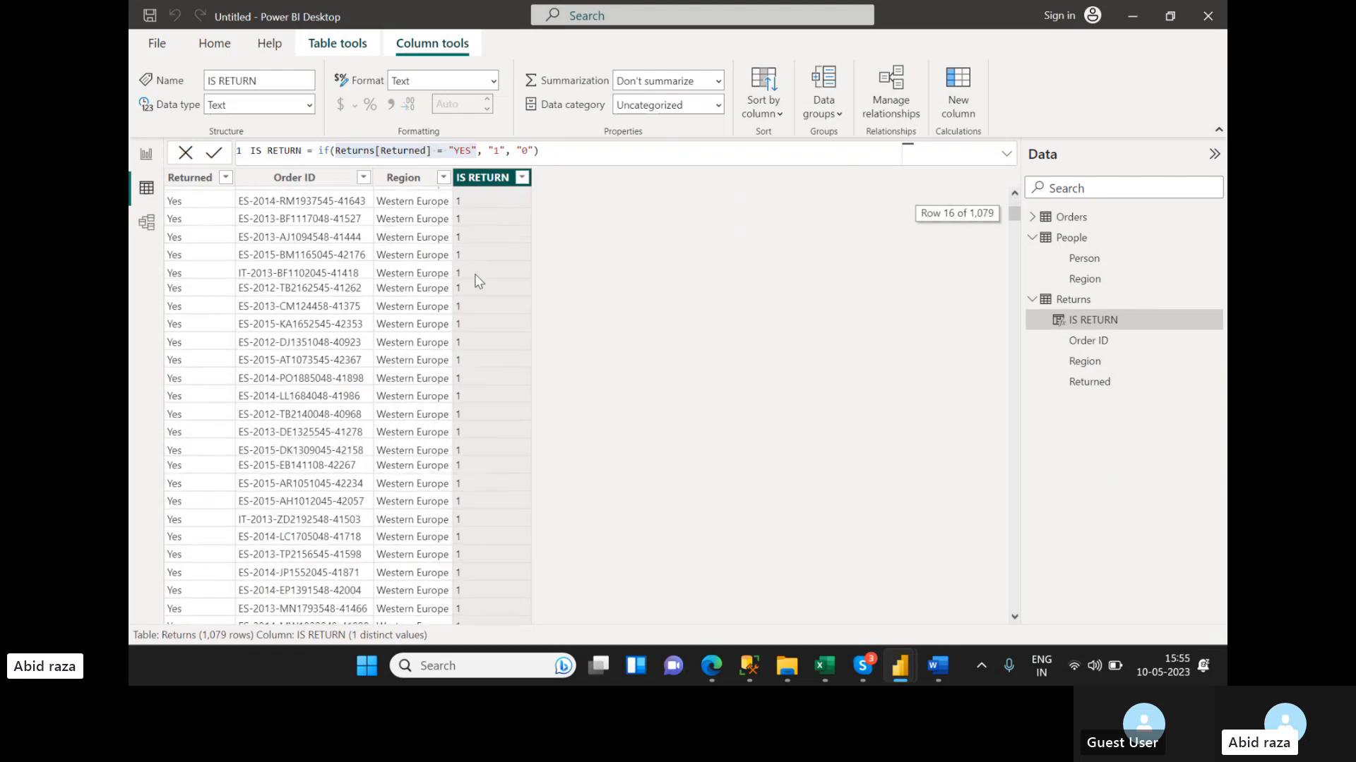
scroll(474, 276, "up", 5)
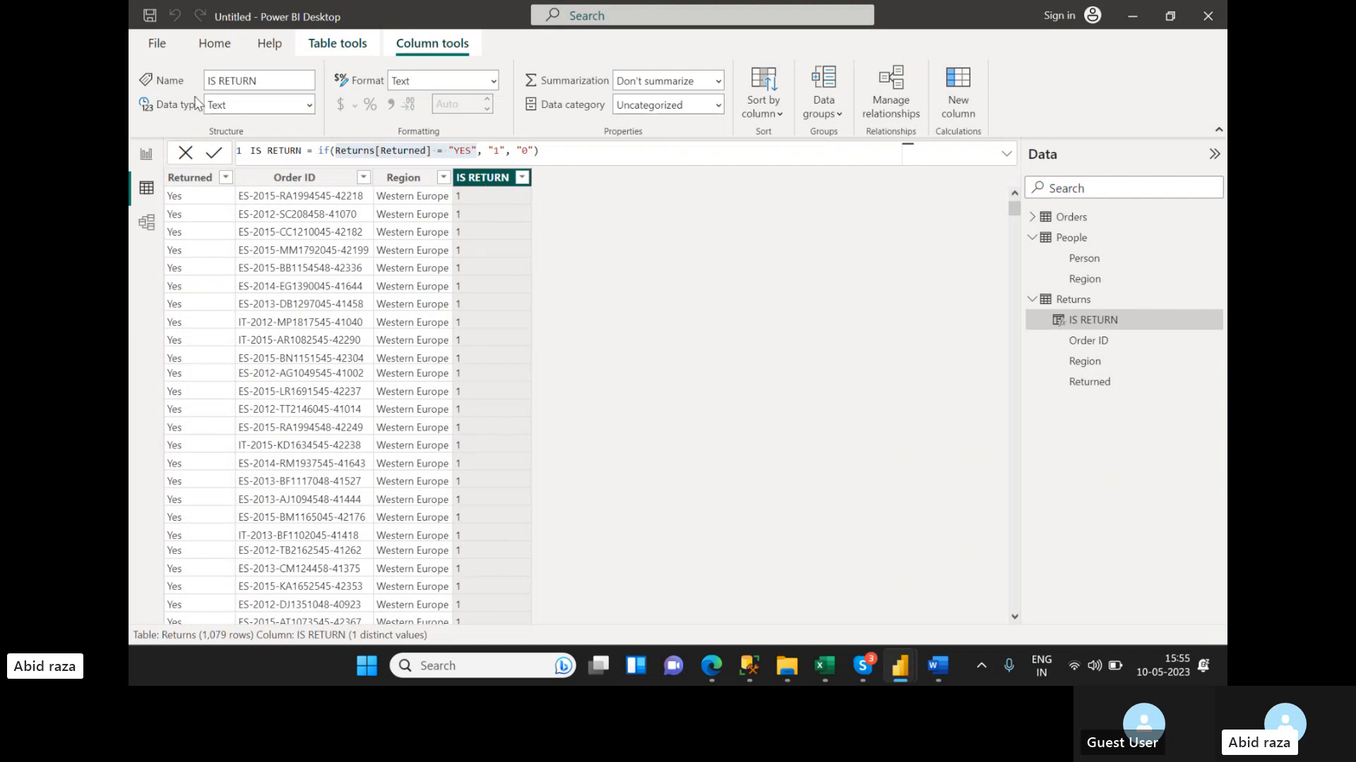
left_click(309, 105)
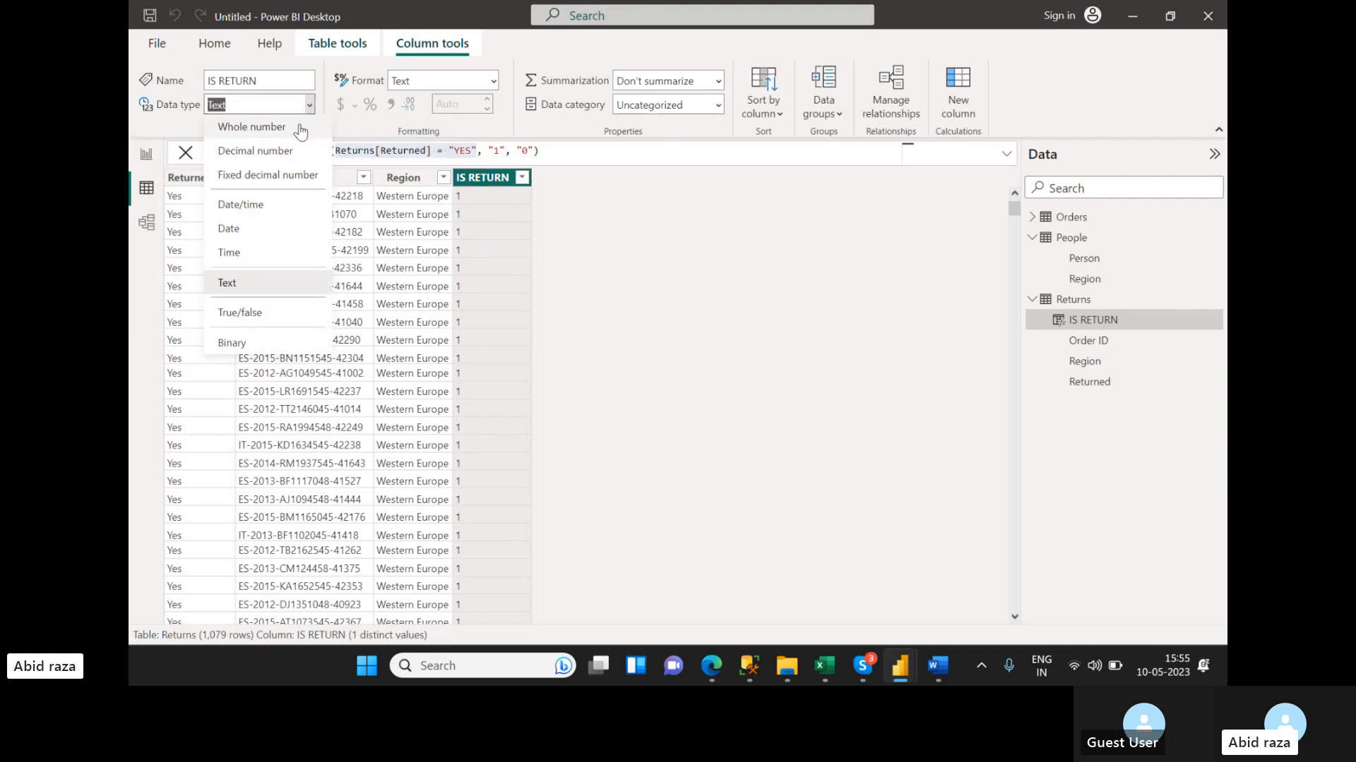
left_click(299, 126)
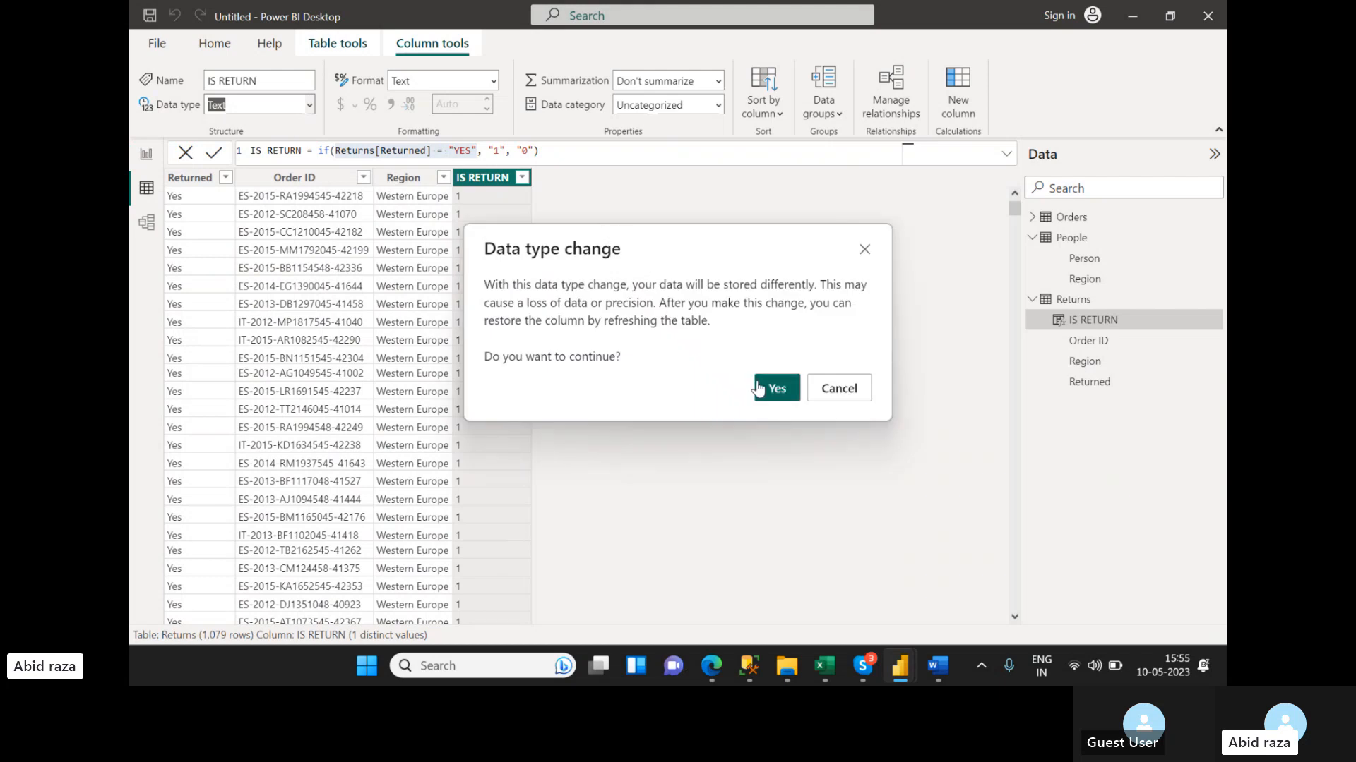
left_click(770, 389)
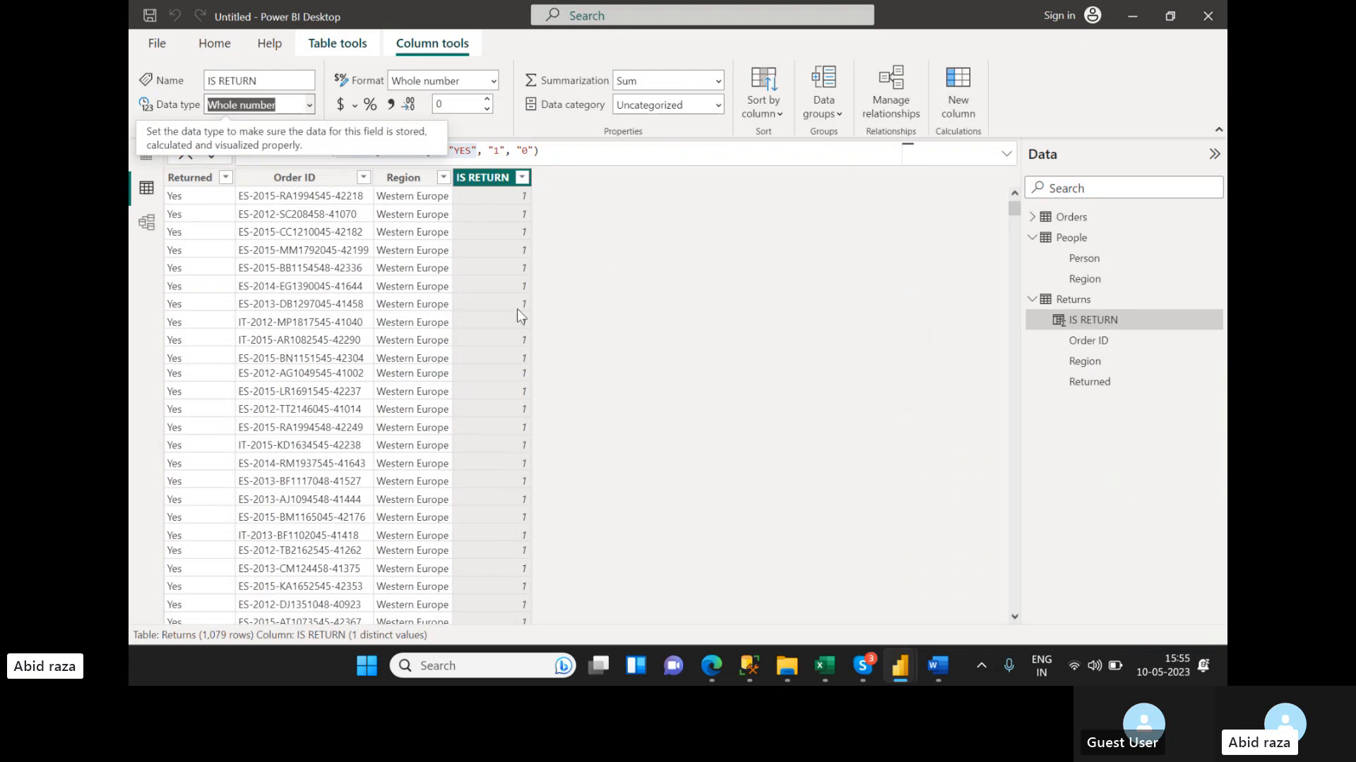
- Add a card visual beside the Total Quantity card on the report page and show the sum of IS RETURN in it
scroll(533, 351, "down", 4)
scroll(533, 351, "up", 4)
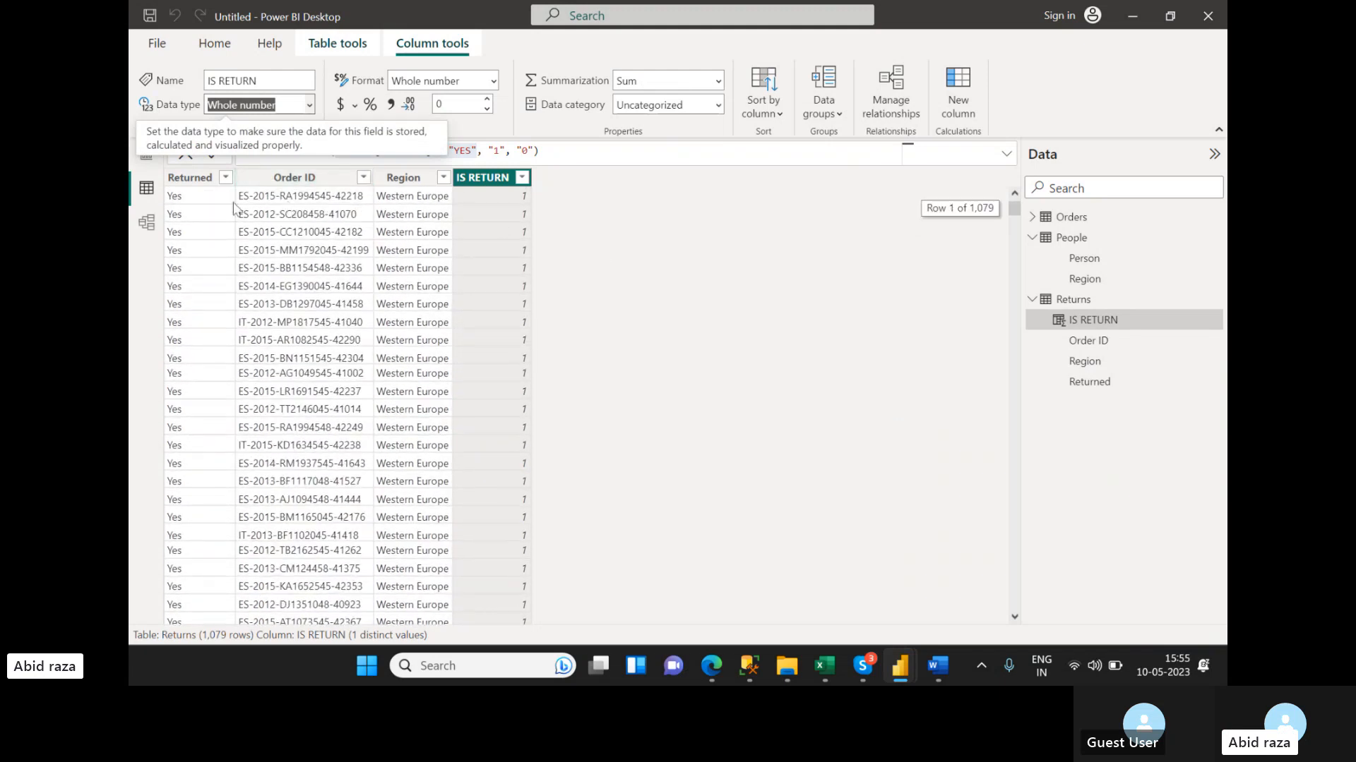
left_click(147, 167)
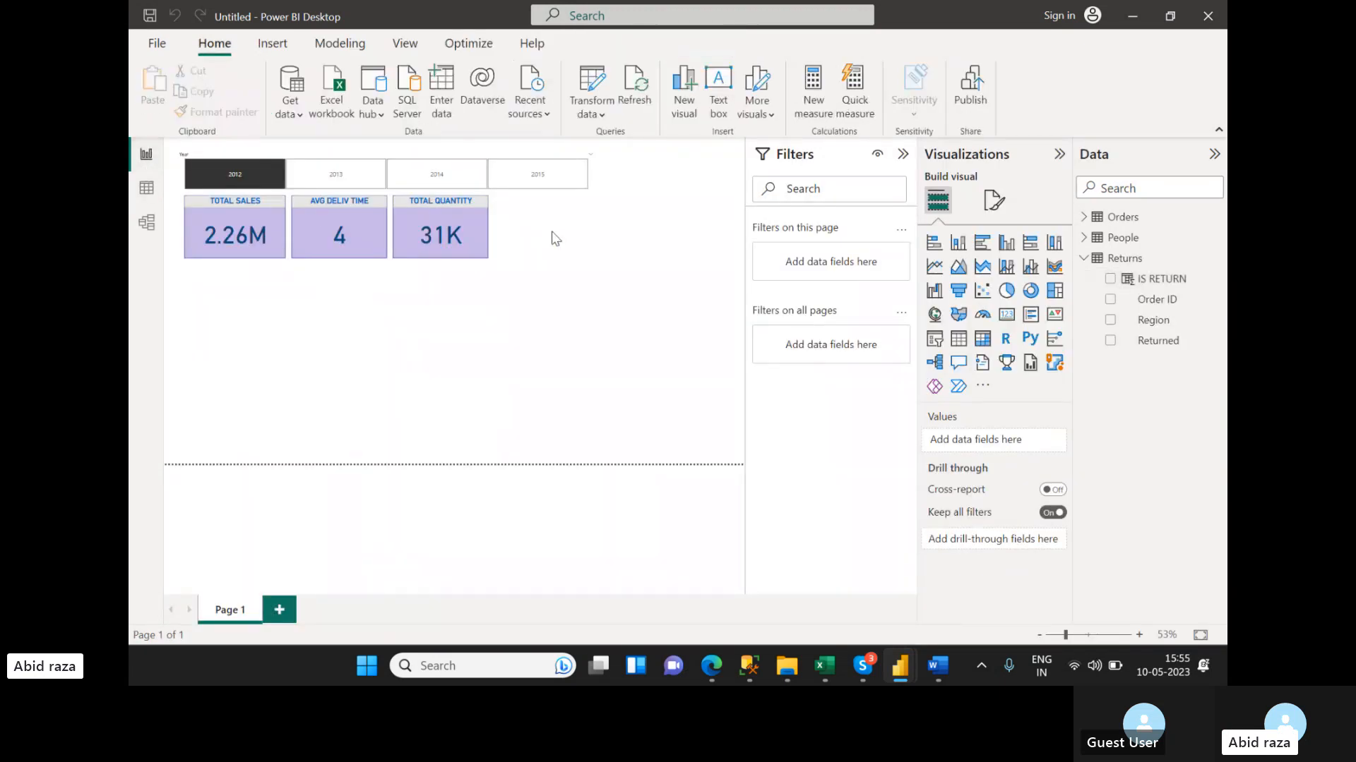
left_click(1006, 319)
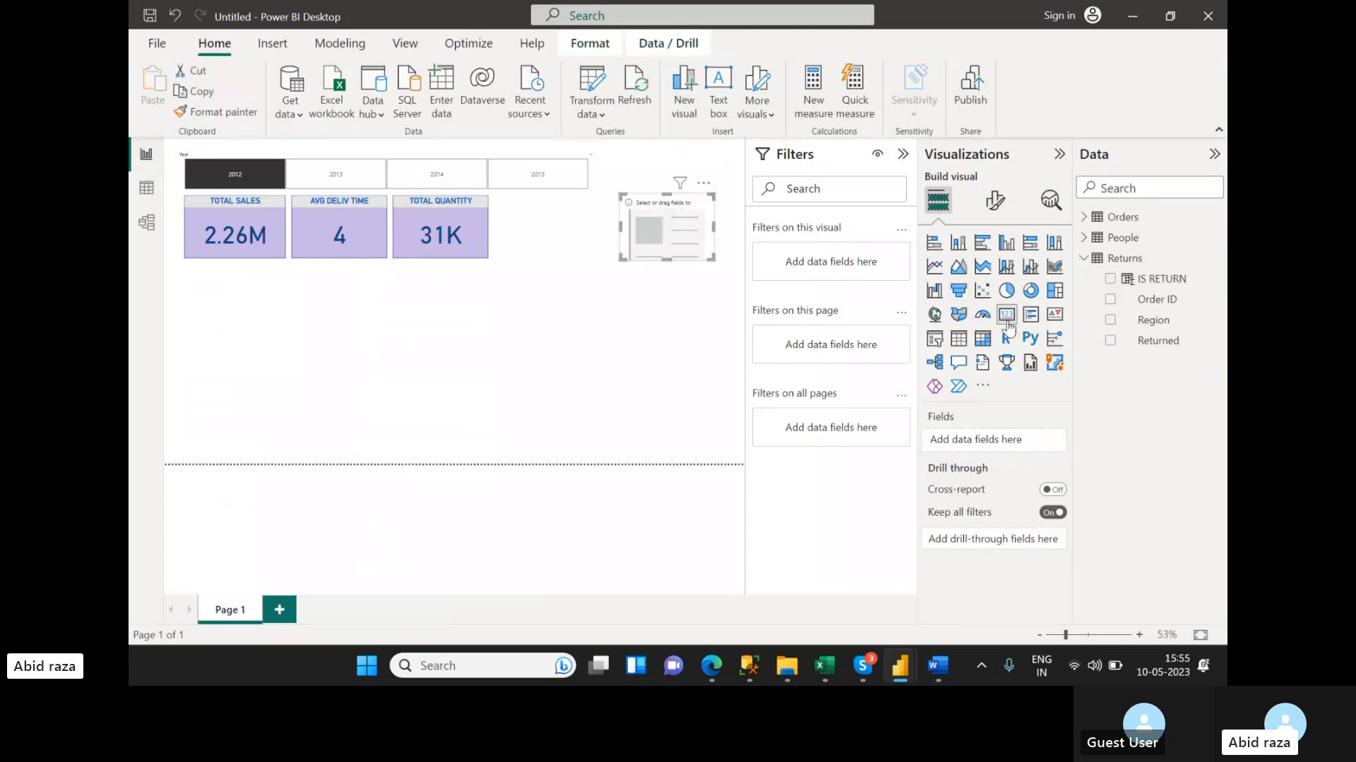
left_click_drag(696, 240, 570, 240)
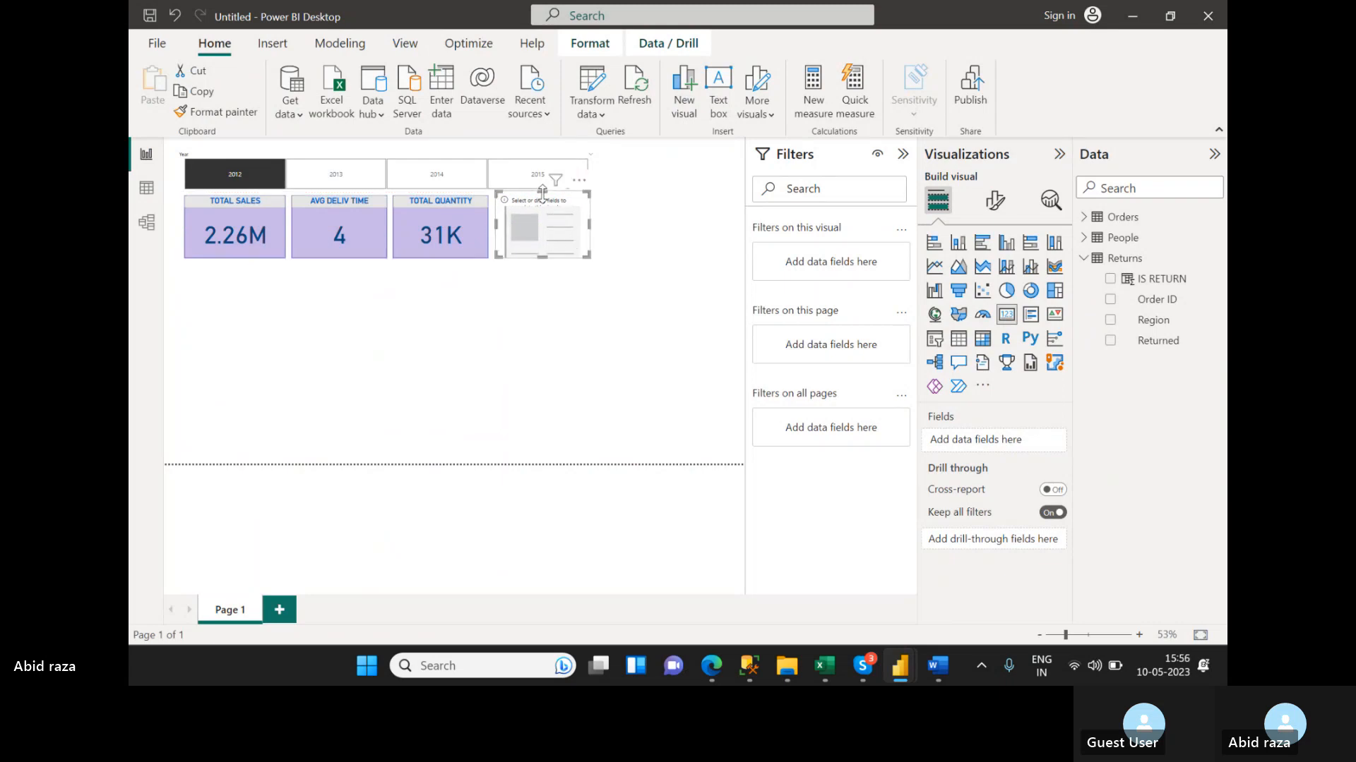
left_click_drag(542, 192, 542, 197)
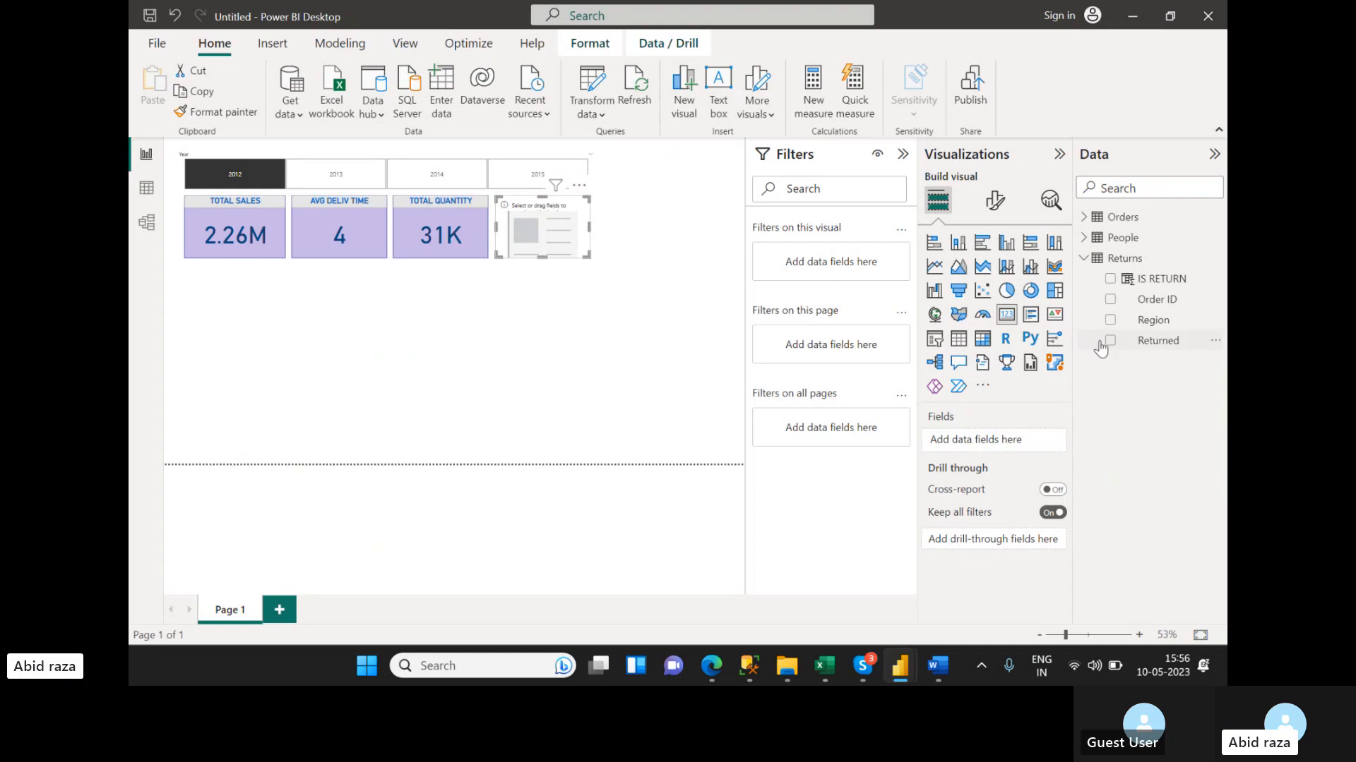
left_click(1110, 279)
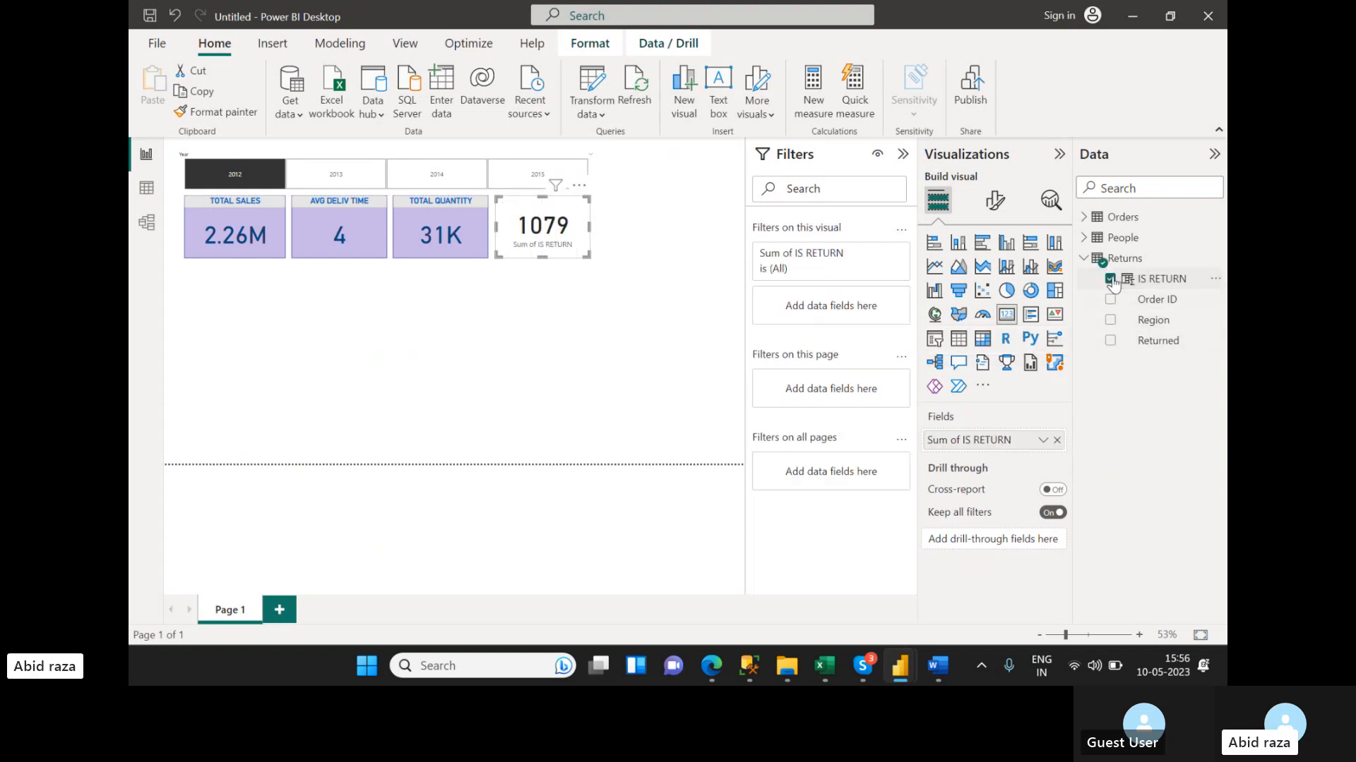
left_click(1042, 440)
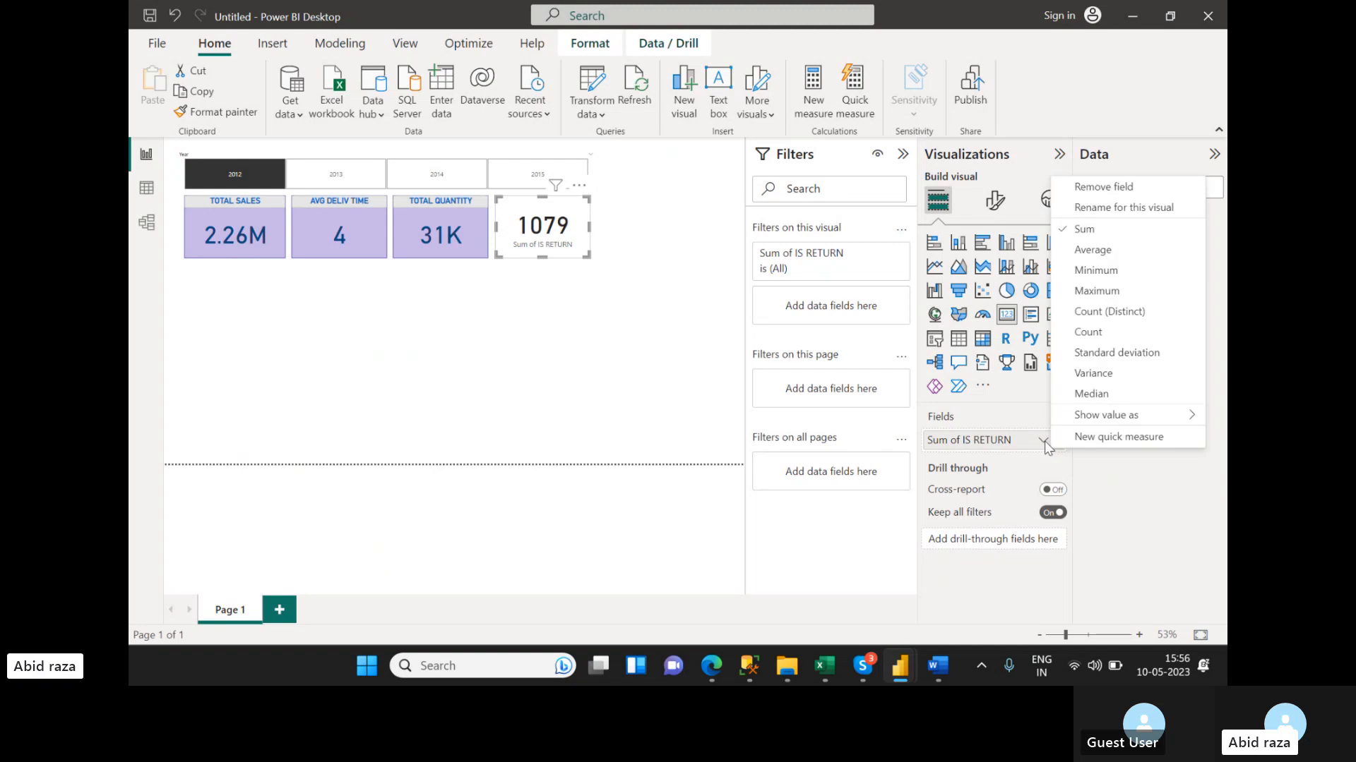
- Copy the Total Sales card's formatting onto the new IS RETURN card with Format painter
left_click(235, 226)
left_click(216, 111)
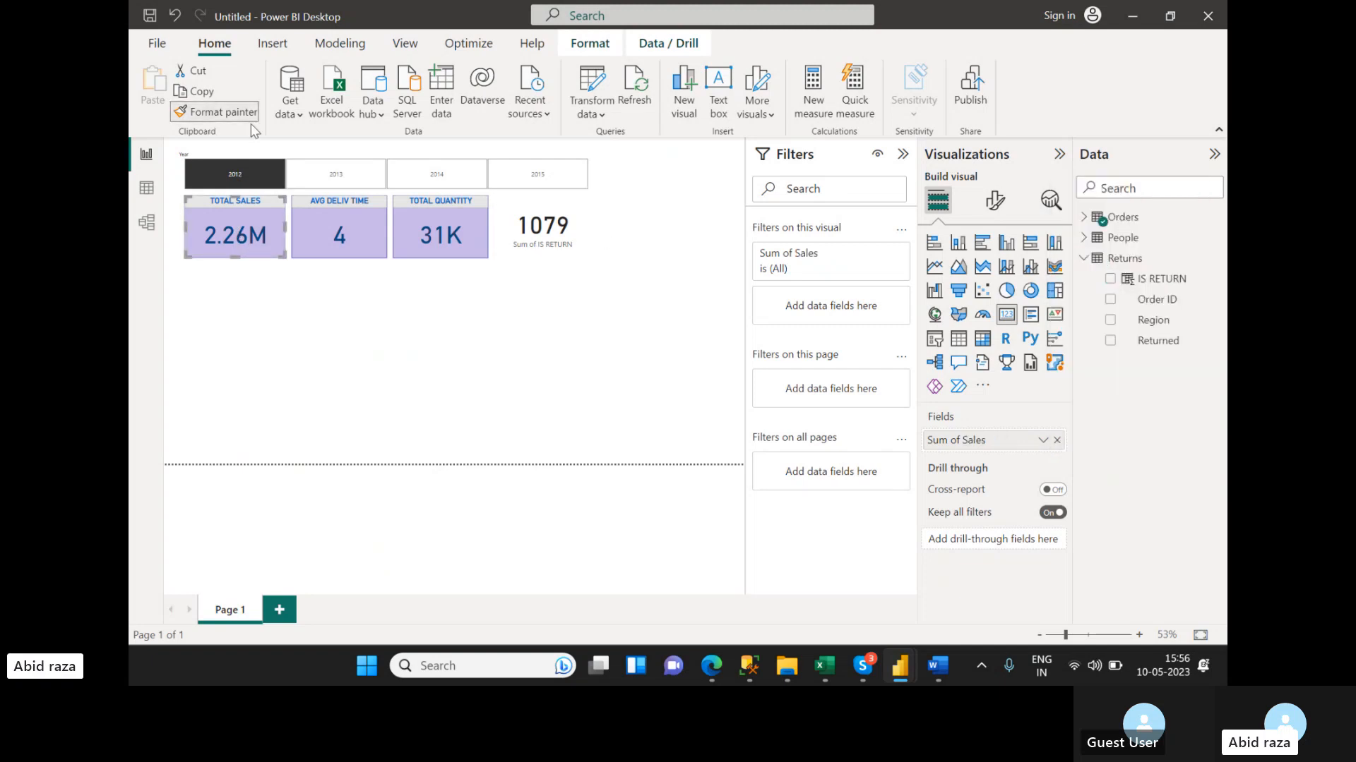
left_click(560, 220)
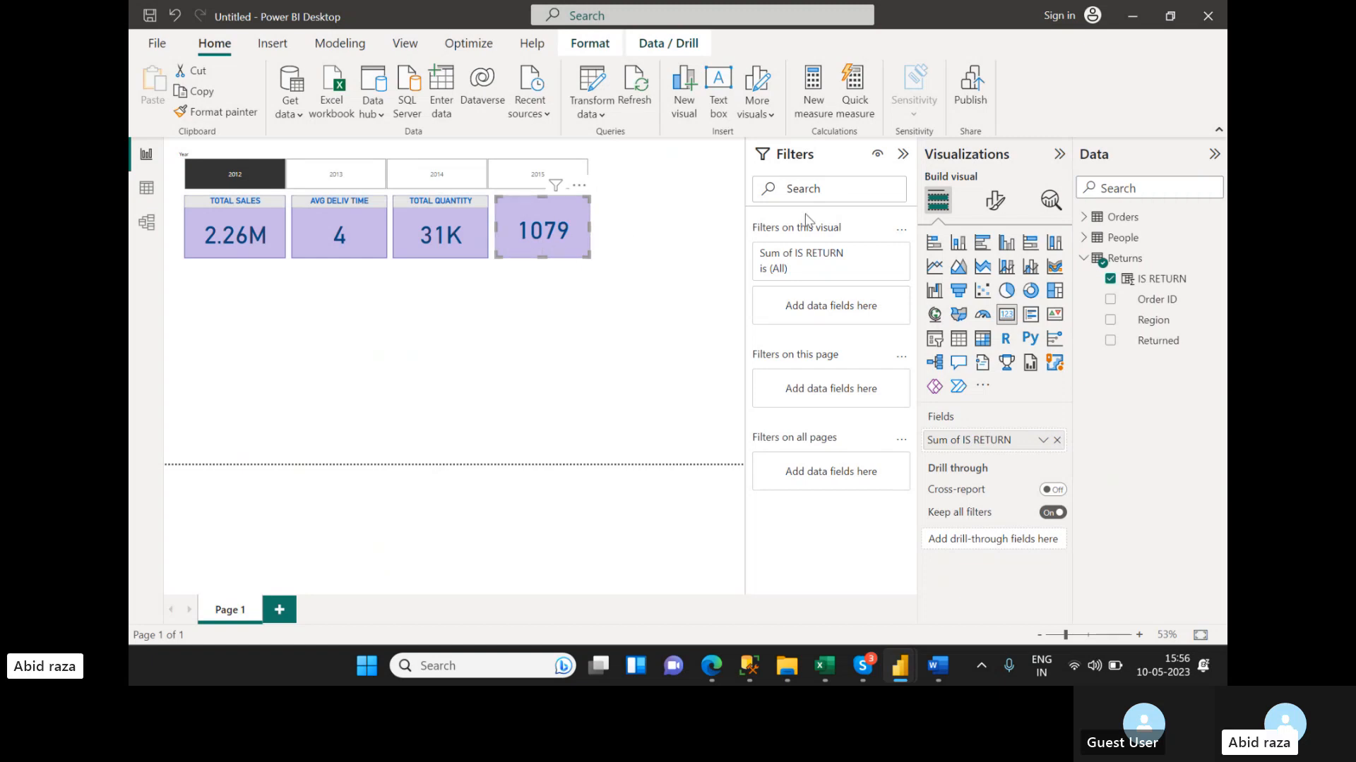
- Set the title text of the new IS RETURN card to TOTAL RETURNS
left_click(994, 201)
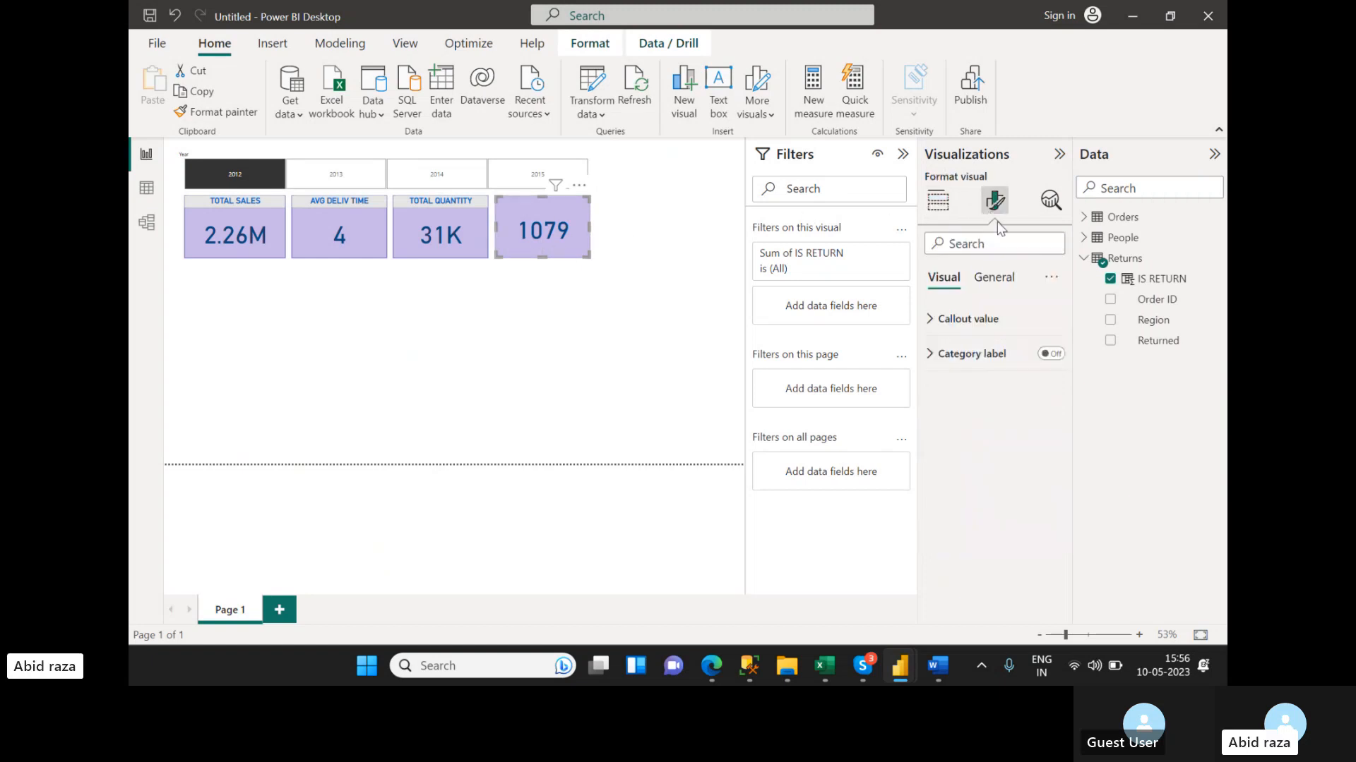
left_click(989, 279)
left_click(946, 353)
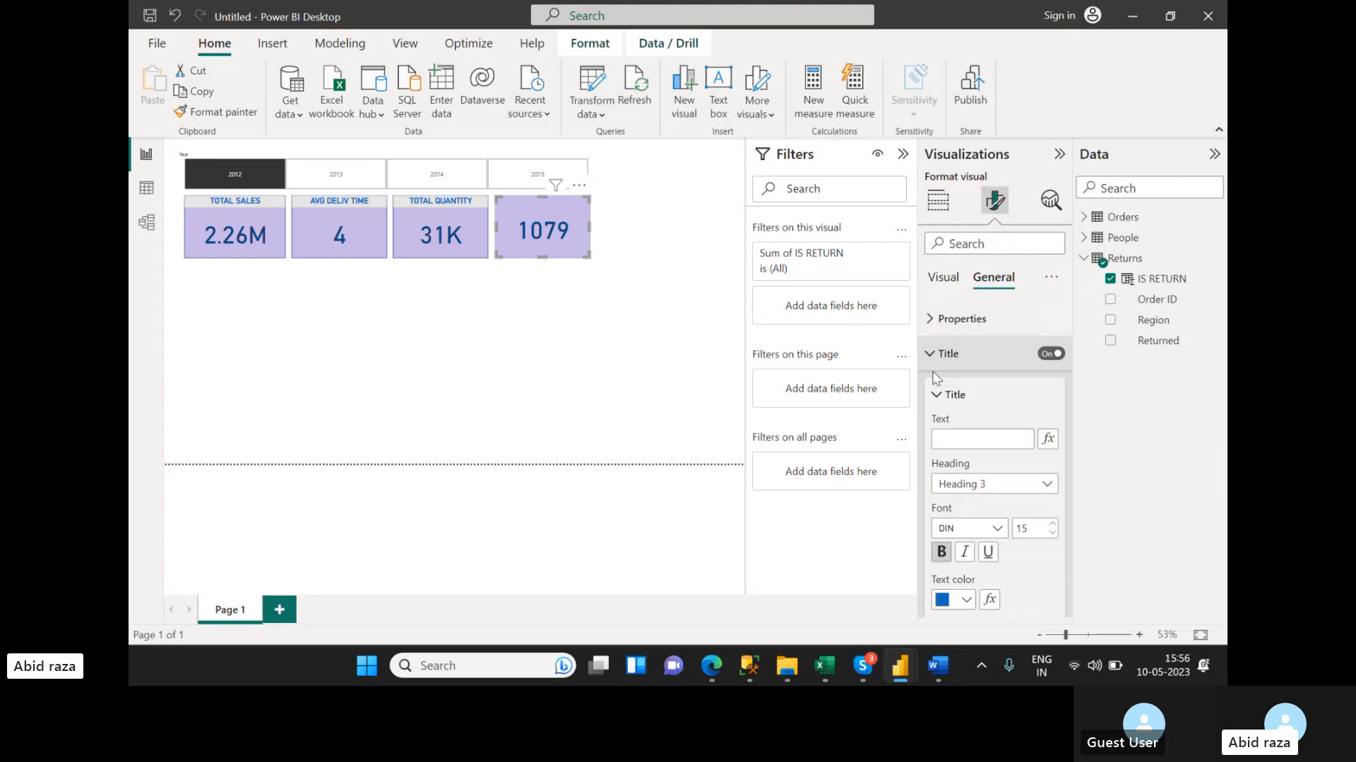
left_click(964, 438)
type("TO")
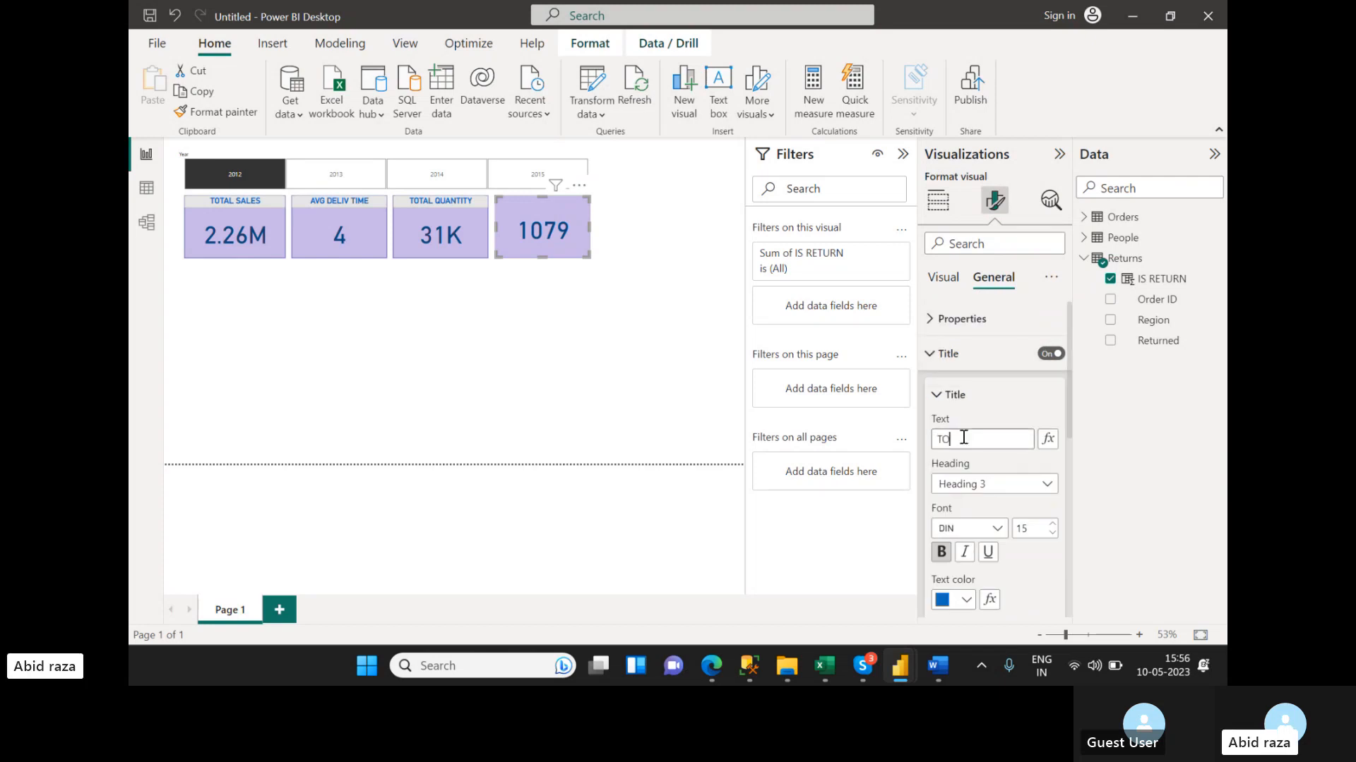
type("TAL RETURNS")
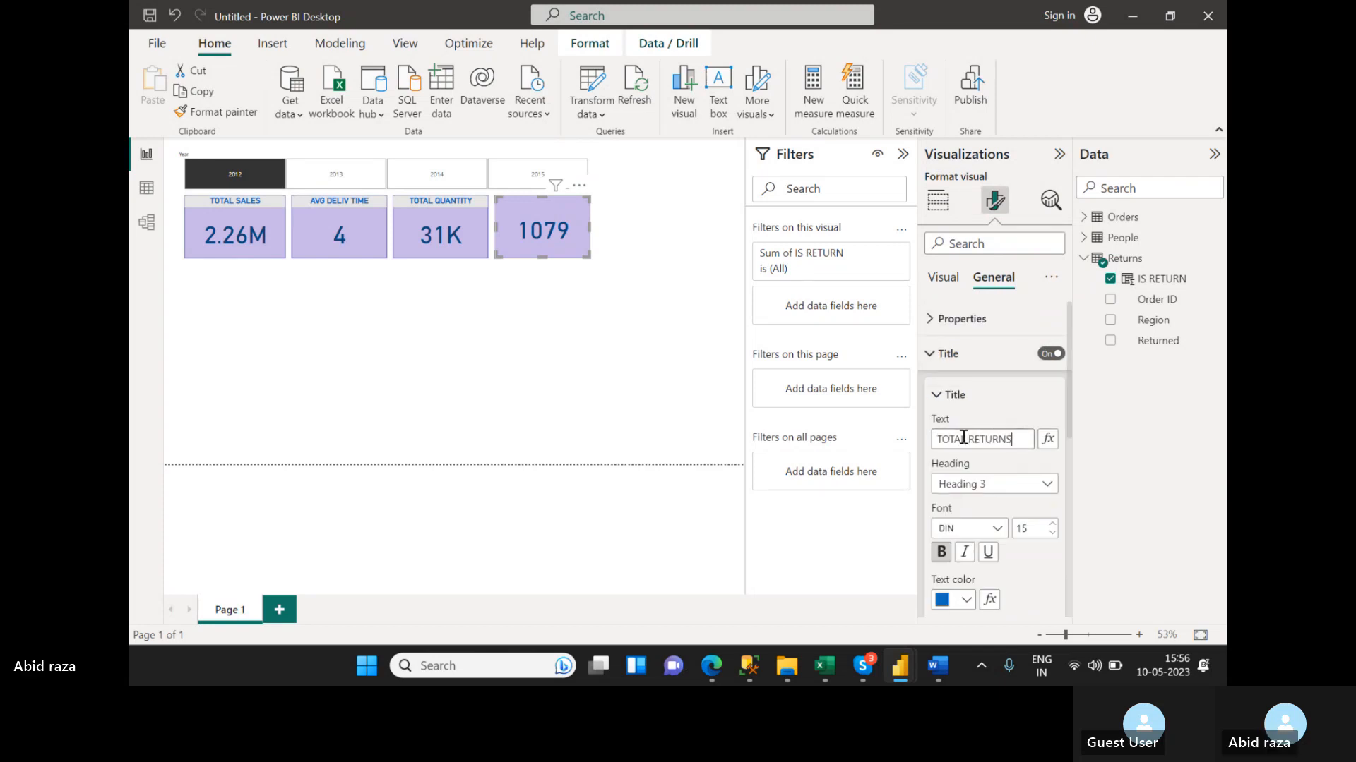
left_click(570, 375)
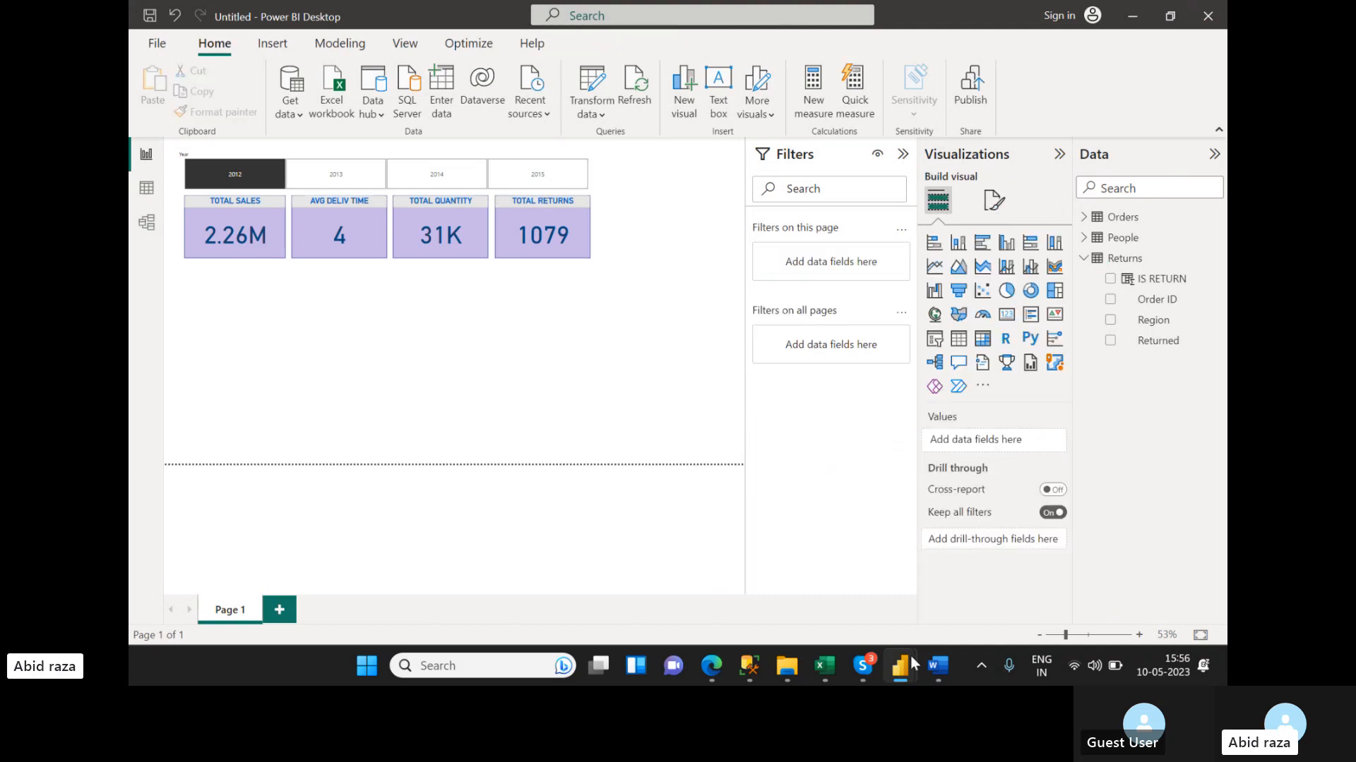
- Switch to the Requirement document in Word, review question 4 on total number of returns, and return to Power BI
left_click(936, 667)
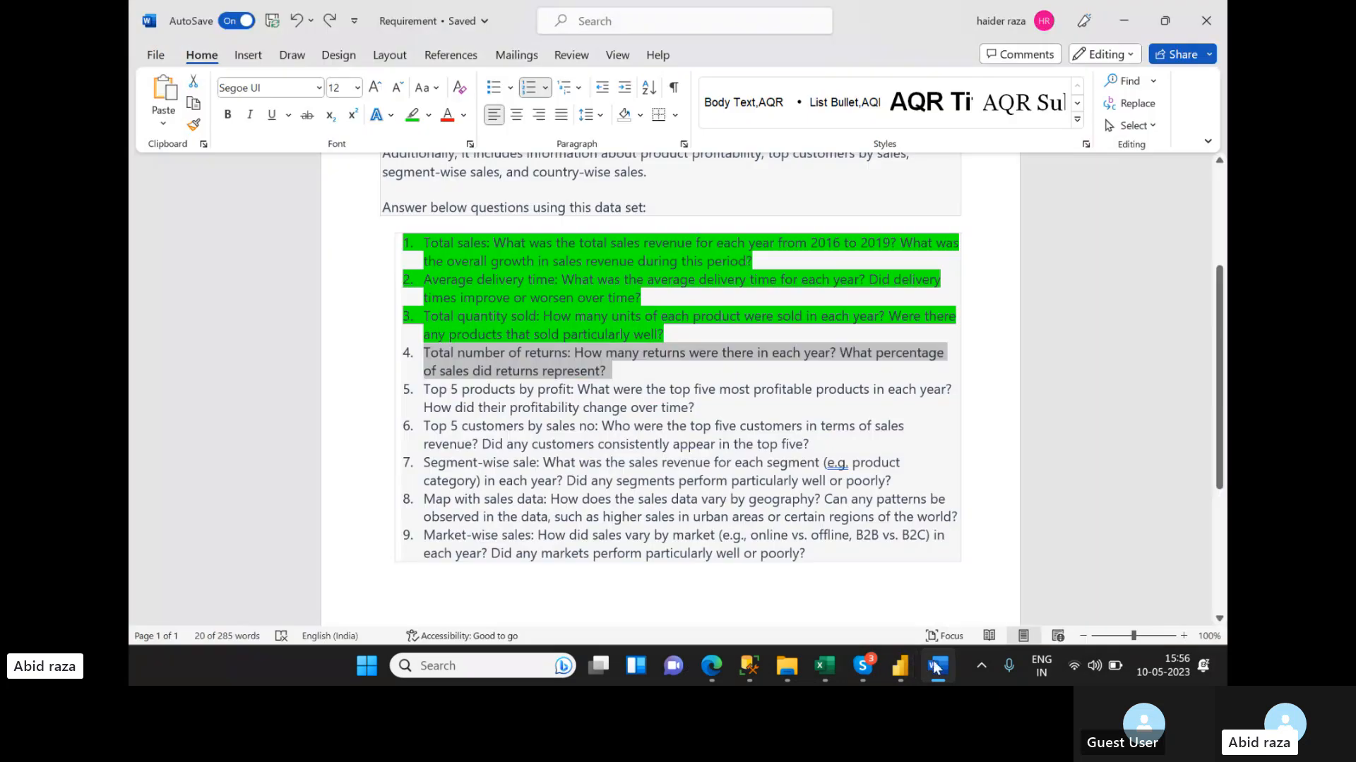
left_click(498, 371)
left_click_drag(409, 355, 615, 364)
key("alt+Tab")
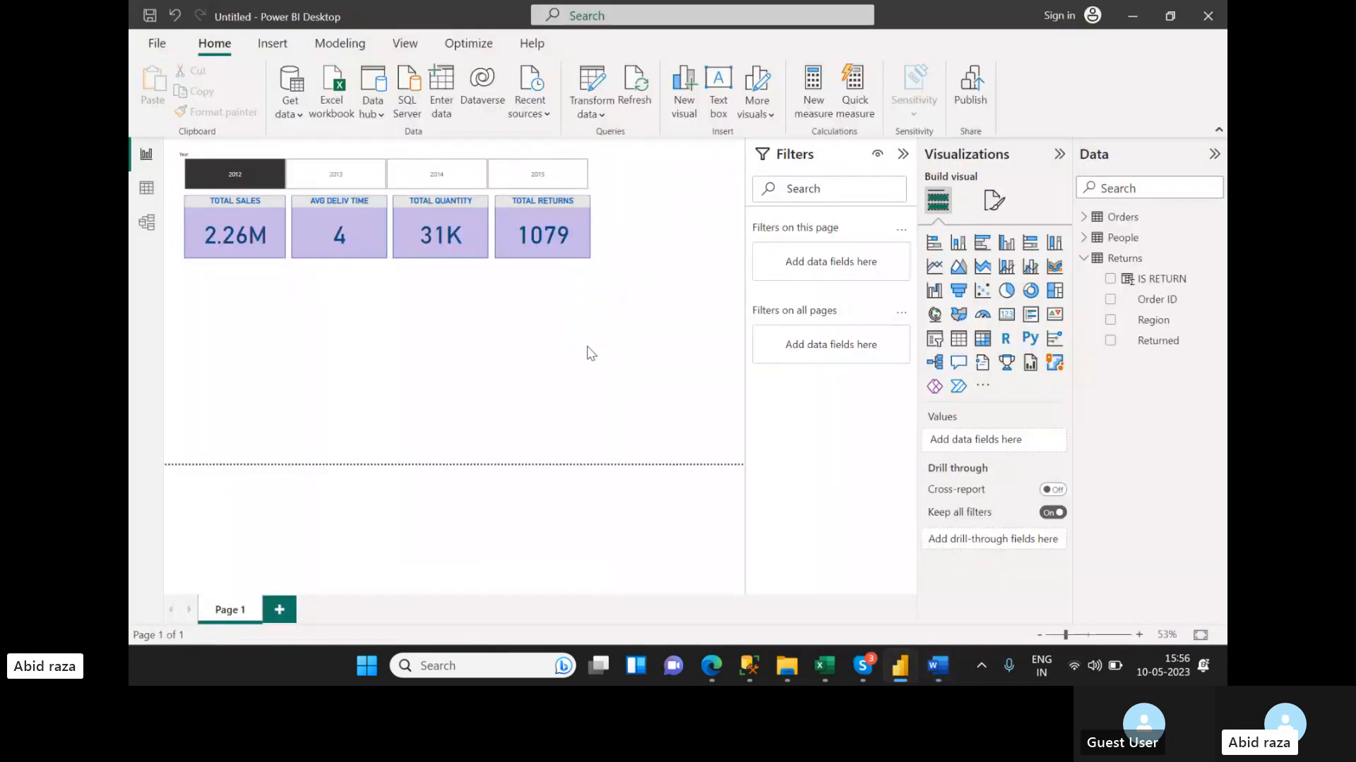
- Switch the year slicer through 2012, 2013, 2014 and 2015 to check how the four cards respond
left_click(325, 188)
left_click(429, 180)
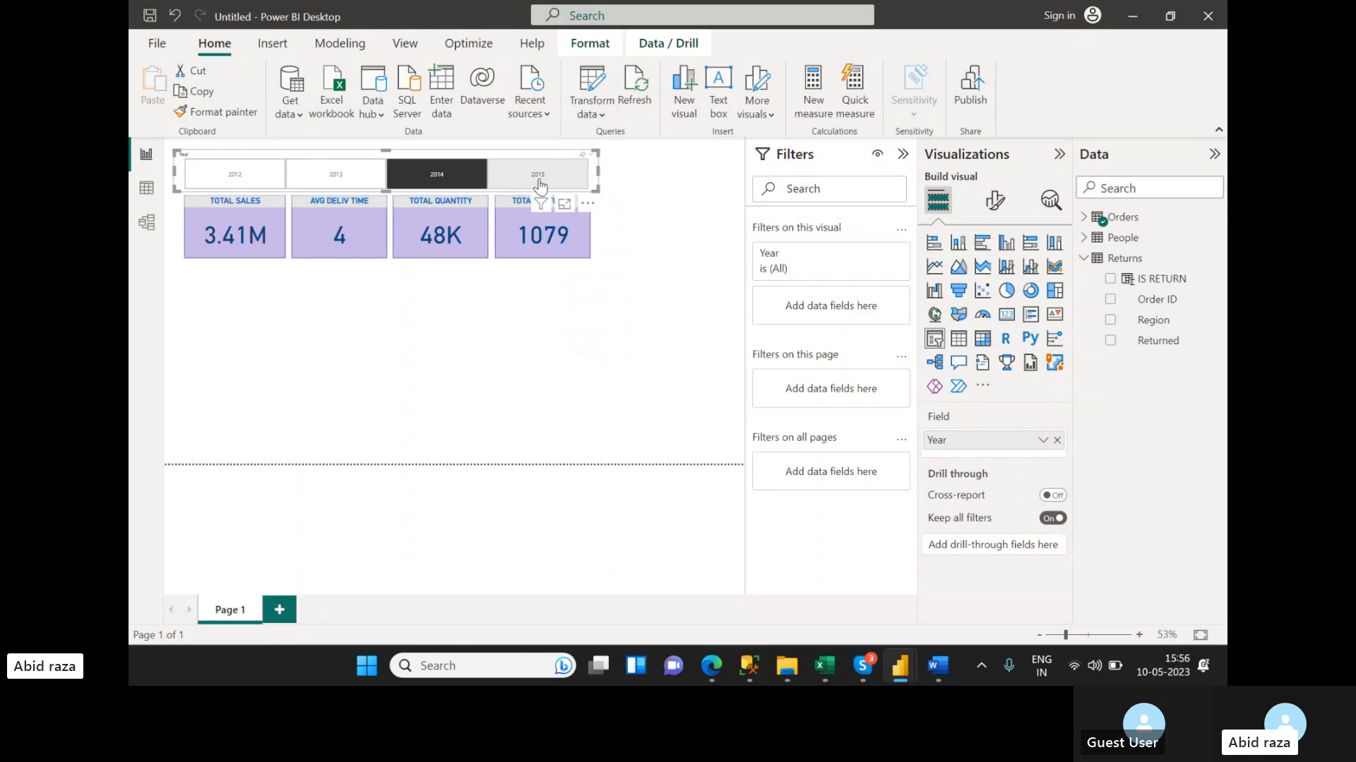
left_click(538, 177)
left_click(572, 315)
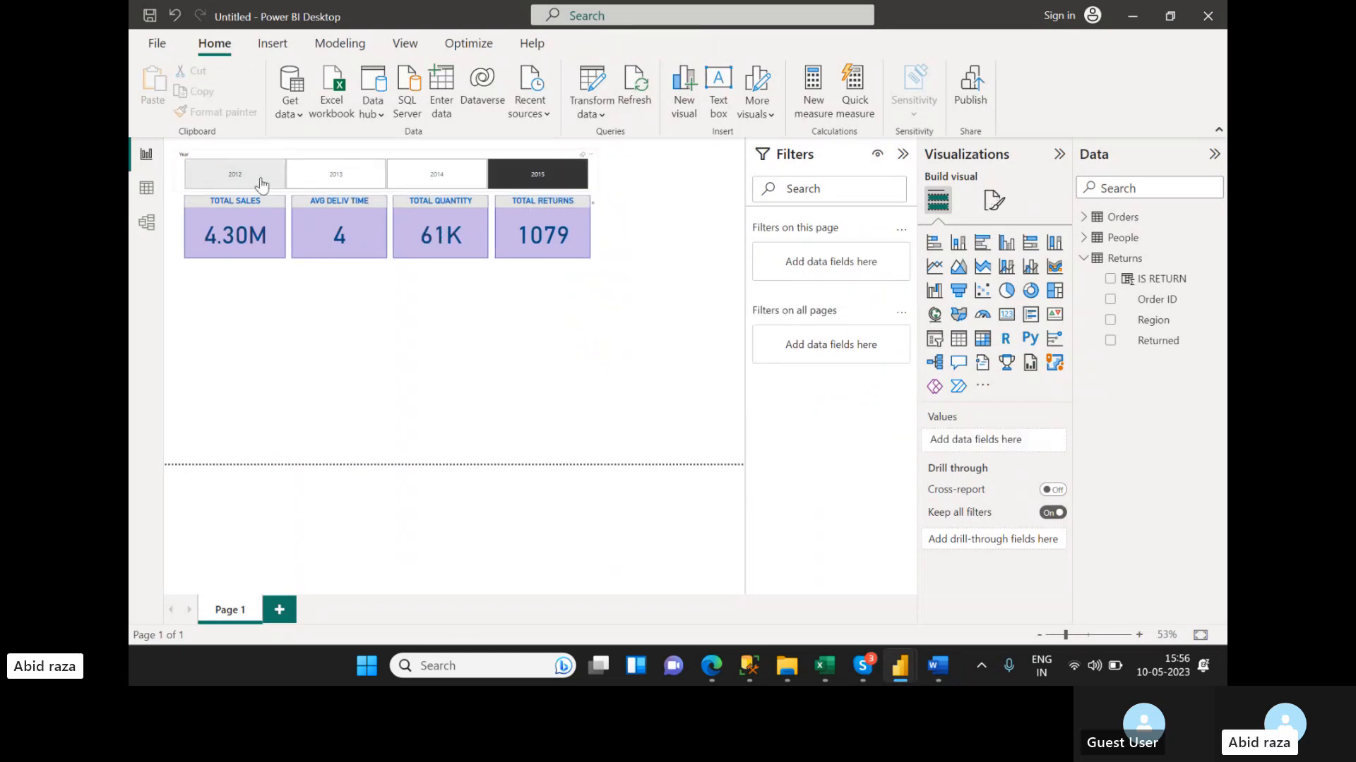
left_click(262, 184)
left_click(322, 170)
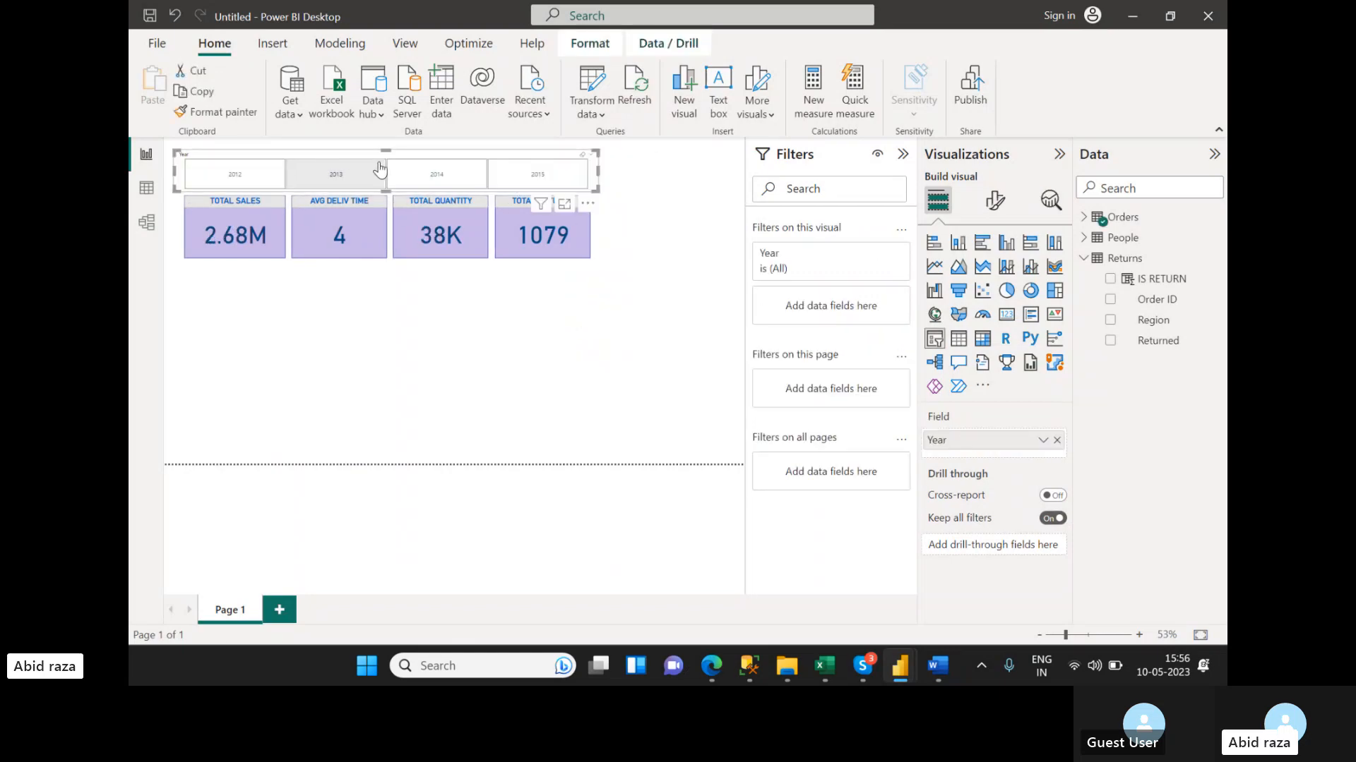
left_click(424, 172)
left_click(534, 173)
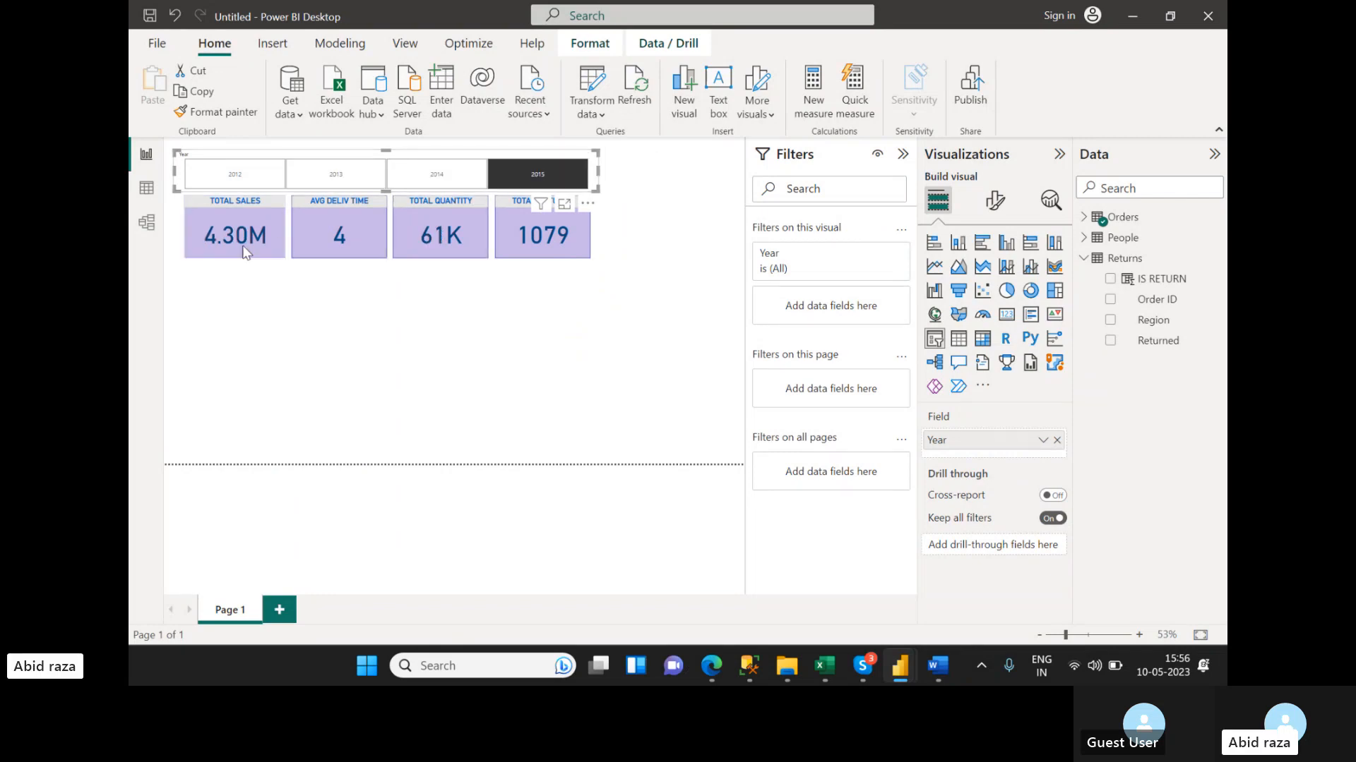
- Examine the Avg Deliv Time card while stepping the year slicer from 2012 to 2015 and back to 2012
left_click(359, 222)
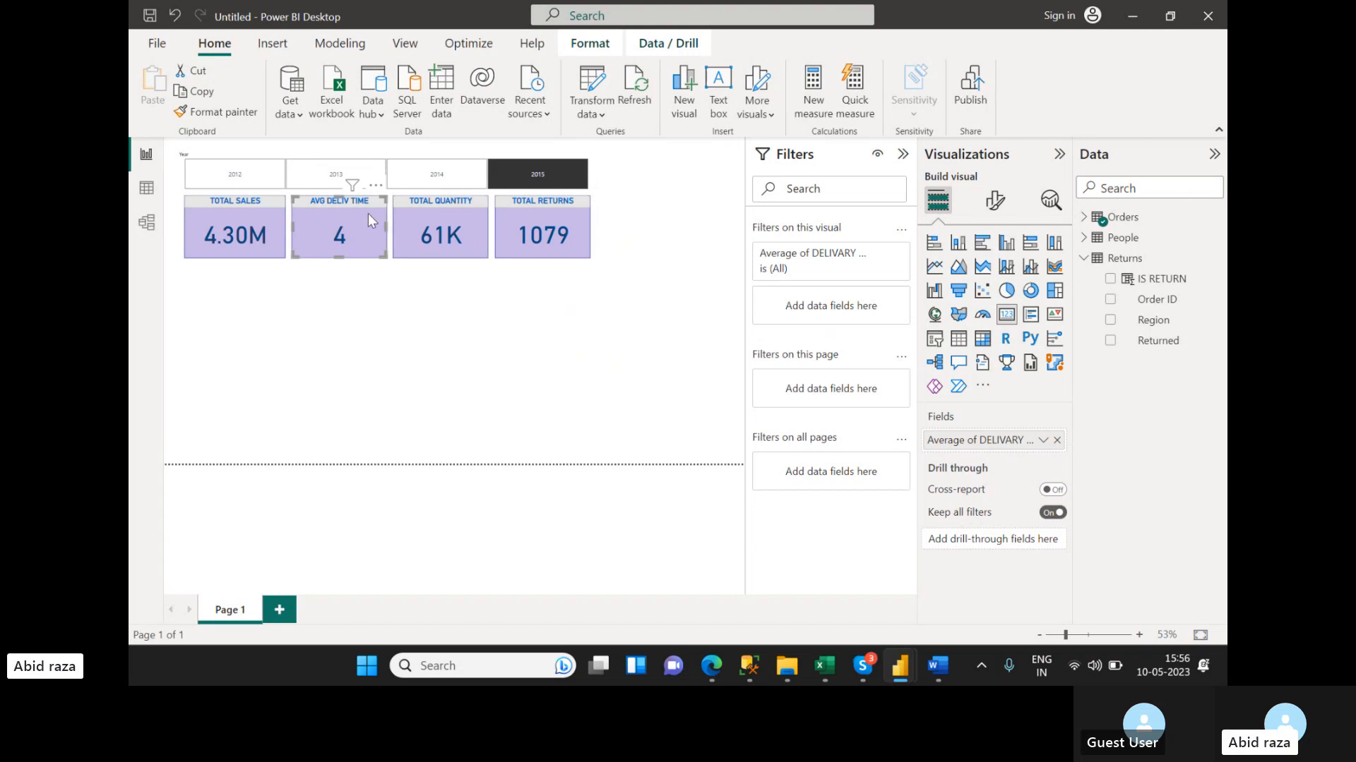
left_click(240, 177)
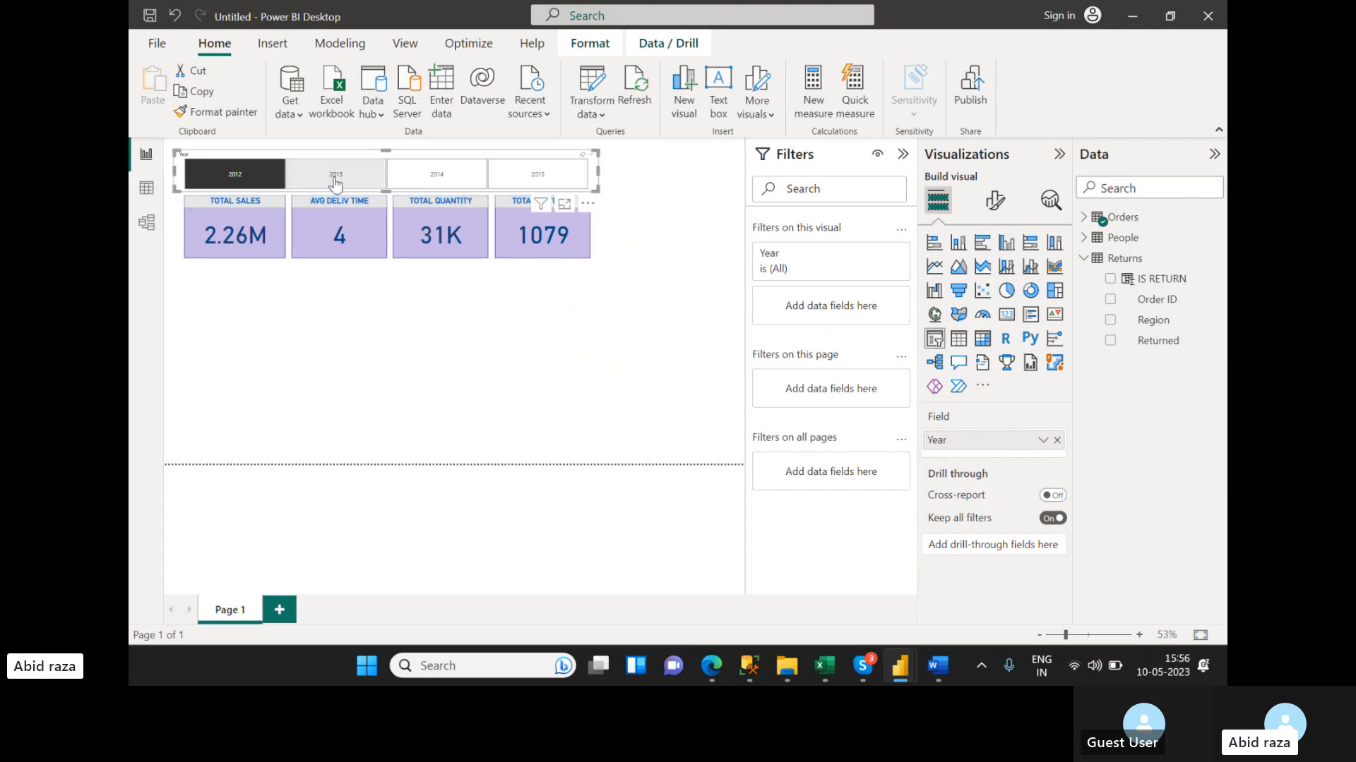
left_click(339, 176)
left_click(405, 184)
left_click(536, 180)
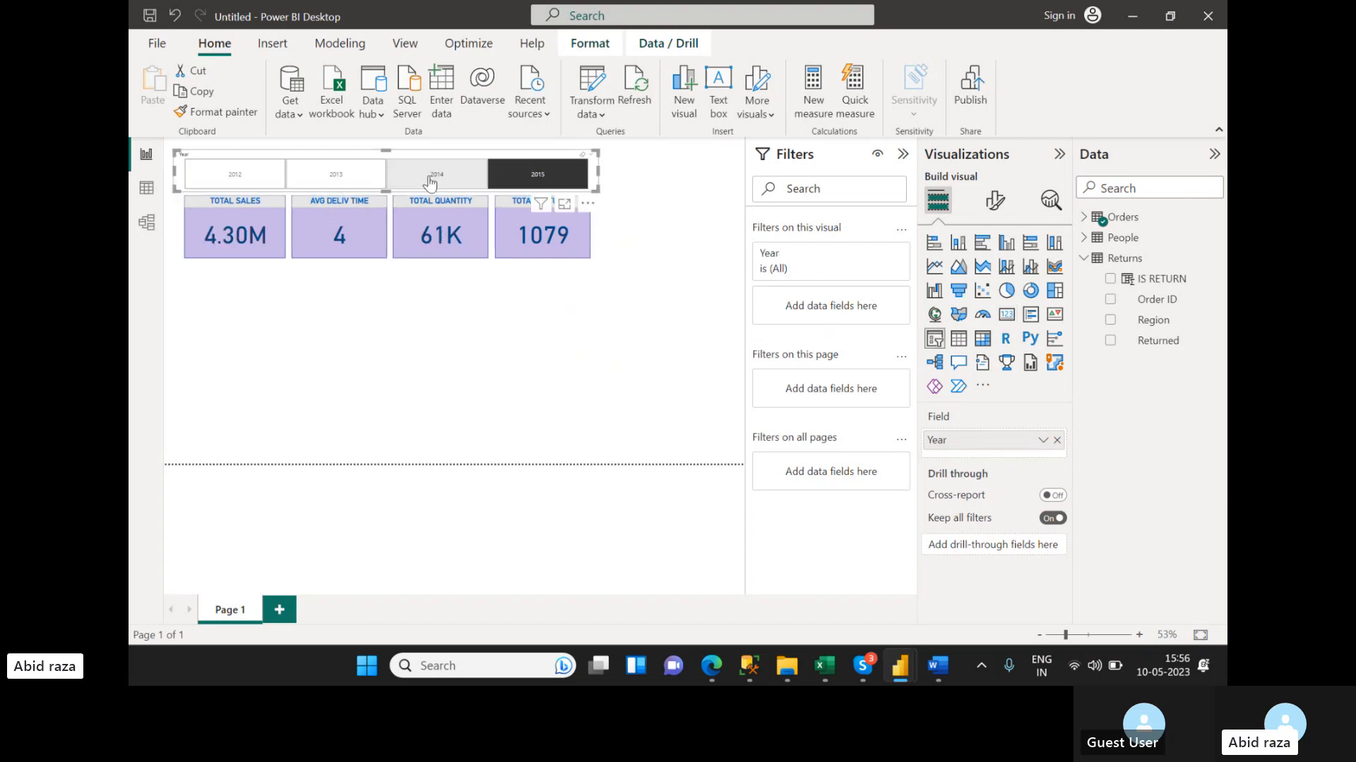
left_click(438, 180)
left_click(325, 180)
left_click(236, 177)
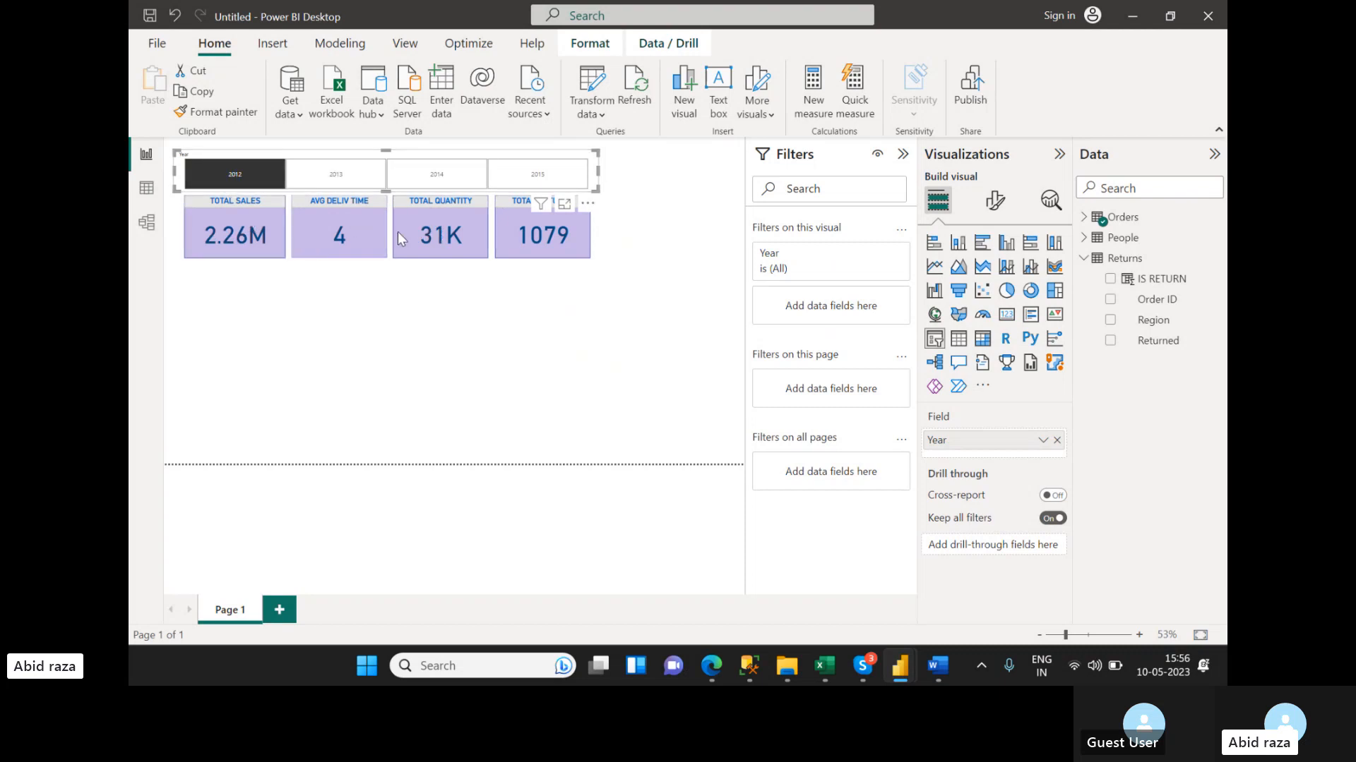
left_click(553, 322)
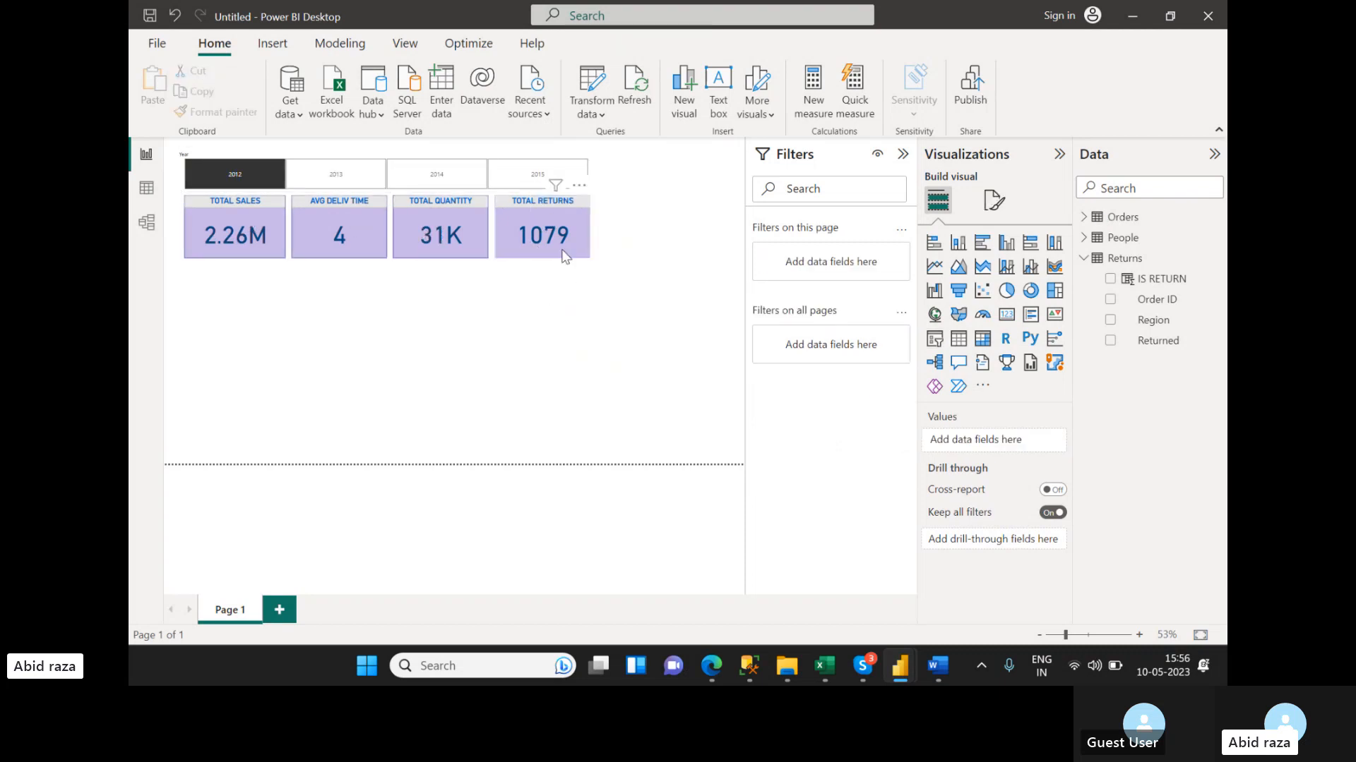
- Filter the report by 2013, 2014 and 2015 in turn and check the Total Returns card
left_click(335, 176)
left_click(436, 177)
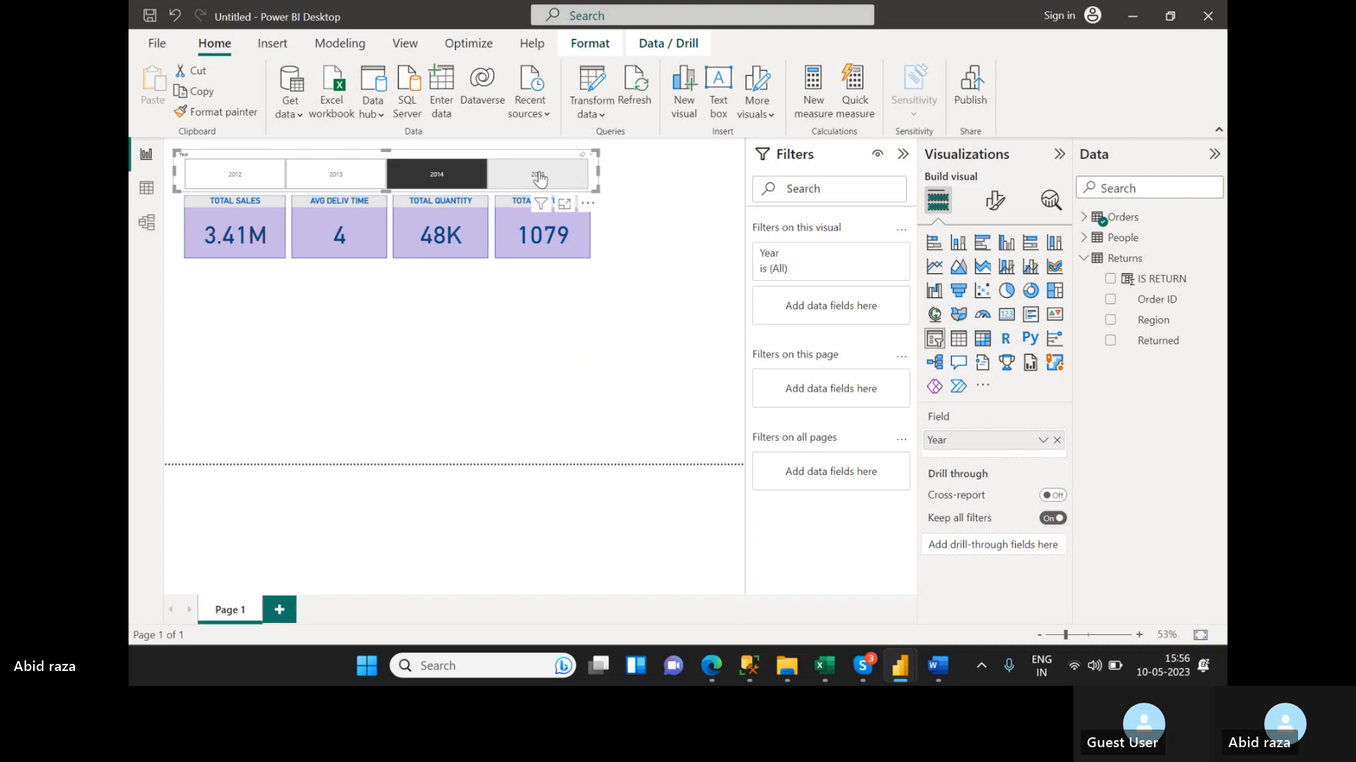
left_click(540, 180)
left_click(661, 251)
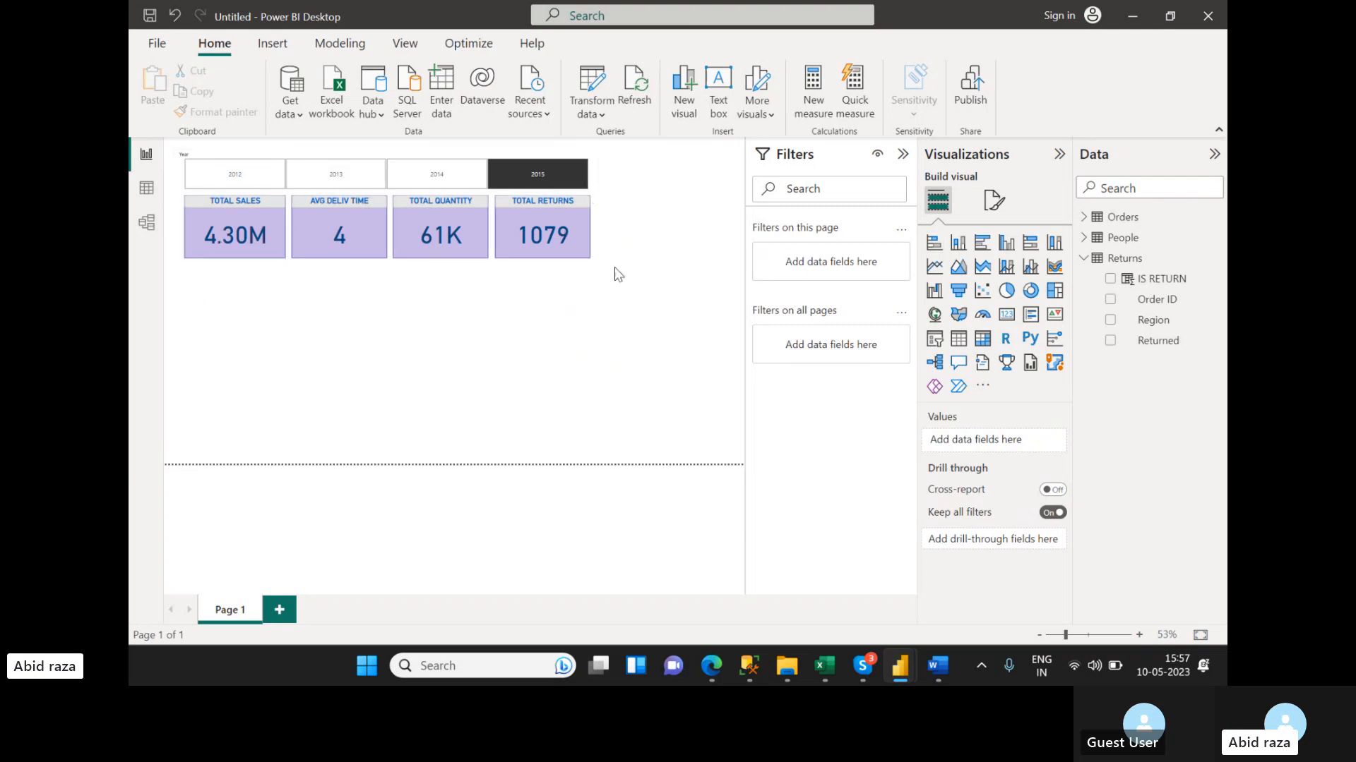
- Inspect the source fields behind the Total Sales, Avg Deliv Time, Total Quantity and Total Returns cards
left_click(236, 240)
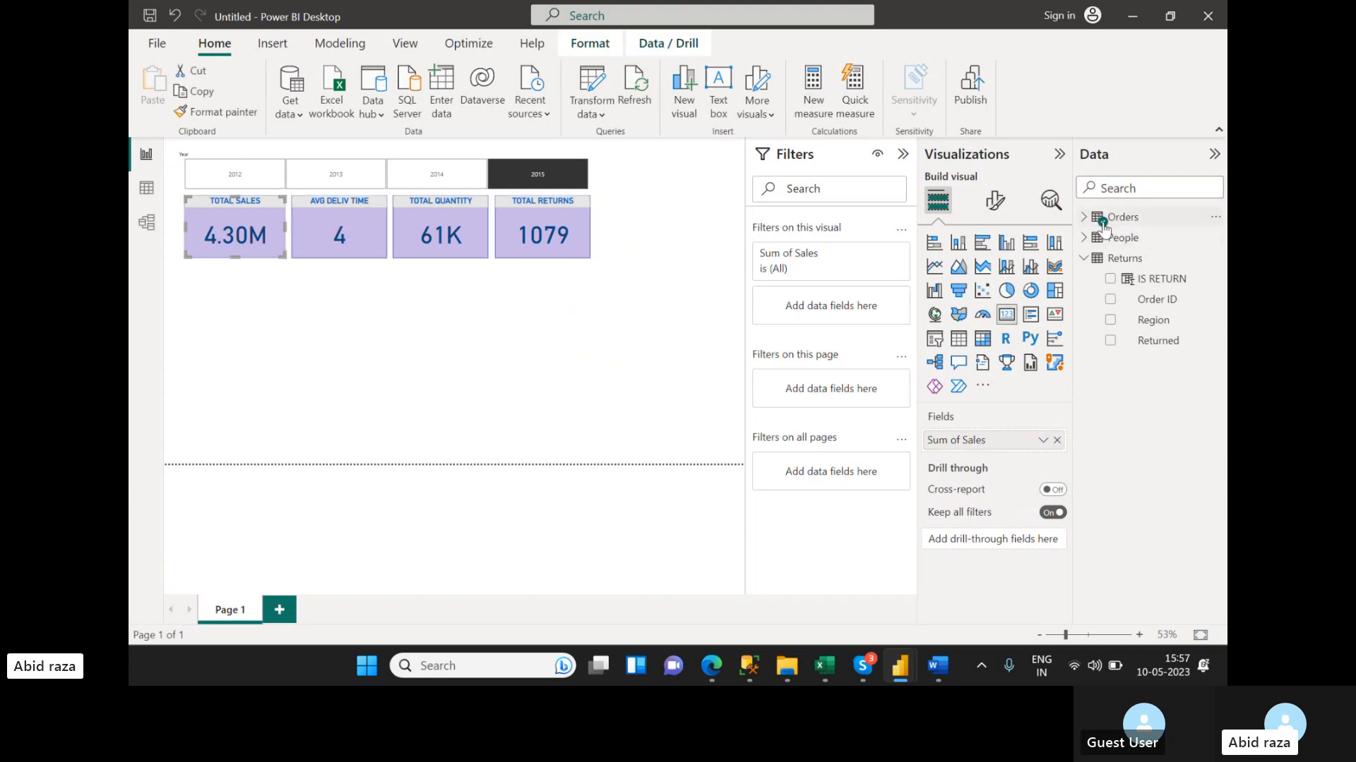
left_click(369, 231)
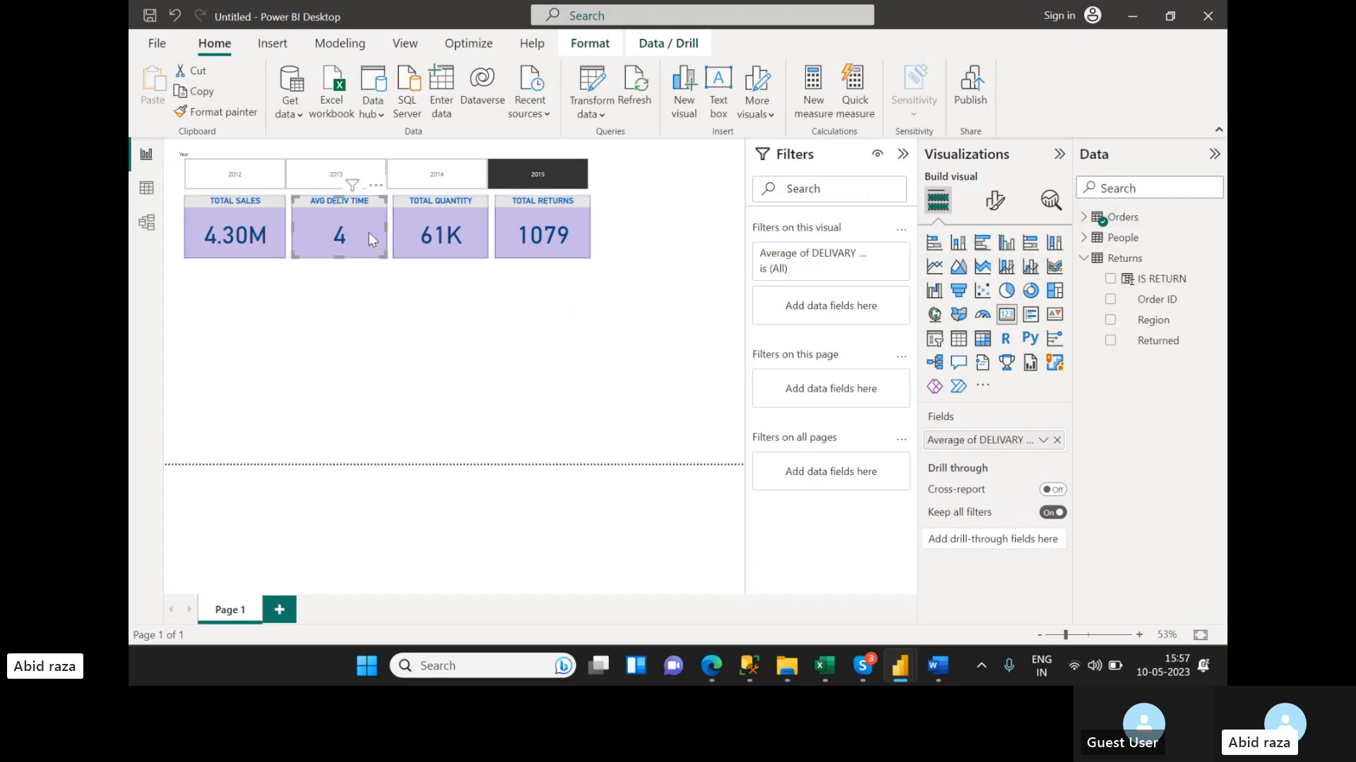
left_click(425, 240)
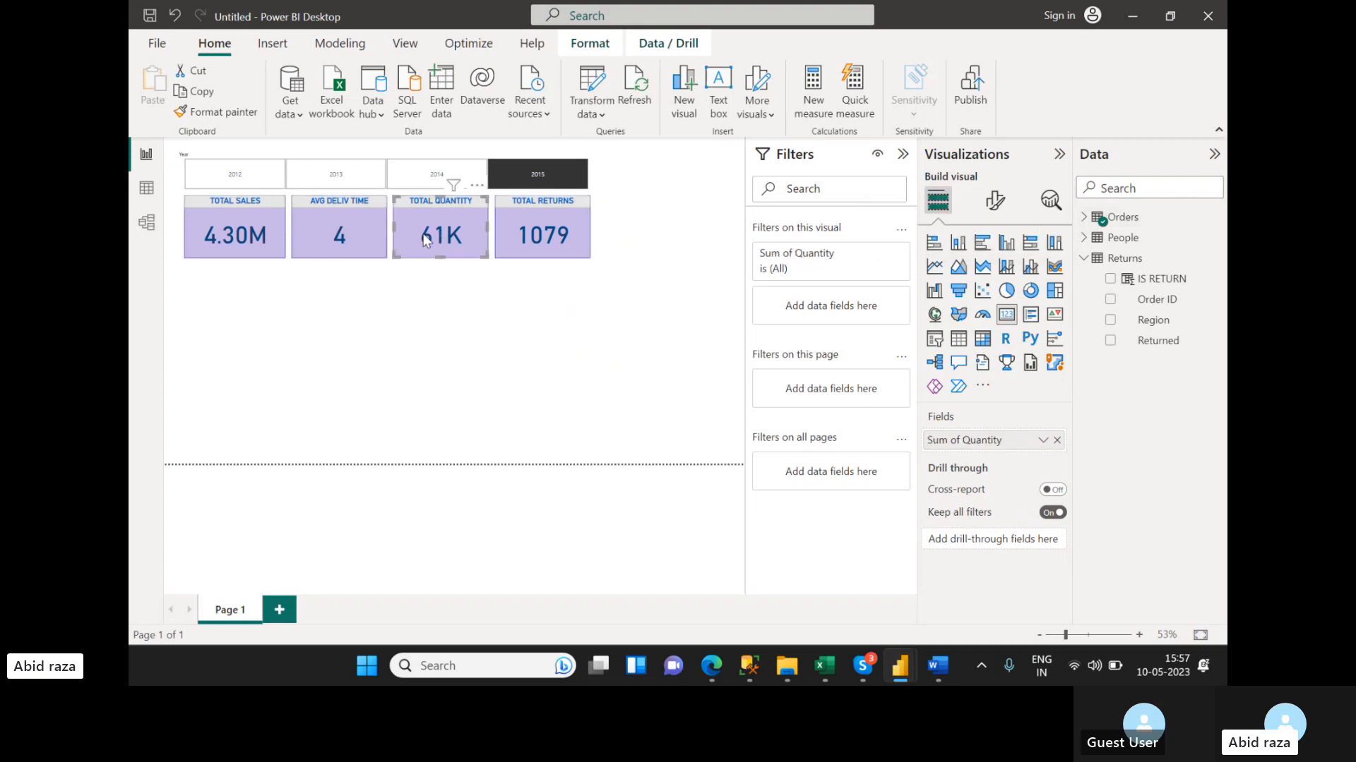
left_click(545, 240)
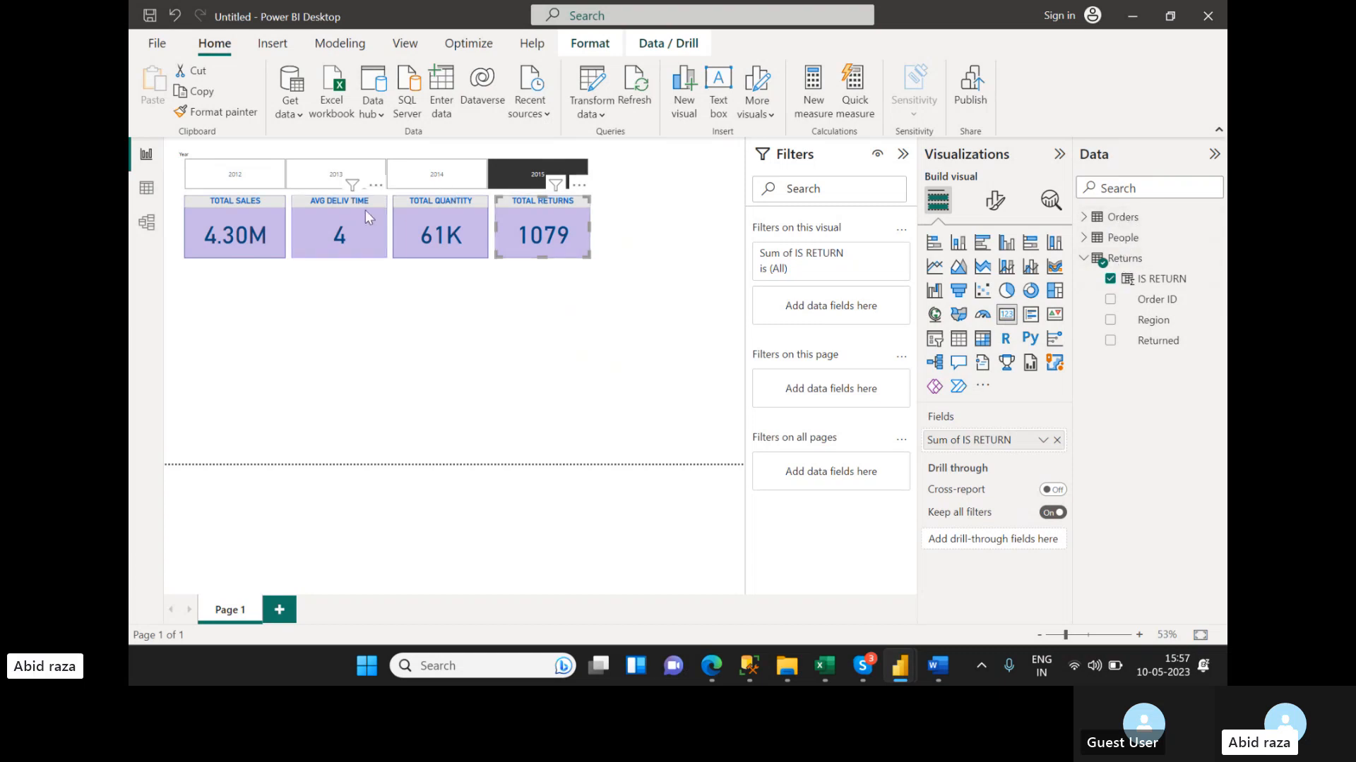
left_click(481, 300)
- Compare the Total Quantity and Total Returns cards while switching the year slicer between 2012, 2013 and 2014
left_click(540, 177)
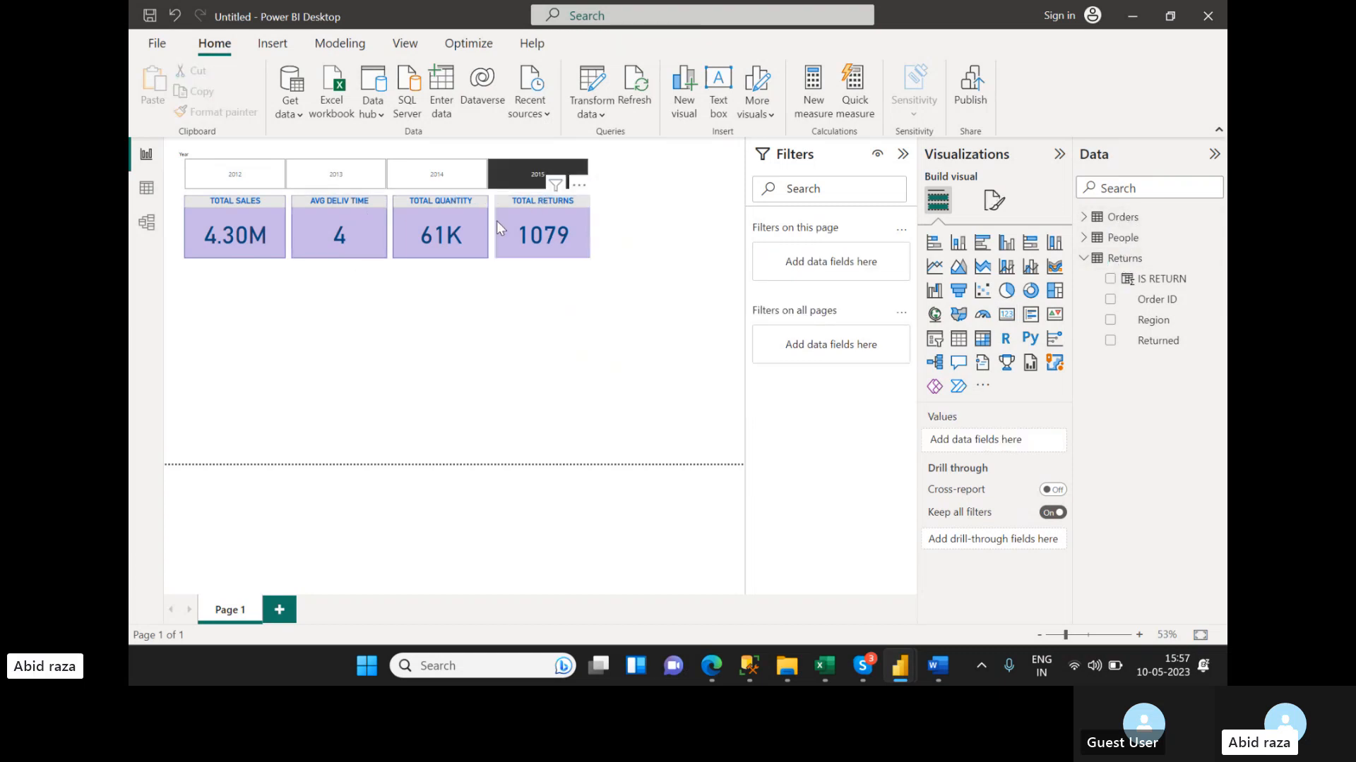
left_click(438, 219)
mouse_move(447, 186)
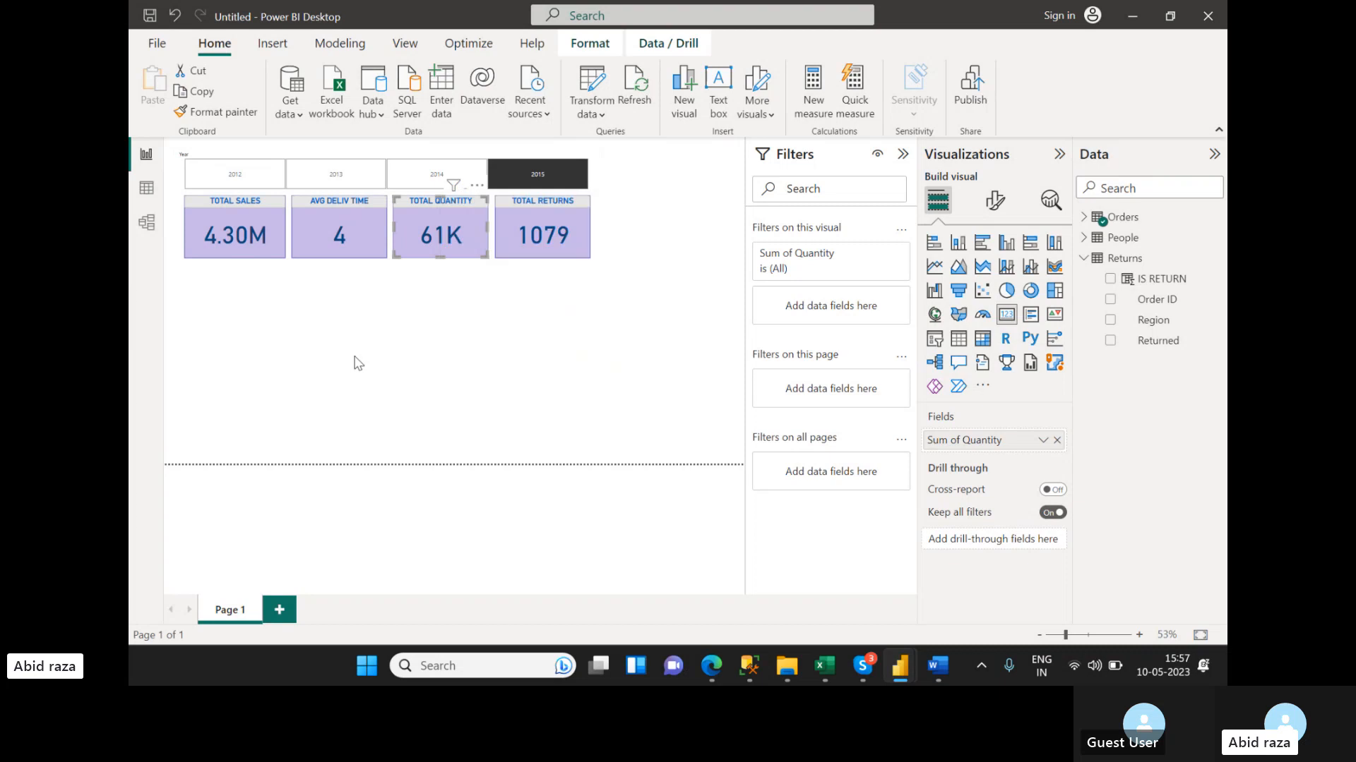
left_click(420, 182)
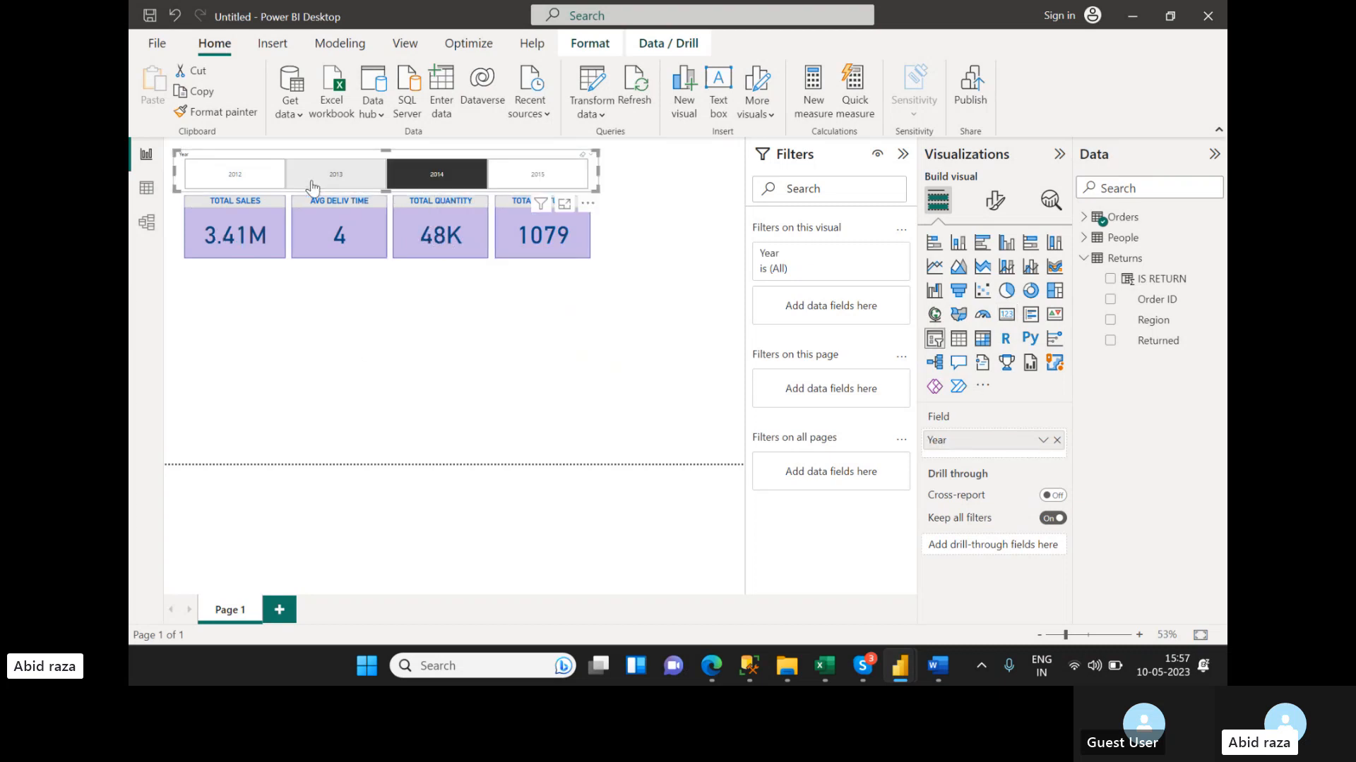
left_click(311, 184)
left_click(261, 186)
left_click(330, 183)
left_click(457, 183)
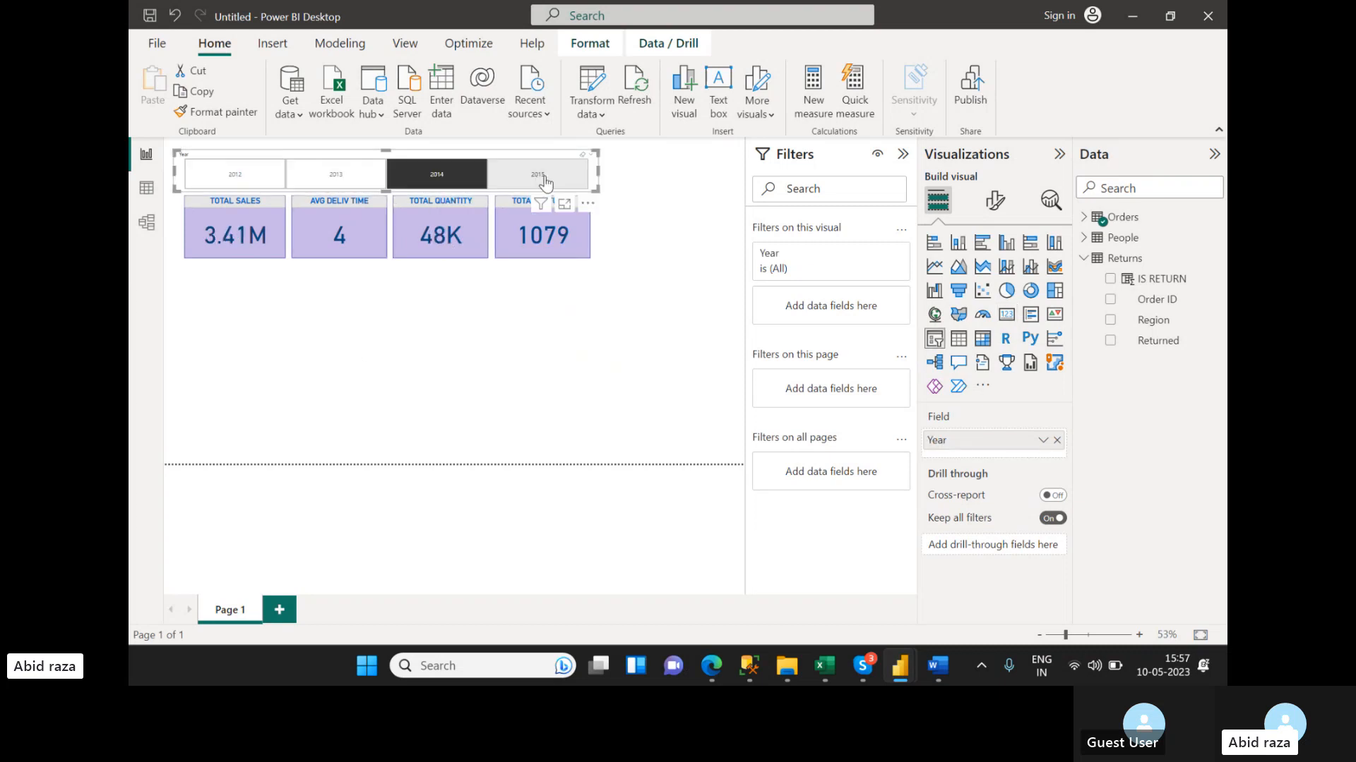
- Step the year slicer back from 2015 through 2014 and 2013 to 2012 and compare the Total Returns card with the others
left_click(537, 181)
left_click(455, 184)
left_click(315, 185)
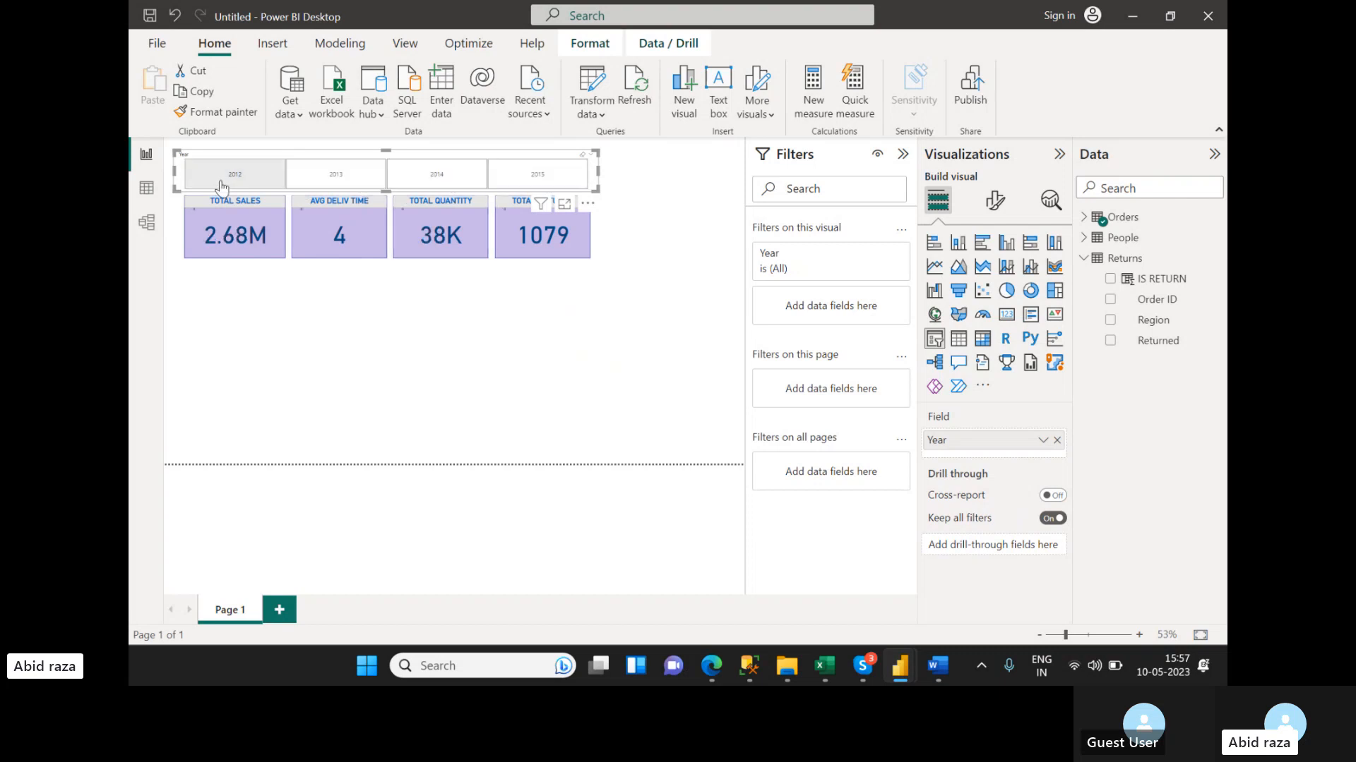
left_click(224, 185)
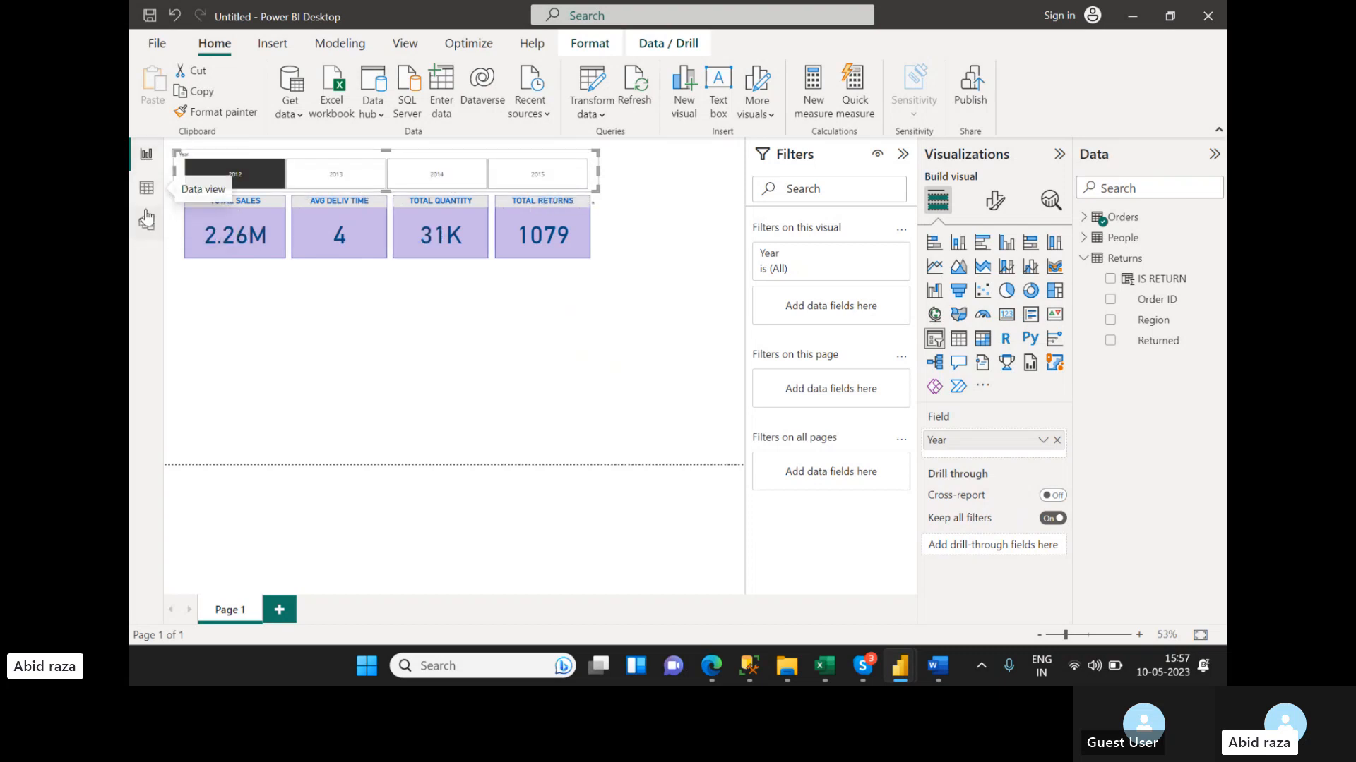
- Show the data model diagram and collapse the Properties and Data panes so all three tables fit in view
left_click(145, 225)
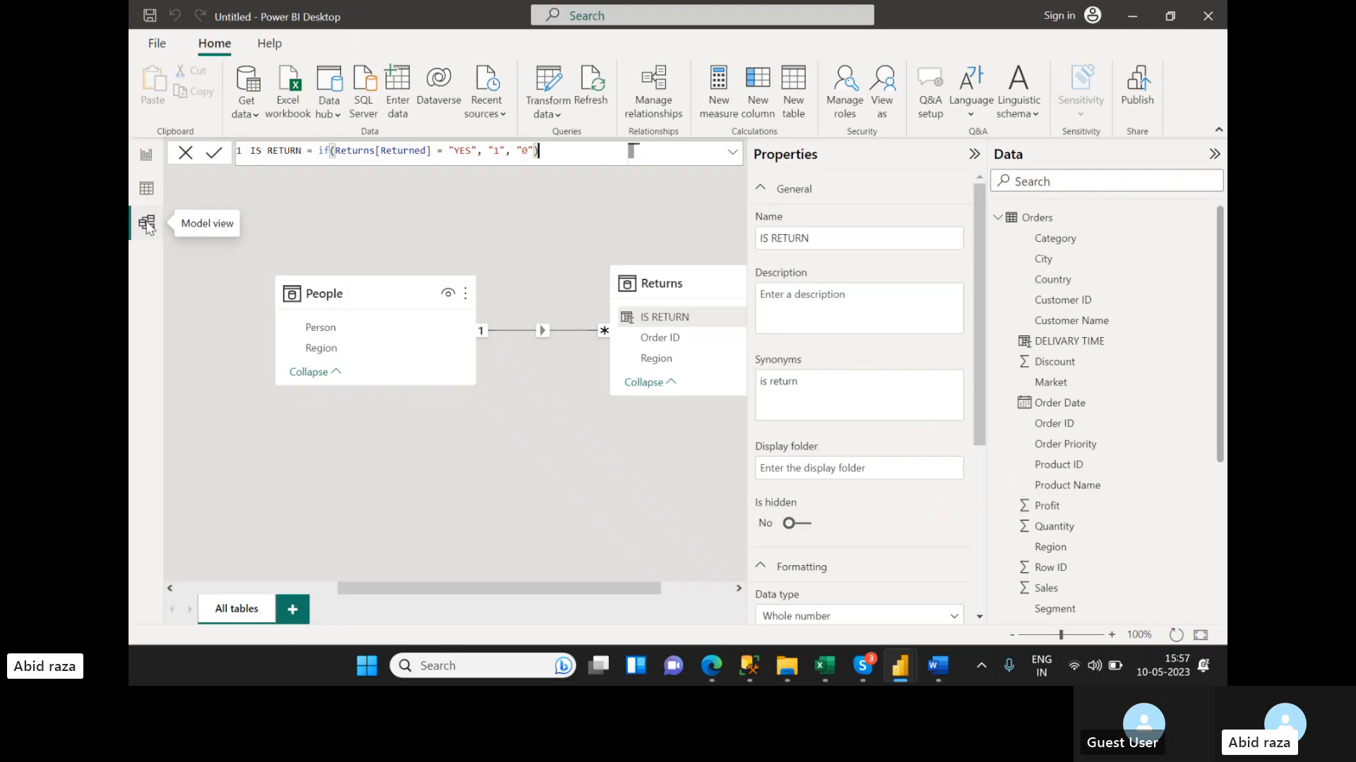
left_click(973, 154)
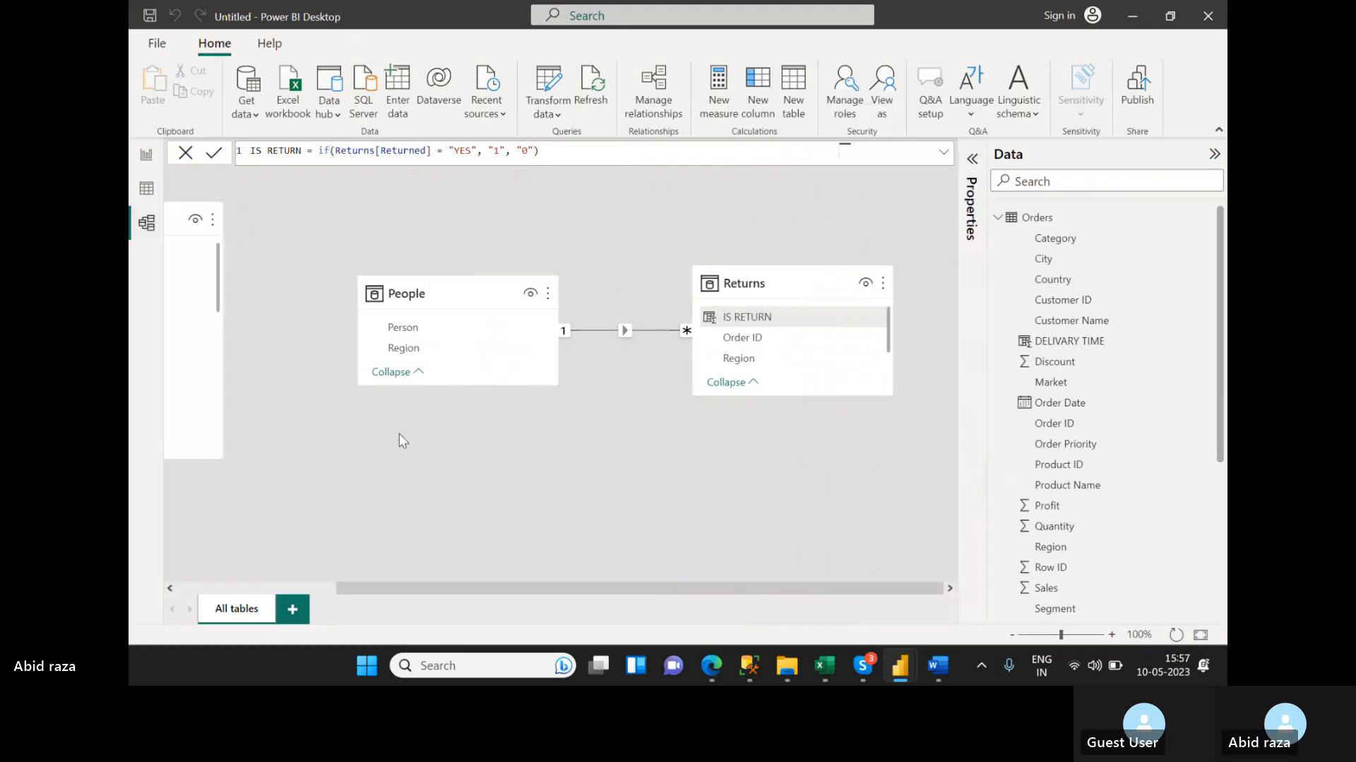
left_click_drag(397, 594, 286, 573)
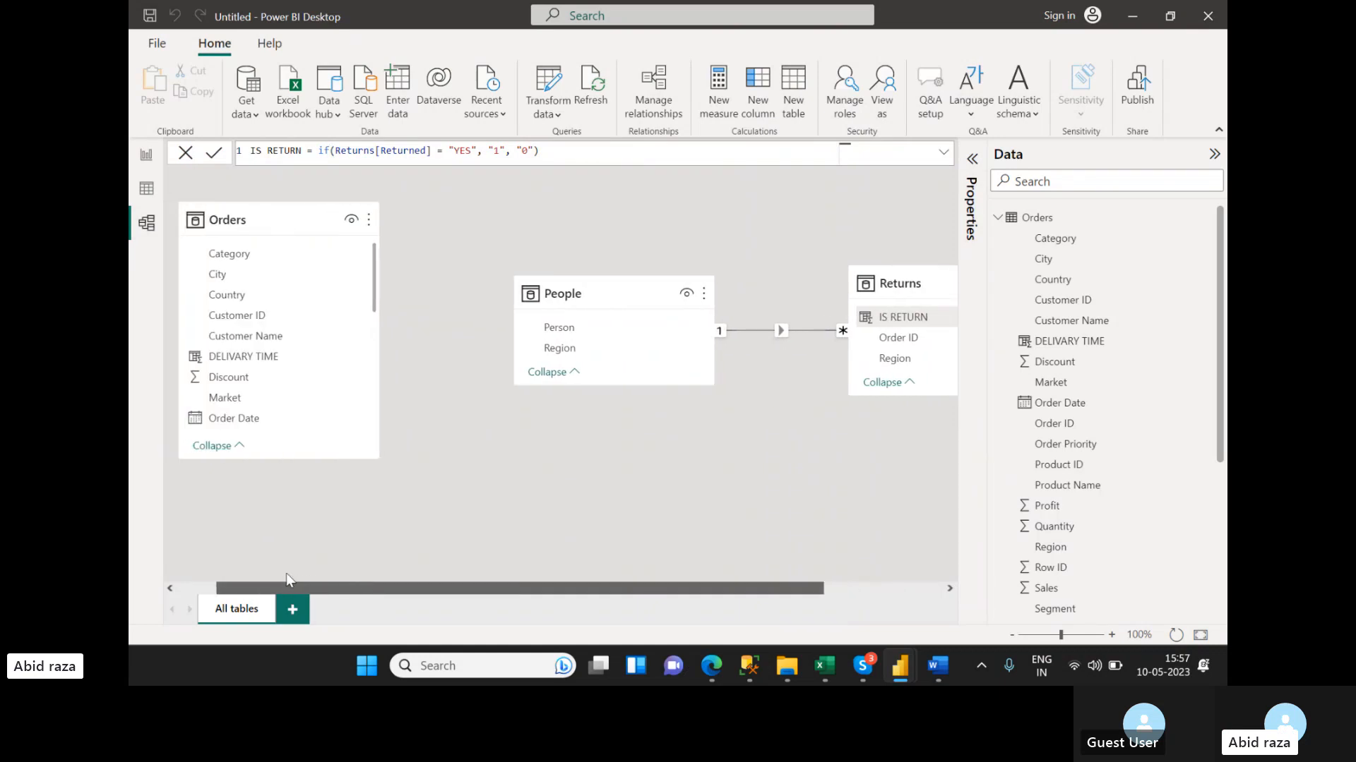
left_click(1214, 155)
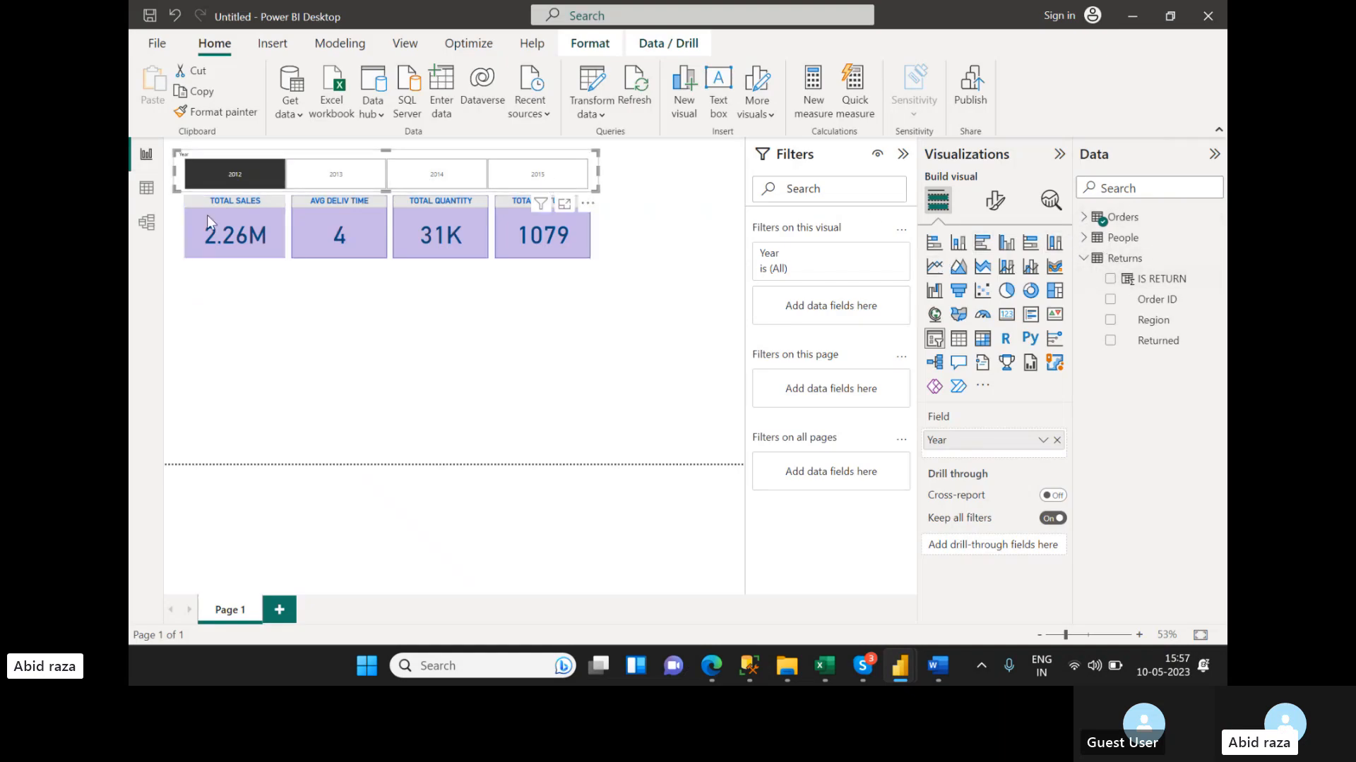
- In the model diagram, create a relationship from Order ID in Orders to Order ID in Returns
left_click(147, 223)
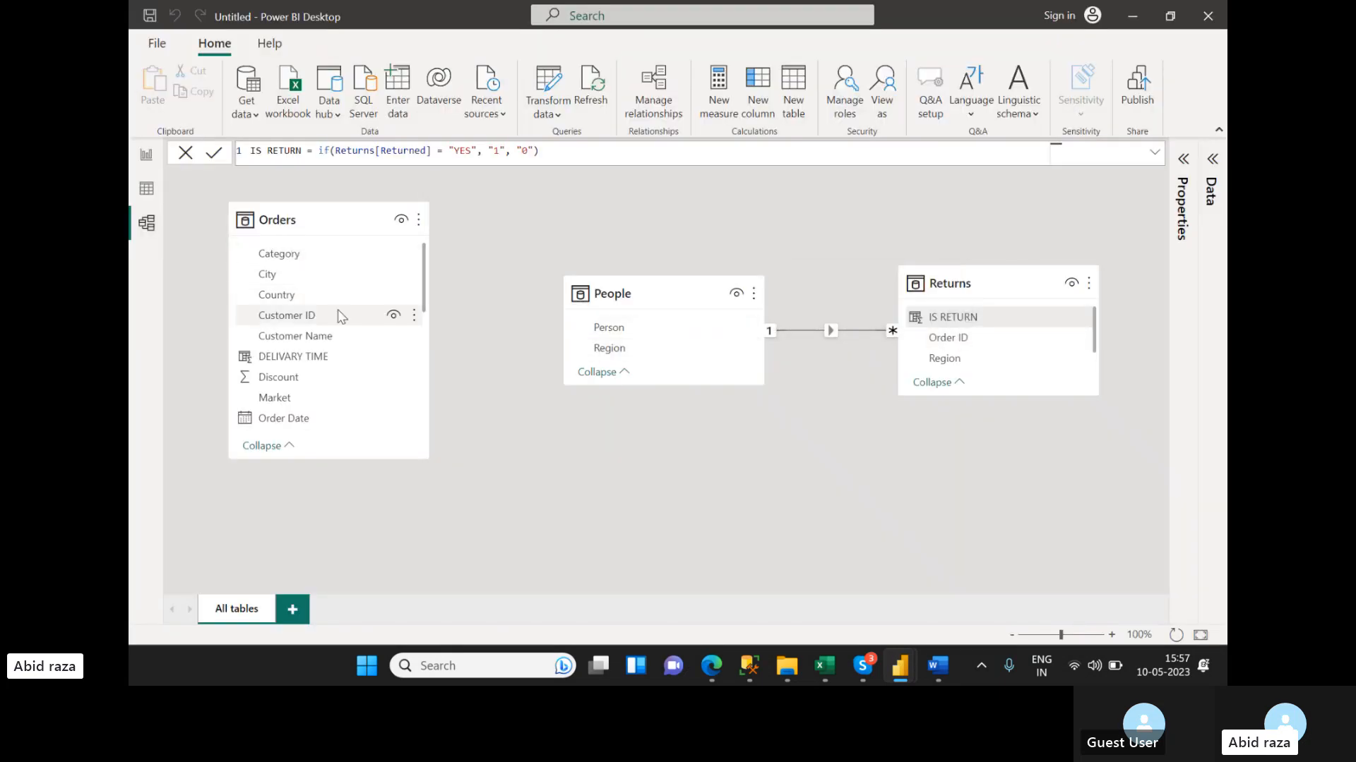
scroll(311, 332, "down", 3)
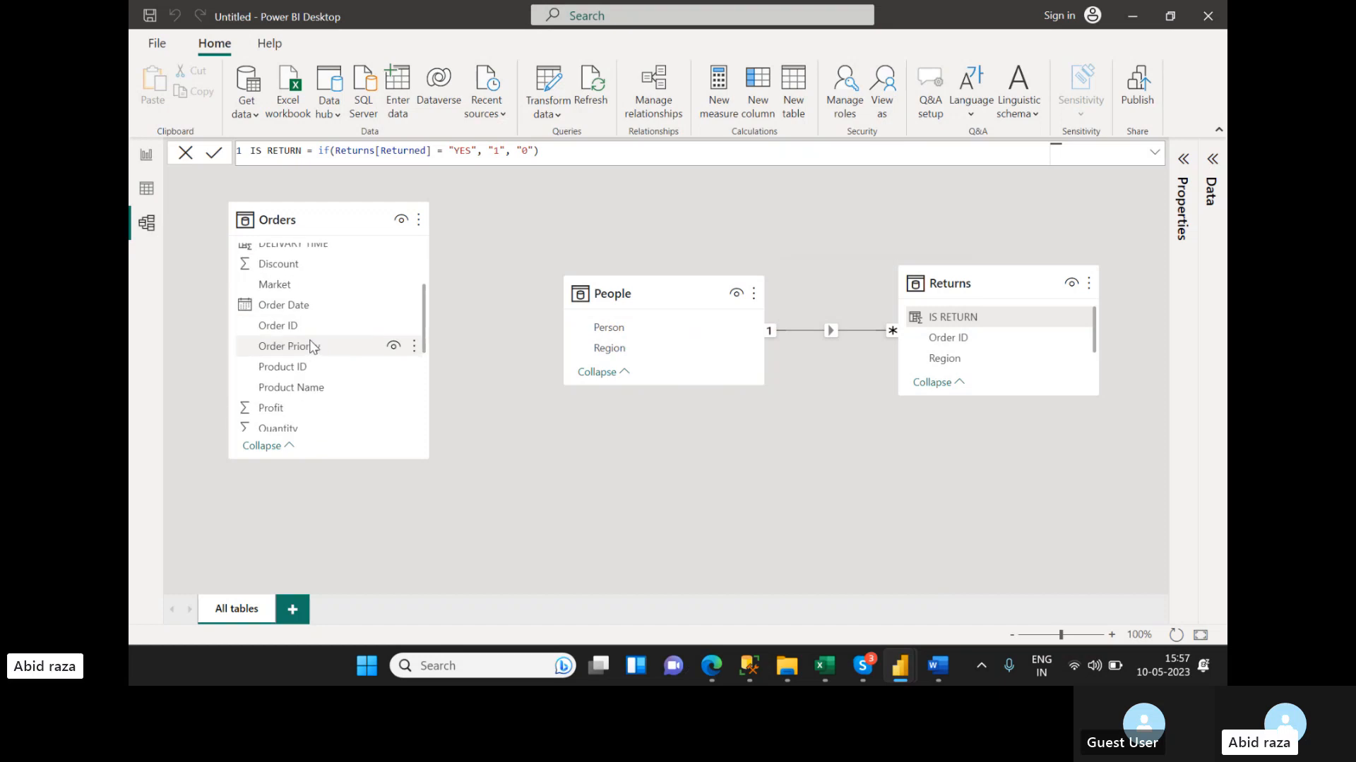
scroll(368, 311, "up", 3)
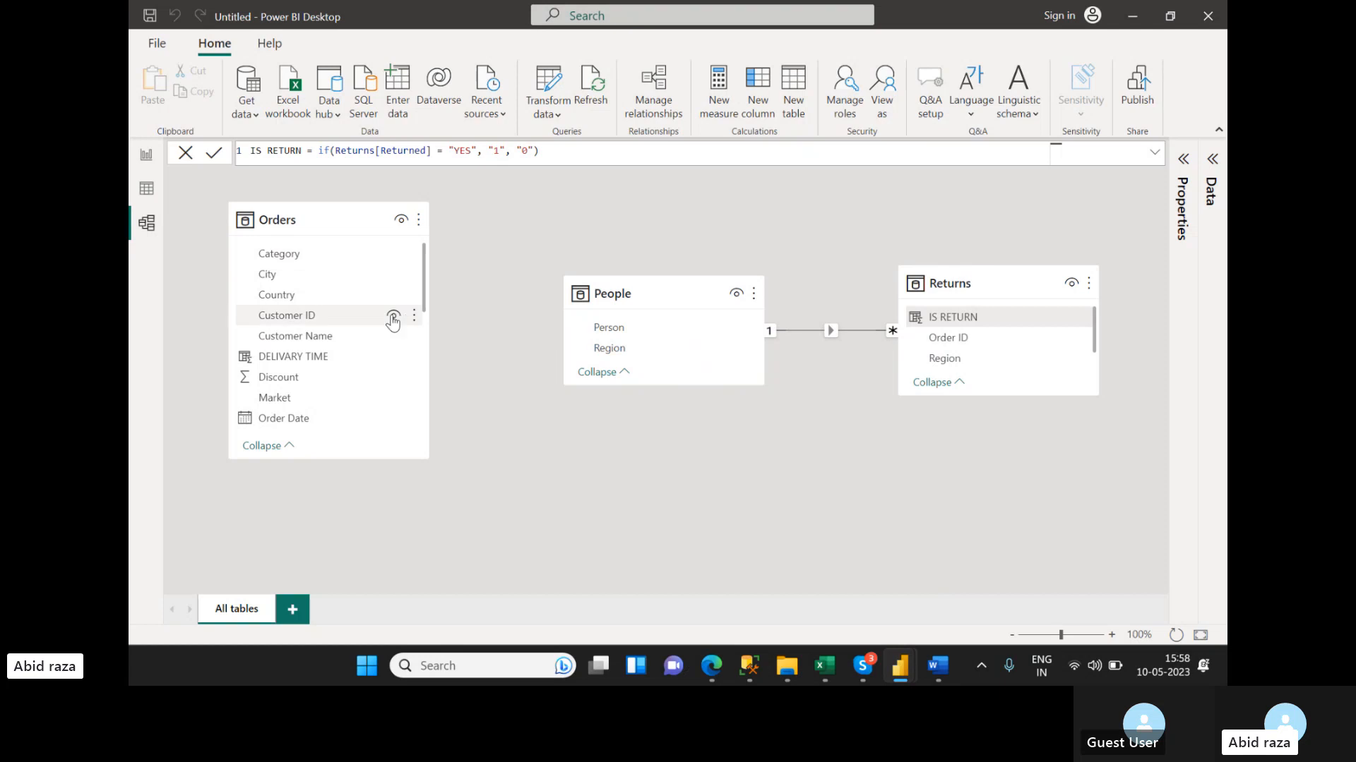
scroll(392, 325, "down", 2)
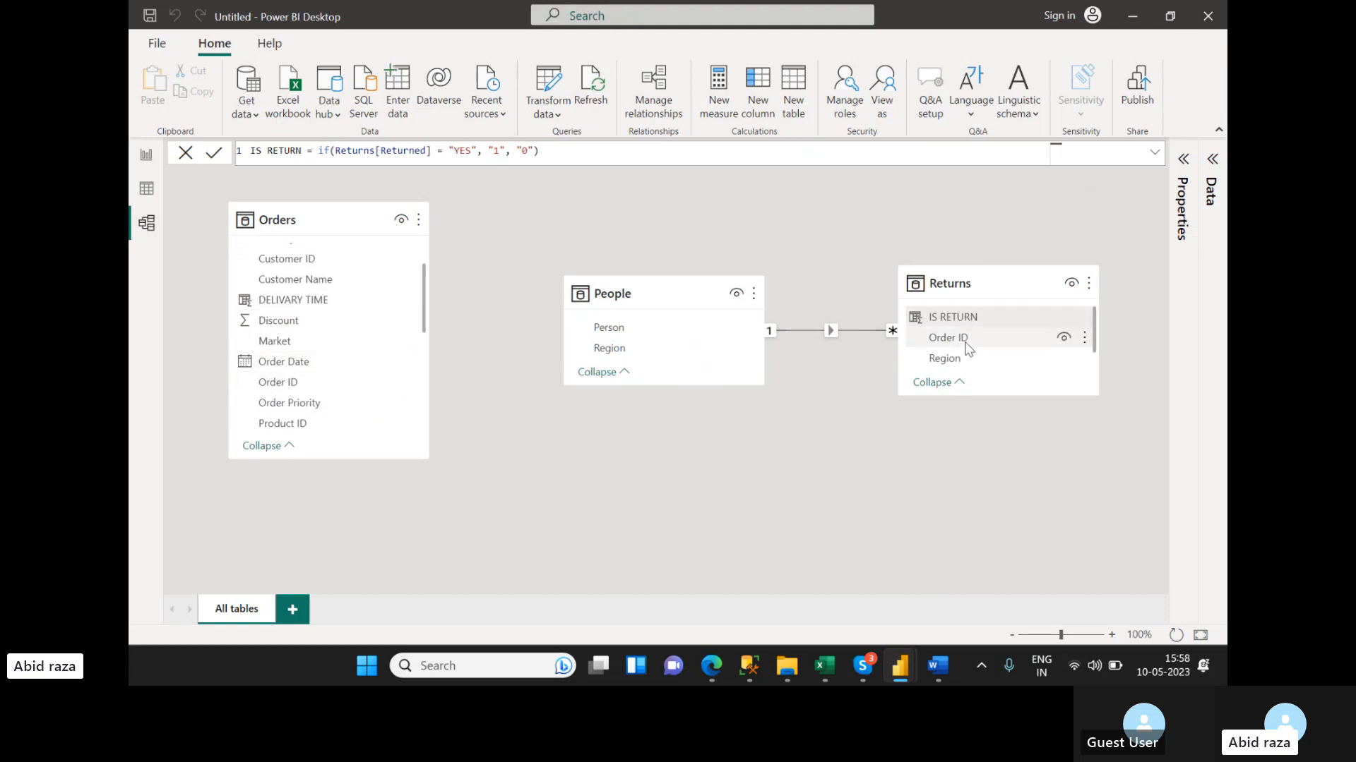
left_click_drag(275, 382, 960, 343)
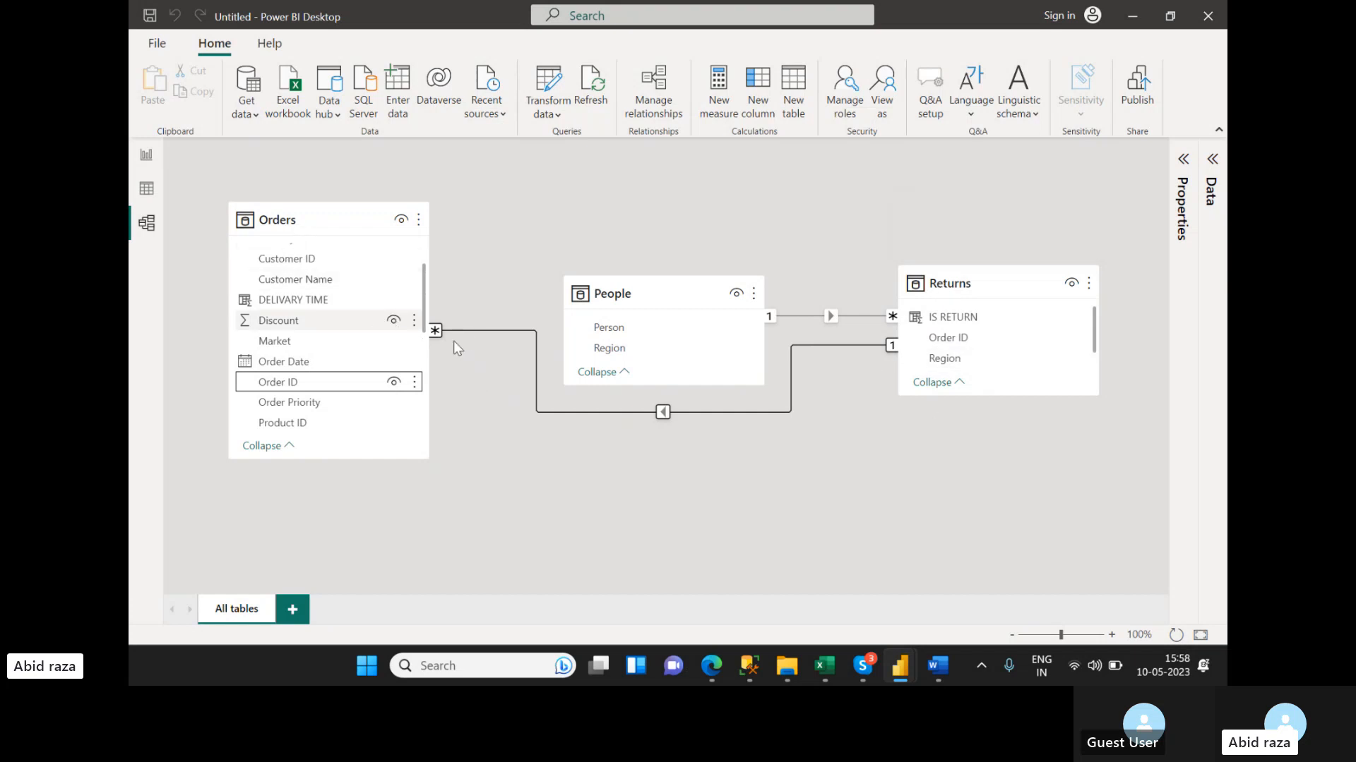
- Filter the report by 2013 and check the Total Returns card and its source field
left_click(146, 155)
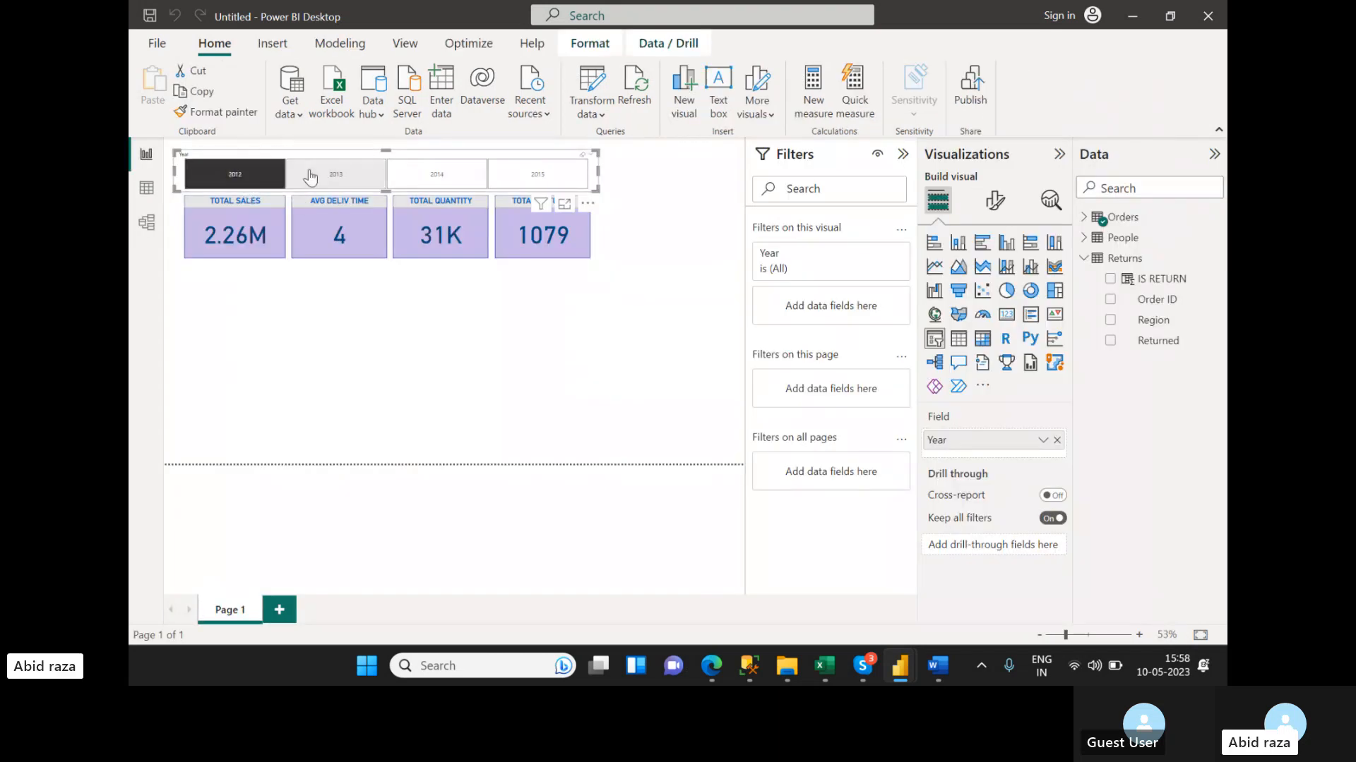
left_click(336, 176)
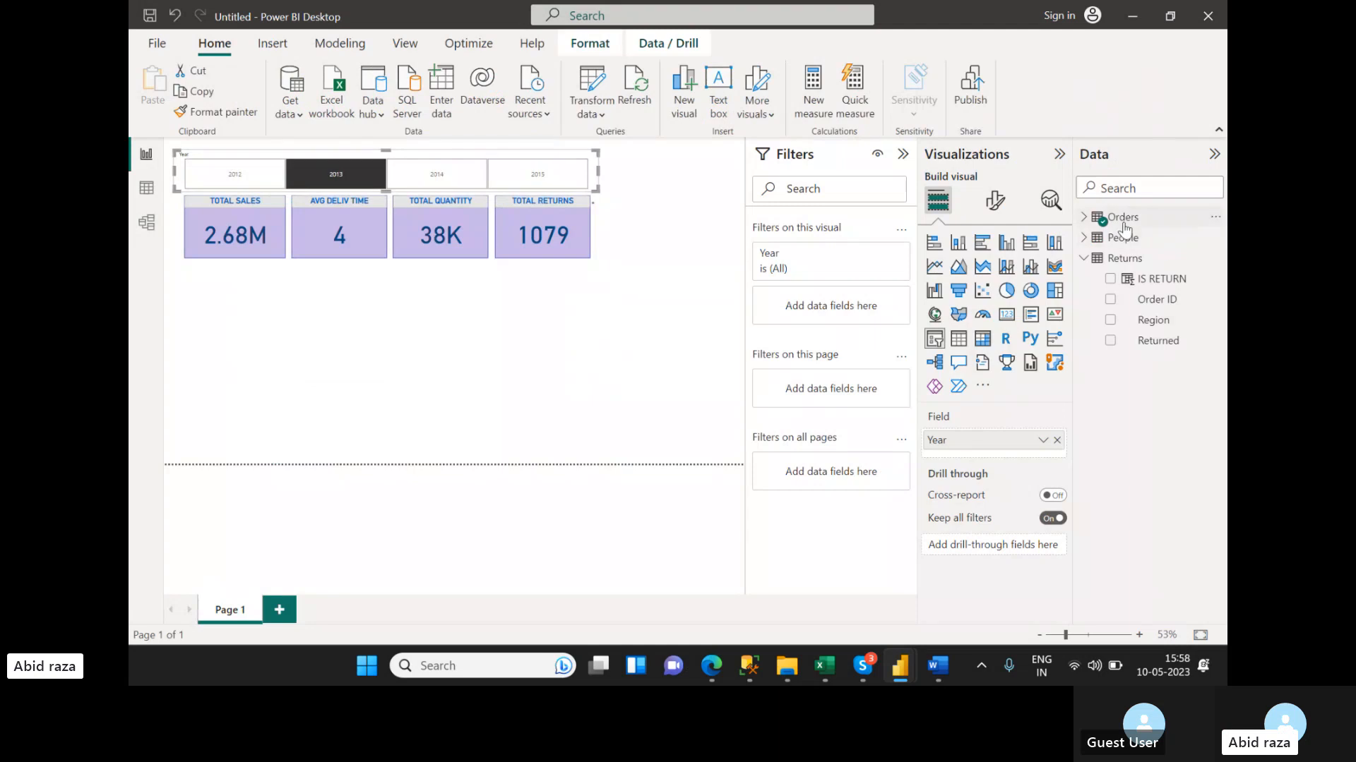
left_click(556, 254)
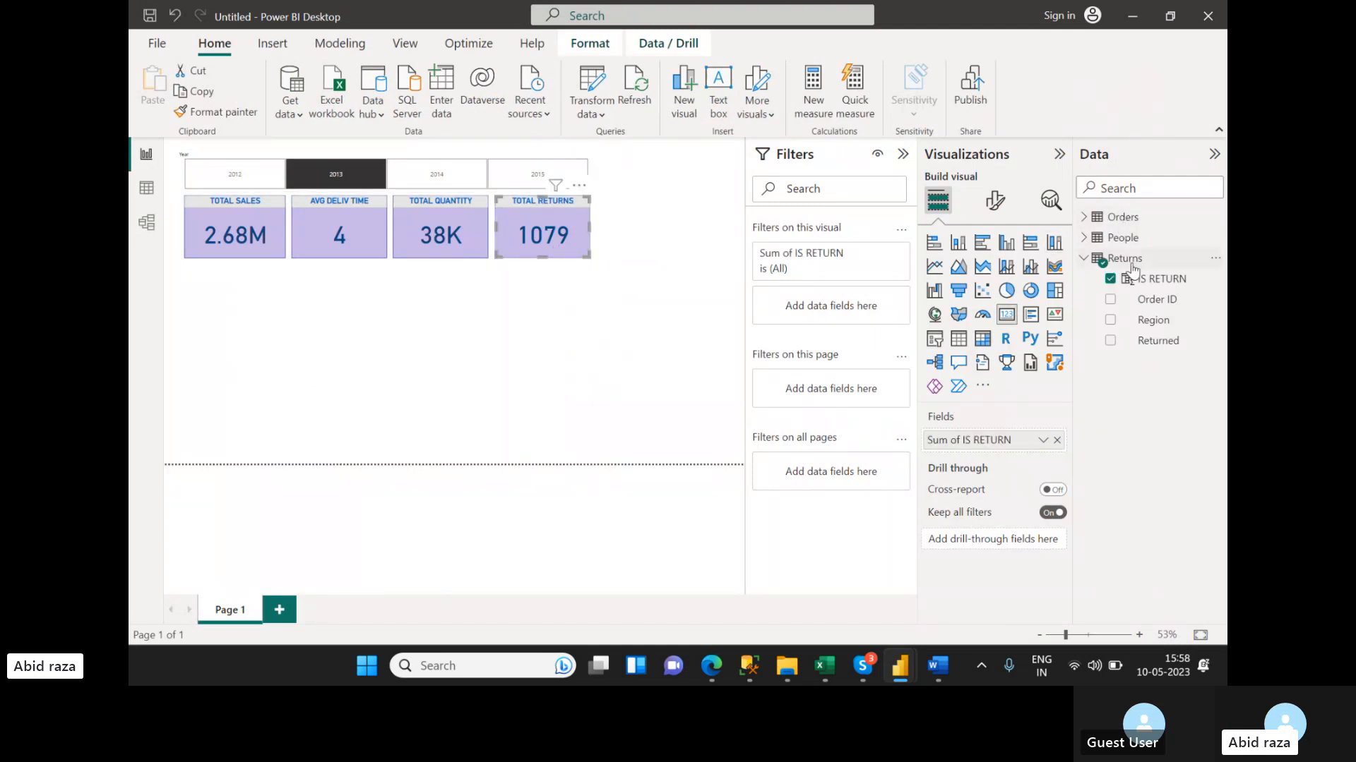
- Edit the Orders–Returns relationship in the model and set its cross filter direction to Both
left_click(146, 223)
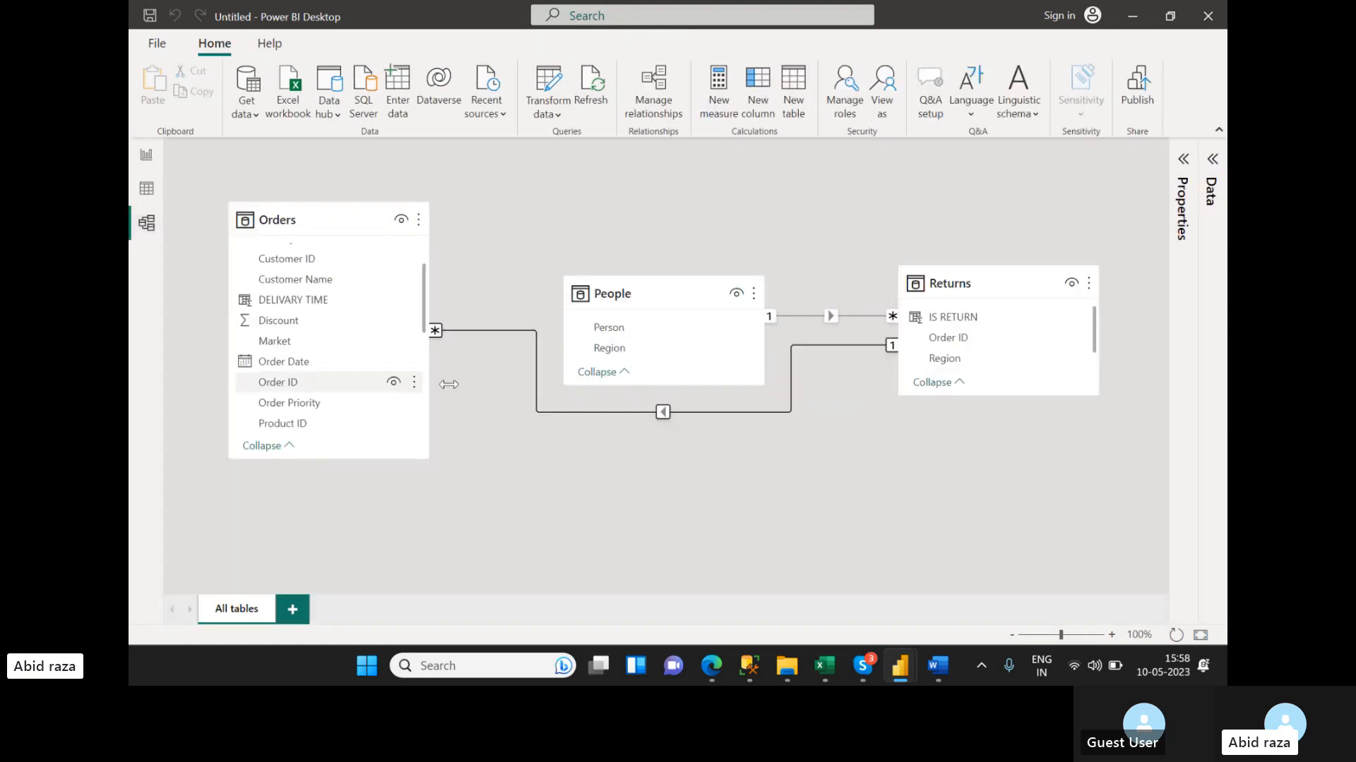
double_click(665, 414)
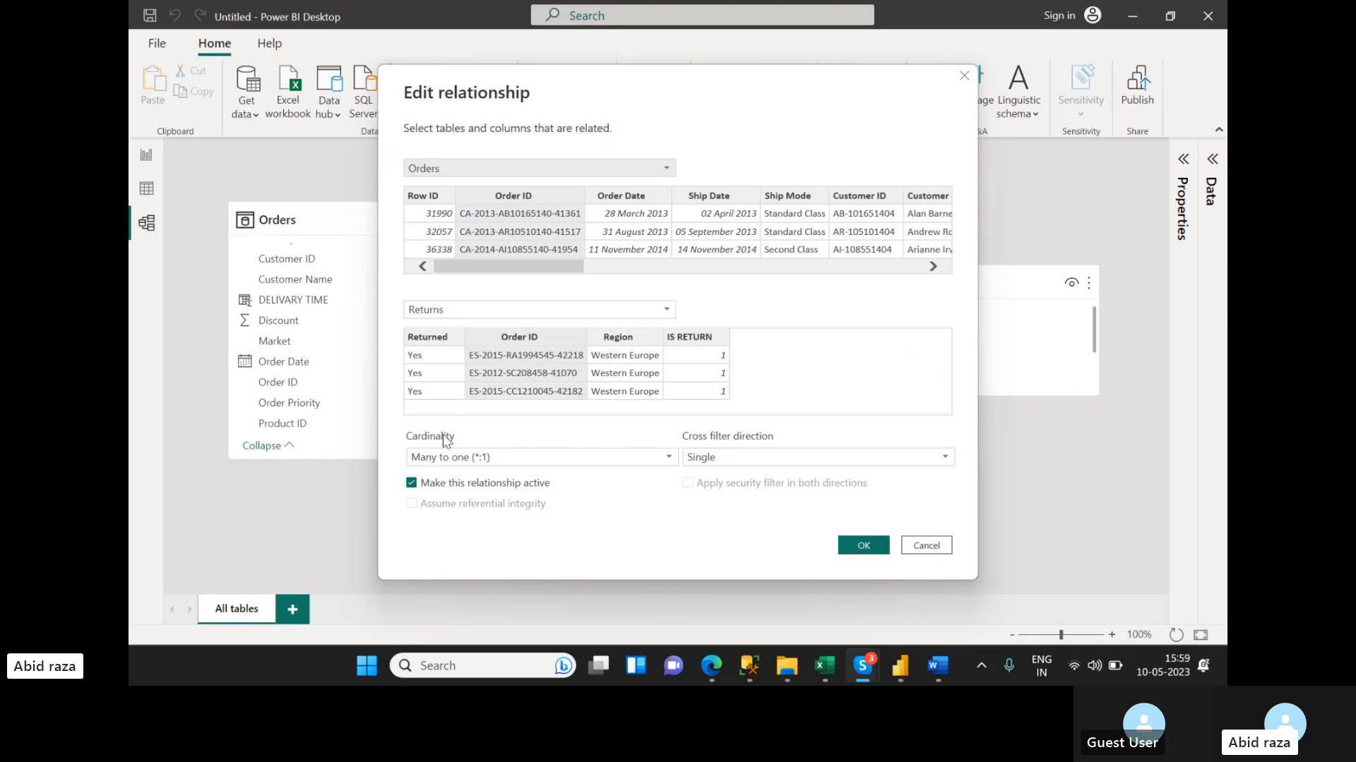
left_click(698, 459)
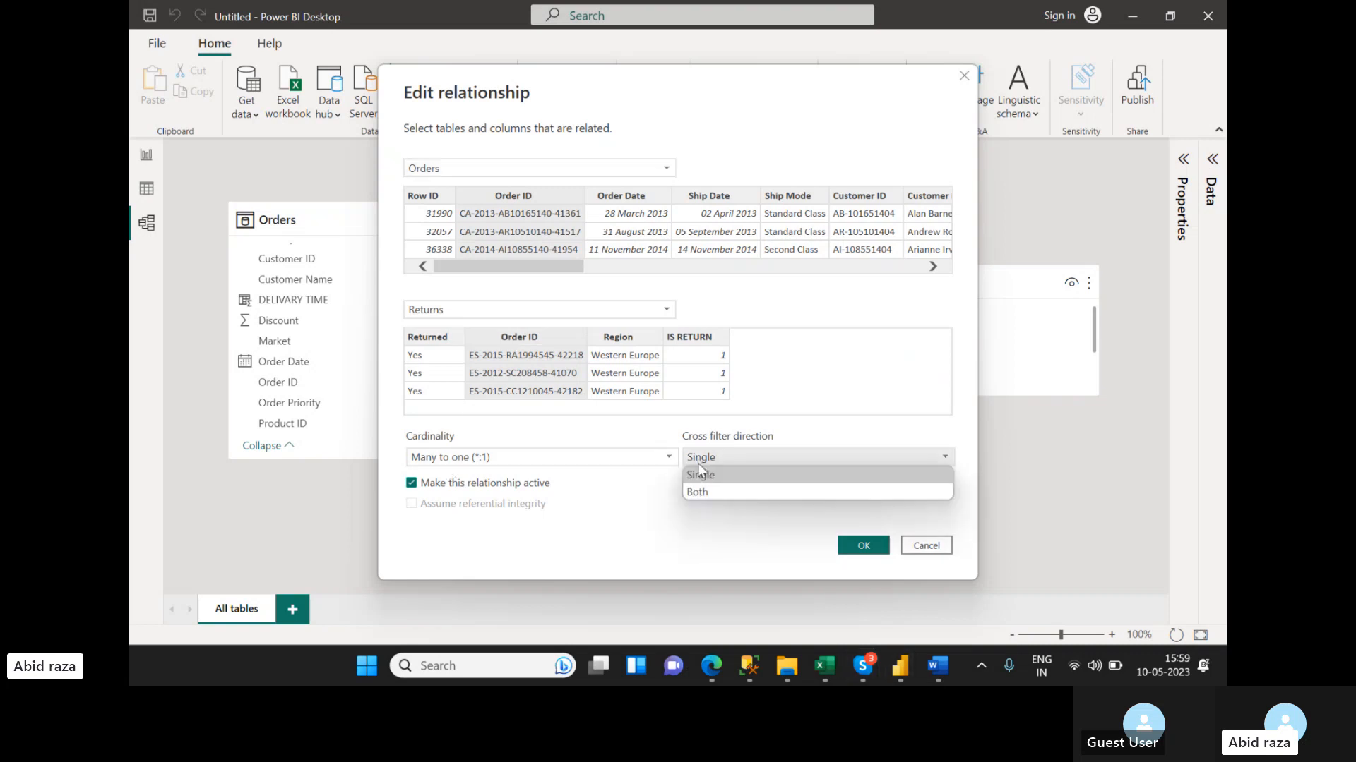
left_click(699, 493)
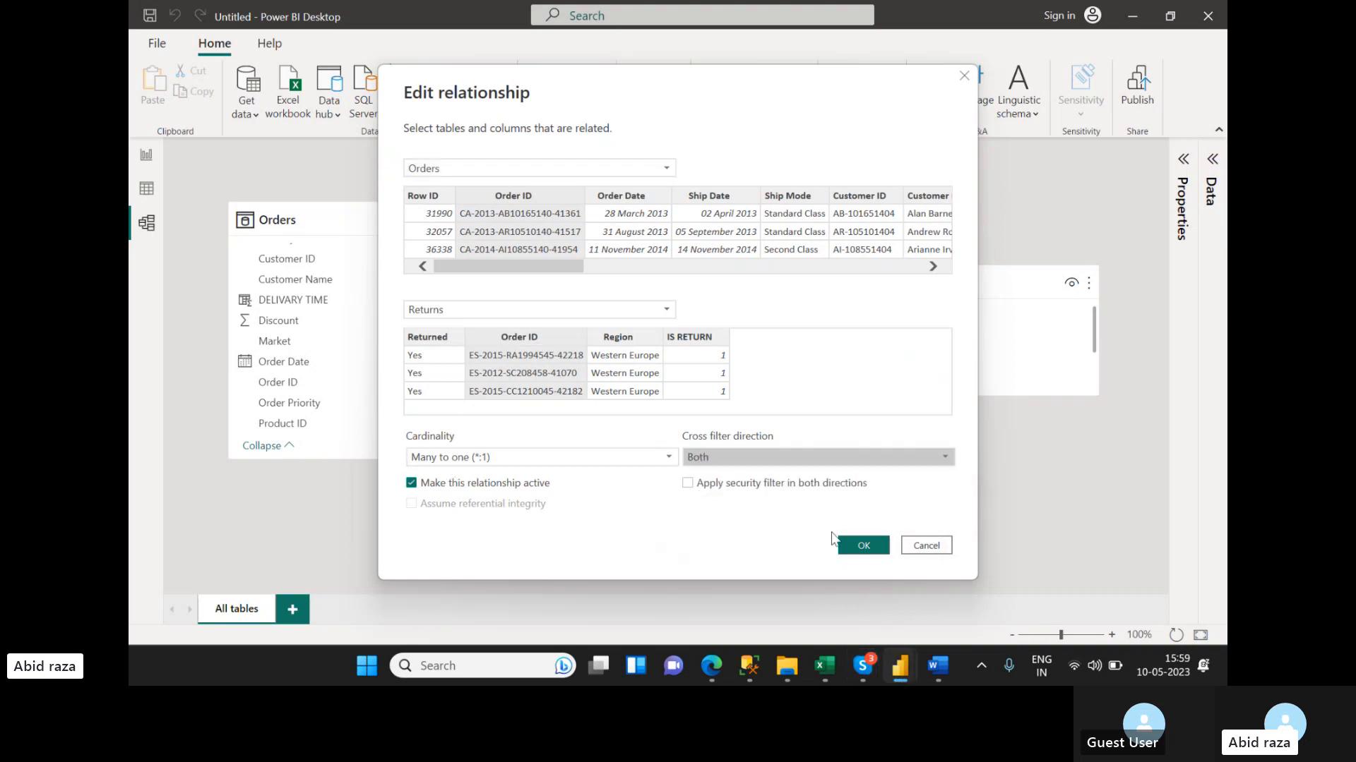
left_click(857, 546)
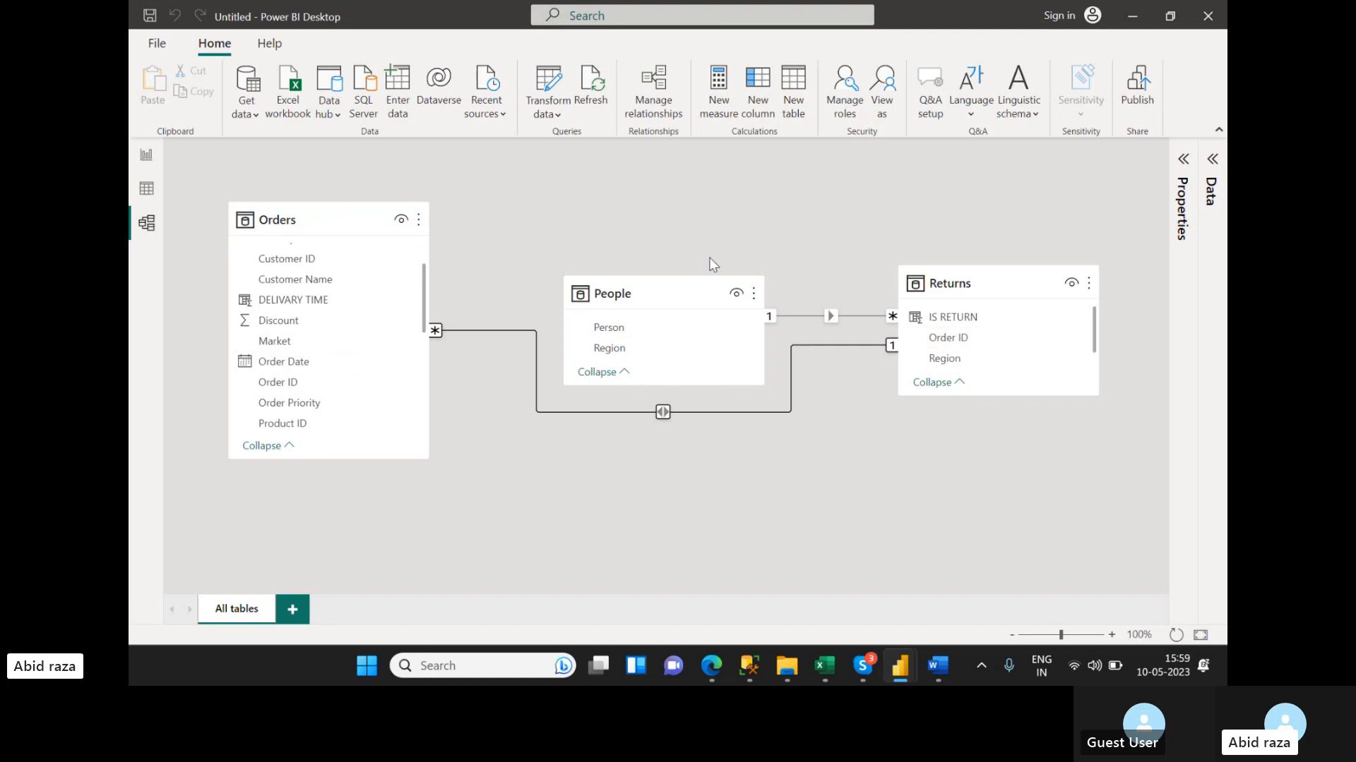
- Check the Total Returns card in the report for 2012 through 2015, and review the Orders–Returns relationship in the model
left_click(147, 156)
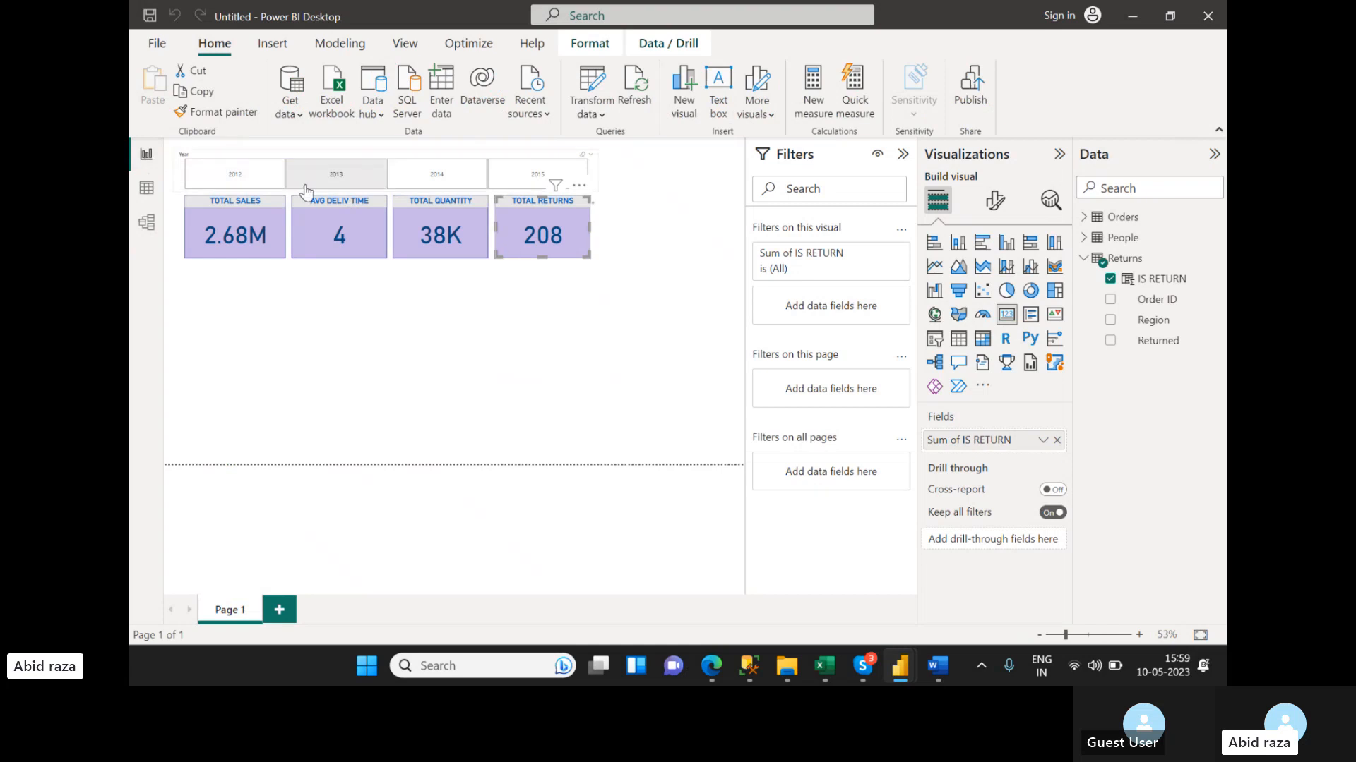
left_click(235, 174)
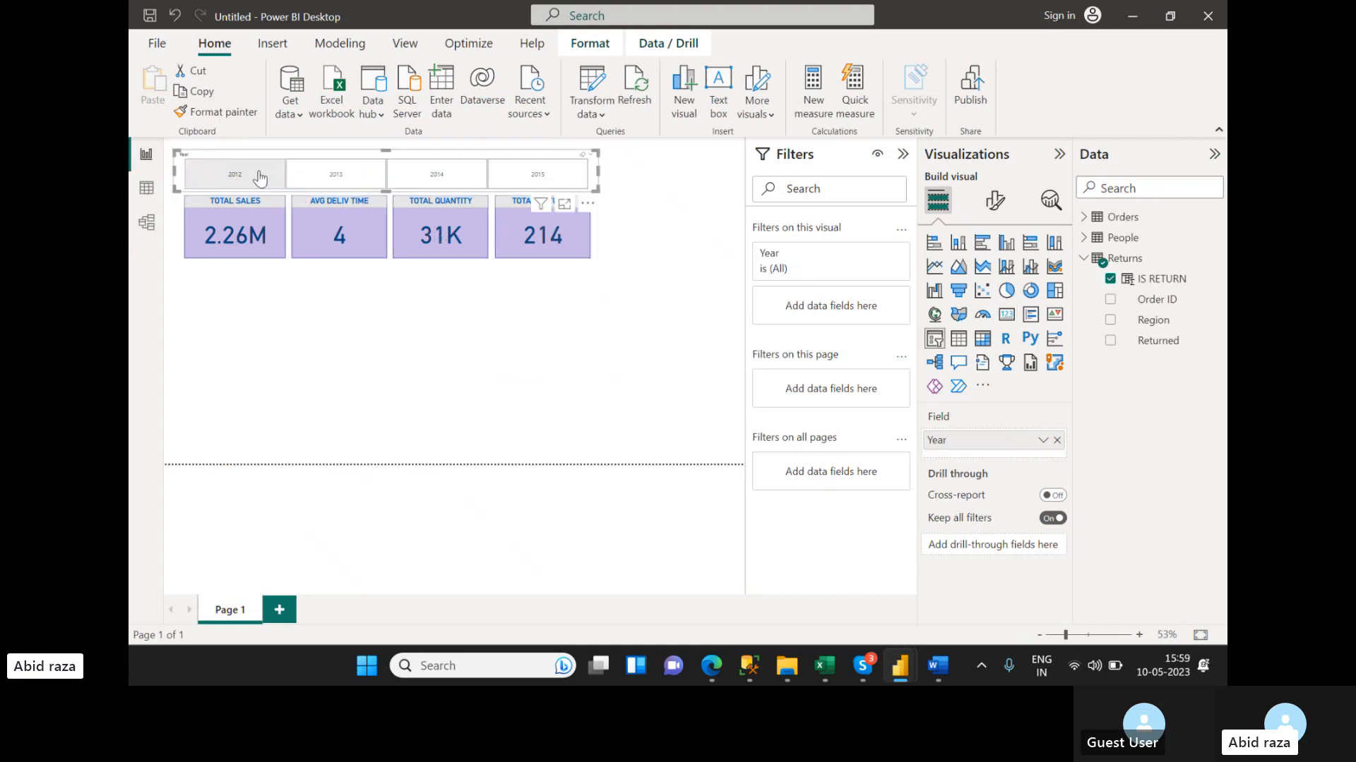
left_click(339, 176)
left_click(469, 180)
left_click(492, 180)
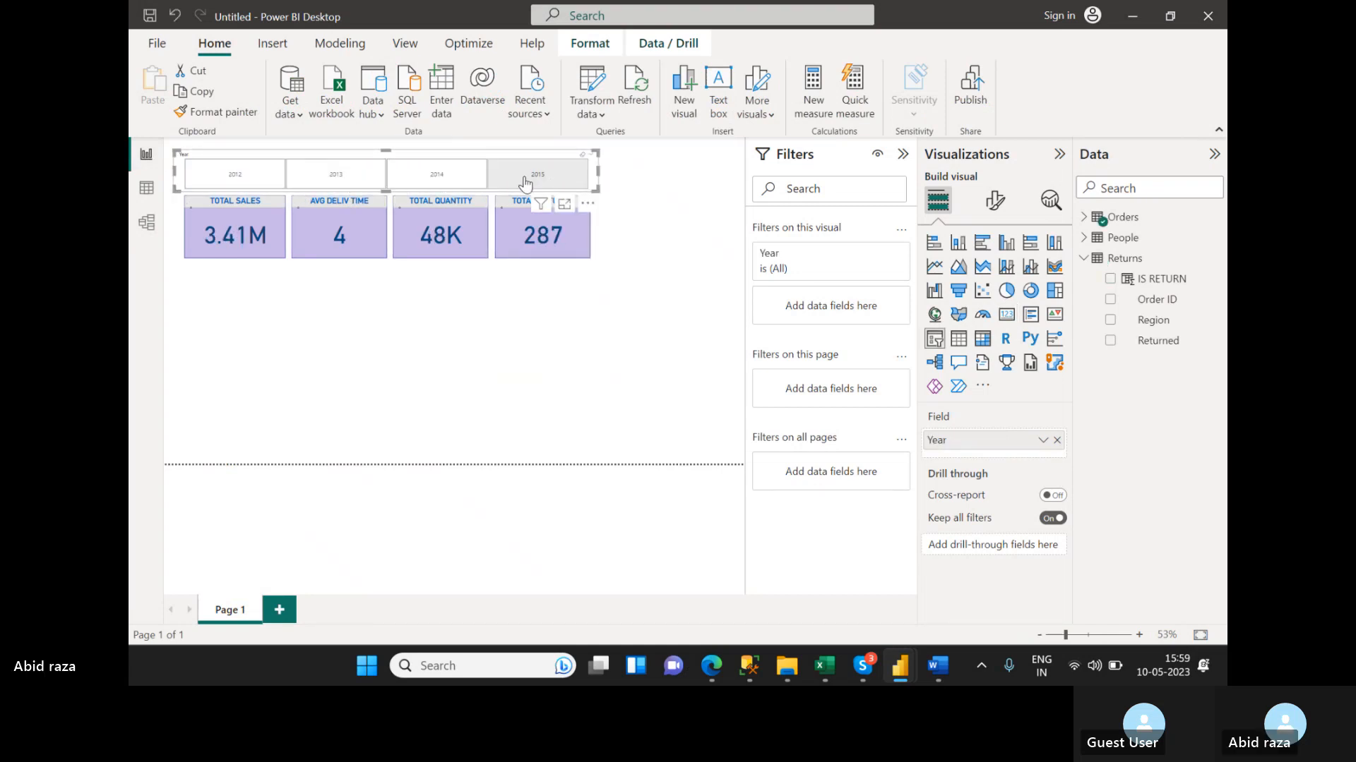
left_click(640, 268)
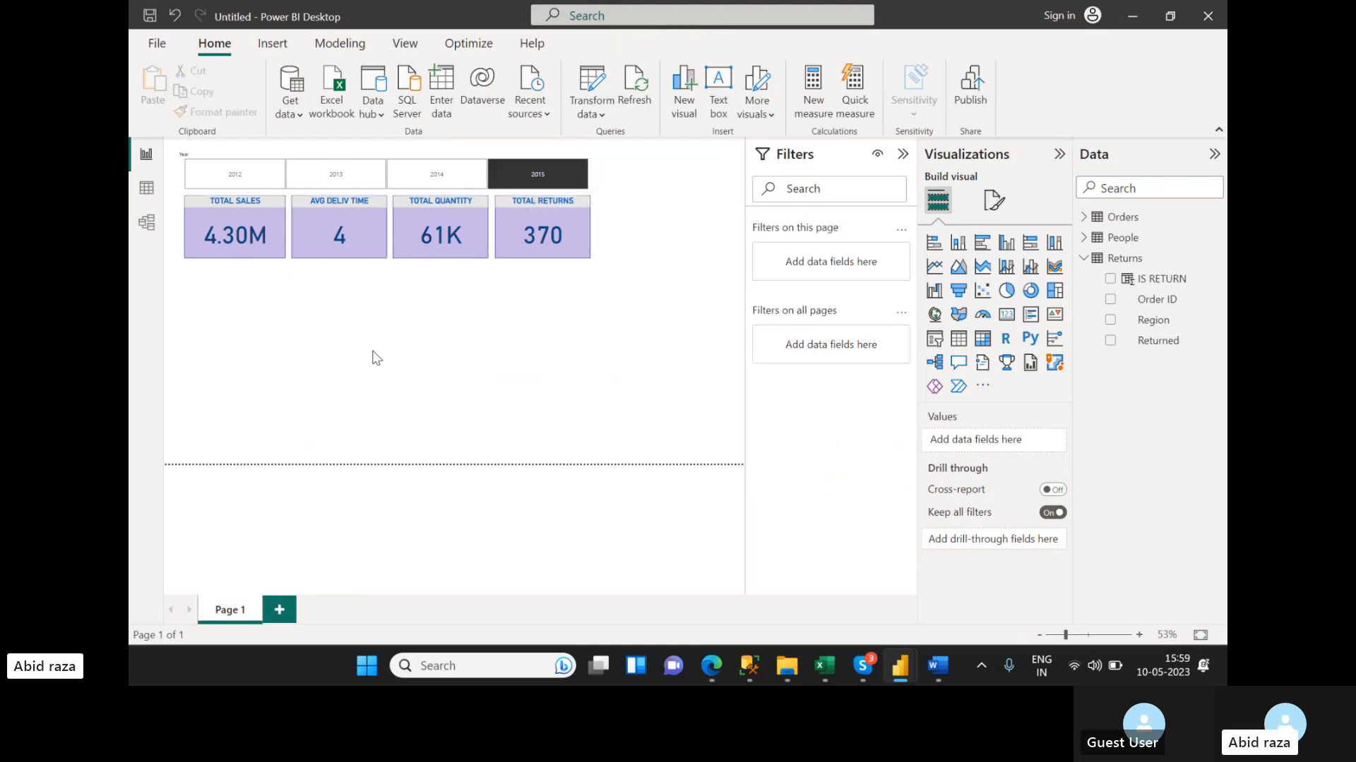
left_click(147, 223)
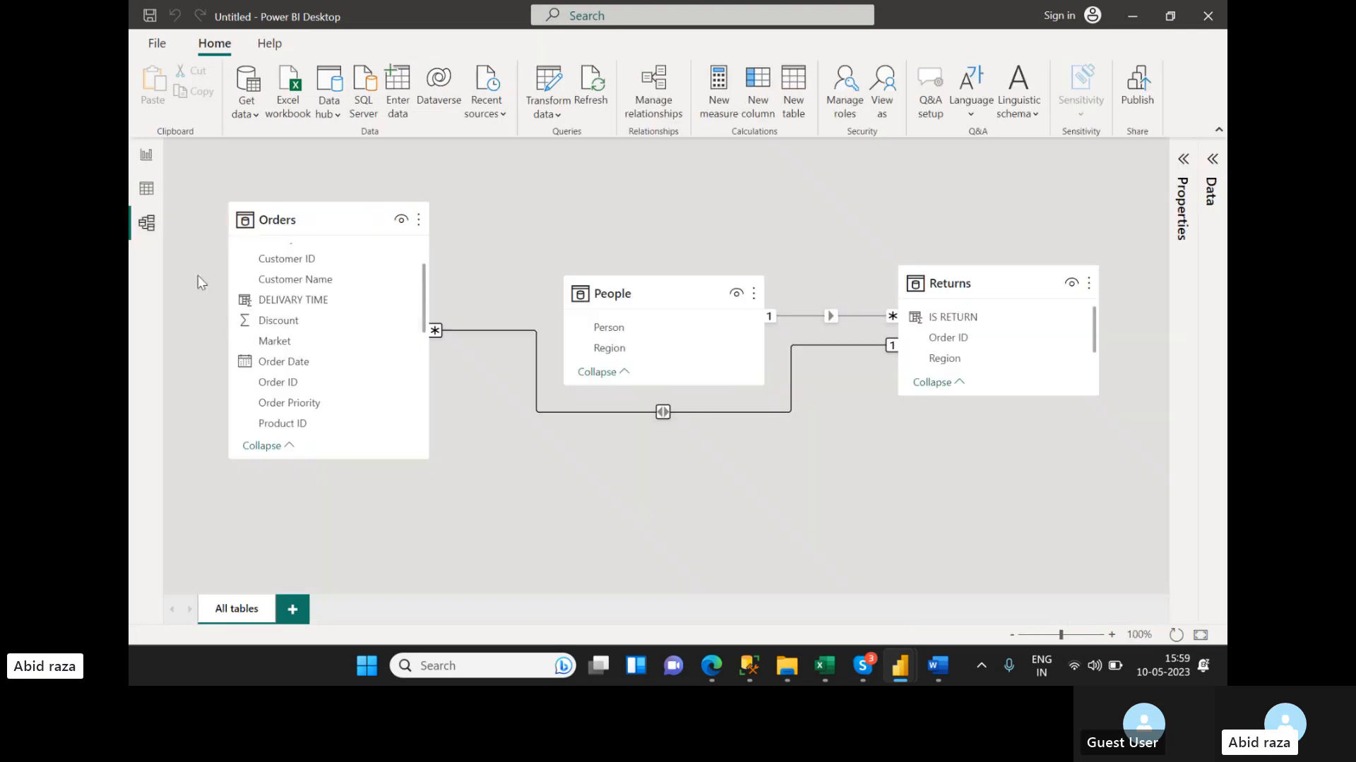
left_click(134, 159)
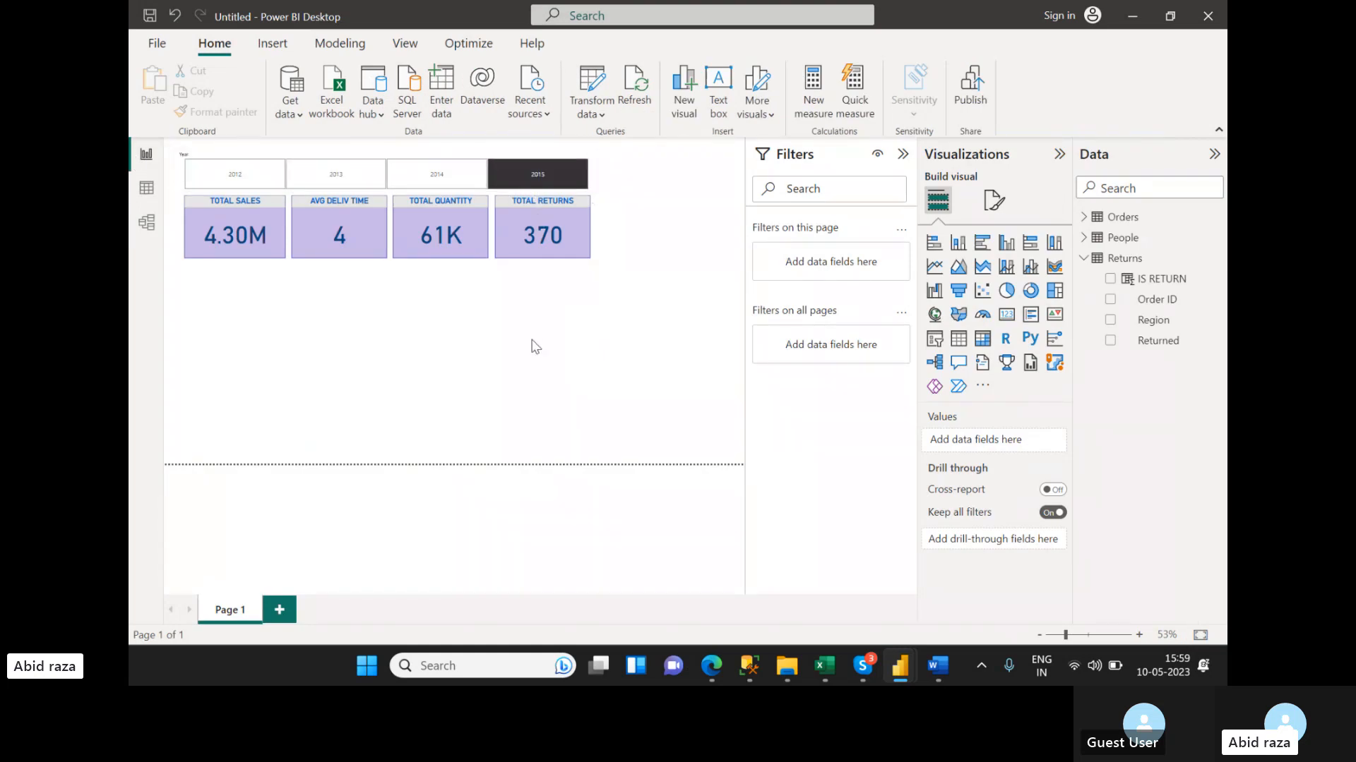
- Switch to the Requirement document in Word and highlight question 4, Total number of returns, in green
left_click(929, 665)
scroll(681, 385, "up", 2)
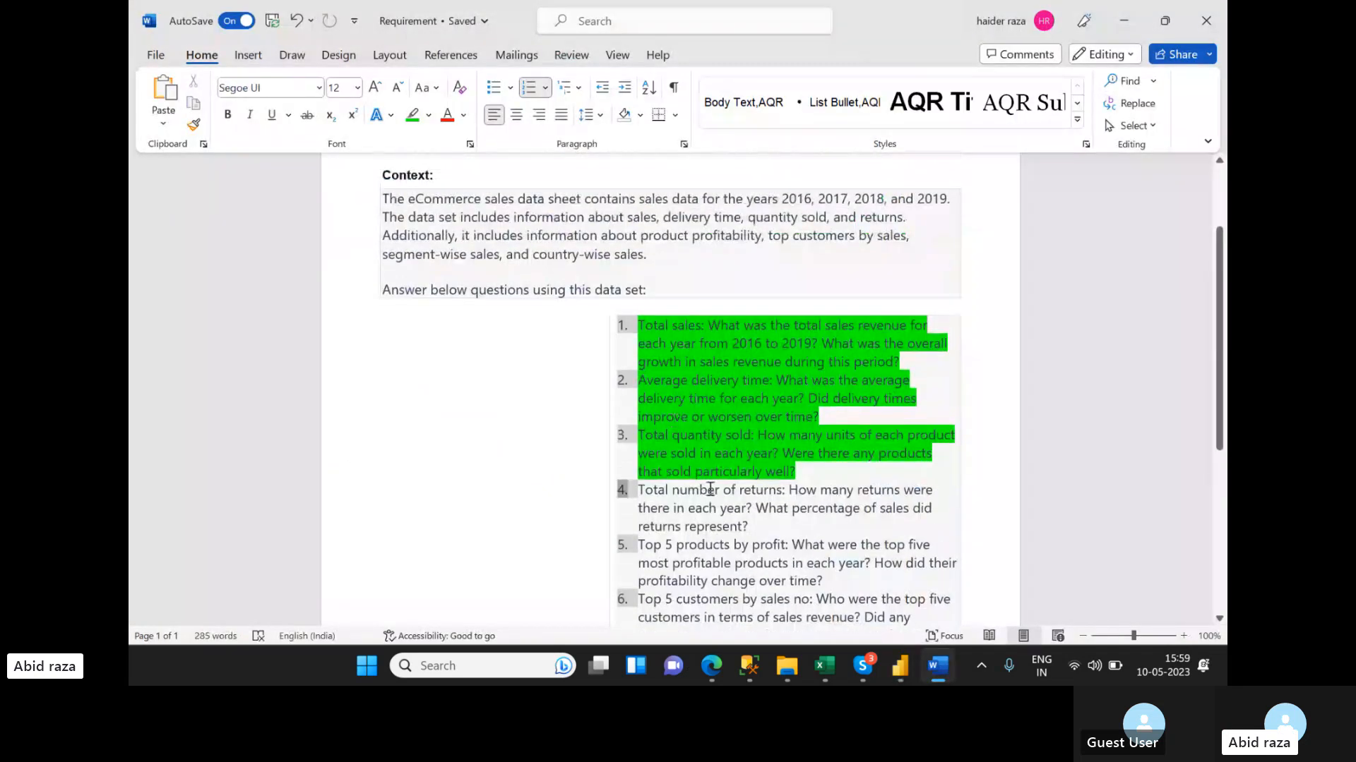
left_click_drag(754, 529, 639, 490)
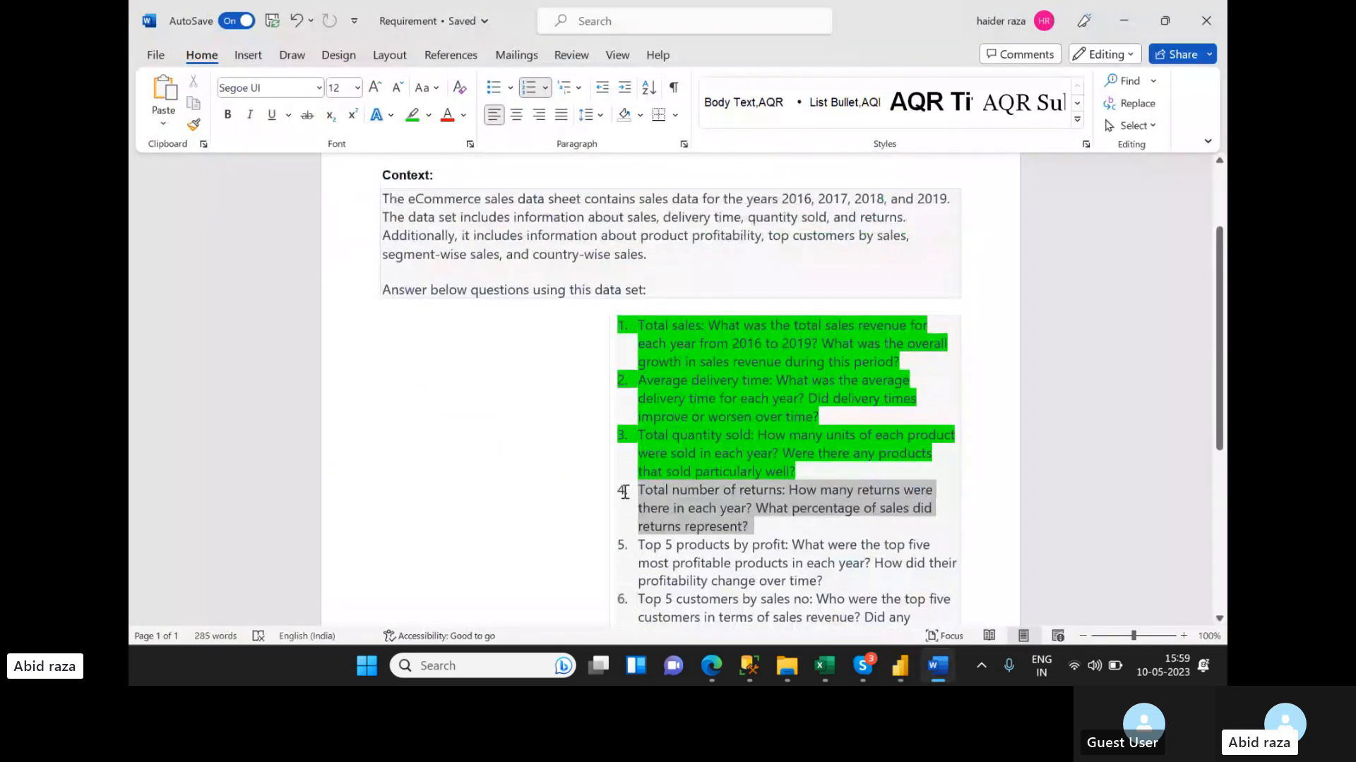
right_click(671, 494)
left_click(744, 542)
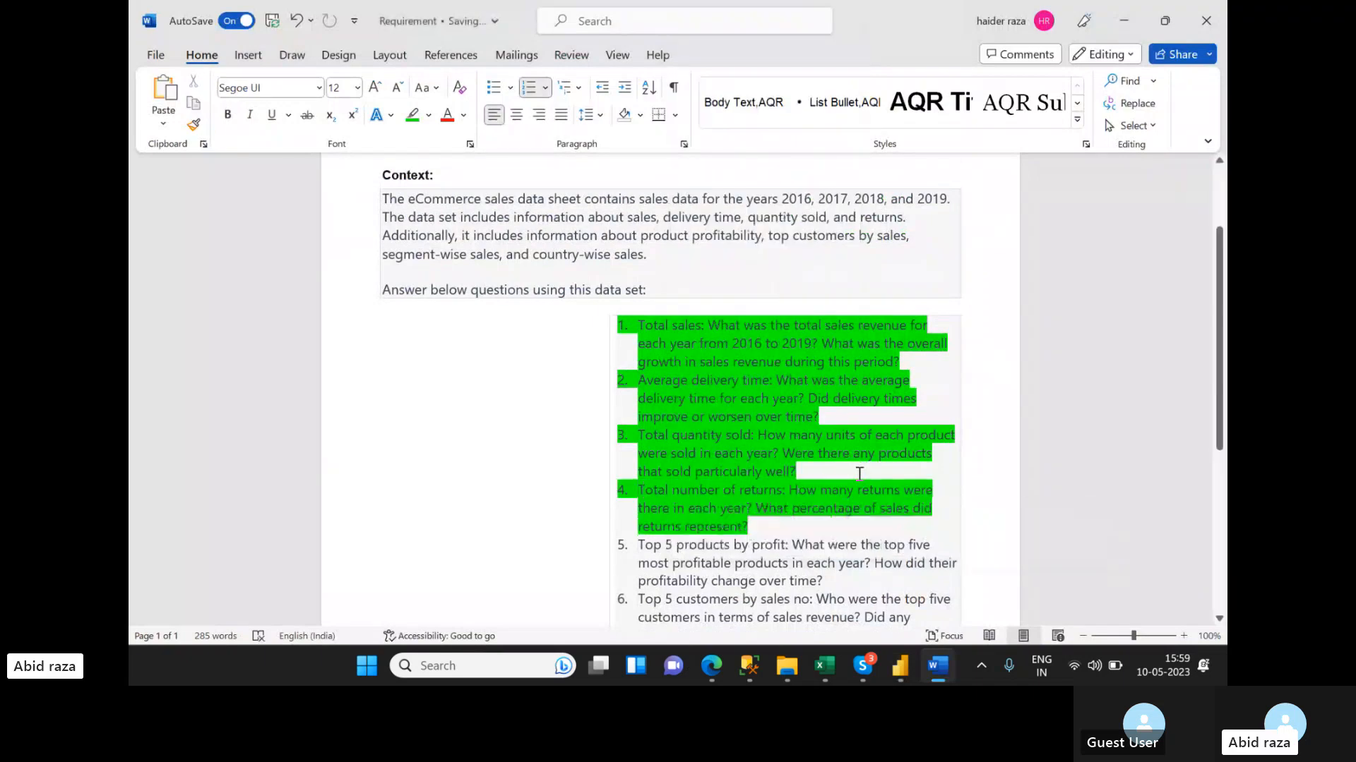
- Review the remaining requirement questions, starting from question 5, Top 5 products by profit
scroll(776, 416, "up", 2)
scroll(725, 441, "down", 3)
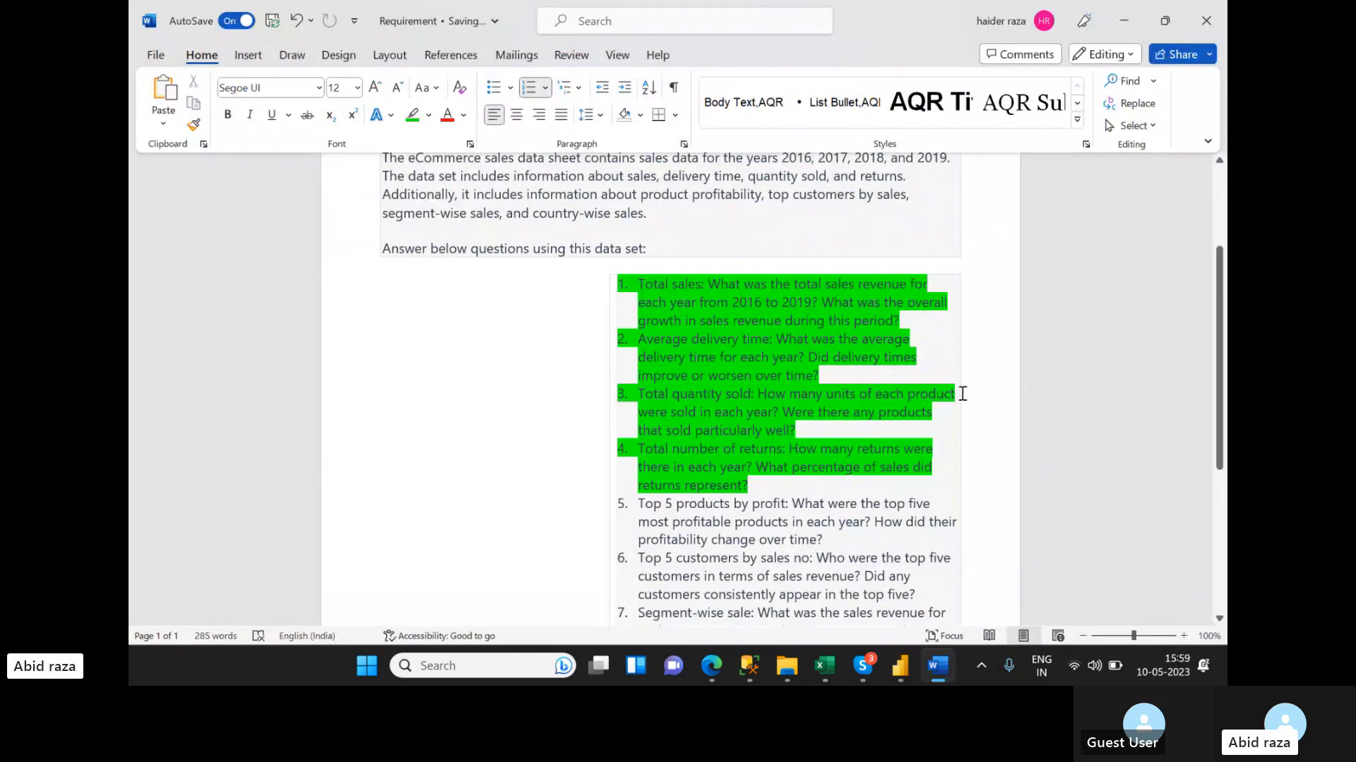
double_click(598, 394)
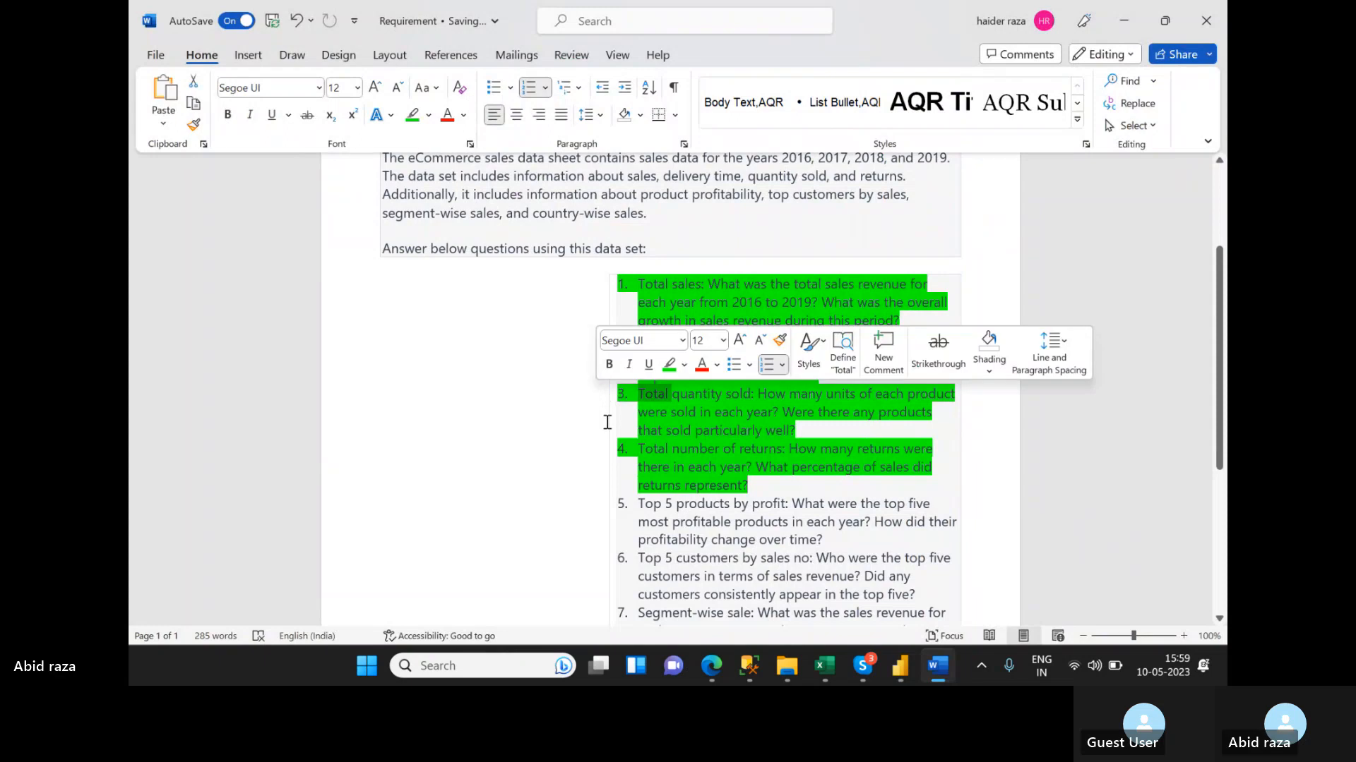
left_click_drag(610, 427, 375, 417)
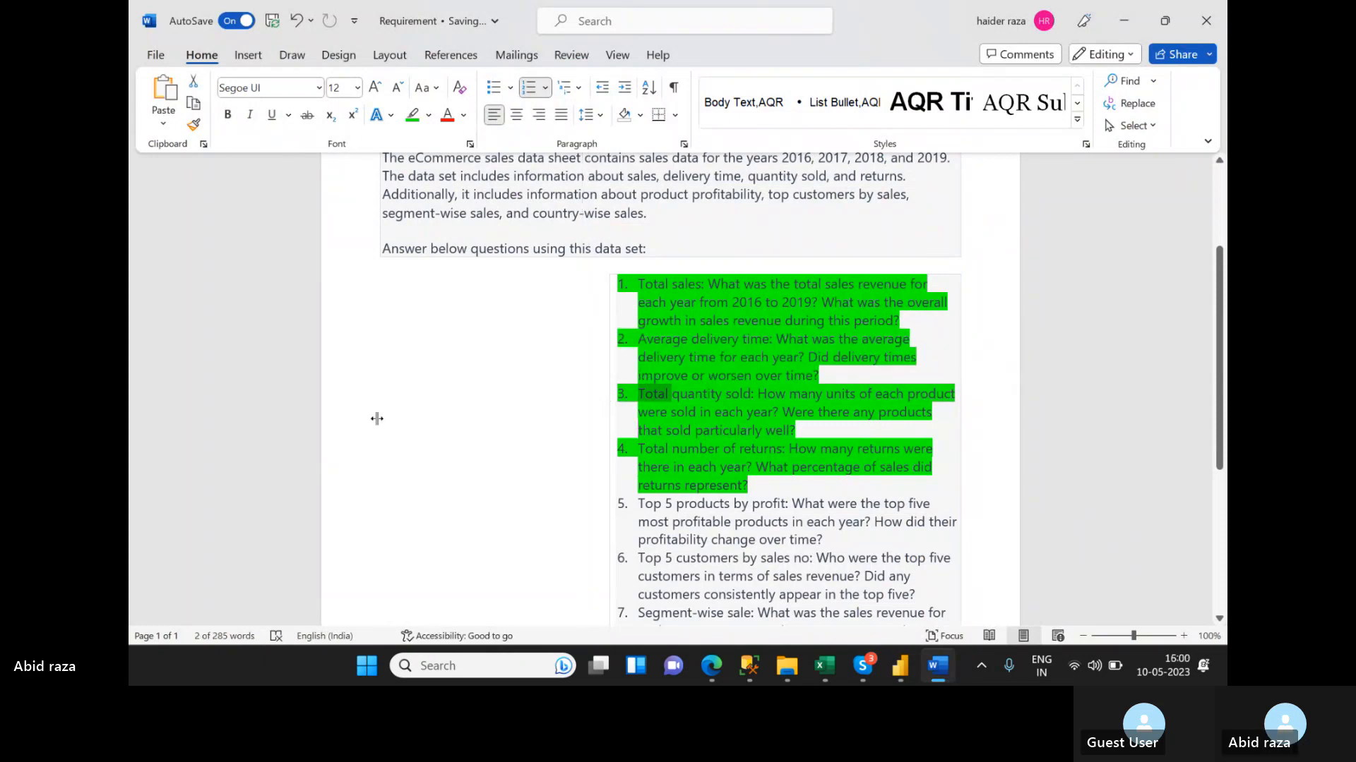
left_click(624, 415)
scroll(833, 403, "down", 3)
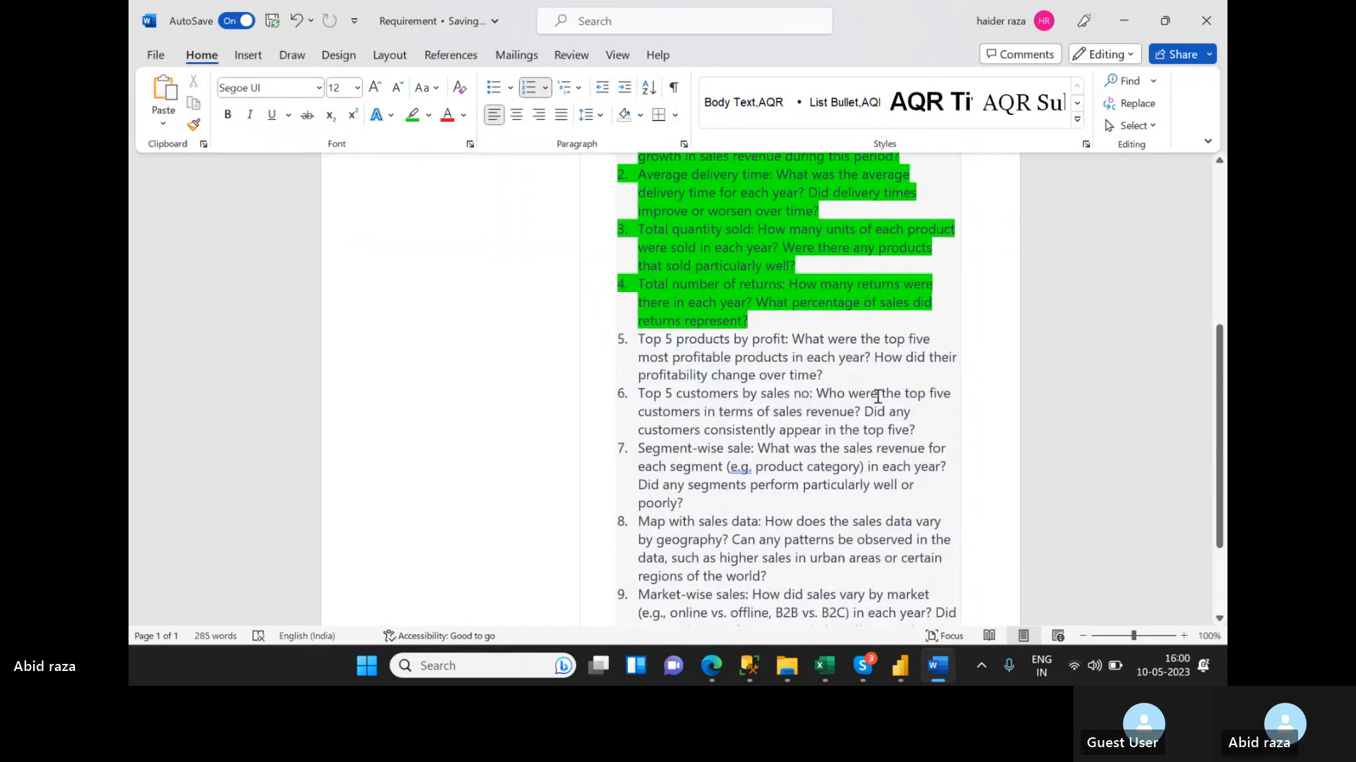
scroll(811, 384, "up", 3)
scroll(649, 344, "down", 3)
- Switch back to the Untitled report in Power BI Desktop and add an empty 100% stacked bar chart to the page
mouse_move(893, 679)
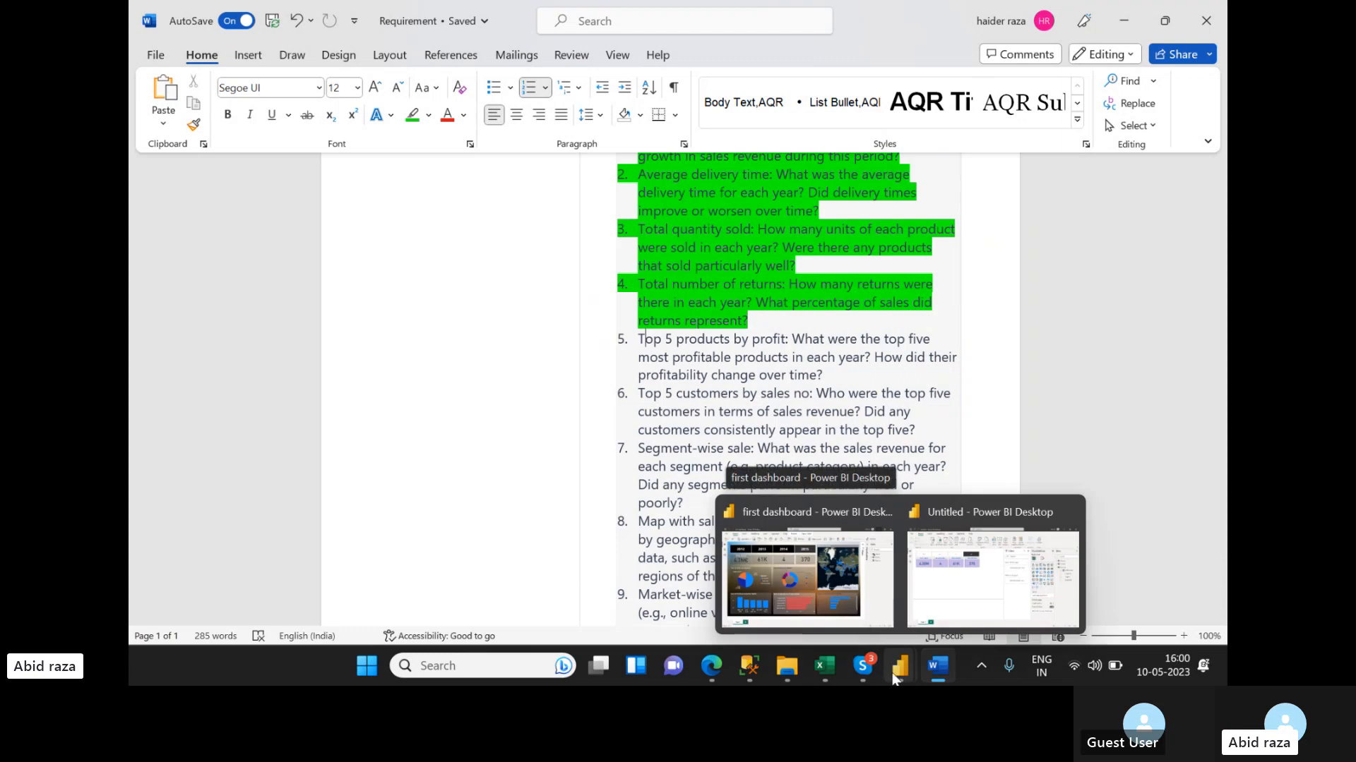
left_click(992, 568)
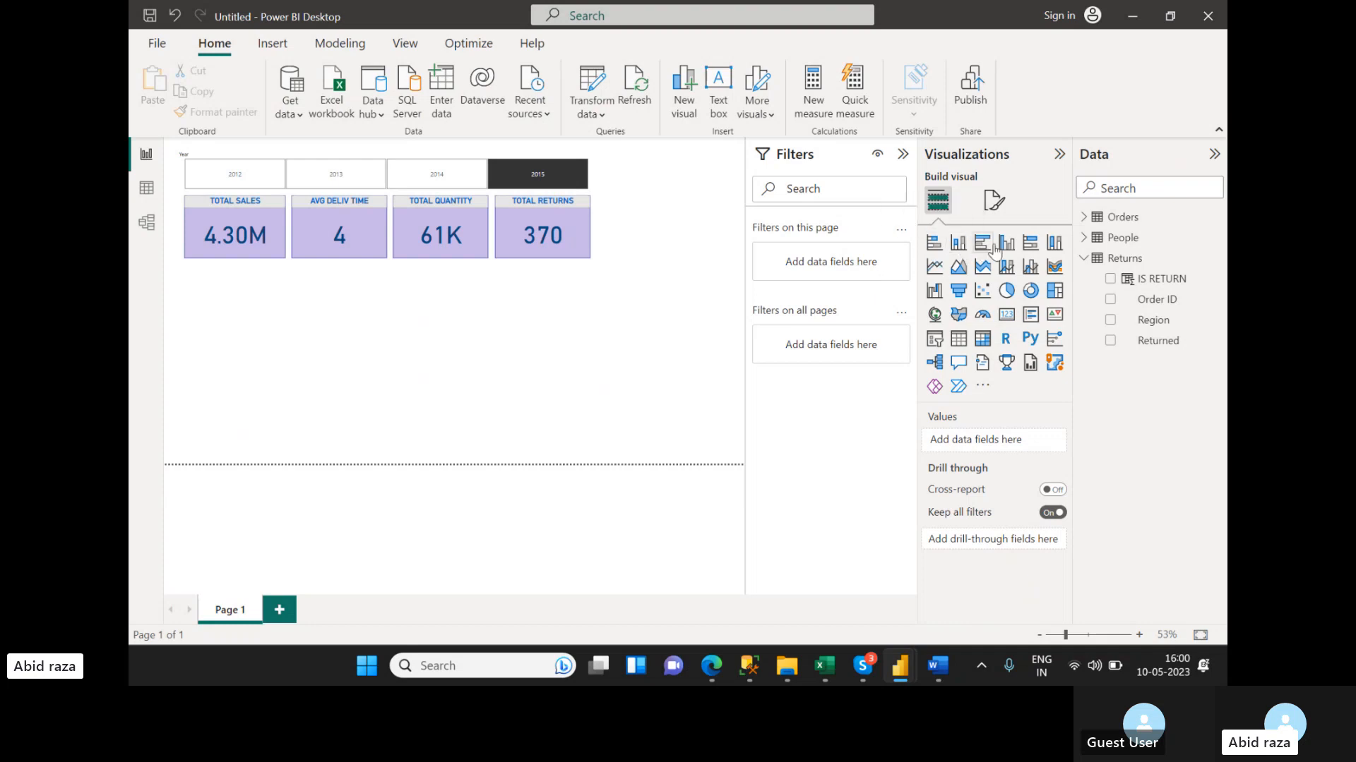
left_click(1030, 246)
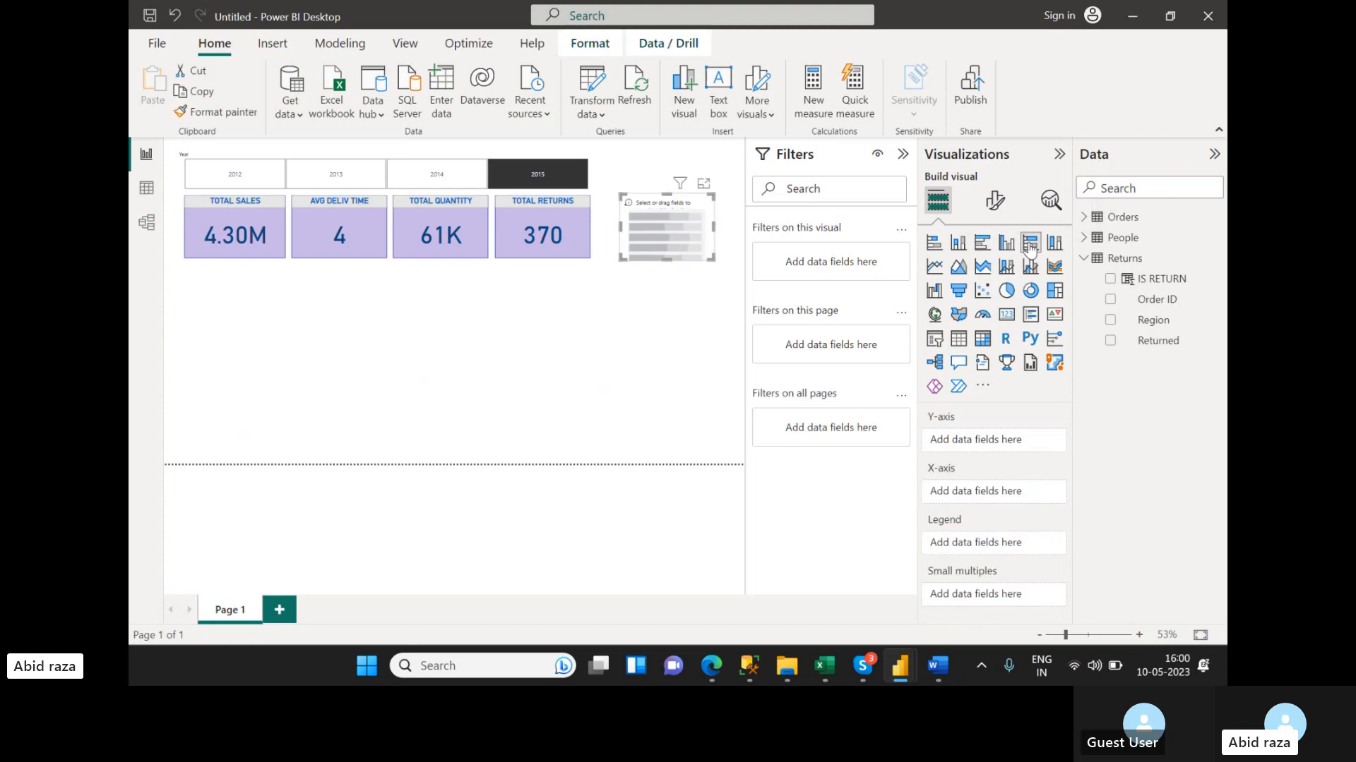
- Place the empty bar chart below the cards, plot Product Name on the Y-axis and Profit on the X-axis, and widen it
left_click_drag(676, 252, 350, 383)
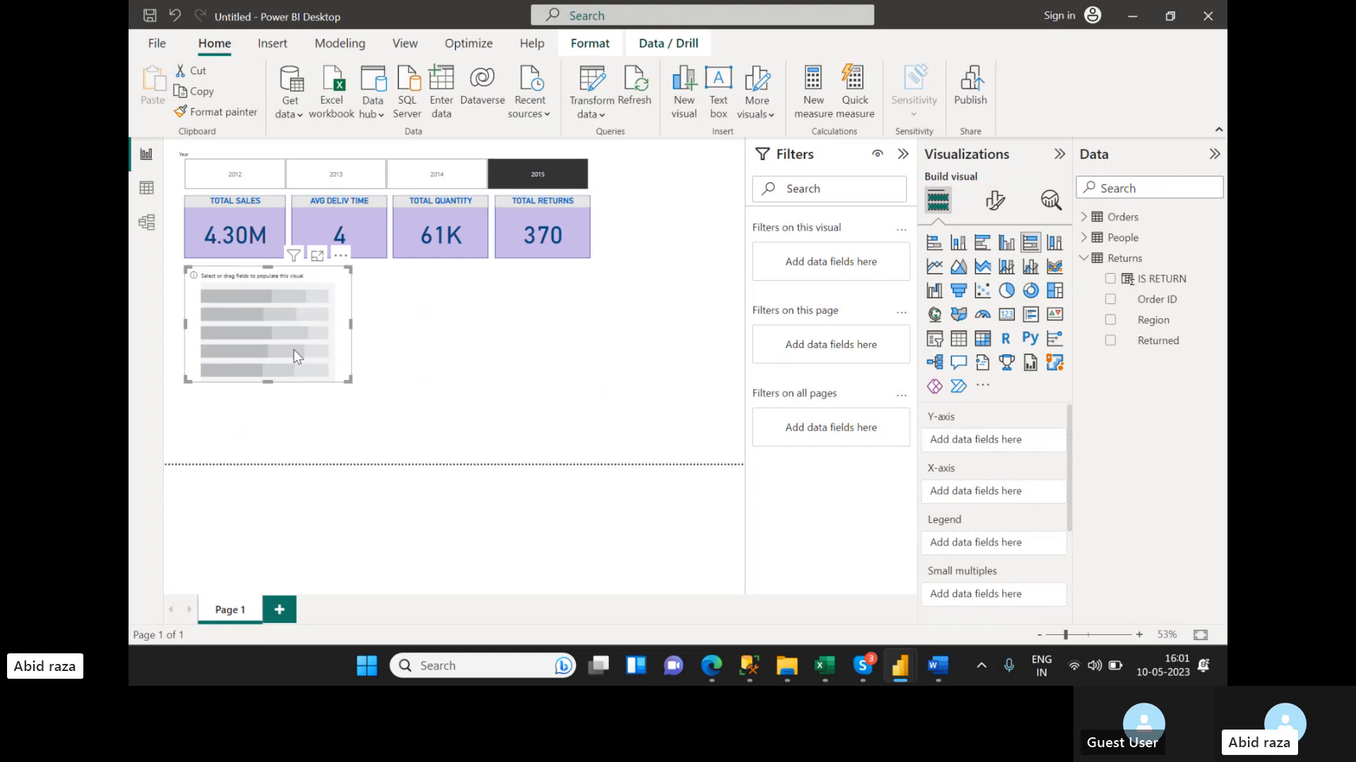
left_click(1083, 218)
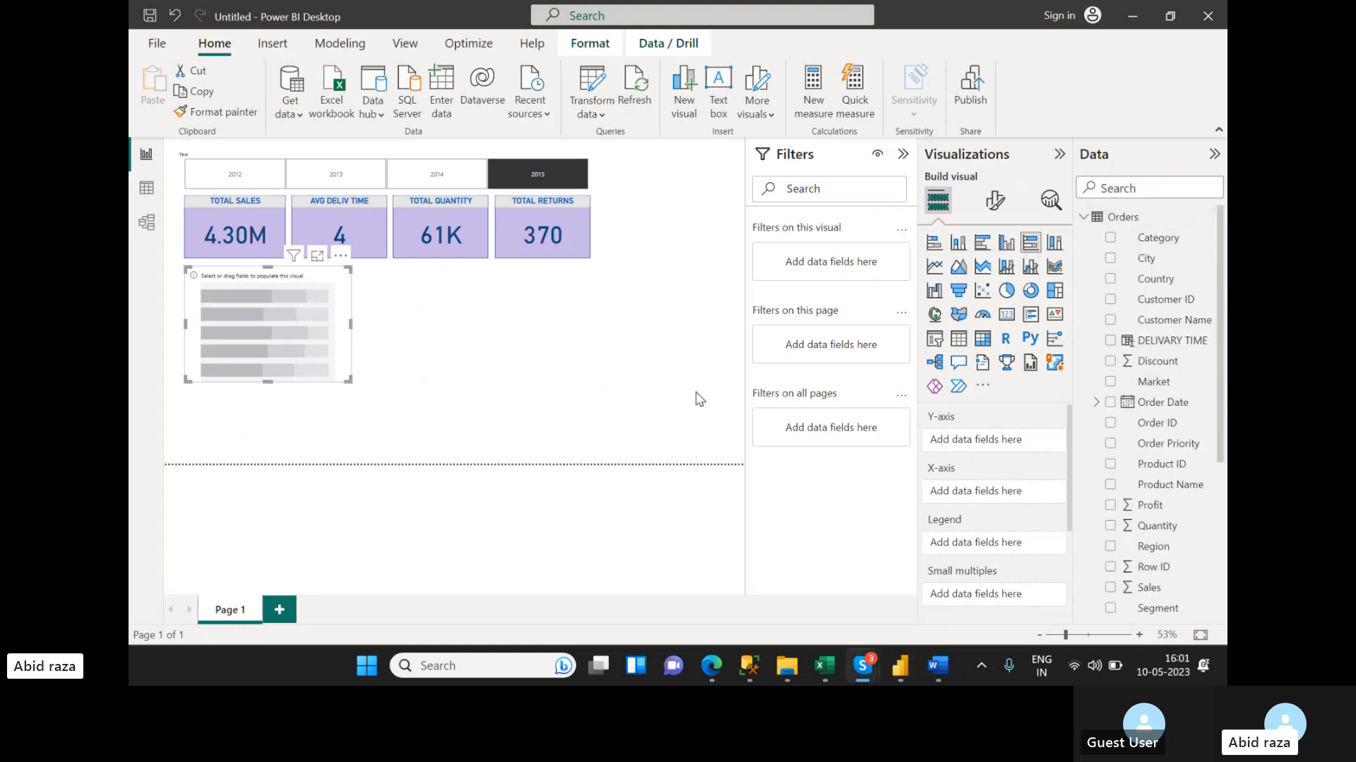
scroll(1143, 423, "down", 2)
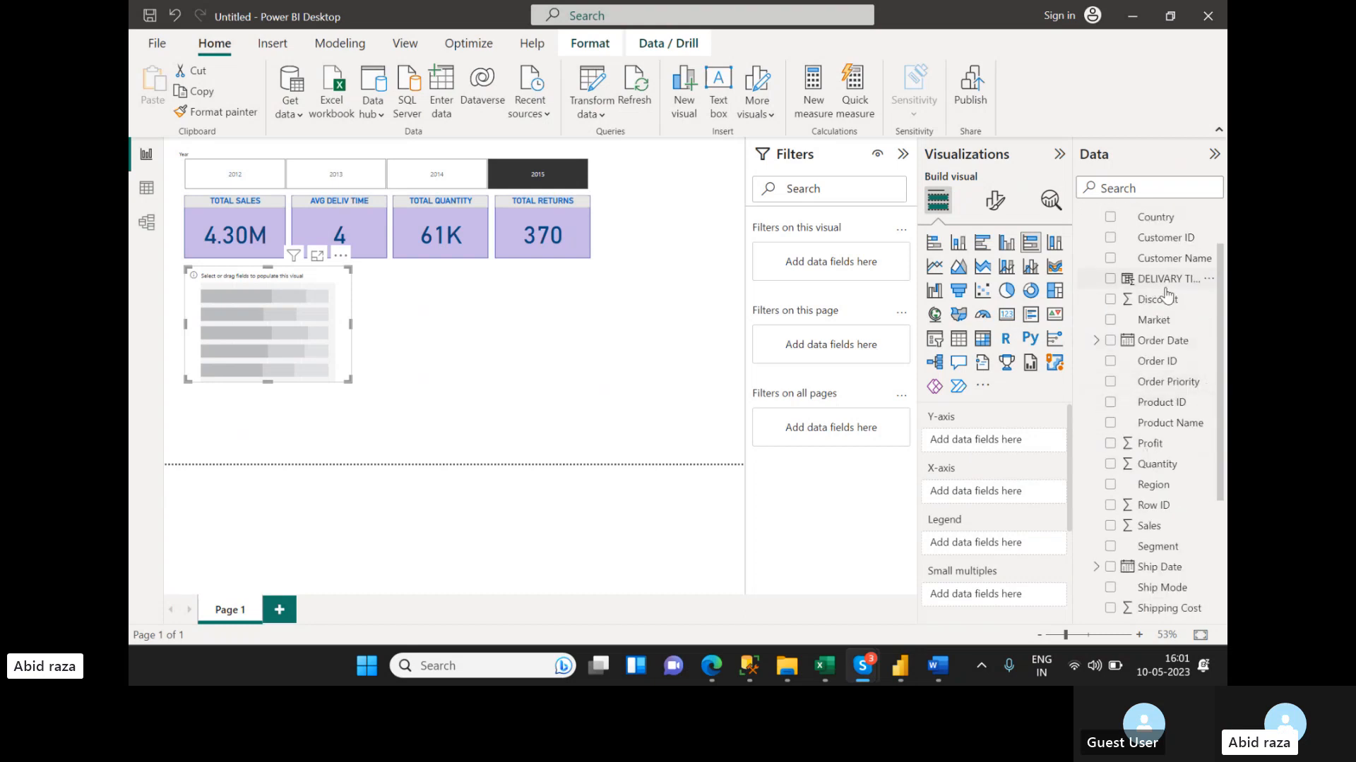
left_click_drag(1154, 429, 1001, 447)
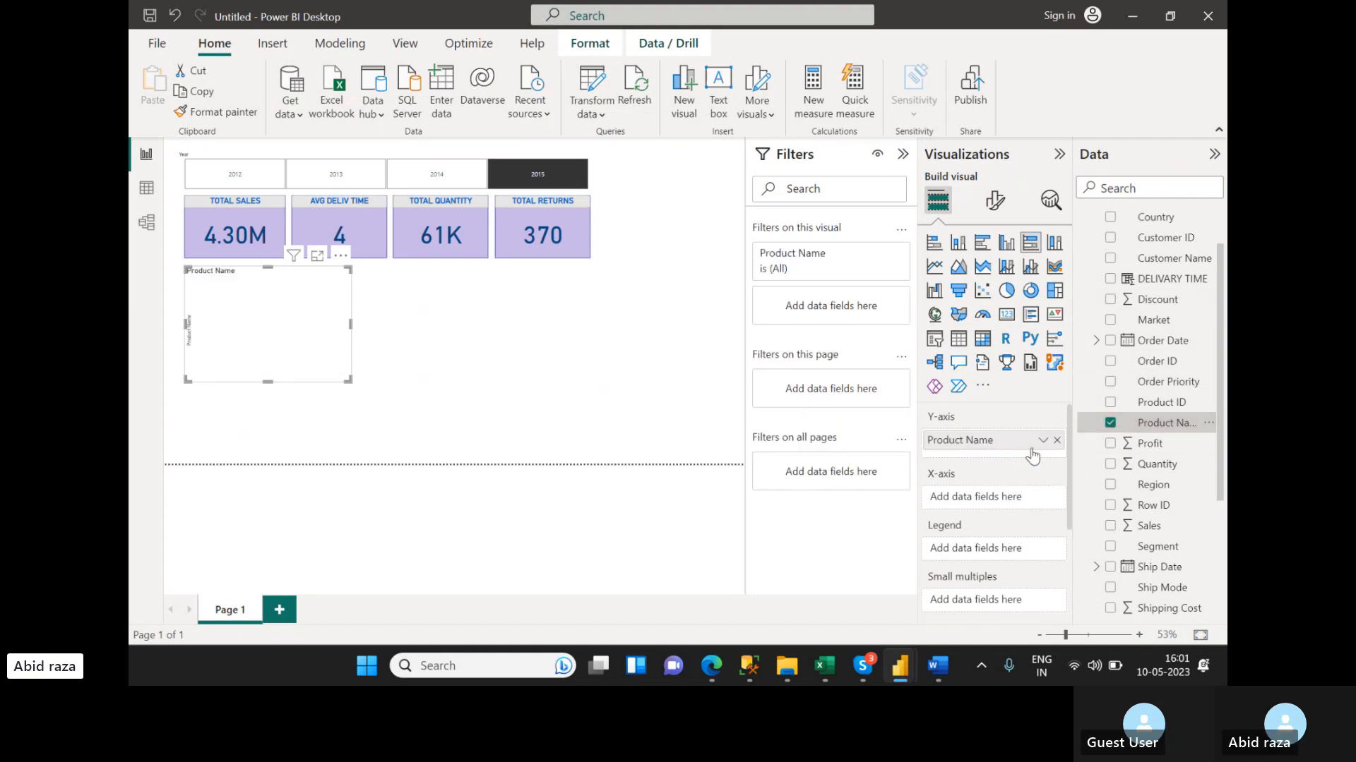
left_click_drag(1166, 453, 1008, 510)
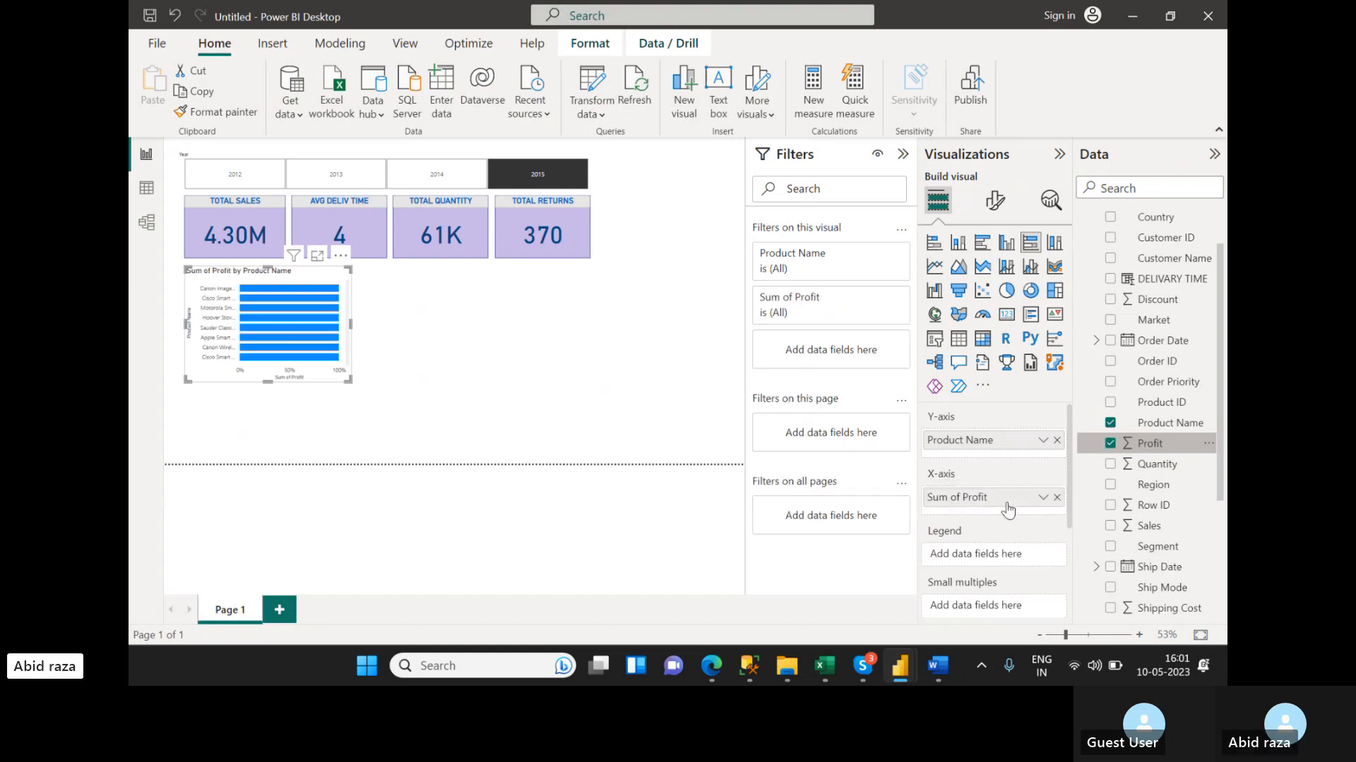
left_click_drag(346, 382, 390, 385)
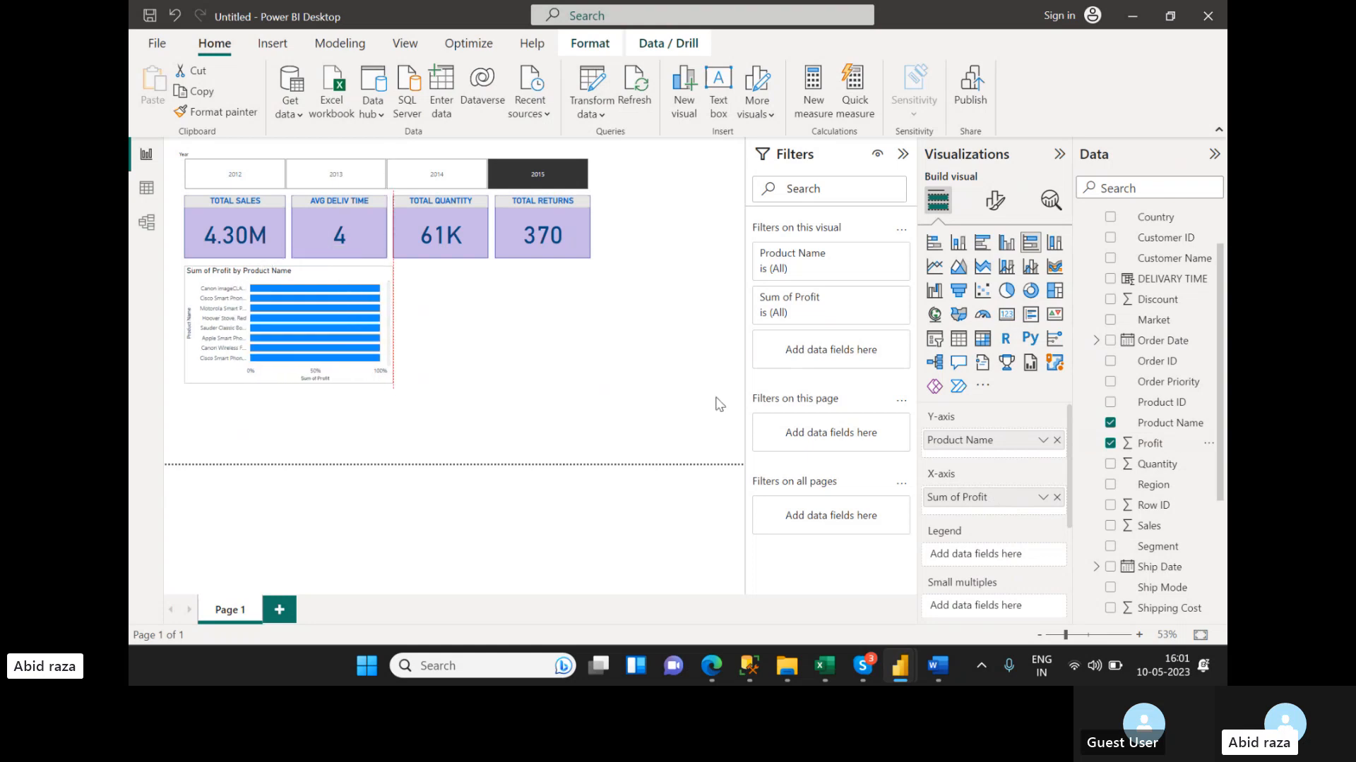
- Try swapping the chart's fields, with Profit on the Y-axis and Product Name on the X-axis
left_click(1056, 439)
left_click_drag(1008, 494, 1038, 435)
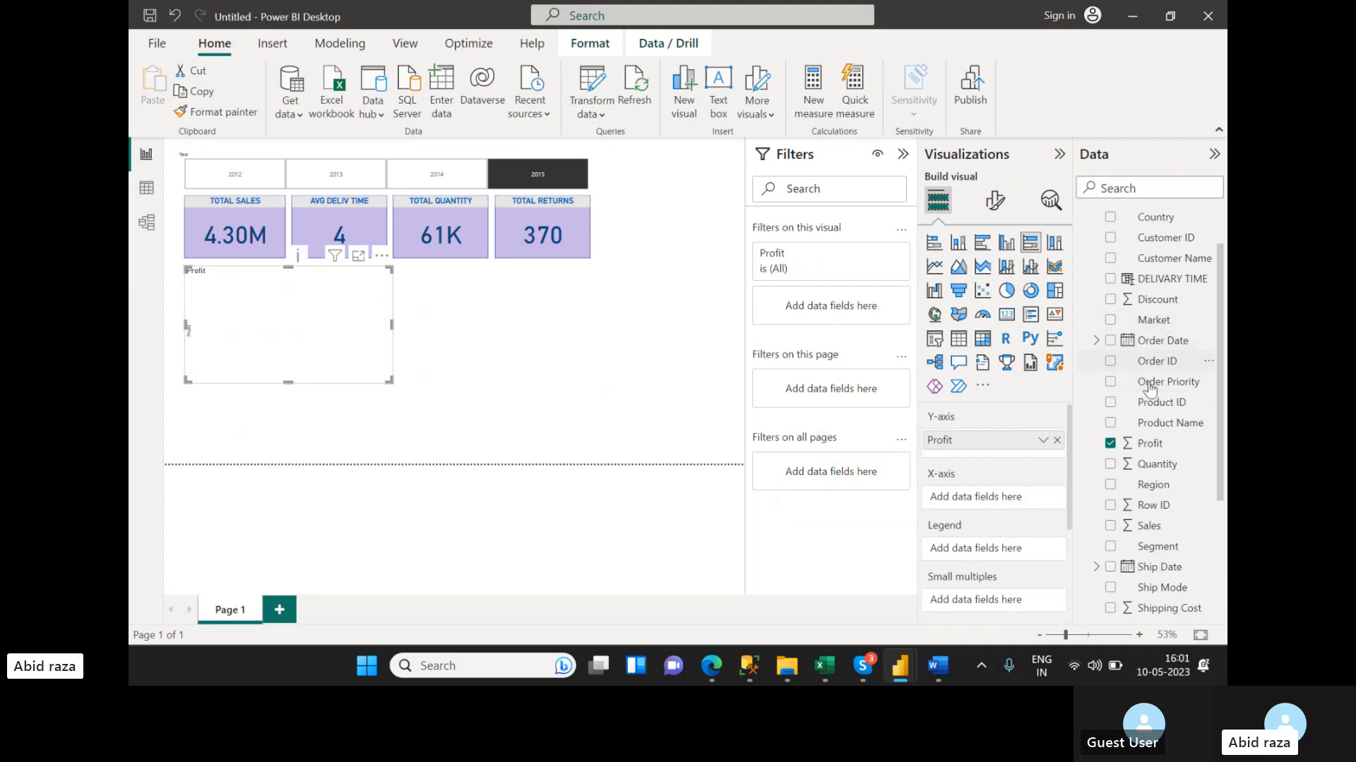
left_click_drag(1144, 422, 999, 498)
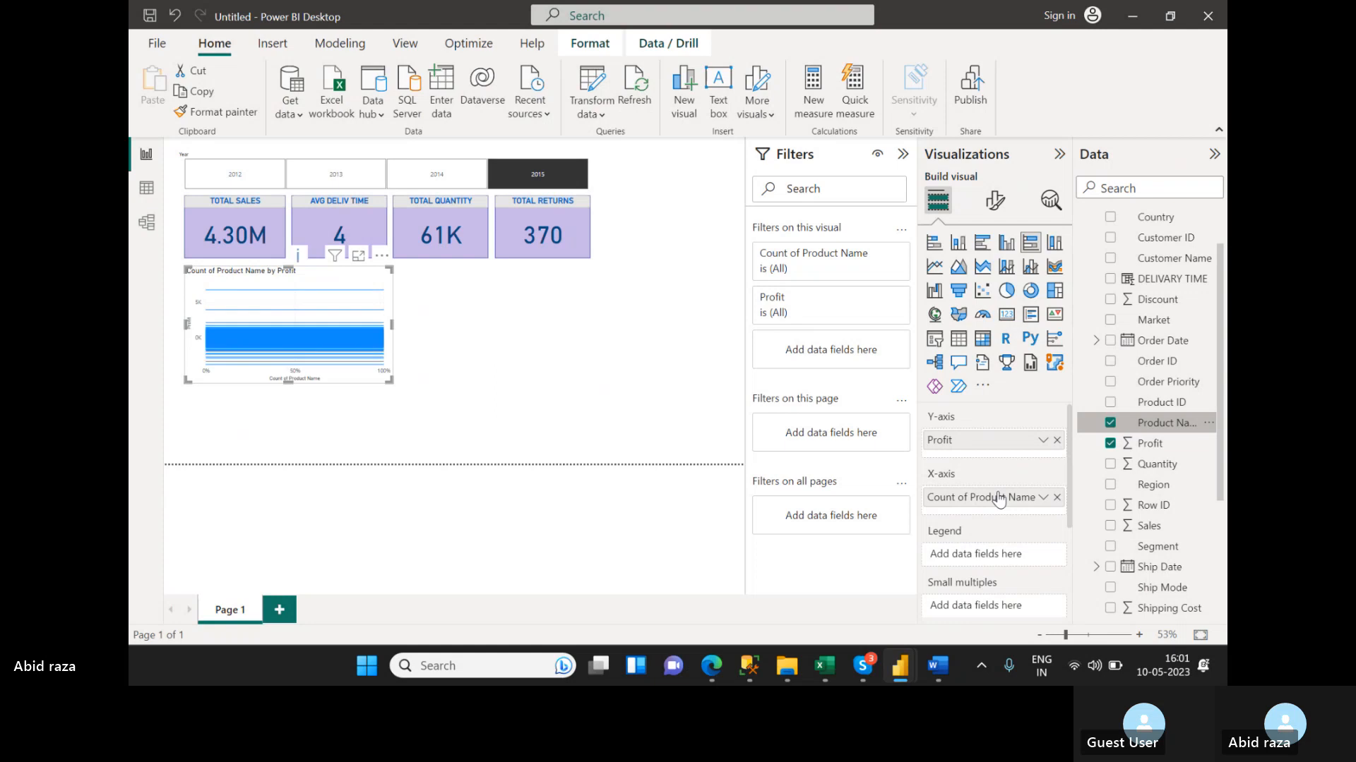
- Change the visual to a clustered bar chart and rebuild it with Product Name on the Y-axis and Profit on the X-axis
left_click(981, 243)
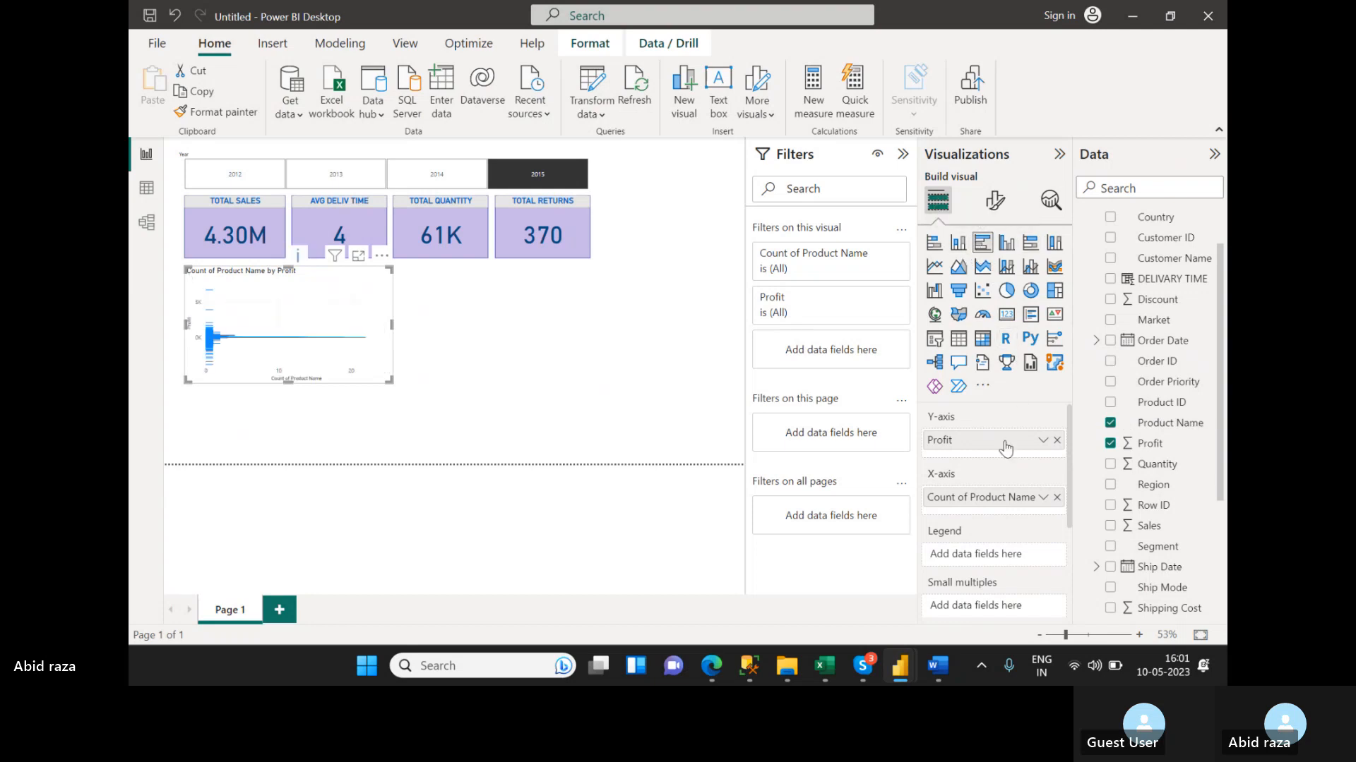
left_click(1056, 497)
left_click(1057, 440)
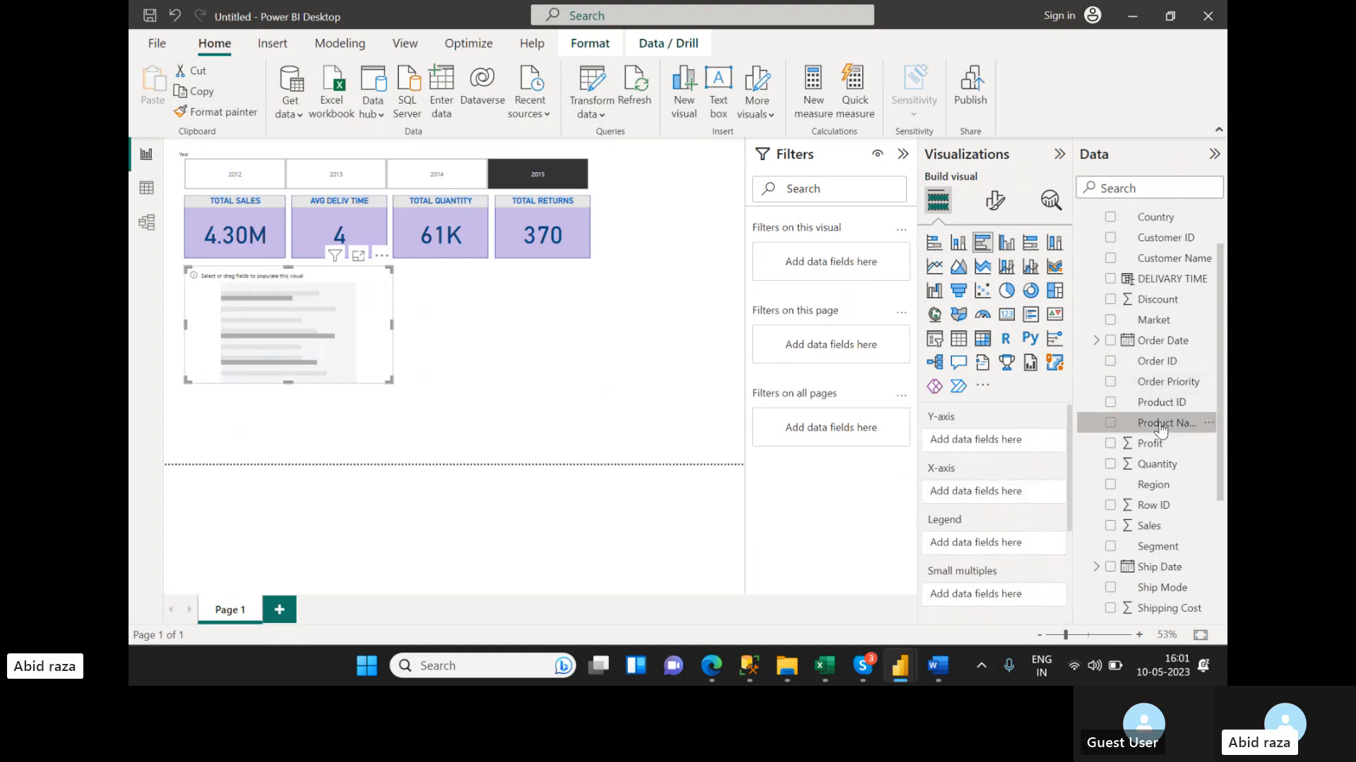
left_click_drag(1160, 429, 1017, 445)
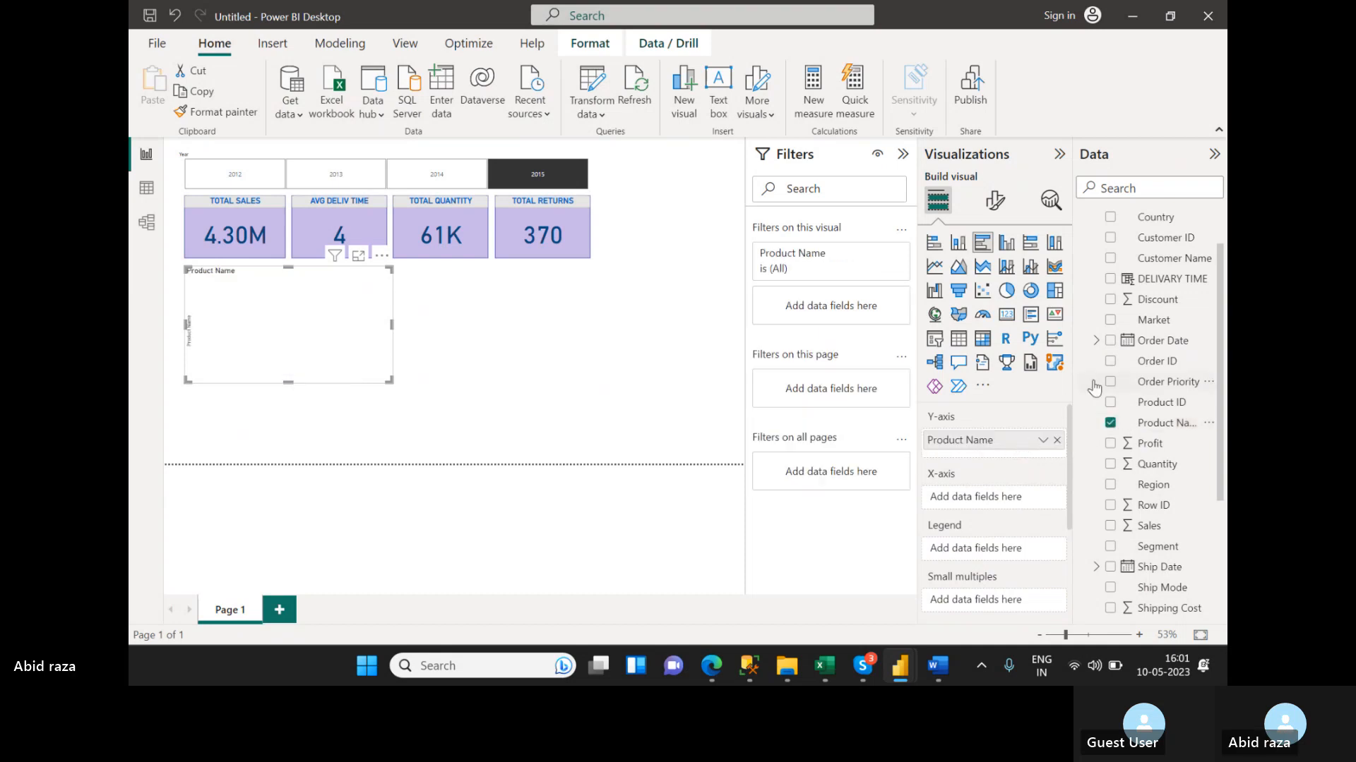
left_click_drag(1155, 444, 997, 512)
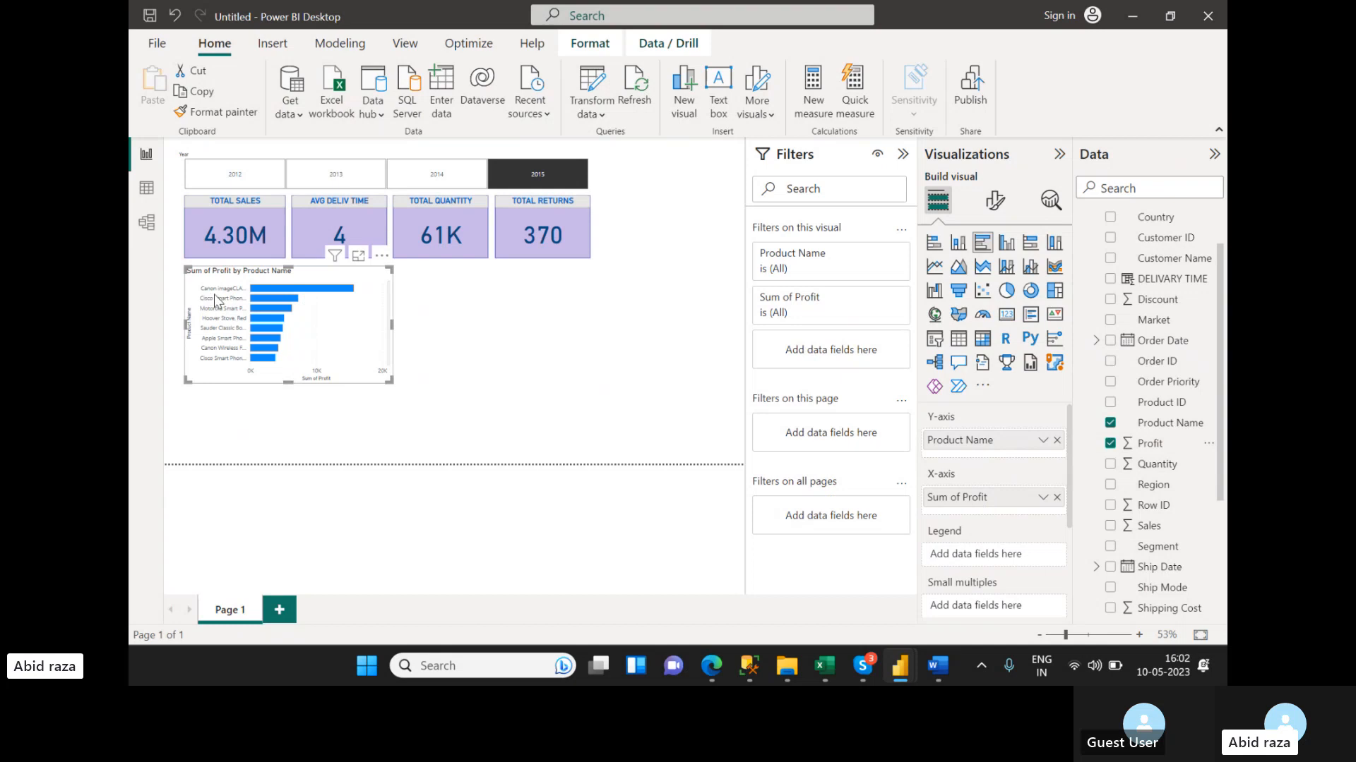
- Enlarge the profit chart to examine its product list and how selecting individual product bars cross-filters the cards, then clear the selection
left_click_drag(389, 381, 468, 434)
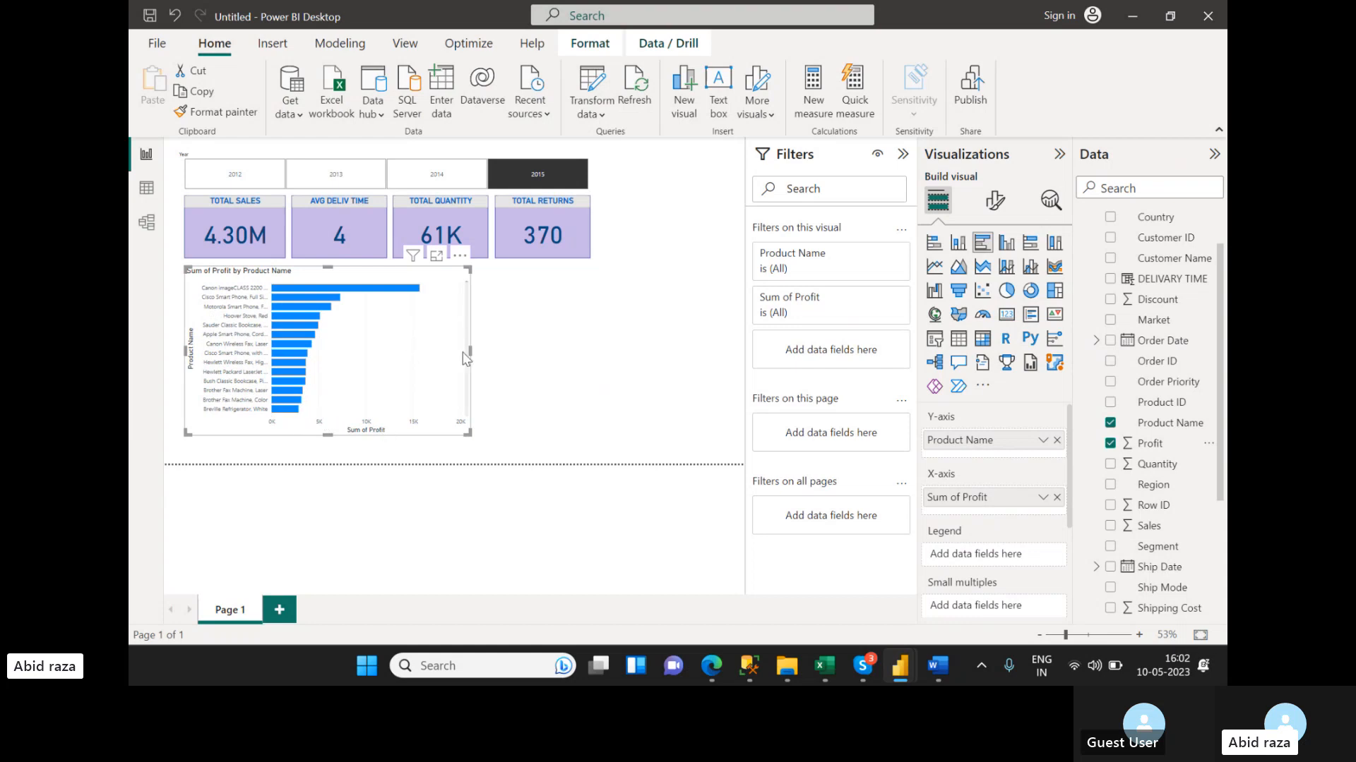
mouse_move(465, 282)
left_mouse_down()
mouse_move(462, 407)
mouse_move(475, 281)
left_mouse_up()
scroll(343, 314, "down", 5)
scroll(343, 326, "up", 5)
left_click(321, 298)
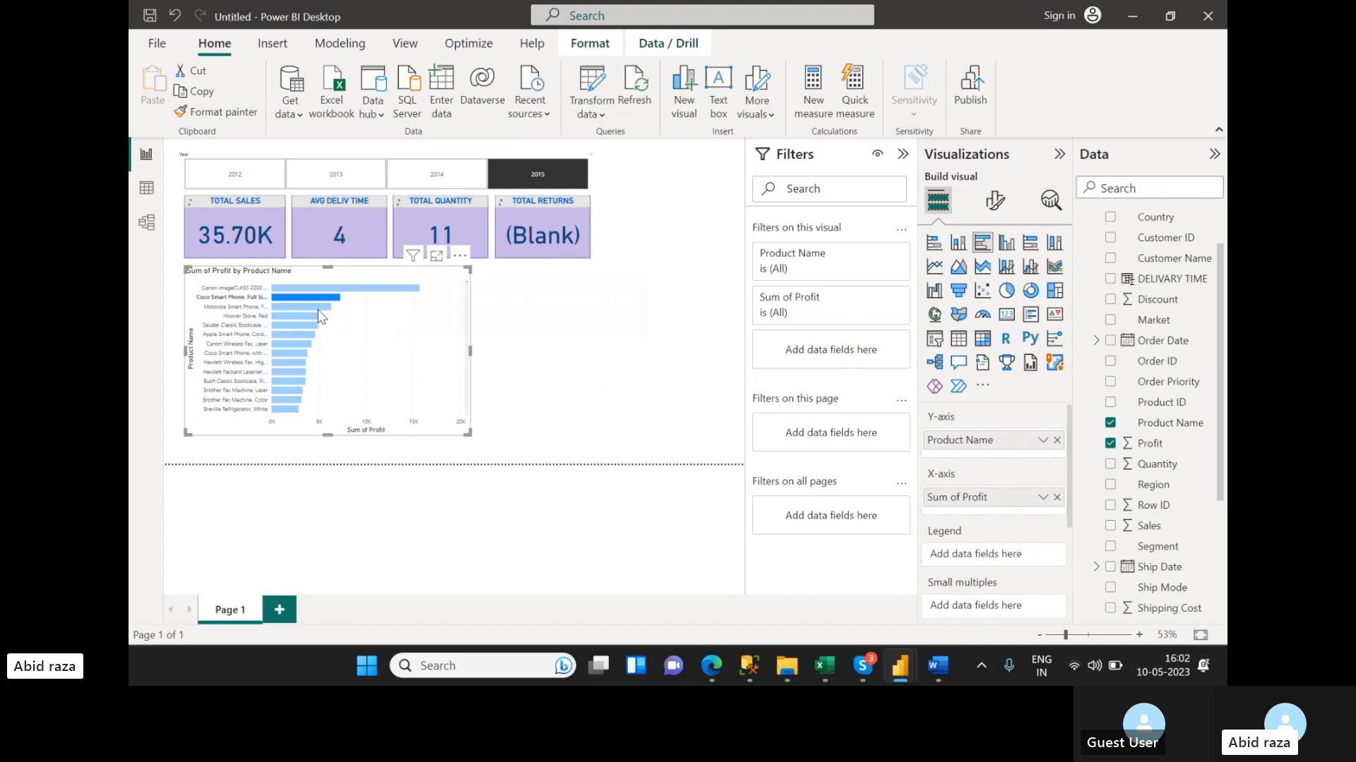
left_click(318, 316)
left_click(312, 316)
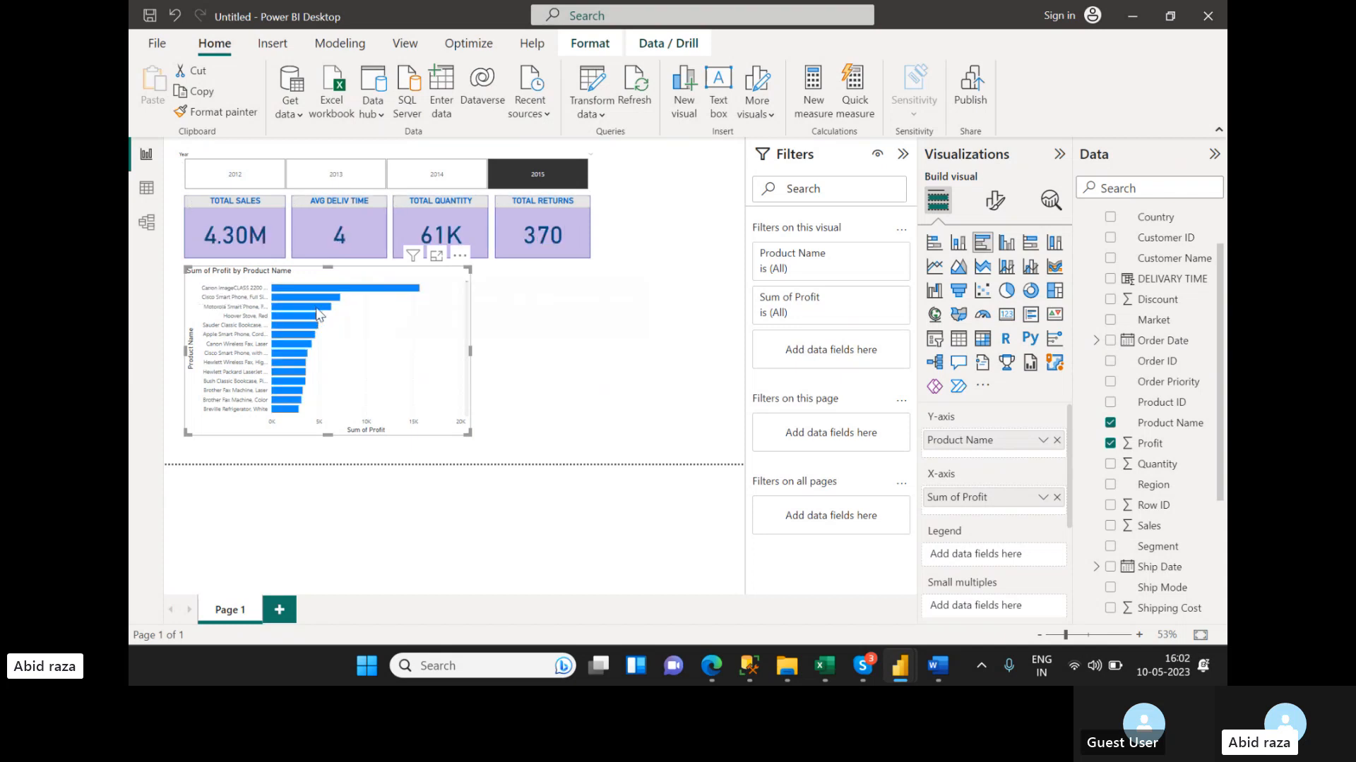
mouse_move(318, 315)
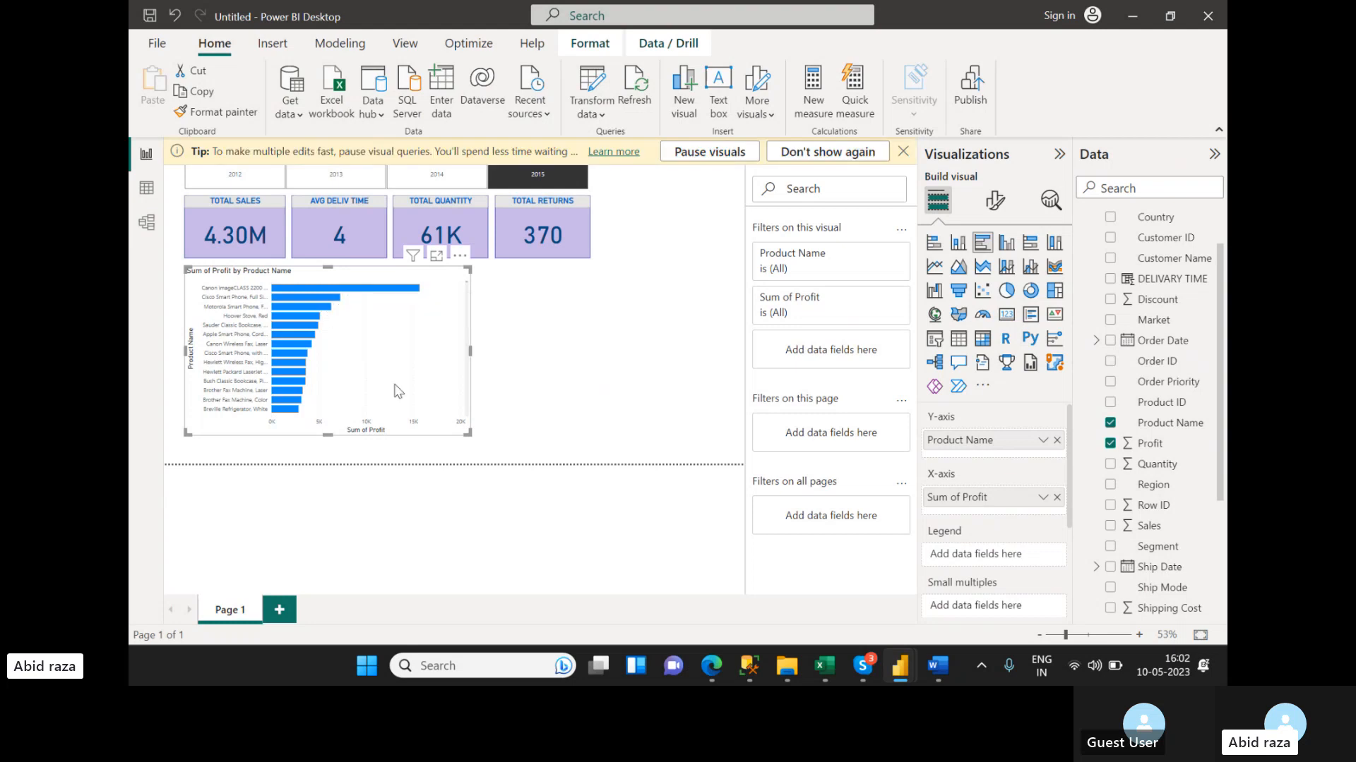
left_click(903, 152)
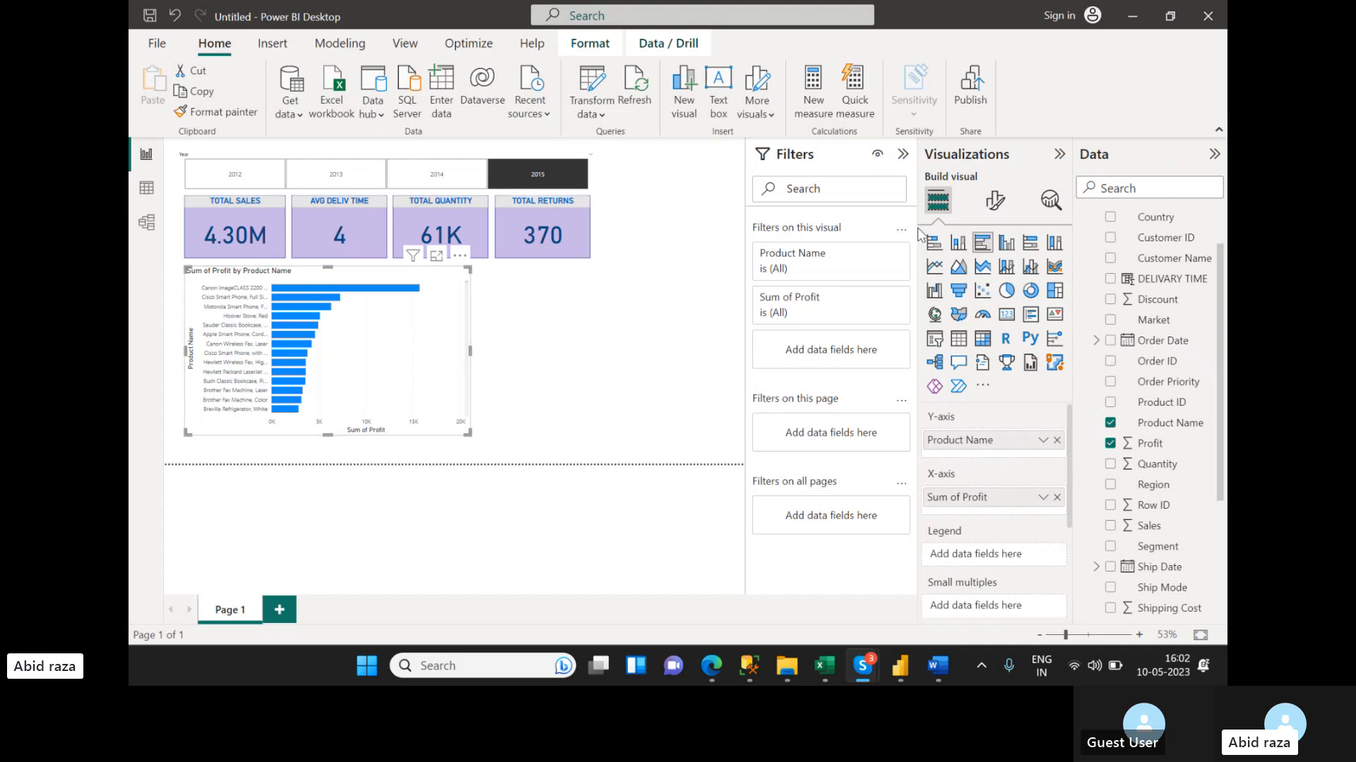
- Apply a Top N filter on Product Name in the profit chart, showing the top 5 items by Sum of Profit
left_click(876, 255)
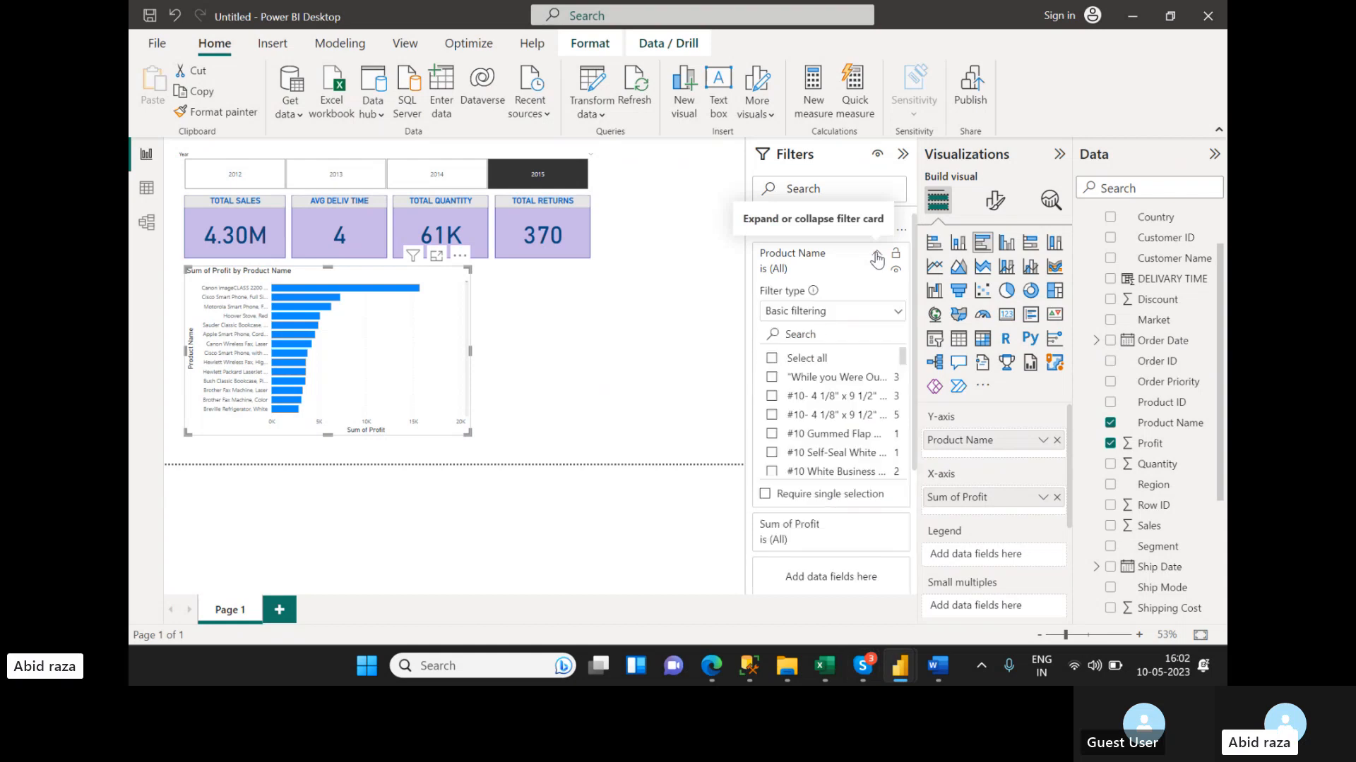
left_click(841, 317)
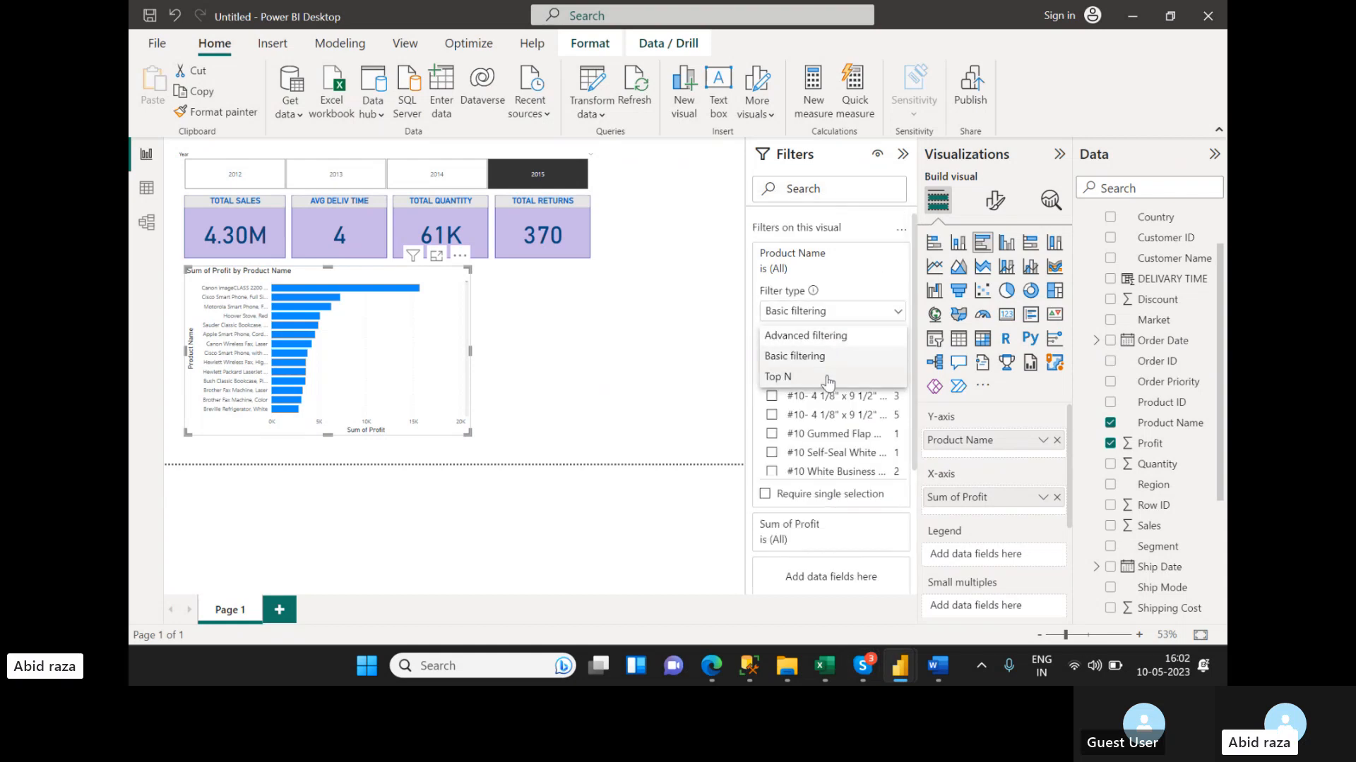
left_click(829, 379)
left_click(850, 357)
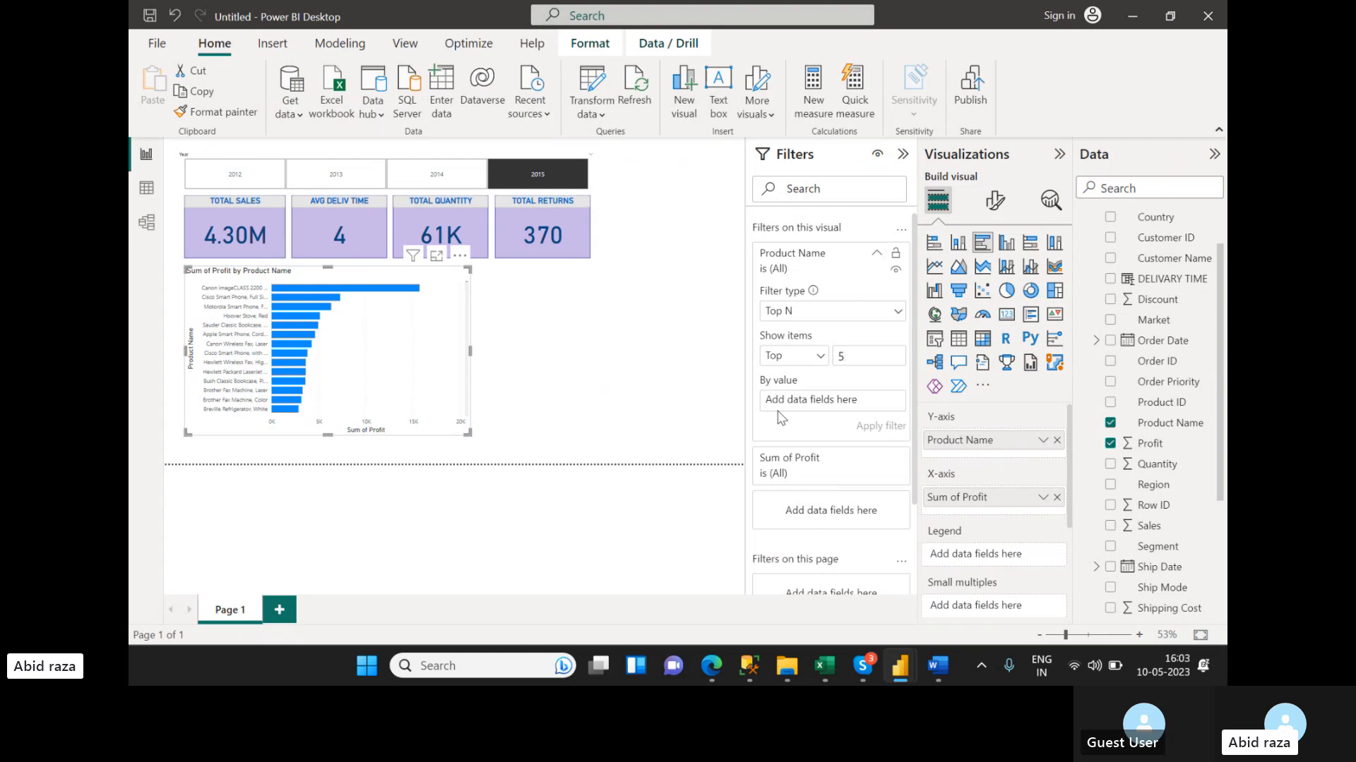
left_click_drag(1148, 445, 836, 402)
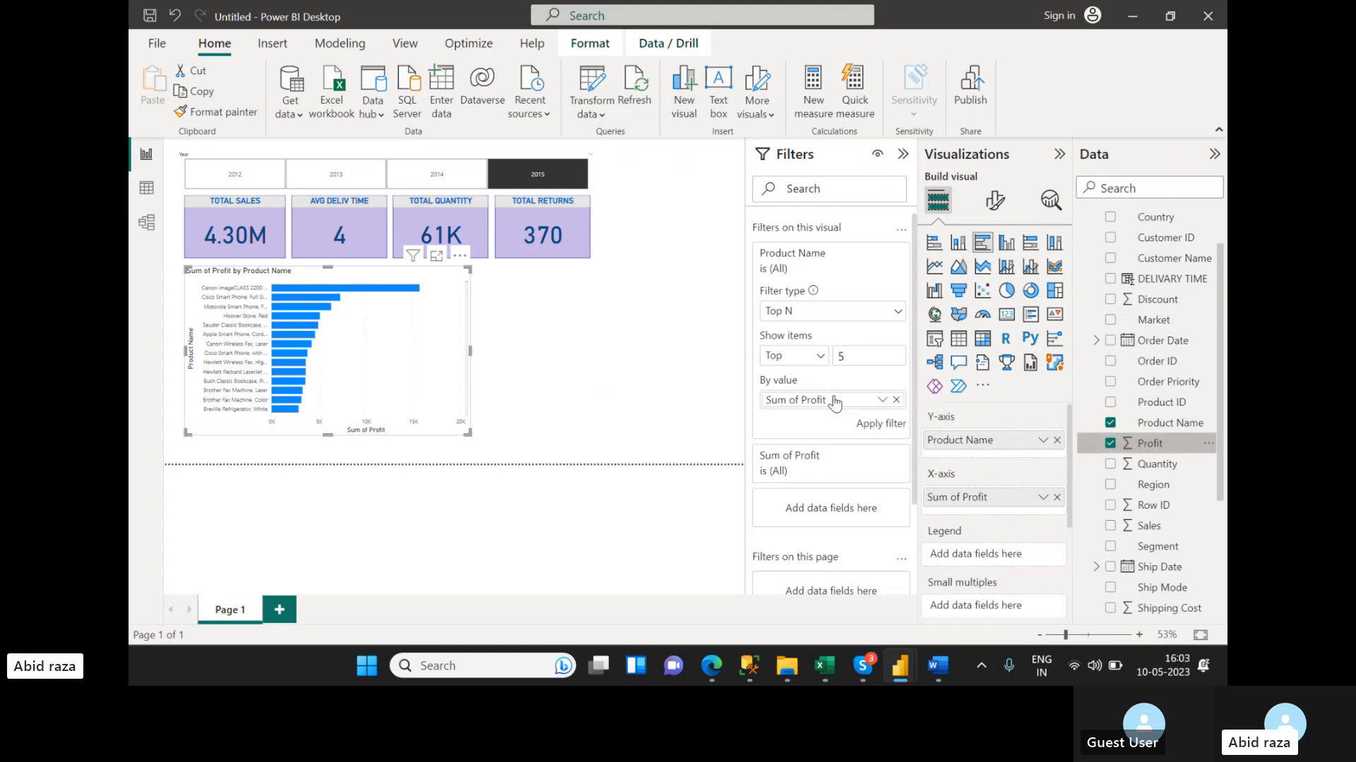
left_click(876, 430)
- Shrink the profit chart to about the combined width of the Total Sales and Avg Deliv Time cards
left_click_drag(467, 432, 406, 381)
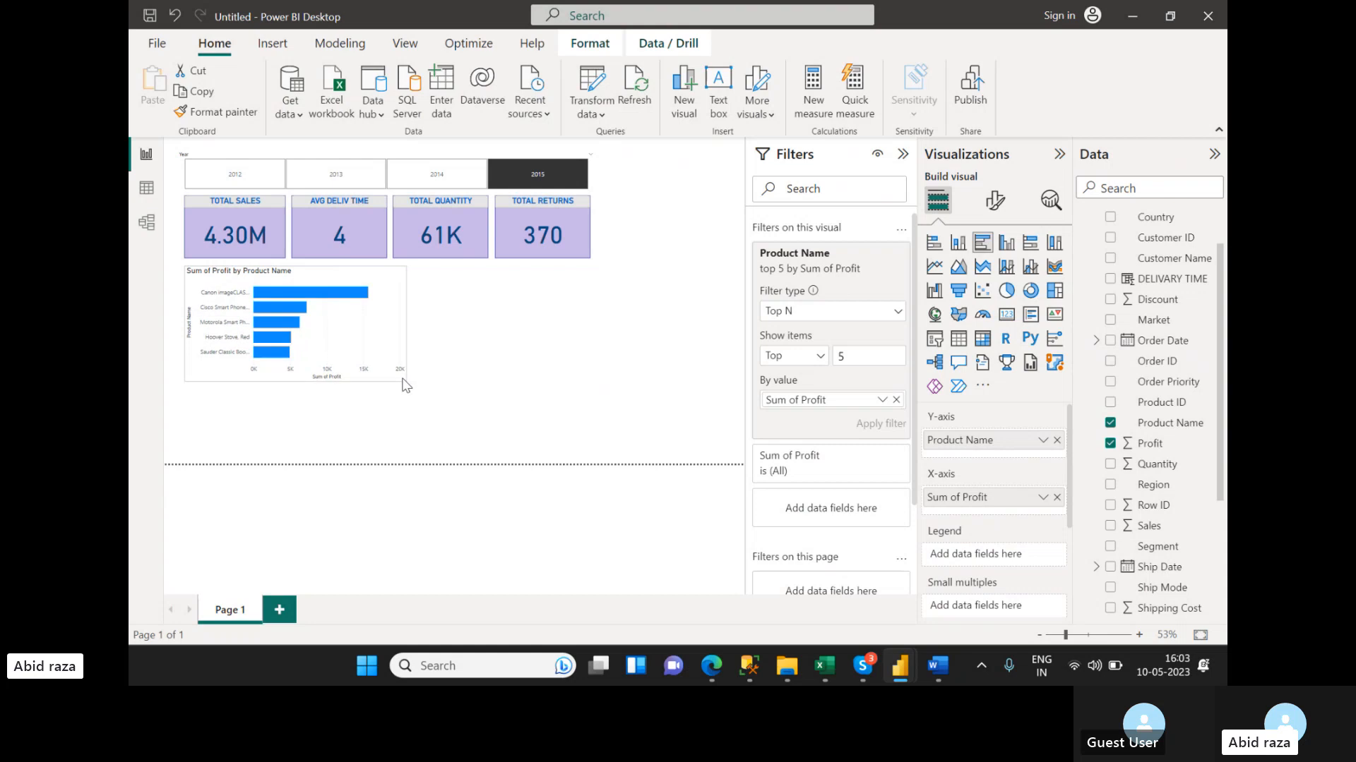
mouse_move(269, 359)
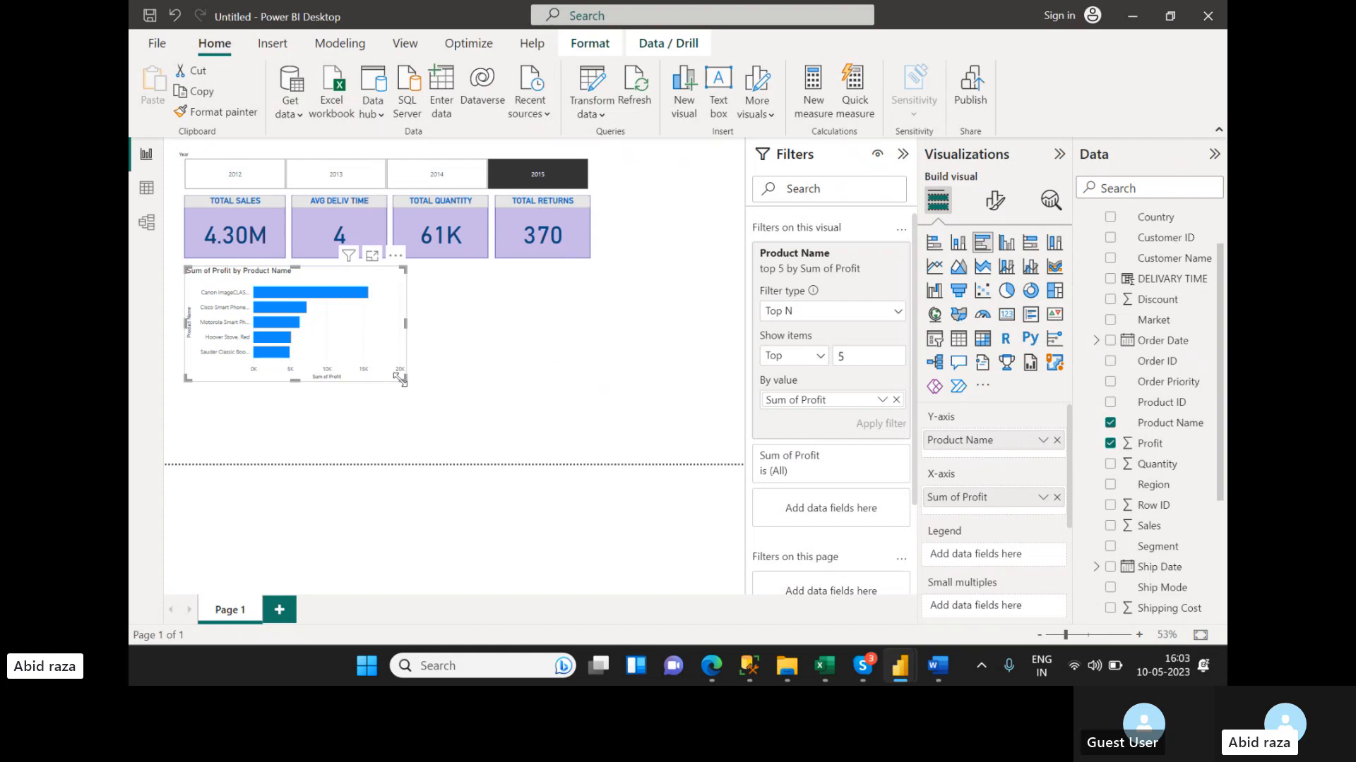
left_click_drag(400, 379, 381, 378)
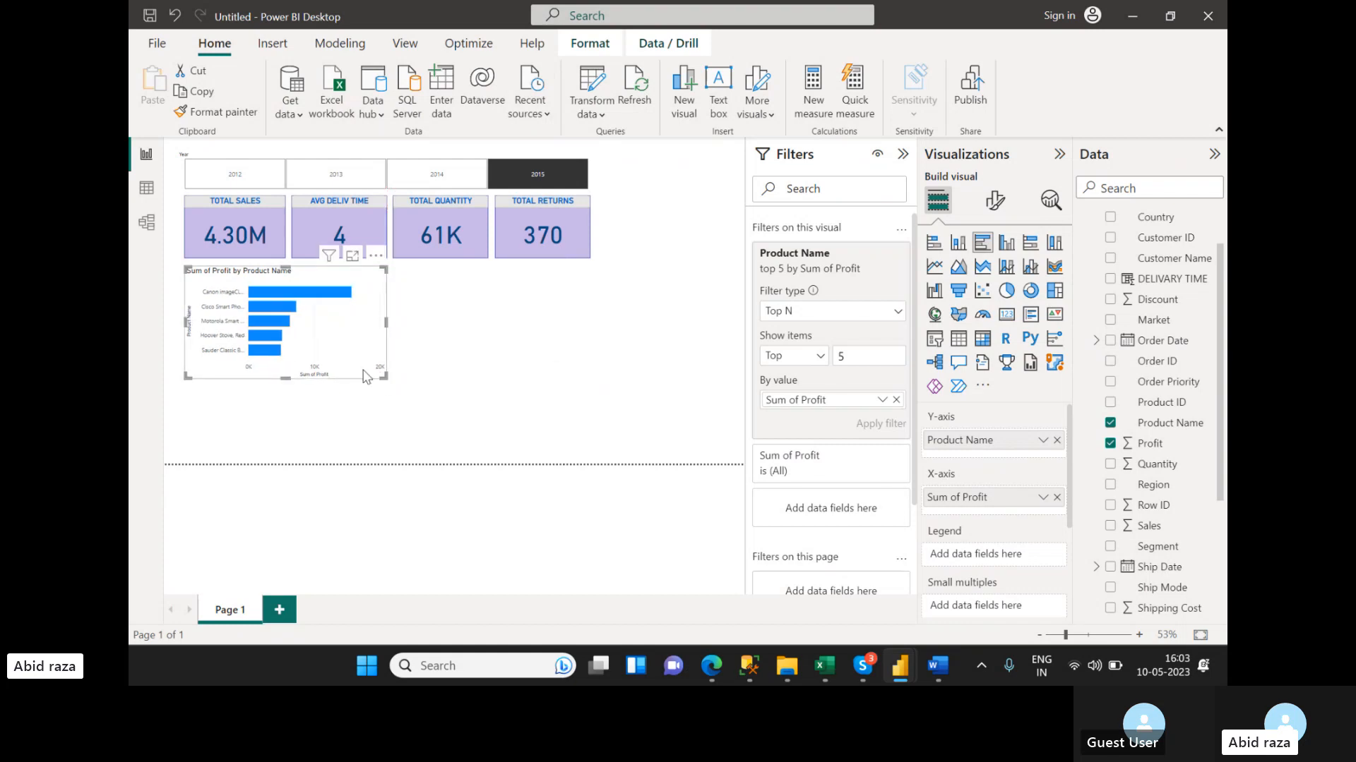
- Set the profit chart's title text to "TOP 5 PRODUCTS BY PROFIT"
left_click(994, 202)
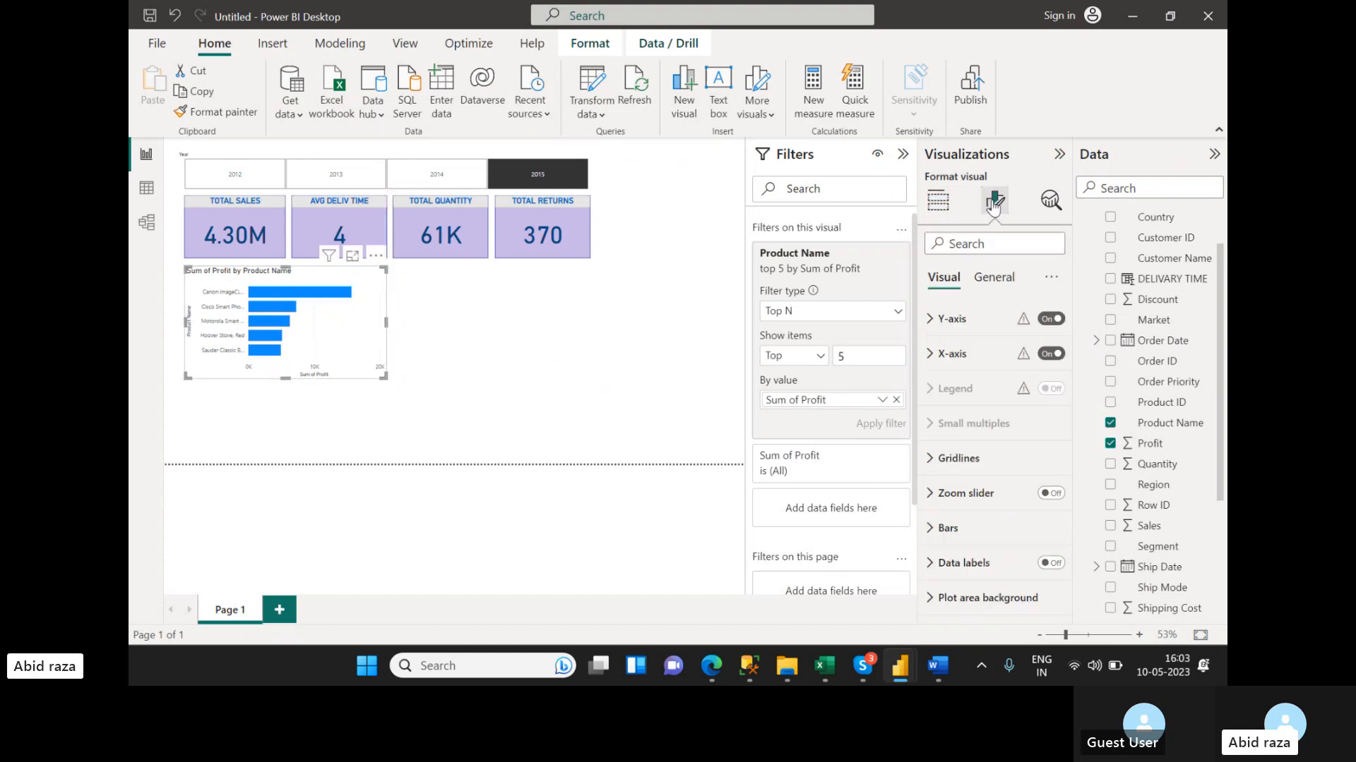
left_click(994, 278)
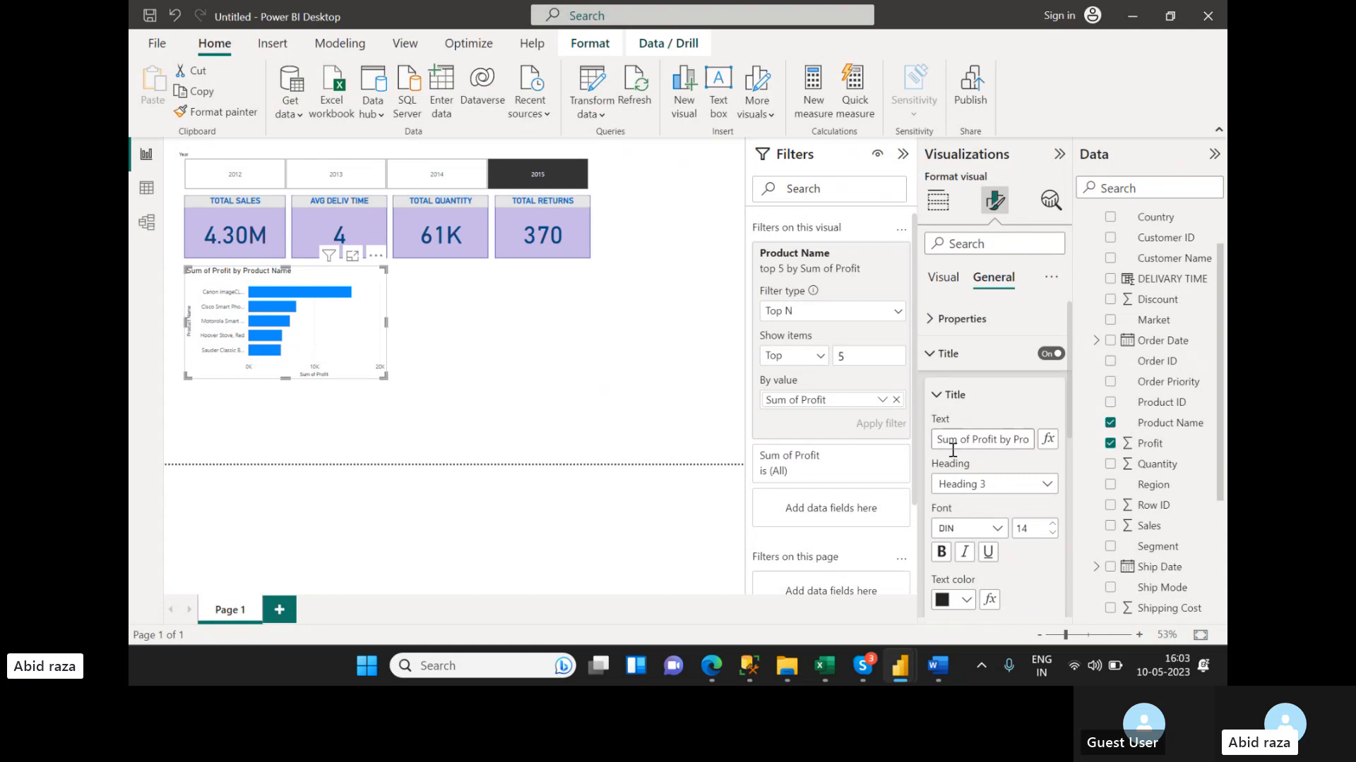
triple_click(964, 440)
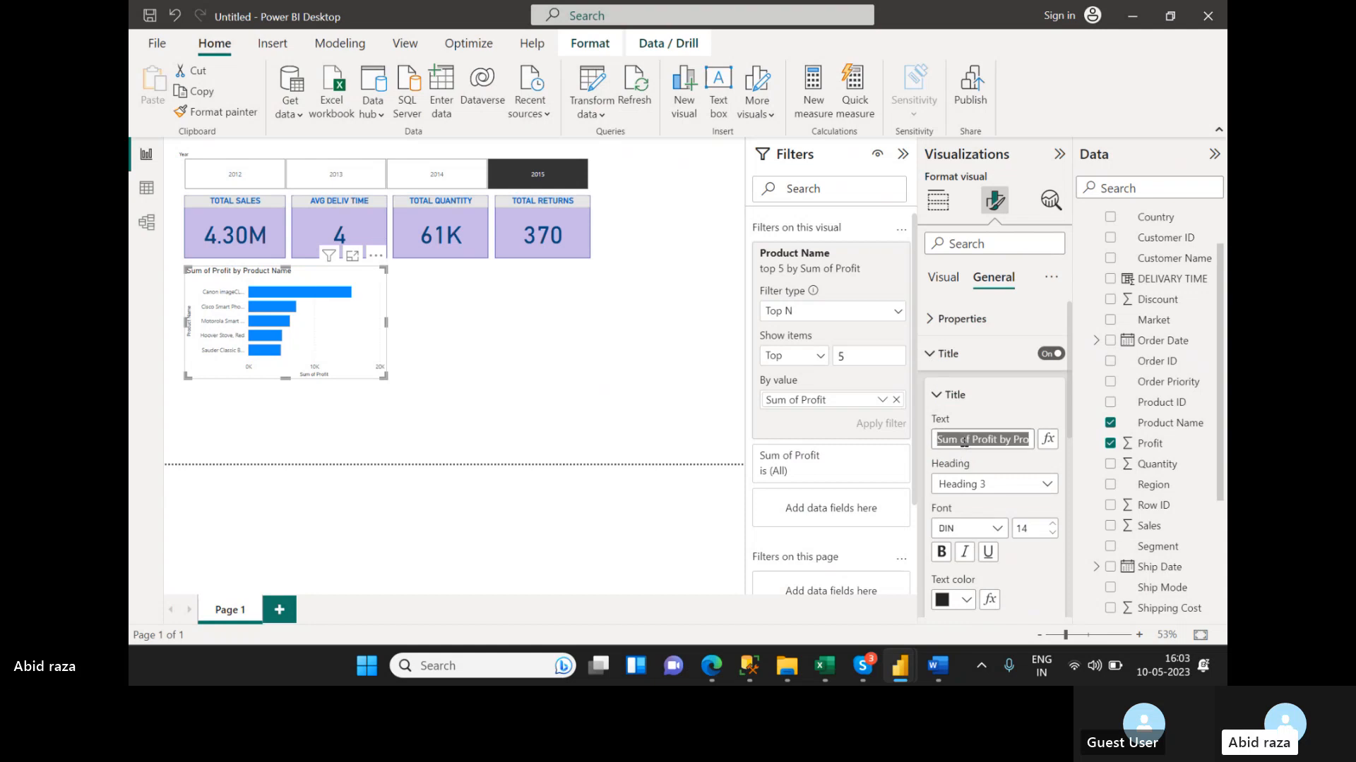
type("\\")
key("BackSpace")
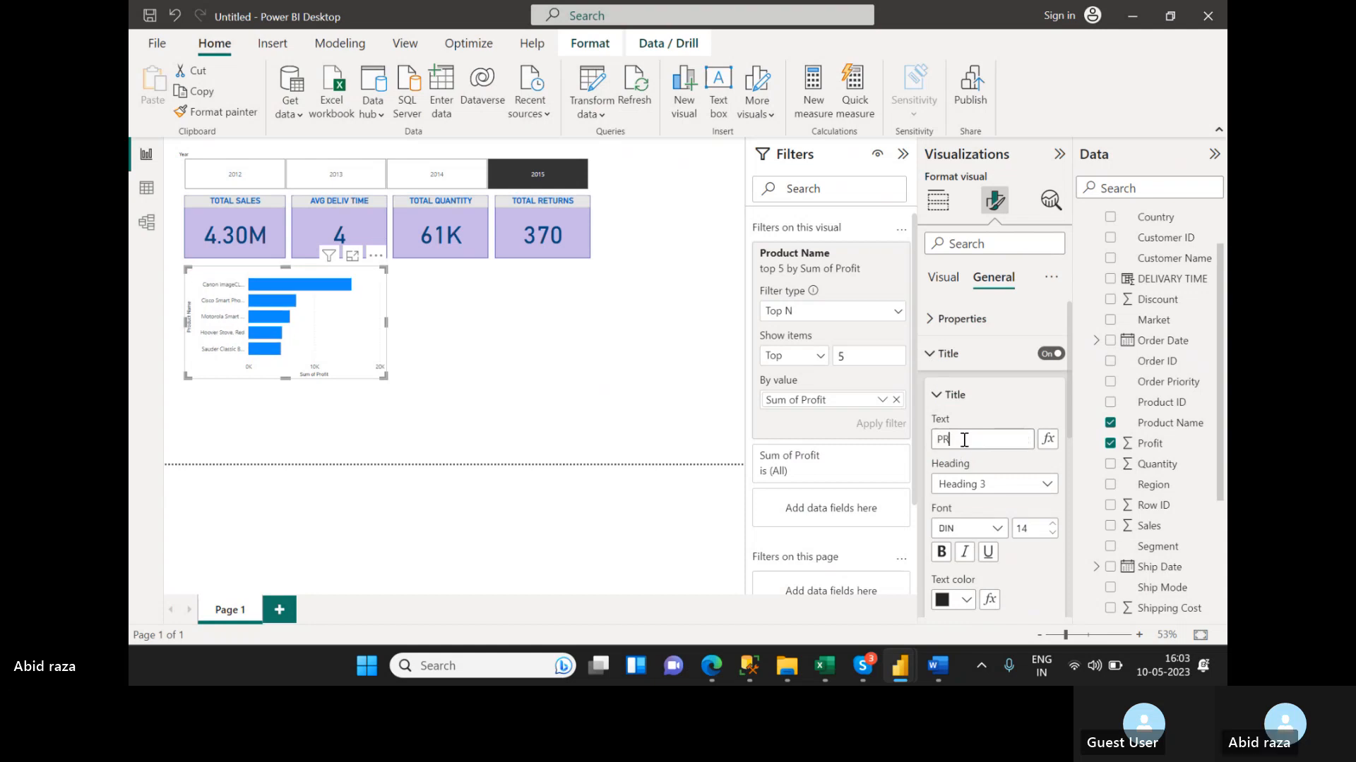
type("TOP % PROD")
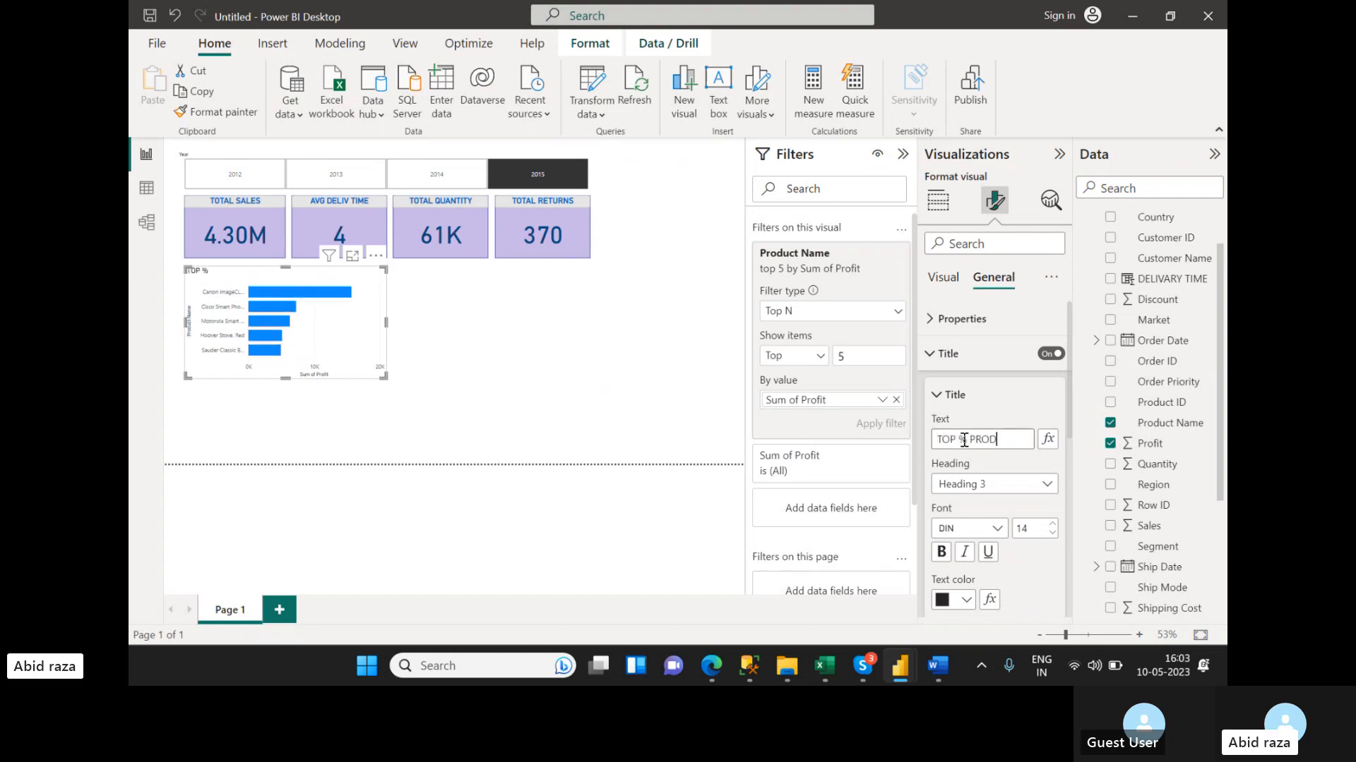
type("UCTS BY PROFIT")
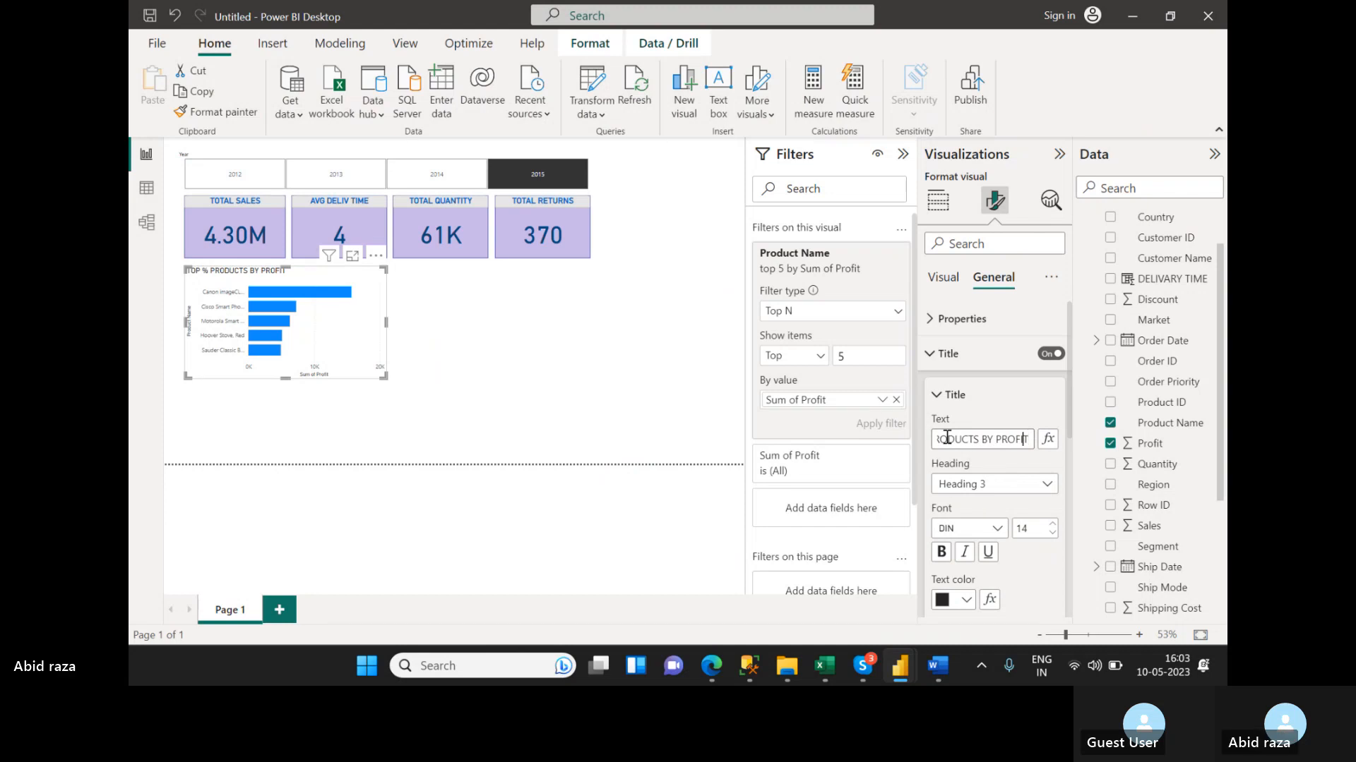
key("Left")
key("Left")
key("Left")
key("Left")
key("Left")
key("Left")
key("Left")
key("Left")
key("Left")
key("Left")
key("Left")
key("Left")
key("Left")
key("Left")
key("Left")
key("Left")
key("Left")
key("Left")
key("Delete")
type("5")
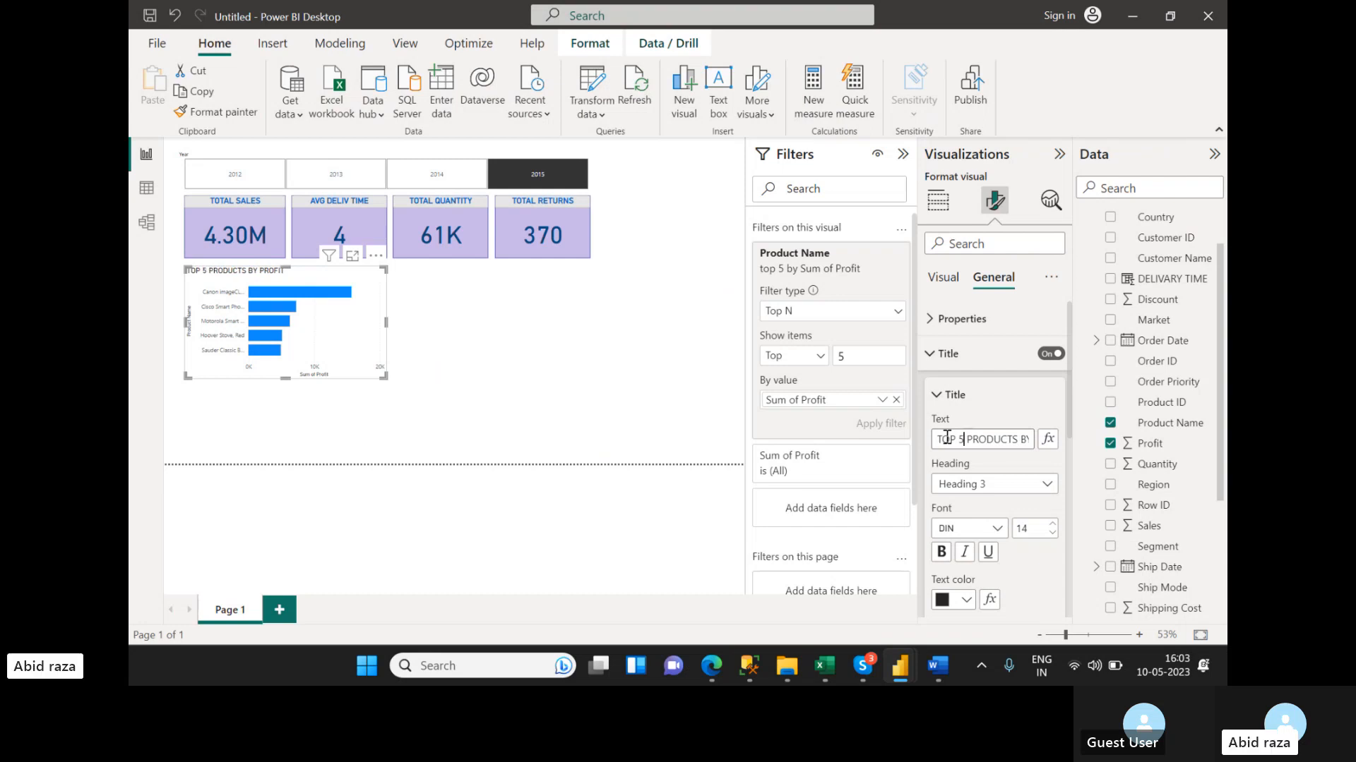
- Set the profit chart's title font size to 20 and make it bold
scroll(1010, 518, "down", 1)
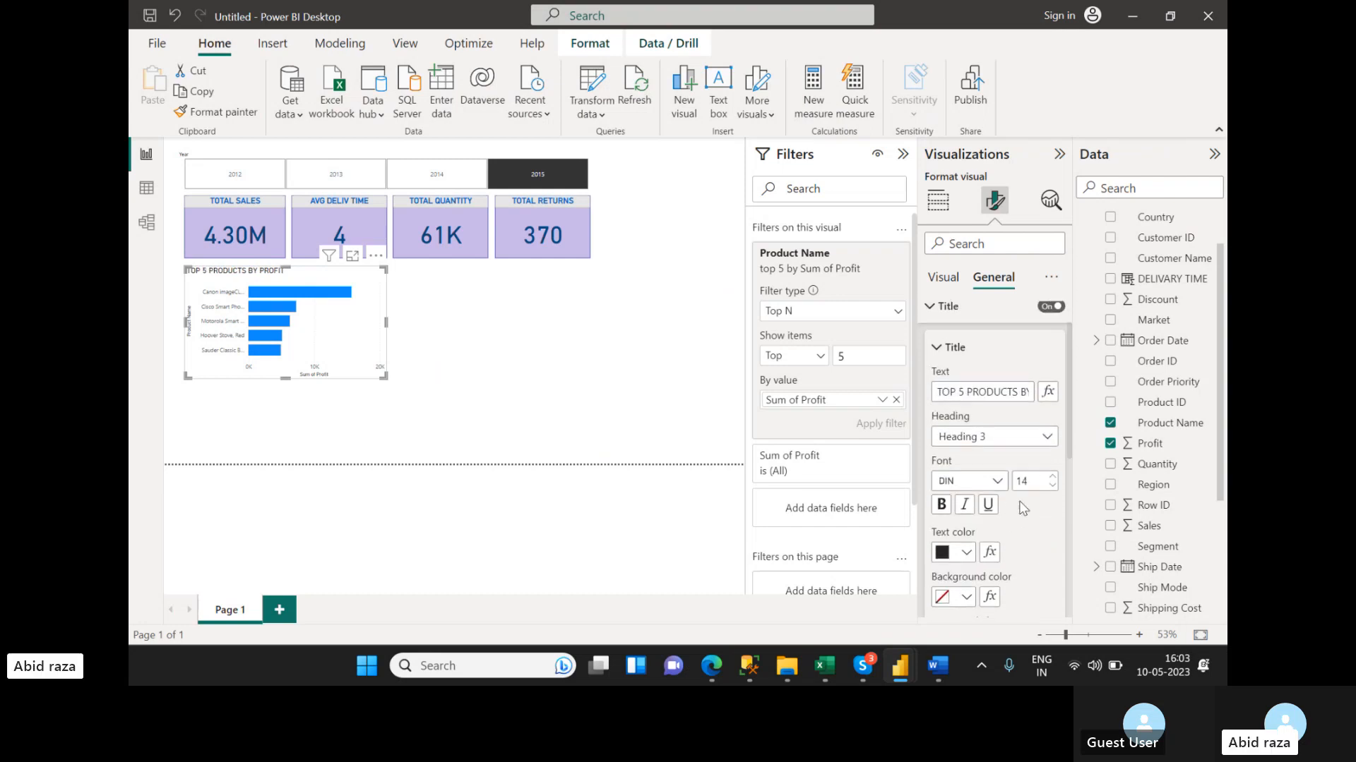
left_click(1052, 478)
left_click(1052, 478)
left_click(1052, 478)
left_click(1052, 478)
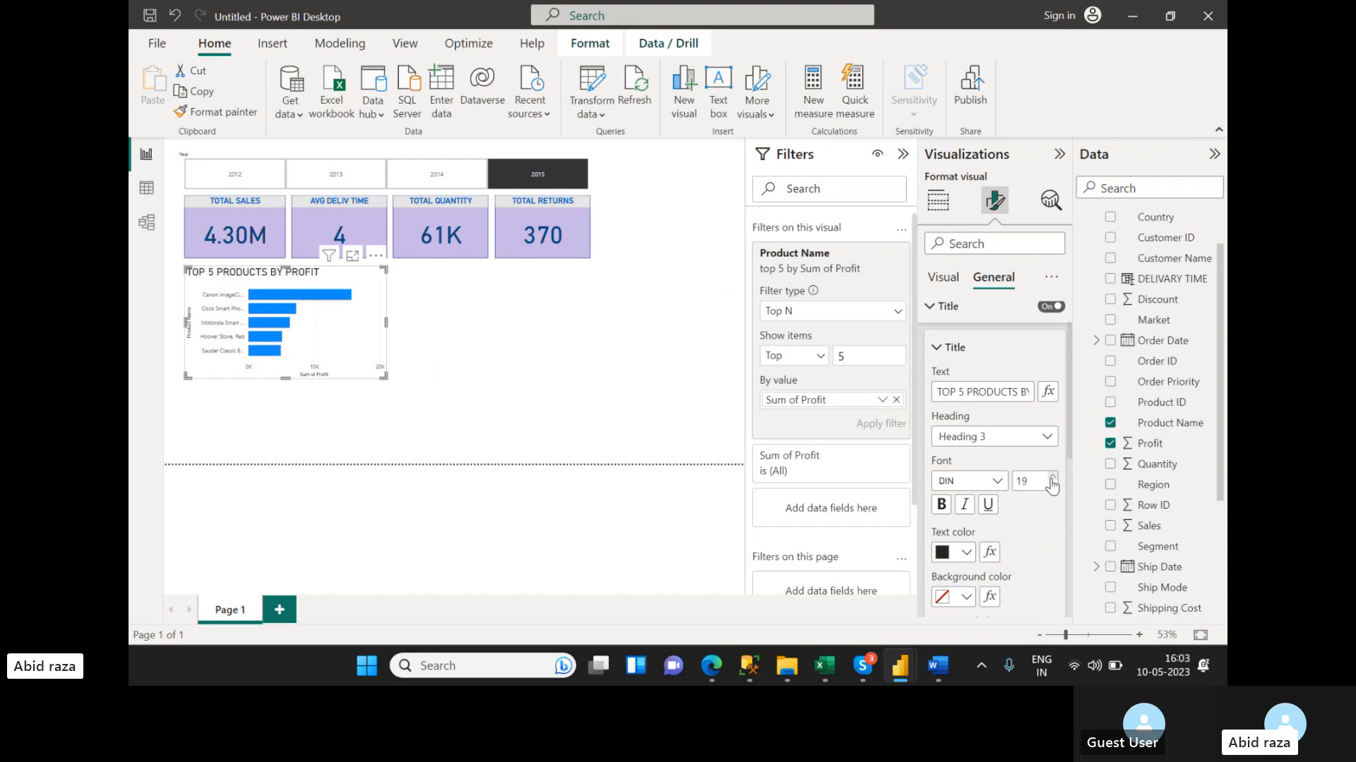
left_click(1052, 478)
left_click(1051, 478)
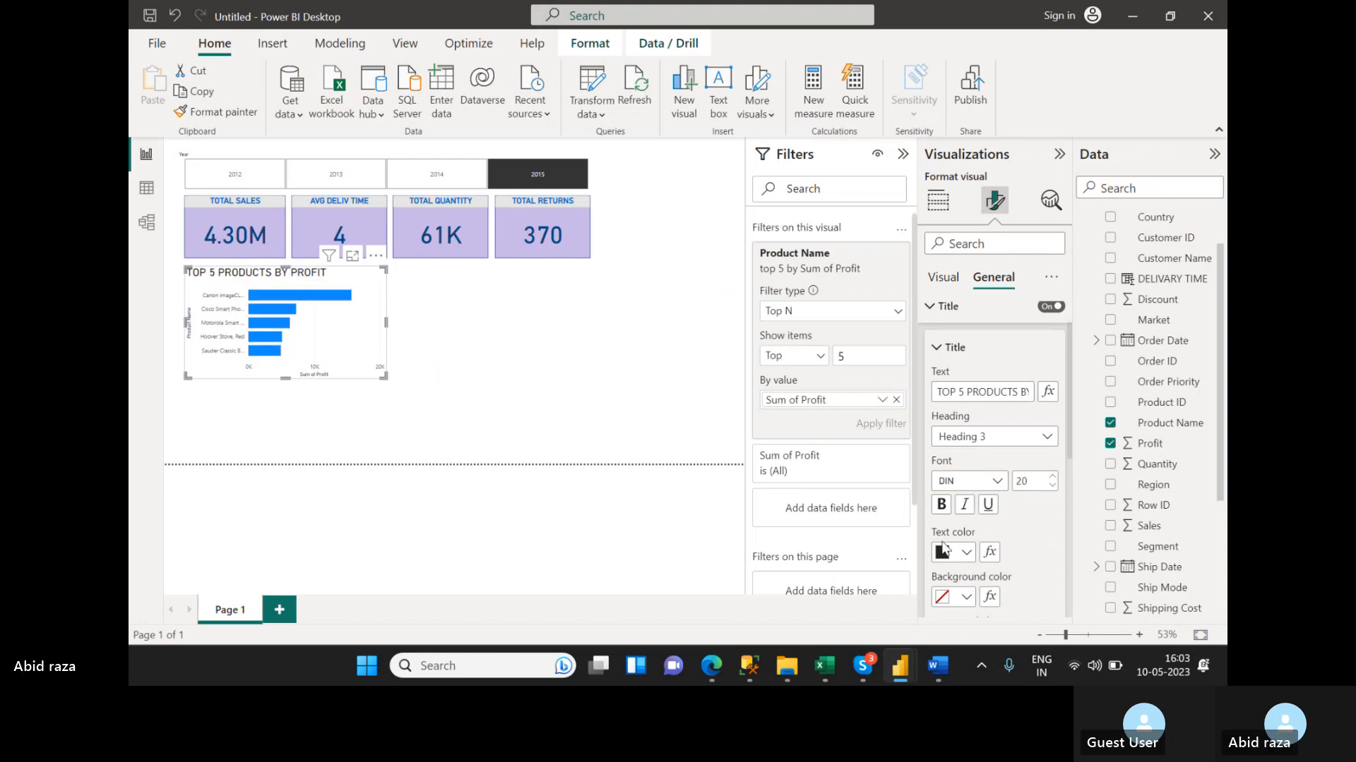
left_click(943, 506)
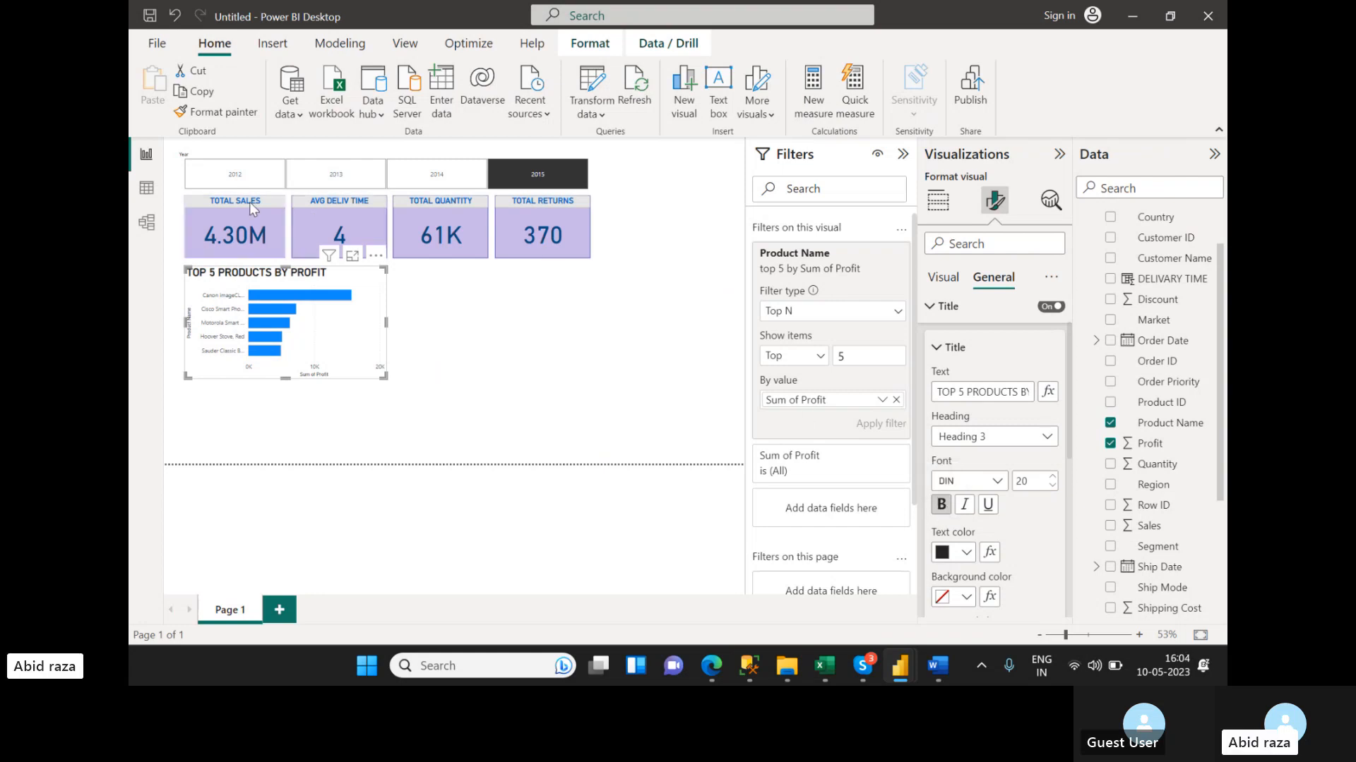
- Copy the Total Sales card's formatting onto the top 5 products by profit chart with Format Painter
left_click(251, 221)
left_click(212, 111)
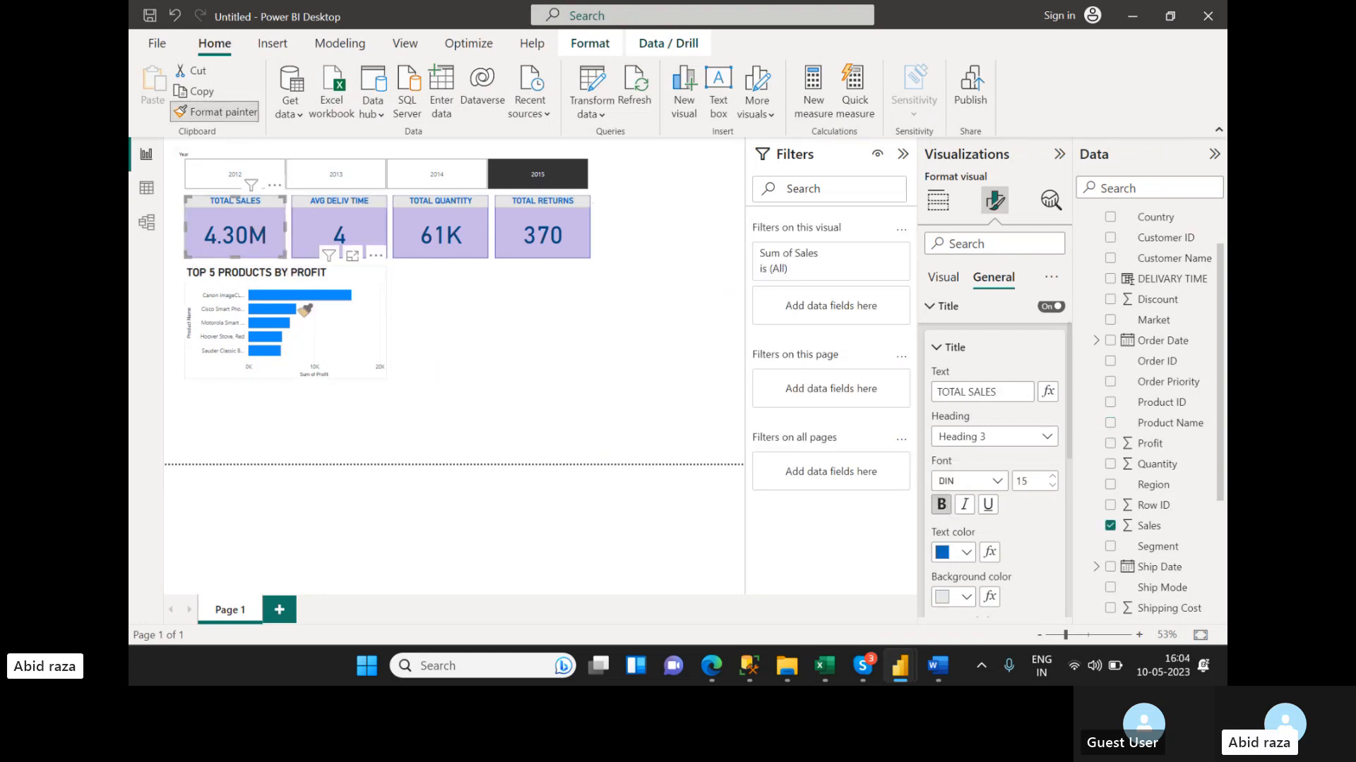
left_click(327, 328)
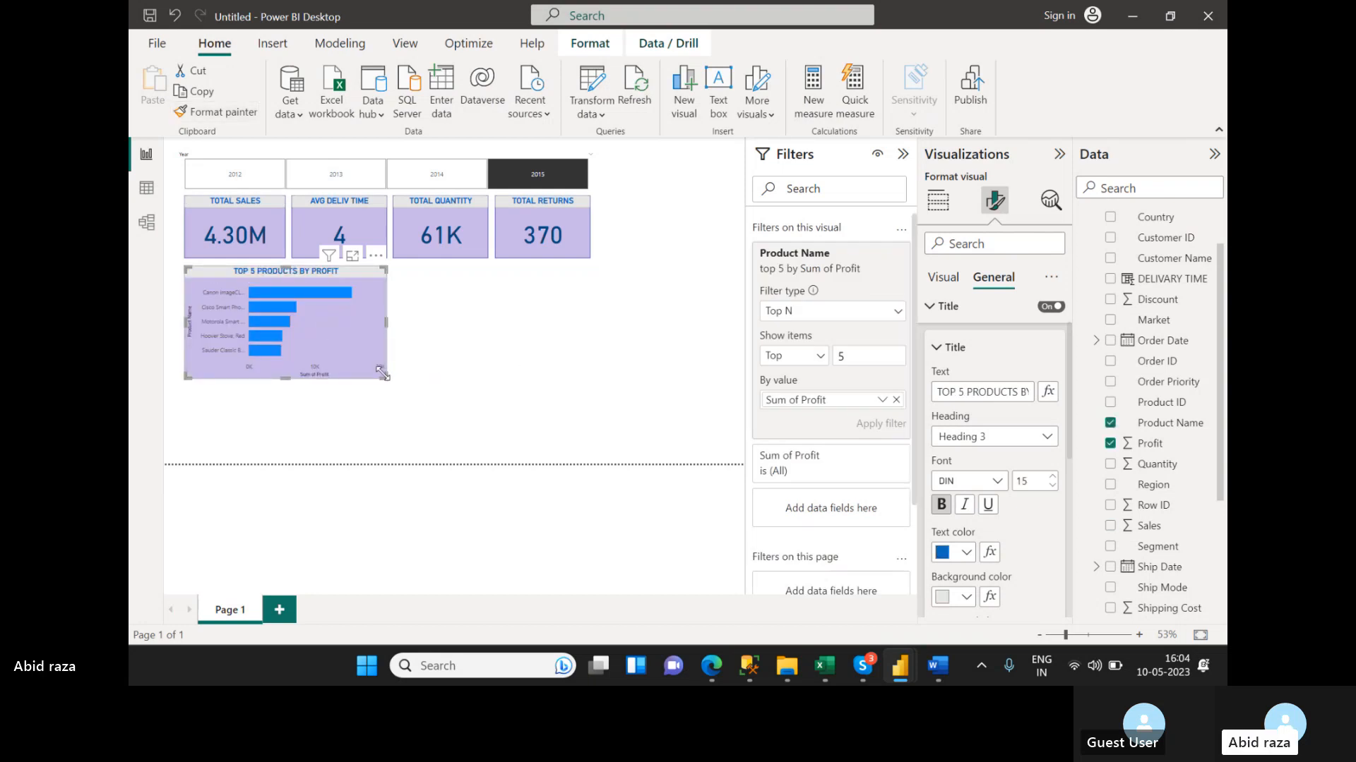
left_click(423, 361)
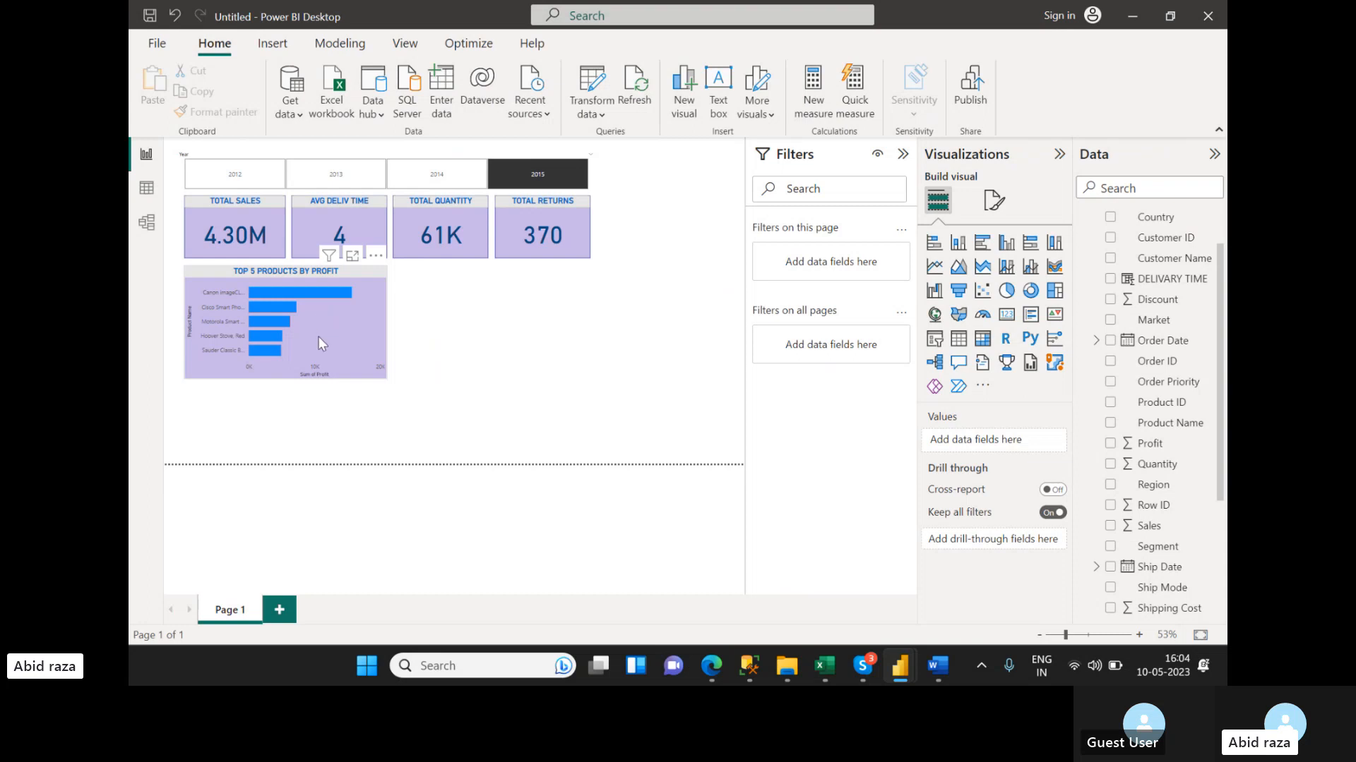
- Set the profit chart's default bar color to a custom green, #42B13E
left_click(318, 336)
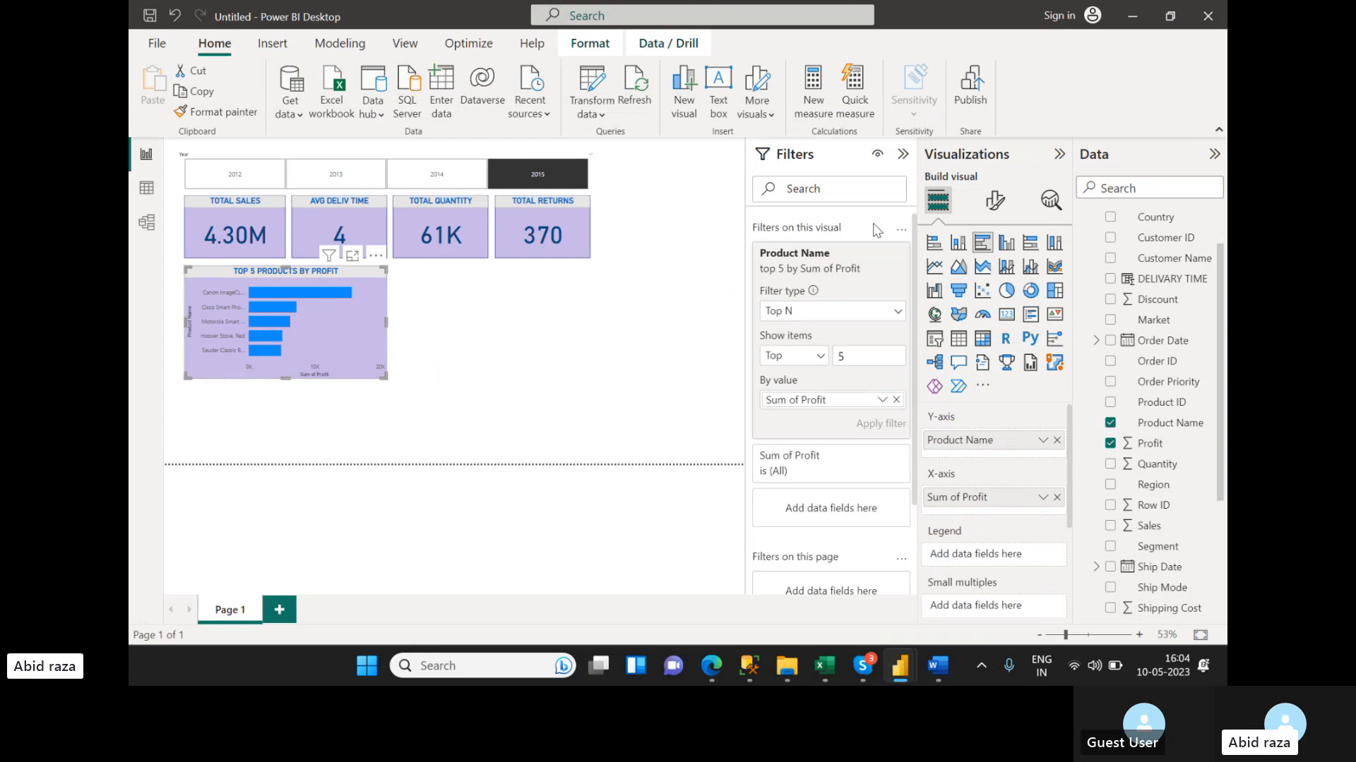
left_click(994, 200)
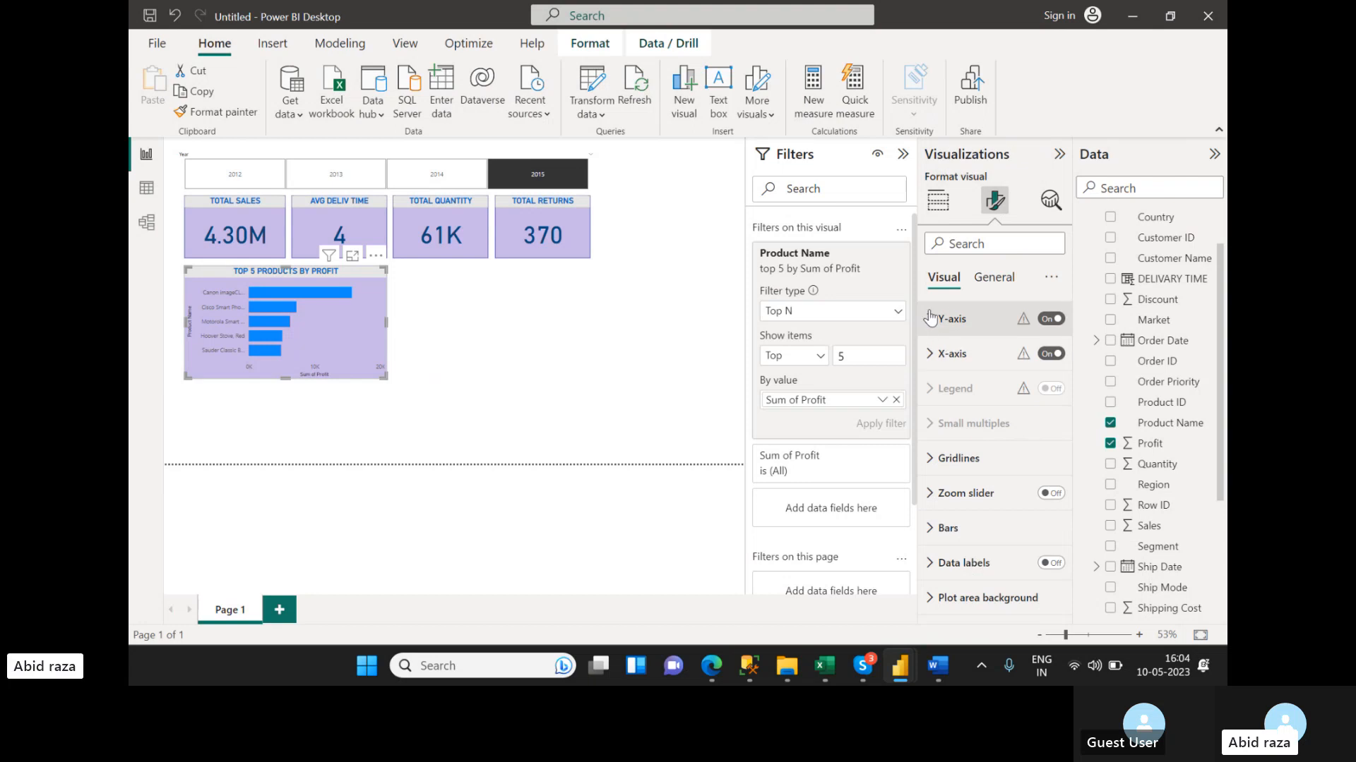
left_click(939, 528)
scroll(937, 524, "down", 3)
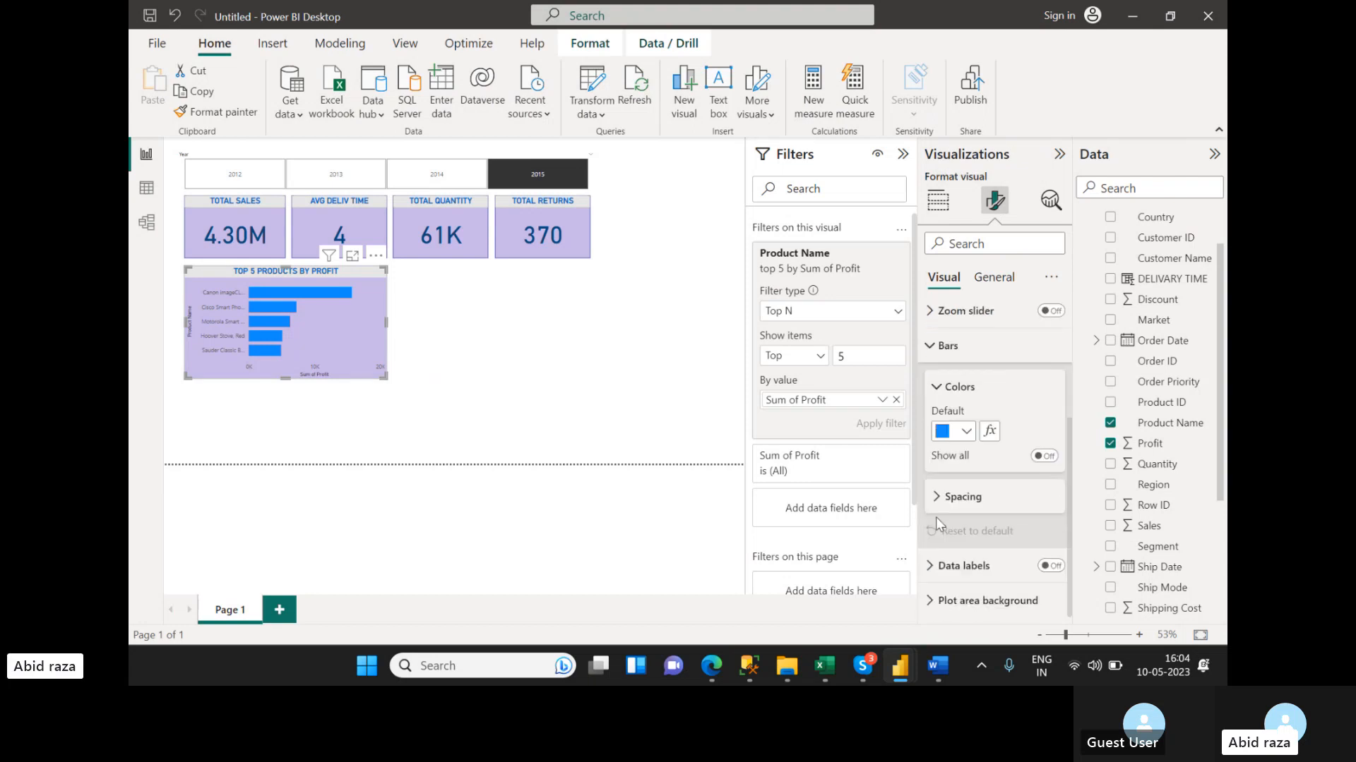
left_click(965, 431)
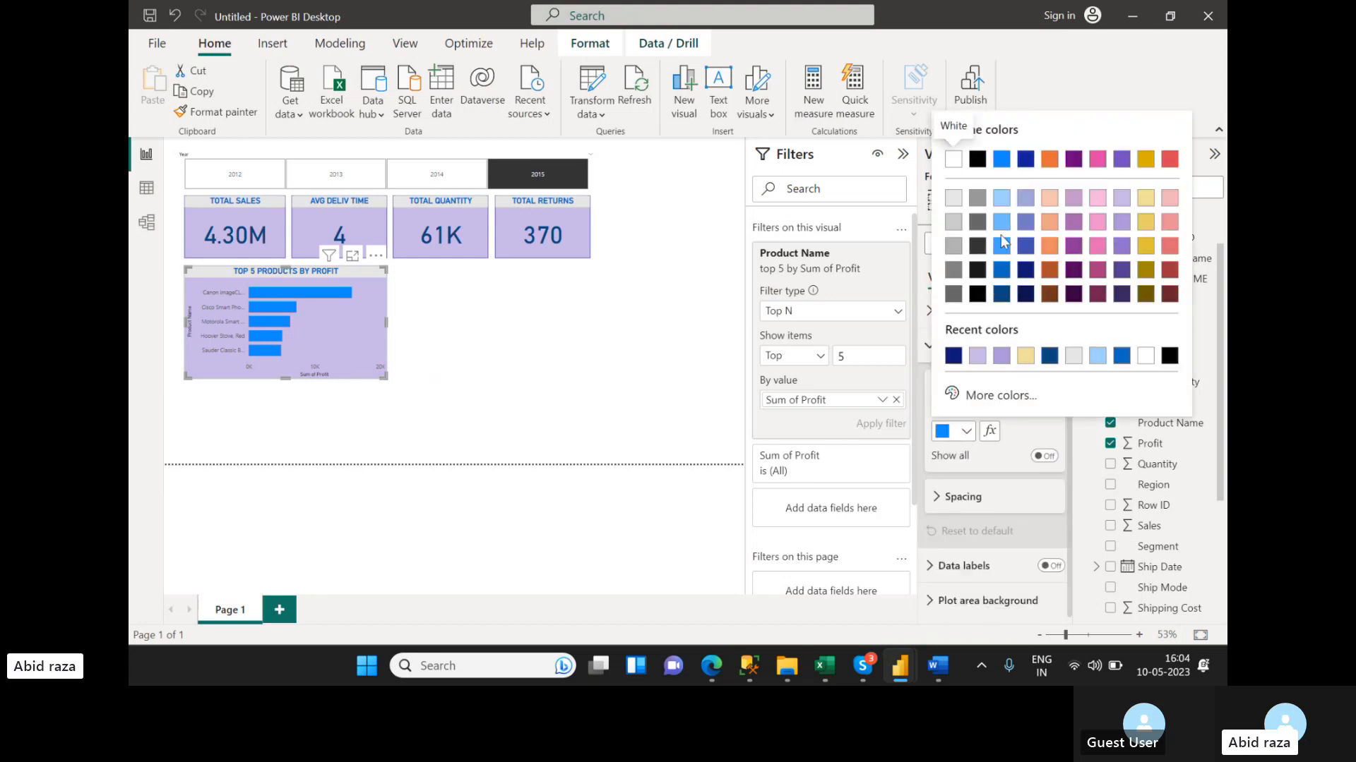
left_click(986, 396)
left_click(1022, 334)
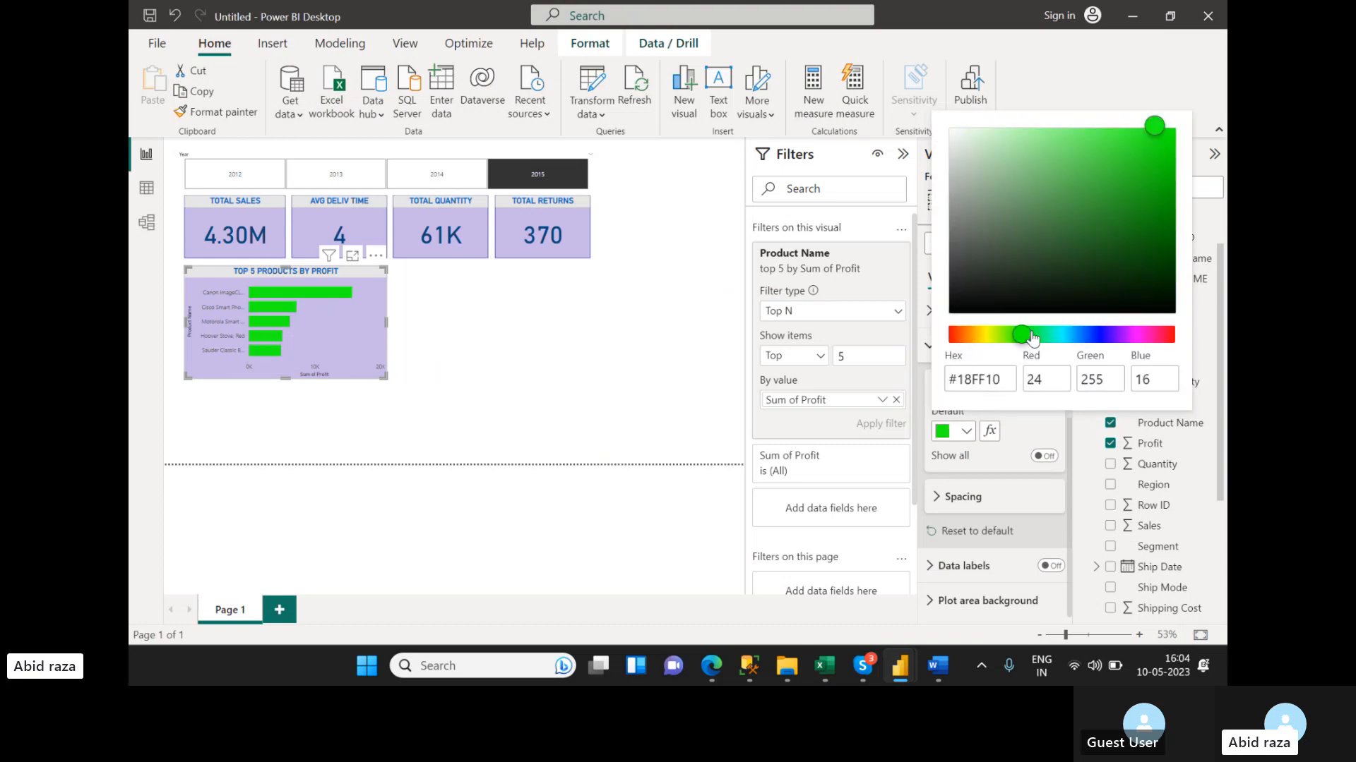
left_click(1092, 186)
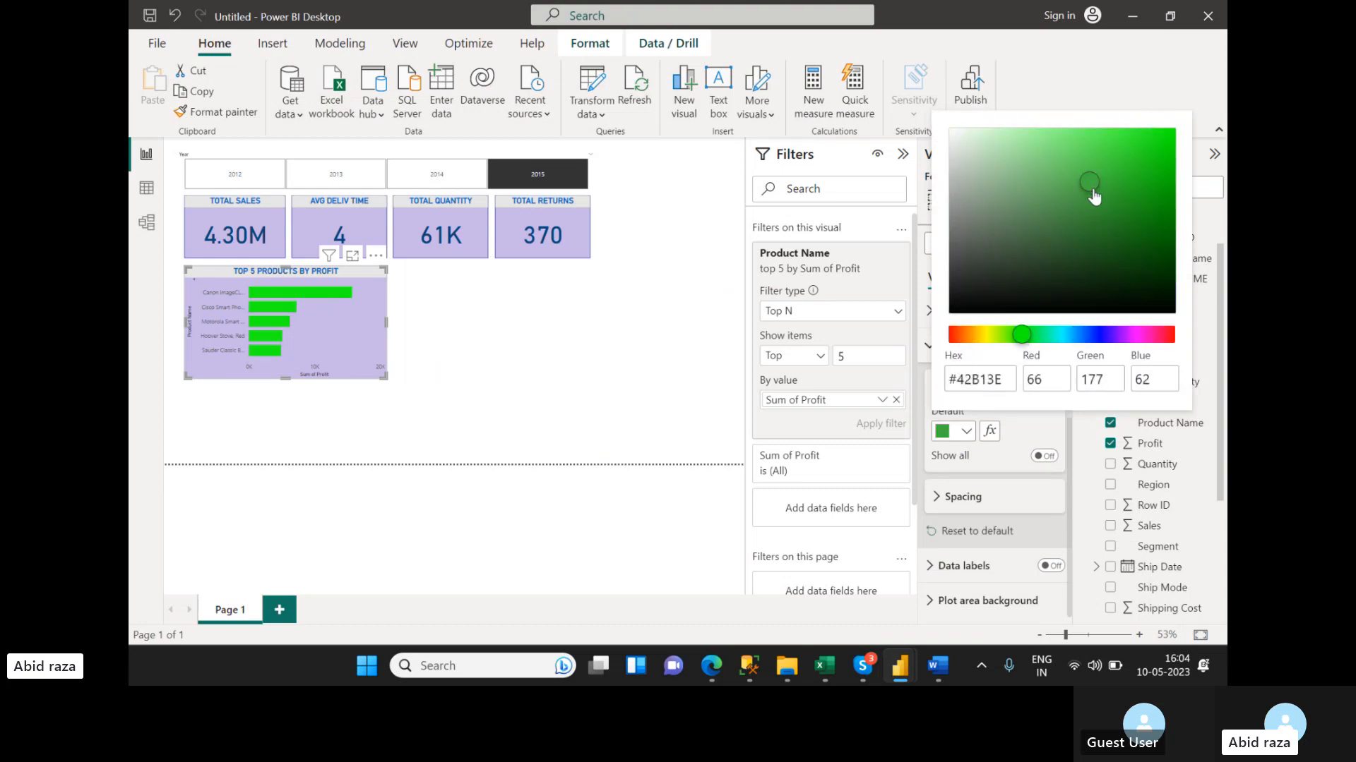
left_click(716, 460)
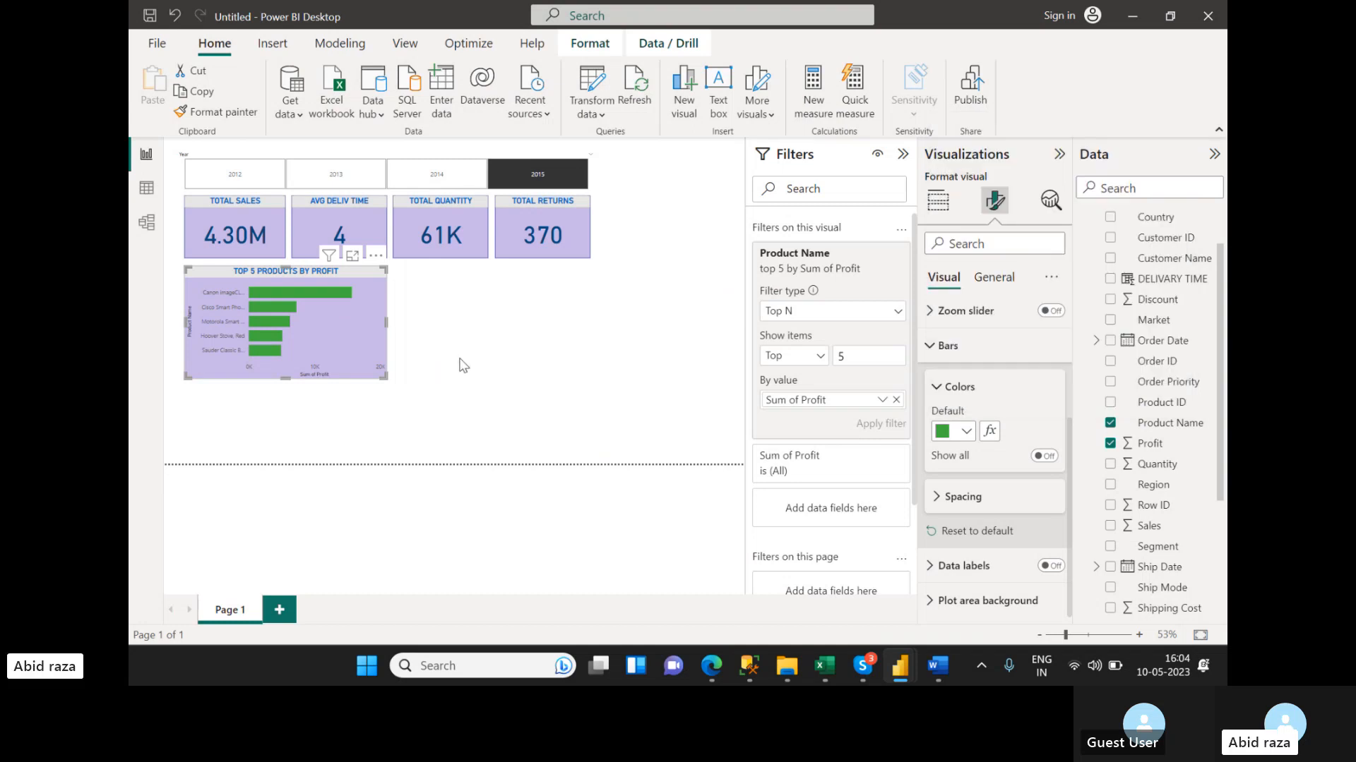
left_click(485, 333)
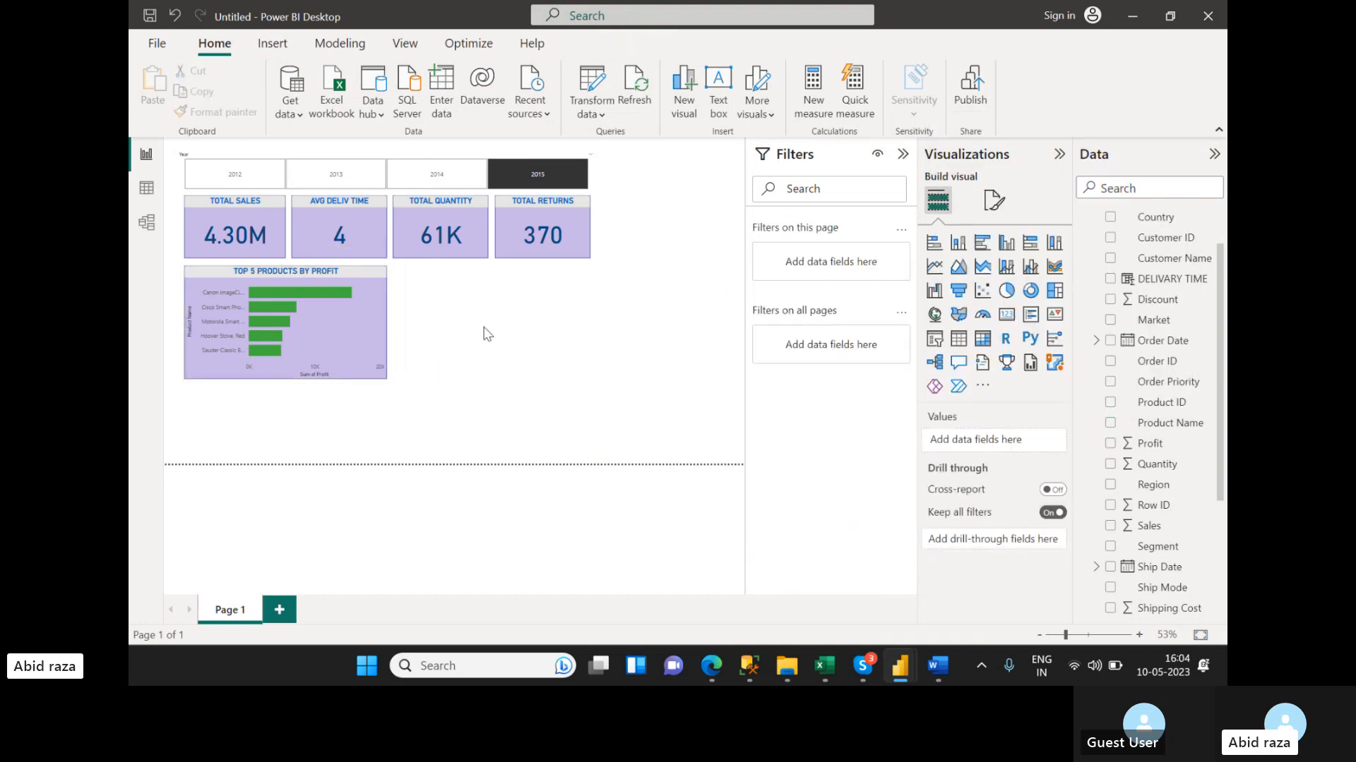
- Make the profit chart's Y-axis values bold with a font size of 18
left_click(344, 325)
left_click(994, 201)
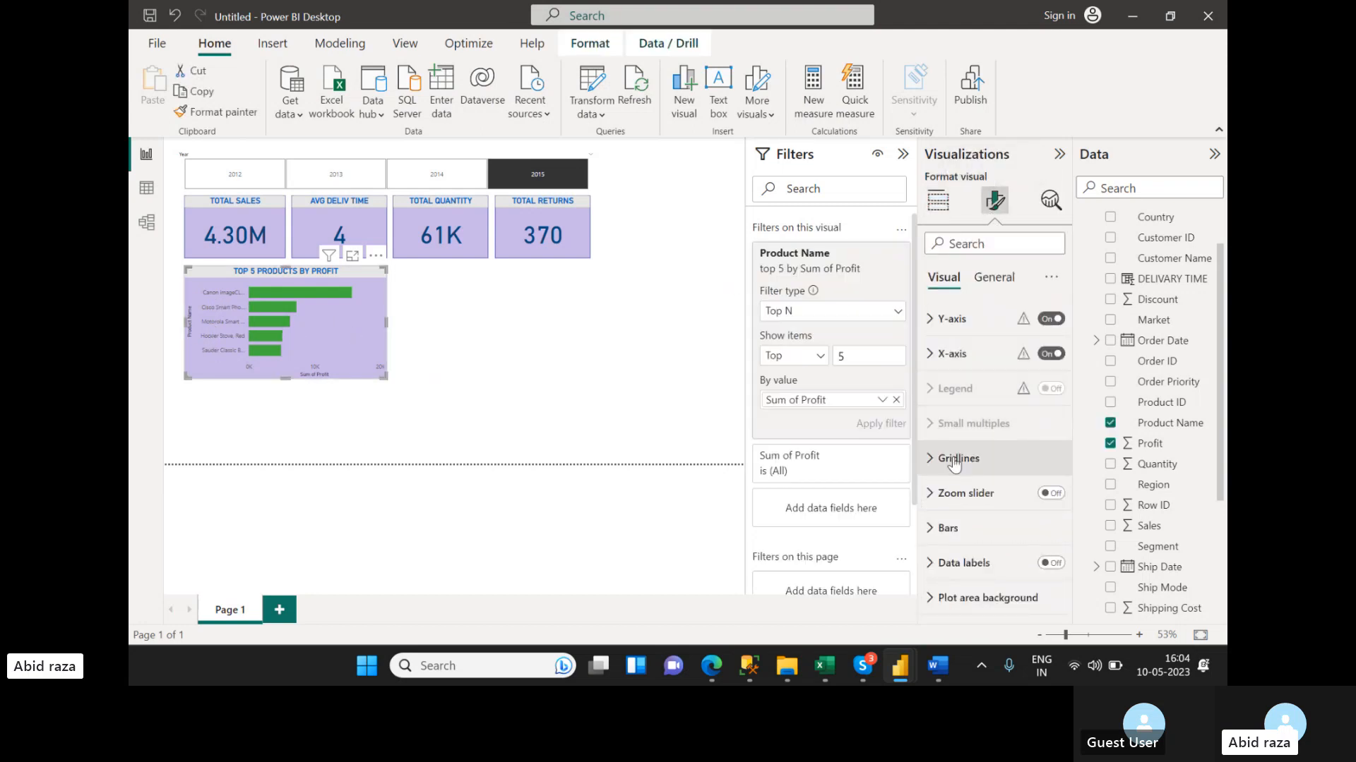
left_click(928, 320)
scroll(988, 339, "down", 1)
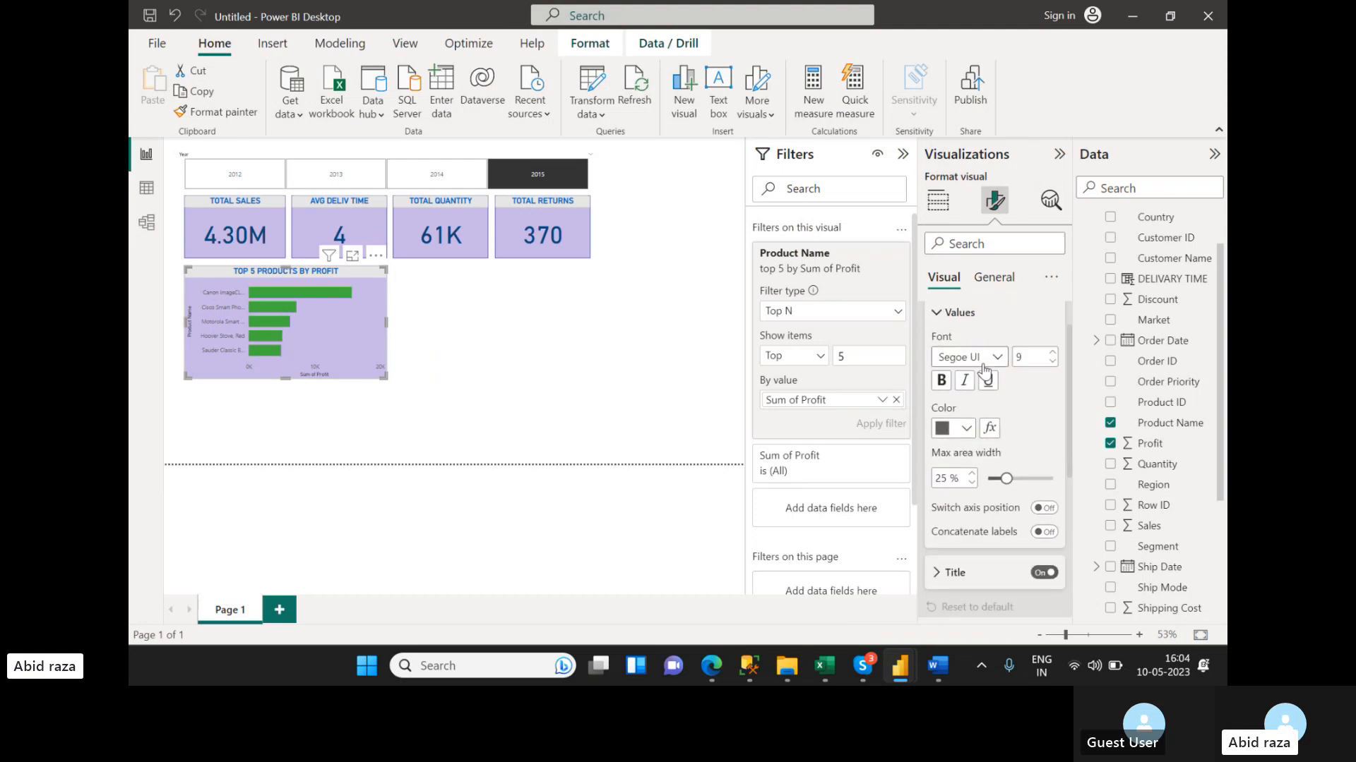
left_click(1051, 353)
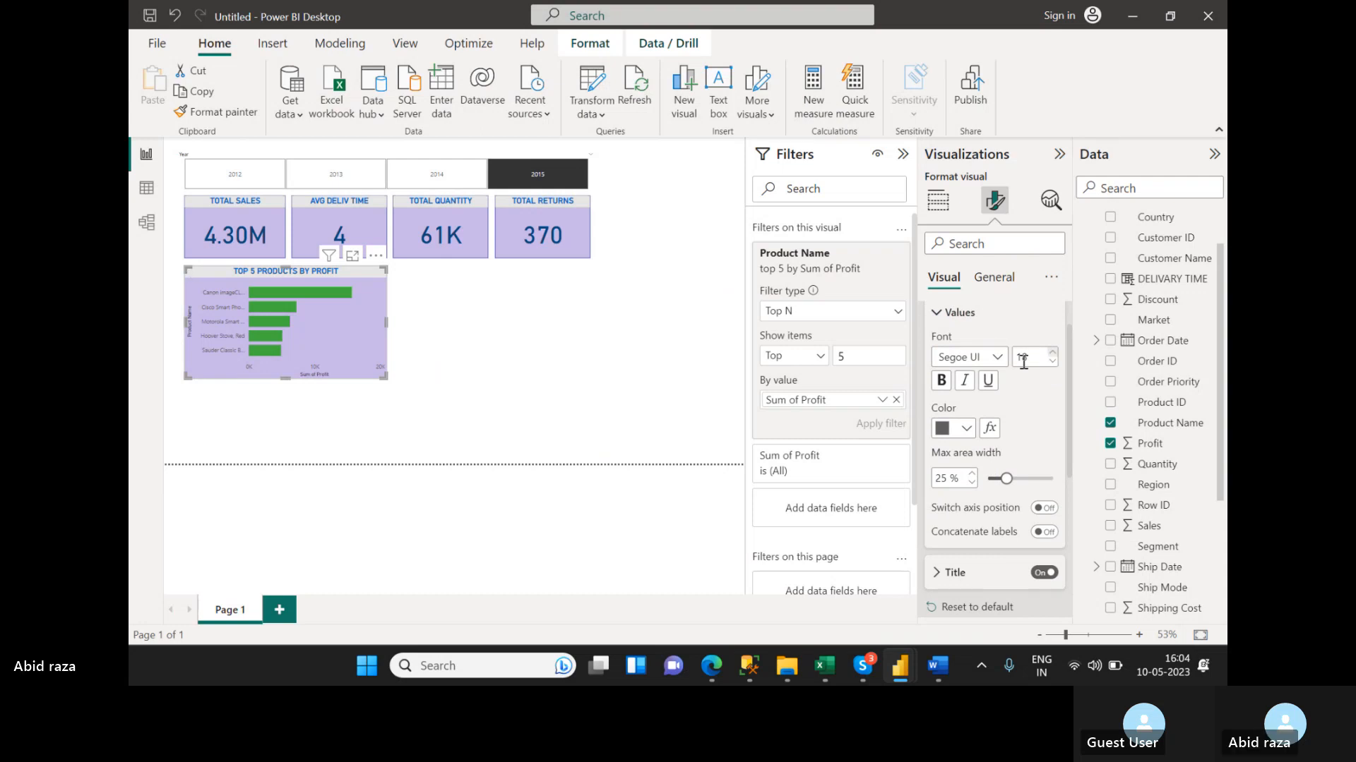
left_click(944, 382)
scroll(937, 386, "up", 1)
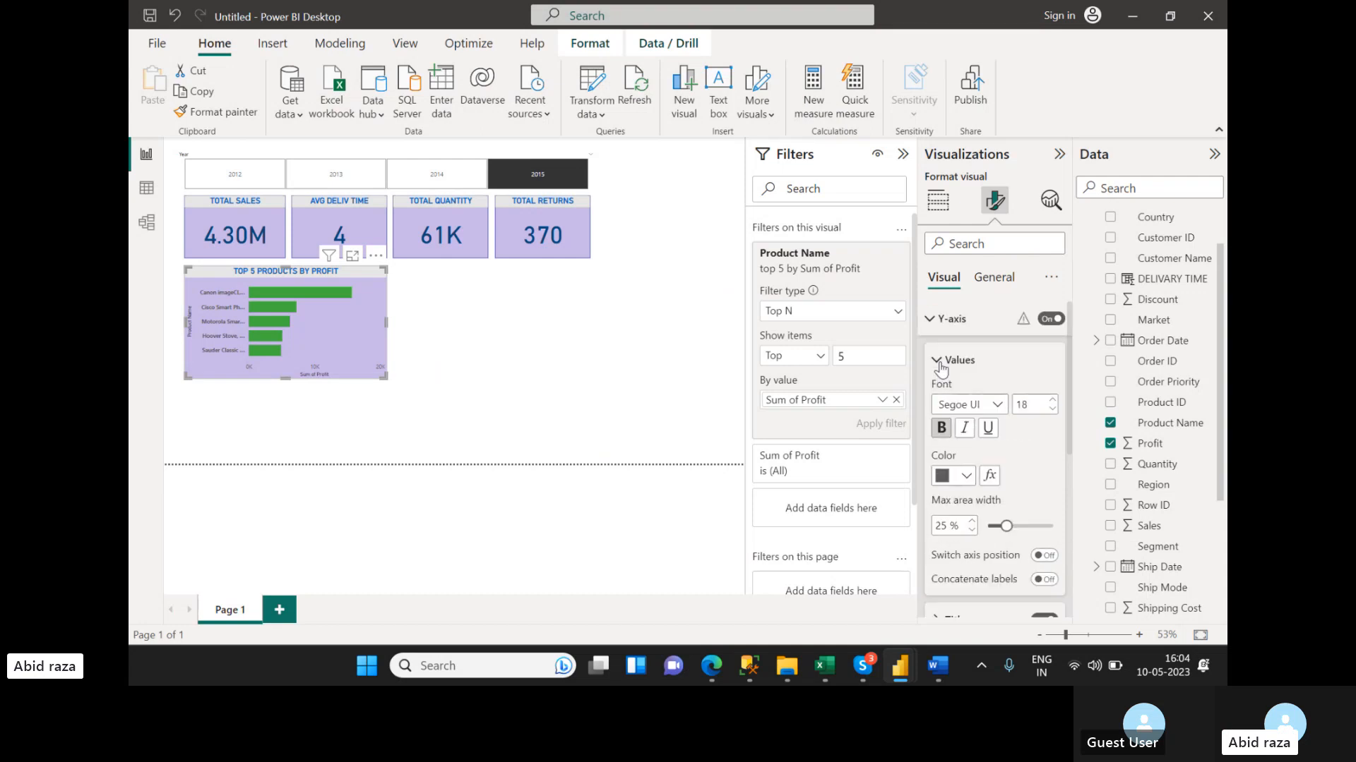
left_click(929, 322)
left_click(929, 325)
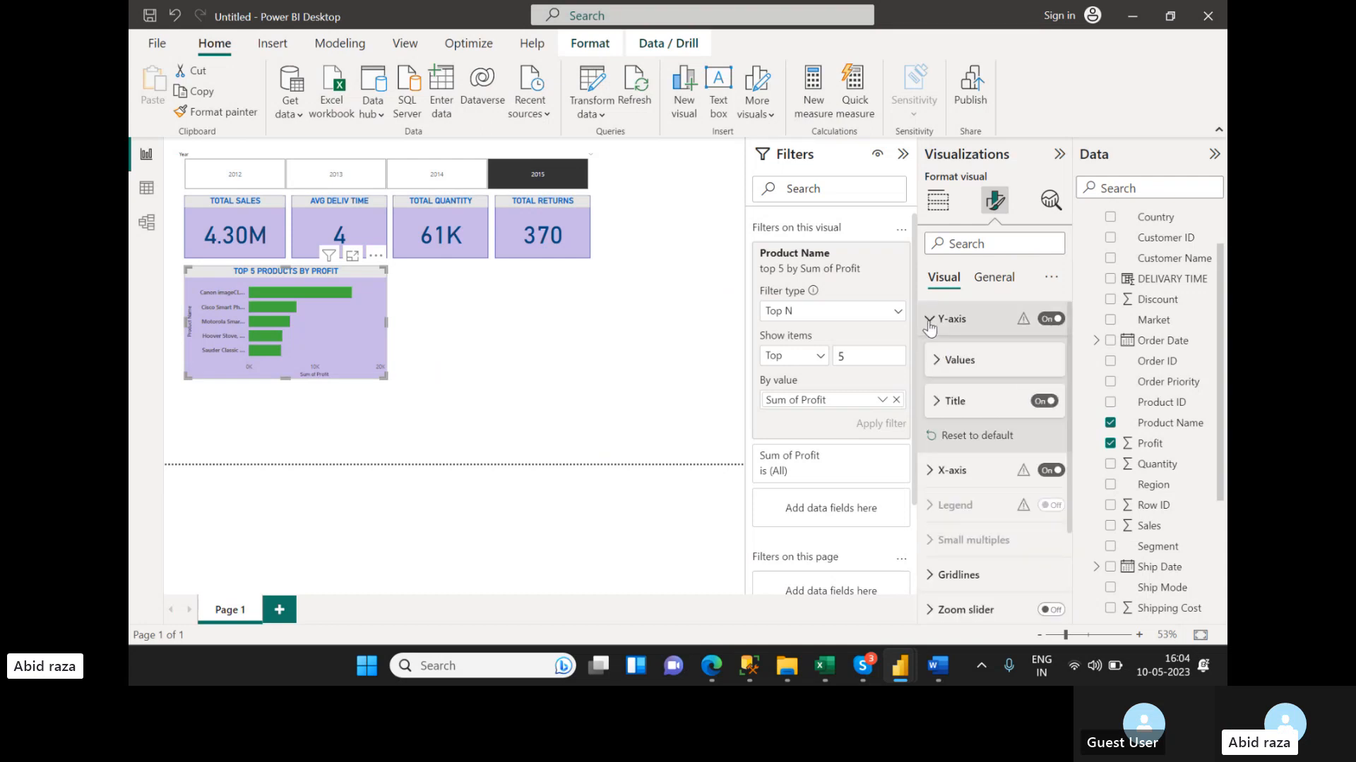
- Enlarge the profit chart to nearly three cards wide and set its Y-axis values' font size to 19
left_click(941, 367)
scroll(943, 370, "down", 2)
scroll(943, 370, "down", 1)
left_click(1053, 306)
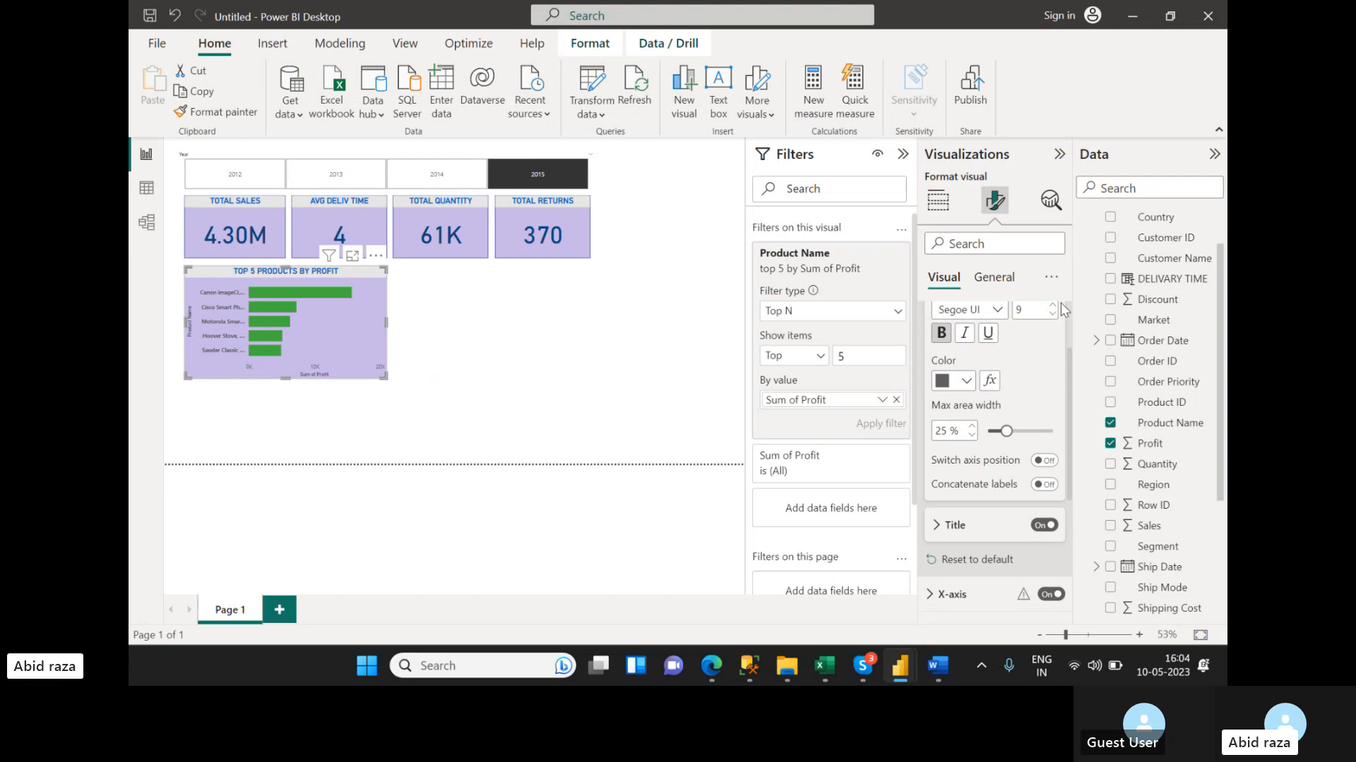
left_click(1053, 306)
left_click_drag(385, 377, 480, 413)
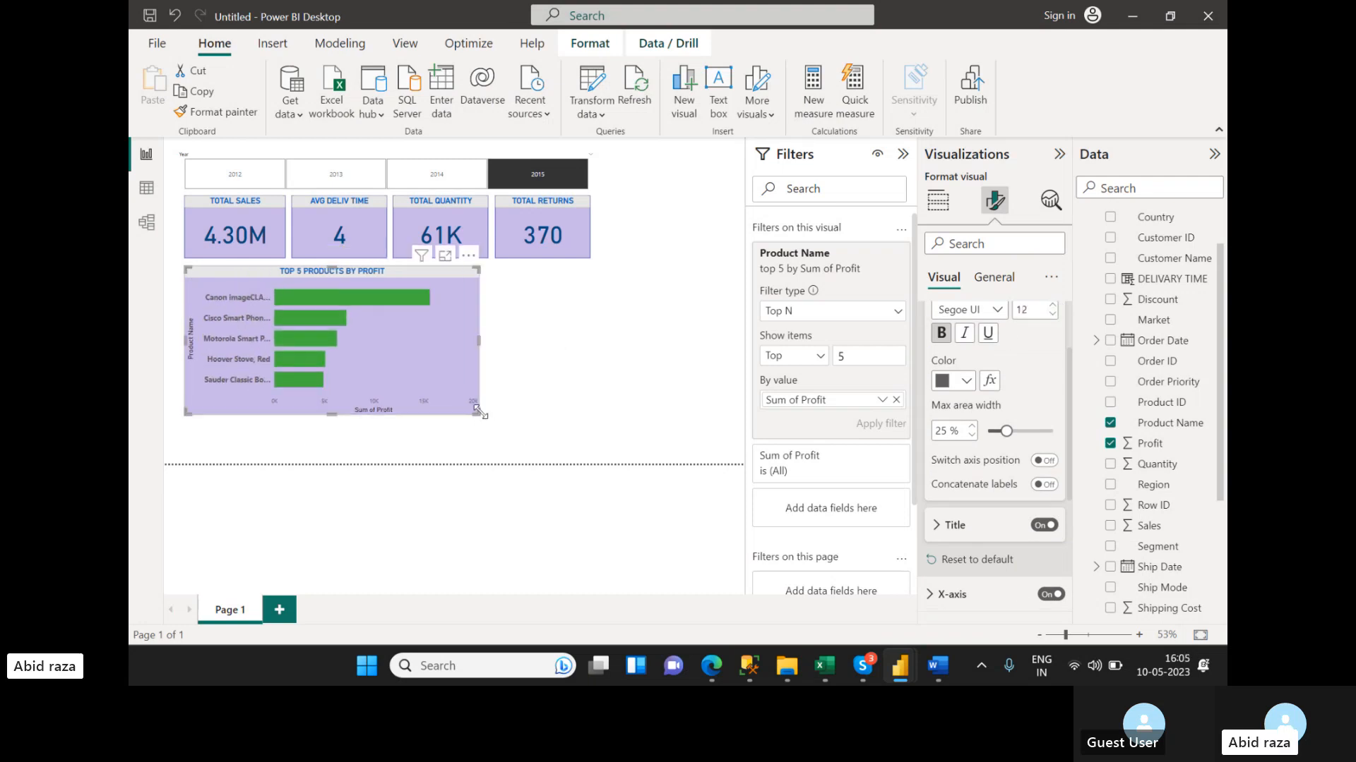
left_click(1052, 306)
left_click(1051, 306)
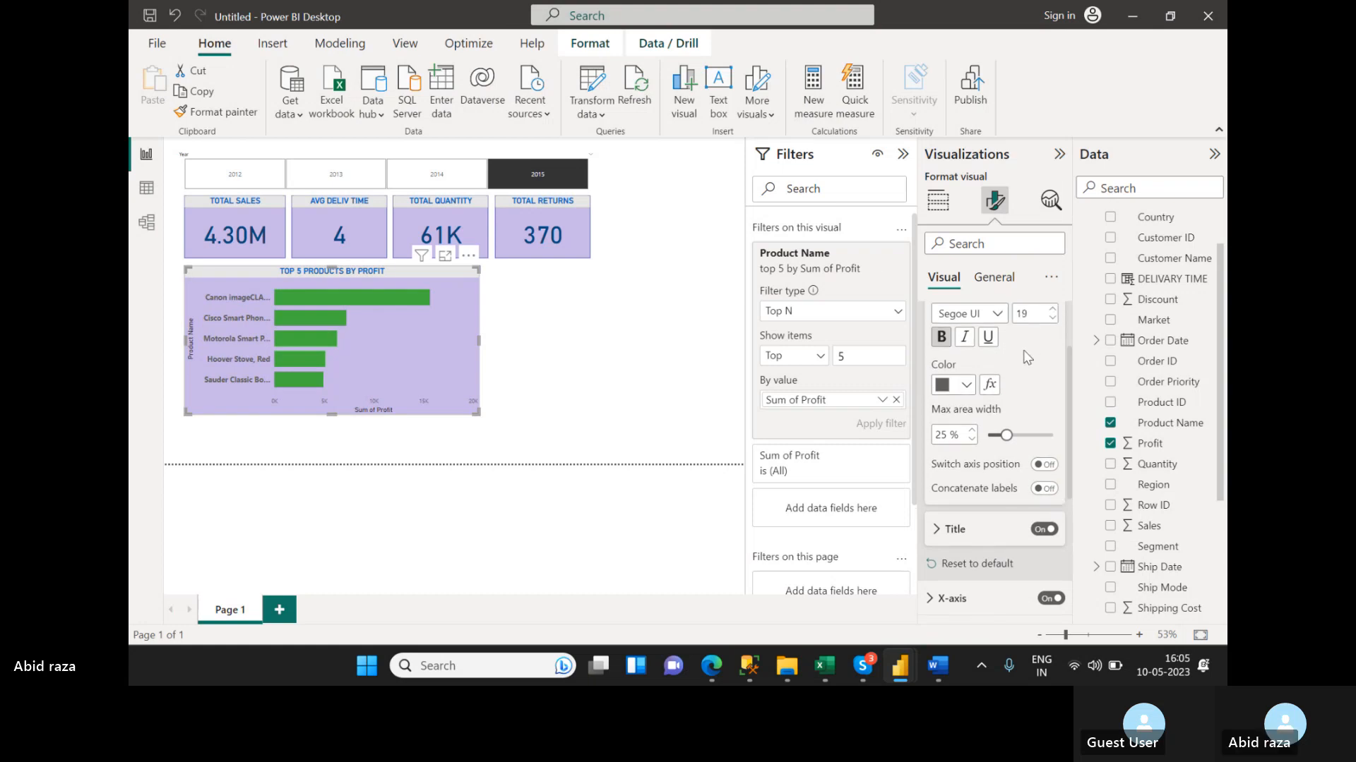
scroll(989, 424, "up", 3)
scroll(981, 455, "down", 5)
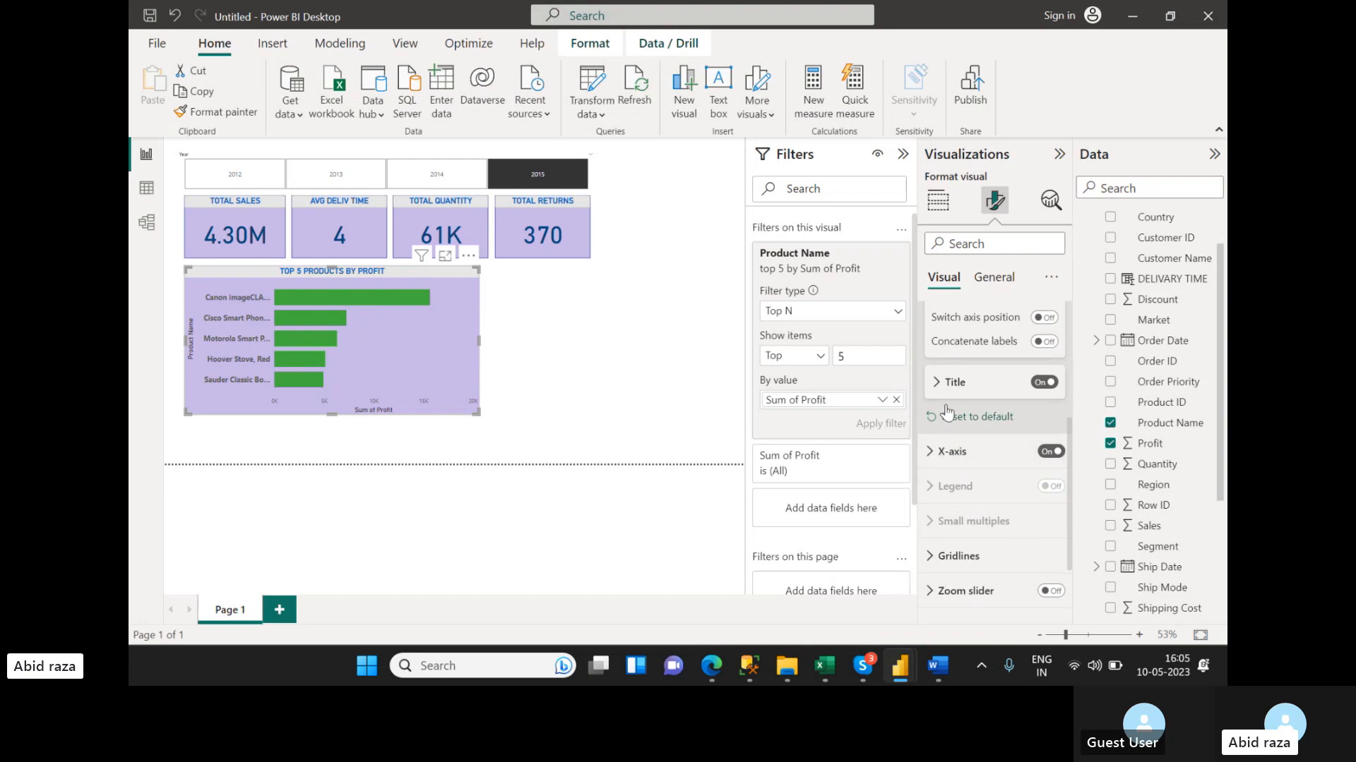
- Shrink the profit chart to the combined width of the first two cards and color its Y-axis values theme red
left_click_drag(477, 408, 387, 396)
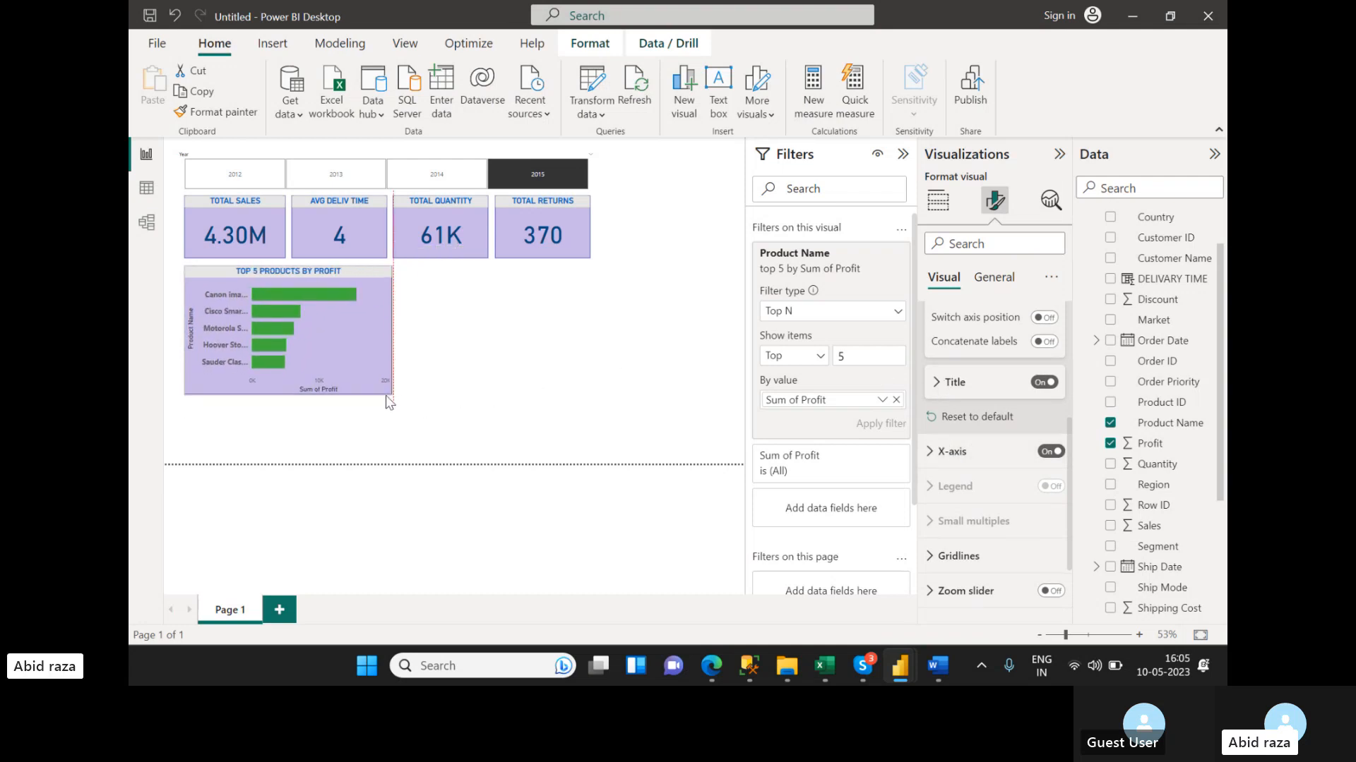
scroll(951, 398, "up", 1)
scroll(953, 395, "up", 3)
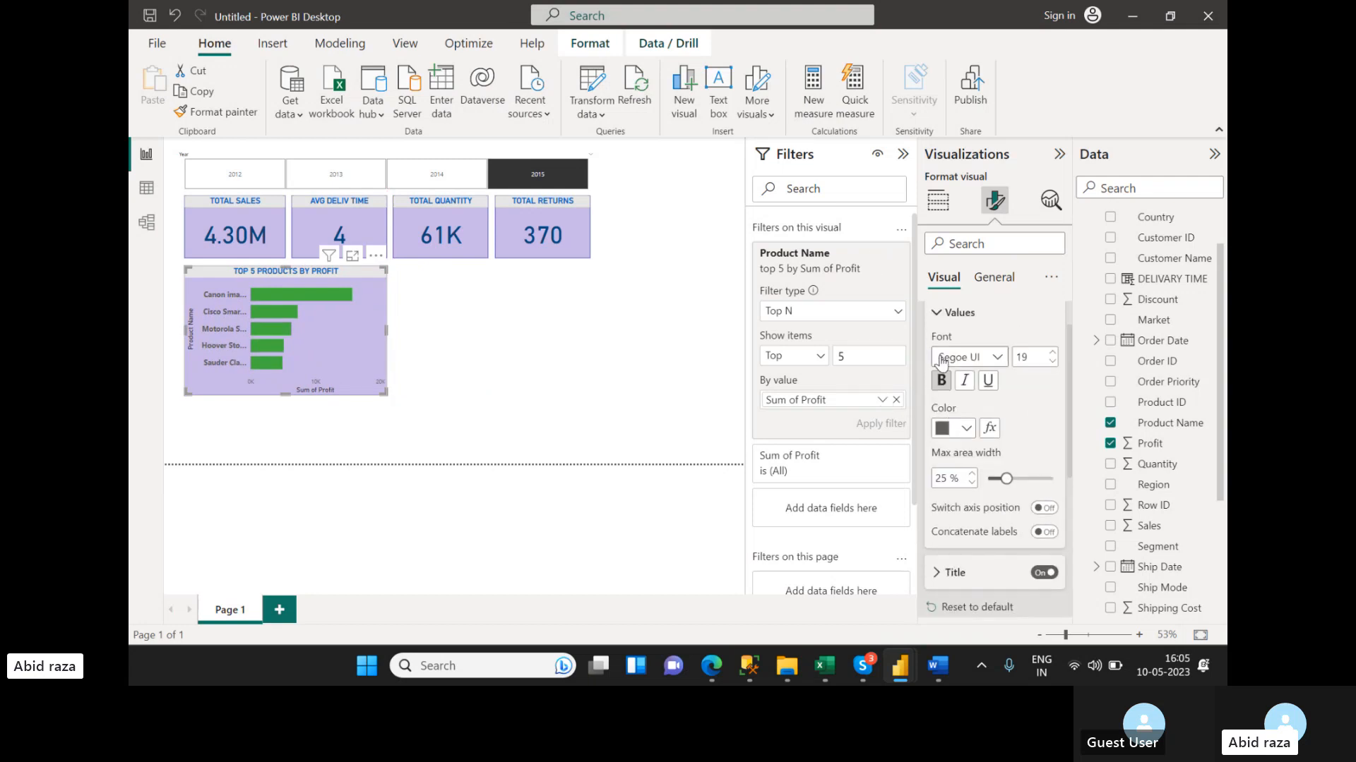
left_click(963, 426)
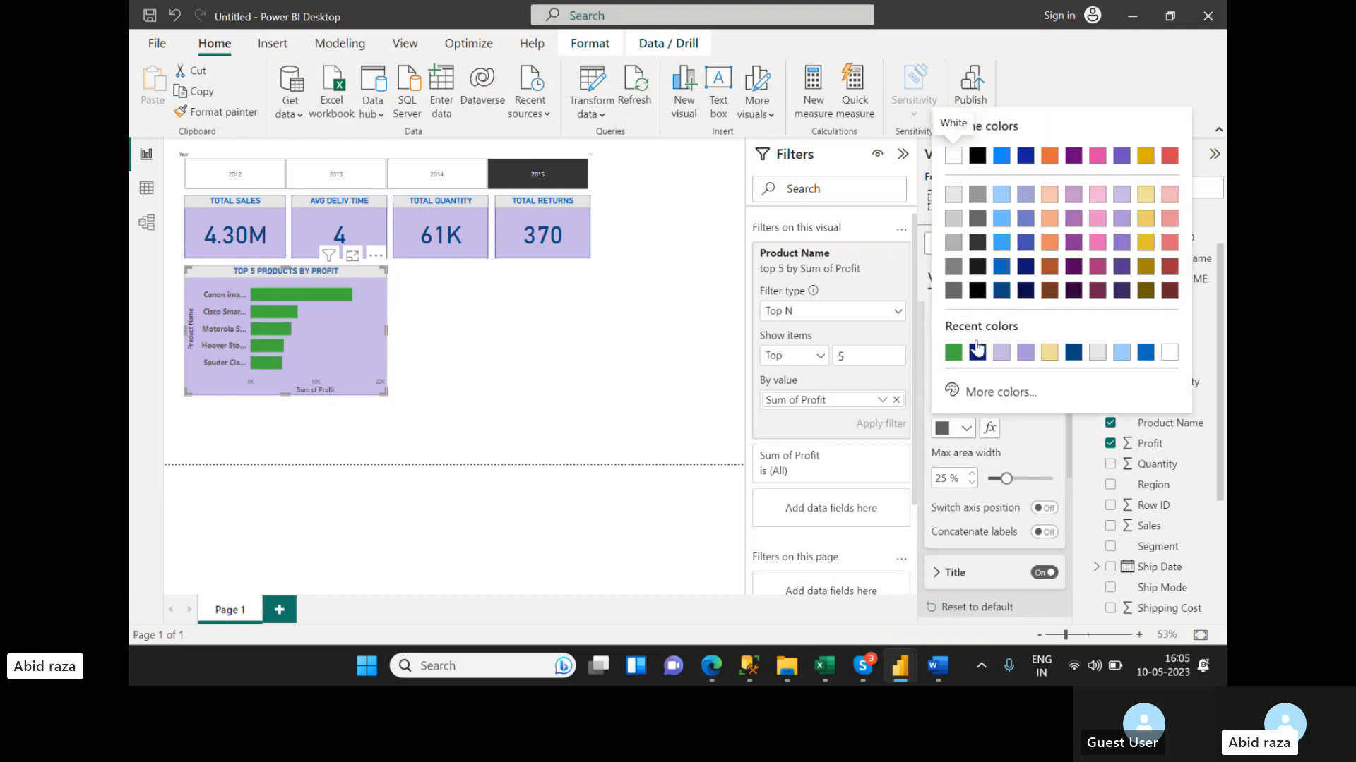
left_click(1169, 155)
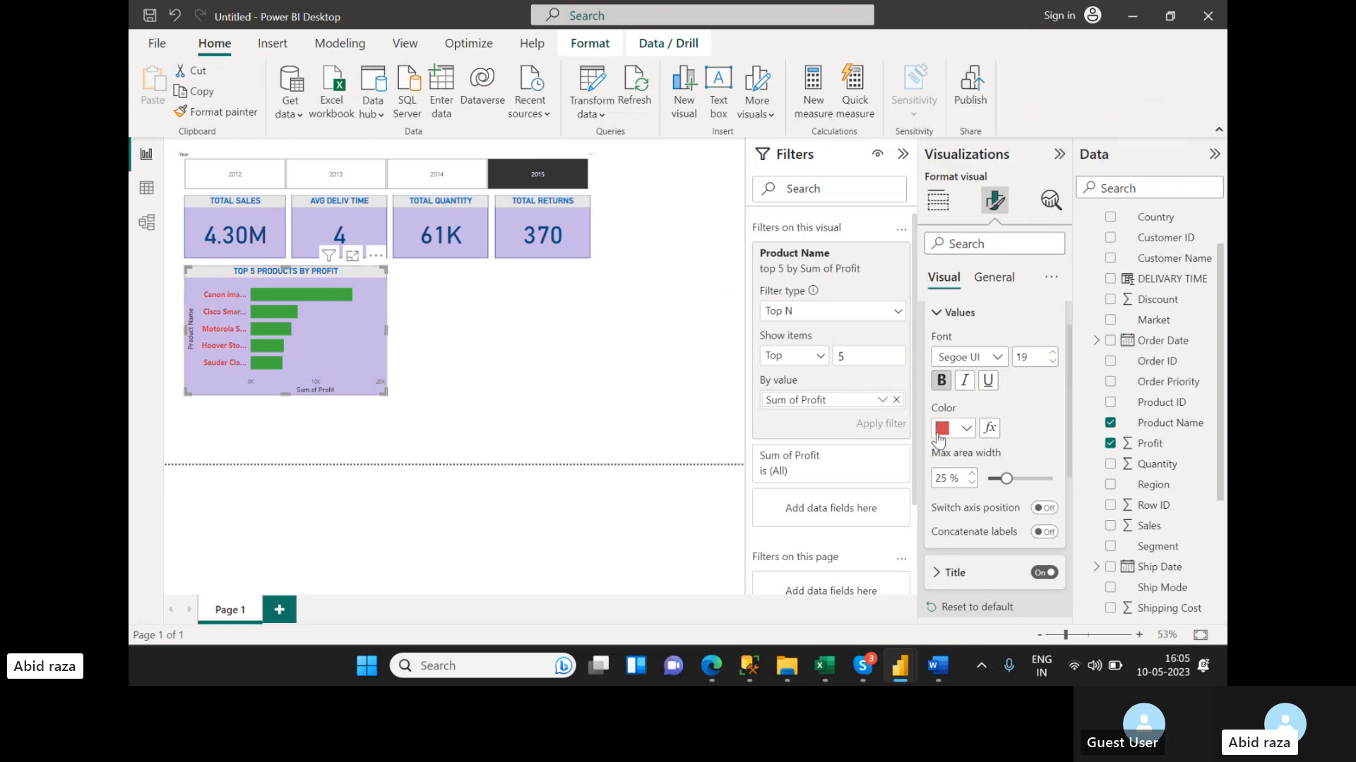
- Set the color of the profit chart's X-axis values to the theme red
scroll(951, 493, "down", 1)
scroll(954, 482, "down", 2)
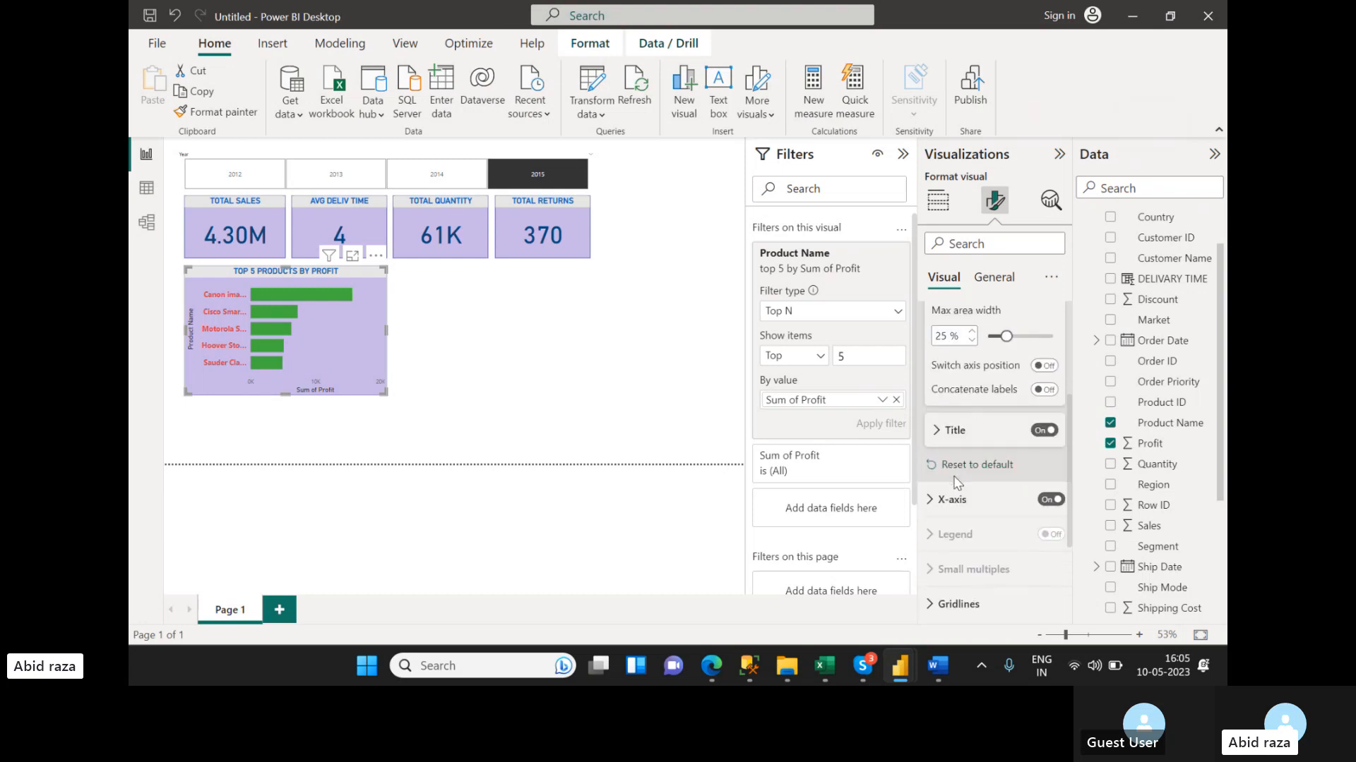
left_click(946, 499)
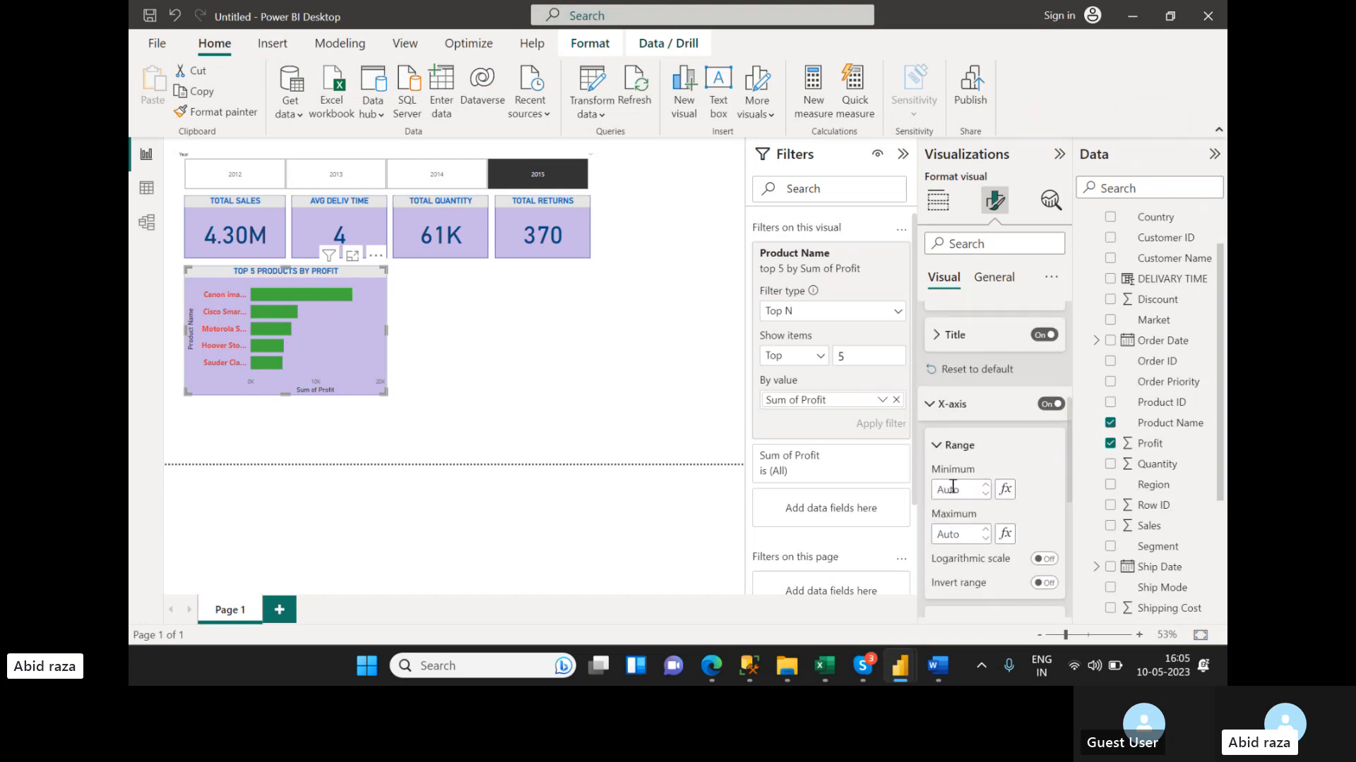
left_click(935, 404)
scroll(934, 385, "up", 3)
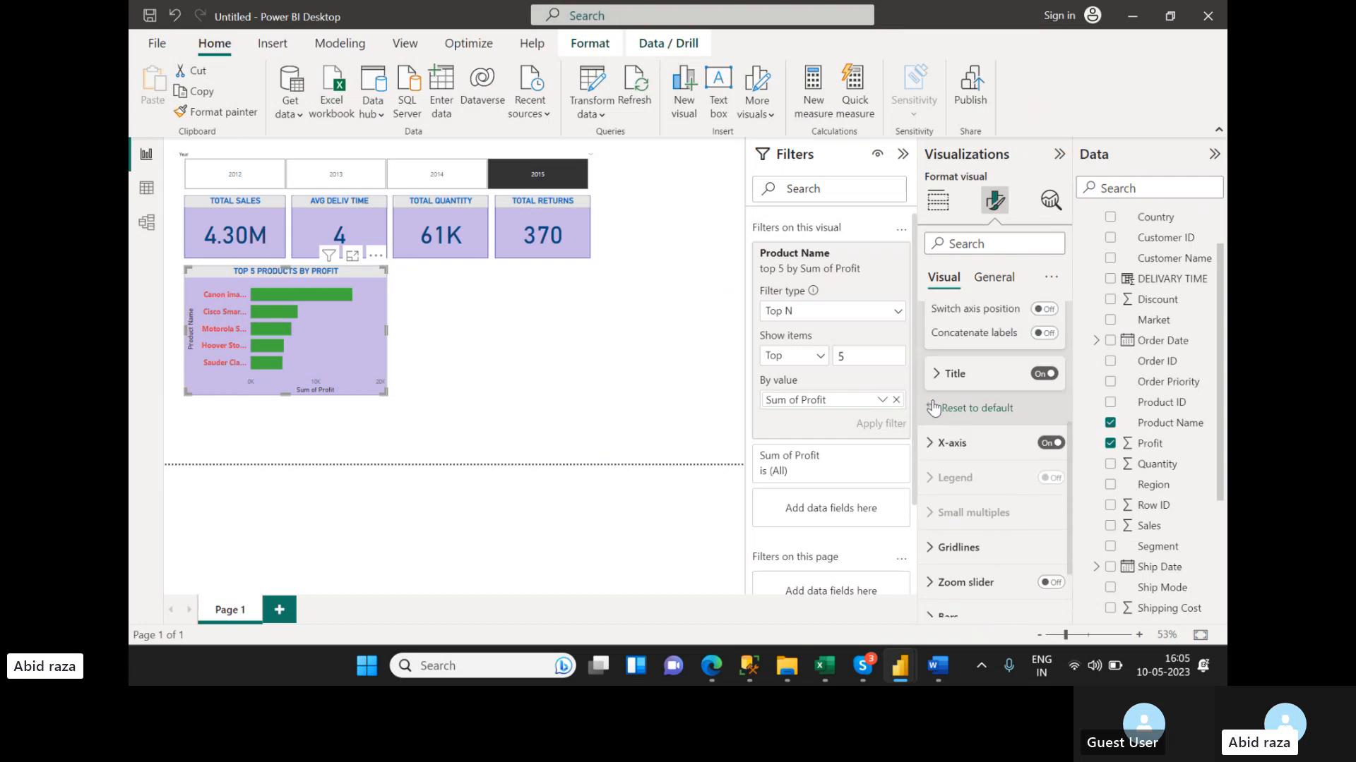
left_click(936, 360)
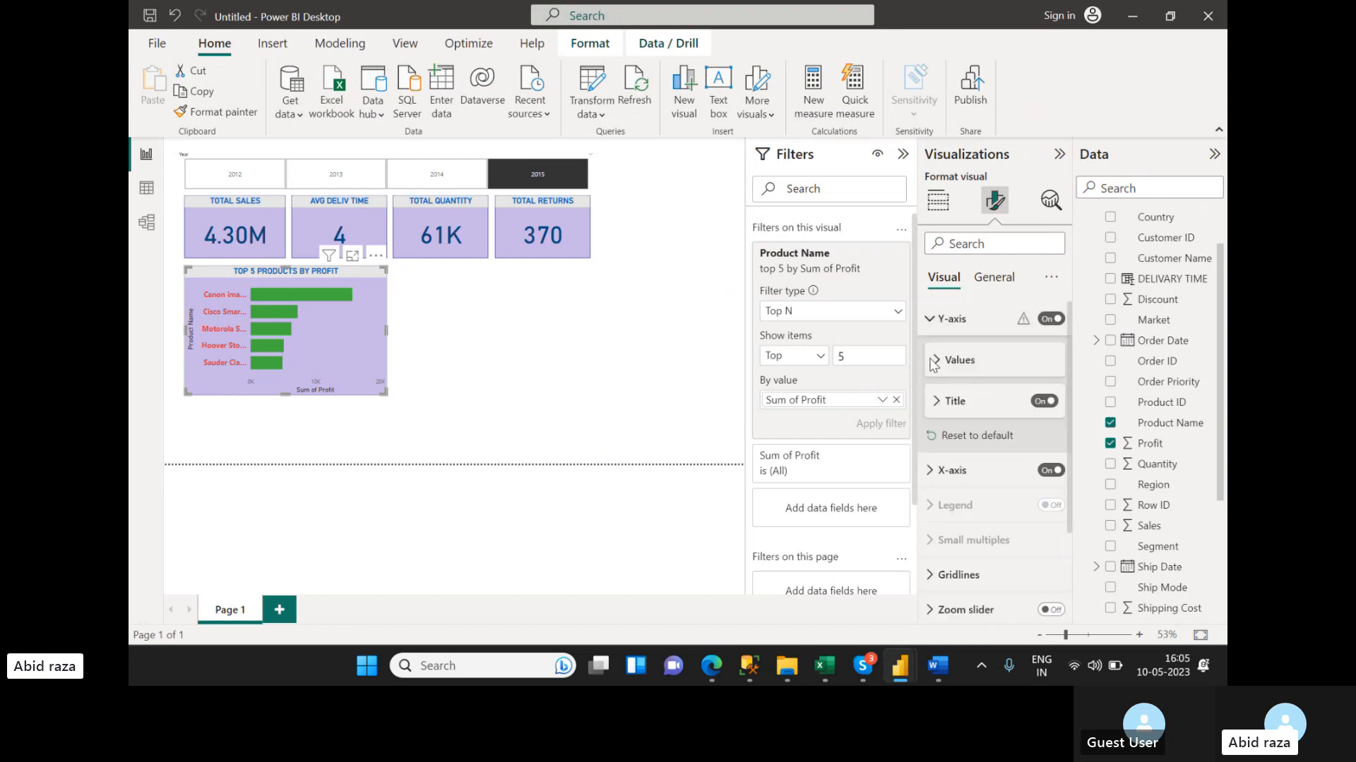
left_click(931, 471)
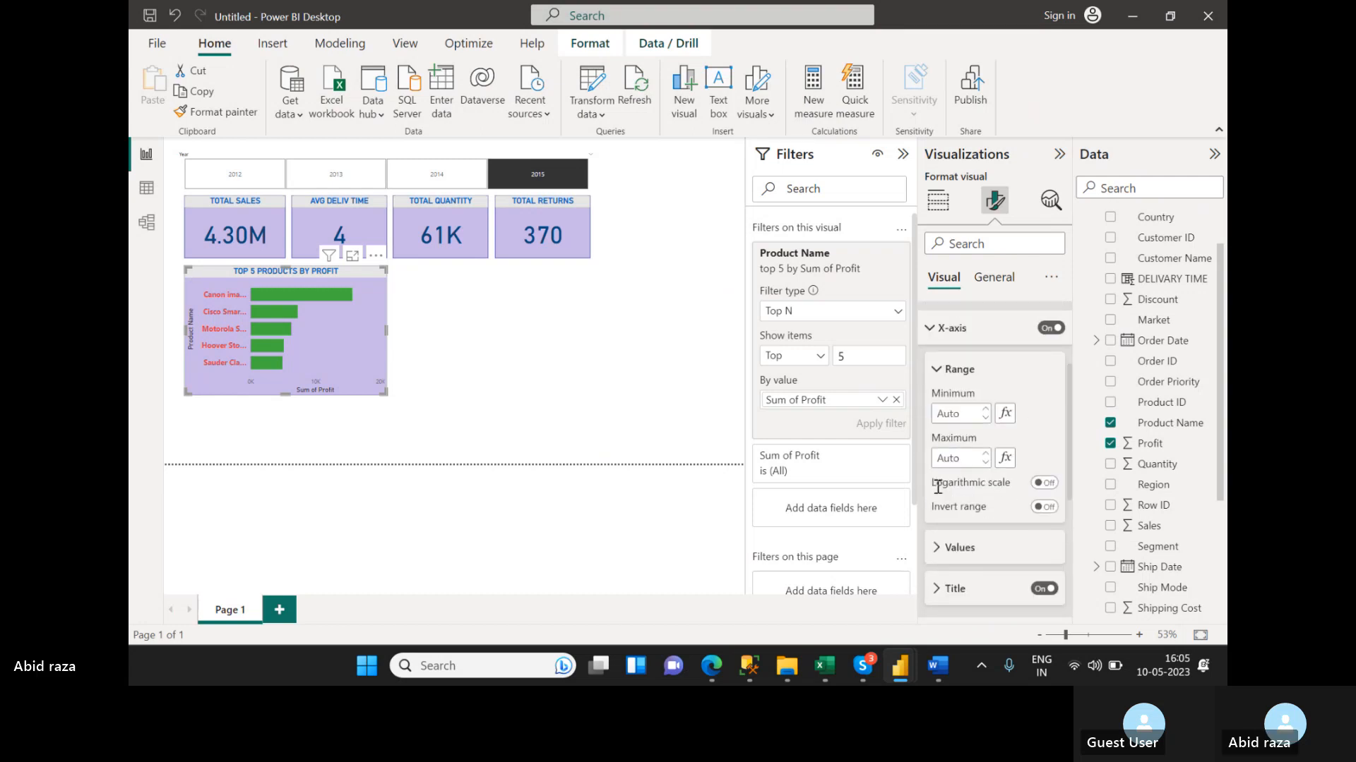
left_click(937, 548)
left_click(969, 475)
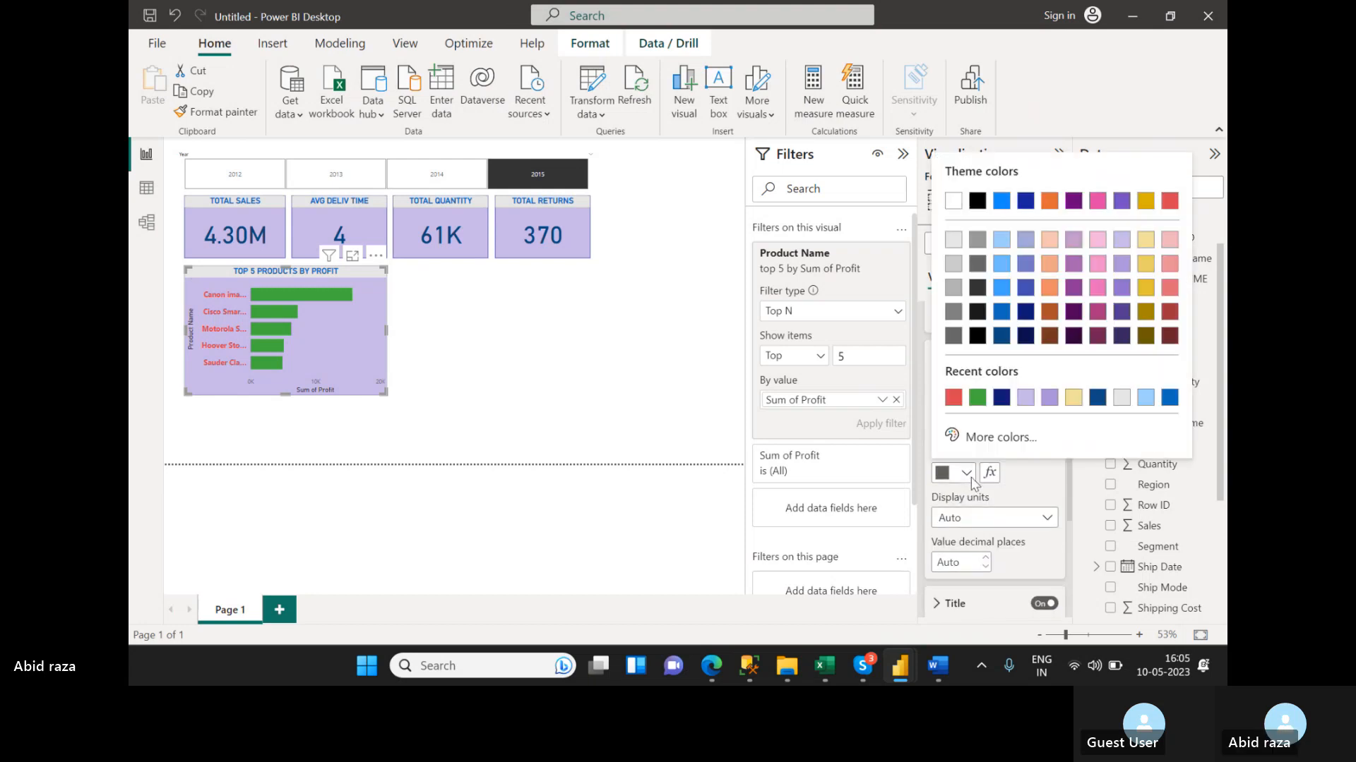
left_click(1171, 203)
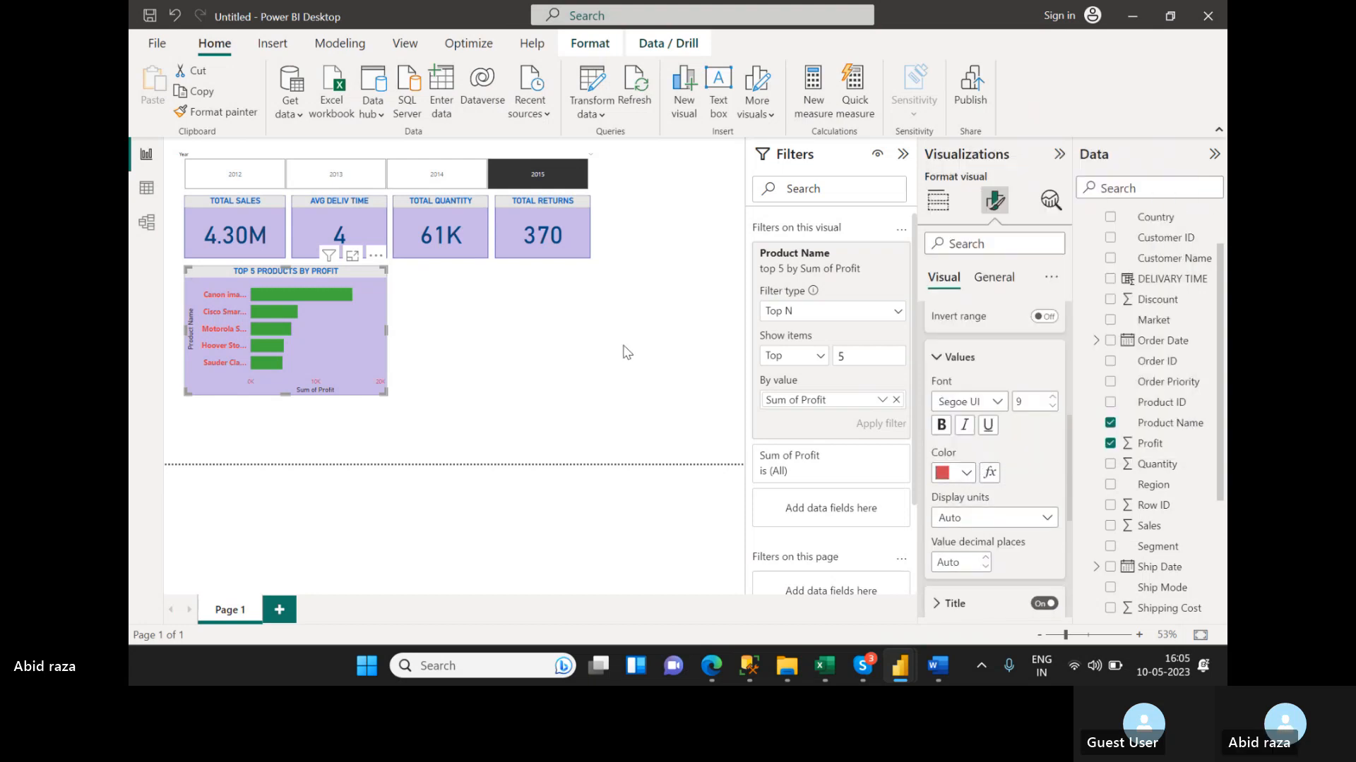
left_click(446, 381)
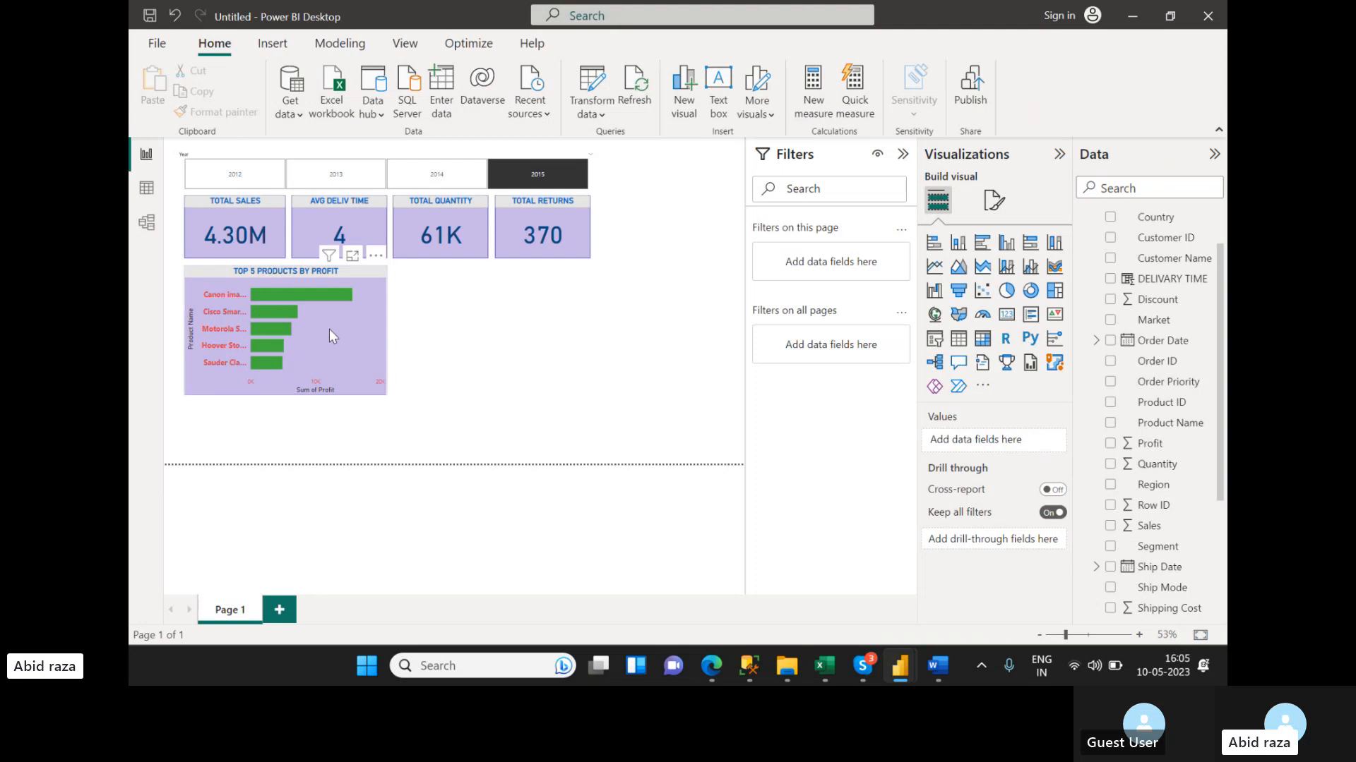
- Switch to the Requirement document in Word and highlight question 5 about the top 5 products by profit in green
mouse_move(917, 665)
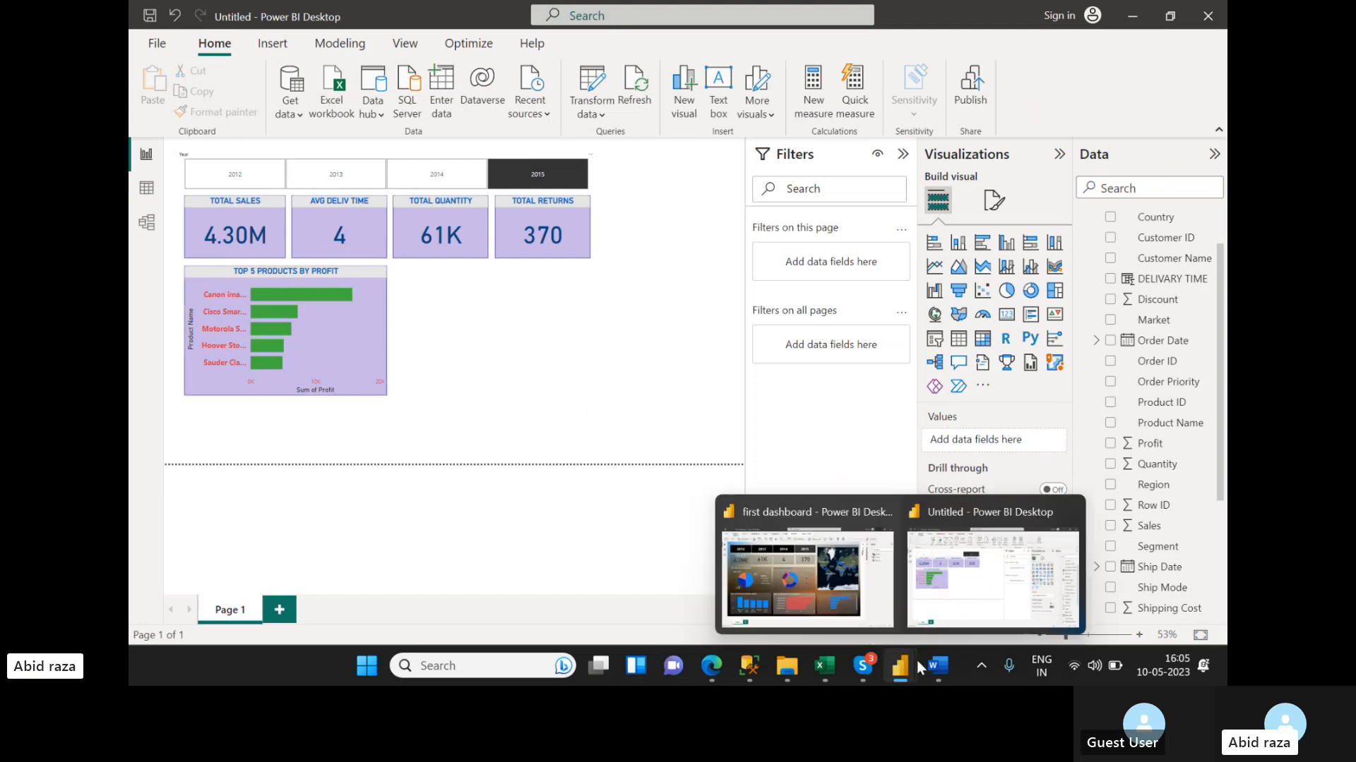
left_click(835, 668)
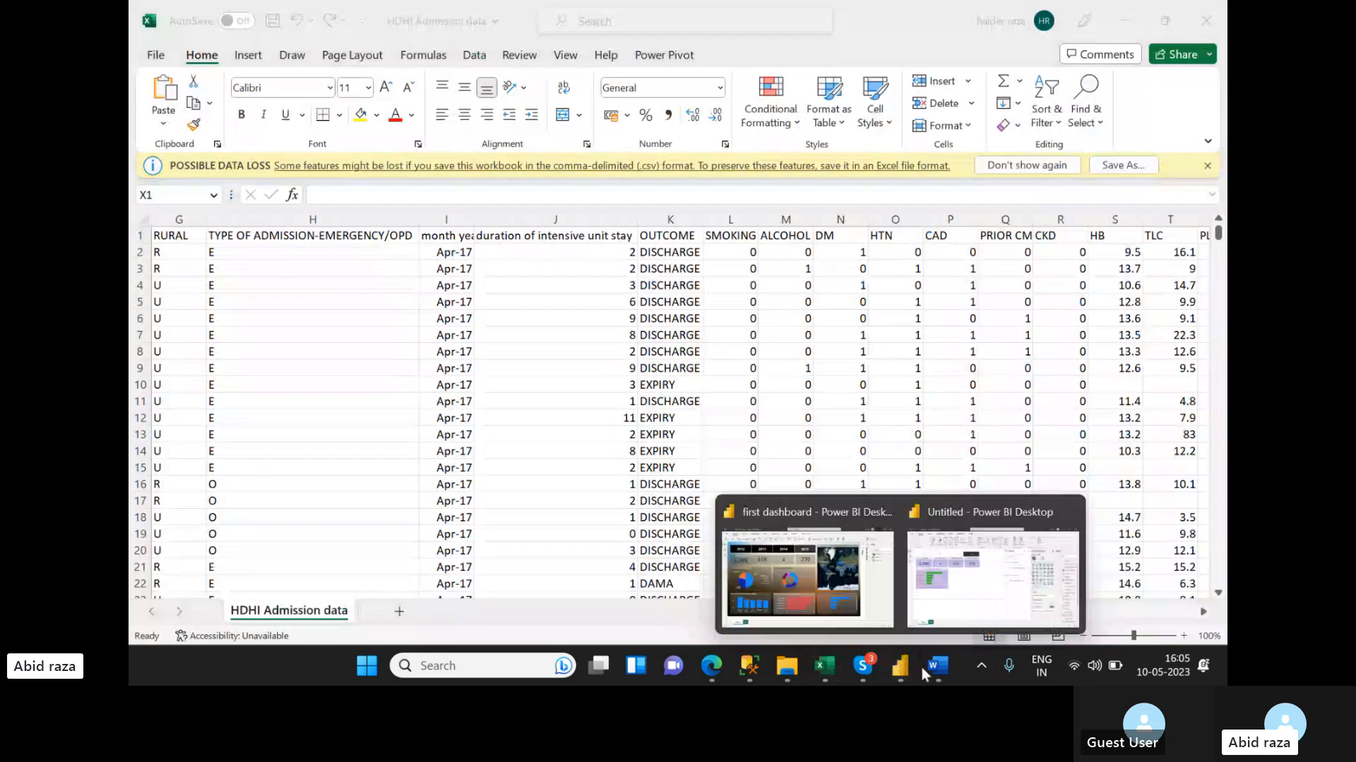
left_click(925, 670)
left_click_drag(640, 339, 820, 375)
right_click(822, 375)
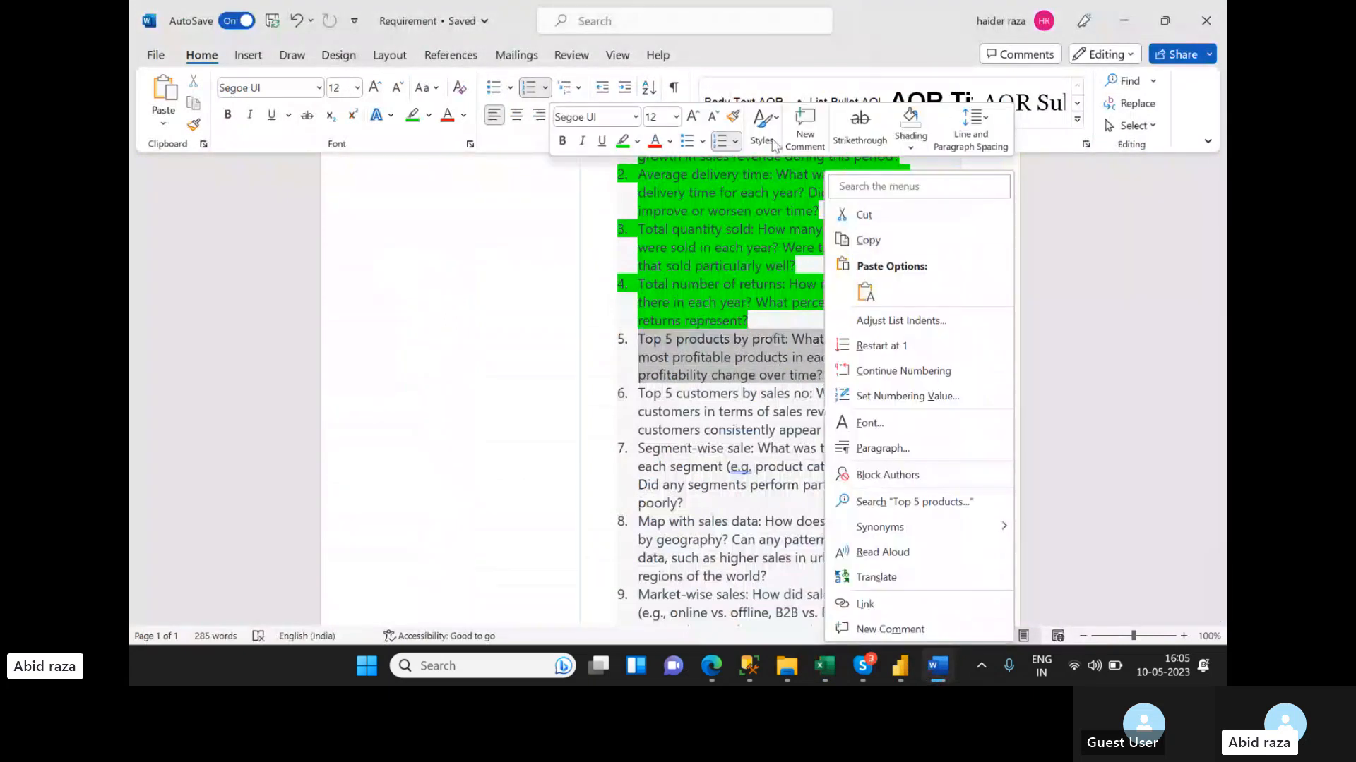
left_click(622, 141)
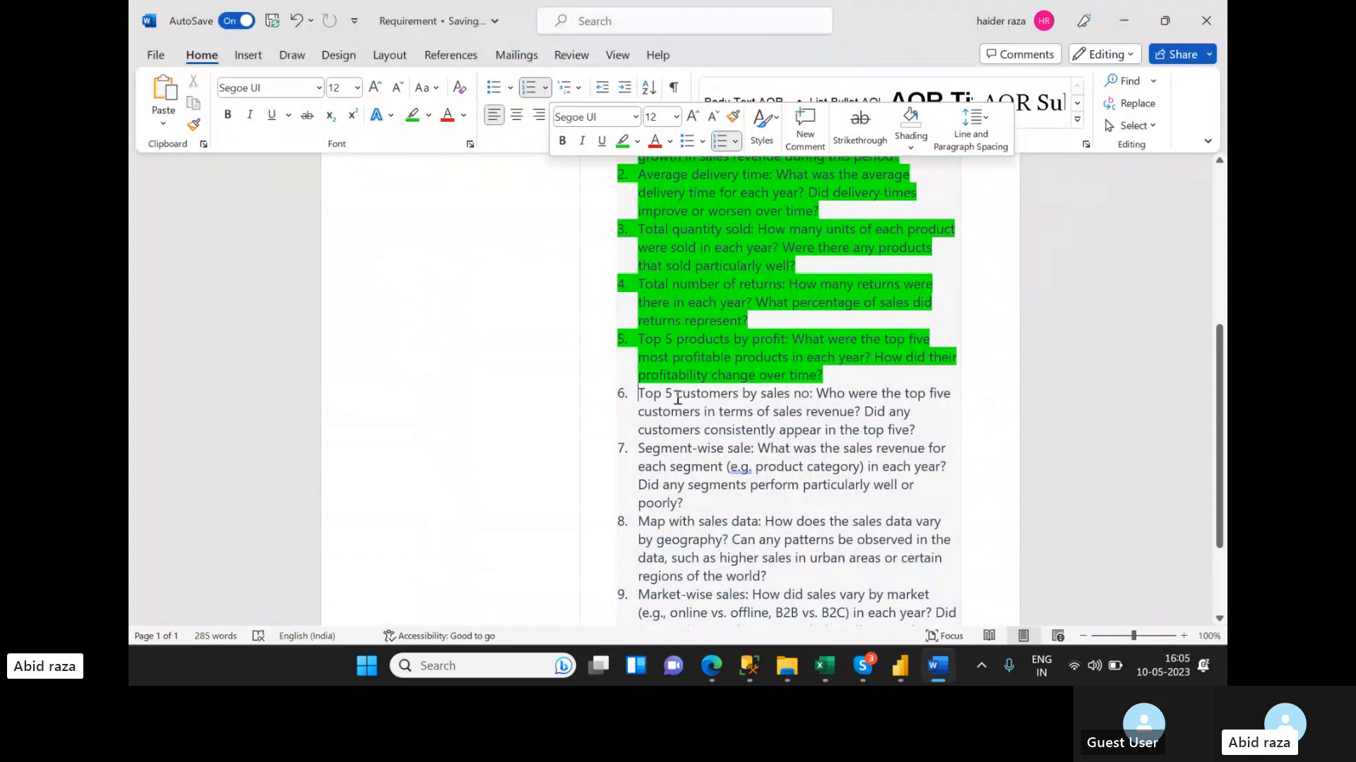
- Examine question 6 about the top 5 customers by sales in Word, comparing it with the Power BI profit chart
mouse_move(639, 396)
left_mouse_down()
mouse_move(918, 411)
mouse_move(632, 370)
mouse_move(624, 392)
left_mouse_up()
key("alt+Tab")
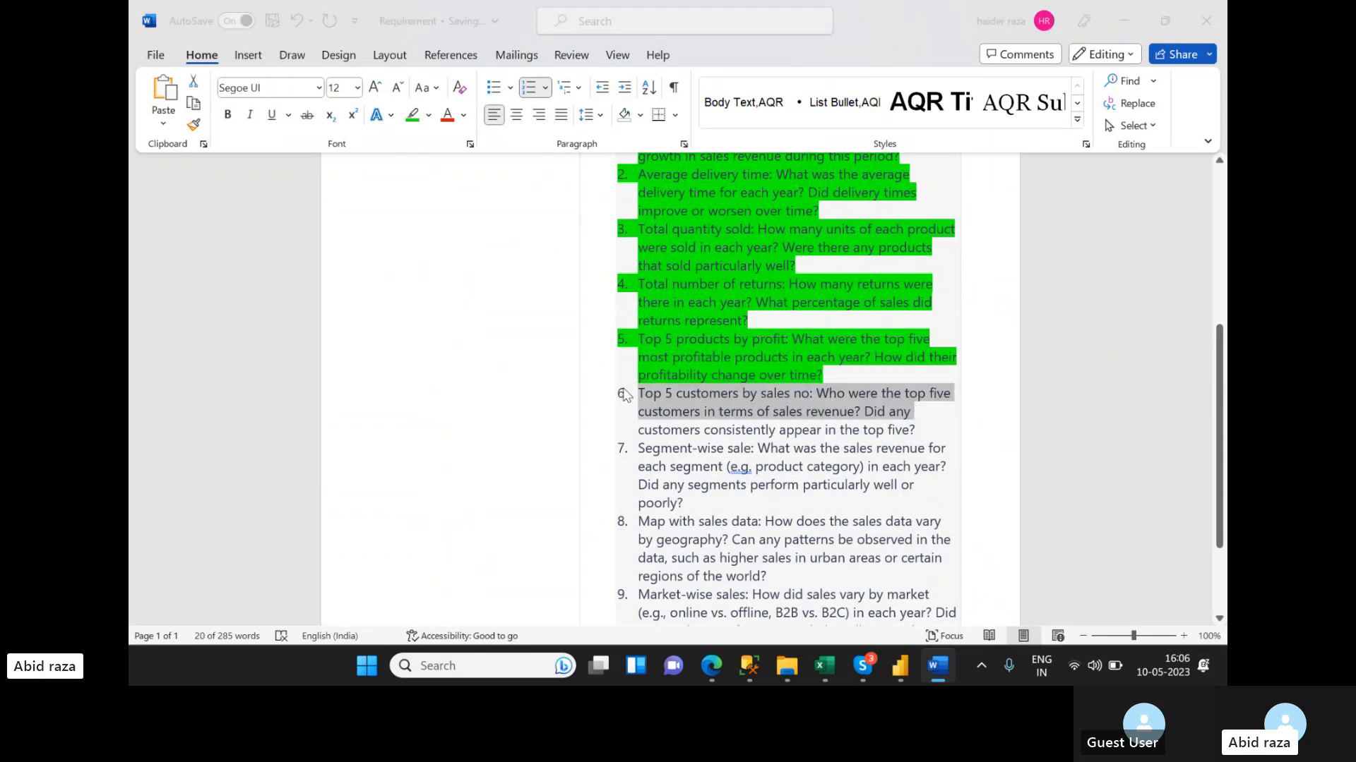
mouse_move(899, 666)
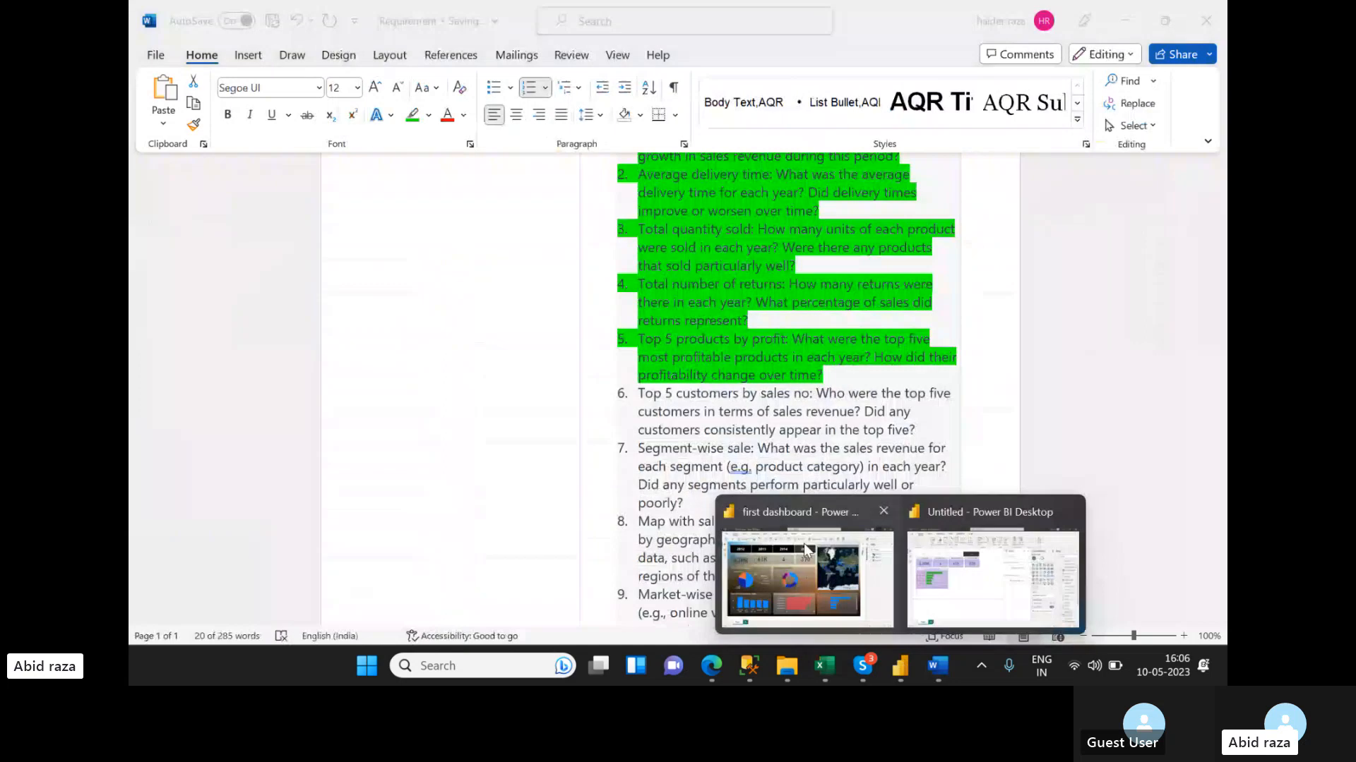
left_click(920, 536)
mouse_move(295, 297)
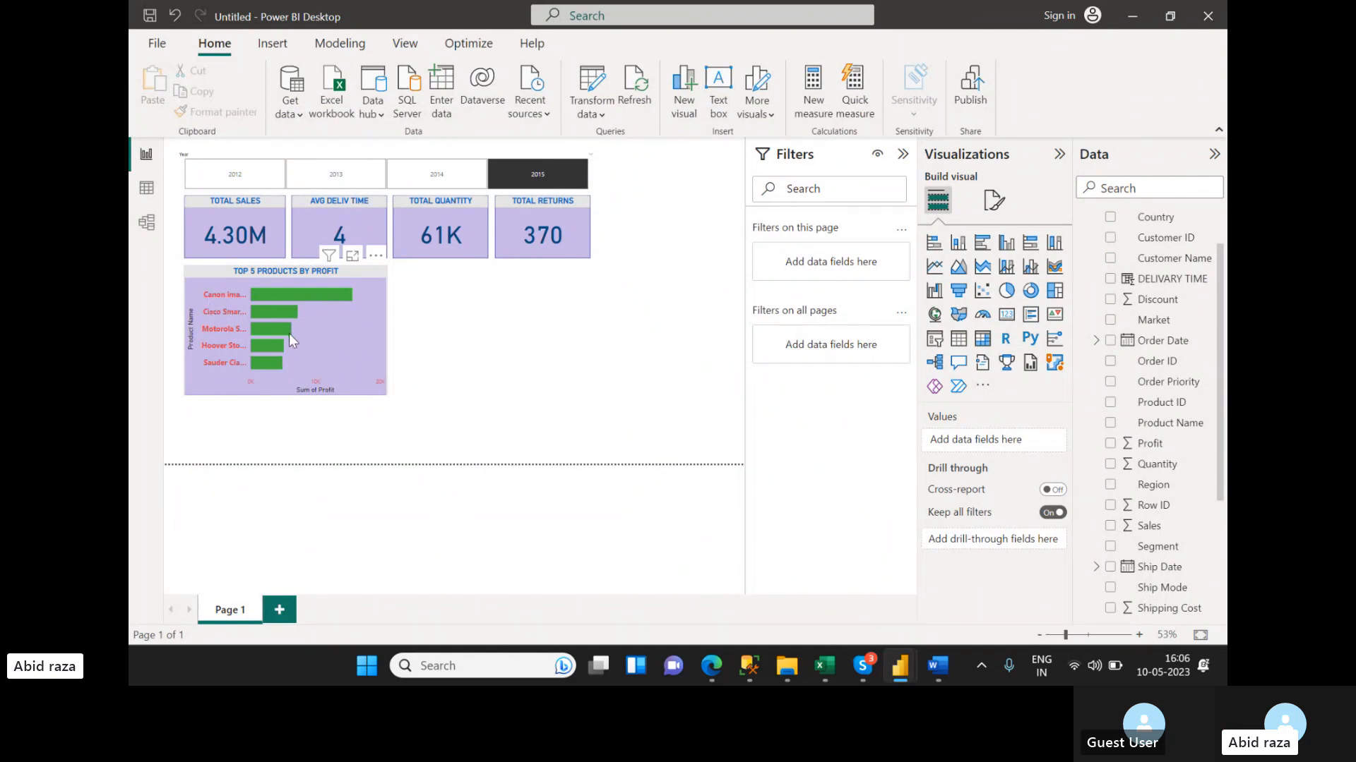
mouse_move(289, 335)
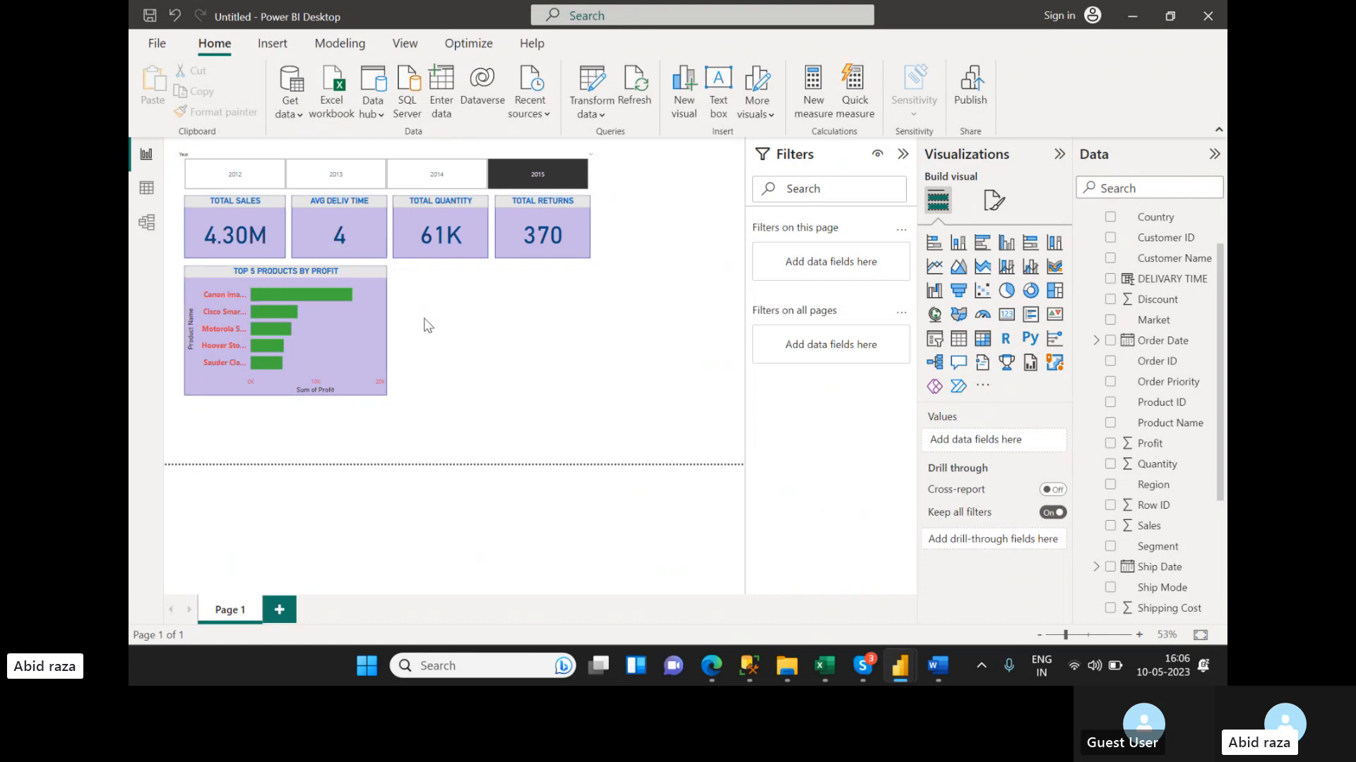
key("alt+Tab")
left_click_drag(638, 393, 917, 419)
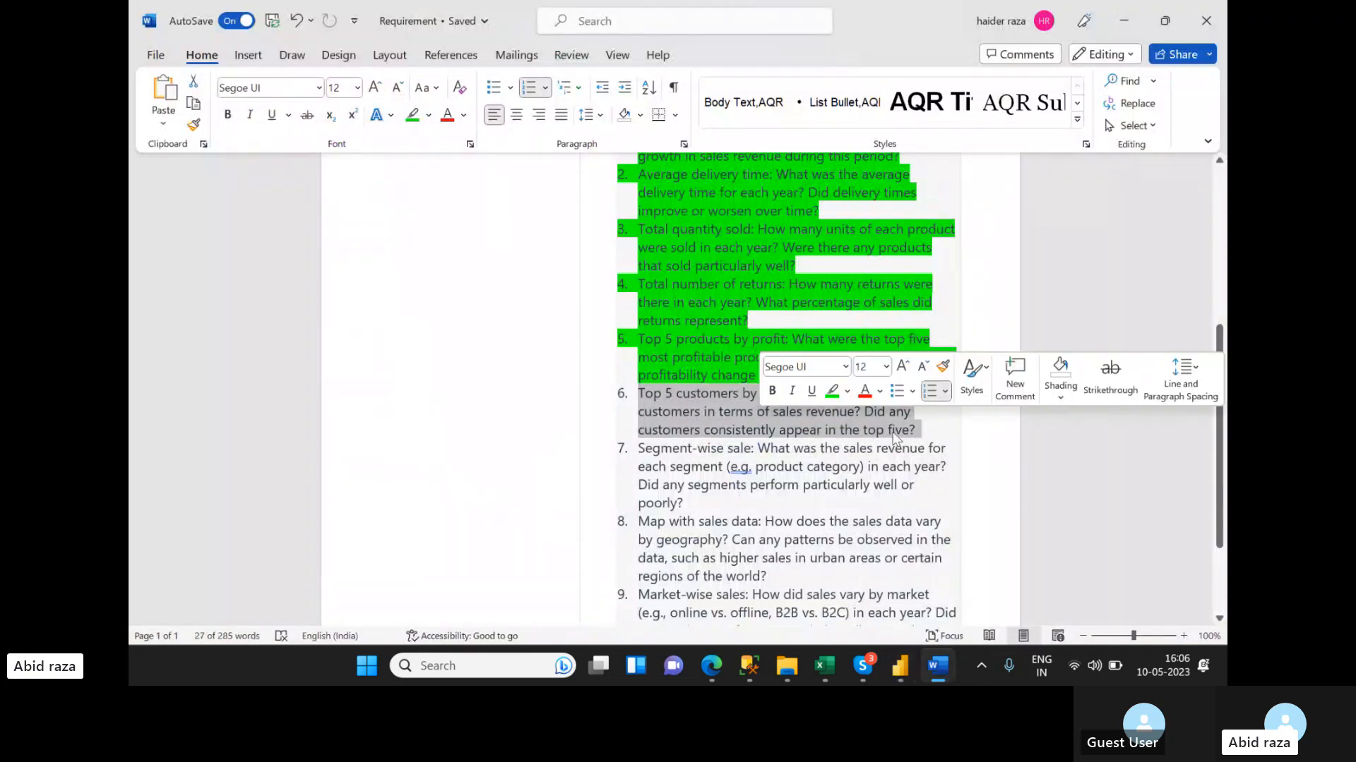
left_click_drag(639, 393, 805, 400)
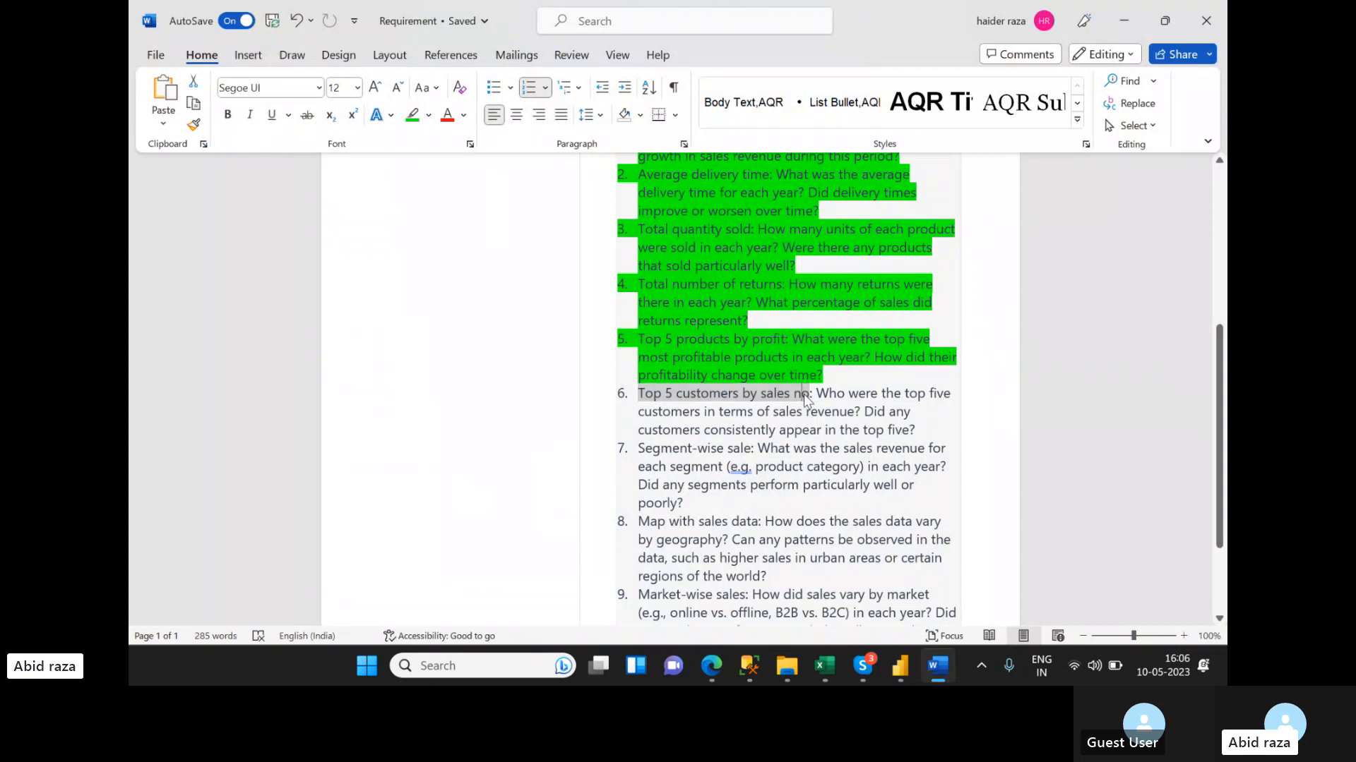
left_click(804, 400)
mouse_move(639, 396)
left_mouse_down()
mouse_move(741, 394)
mouse_move(910, 416)
mouse_move(918, 429)
mouse_move(642, 394)
mouse_move(637, 406)
left_mouse_up()
left_click(917, 429)
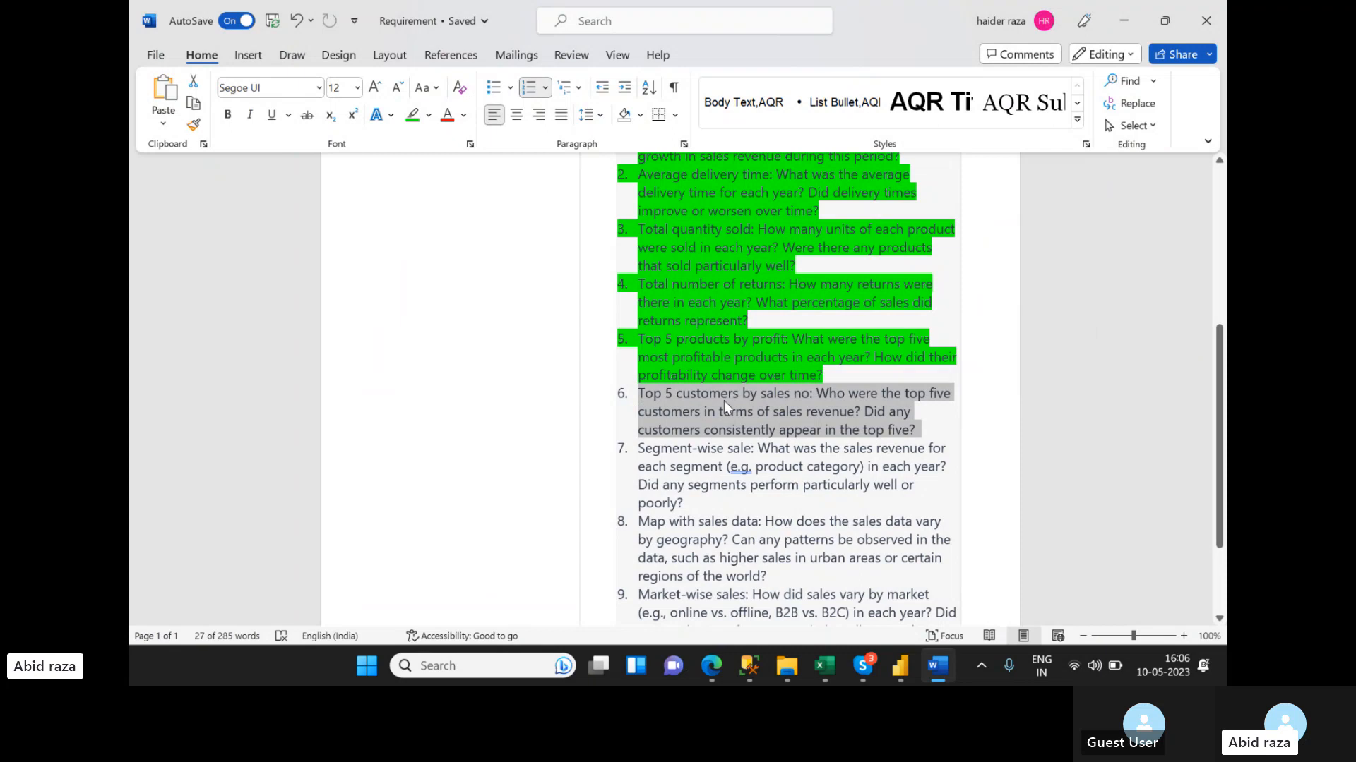
- Return to Power BI, add a clustered bar chart, and shorten the profit chart to fit the new one beneath it at equal width
key("alt+Tab")
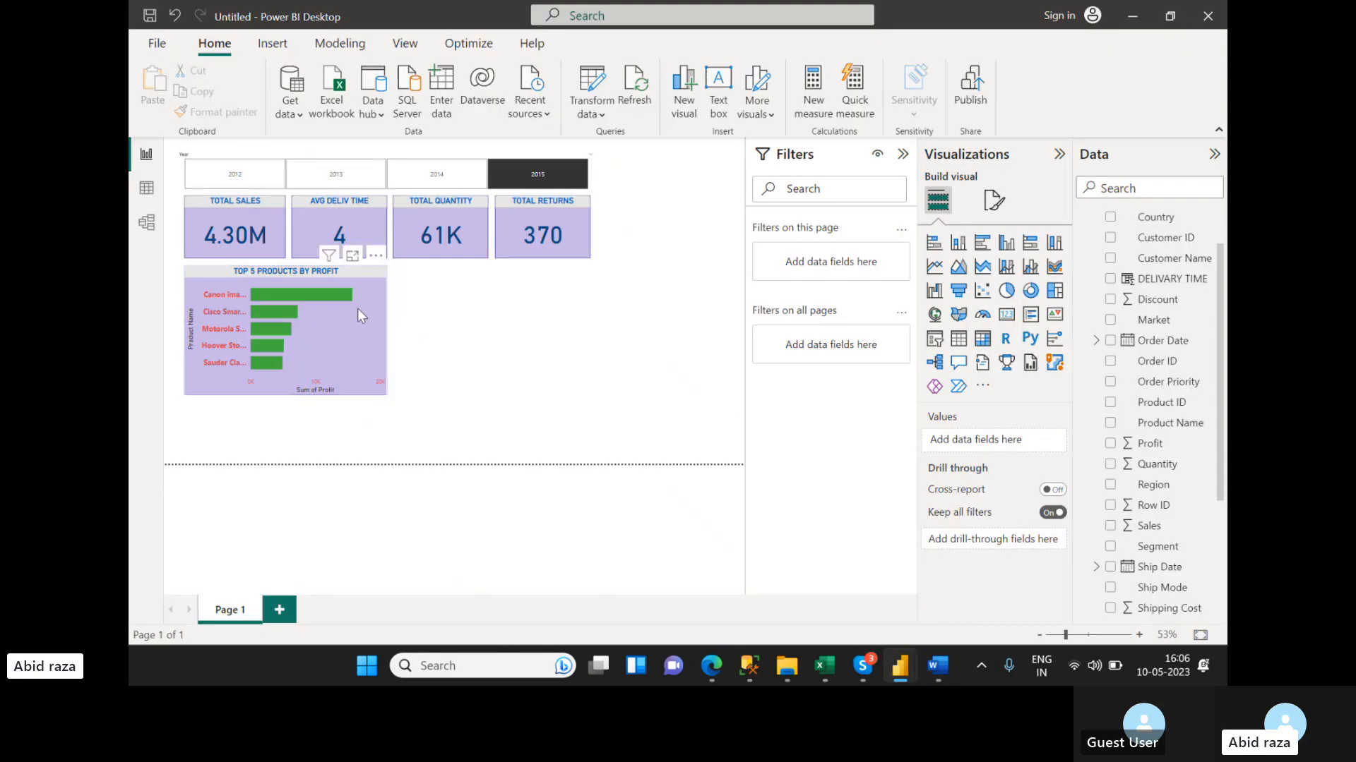
left_click(354, 344)
left_click(495, 333)
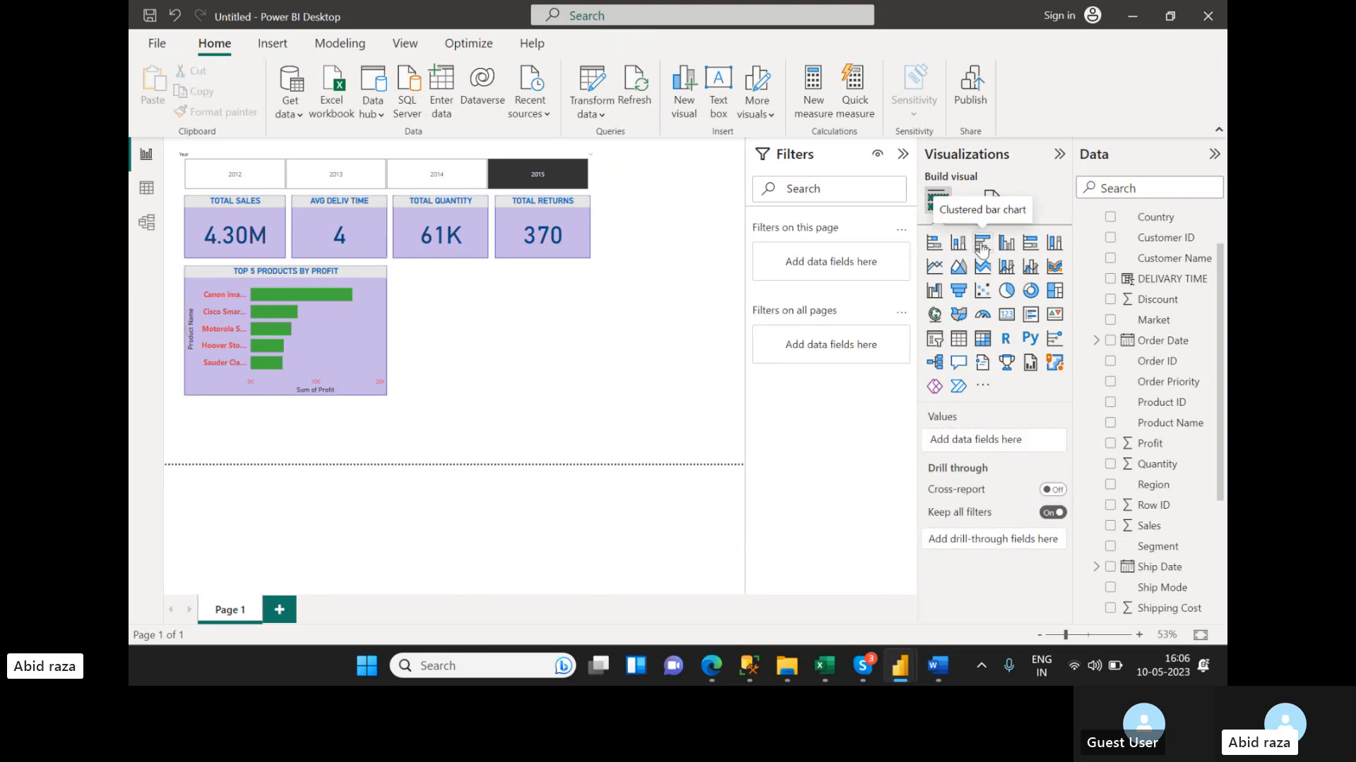
left_click(981, 244)
left_click_drag(650, 240, 385, 351)
left_click(341, 366)
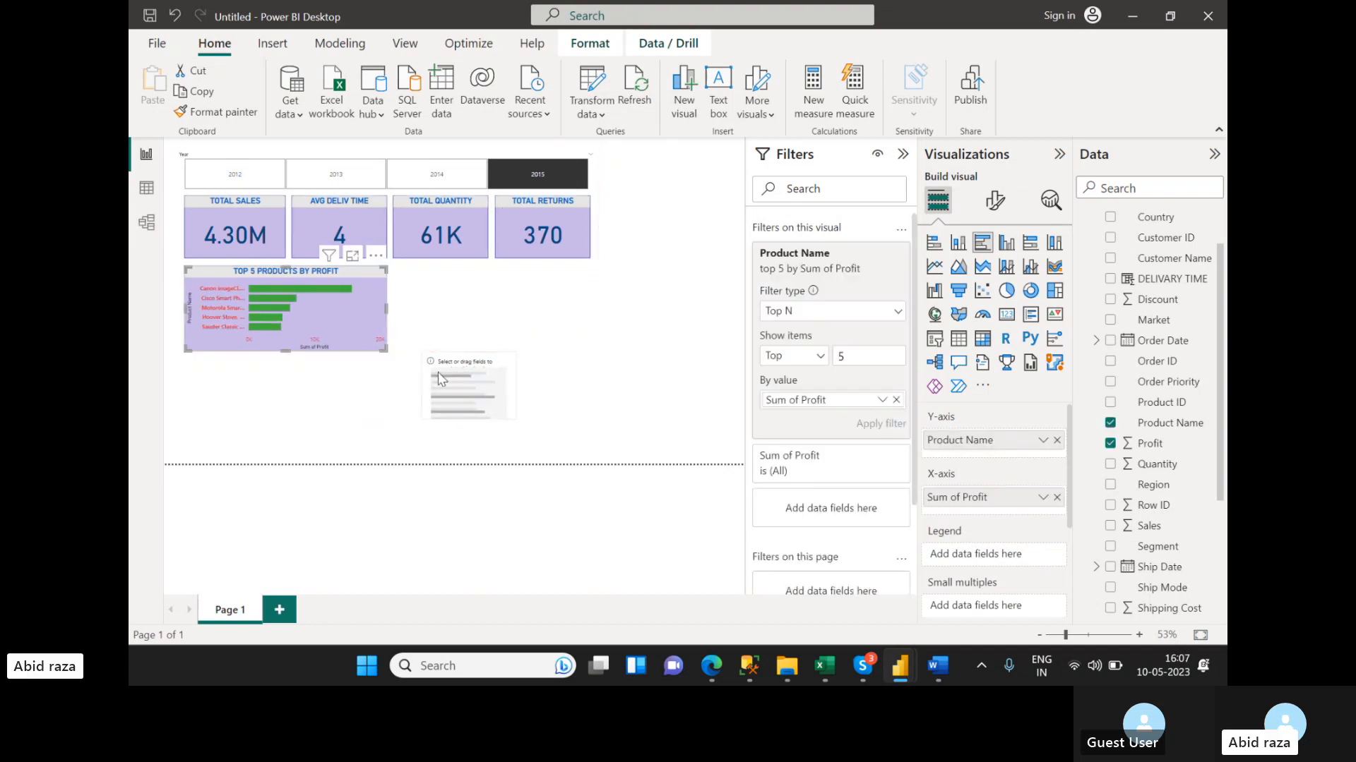
left_click_drag(470, 391, 386, 458)
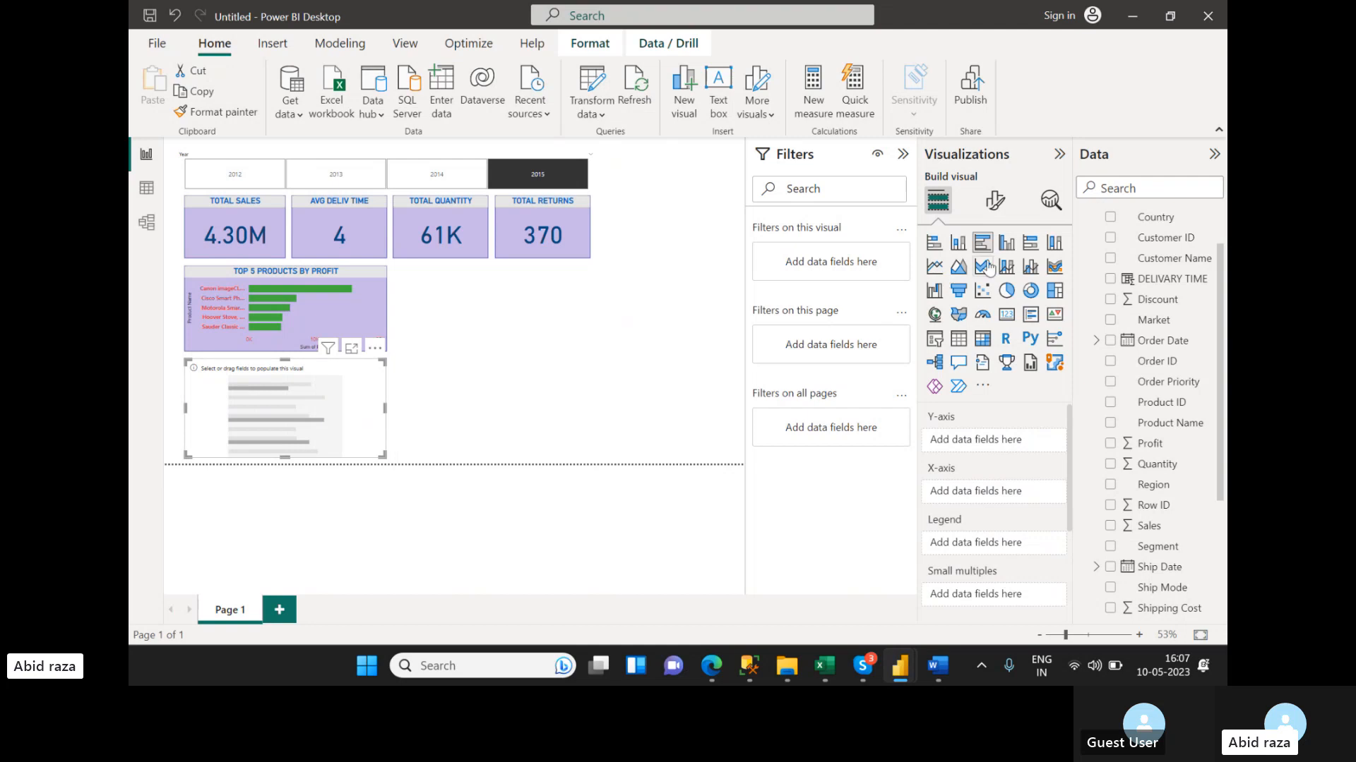
- Assign Customer Name to the new bar chart's Y-axis and Sales to its X-axis
scroll(1161, 443, "down", 3)
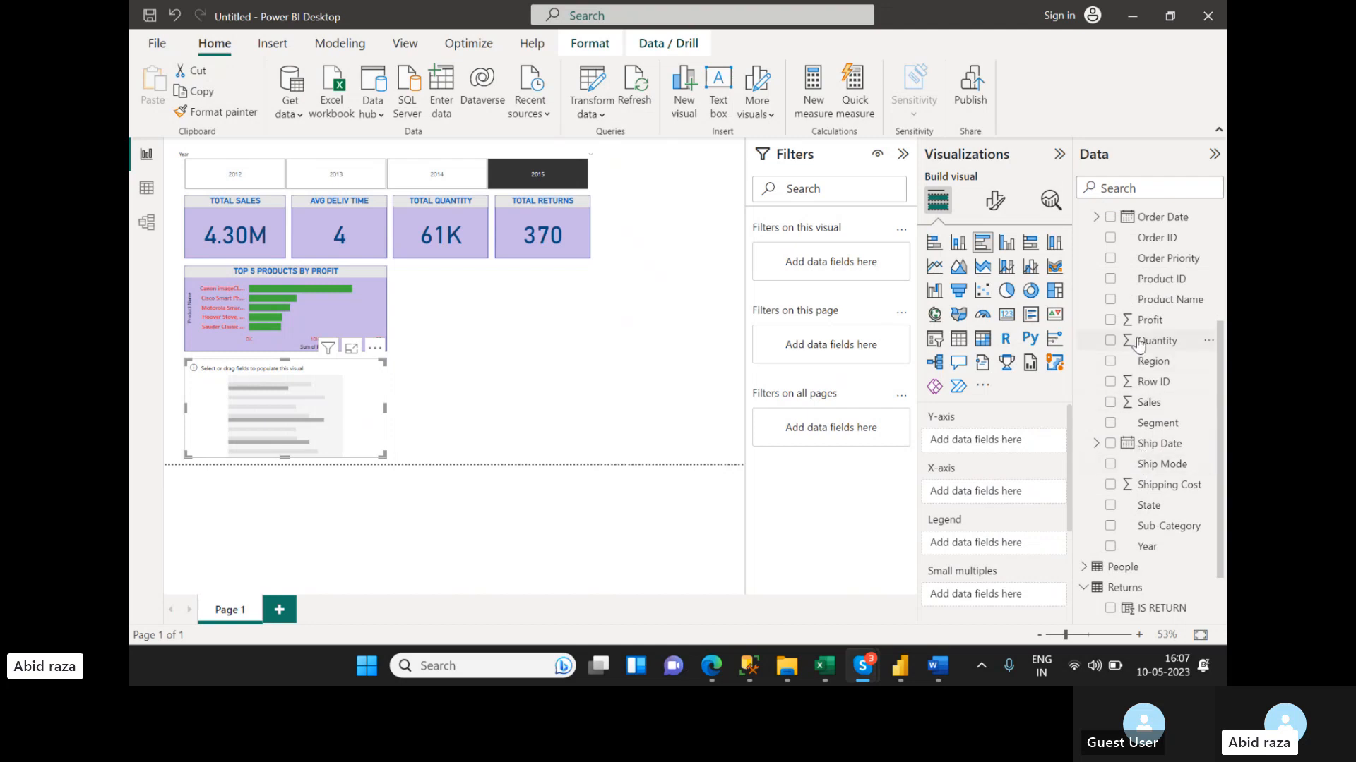
scroll(1137, 342, "up", 4)
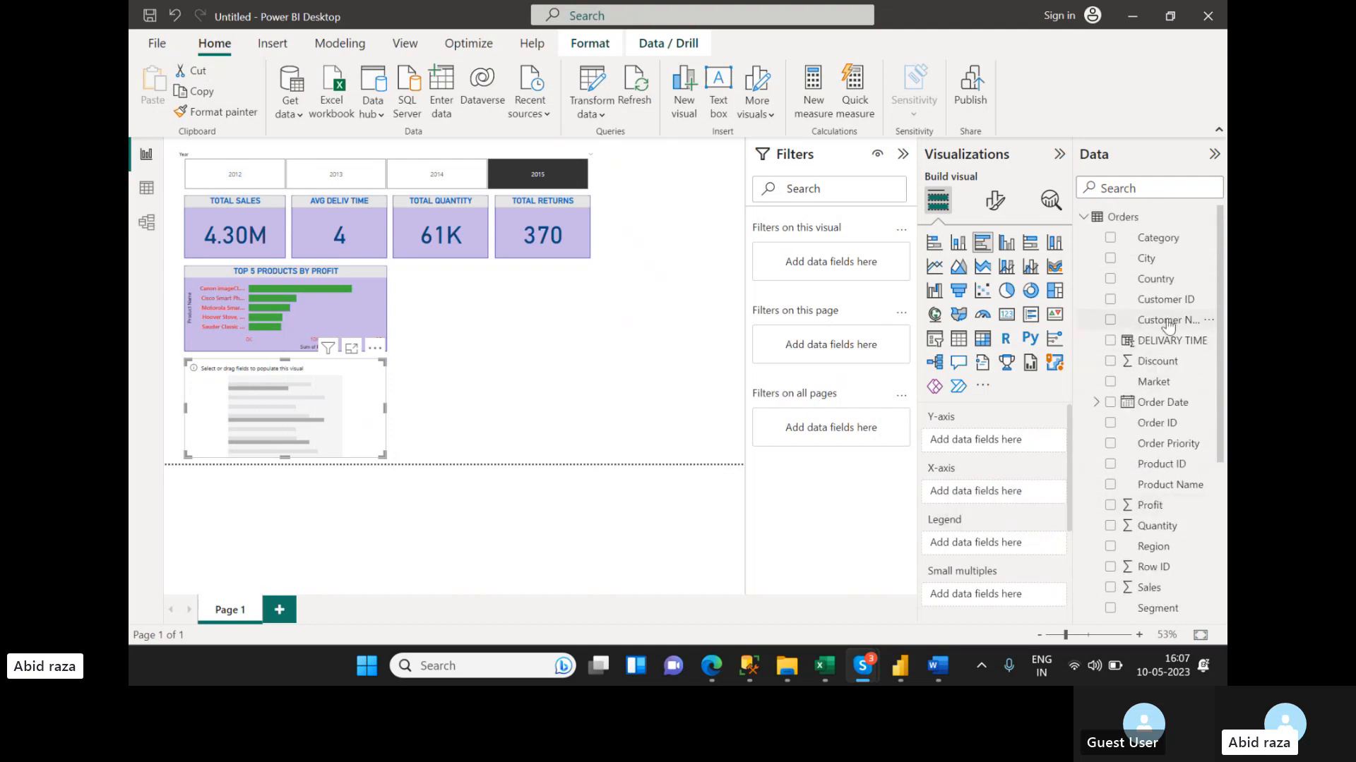
left_click_drag(1169, 326, 1016, 447)
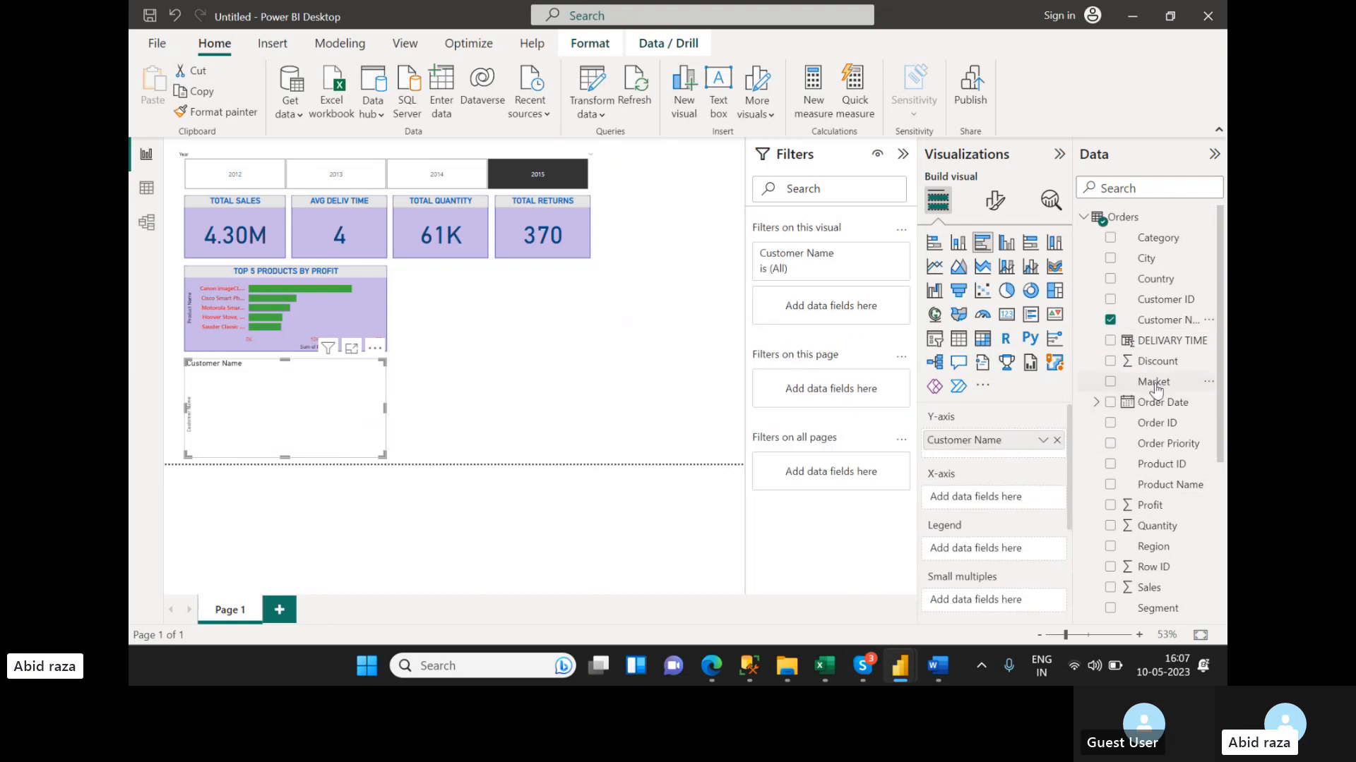
scroll(1155, 501, "down", 1)
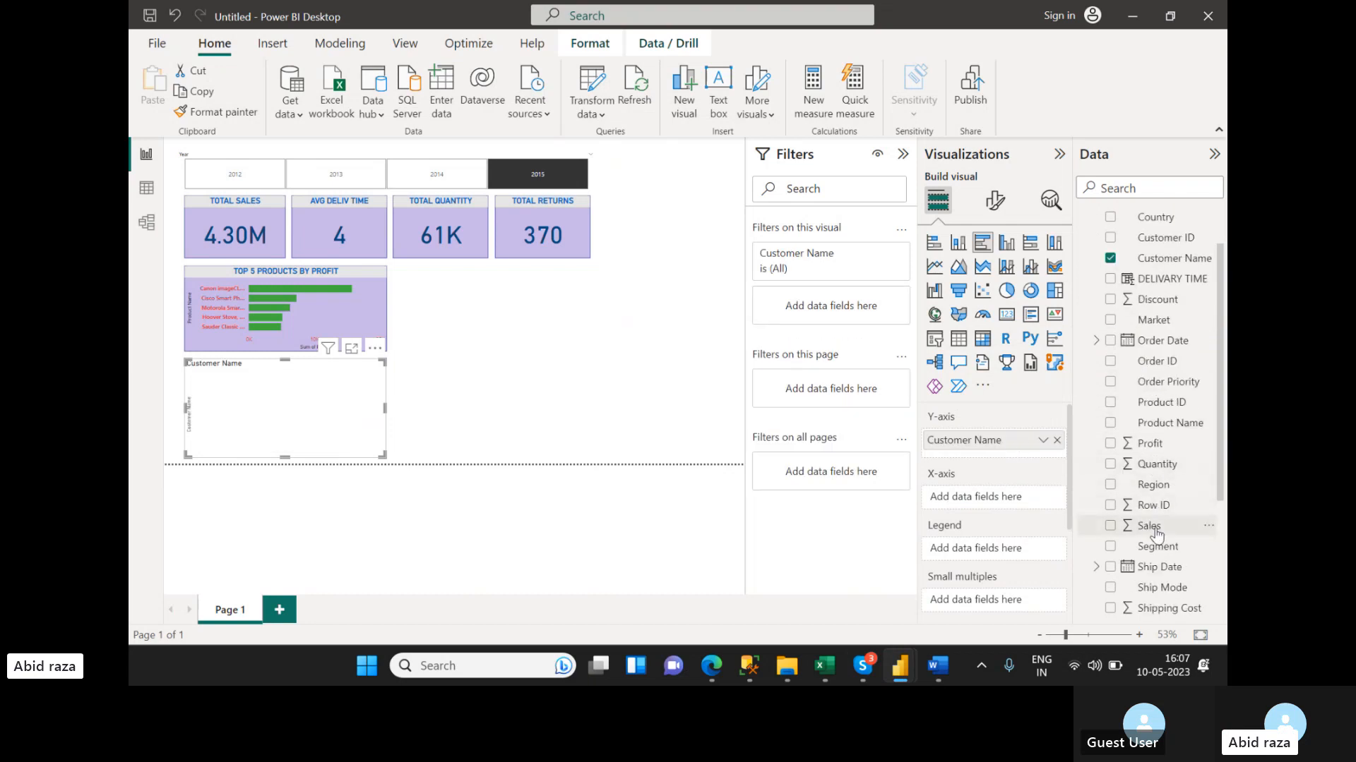
left_click_drag(1155, 534, 1002, 505)
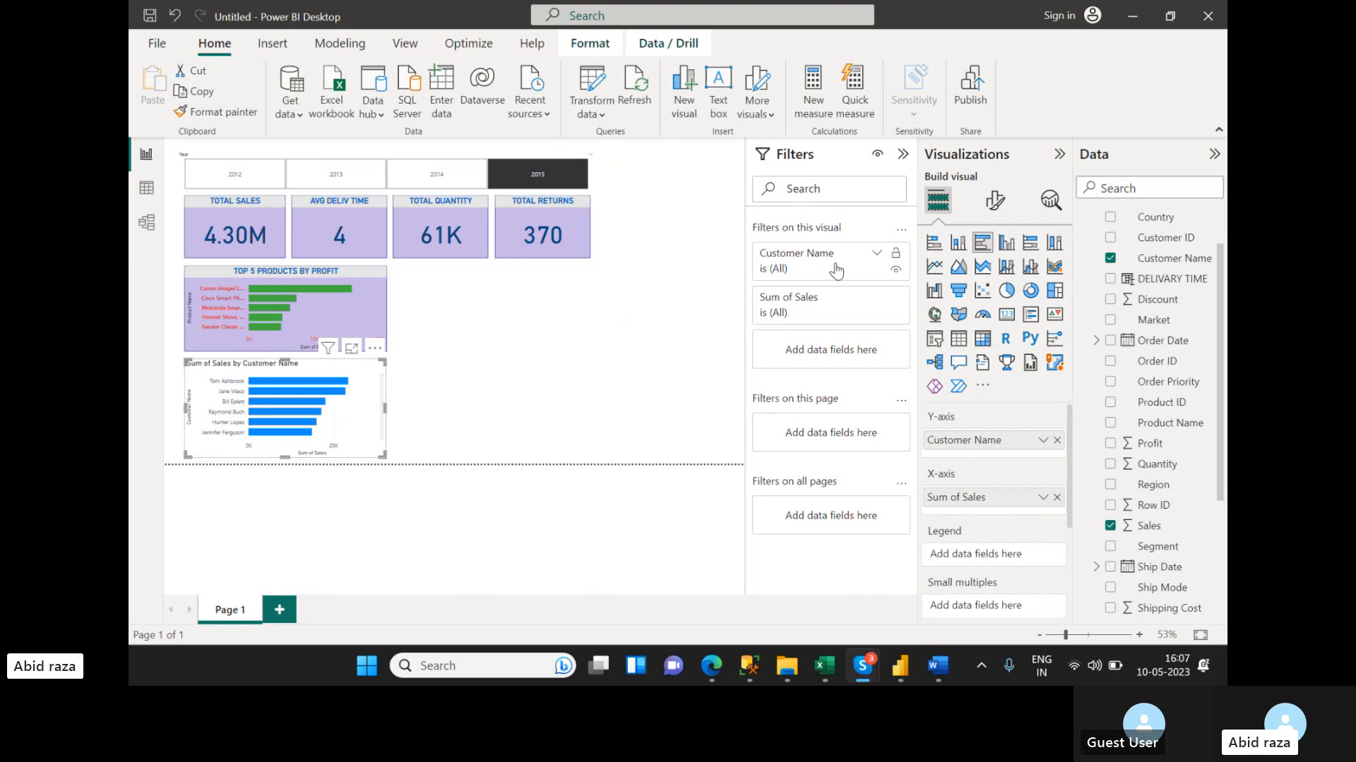
- Filter the customer chart's Customer Name with a Top N filter showing the top 5 by Sum of Sales
left_click(874, 255)
left_click(874, 256)
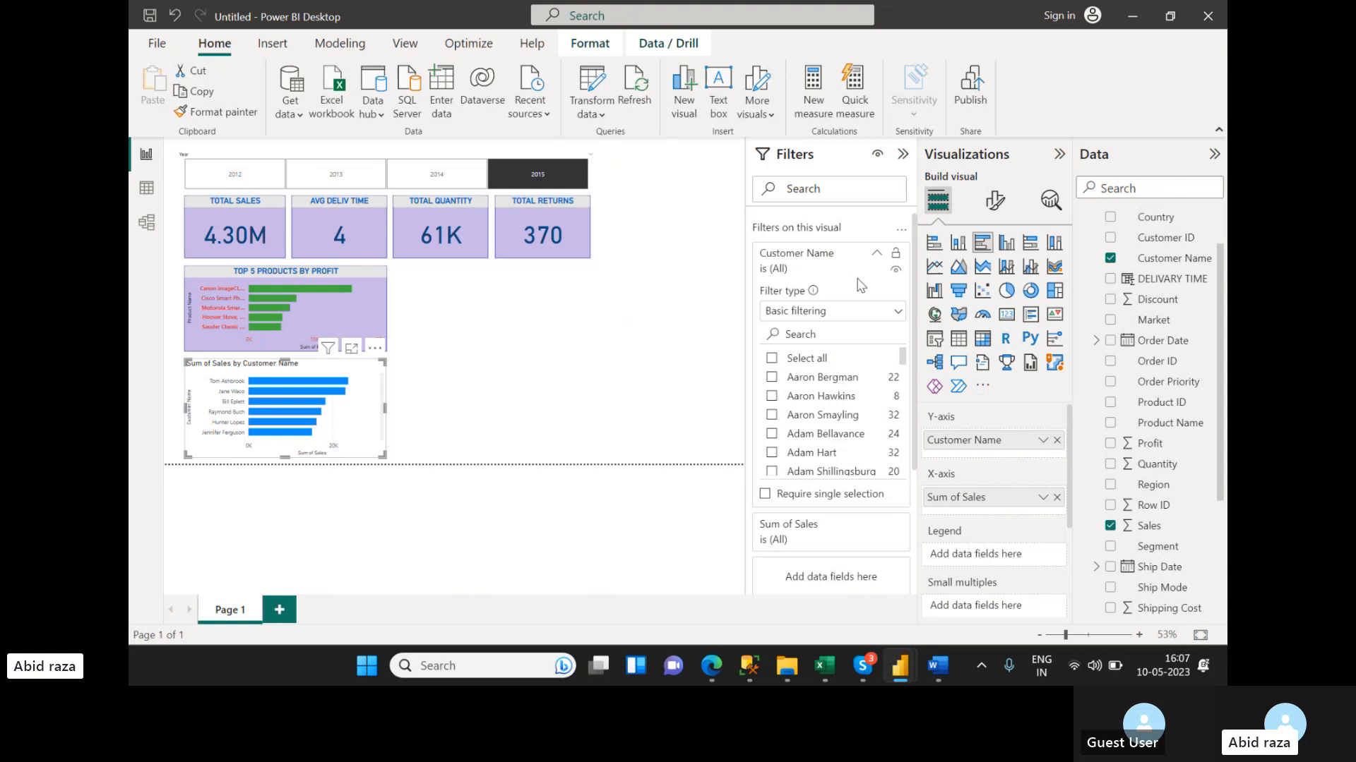
left_click(836, 315)
left_click(784, 377)
left_click(854, 358)
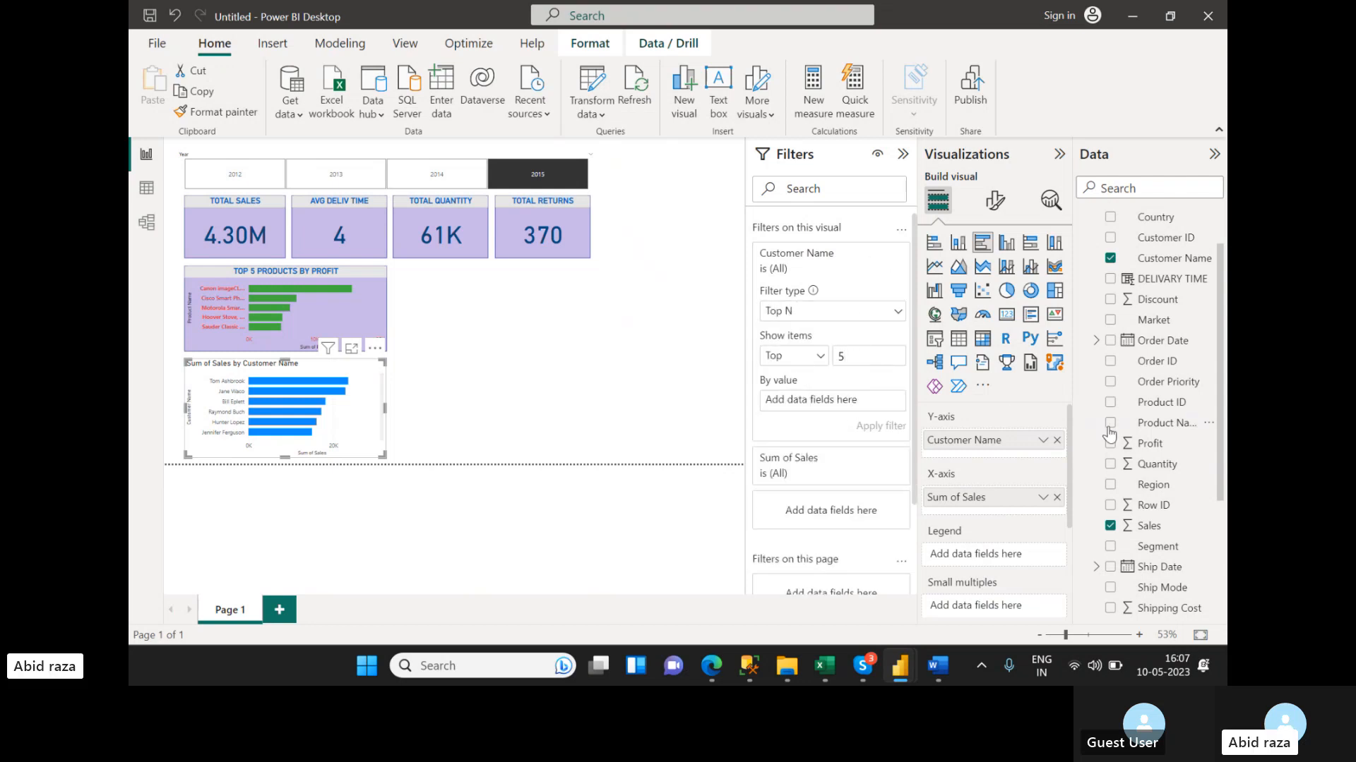
left_click_drag(1152, 525, 829, 404)
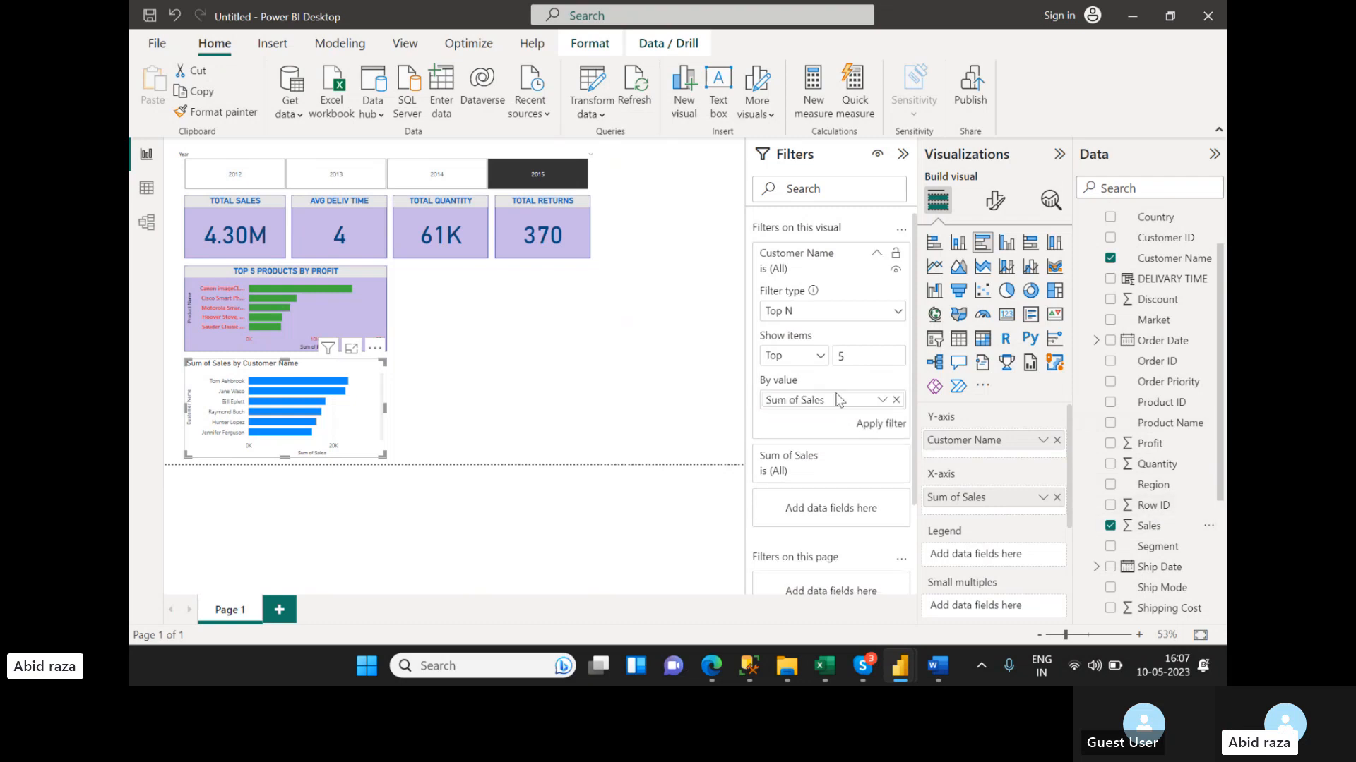
left_click(880, 425)
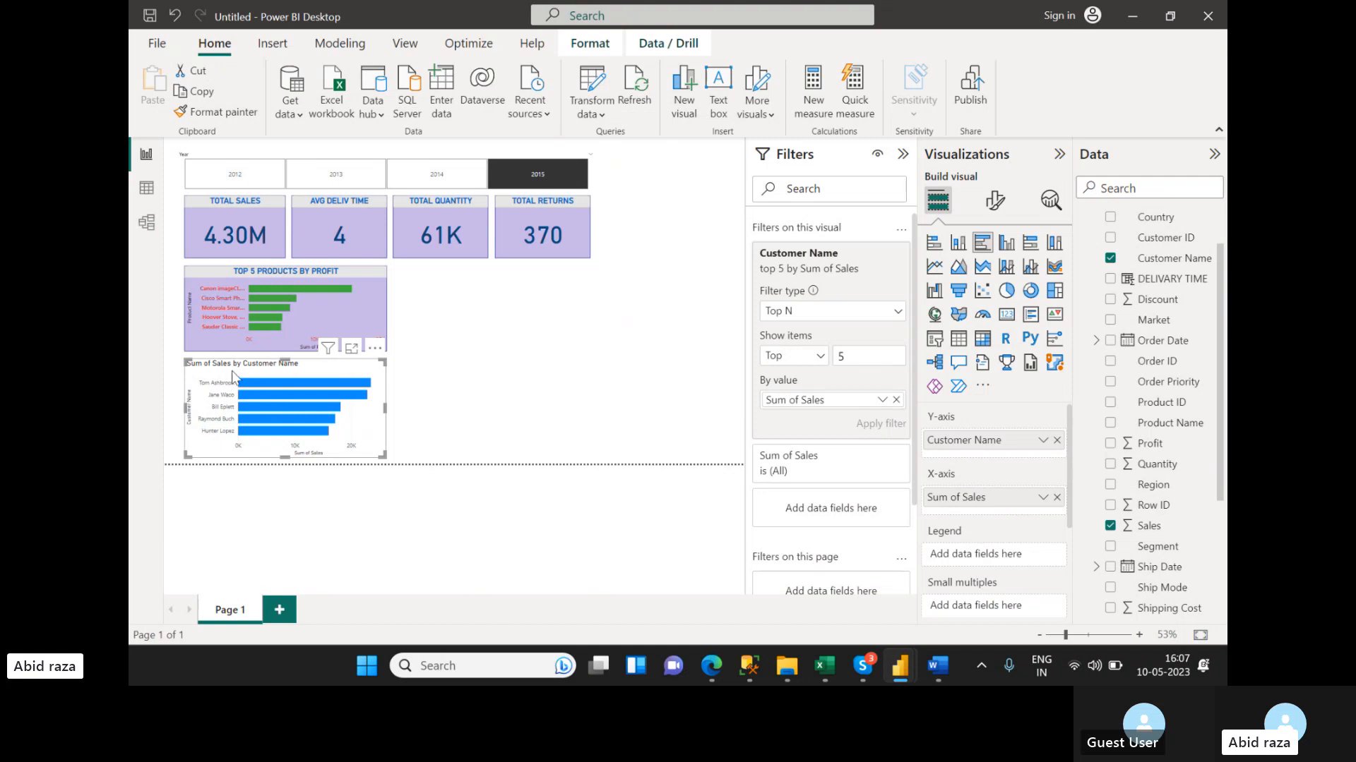
- Copy the profit chart's formatting onto the Sum of Sales by Customer Name chart with the Format painter
left_click(341, 310)
left_click(216, 111)
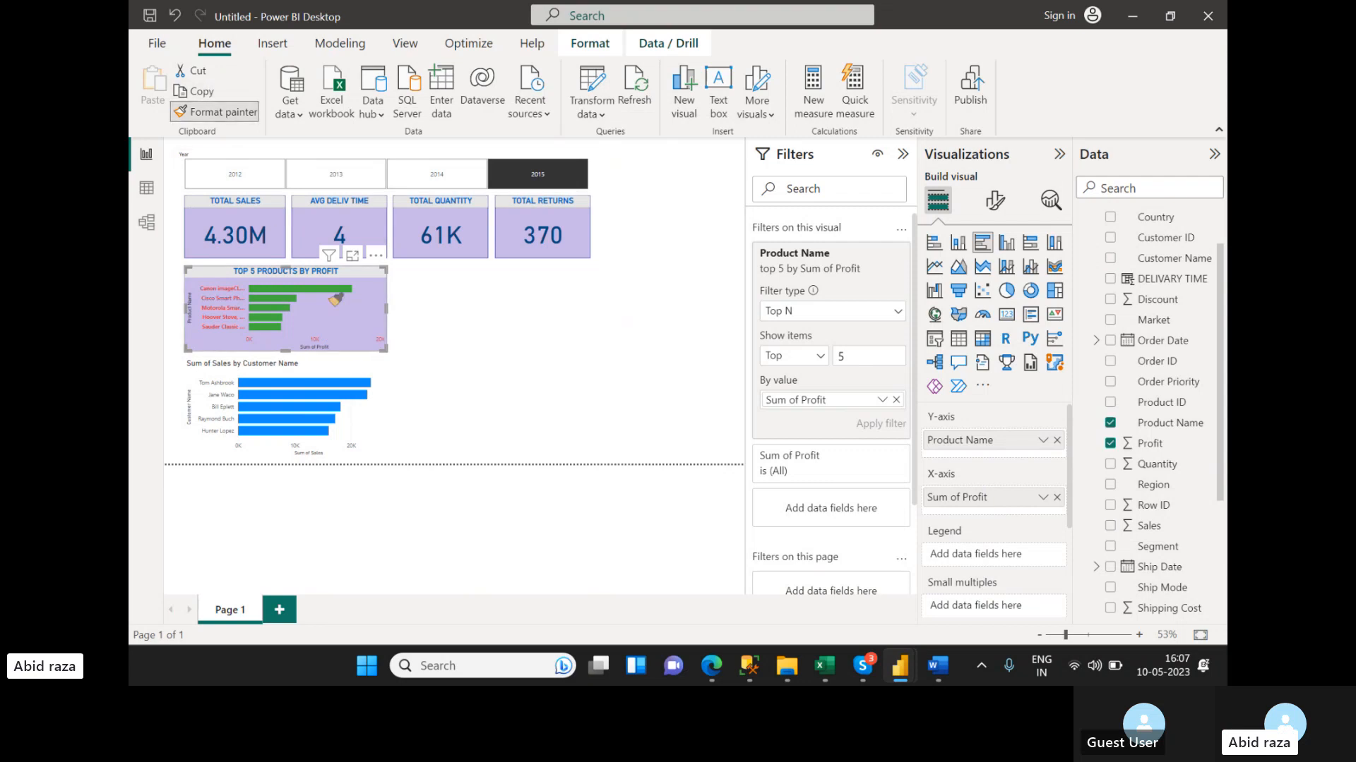
left_click(359, 413)
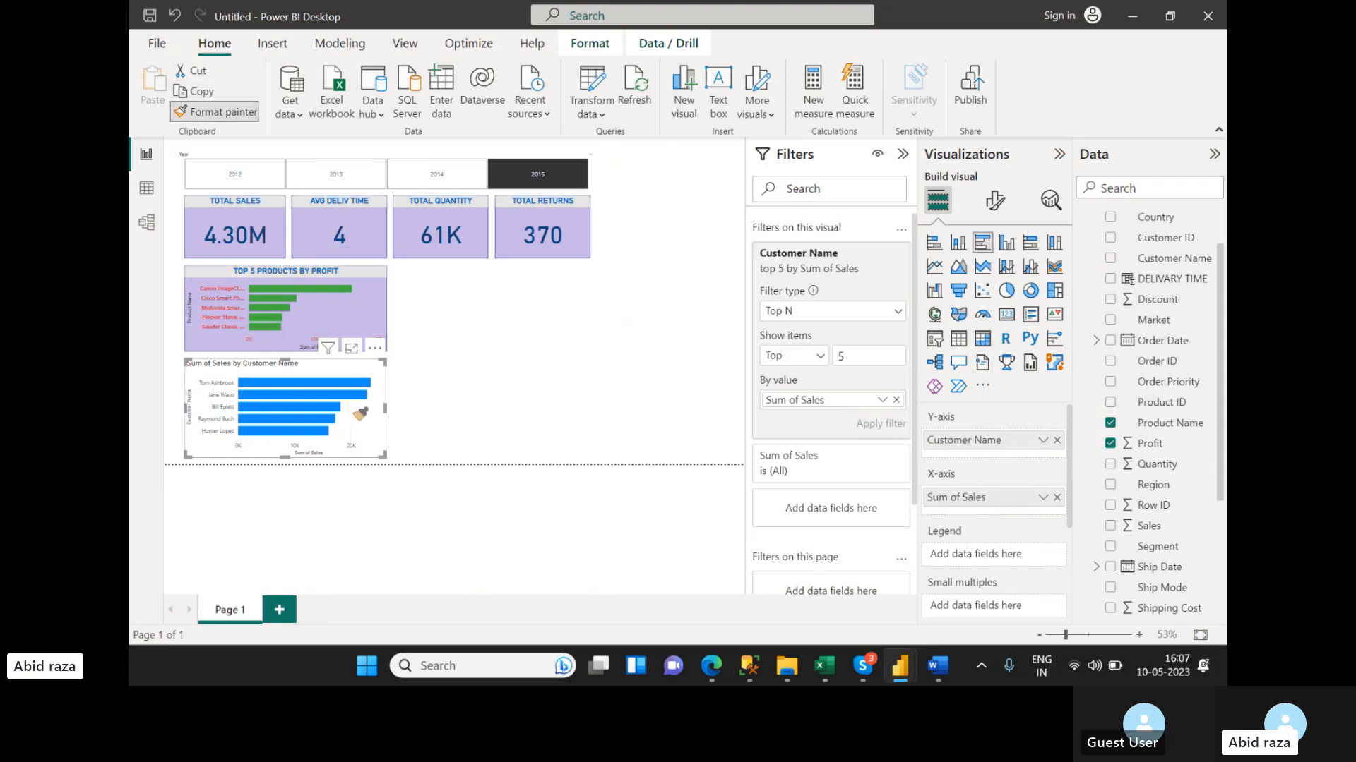
left_click(476, 376)
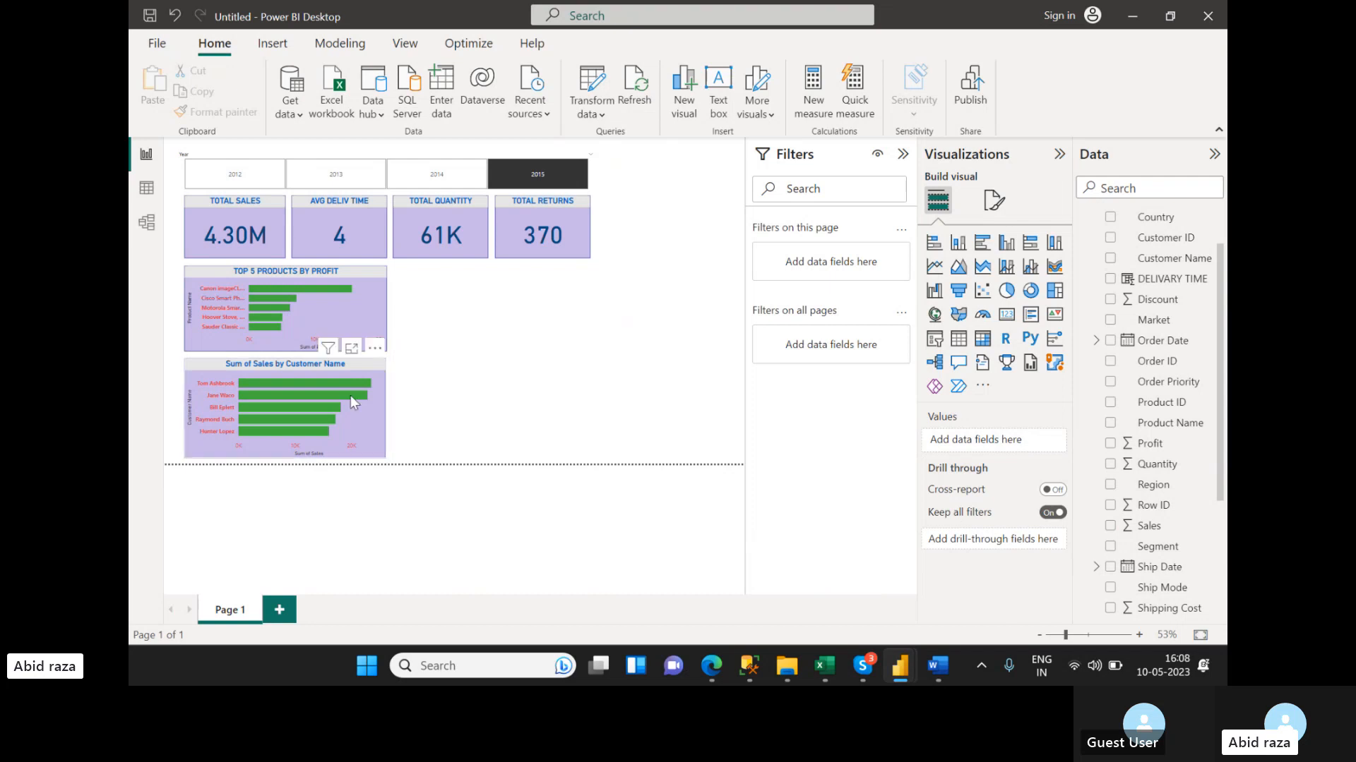
- Set the default bar color of the Sum of Sales by Customer Name chart to dark blue
left_click(355, 422)
left_click(994, 201)
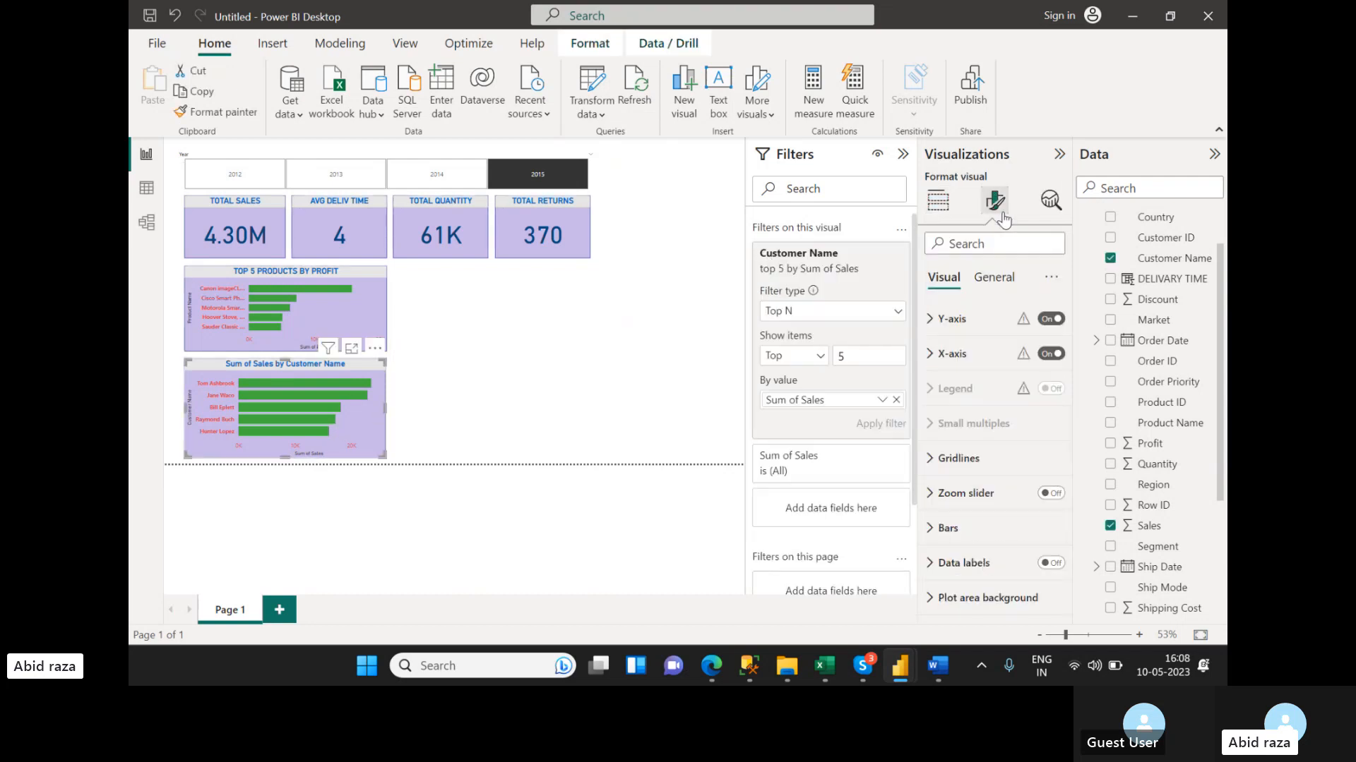
left_click(946, 528)
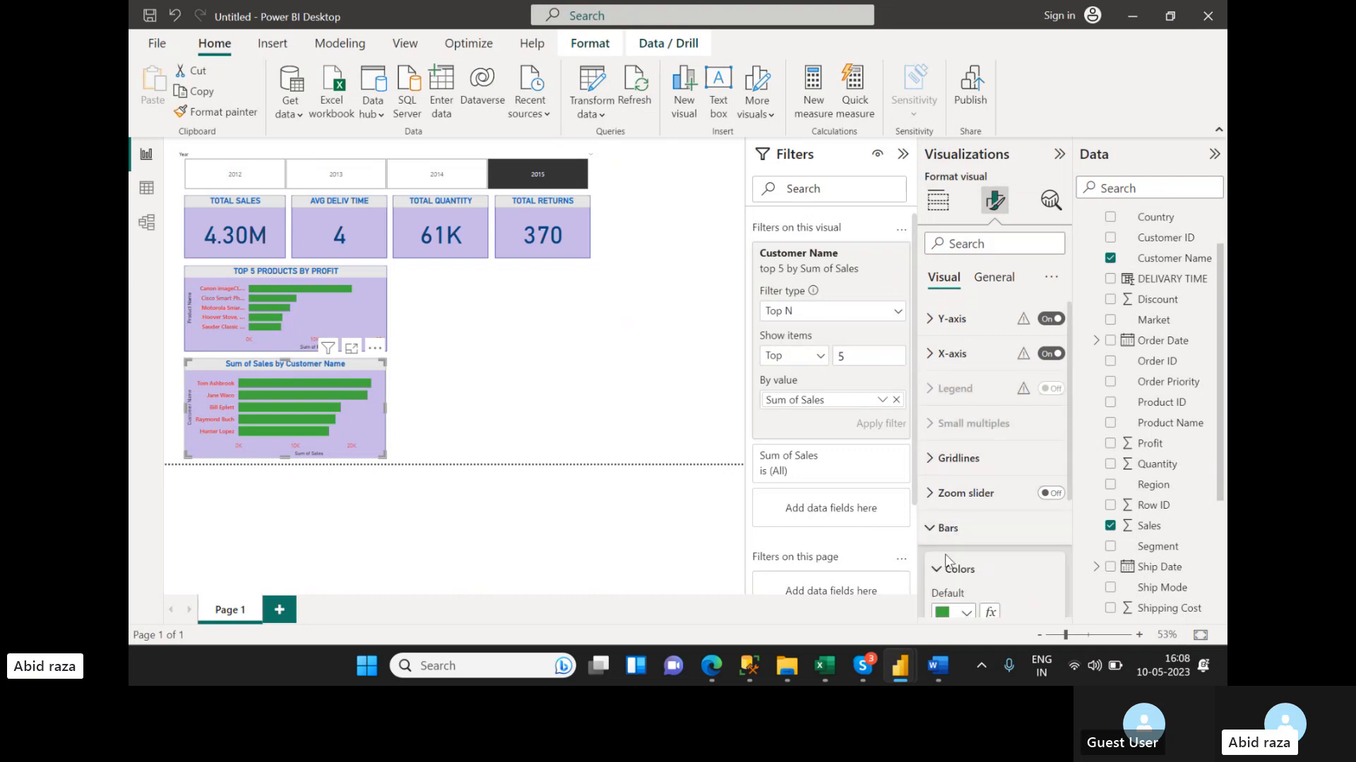
left_click(958, 615)
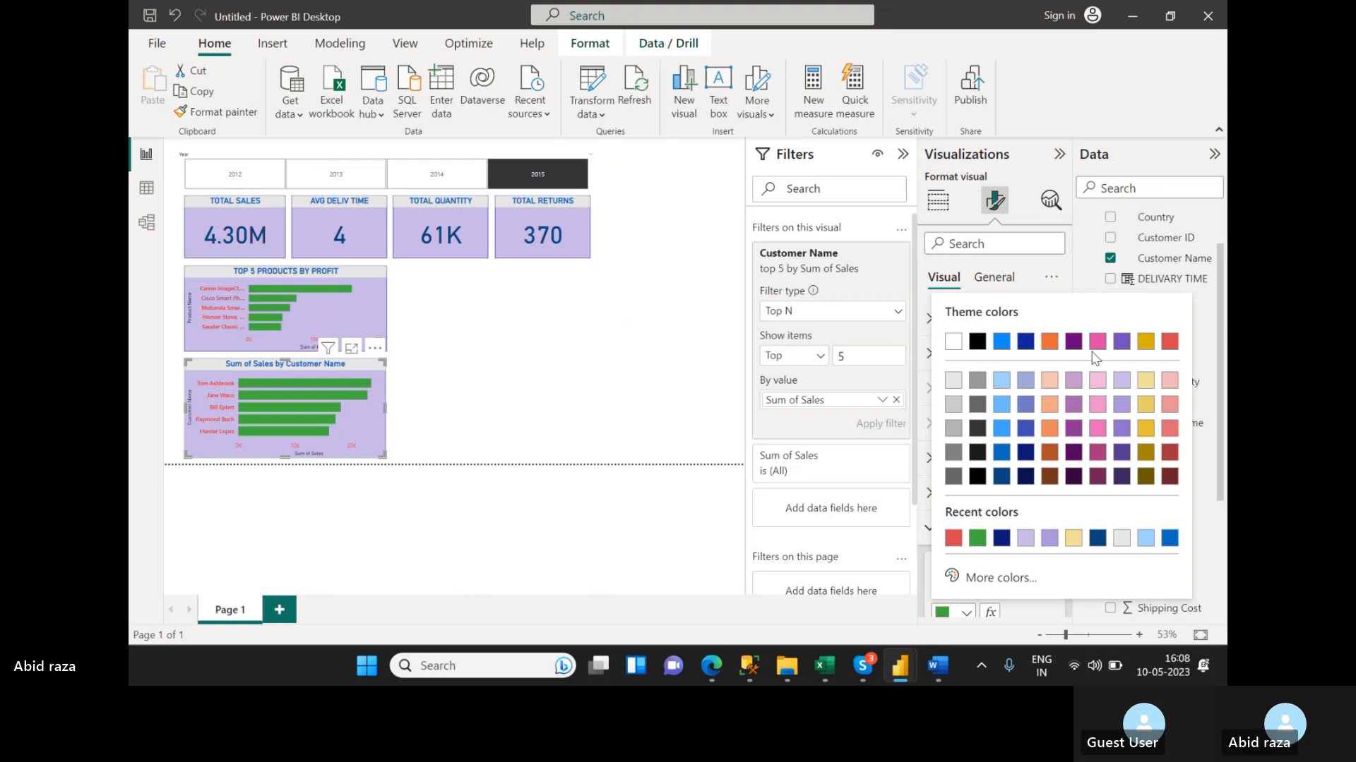
left_click(1145, 342)
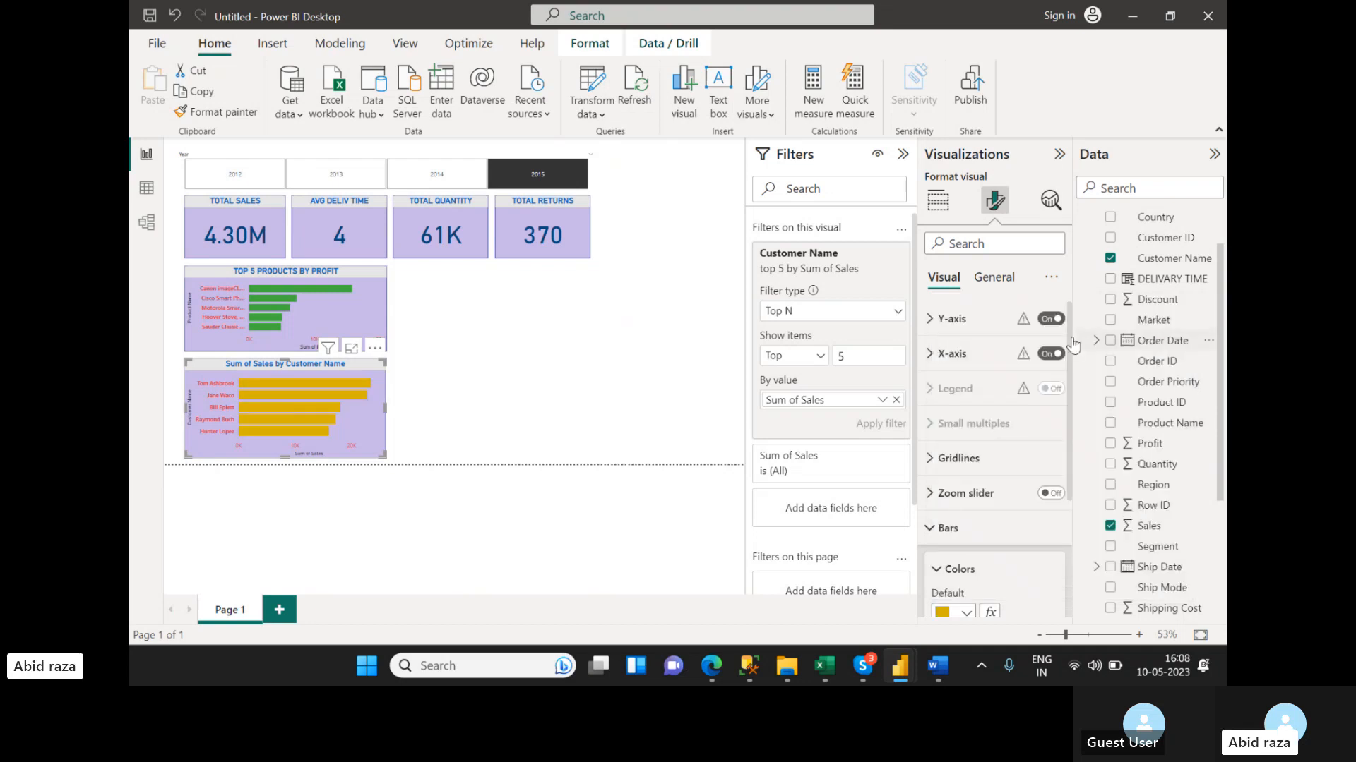
left_click(949, 612)
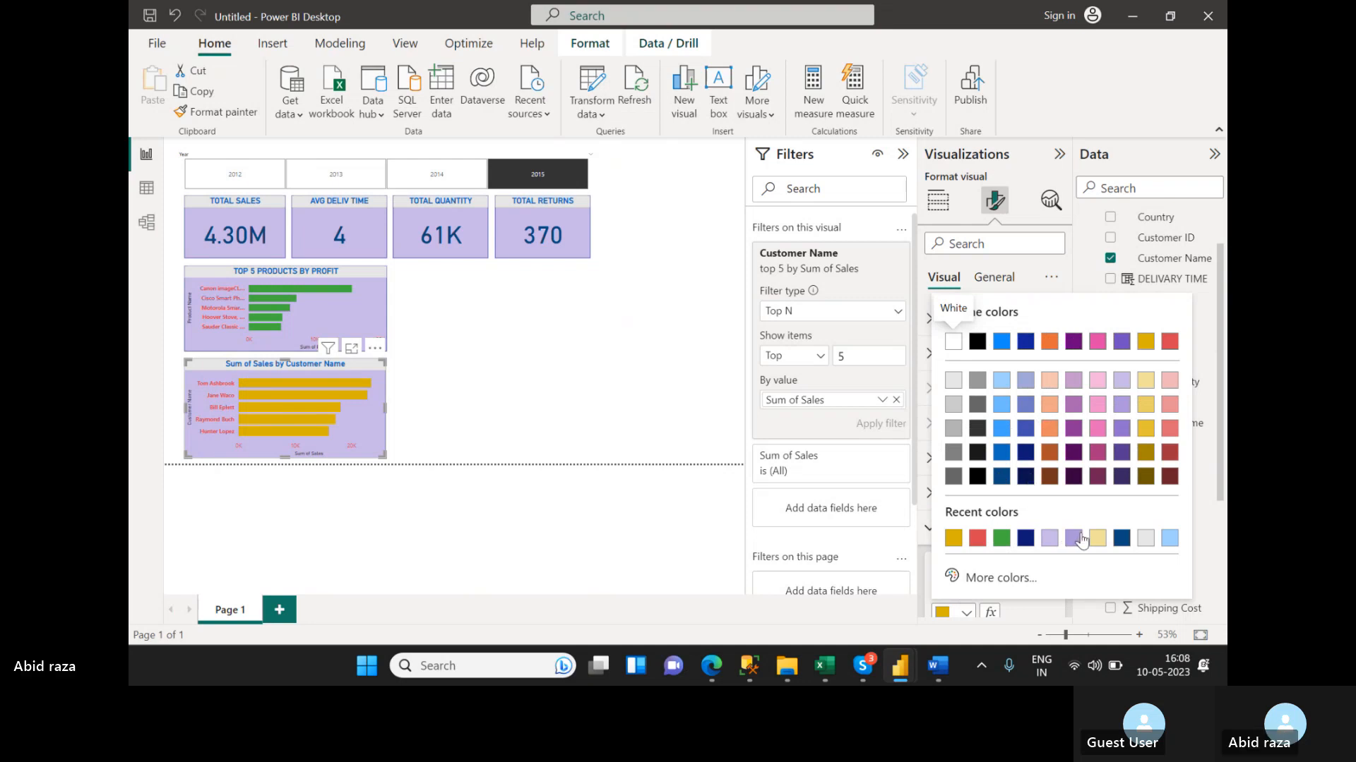
left_click(1122, 539)
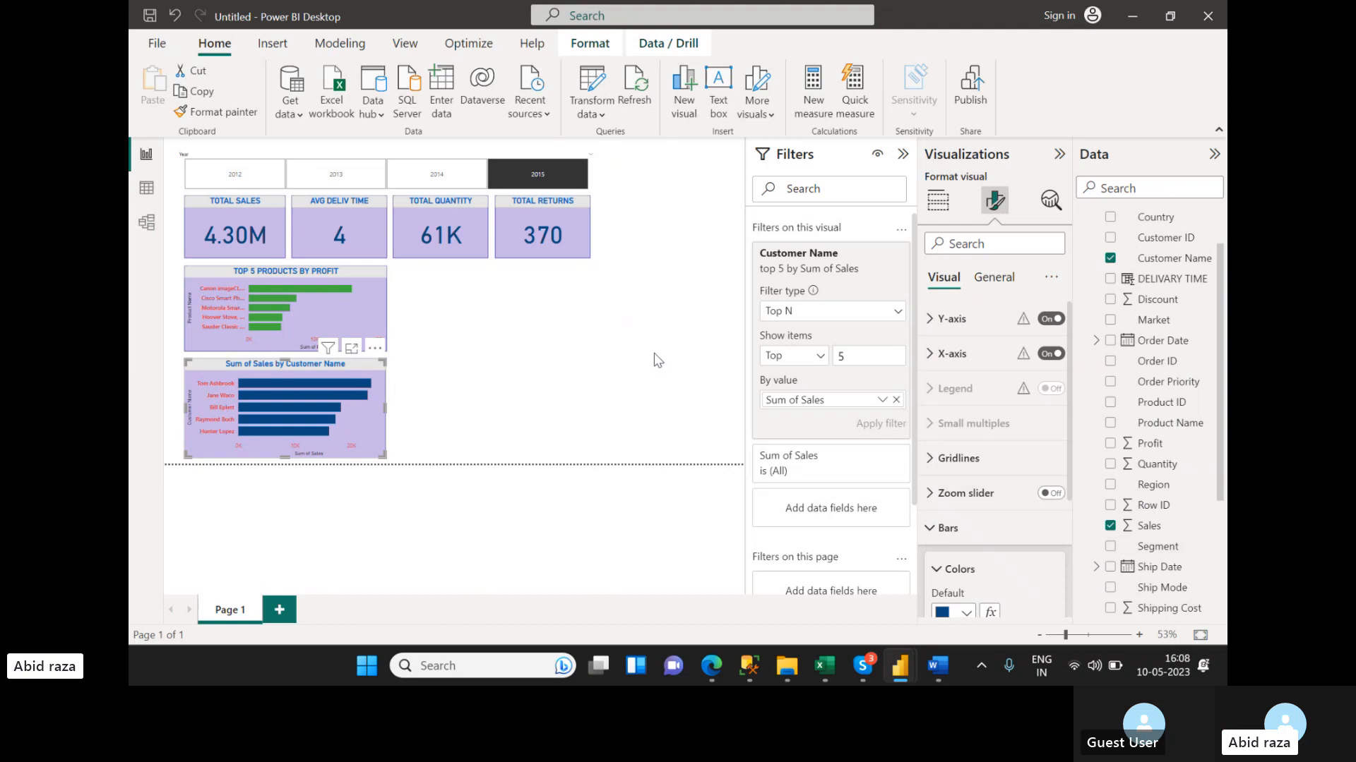
left_click(605, 340)
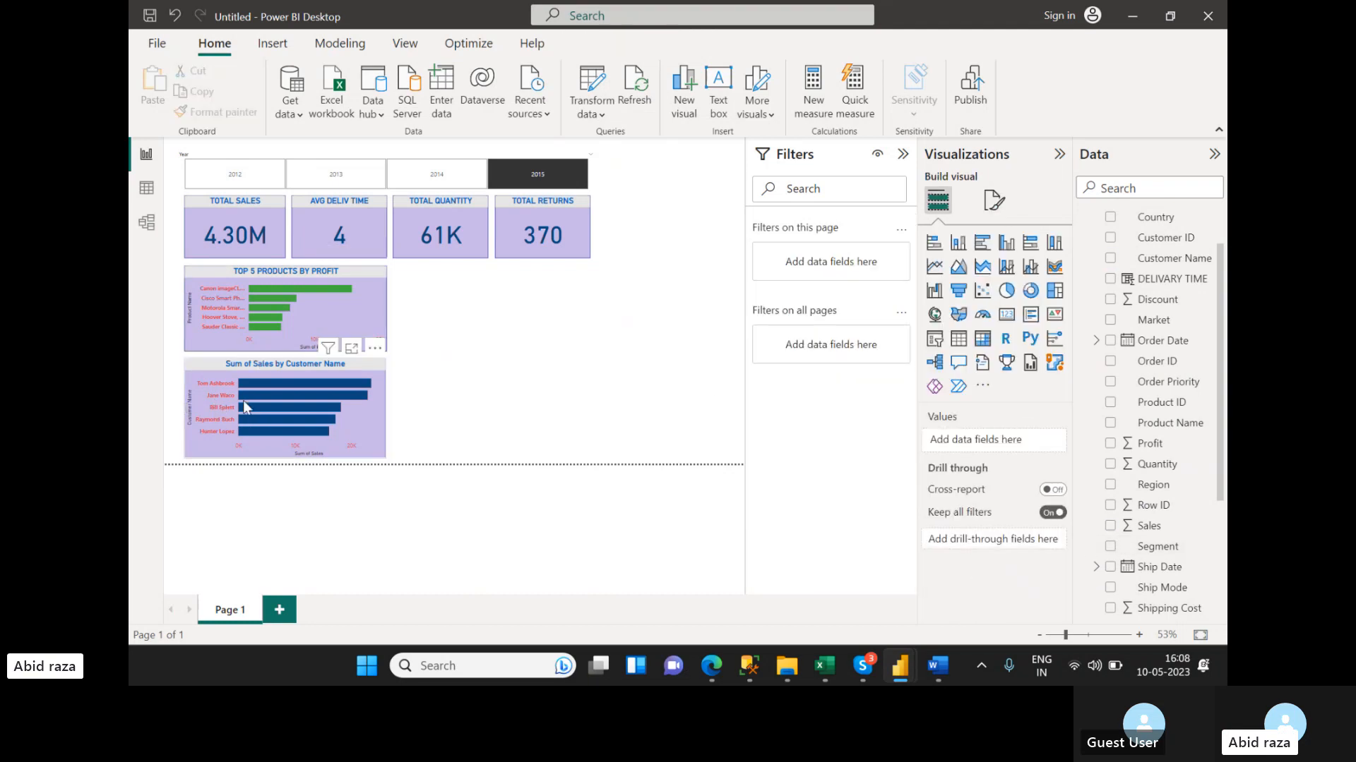
- Switch to the Word requirements document and highlight question 6 on the top 5 customers in green
left_click(933, 668)
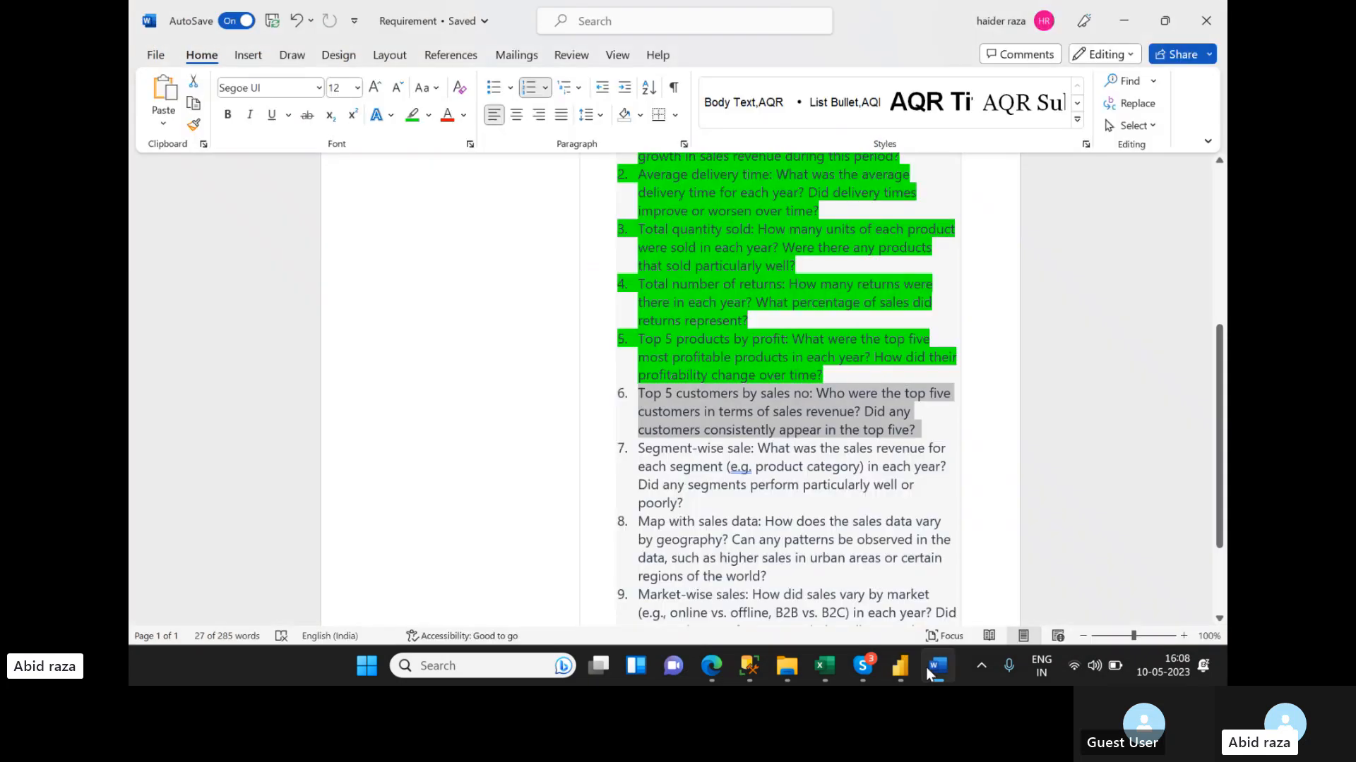
left_click(644, 393)
left_click_drag(915, 433, 638, 394)
left_click(699, 363)
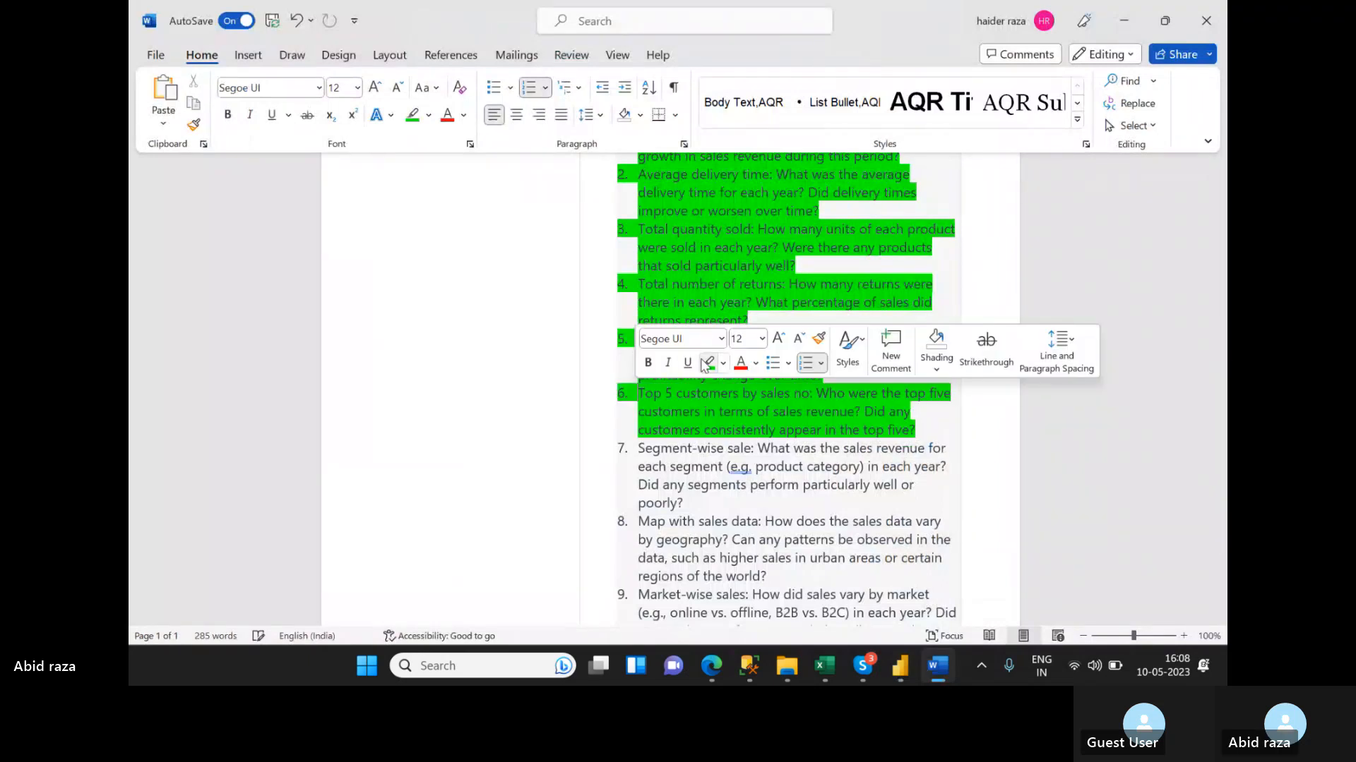
- Read the segment-wise sale question in Word and examine the distinct Segment values of the Orders table in Power BI
scroll(666, 446, "down", 1)
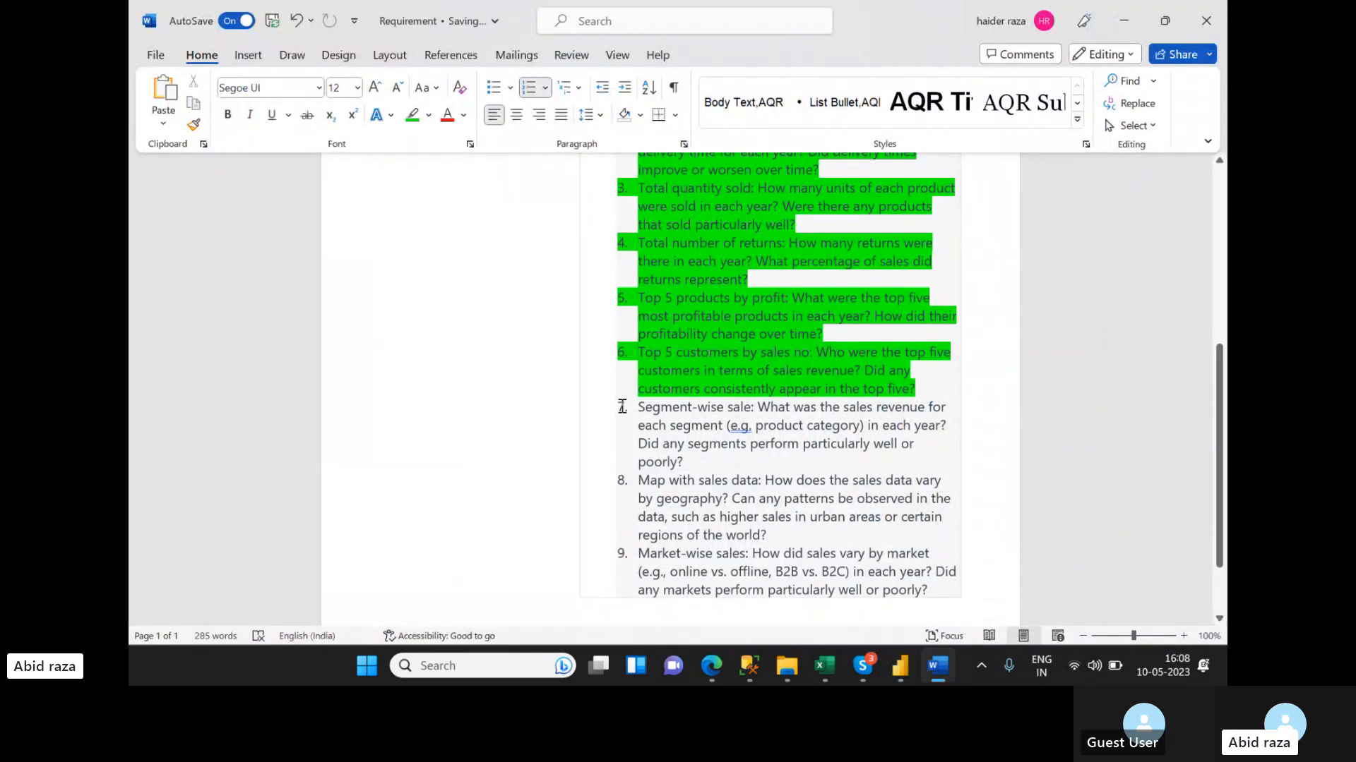
left_click_drag(622, 407, 647, 445)
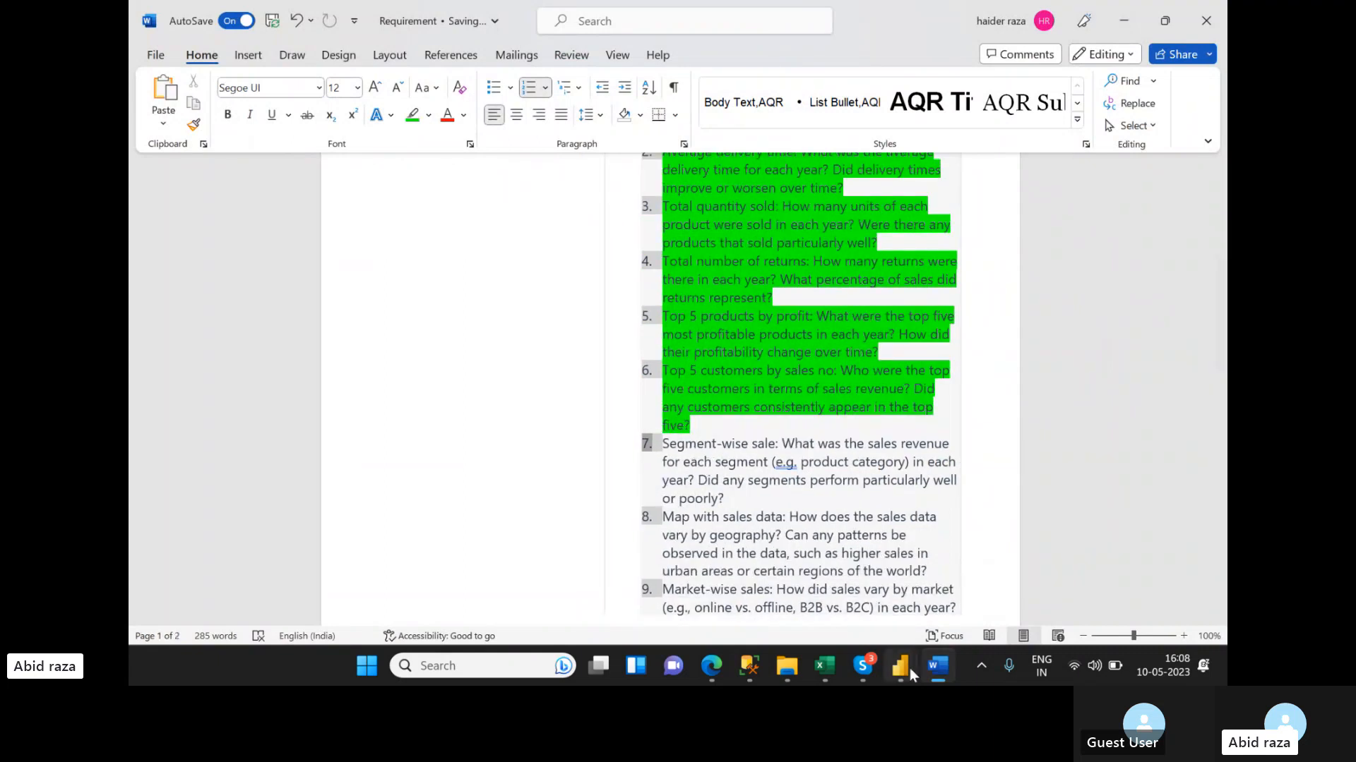
mouse_move(899, 665)
left_click(939, 600)
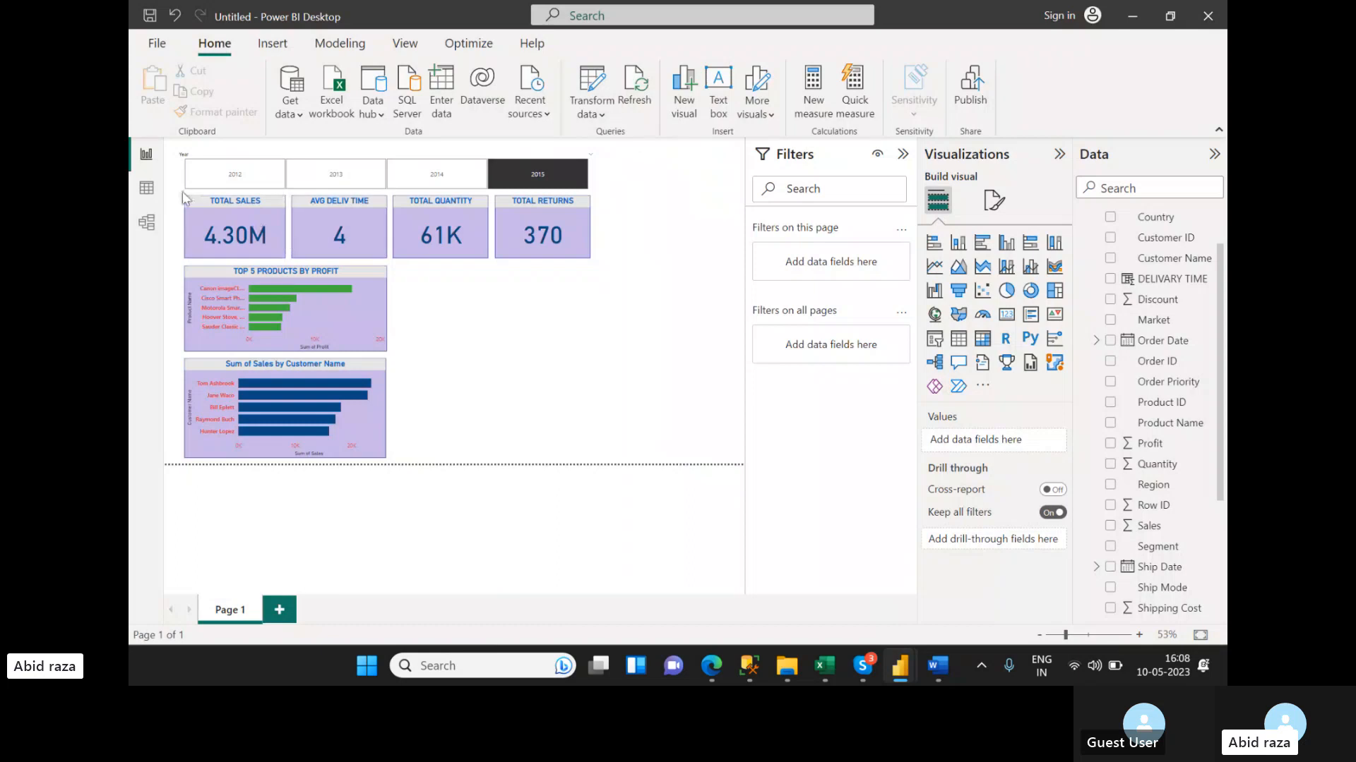
left_click(146, 188)
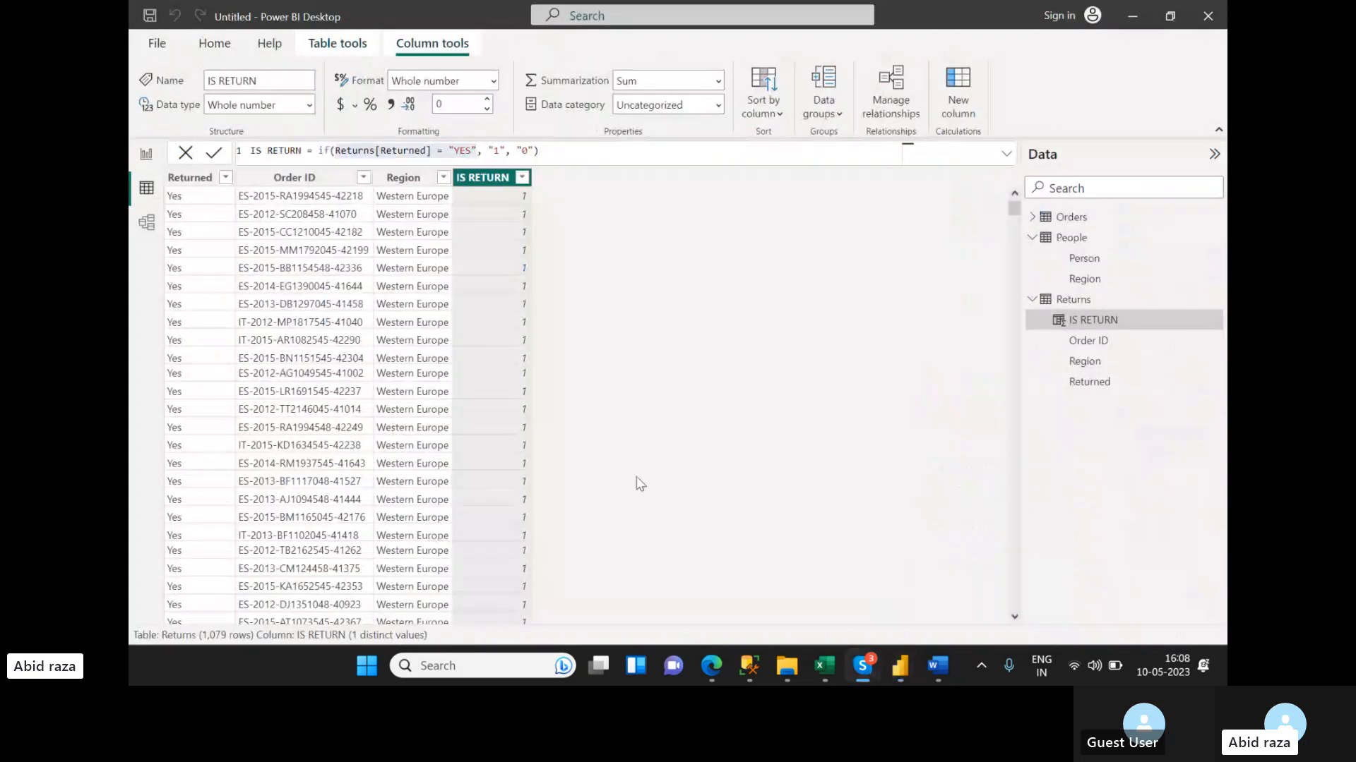
left_click(1071, 216)
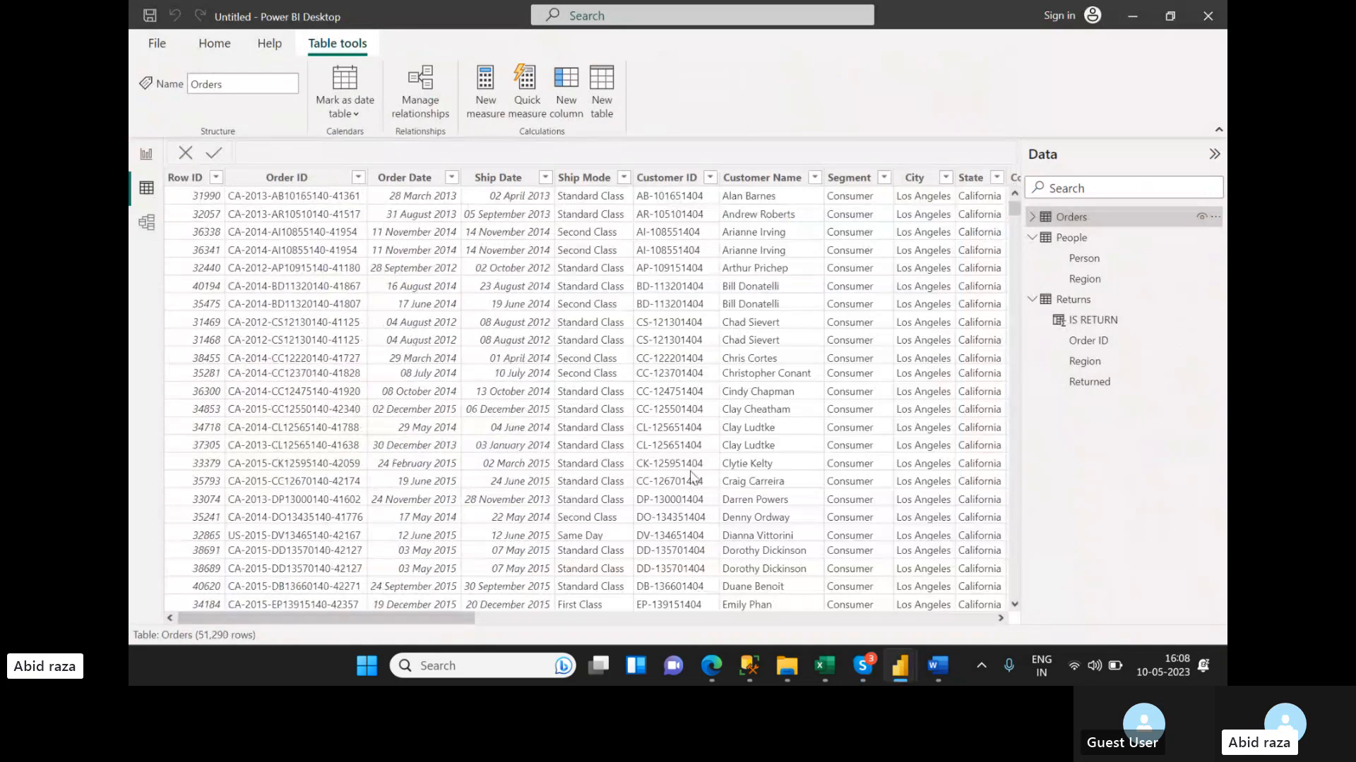
left_click(883, 179)
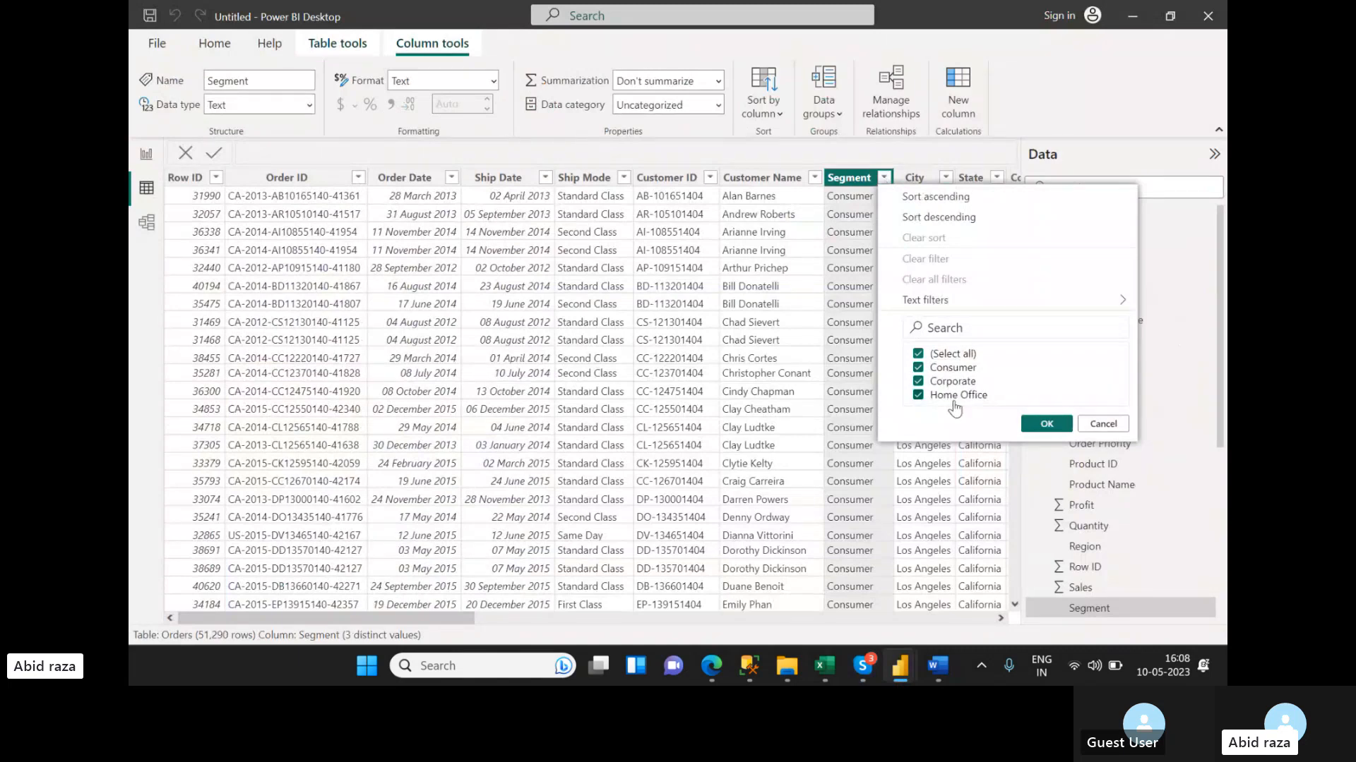
left_click(1104, 424)
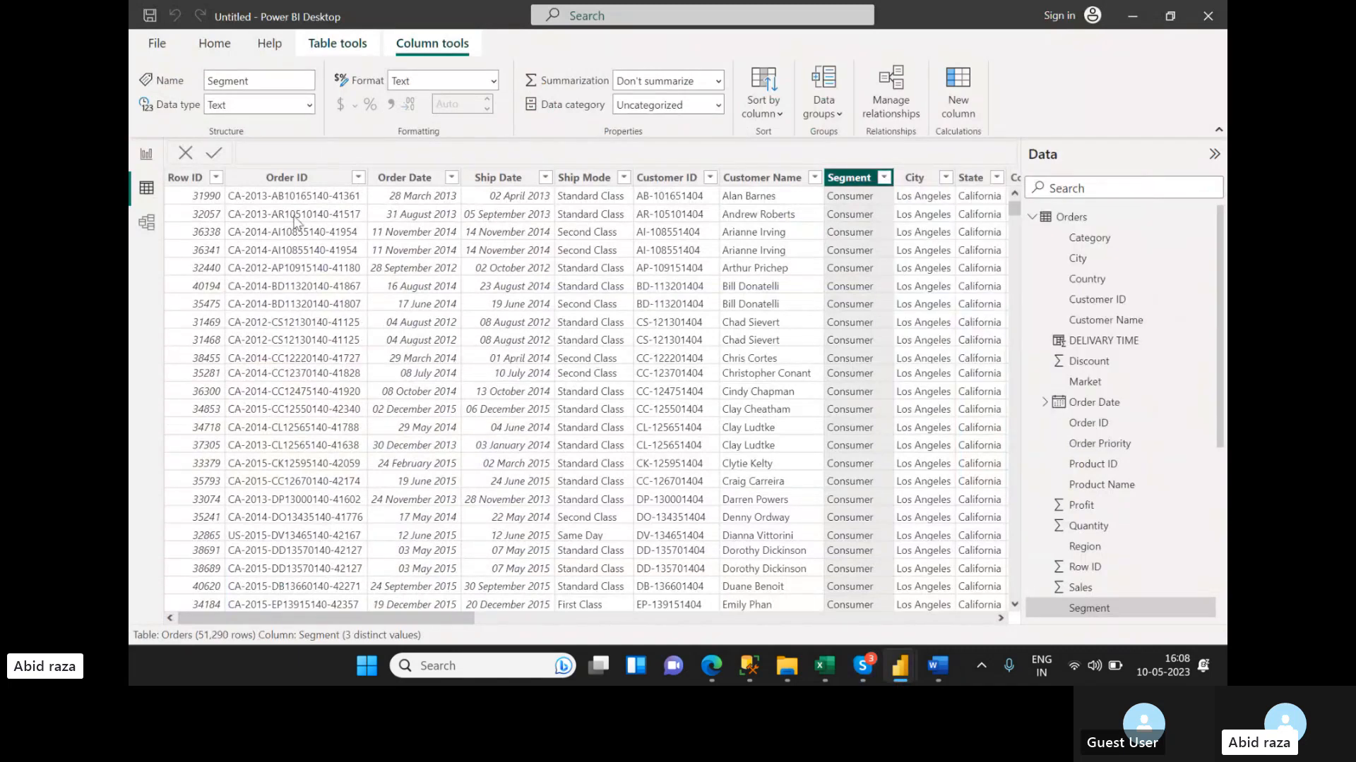
left_click(143, 159)
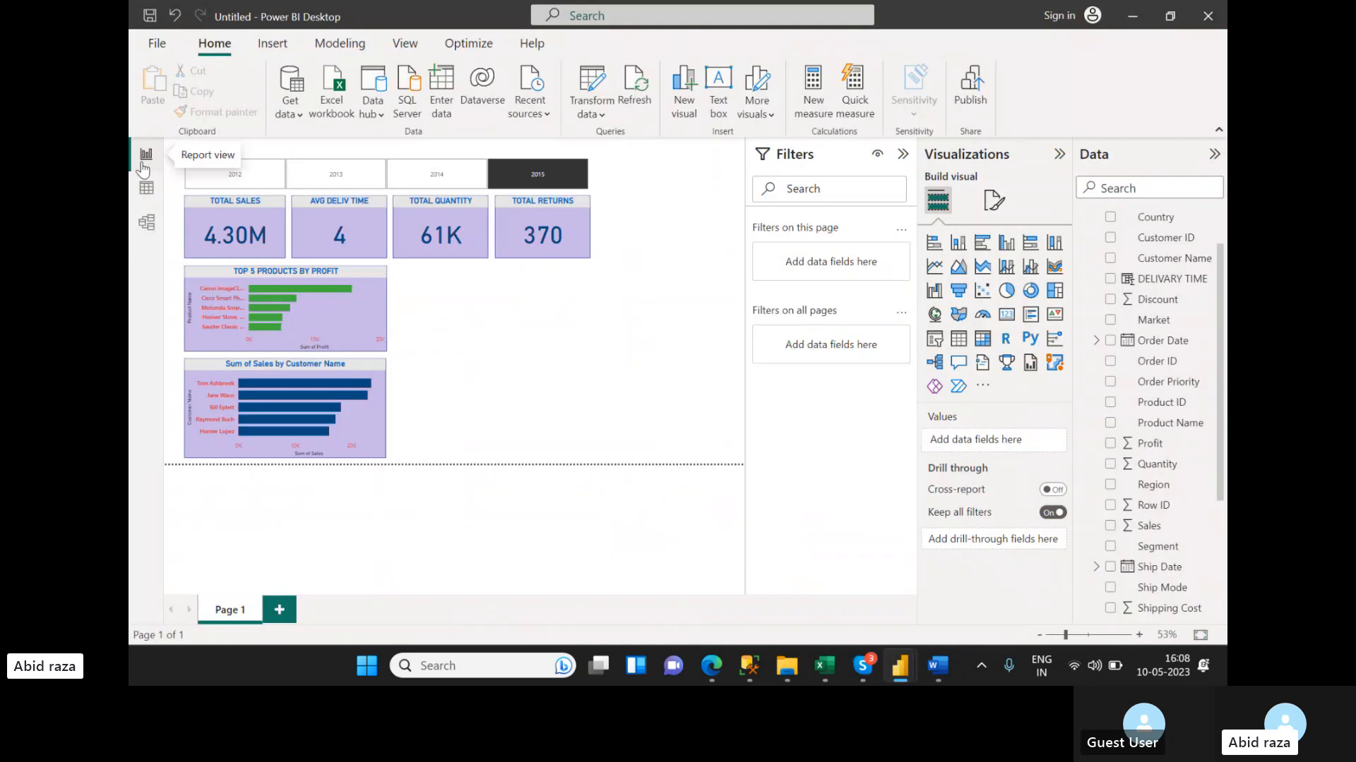
- Add an enlarged pie chart beside the year slicer with Segment as the legend and Sales as the values
left_click(1008, 292)
left_click_drag(655, 223, 632, 188)
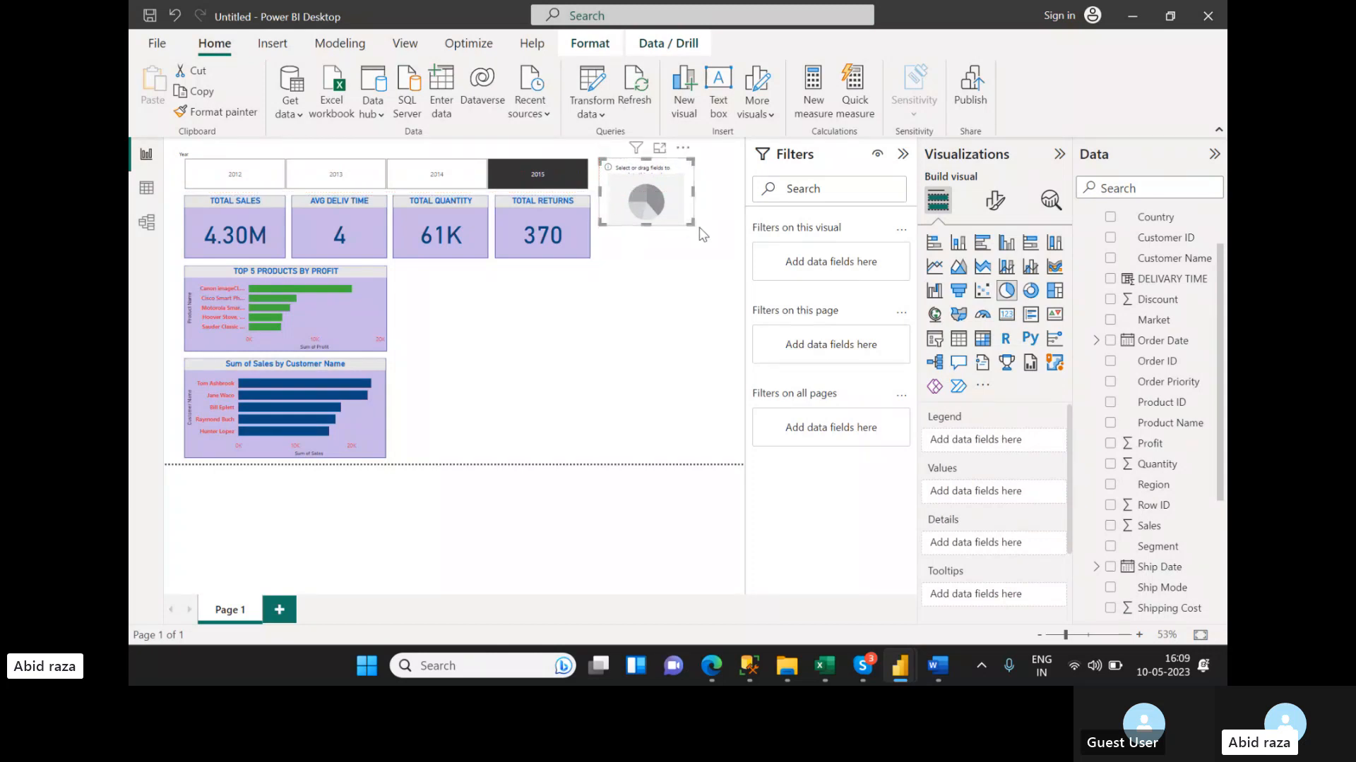
left_click_drag(694, 226, 734, 260)
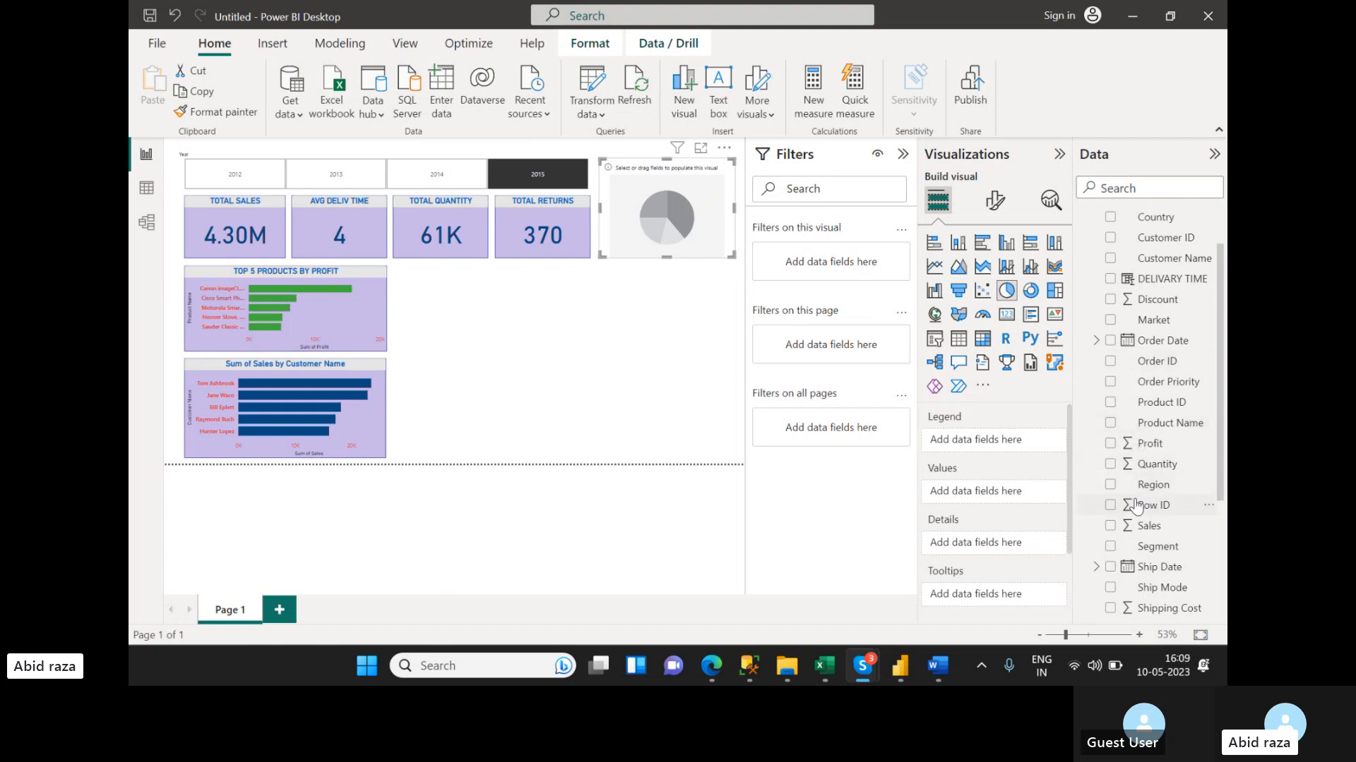
left_click_drag(1133, 548, 993, 444)
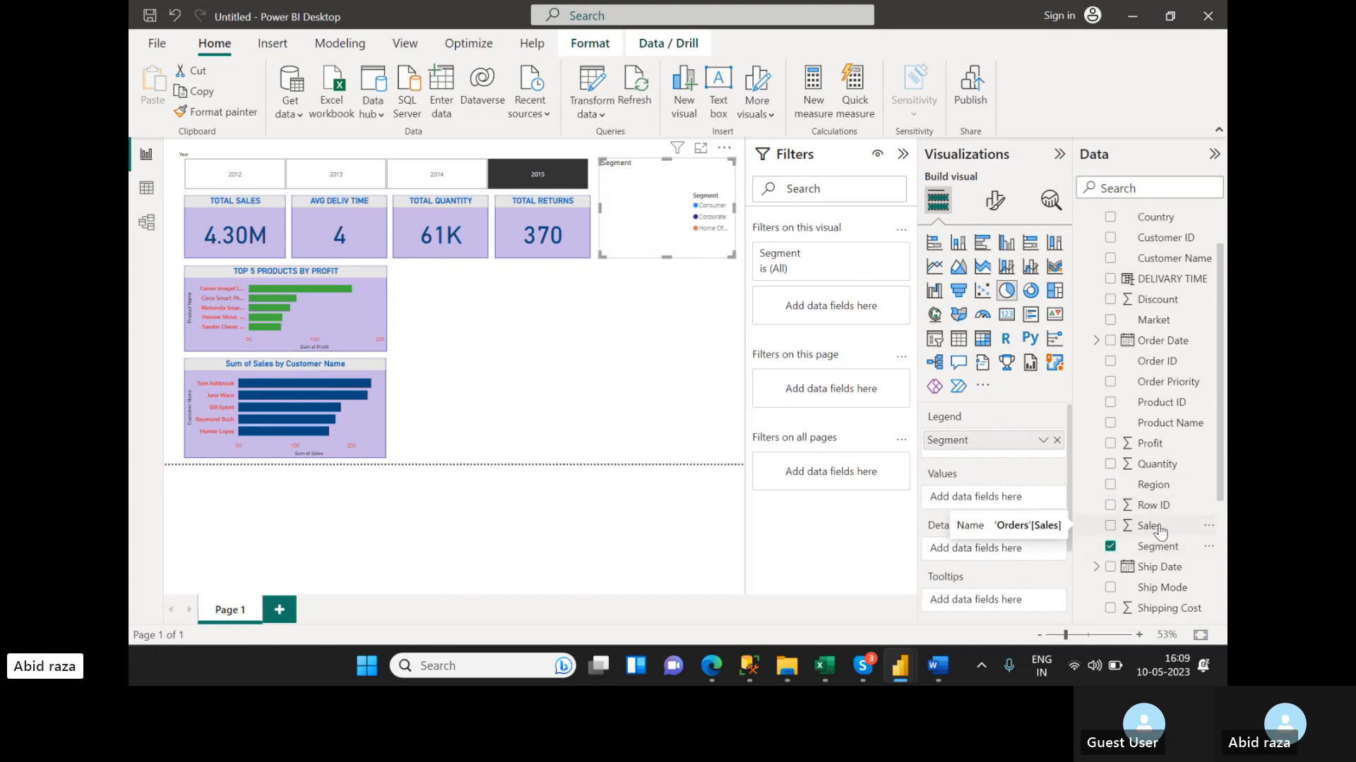
left_click_drag(1159, 531, 1009, 502)
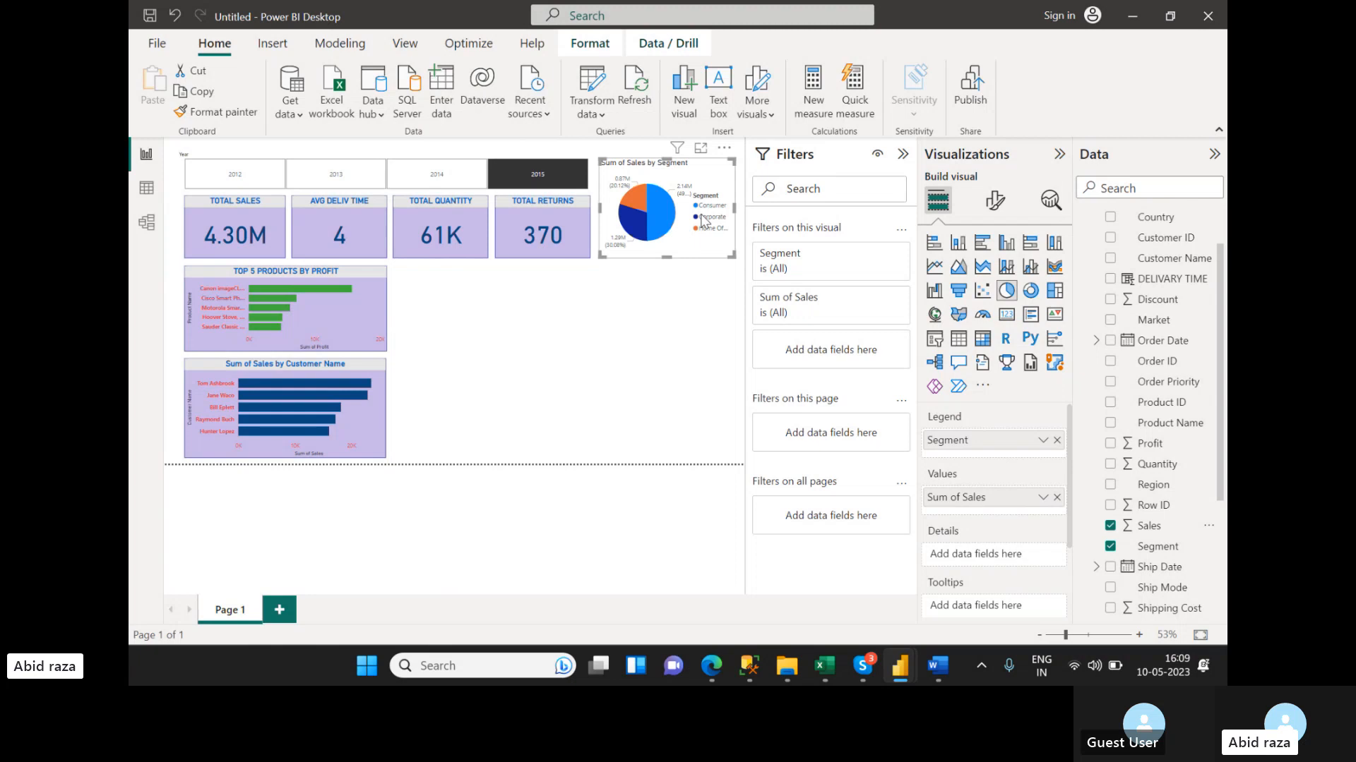
- Collapse the Filters pane and copy the top 5 products chart's formatting onto the segment pie chart with the Format painter
left_click(902, 154)
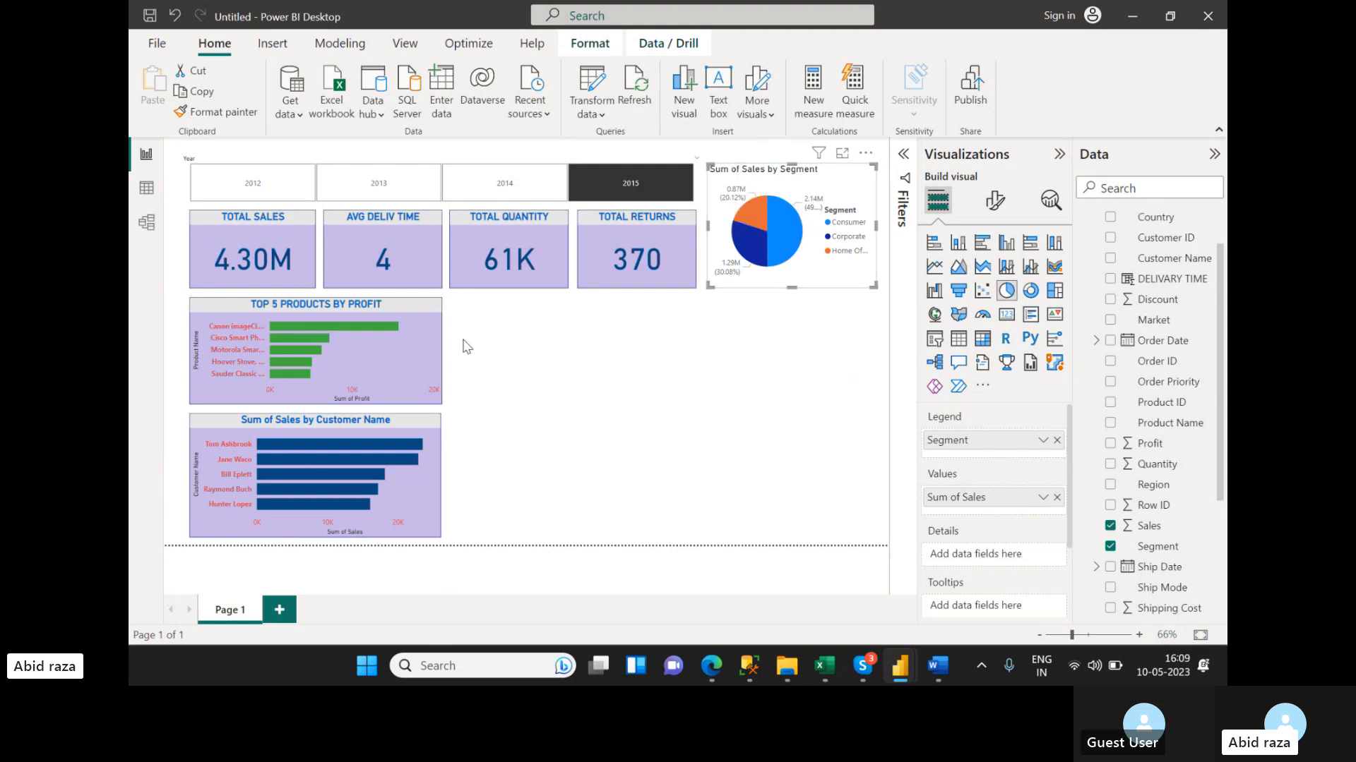
left_click(421, 358)
left_click(215, 112)
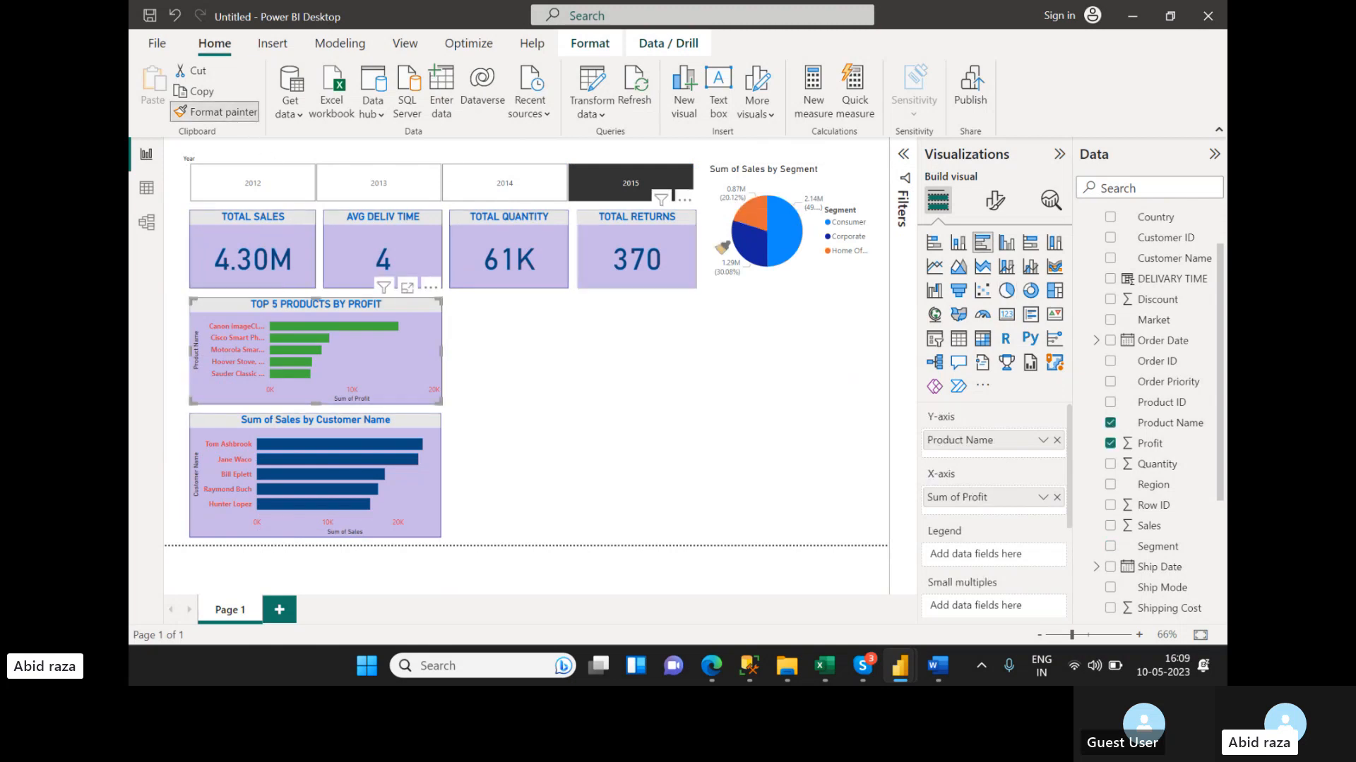
left_click(793, 272)
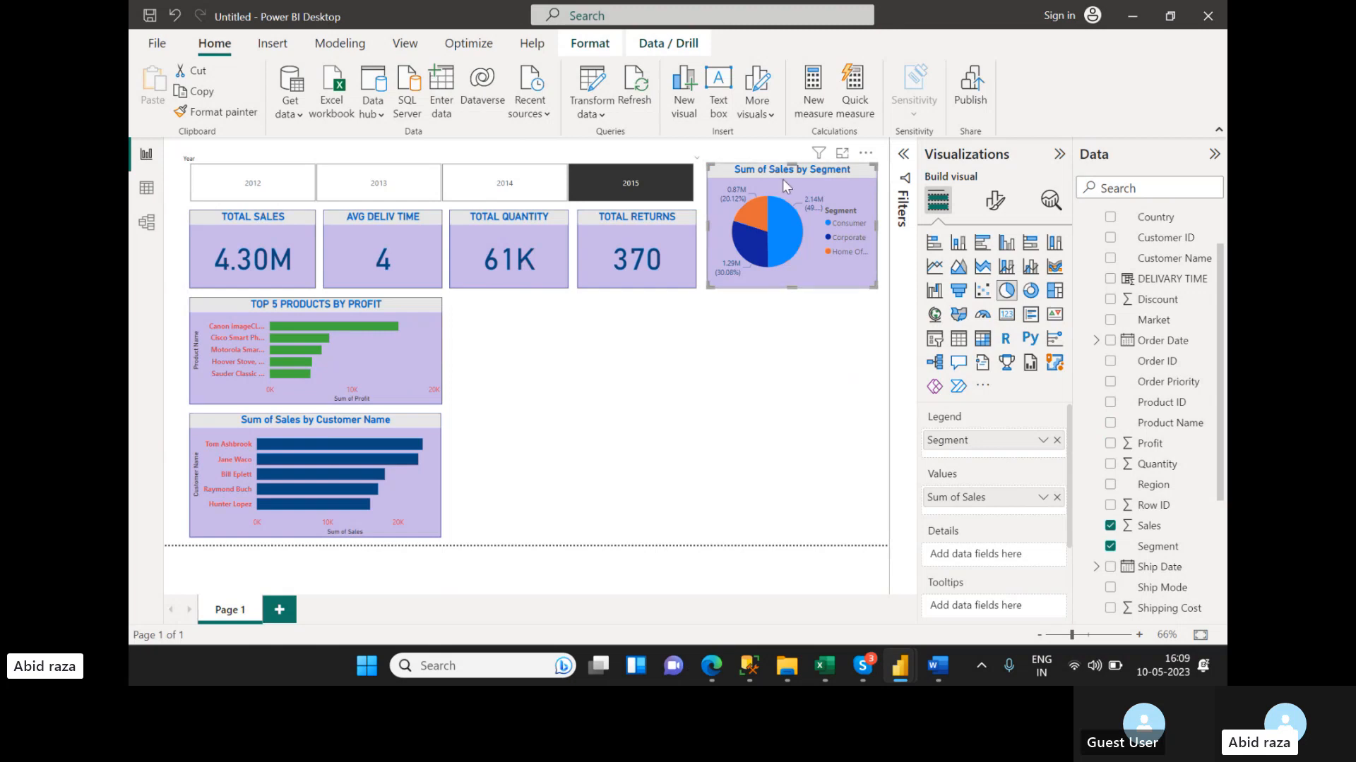
- Shorten the pie chart's title to "Sales by Segment"
left_click(995, 201)
left_click(993, 277)
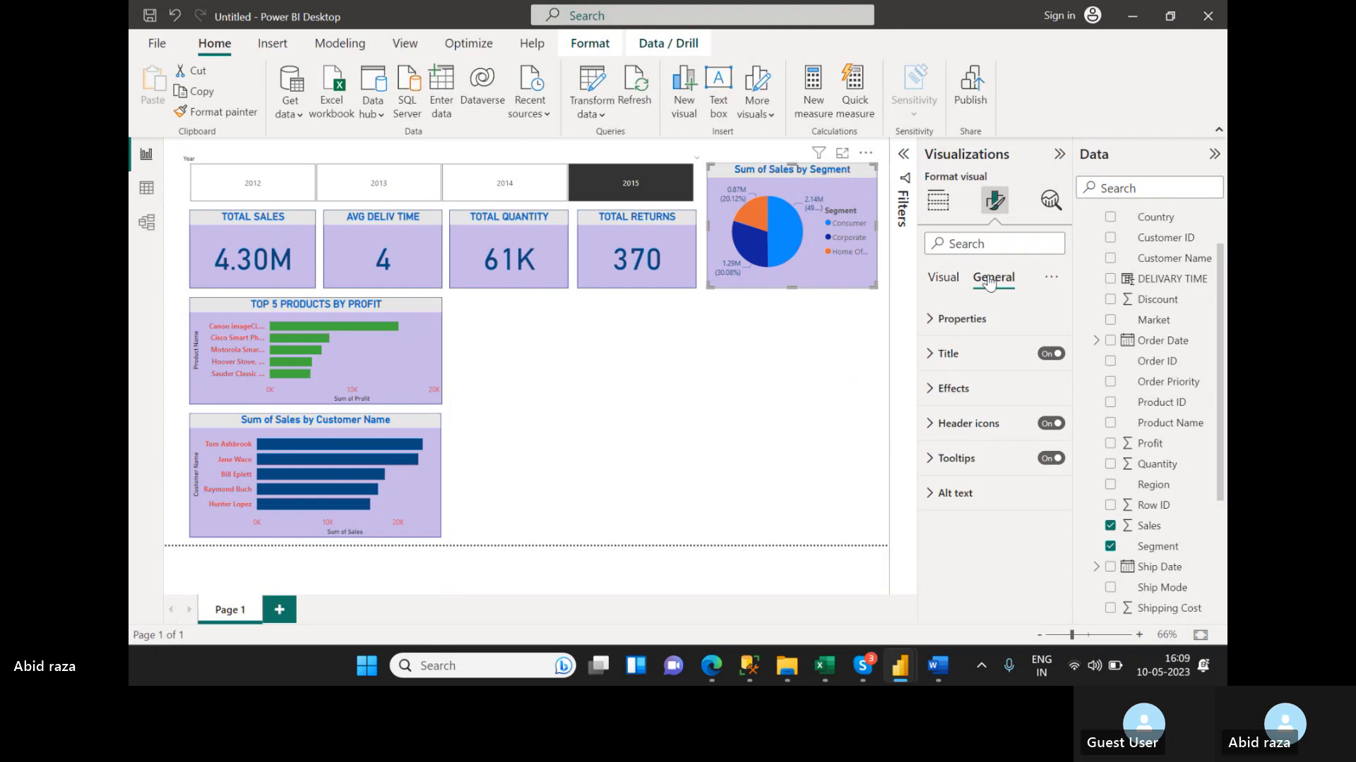
left_click(948, 353)
left_click_drag(969, 440, 902, 445)
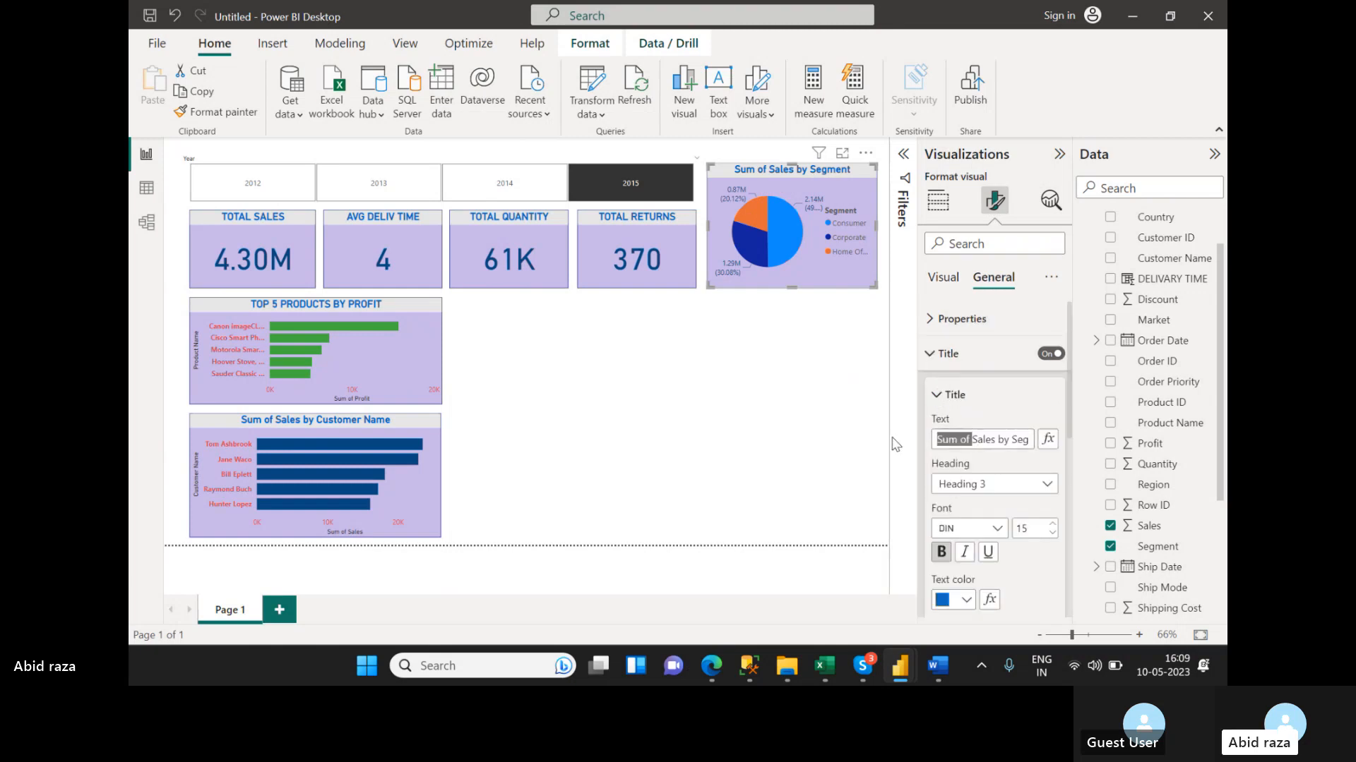
key("BackSpace")
- Change the title of the Sum of Sales by Customer Name chart to "Top 5 Customers"
left_click(418, 488)
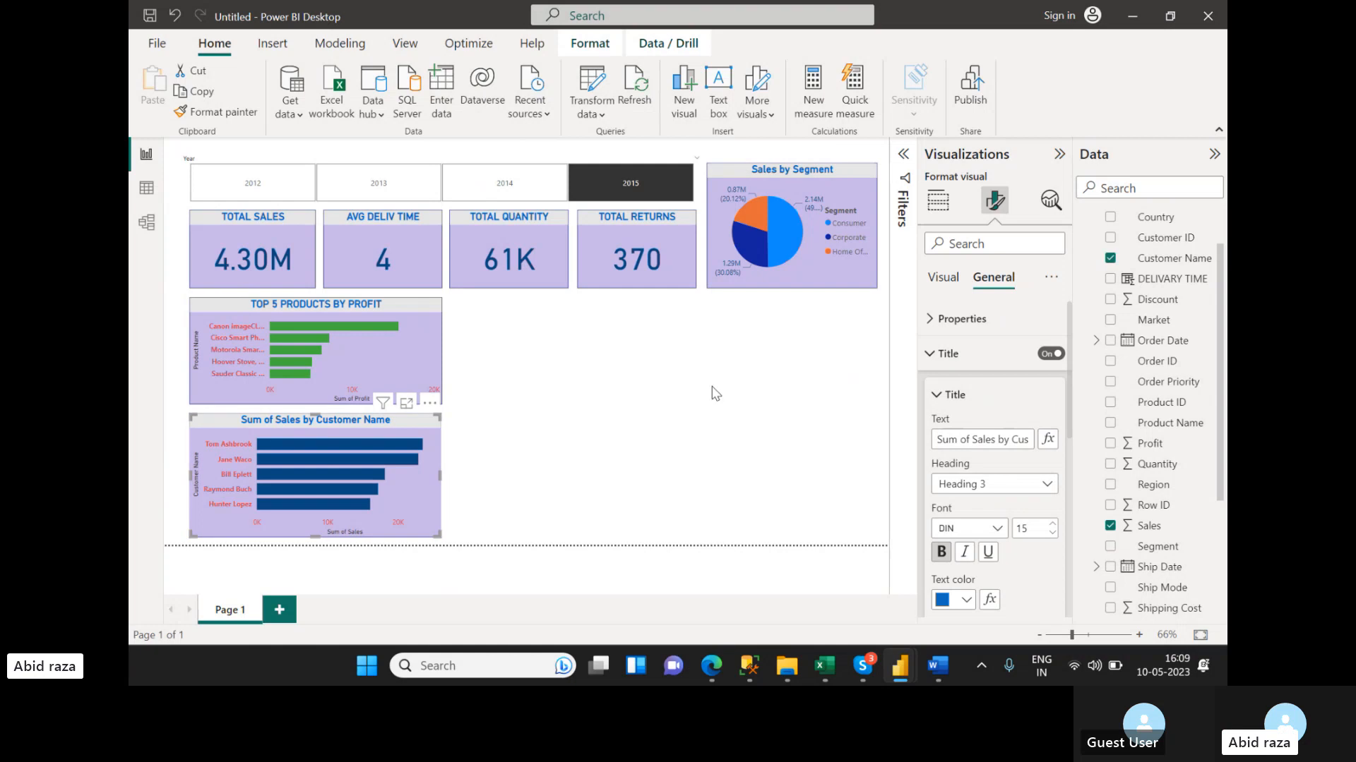
left_click_drag(972, 439, 875, 439)
key("BackSpace")
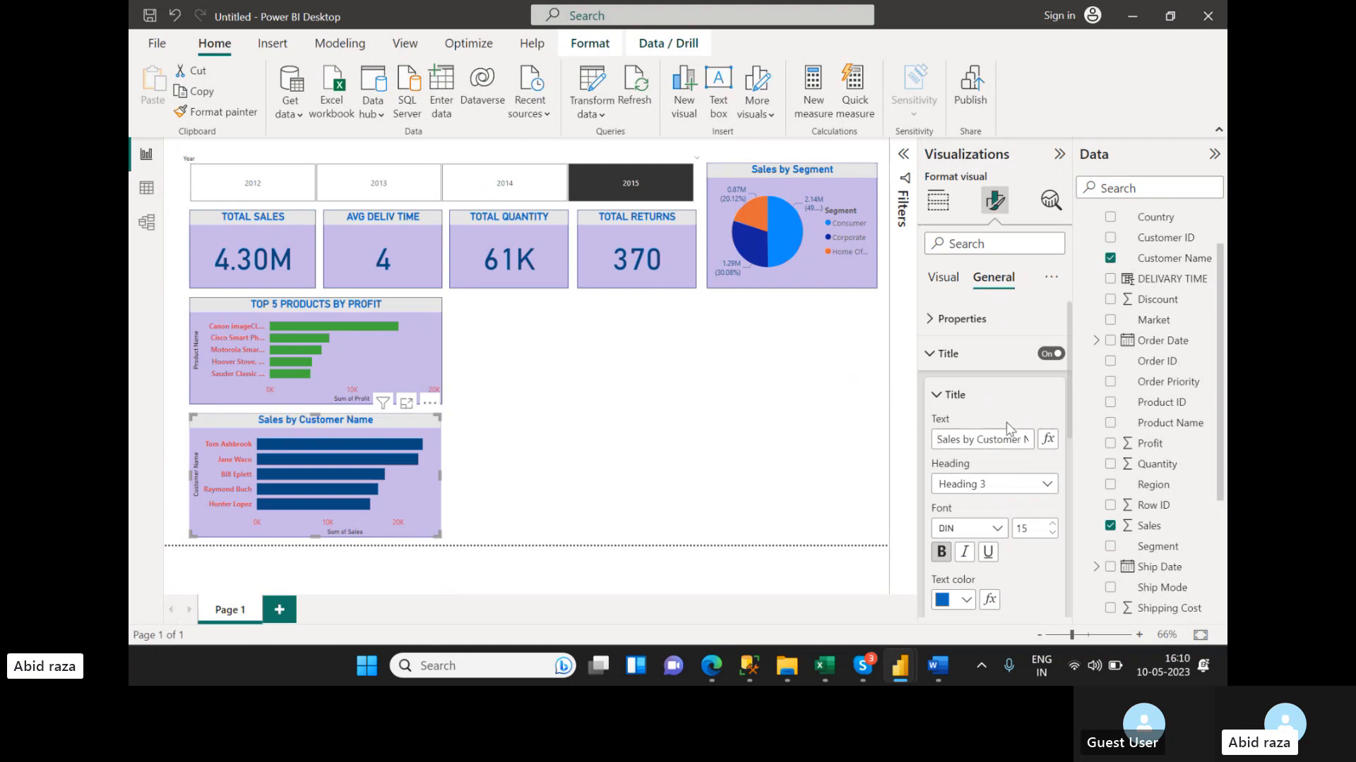
left_click_drag(975, 439, 891, 443)
type("Top 5")
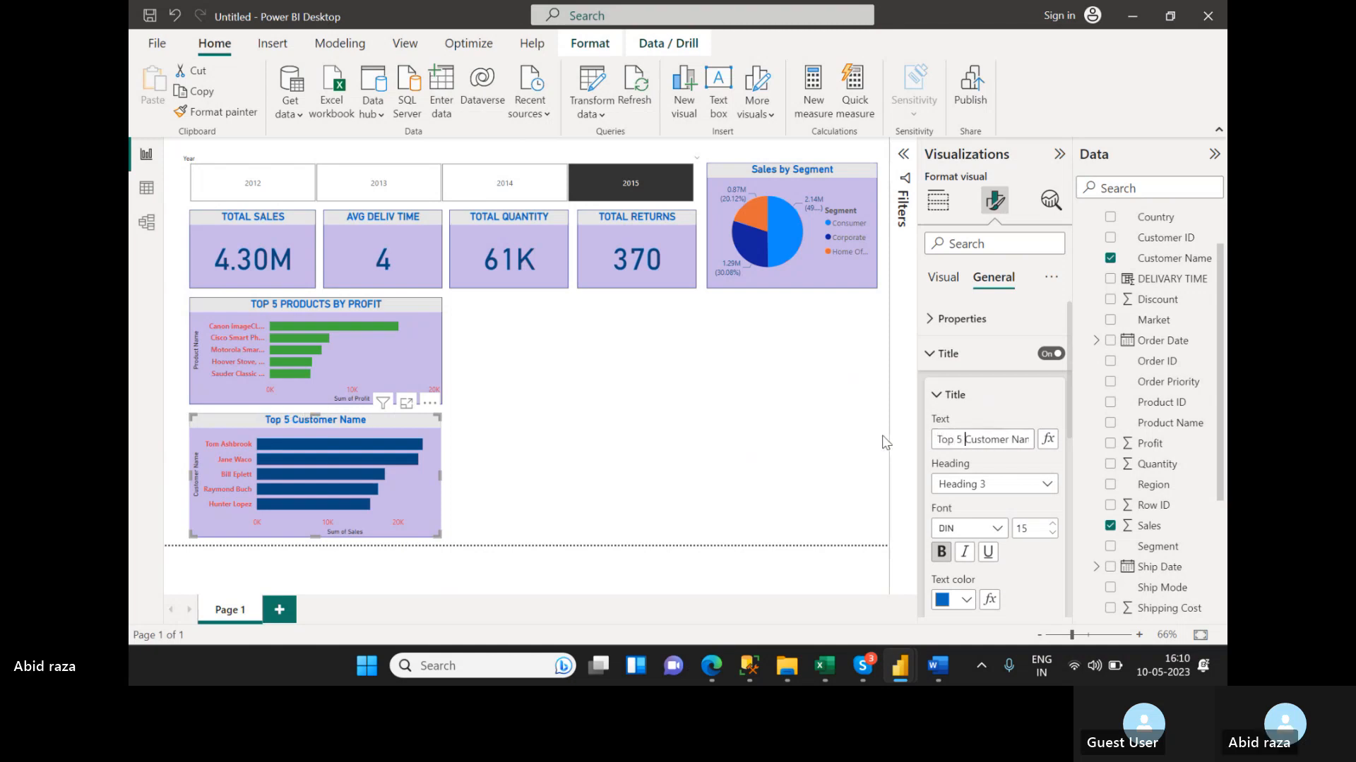
key("Right")
key("Right")
key("Right")
key("Right")
key("Right")
key("Right")
key("Right")
key("Right")
key("Right")
key("Right")
key("Right")
key("Right")
key("Right")
key("BackSpace")
left_click(748, 364)
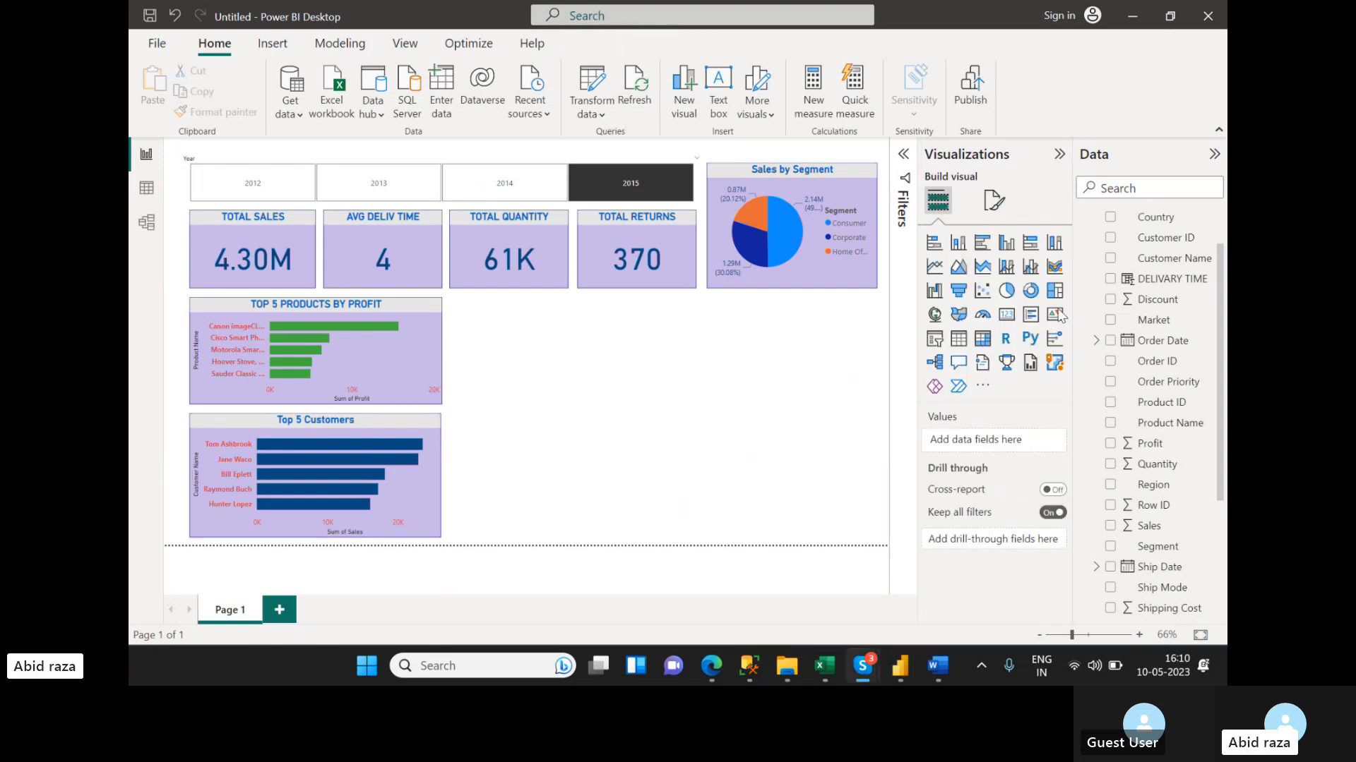
- Highlight question 7 on segment-wise sale in green in the Word document, and return to the Power BI report
mouse_move(741, 216)
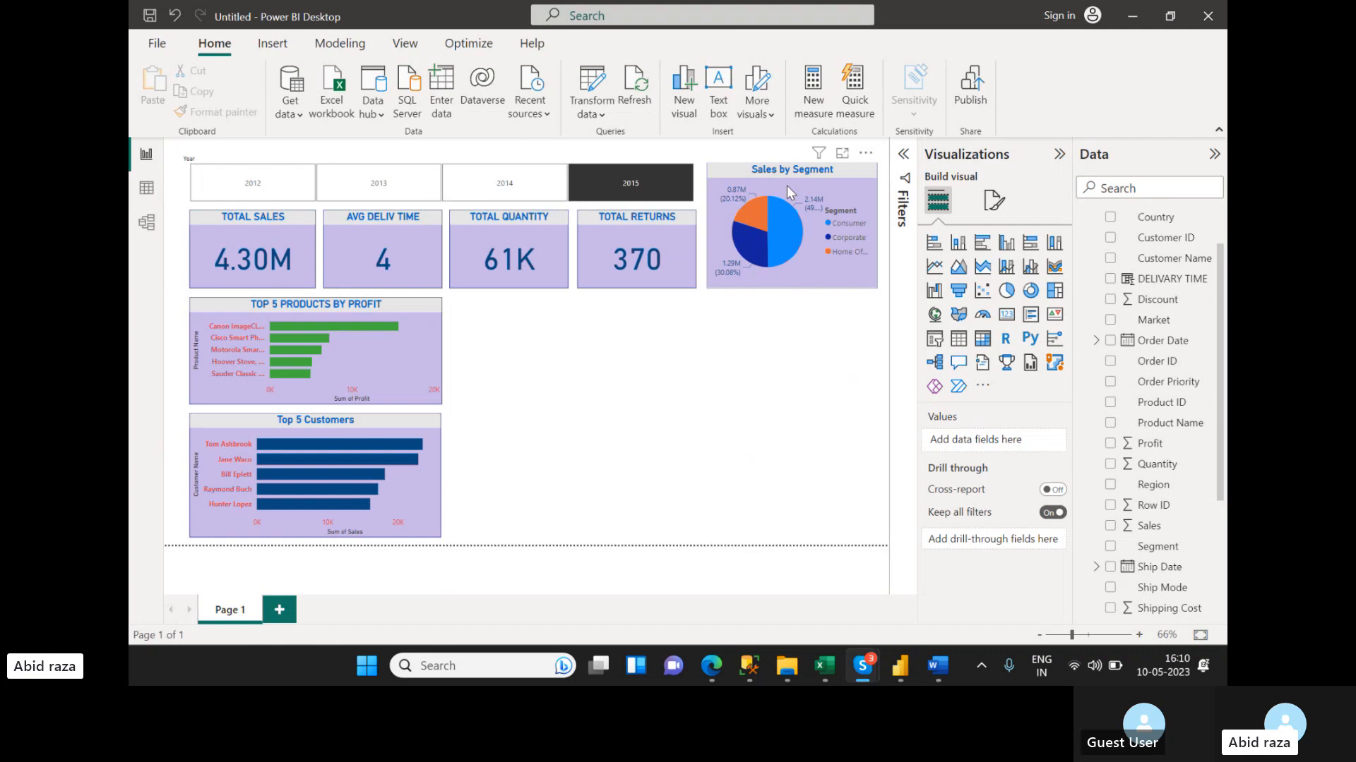
left_click(938, 666)
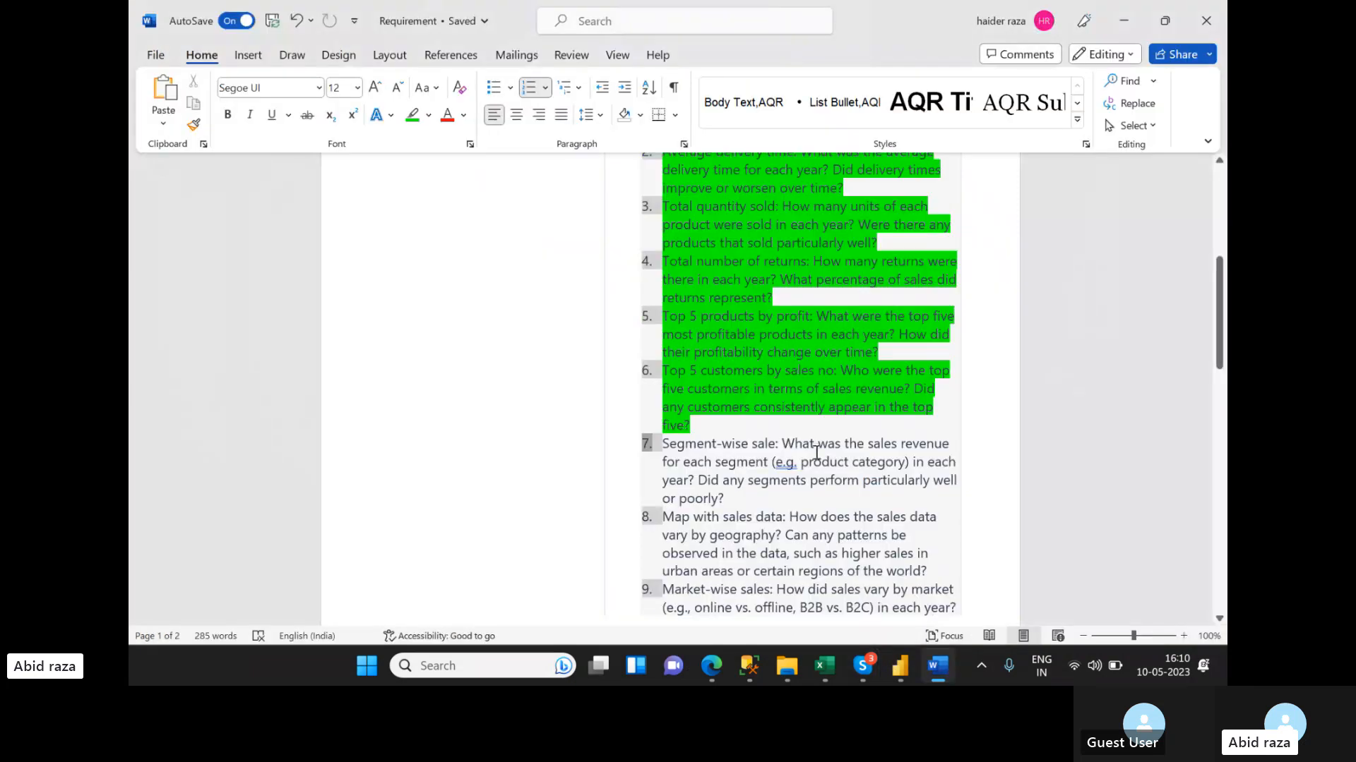
left_click_drag(666, 447, 734, 506)
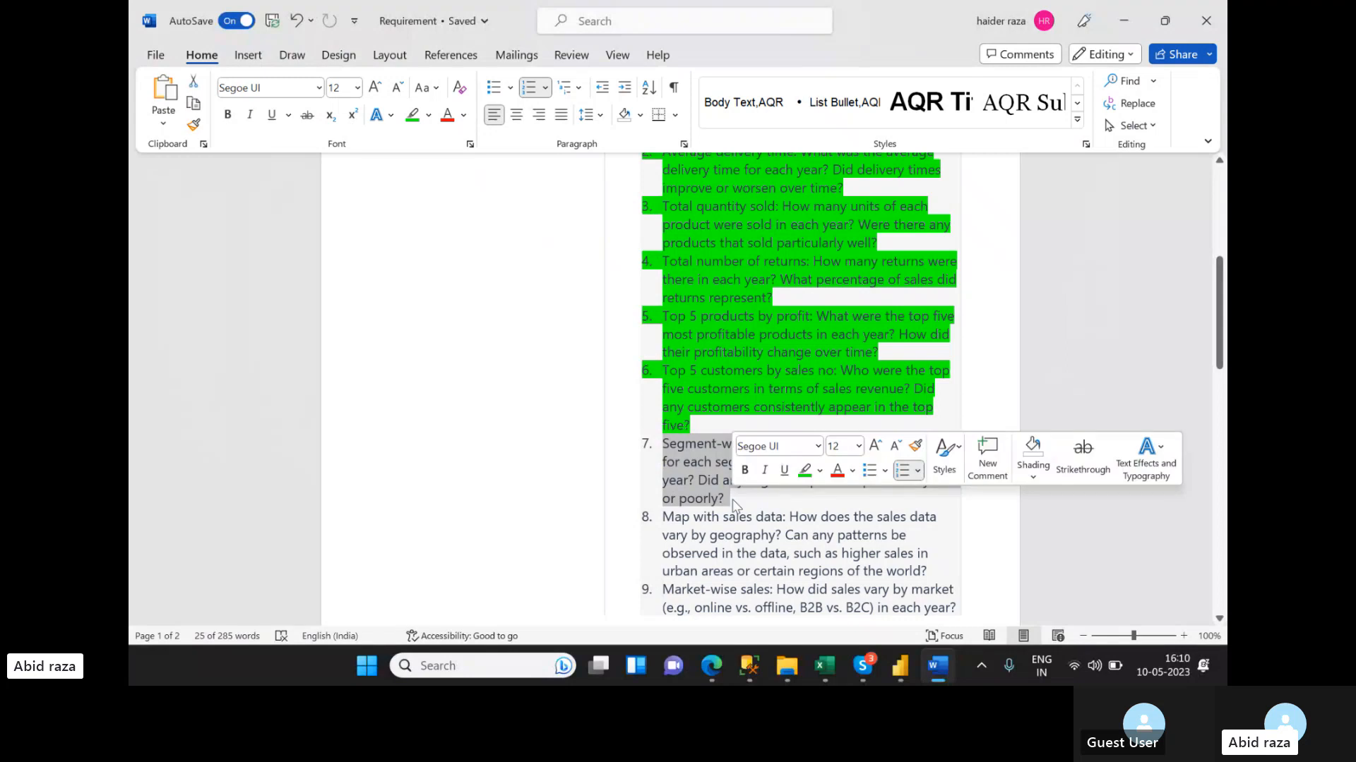
left_click(803, 471)
left_click(869, 483)
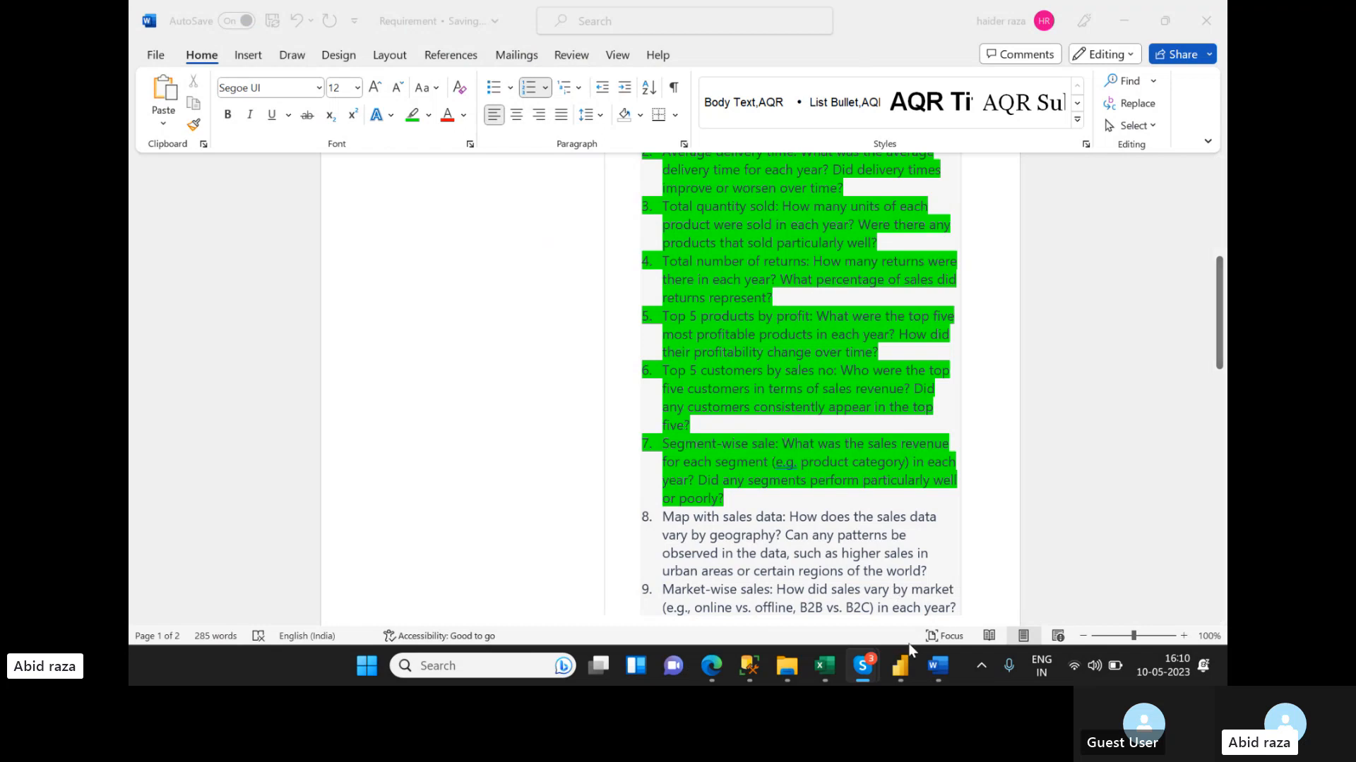
left_click(900, 666)
left_click(954, 572)
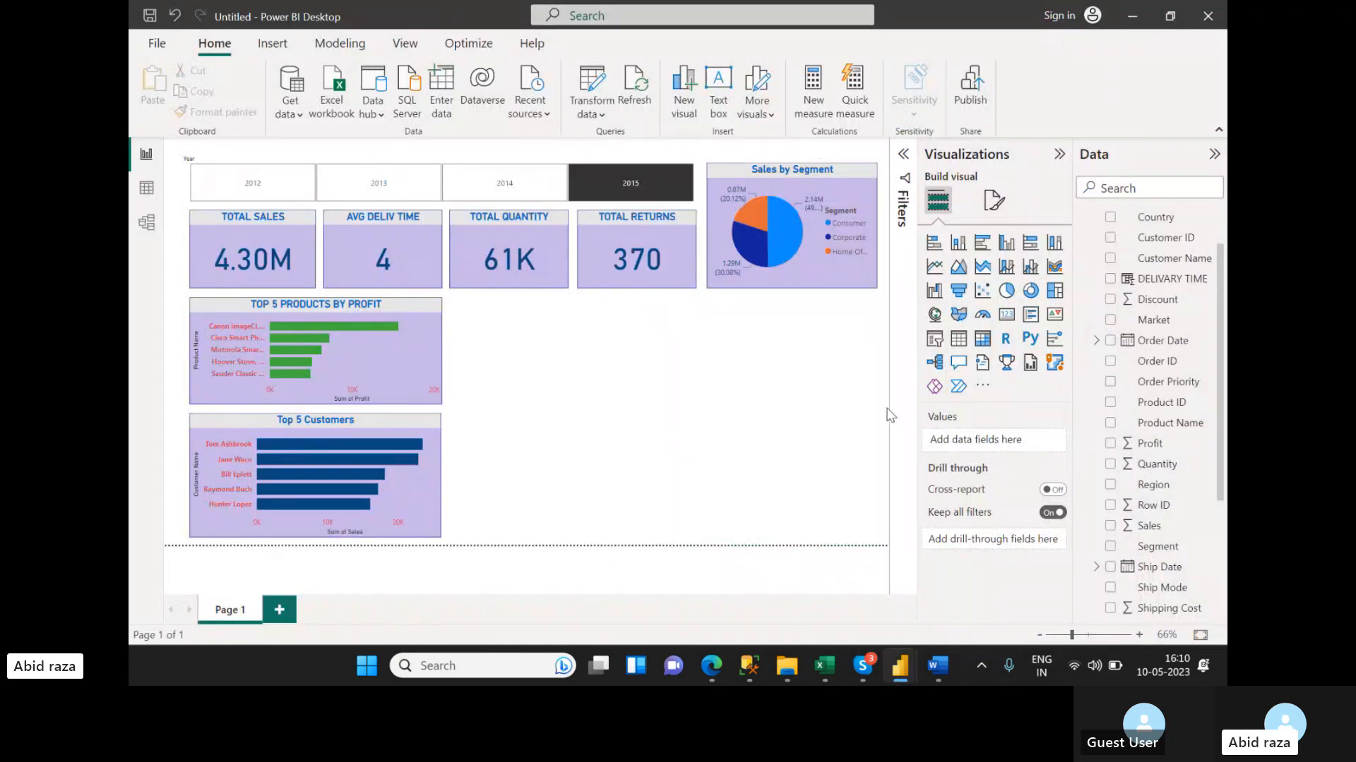
mouse_move(761, 265)
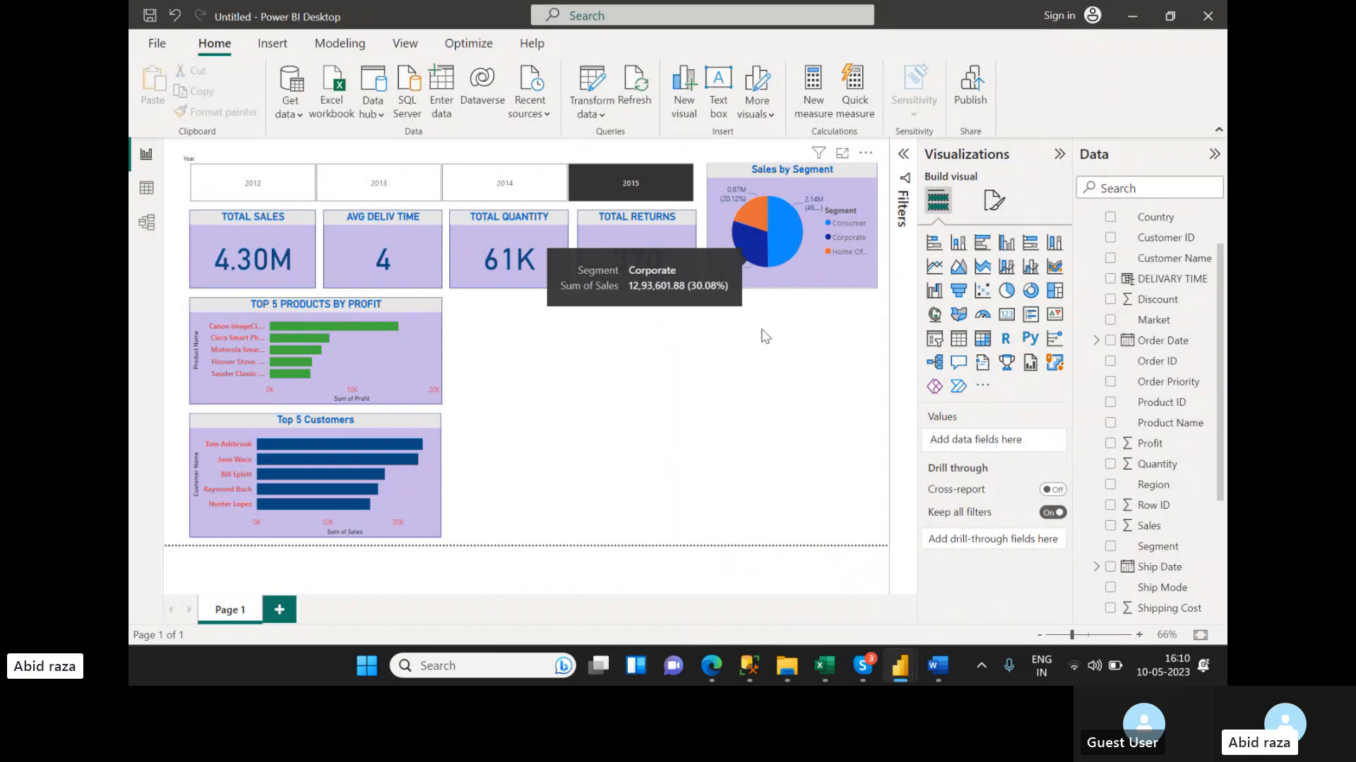
- Review question 8 on the map with sales data in the Word requirement document, and return to the Power BI report
left_click(932, 669)
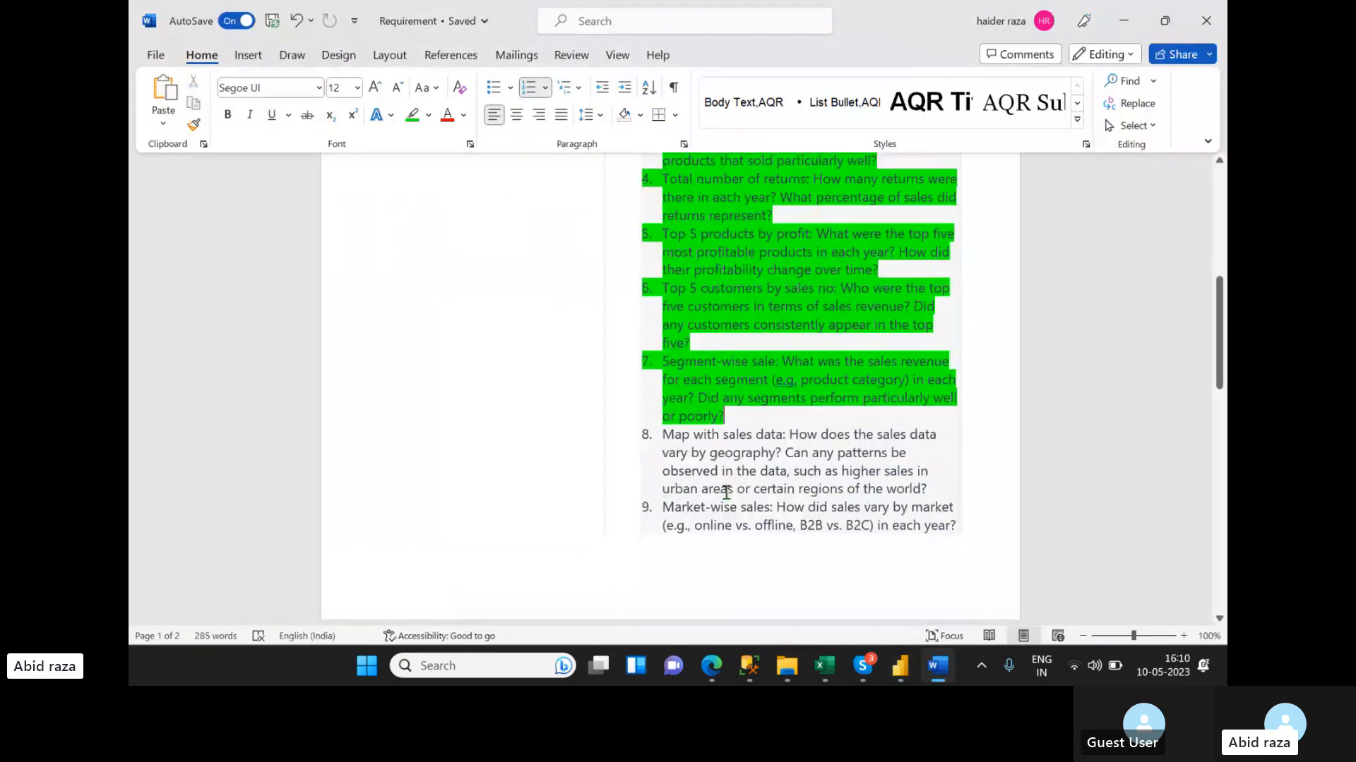
left_click_drag(664, 437, 930, 489)
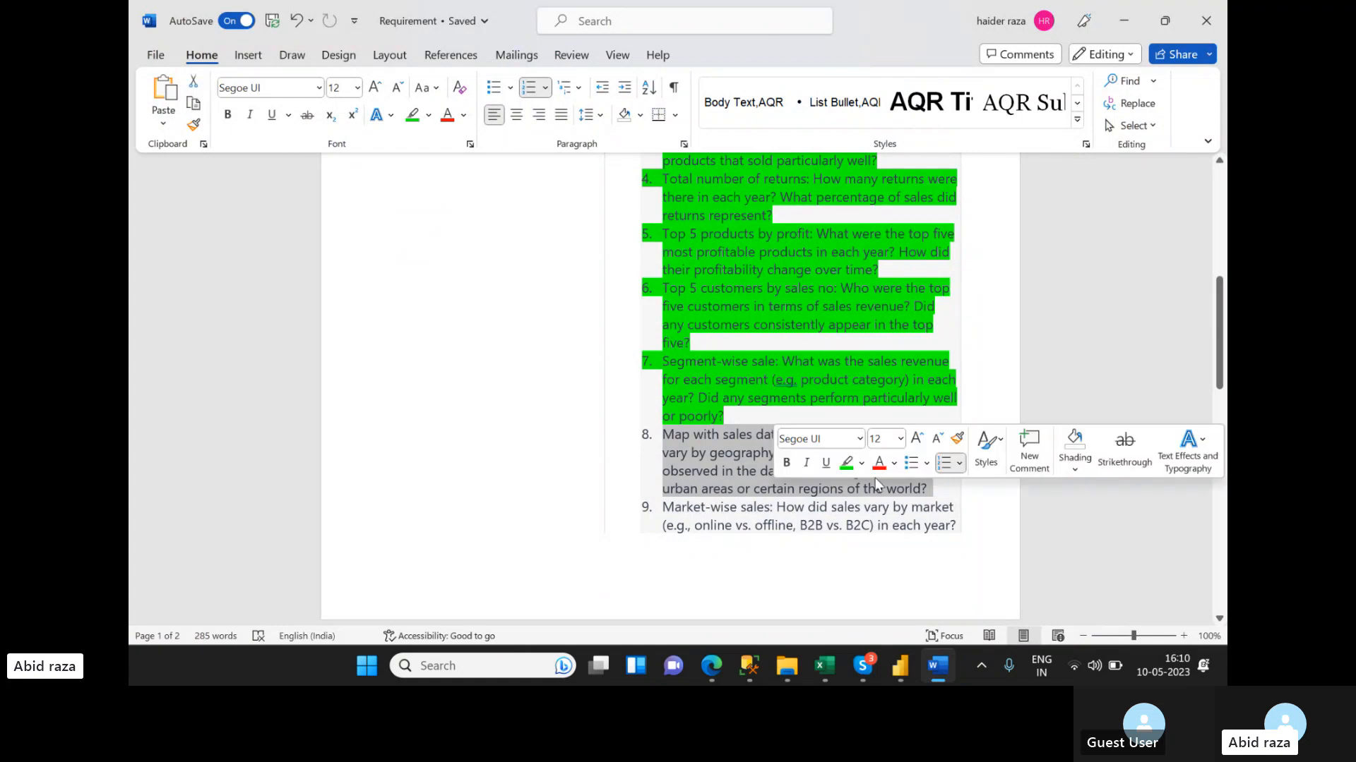
left_click(697, 448)
left_click_drag(664, 438, 931, 490)
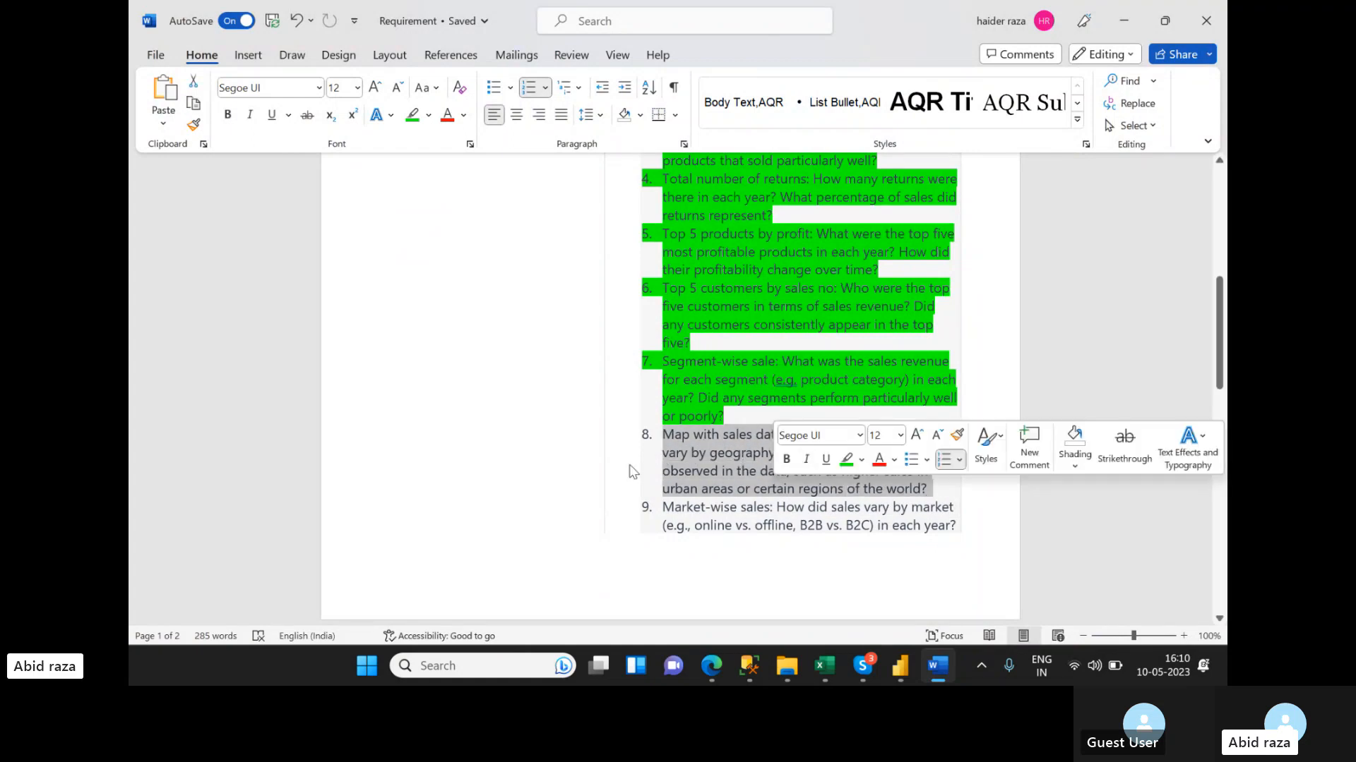
left_click(589, 475)
key("alt+Tab")
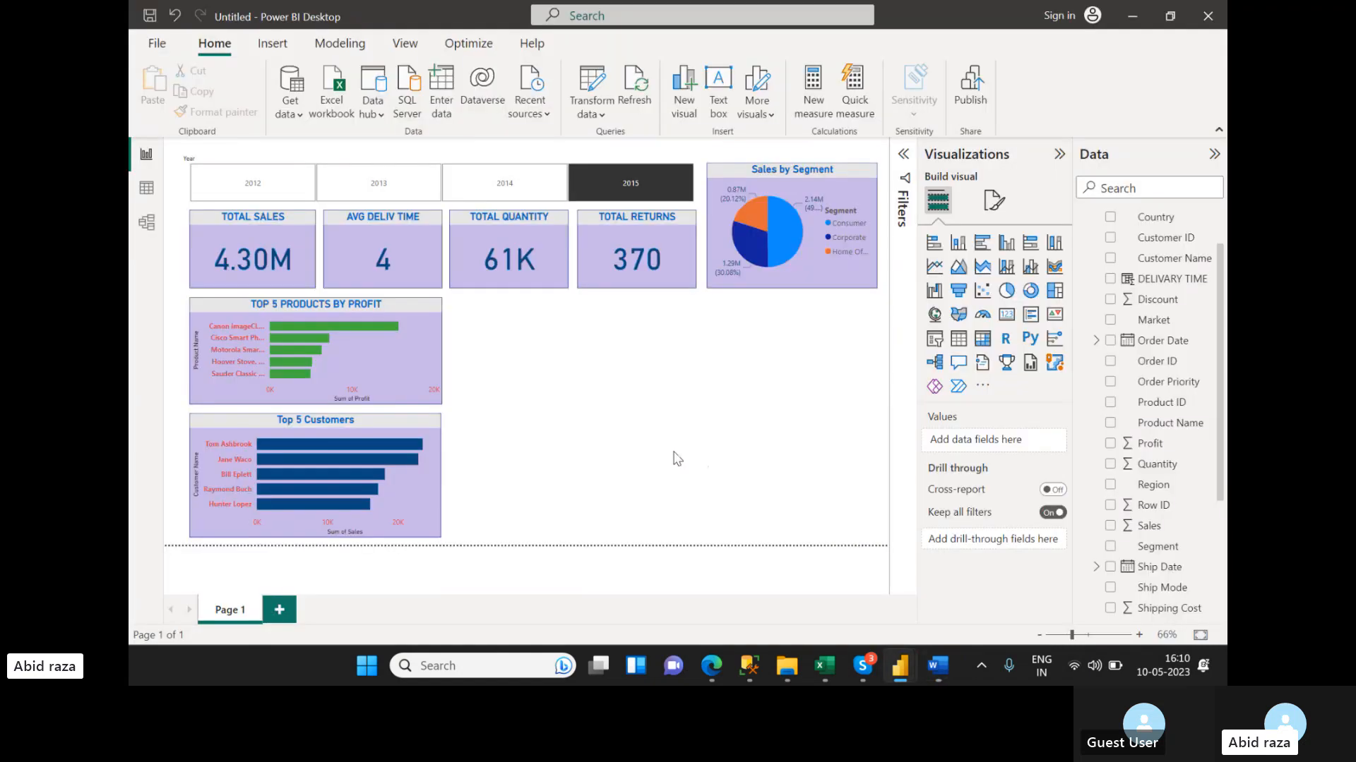
- Add a map visual below the Sales by Segment pie chart and widen it to the pie chart's outer edge
left_click(934, 318)
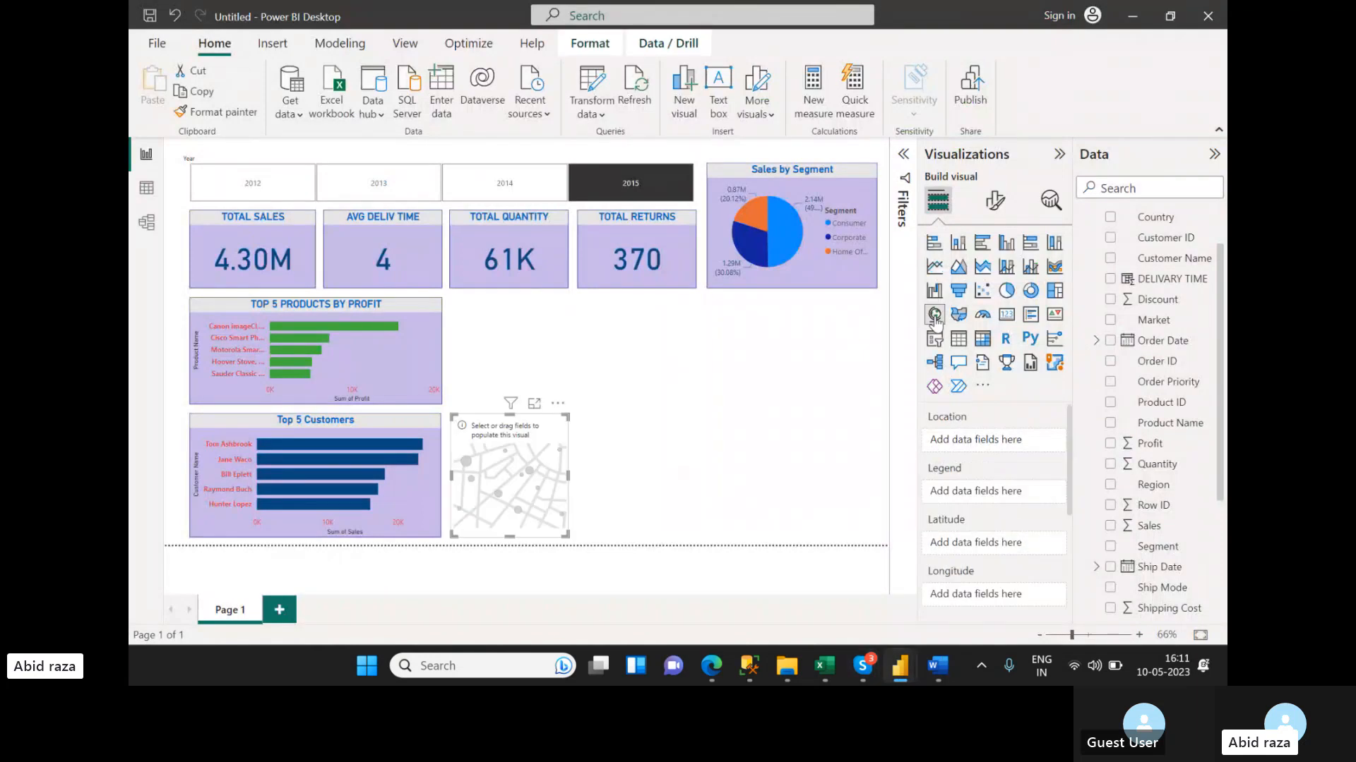
left_click_drag(531, 462, 730, 340)
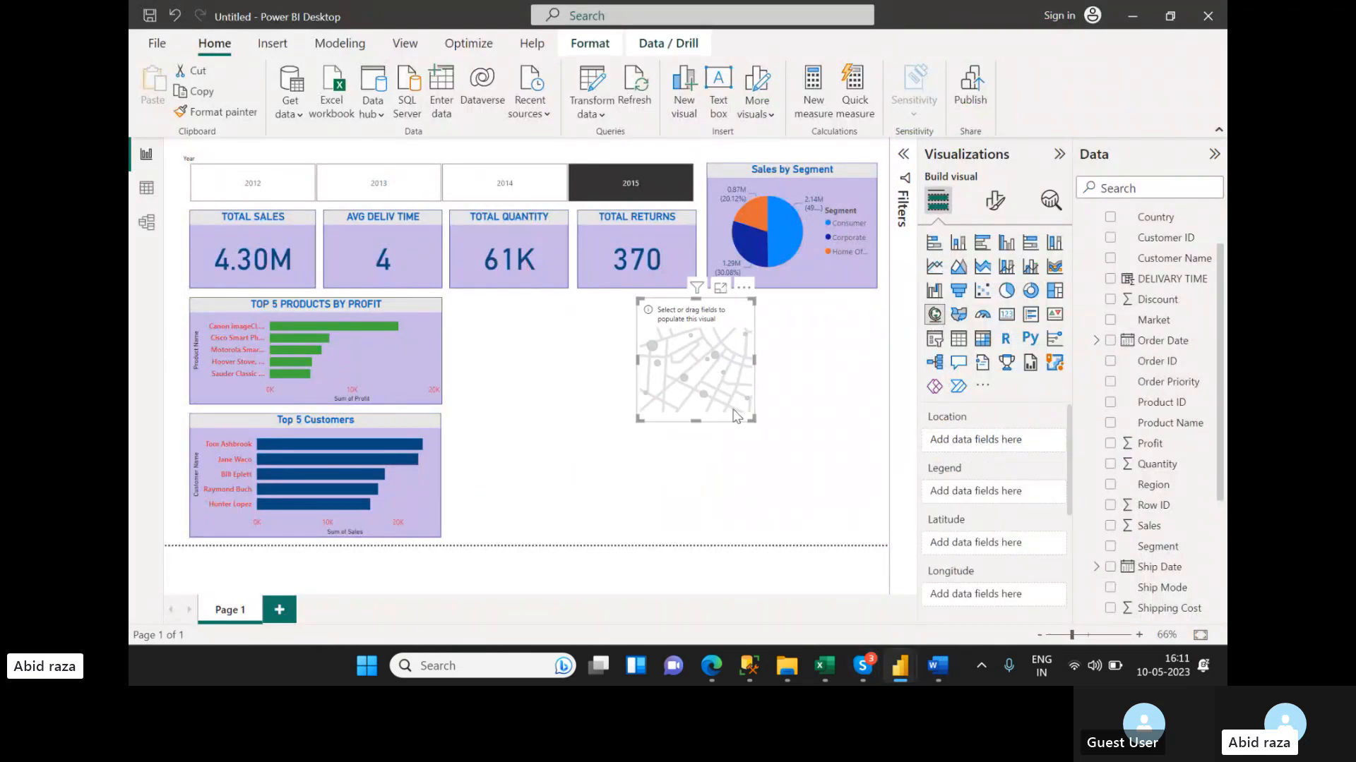
left_click_drag(755, 422, 876, 446)
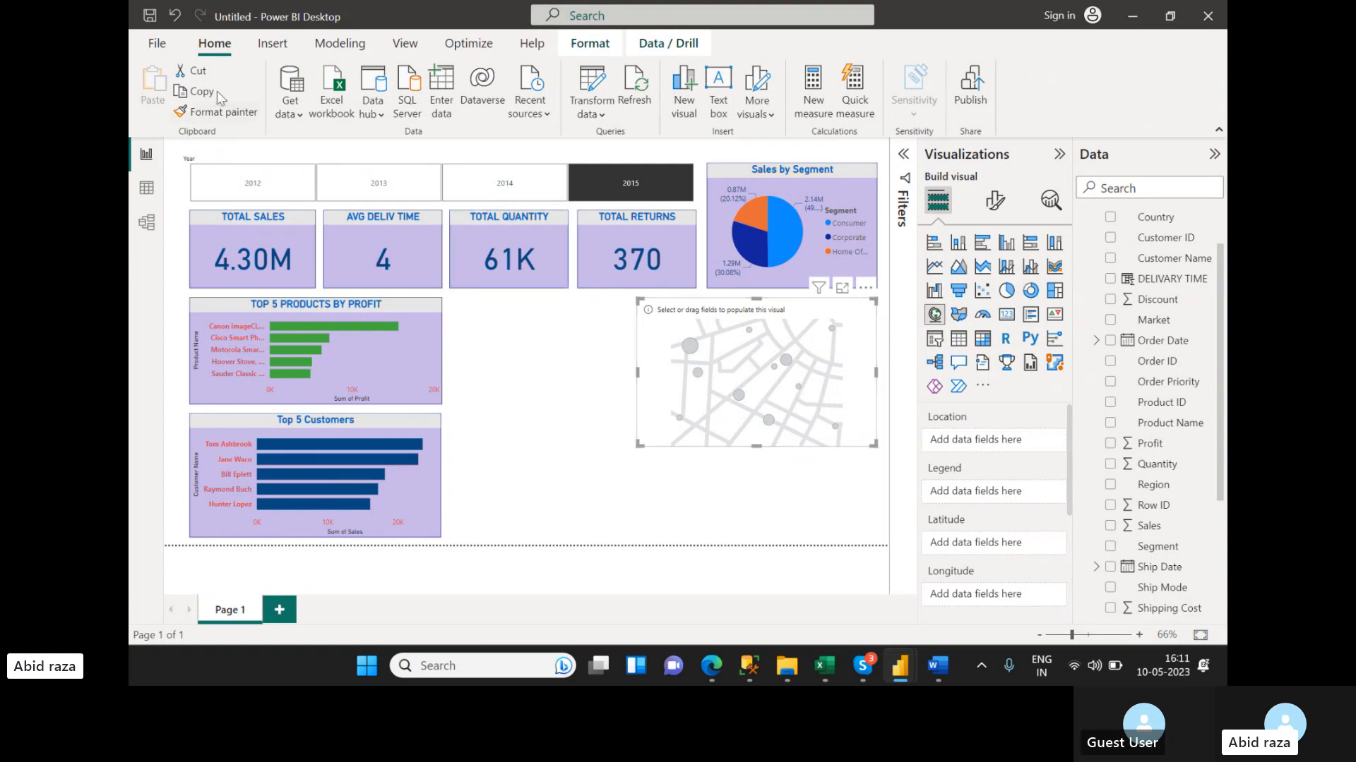
left_click(156, 46)
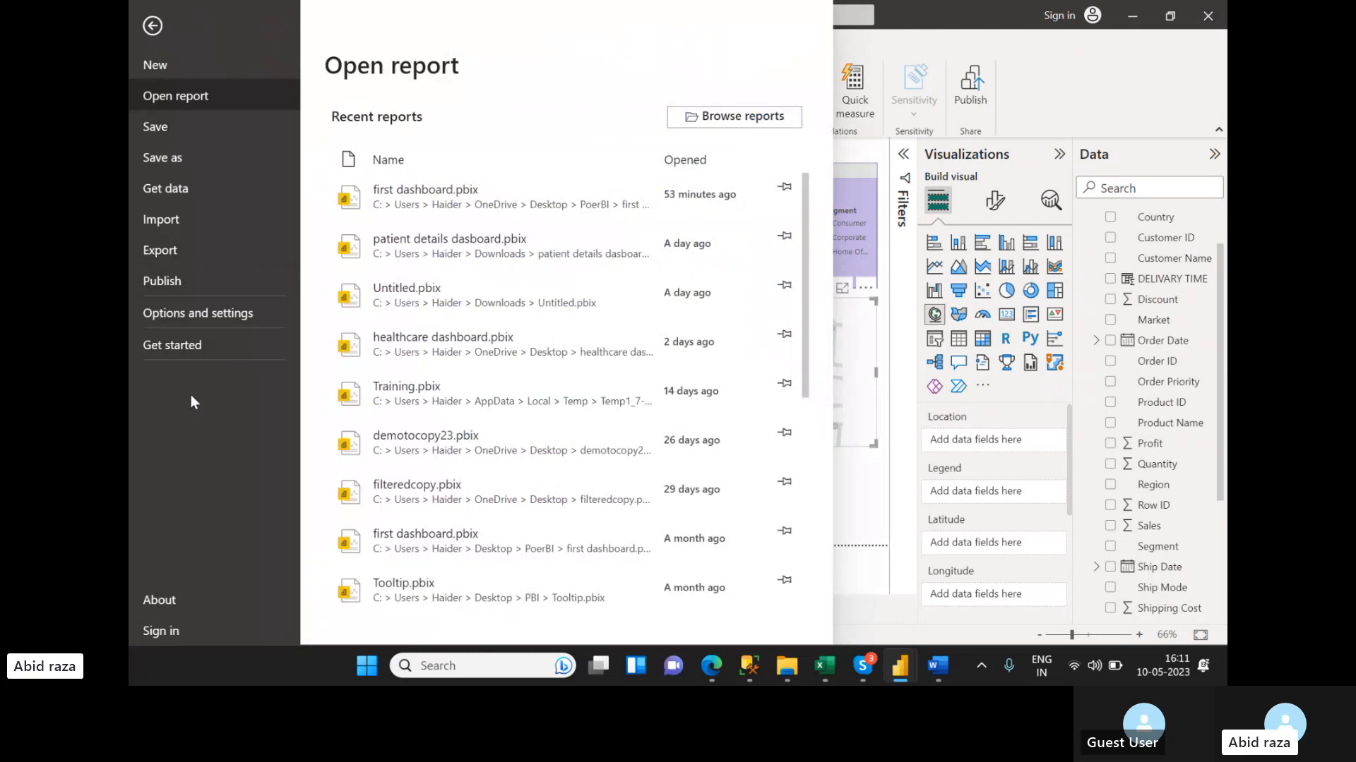
left_click(231, 313)
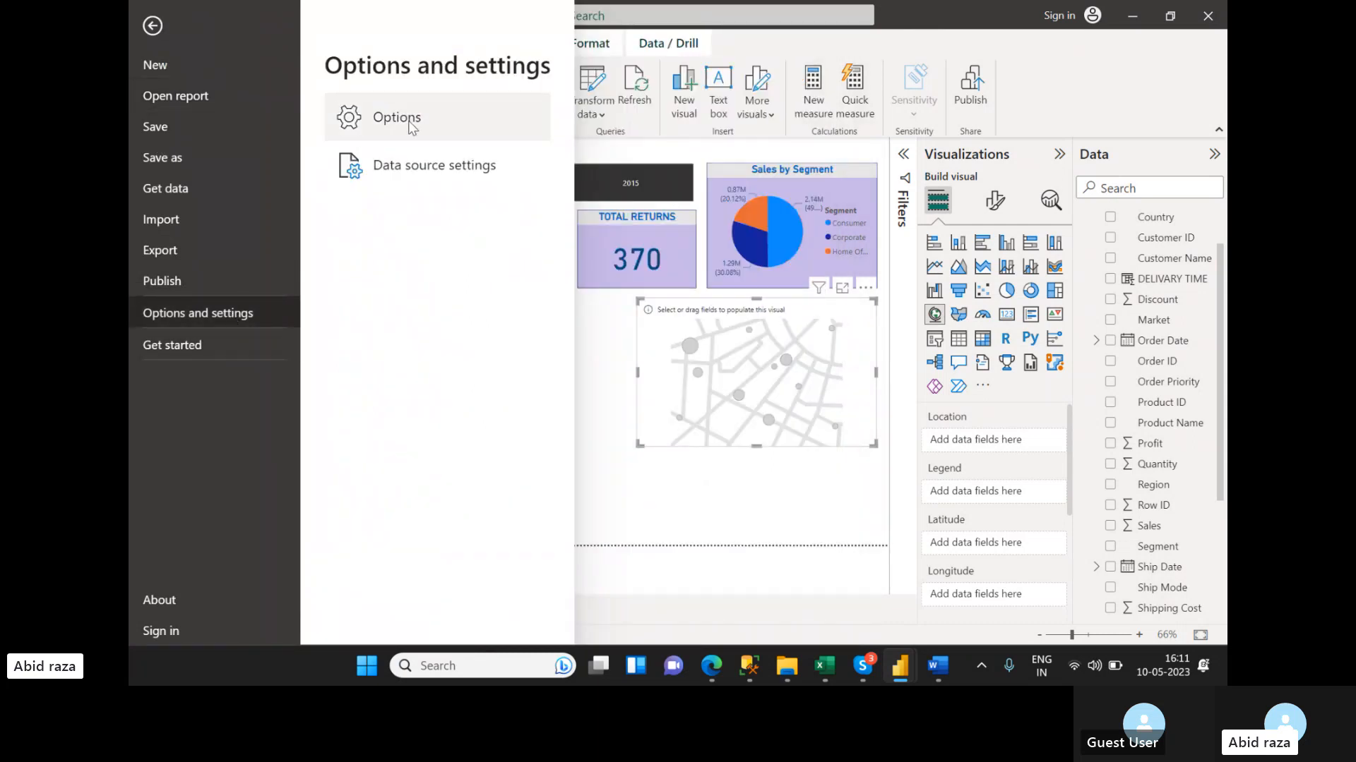
left_click(422, 172)
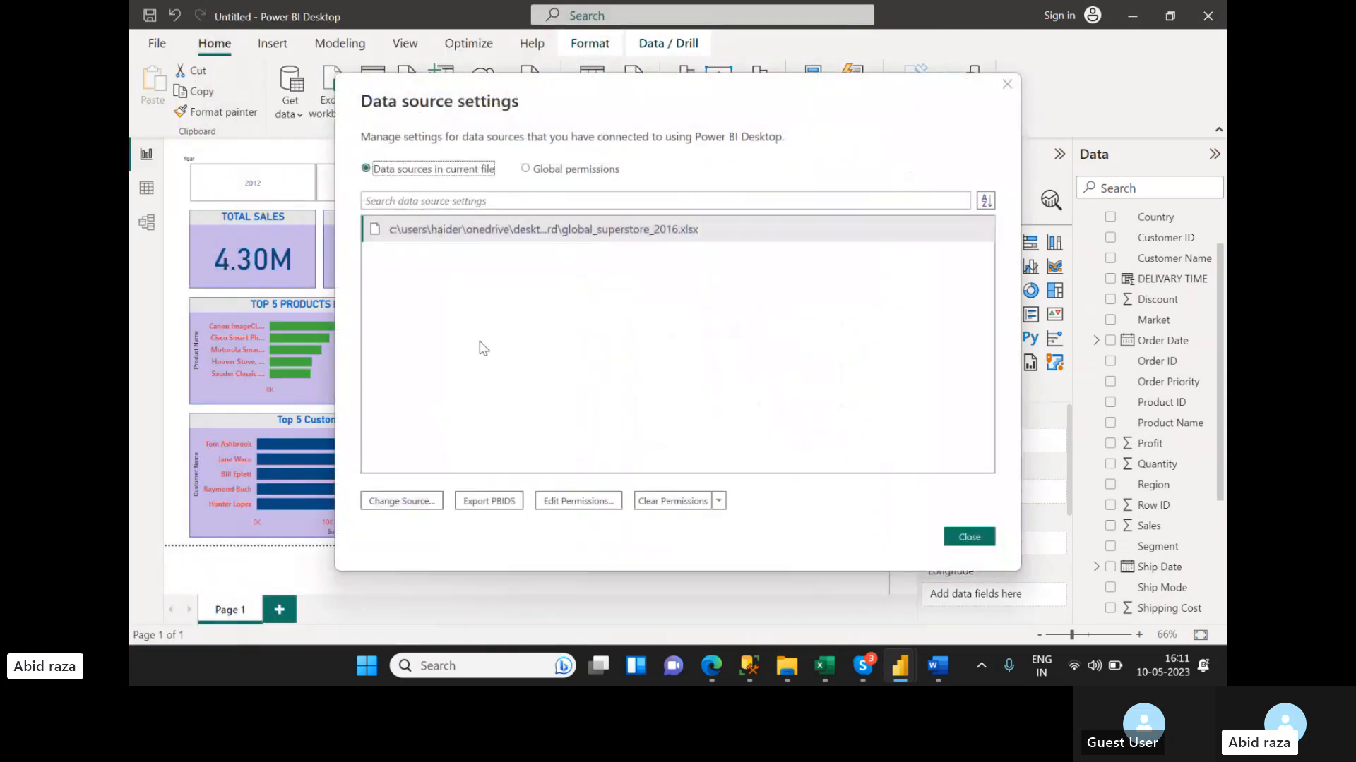
left_click(965, 537)
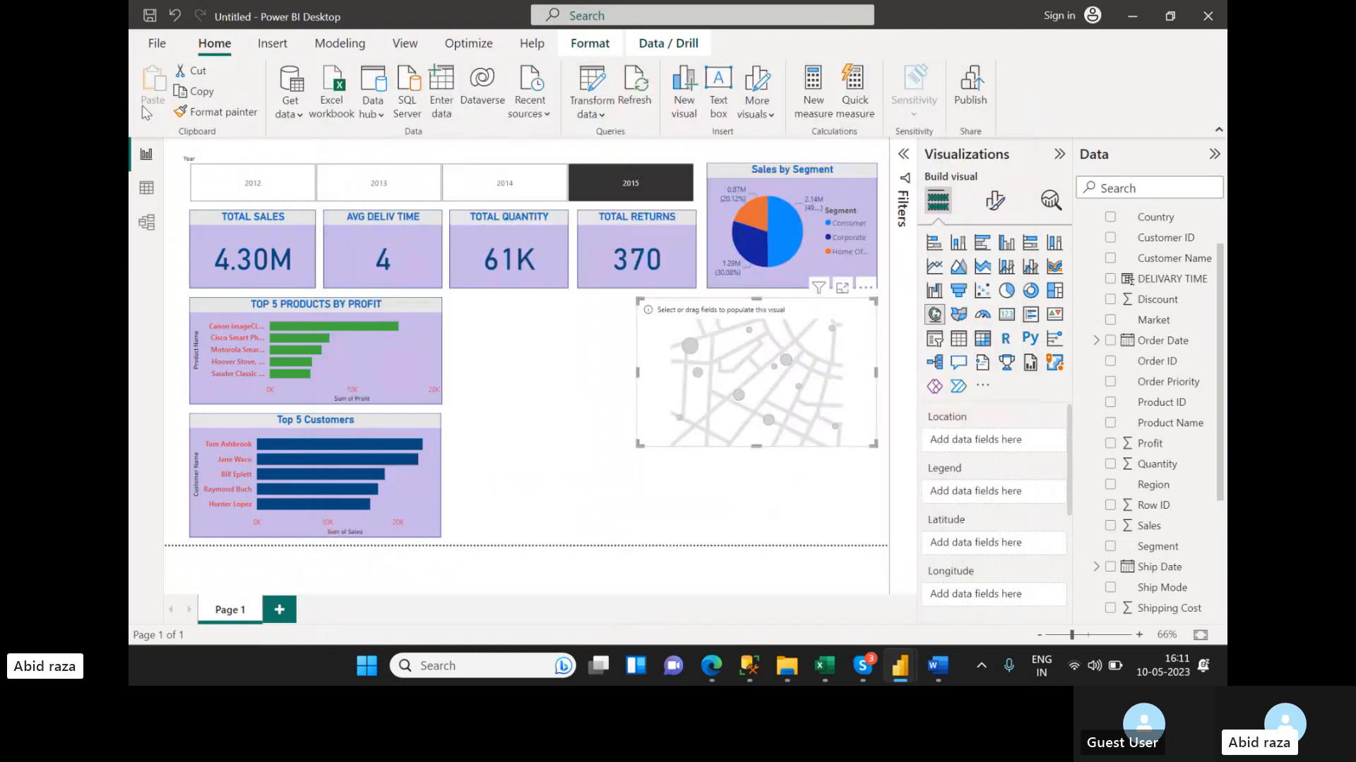
- Check in the global Security options whether Use Map and Filled Map visuals is enabled, and accept the options
left_click(157, 43)
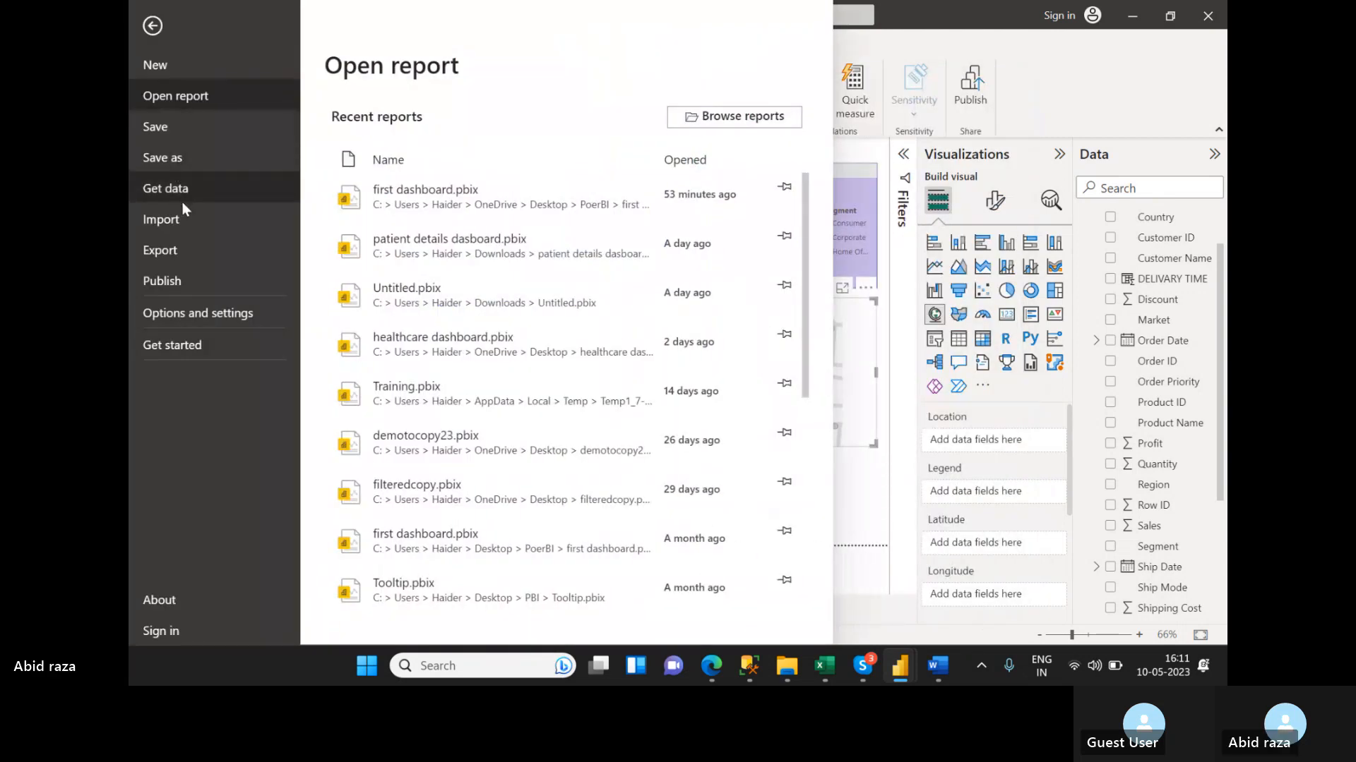
left_click(195, 318)
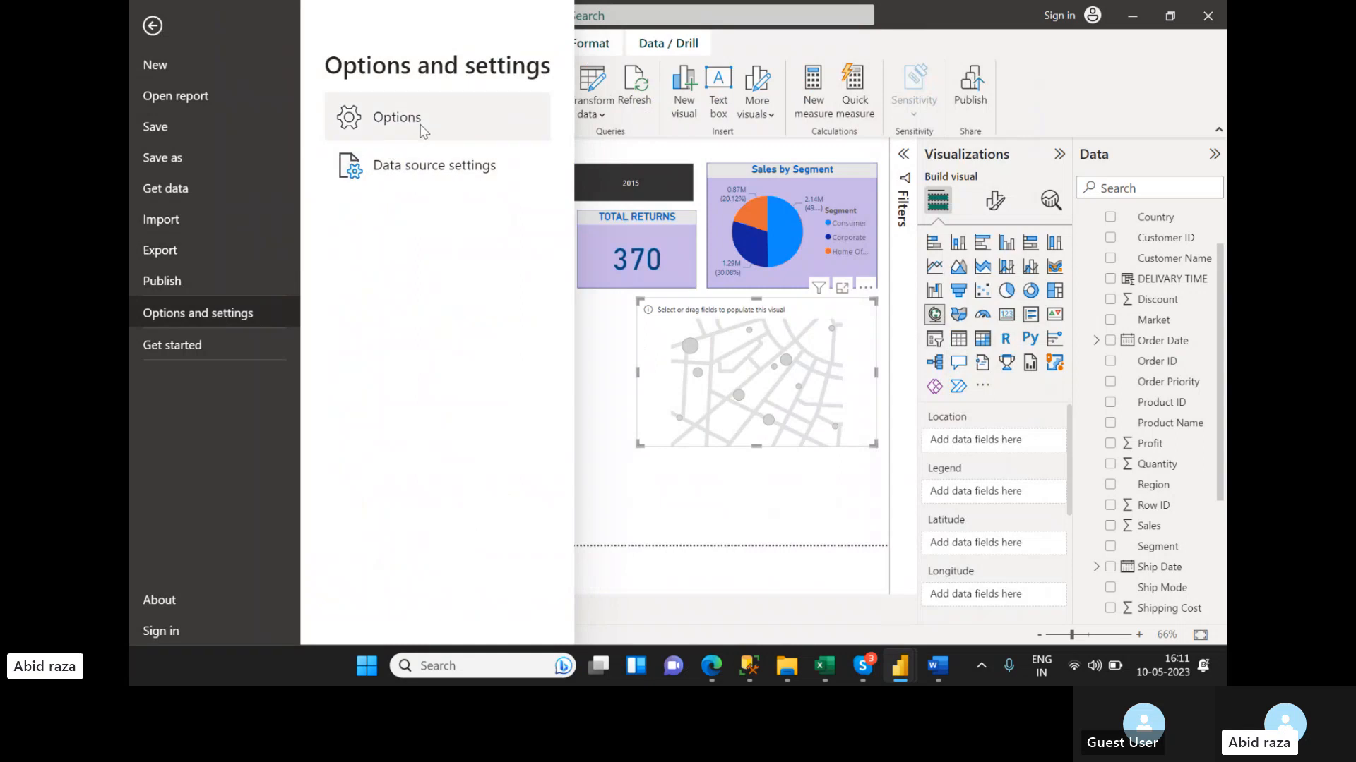
left_click(385, 117)
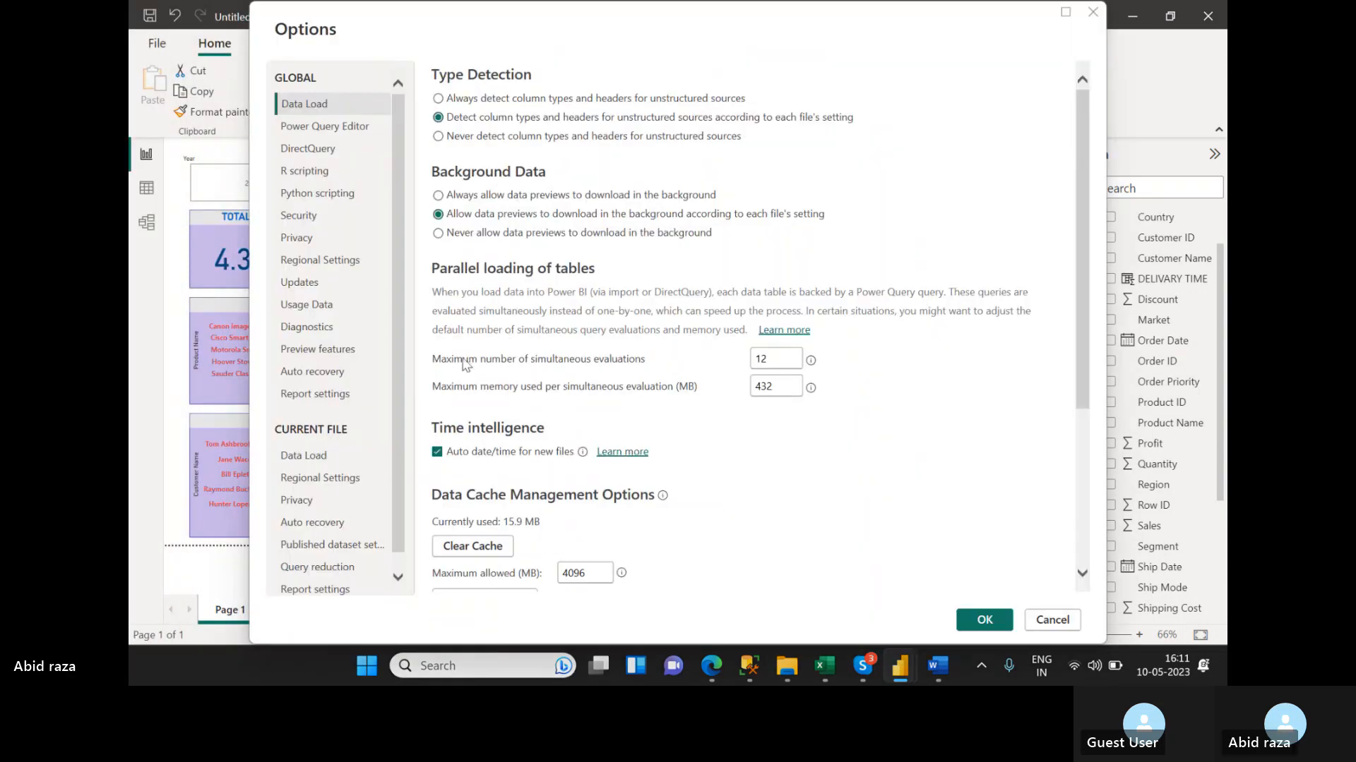
scroll(465, 363, "down", 3)
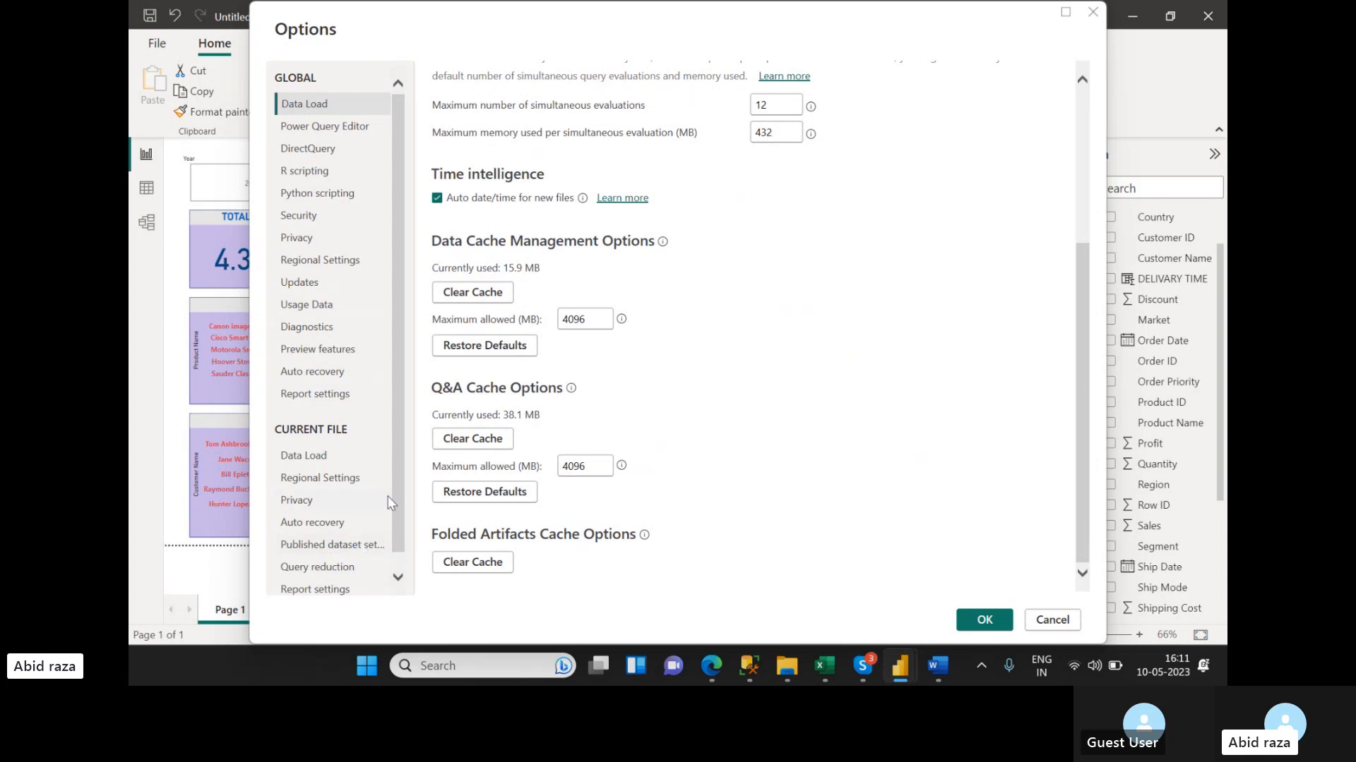
left_click_drag(398, 456, 392, 424)
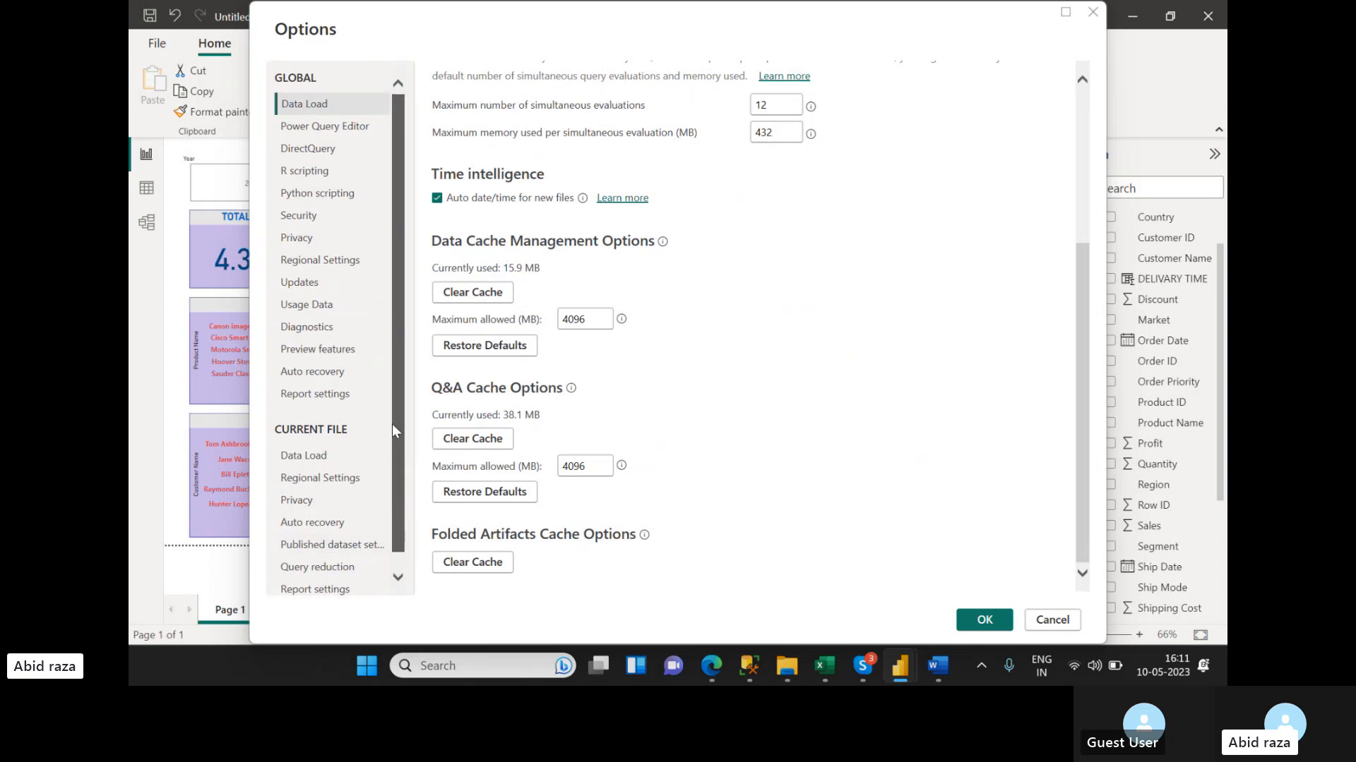
left_click(299, 215)
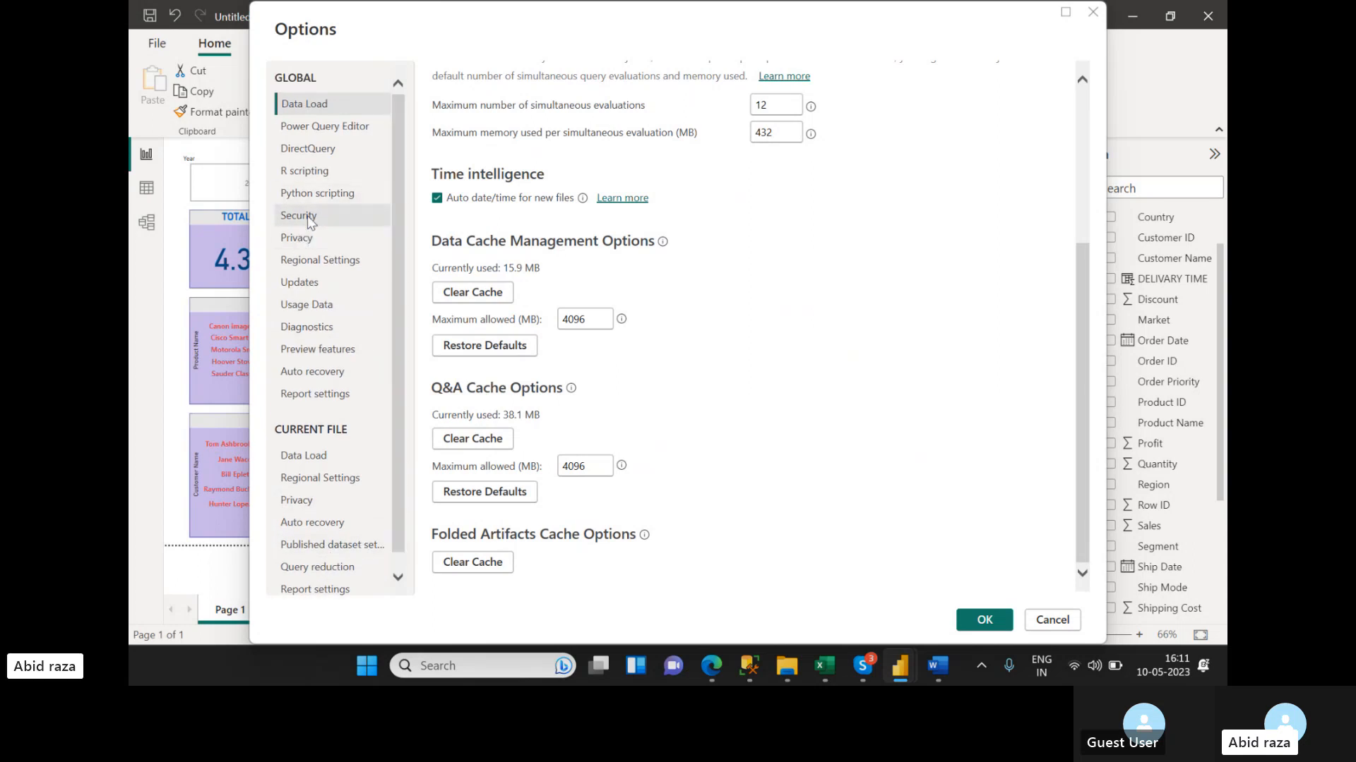
scroll(511, 379, "down", 3)
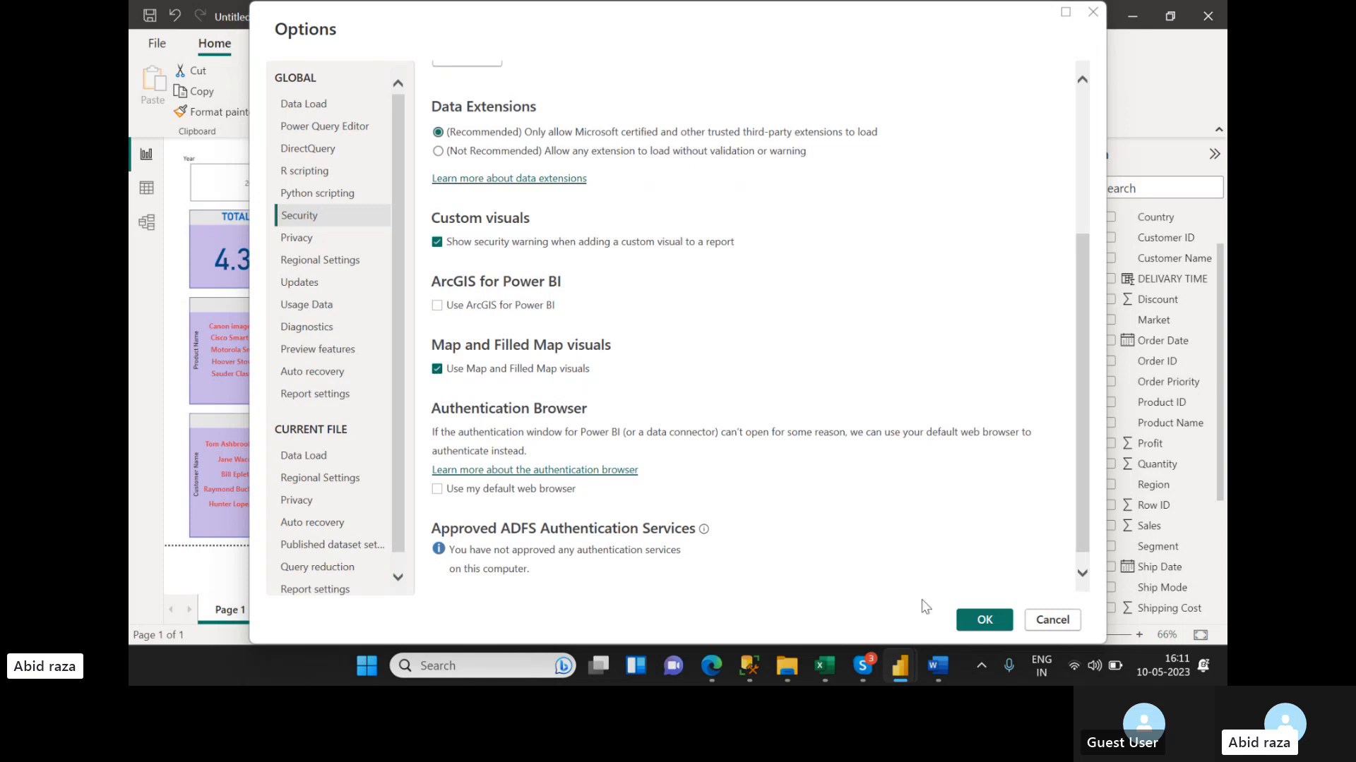
left_click(984, 620)
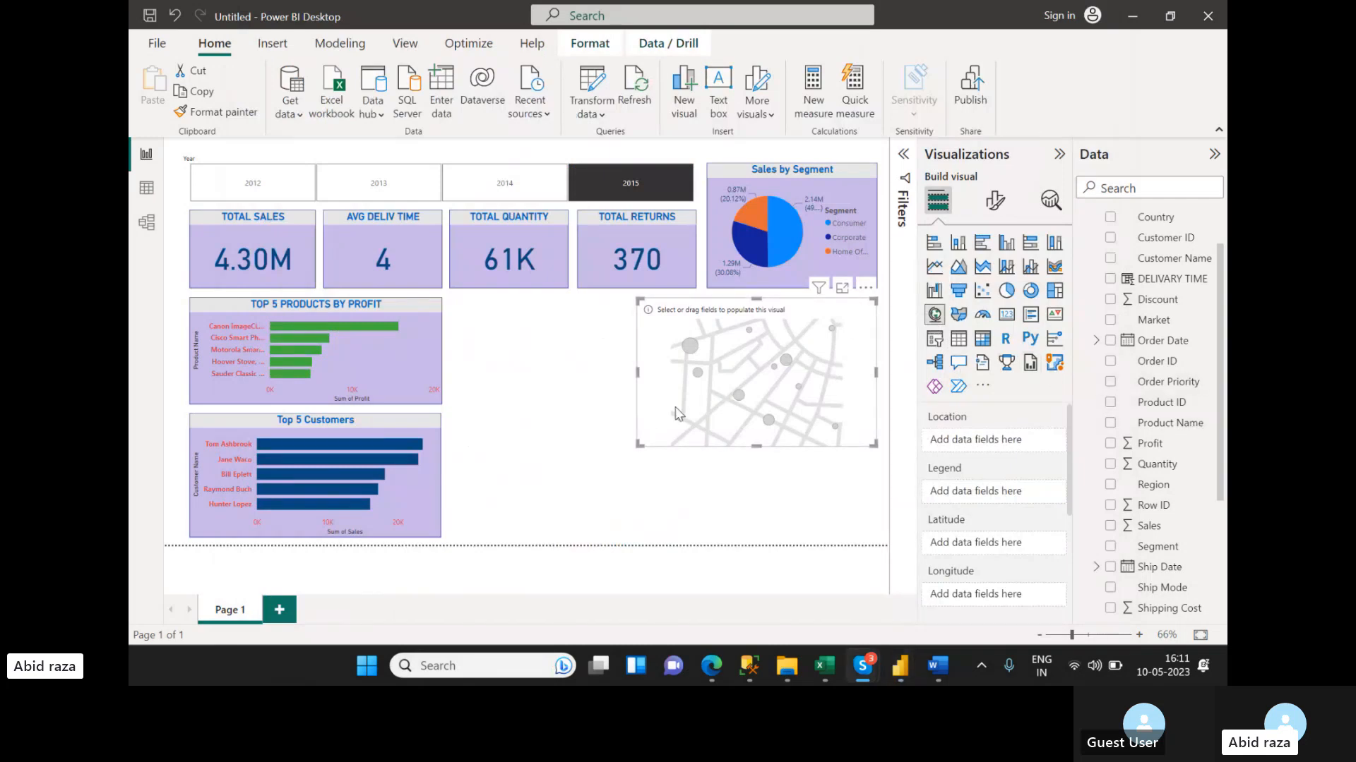
- Assign the Country field from the Orders table to the map's Location
left_click(1227, 426)
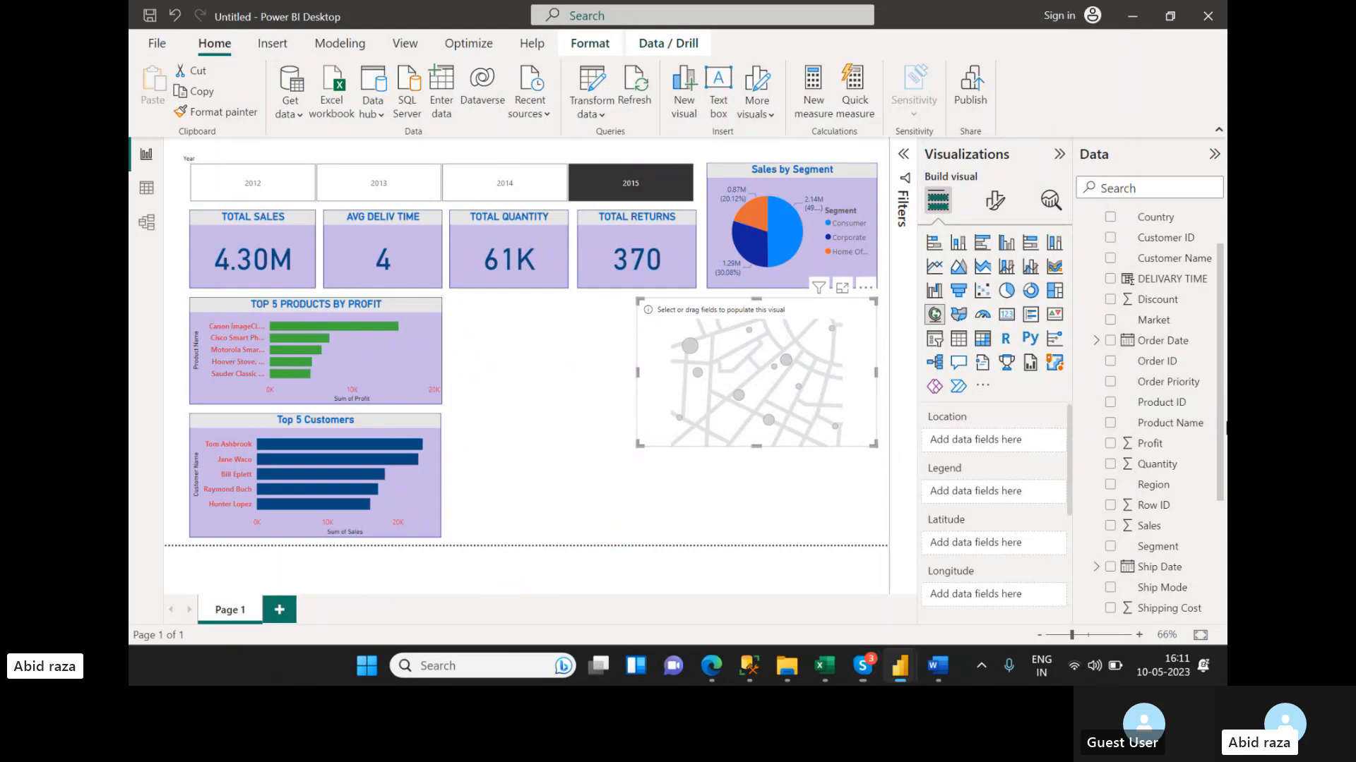
scroll(1222, 470, "down", 5)
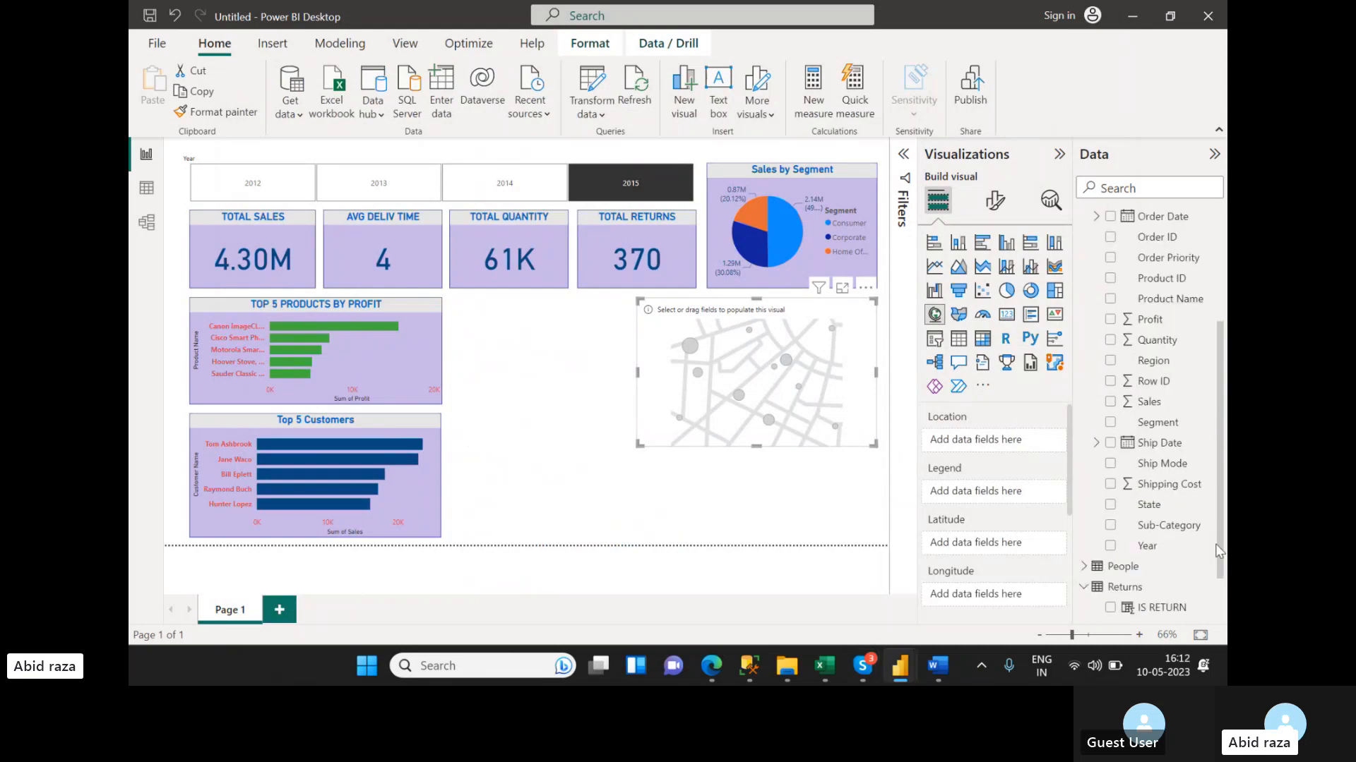
scroll(1155, 318, "up", 6)
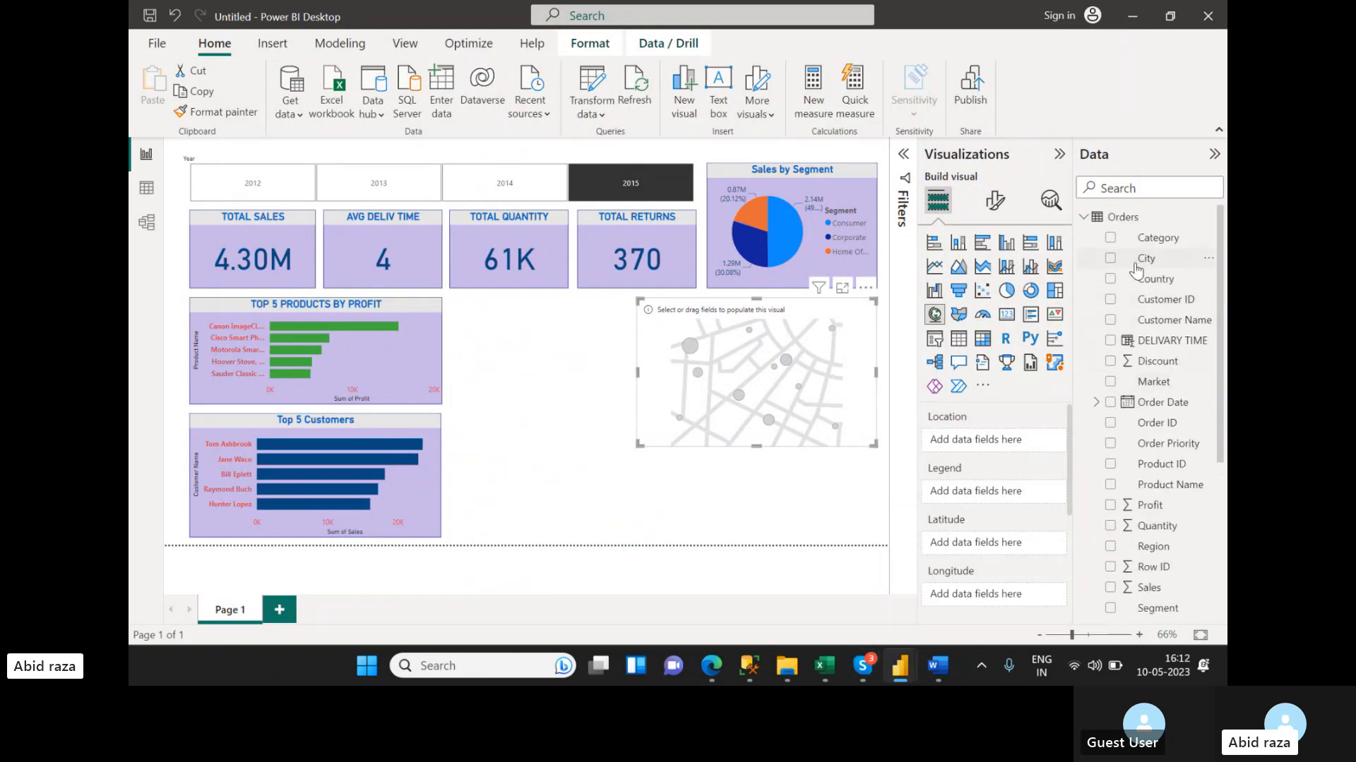
left_click_drag(1155, 279, 1010, 450)
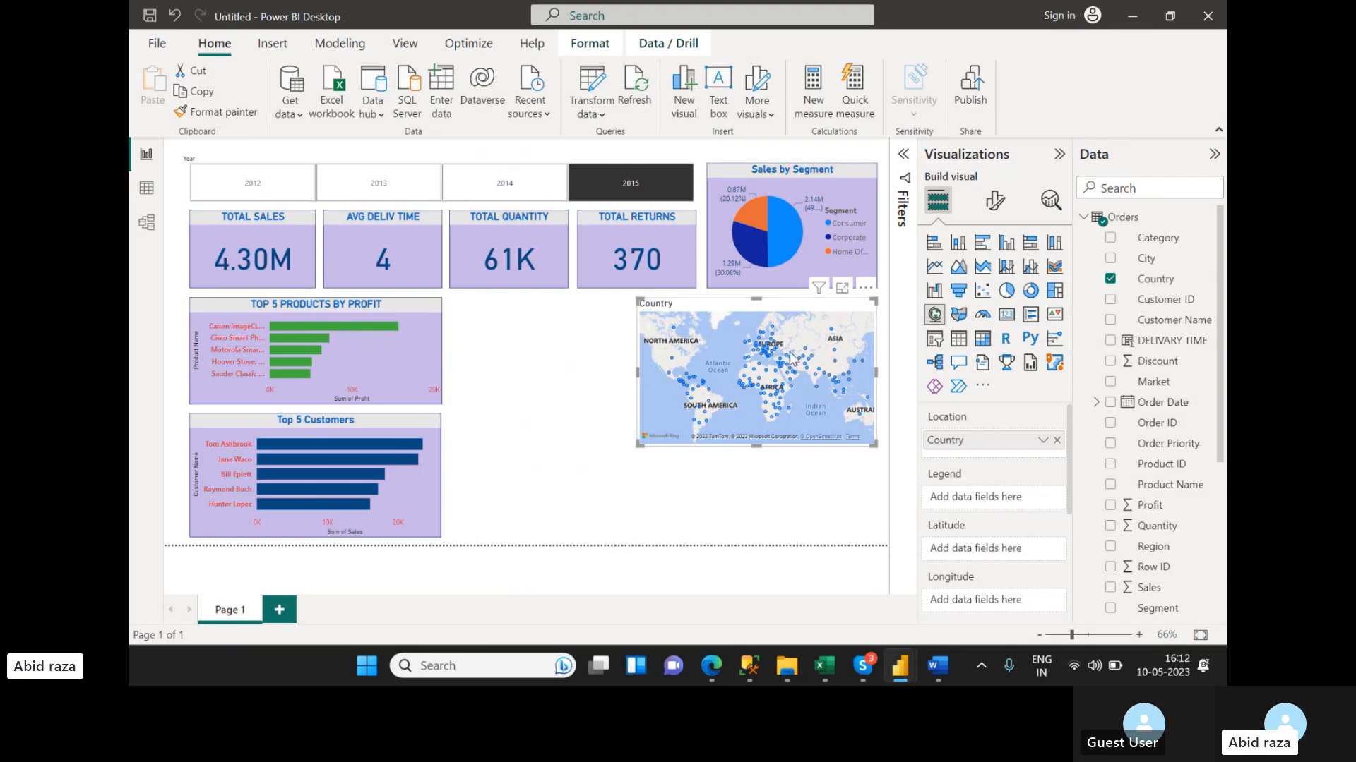
left_click_drag(834, 393, 773, 386)
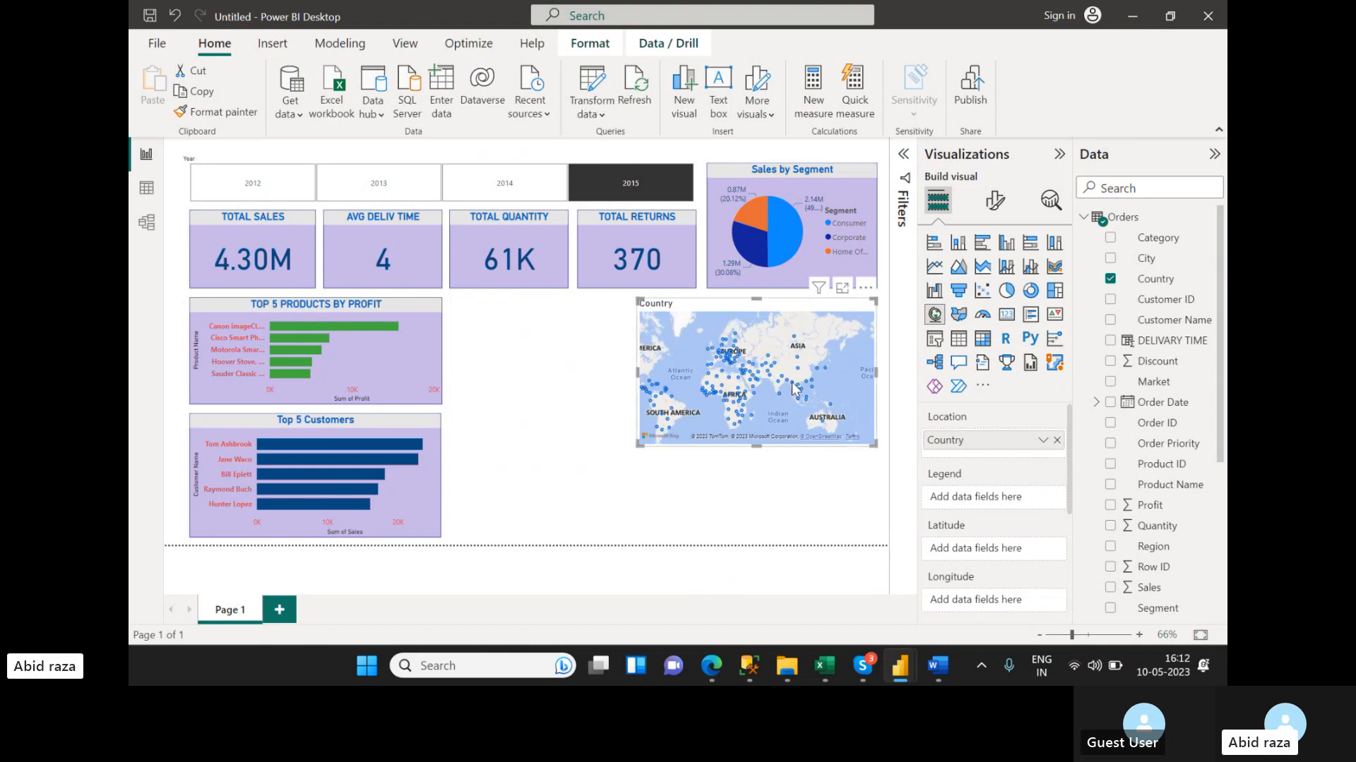
- Assign the Sales field to the map's Bubble size
scroll(1186, 547, "down", 3)
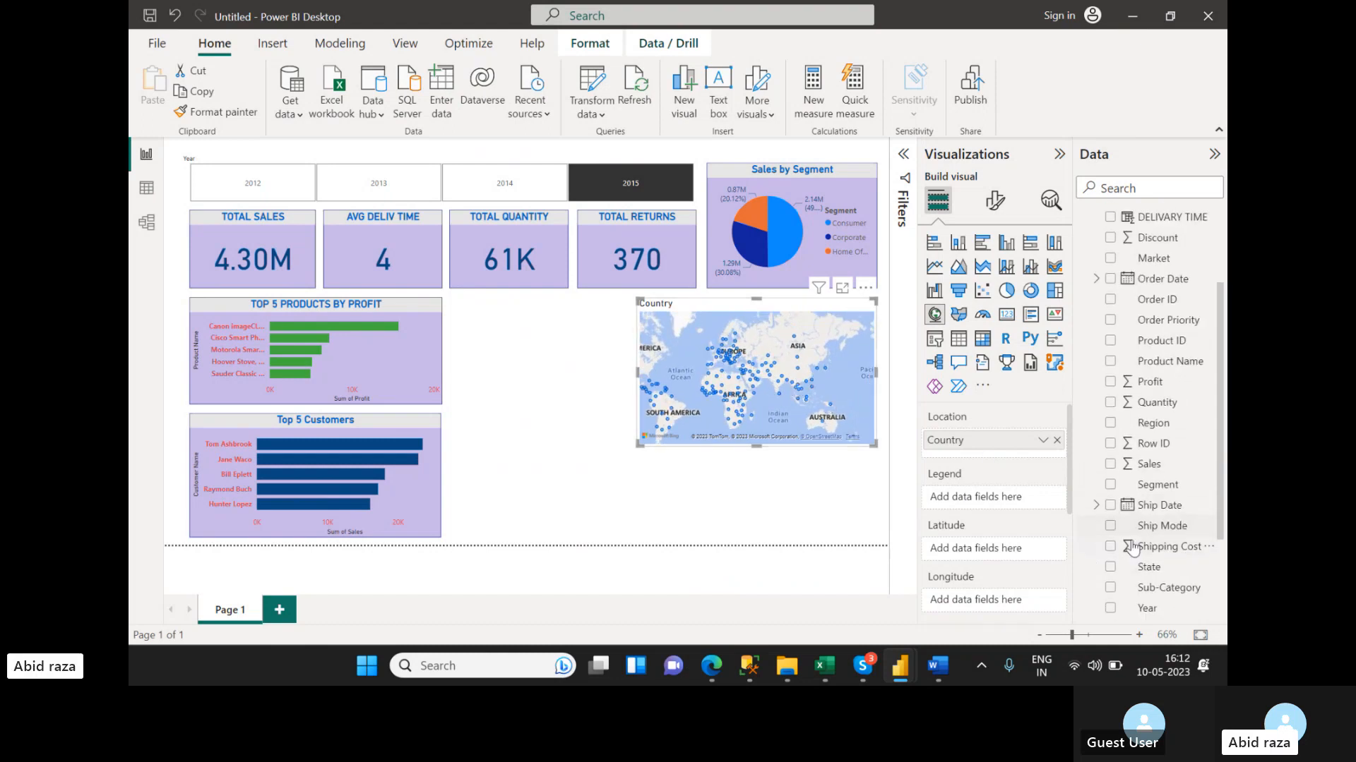
scroll(1017, 523, "down", 3)
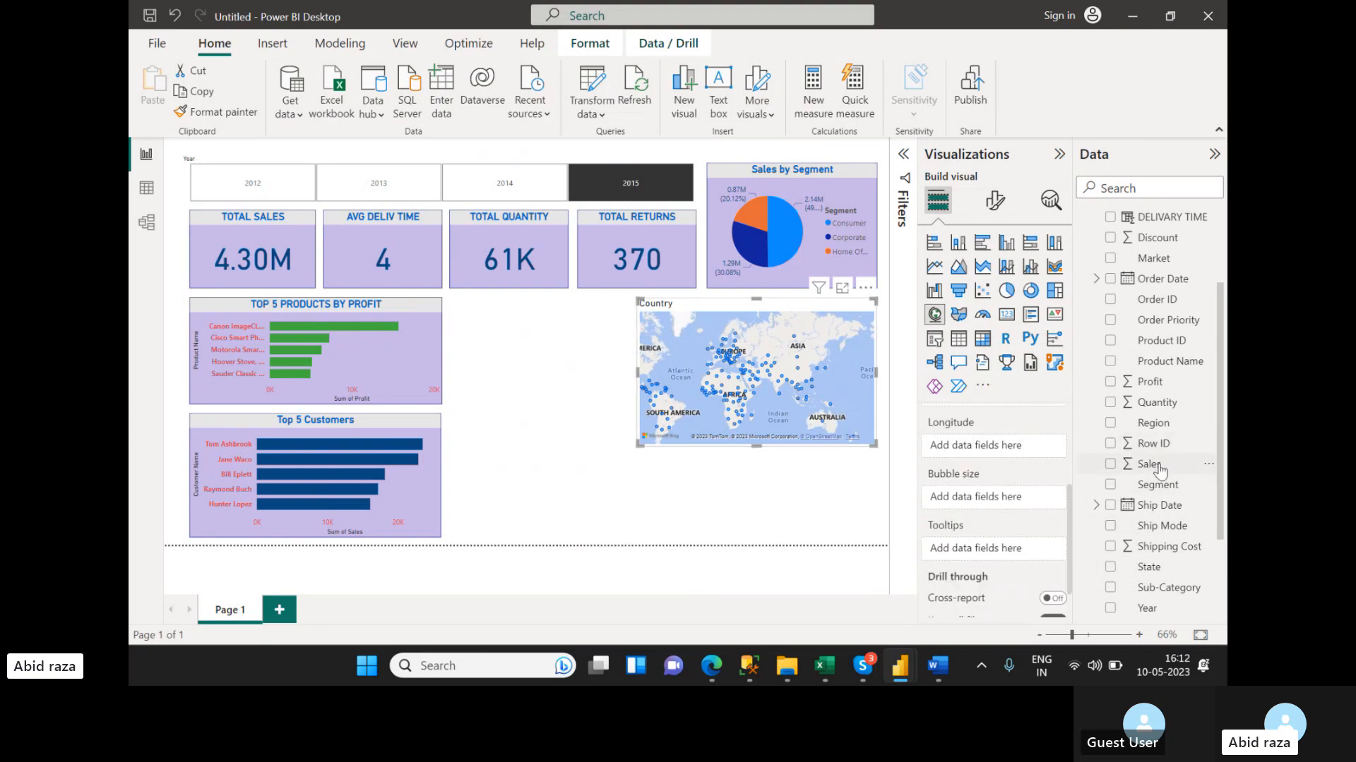
left_click_drag(1153, 464, 1003, 497)
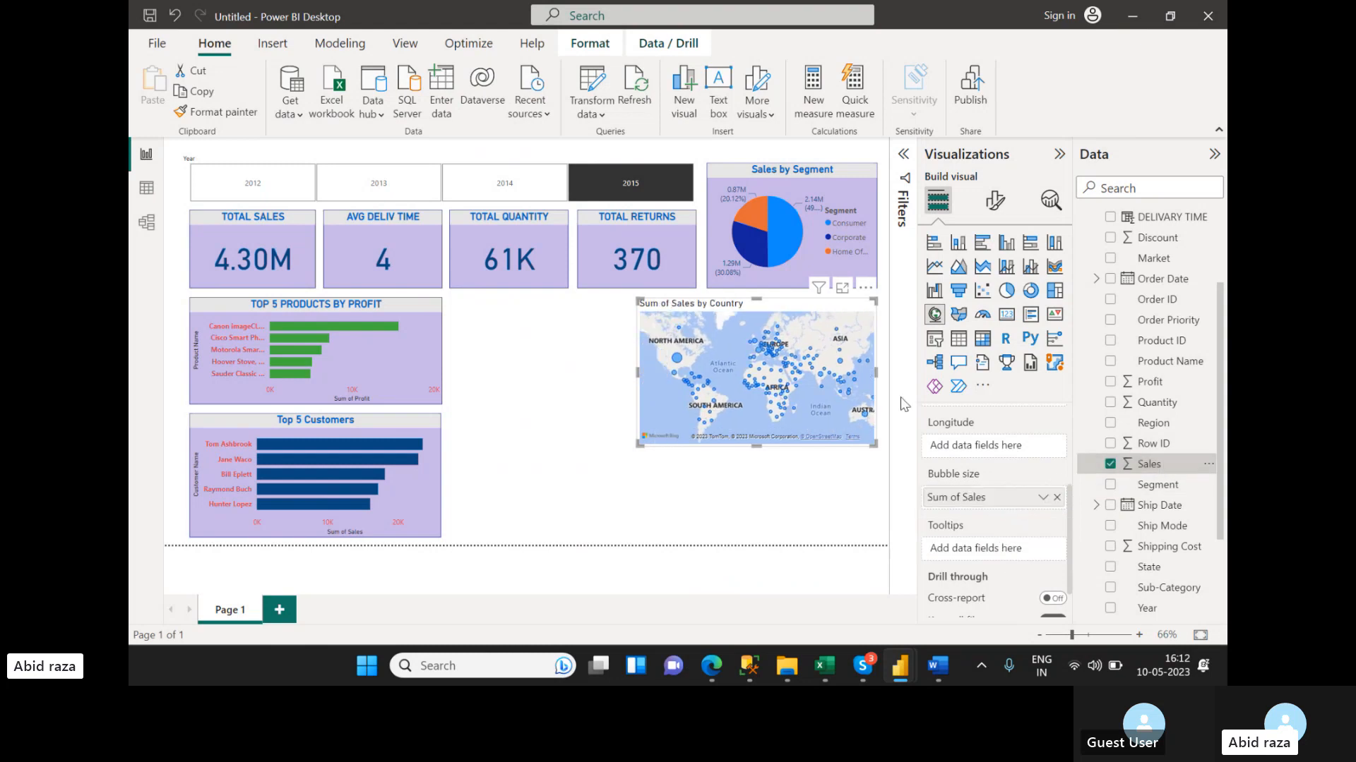
- Examine the sales bubbles on the map for Mexico, the United States and the other continents
scroll(671, 374, "up", 3)
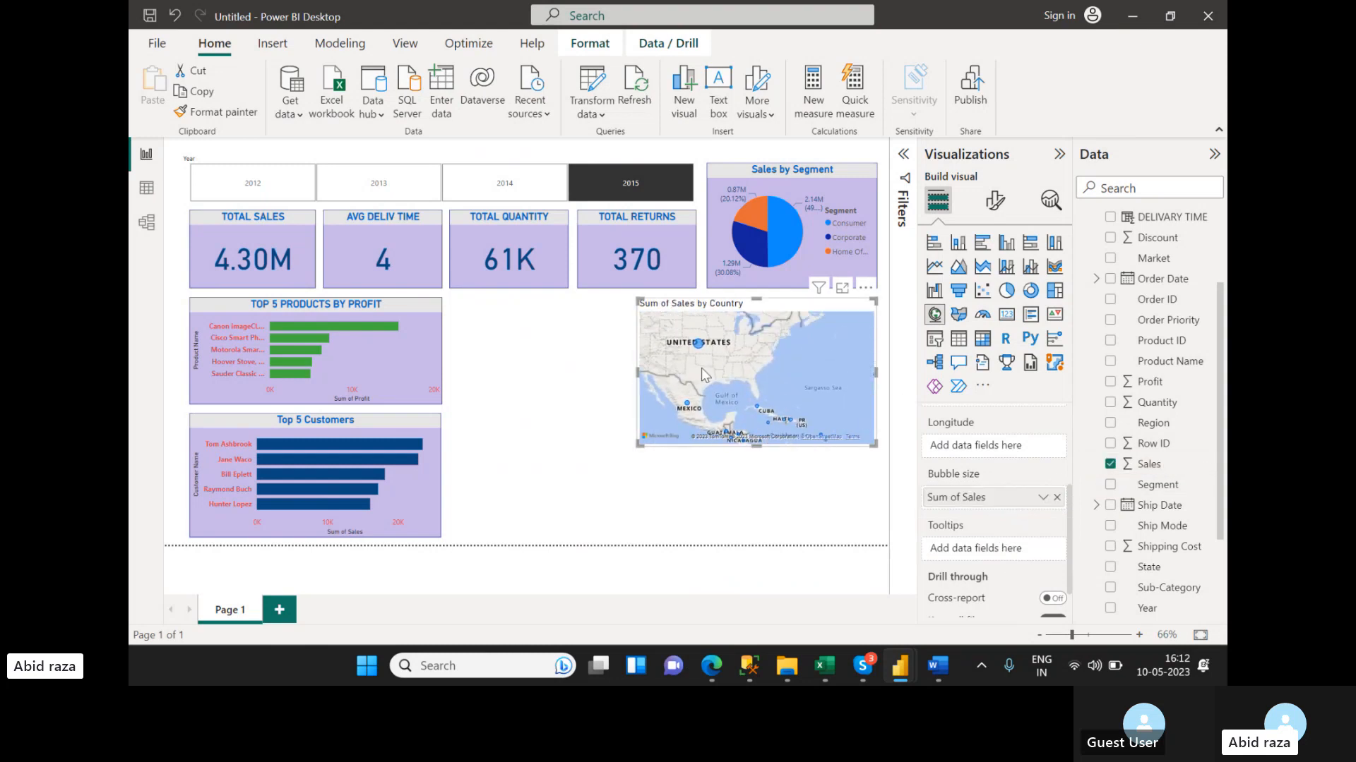
scroll(762, 368, "down", 2)
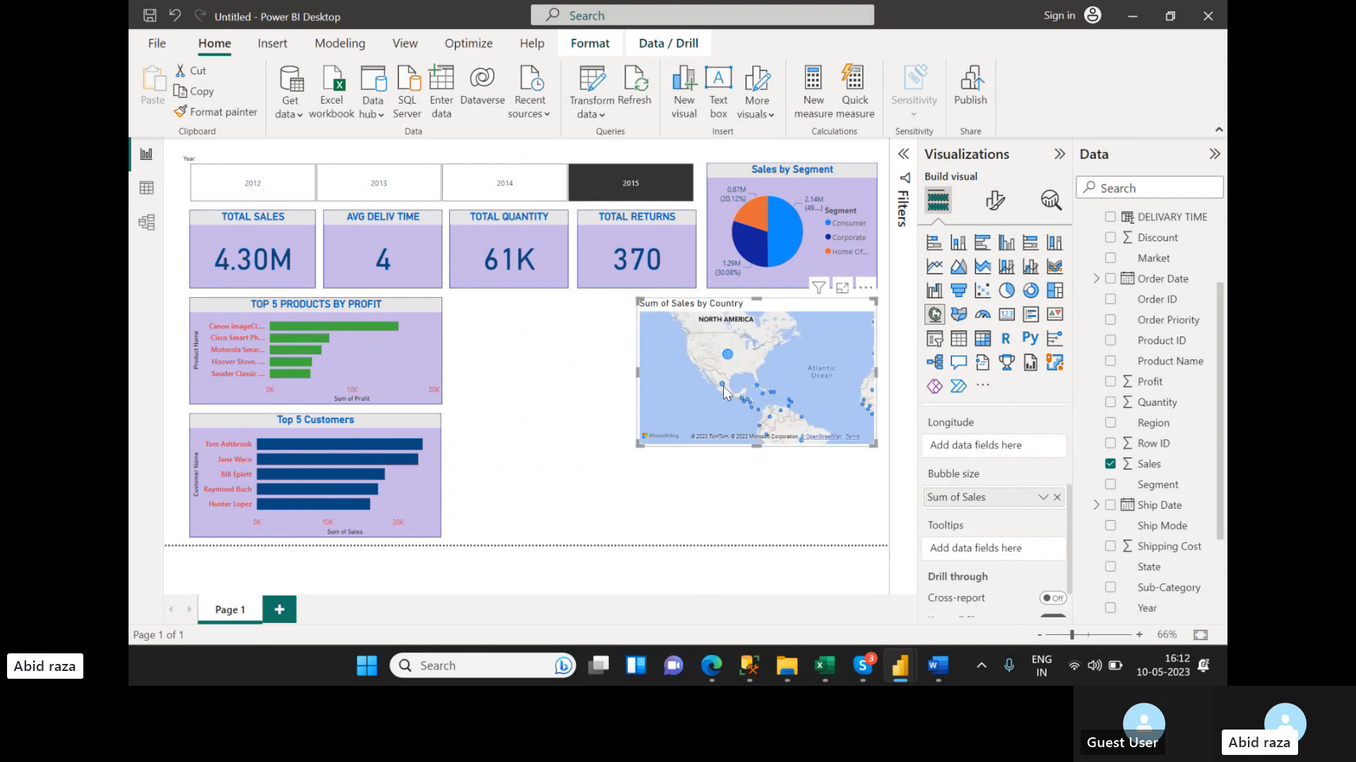
mouse_move(723, 388)
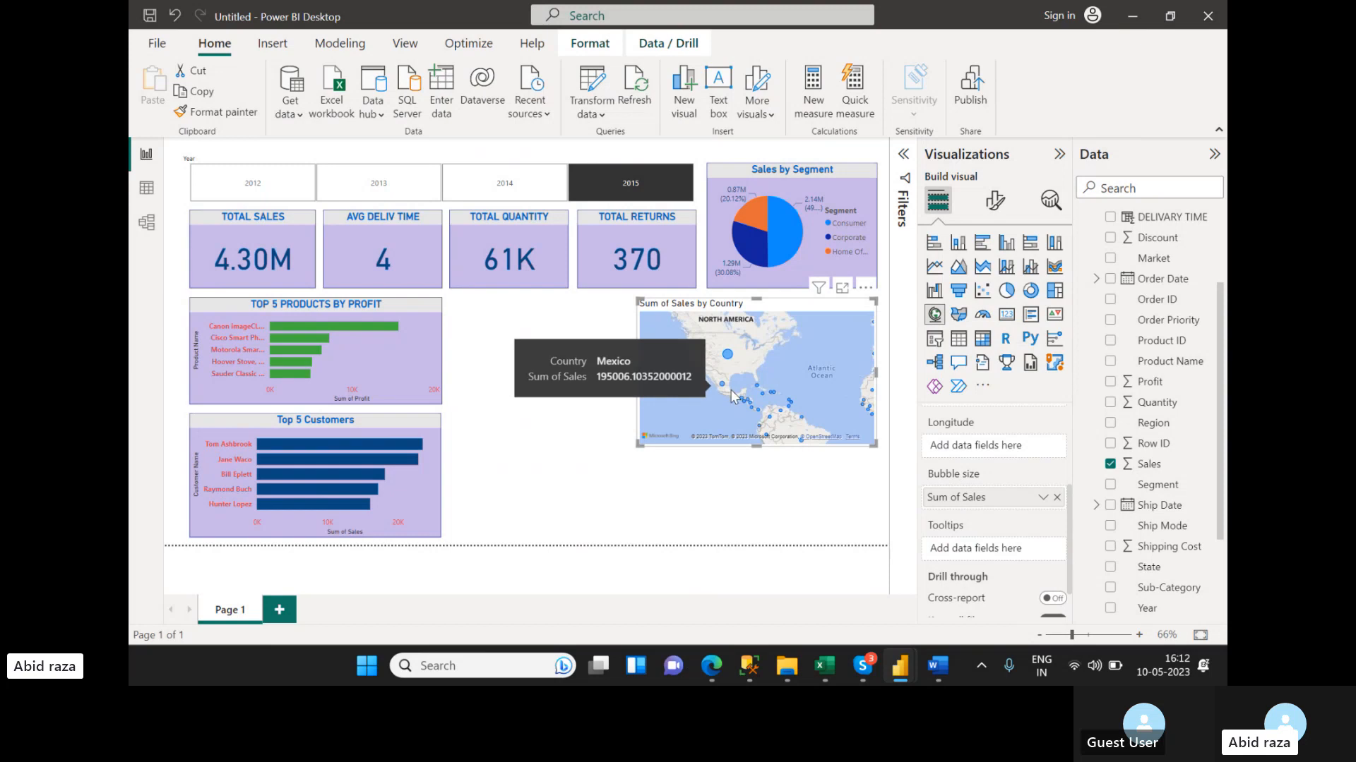
mouse_move(727, 353)
scroll(825, 380, "down", 1)
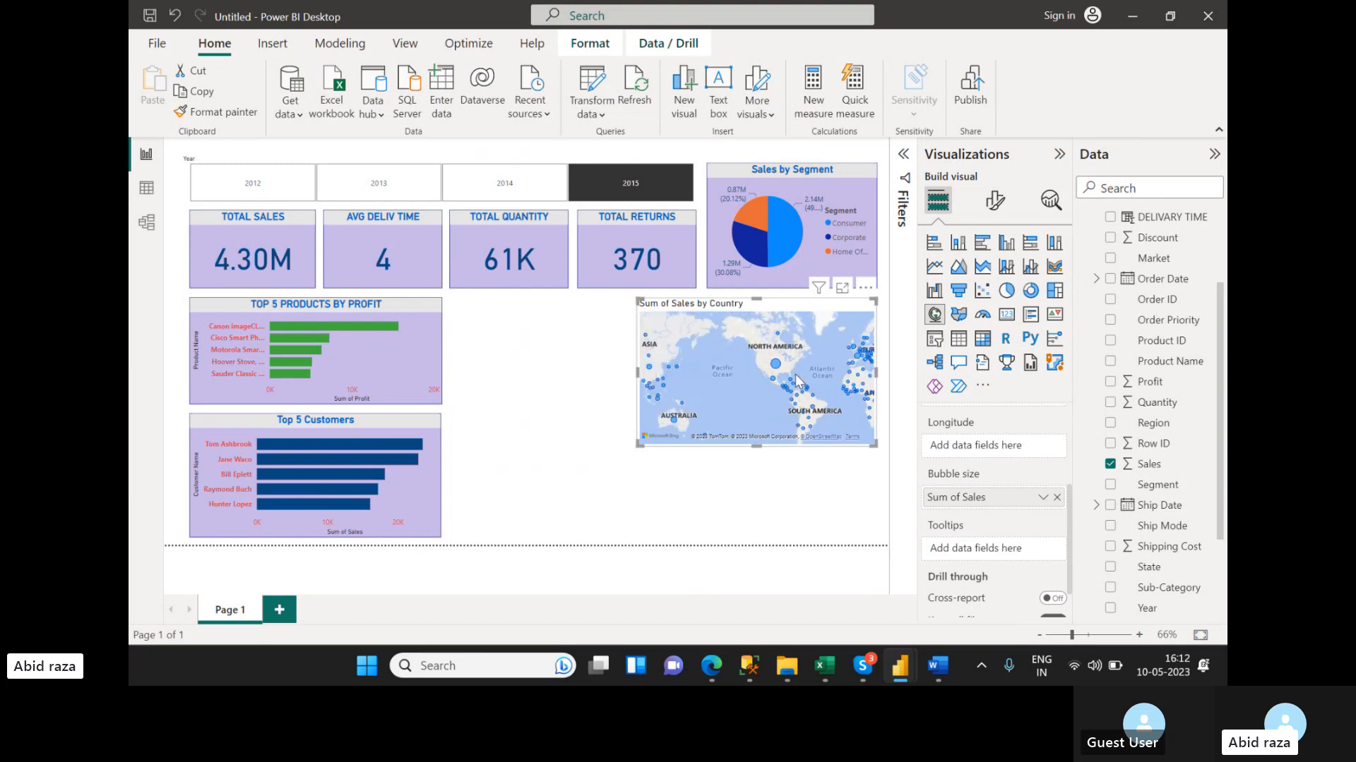
mouse_move(824, 376)
left_mouse_down()
mouse_move(725, 387)
mouse_move(804, 370)
left_mouse_up()
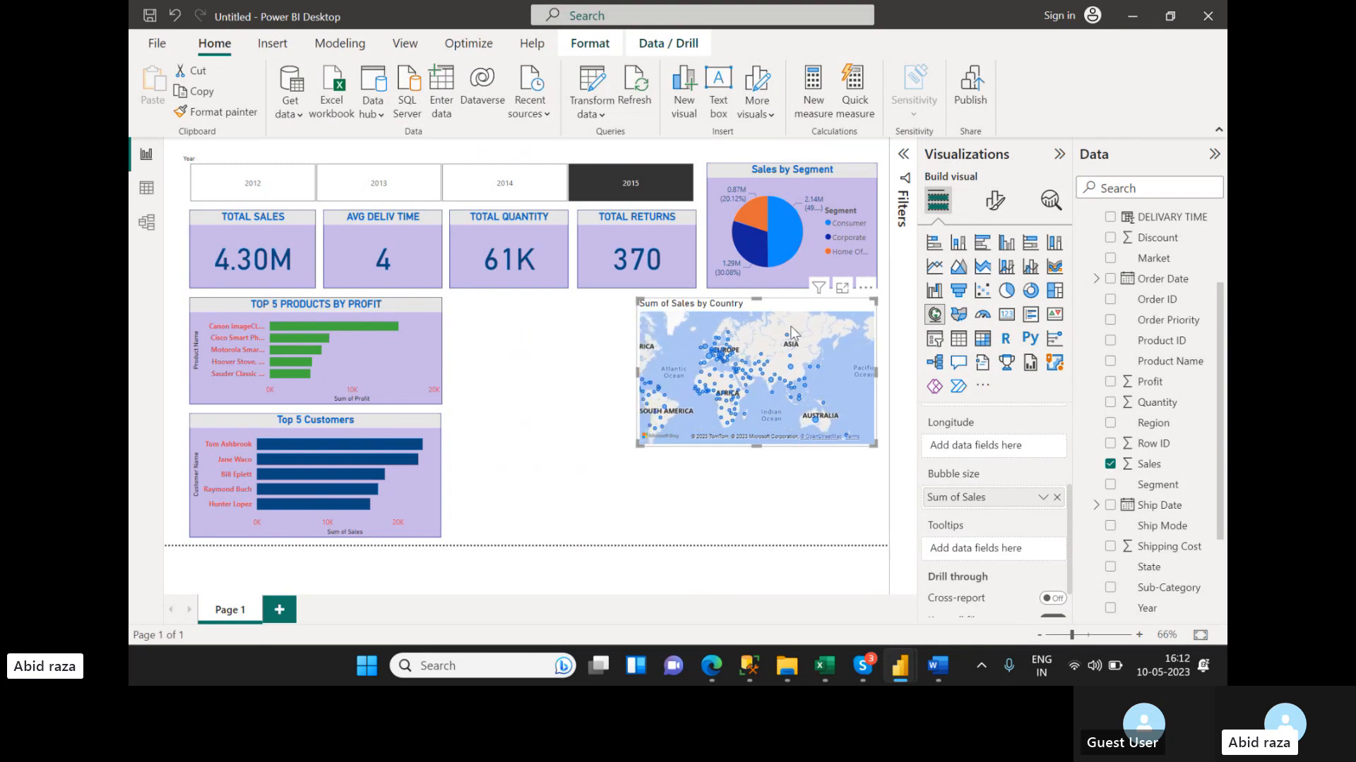
- Set the Sum of Sales by Country map's style to Grayscale
left_click(995, 201)
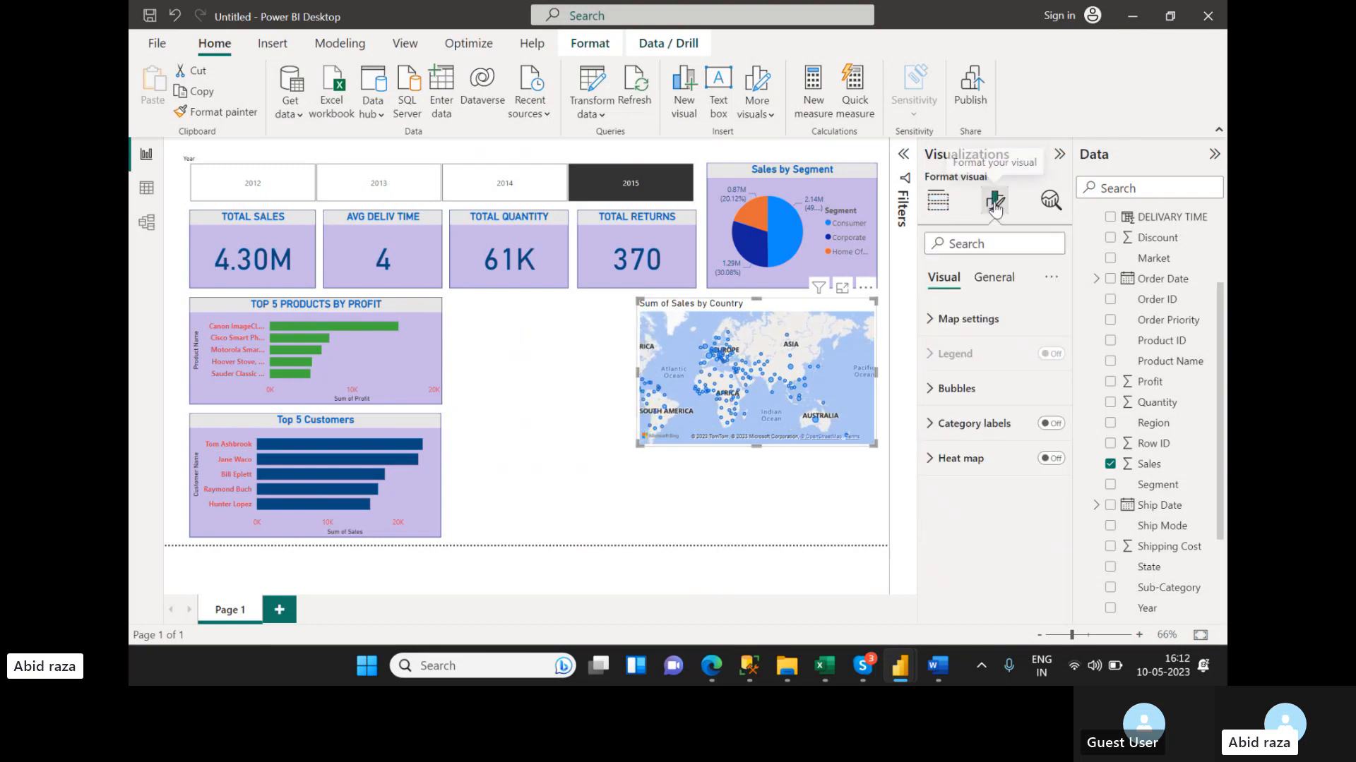
left_click(935, 321)
left_click(960, 405)
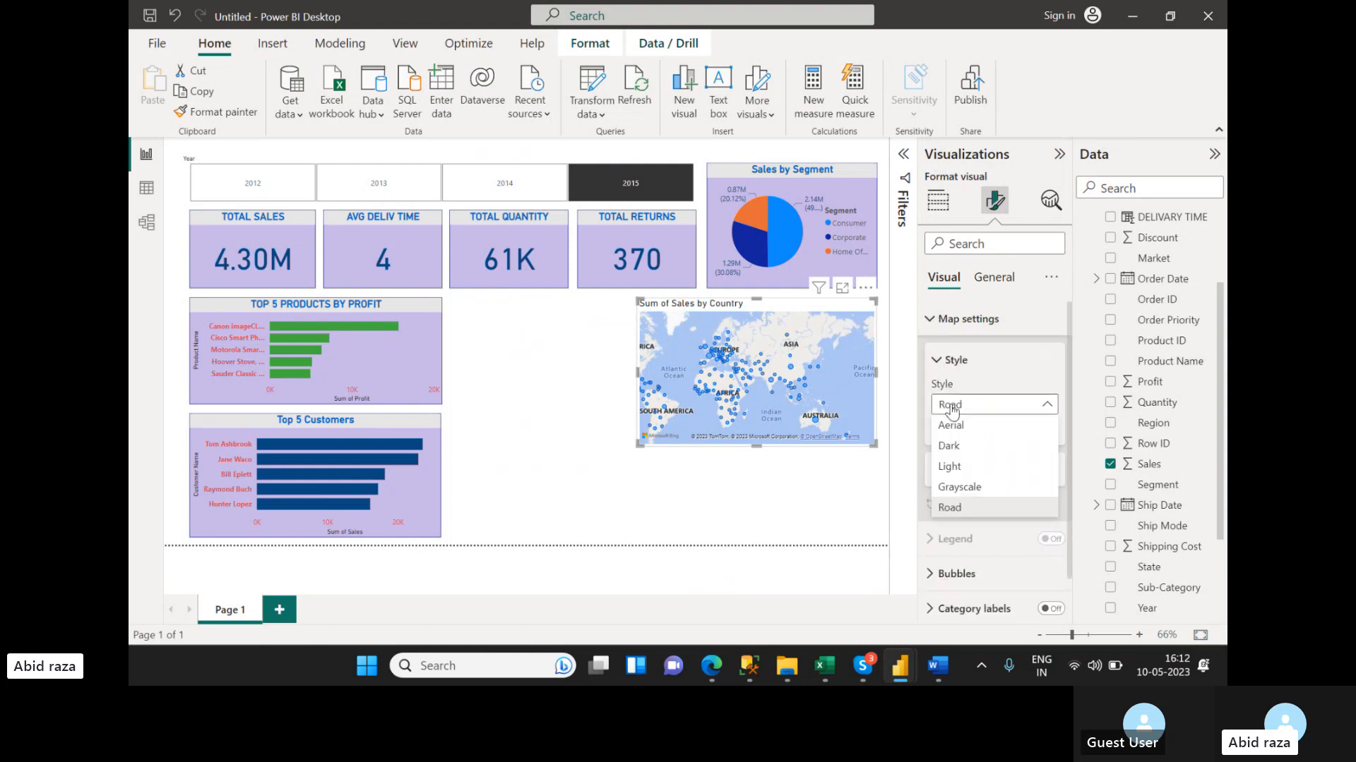
left_click(954, 487)
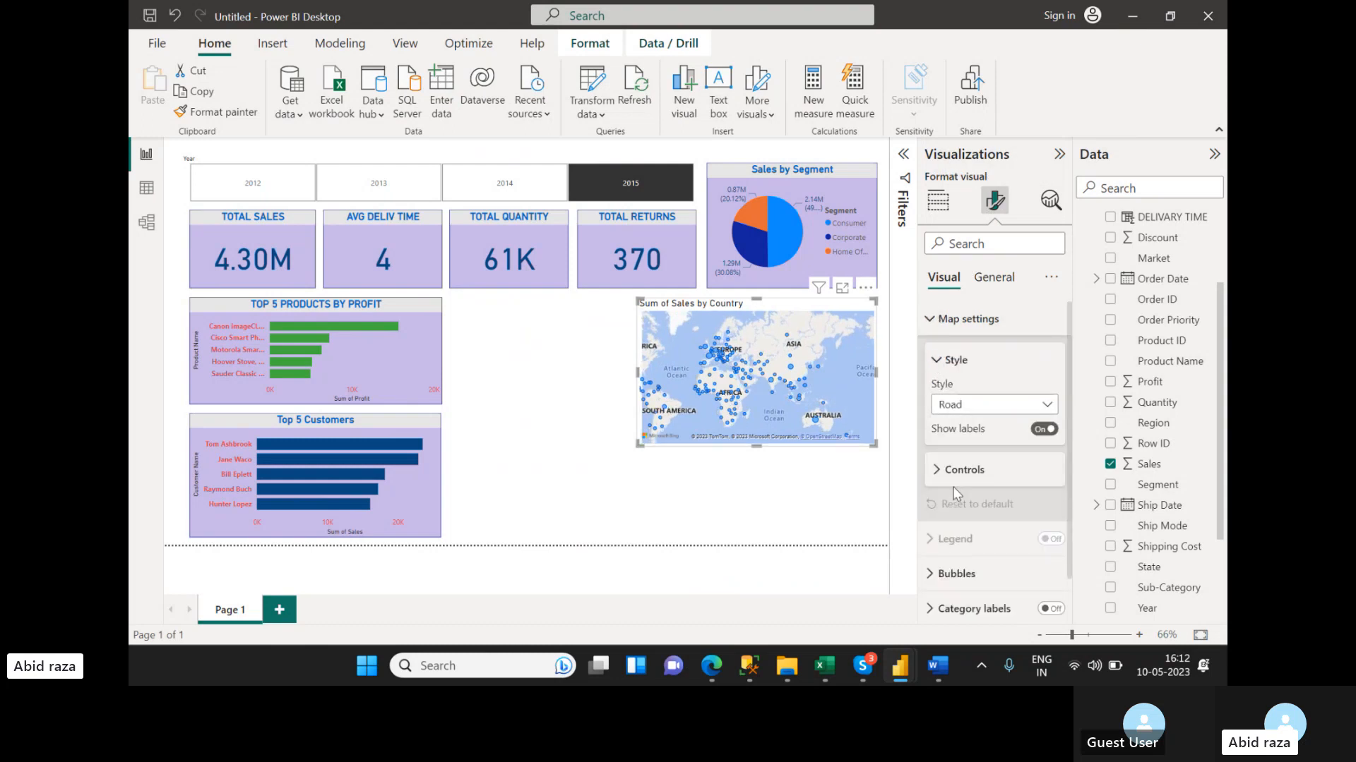
- Try the Dark style on the Sum of Sales by Country map, and settle on the Aerial style
left_click(986, 407)
left_click(968, 446)
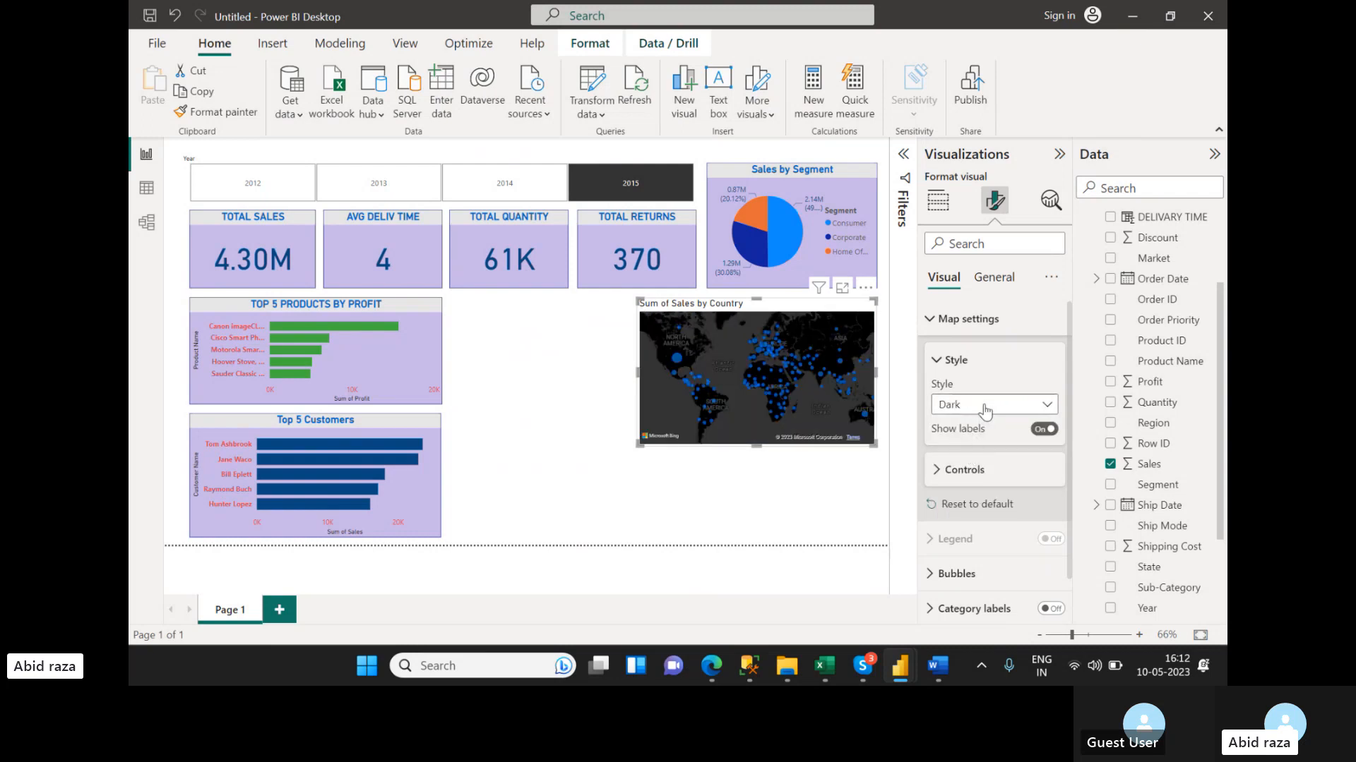
left_click(987, 408)
left_click(971, 427)
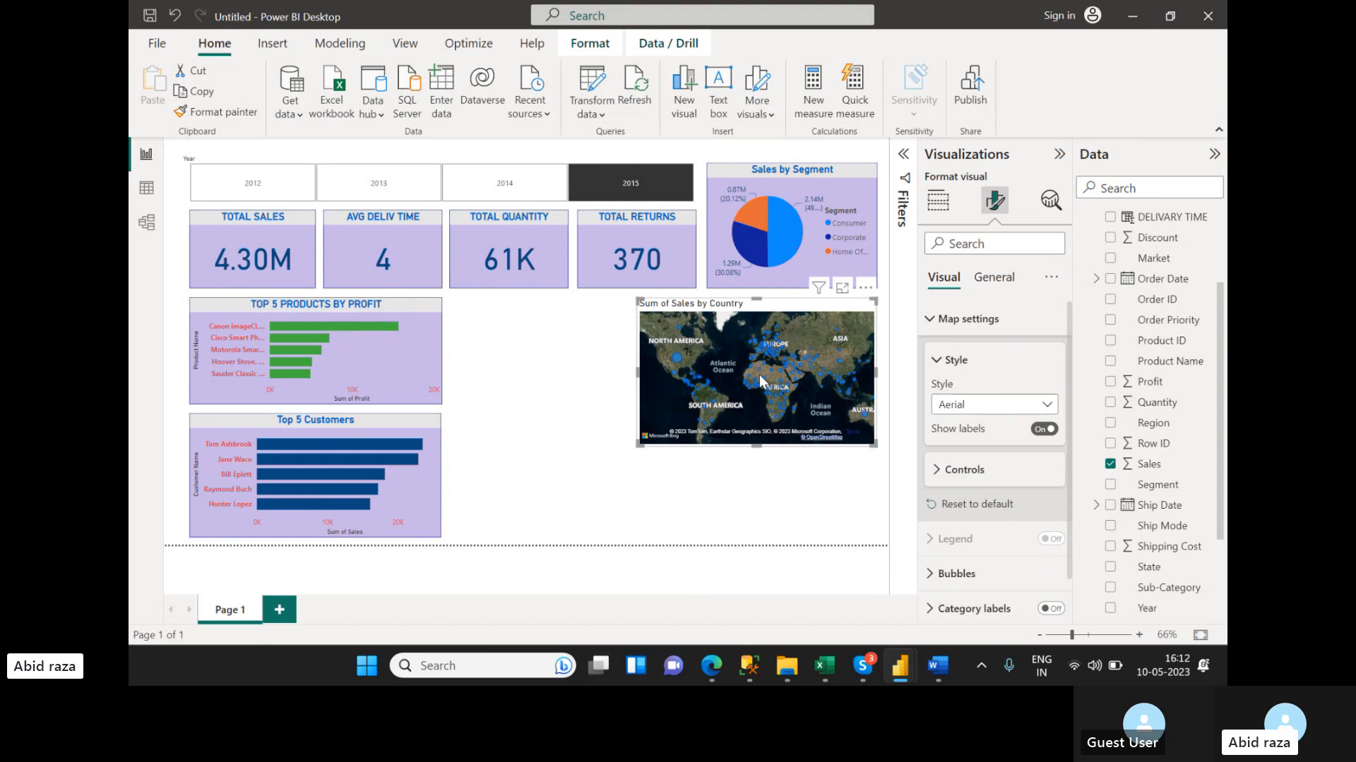
left_click(992, 277)
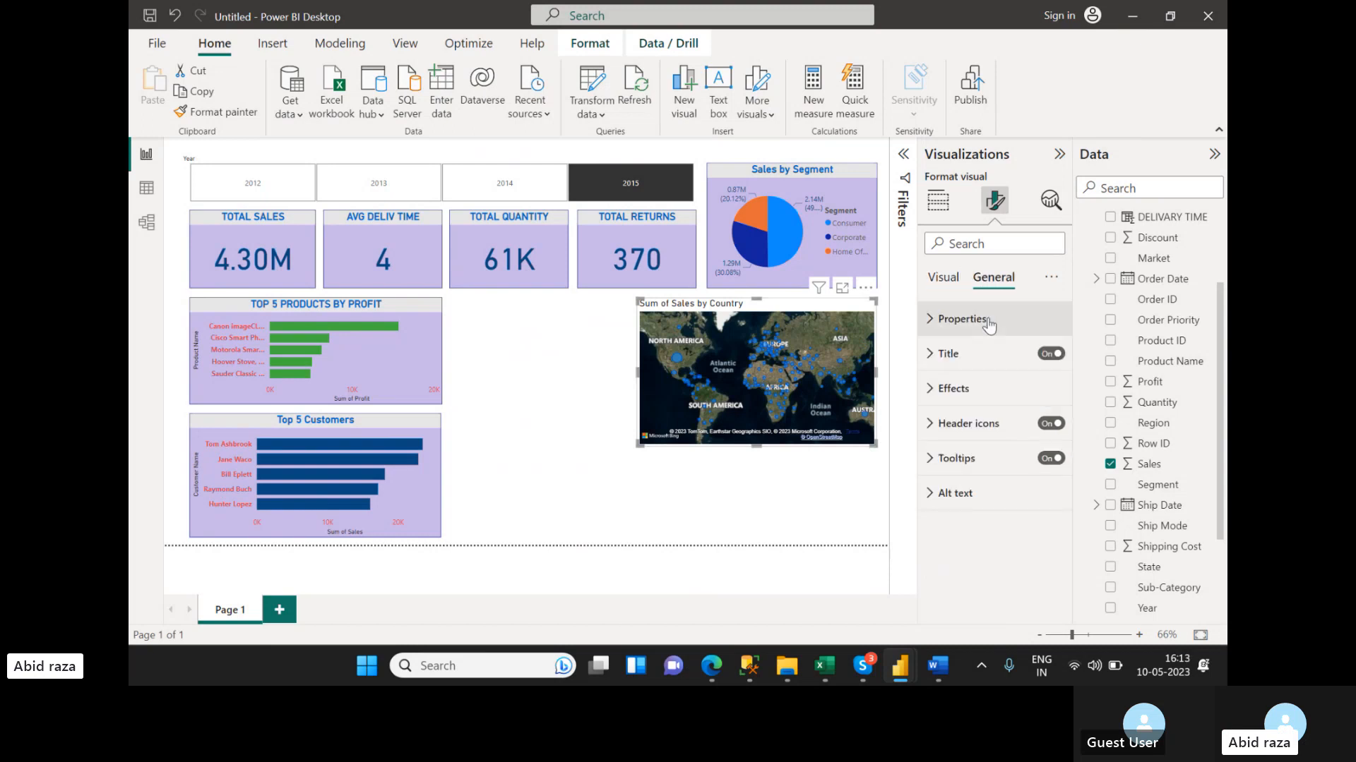
left_click(944, 353)
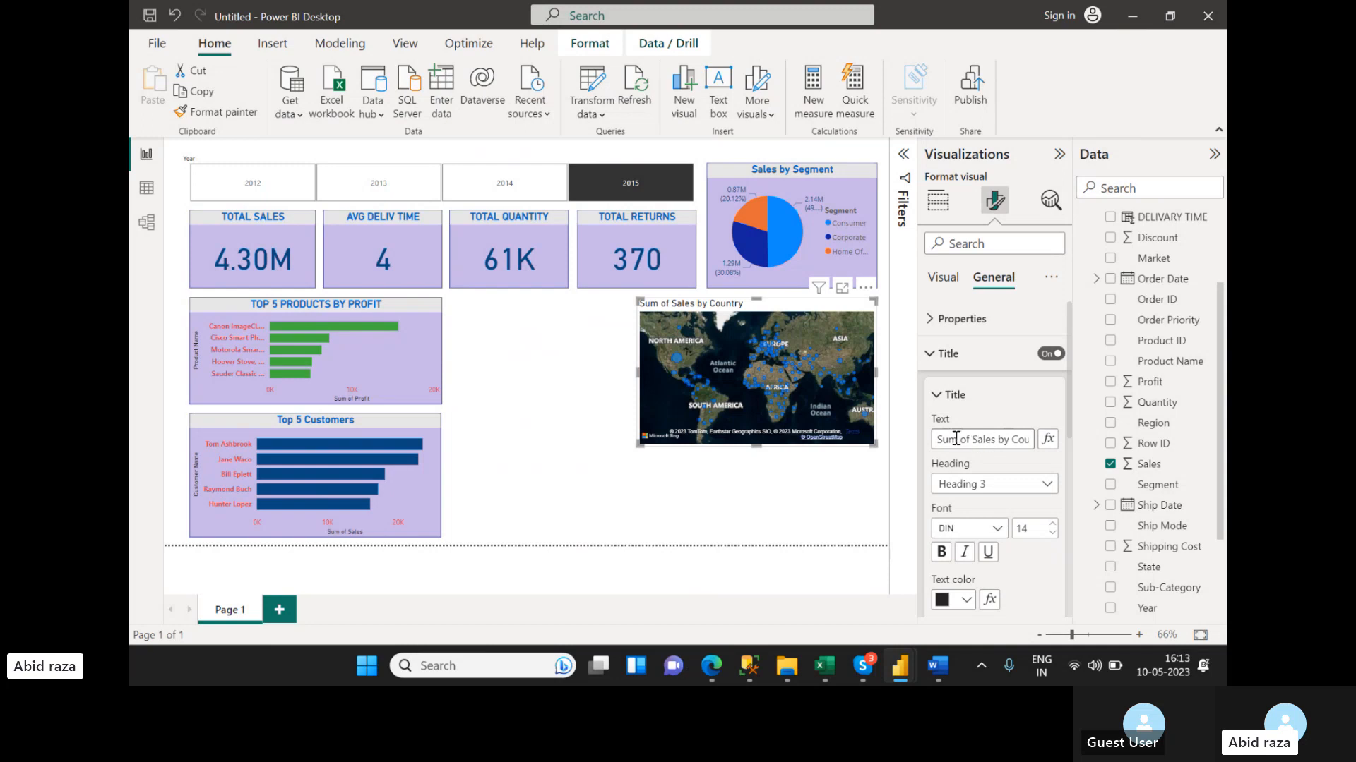
key("ctrl+a")
left_click(819, 318)
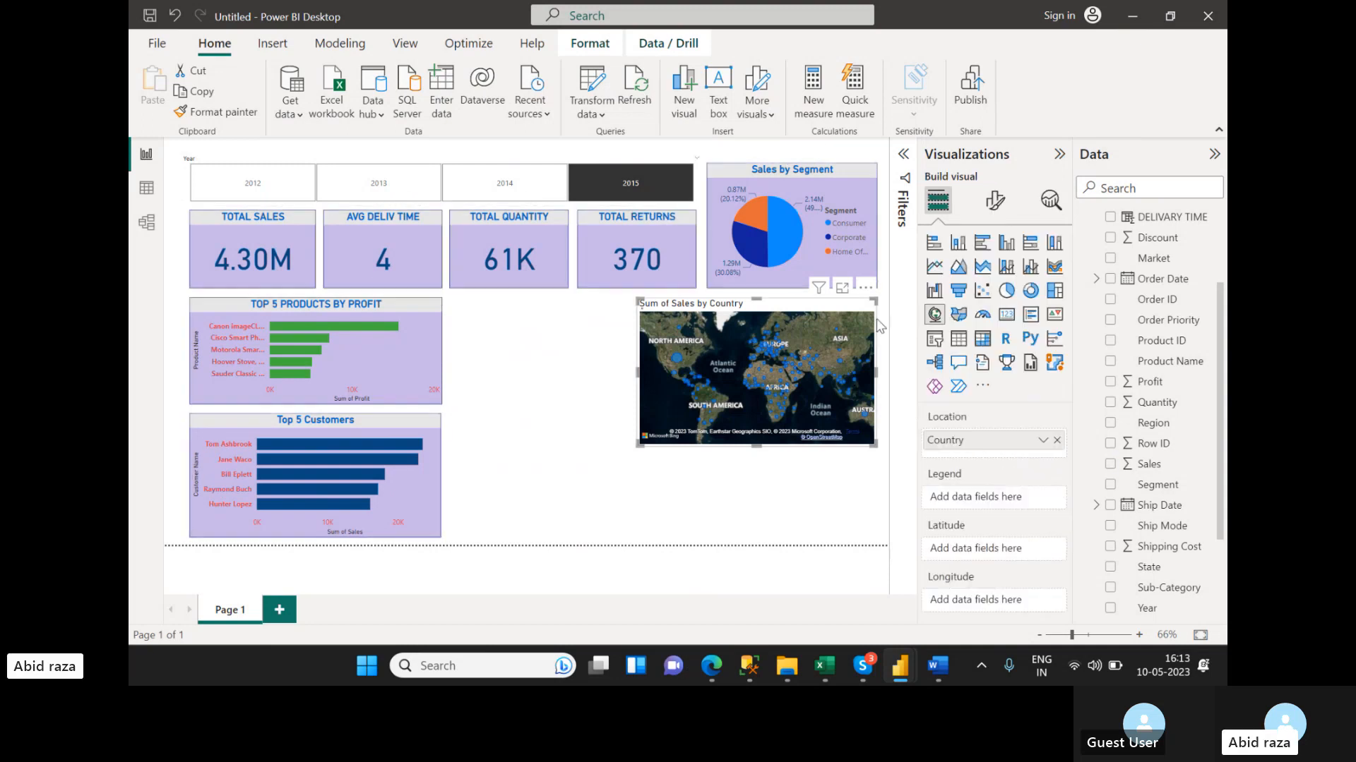
- Replace the Sum of Sales by Country map's title with "Country sales map"
left_click(995, 204)
left_click(992, 276)
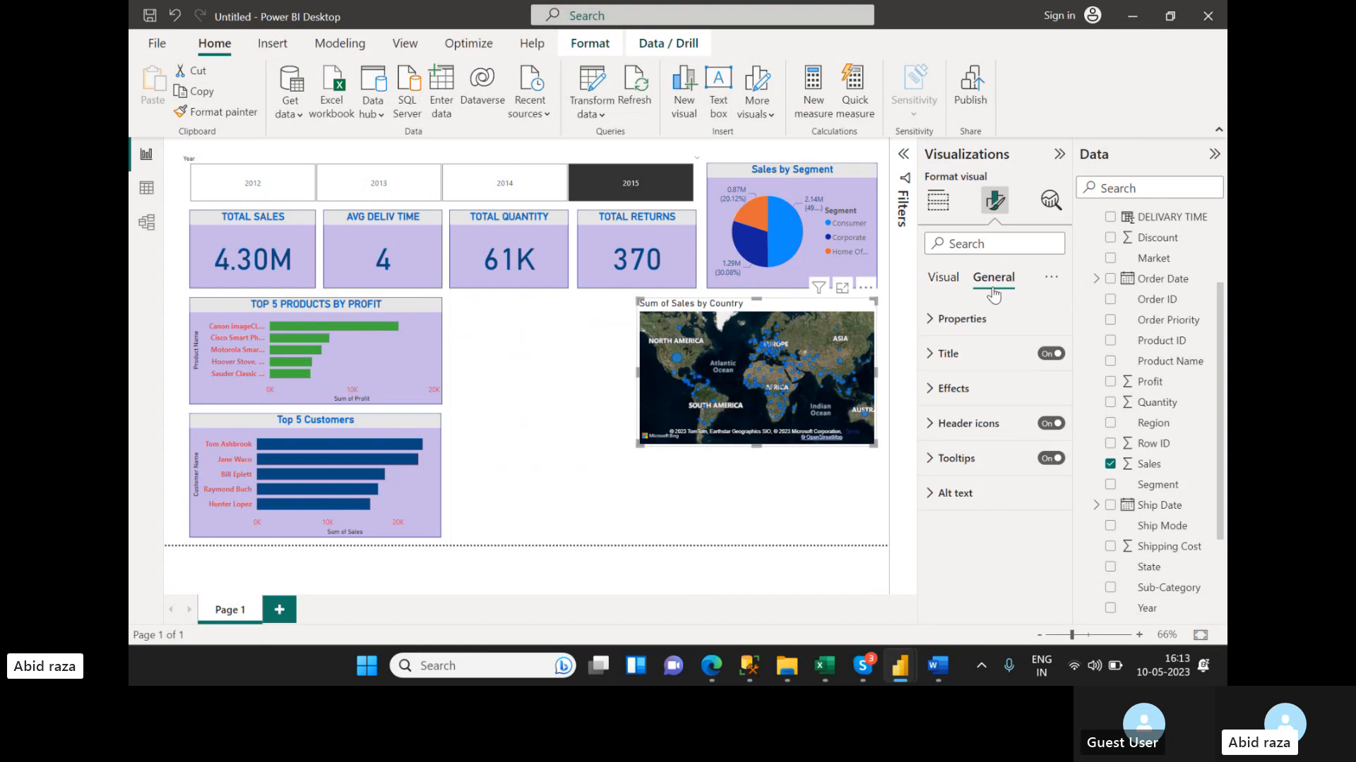
left_click(942, 360)
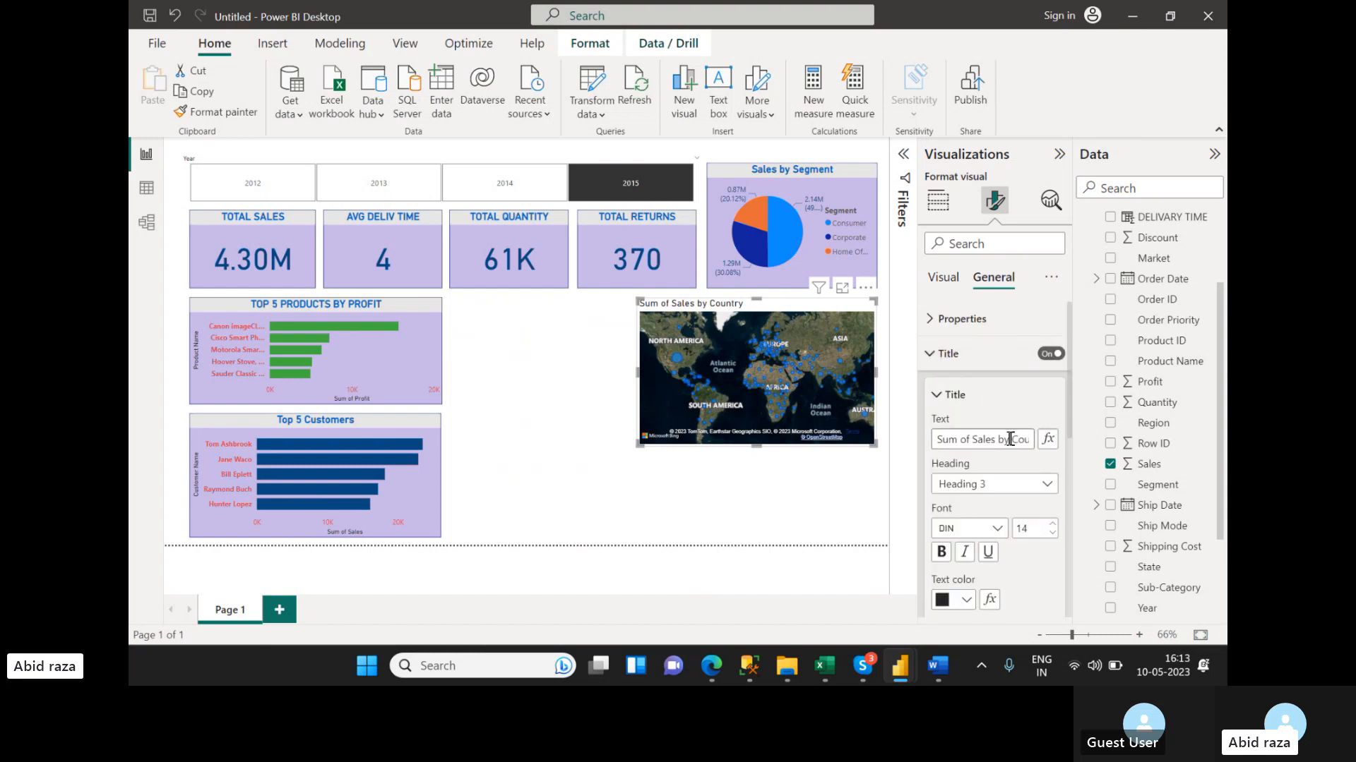
left_click_drag(1010, 439, 931, 445)
key("BackSpace")
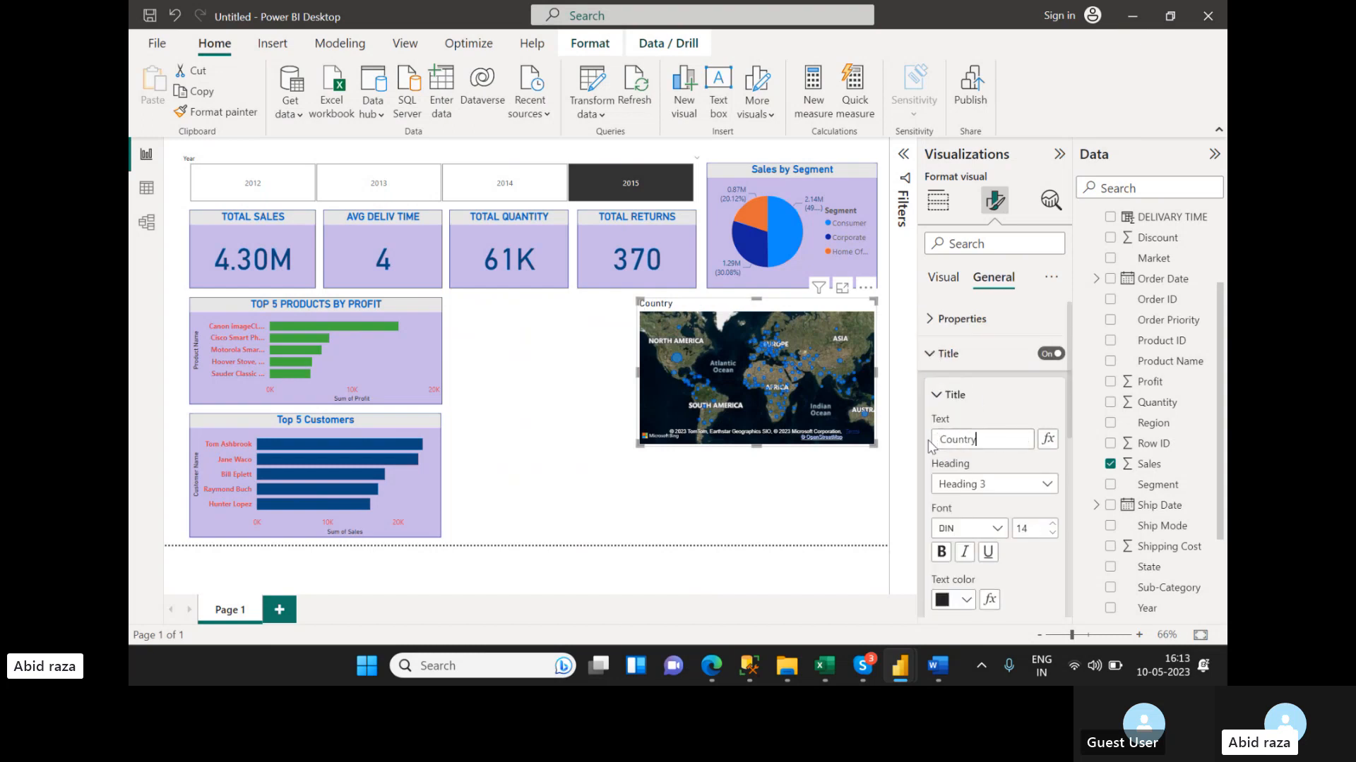
key("Delete")
key("Delete")
key("Delete")
key("Delete")
key("Delete")
key("Delete")
key("Delete")
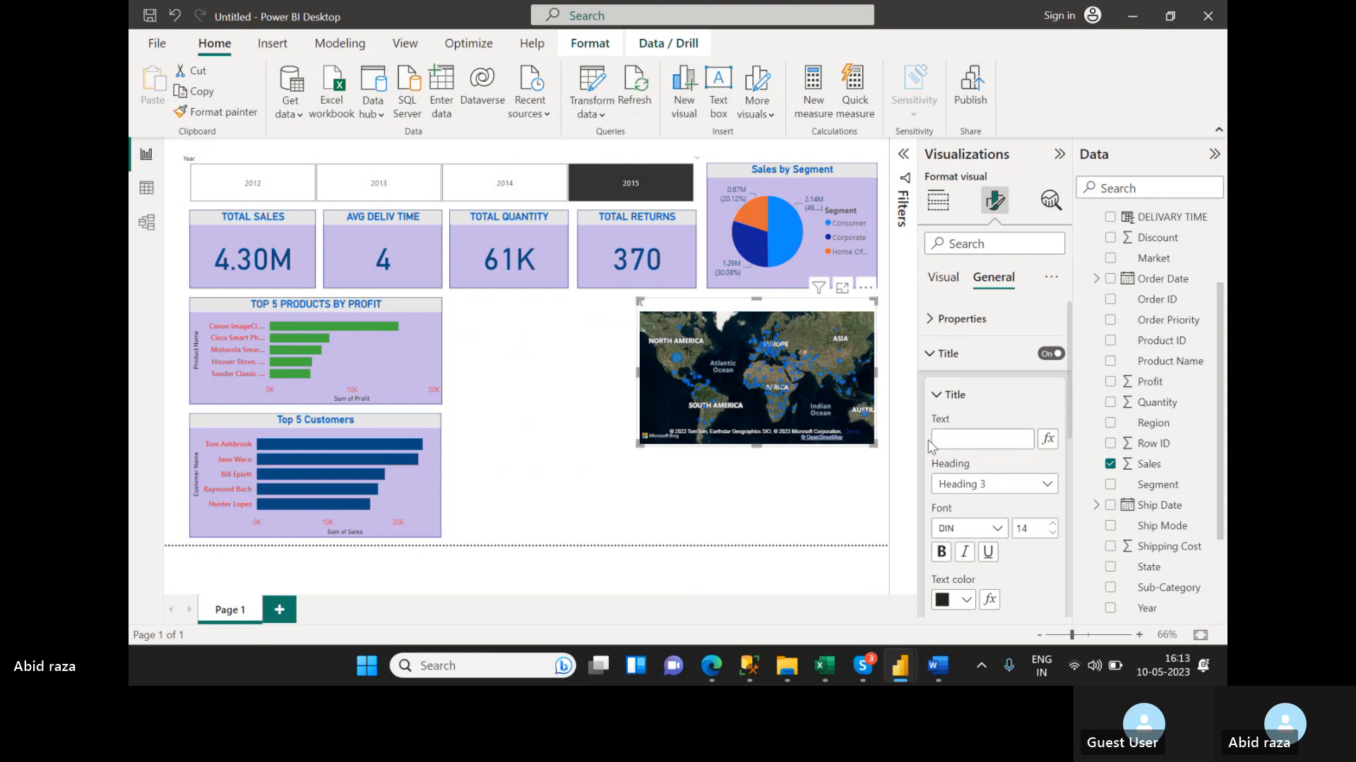
type("COU")
key("BackSpace")
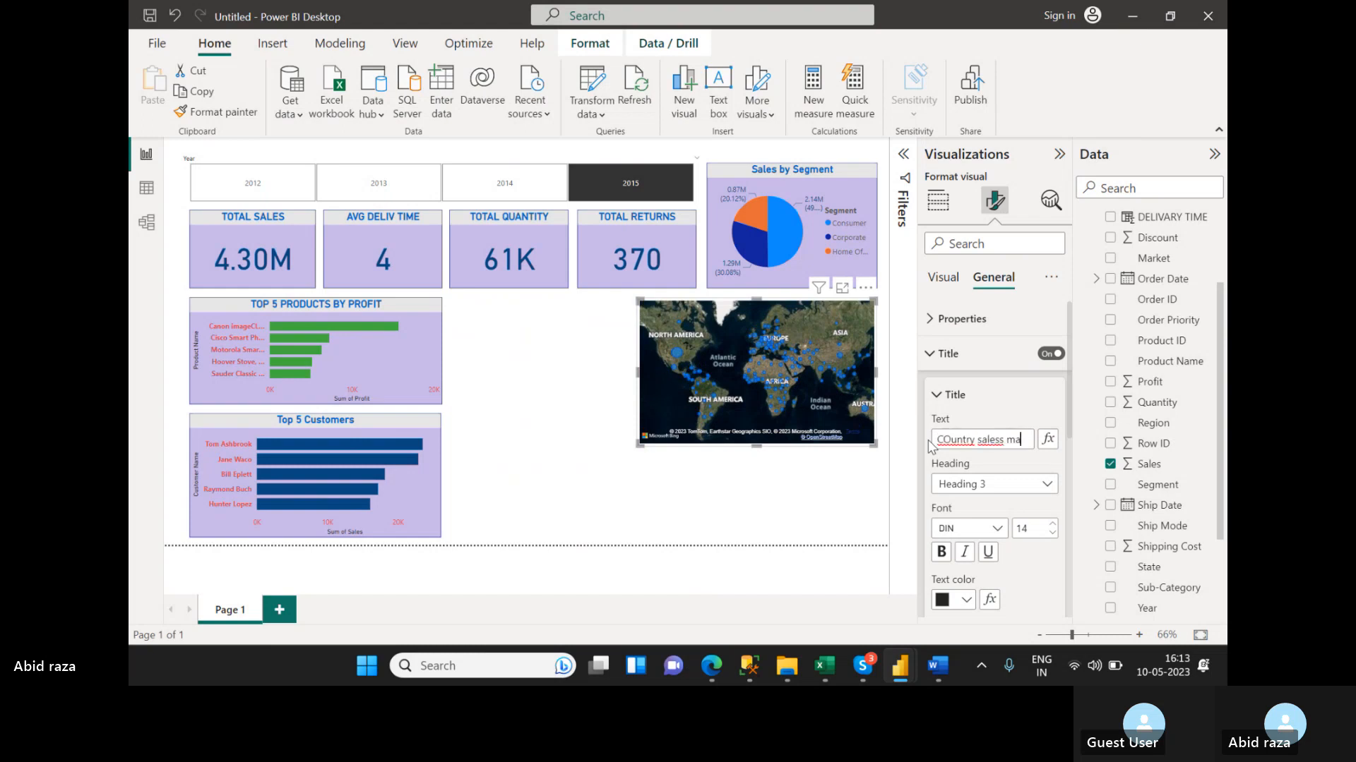
key("BackSpace")
key("BackSpace")
key("BackSpace")
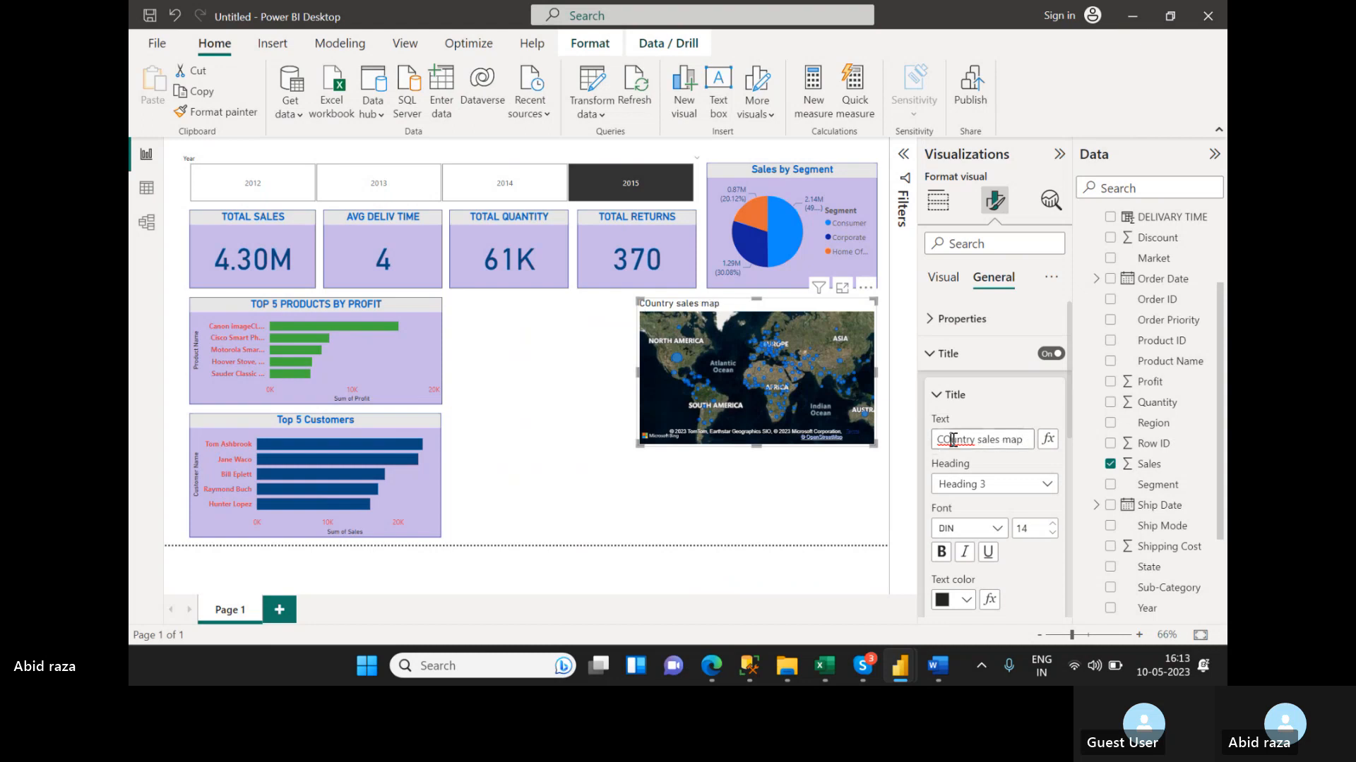
left_click(952, 440)
key("BackSpace")
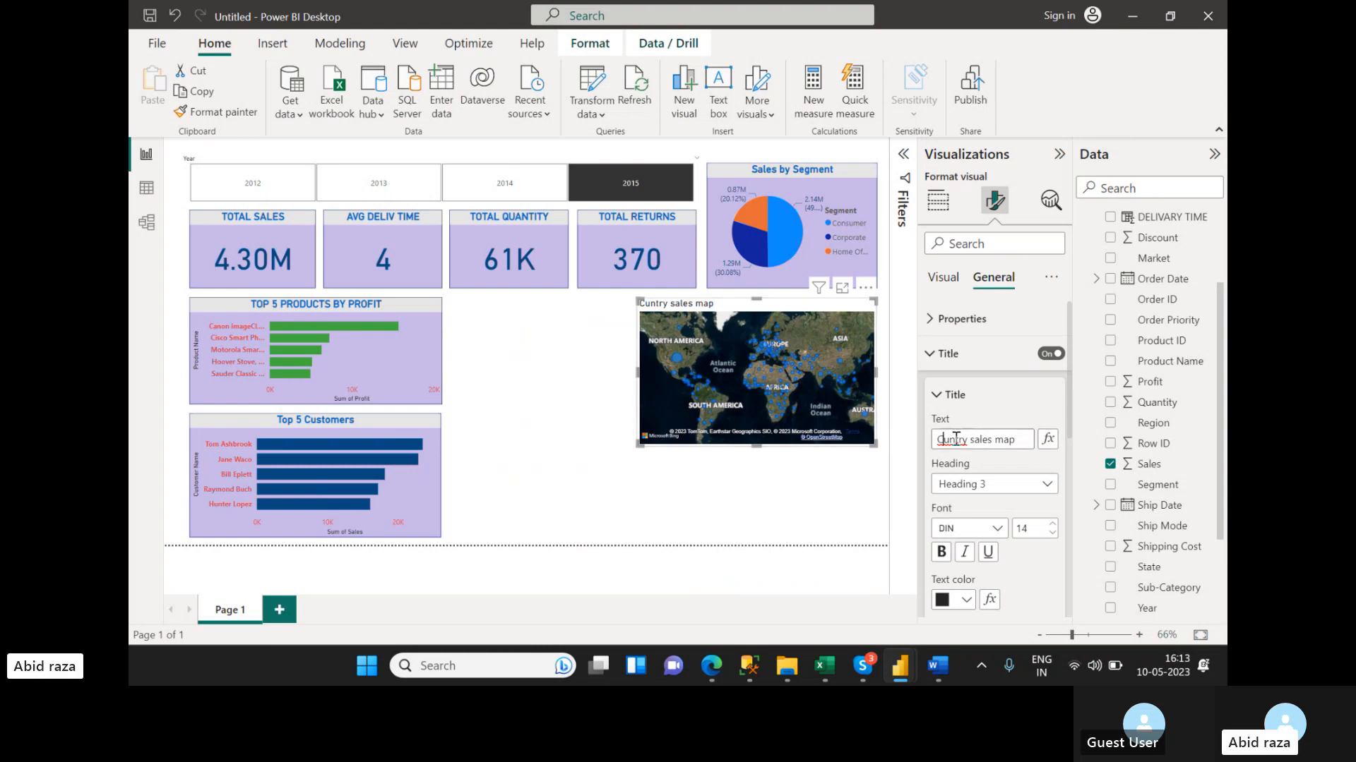
type("o")
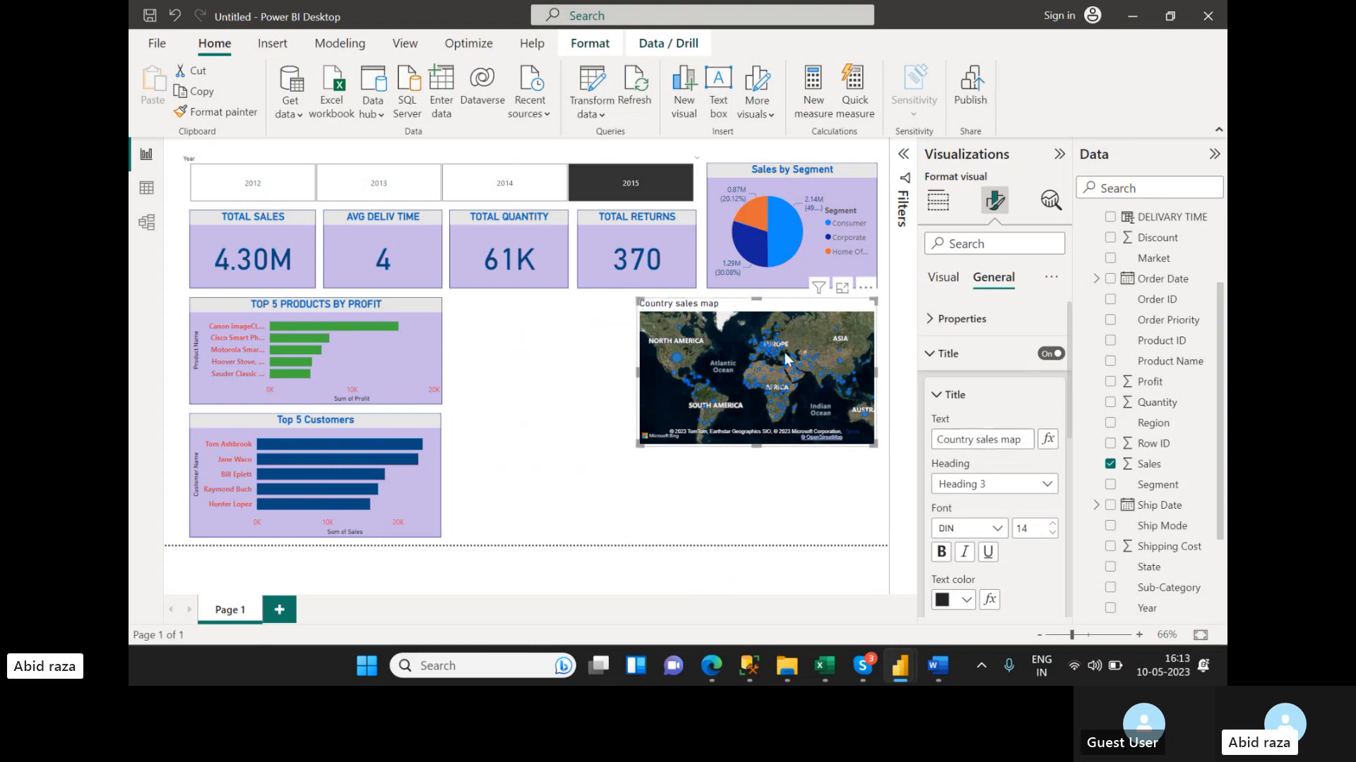
- Make the map's title bold at size 15 and copy the Top 5 Customers chart's formatting onto the map
left_click(941, 551)
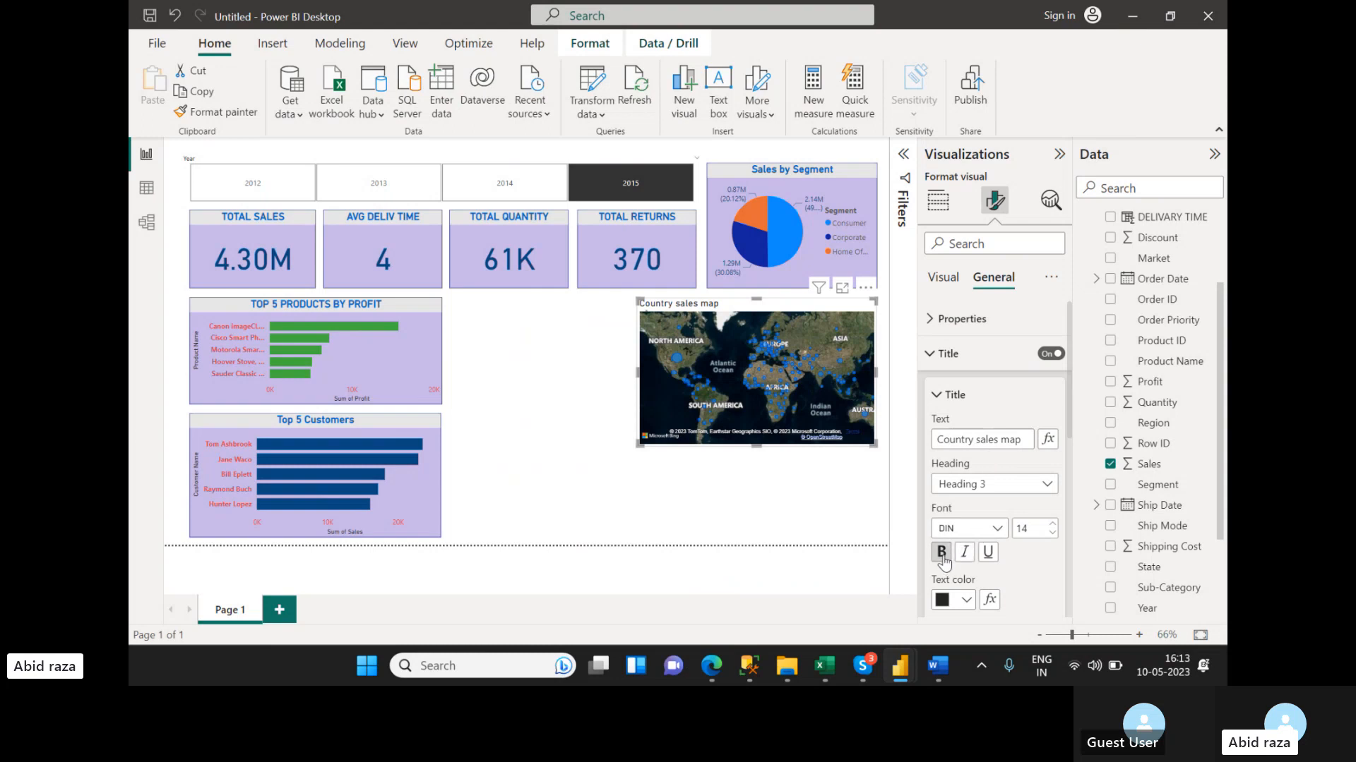
left_click(1052, 524)
left_click(426, 425)
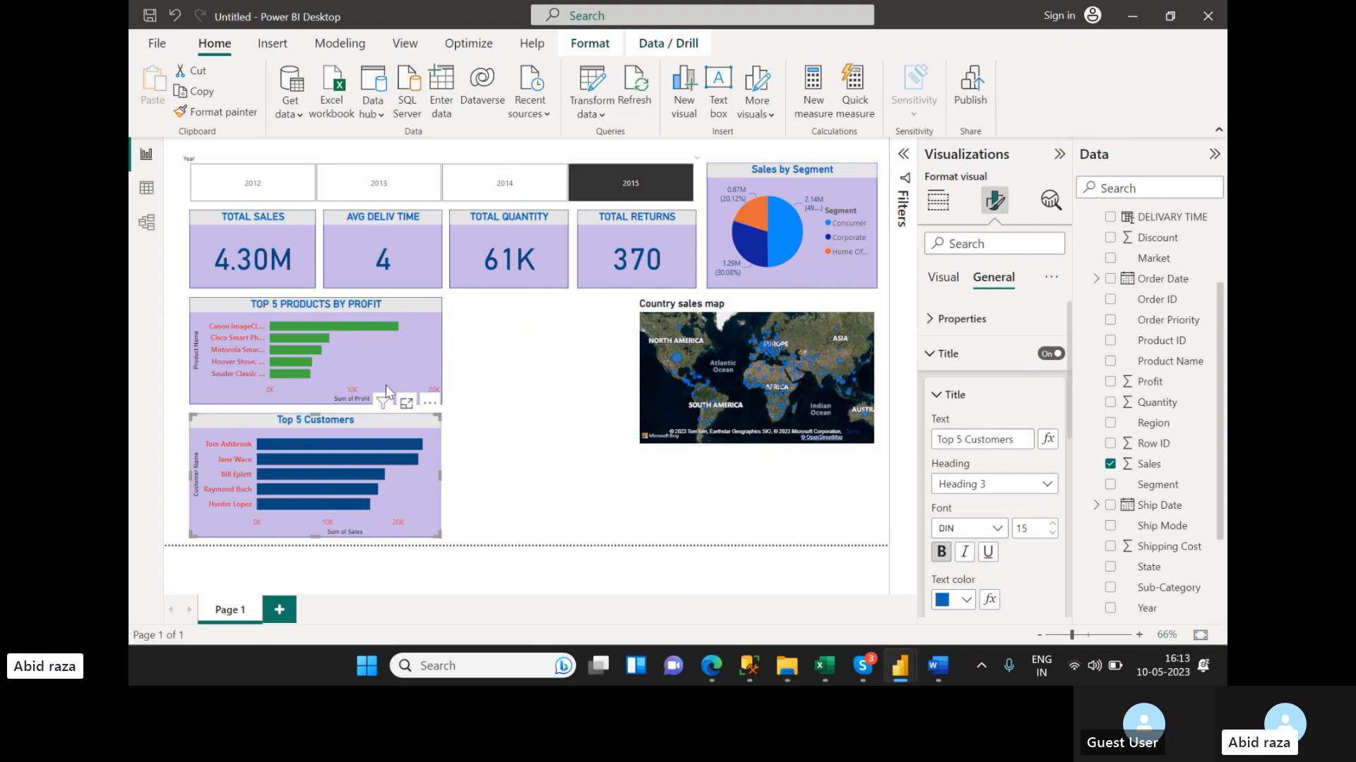
left_click(741, 310)
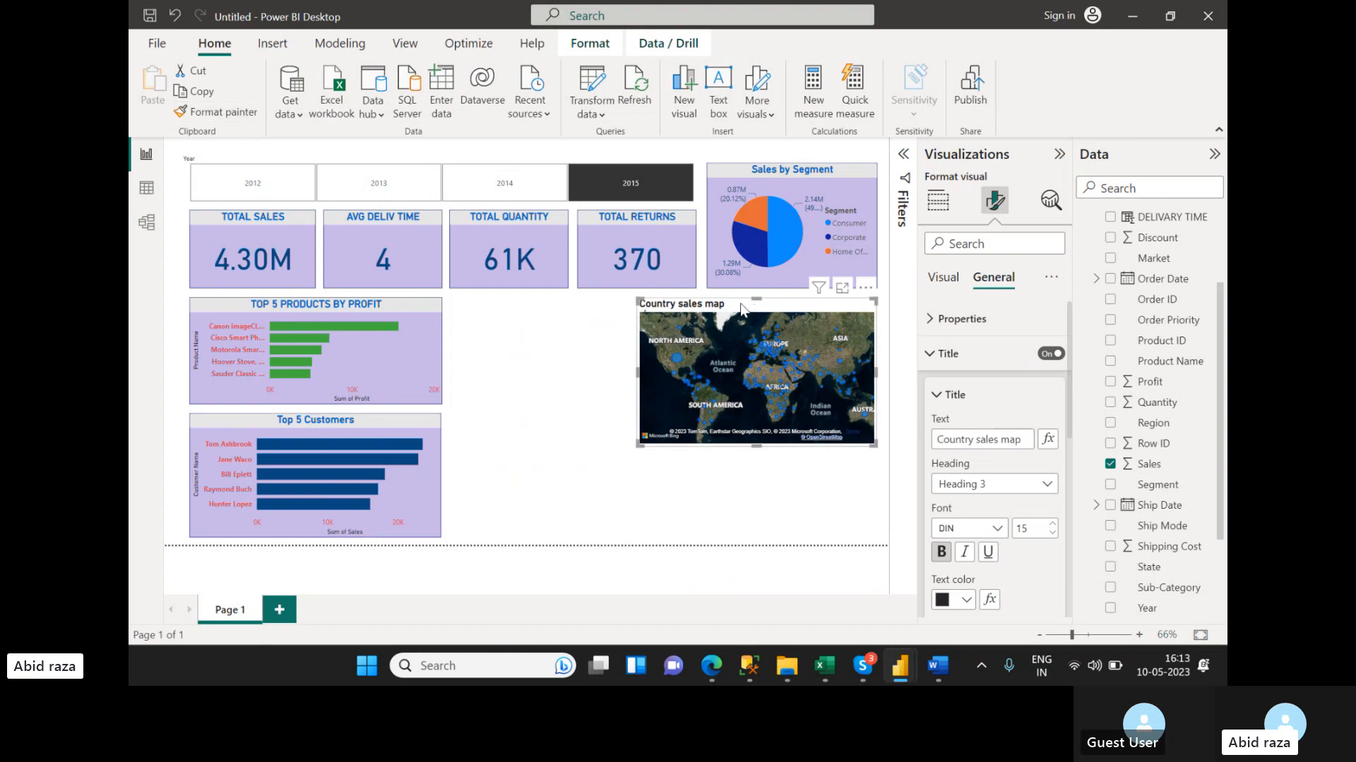
left_click(722, 493)
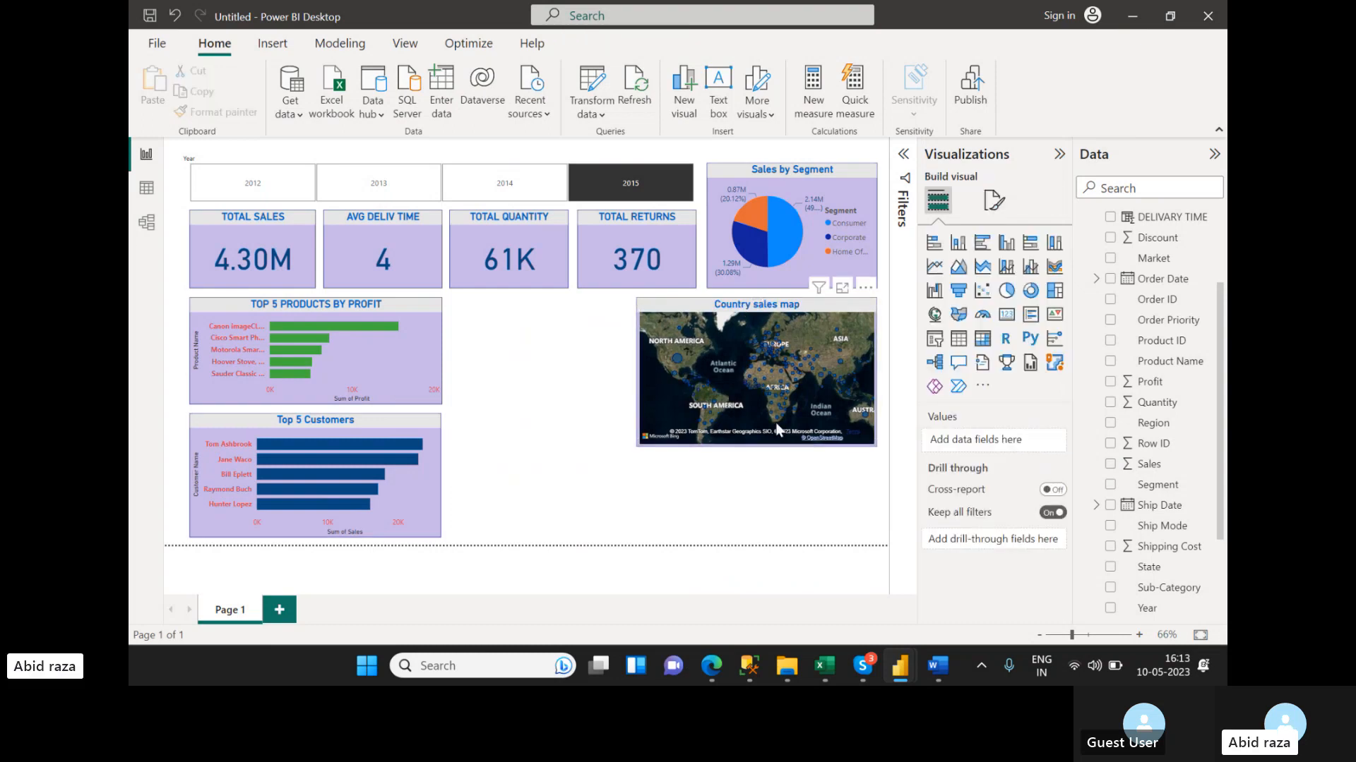
- Move the Country sales map beside the Top 5 Customers chart and widen it to align with the Sales by Segment chart's outer edge
left_click_drag(769, 388, 800, 347)
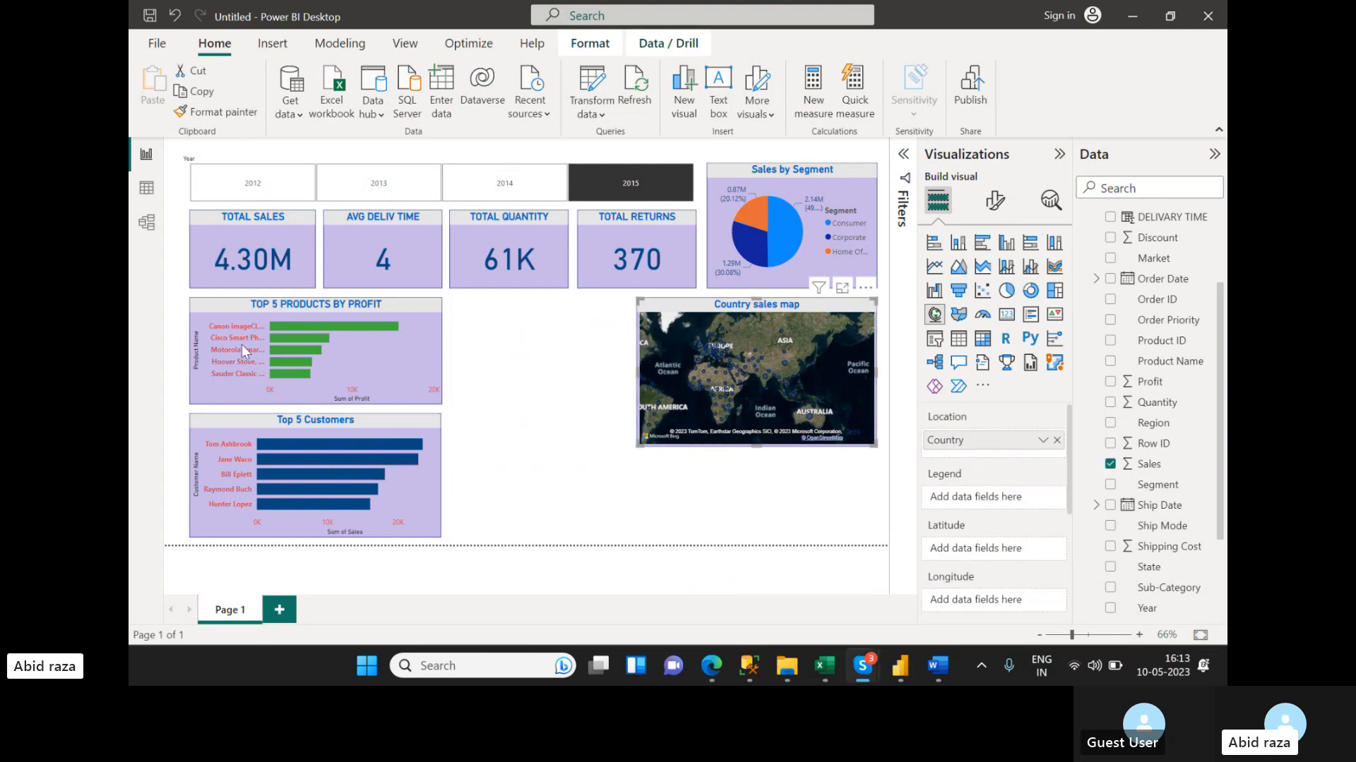
left_click_drag(817, 302, 634, 394)
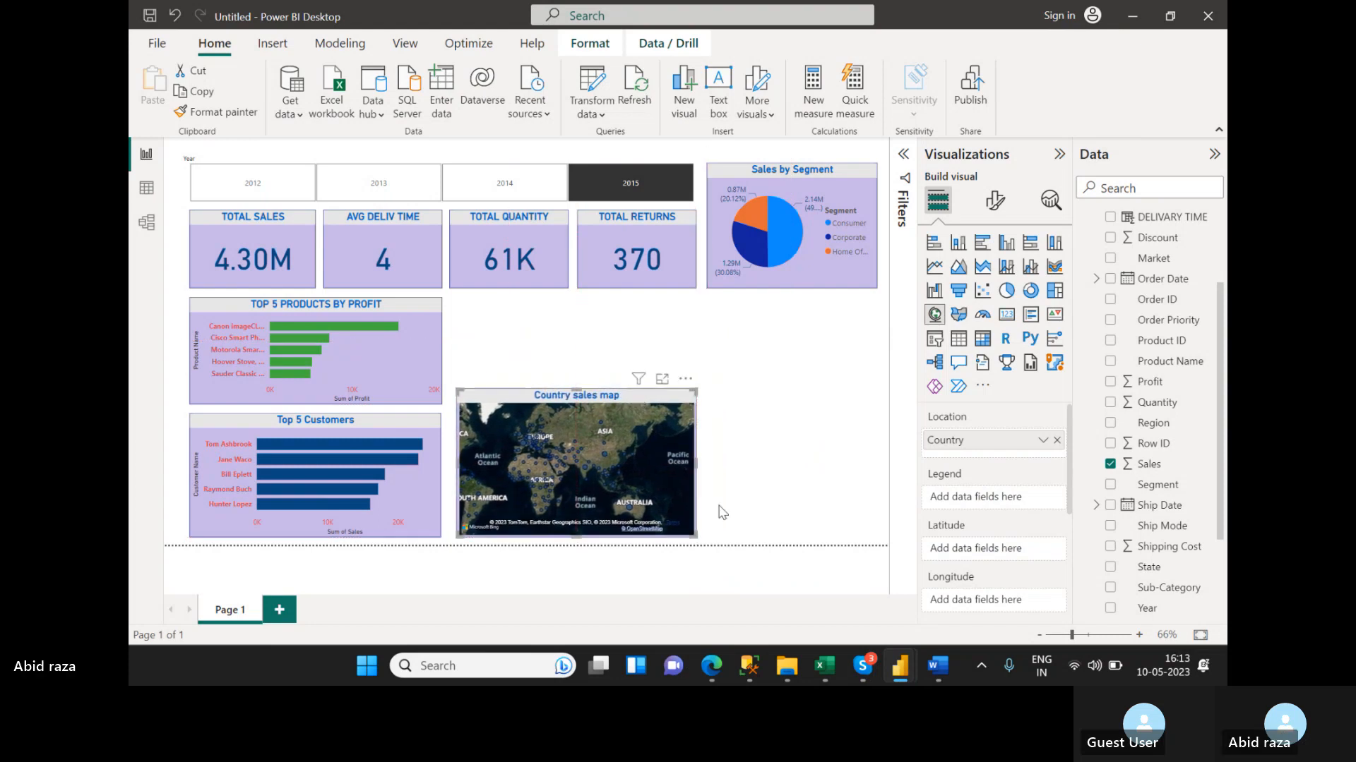
left_click_drag(695, 462, 880, 466)
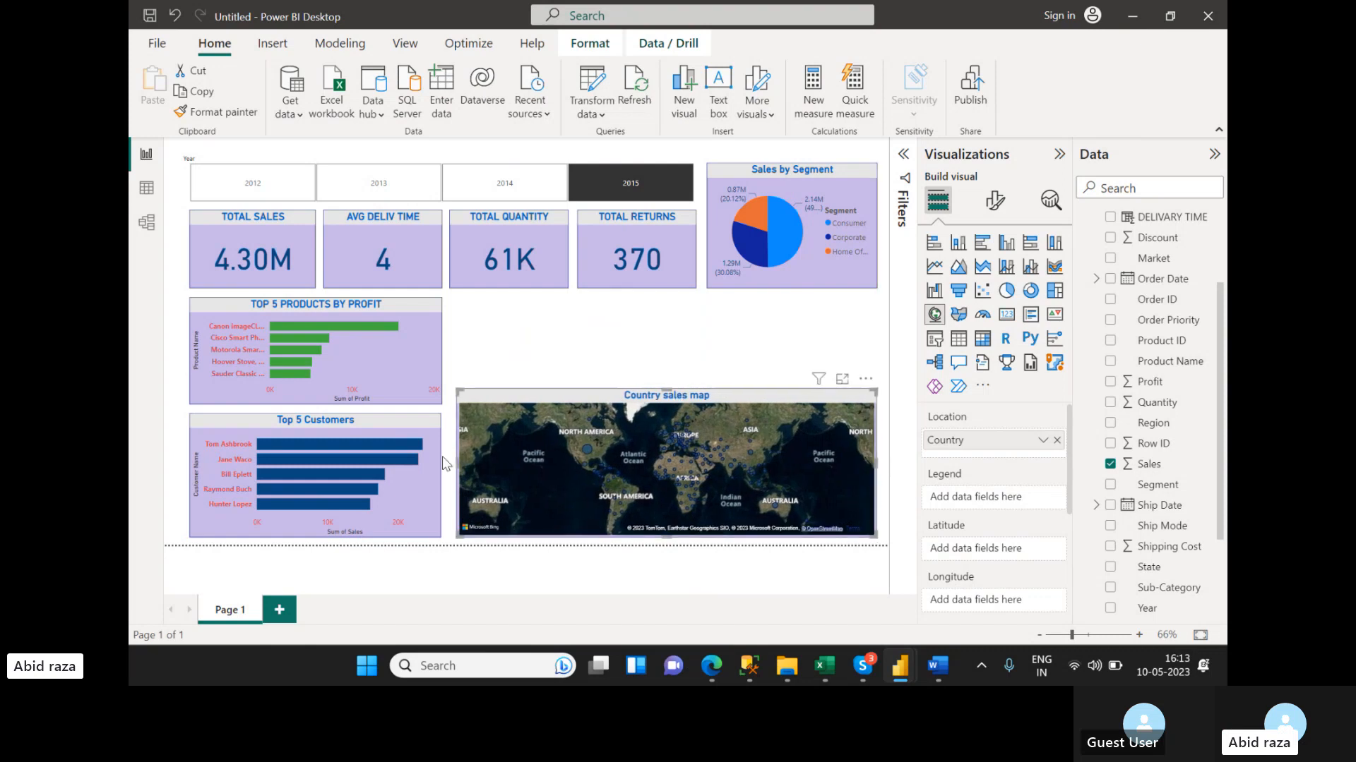
mouse_move(455, 464)
left_mouse_down()
mouse_move(475, 463)
mouse_move(452, 465)
left_mouse_up()
- Switch to the Requirement document in Word, highlight question 8, Map with sales data, in green, and select question 9, Market-wise sales
left_click(936, 667)
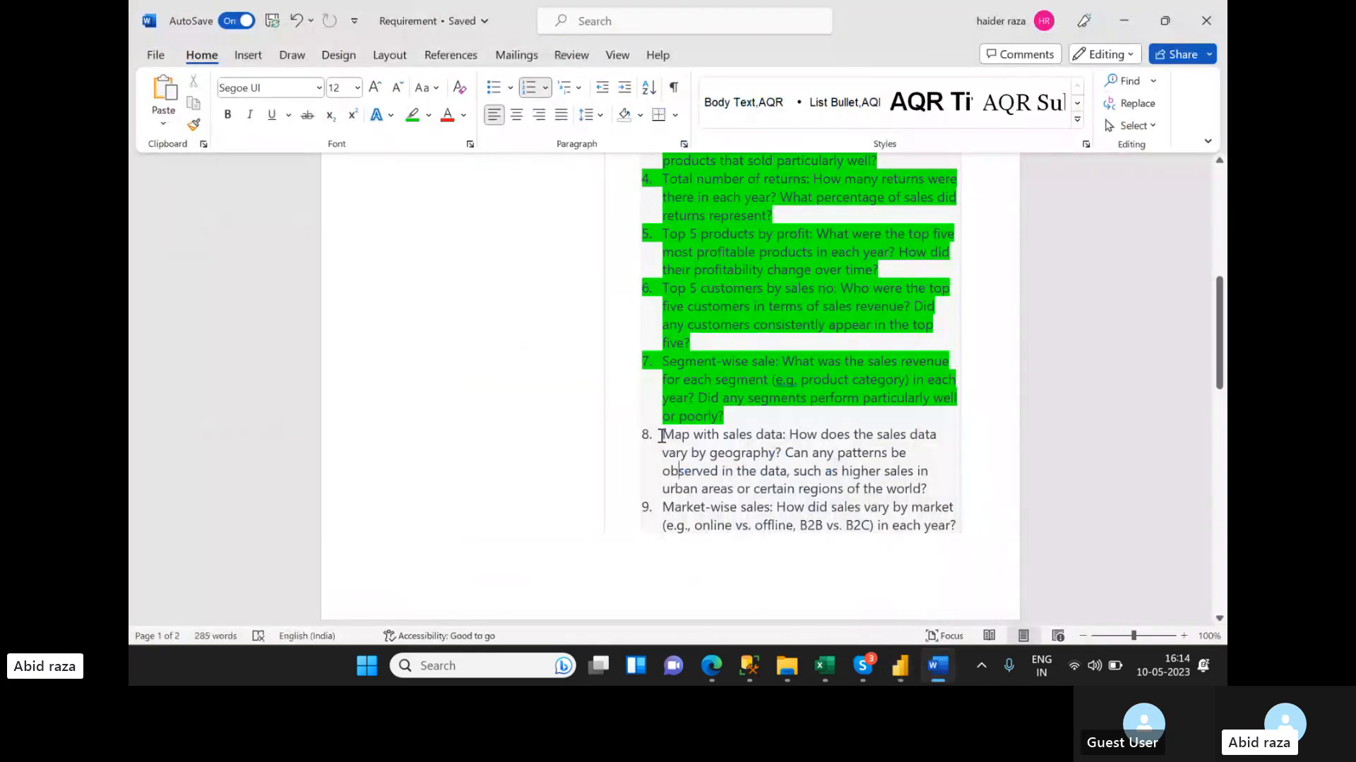
left_click_drag(662, 436, 926, 490)
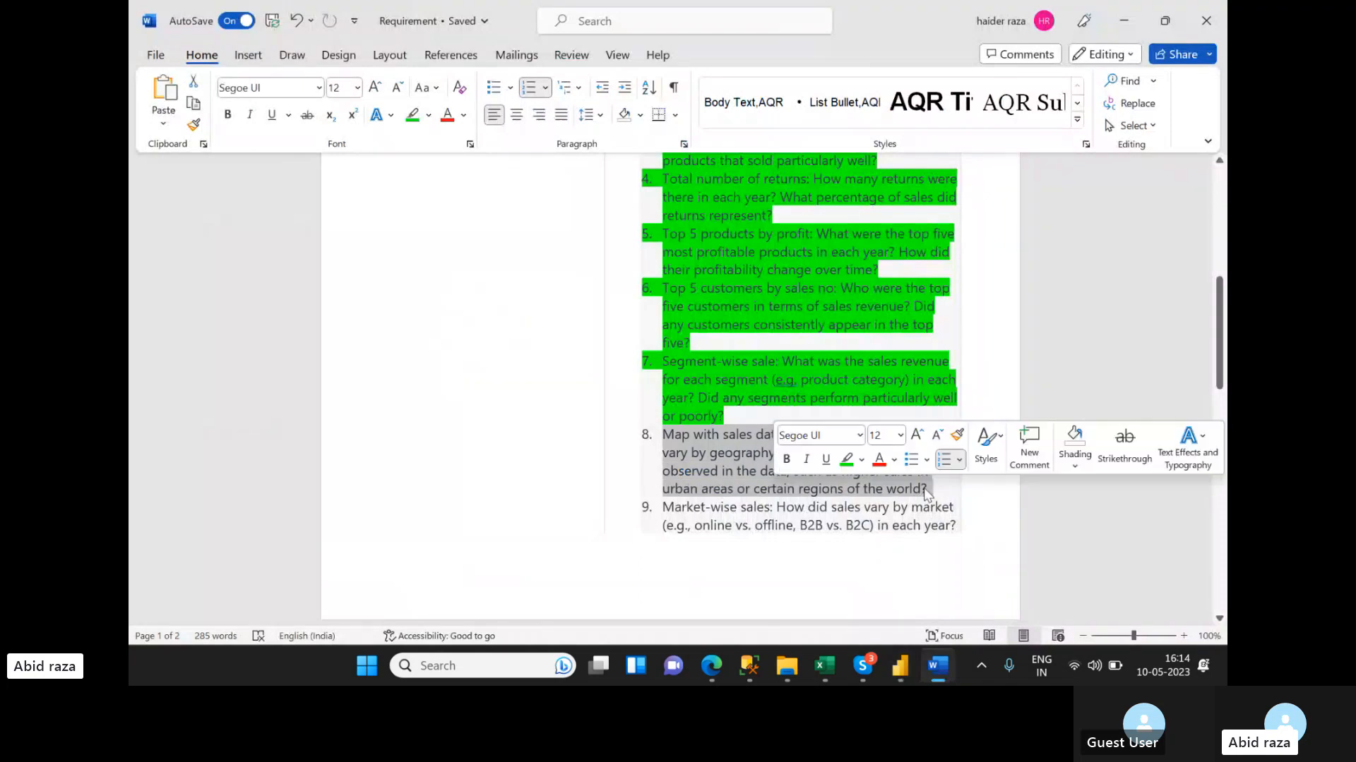
left_click(846, 459)
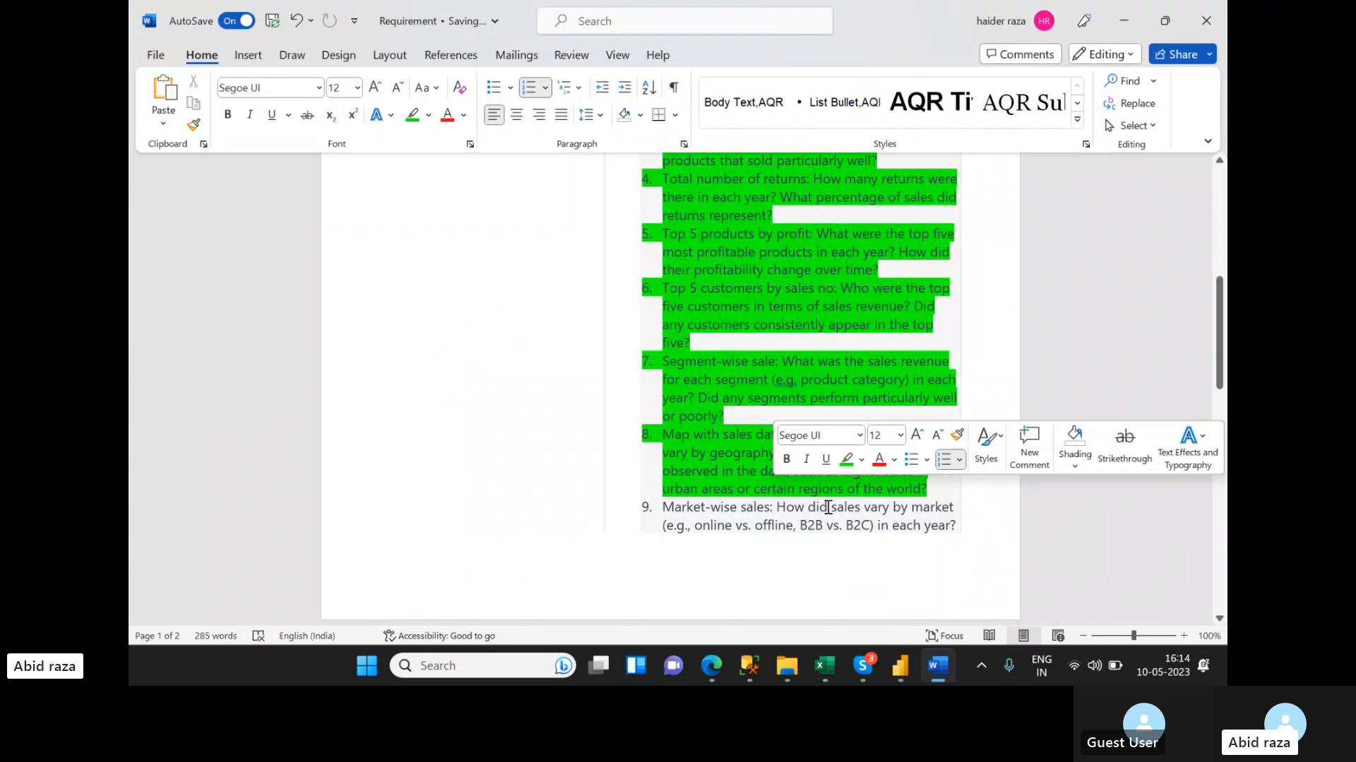
left_click_drag(958, 525, 670, 503)
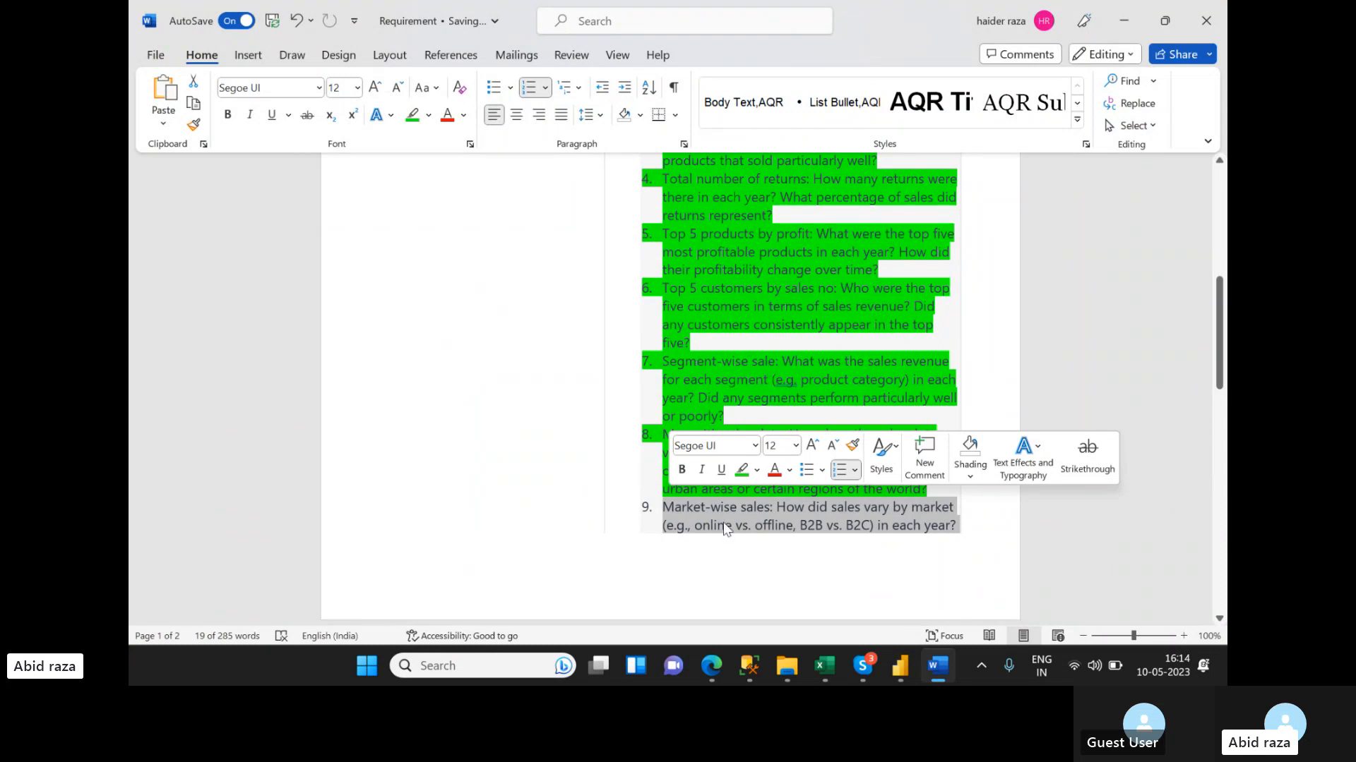
- Switch back to the Untitled Power BI report and add a donut chart, sized to fit above the Country sales map
mouse_move(900, 666)
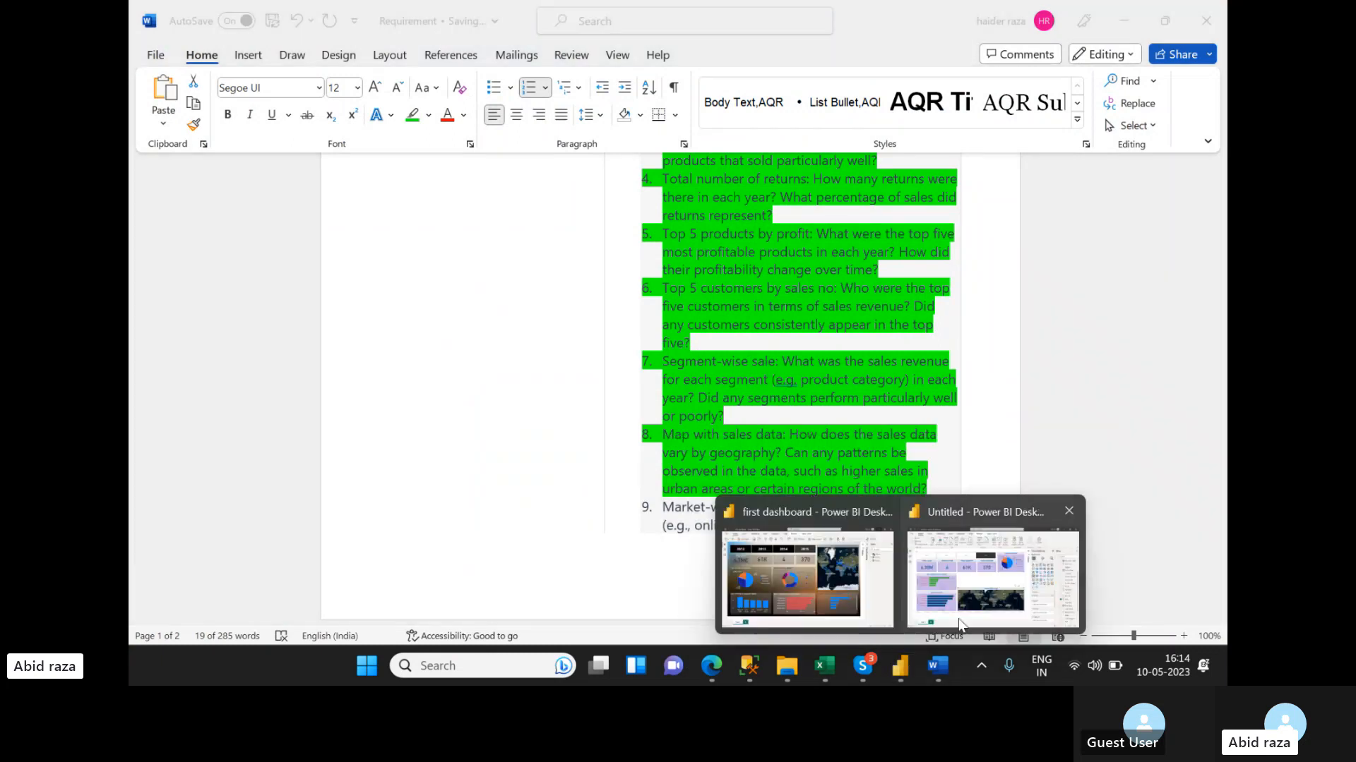
left_click(958, 594)
left_click(615, 363)
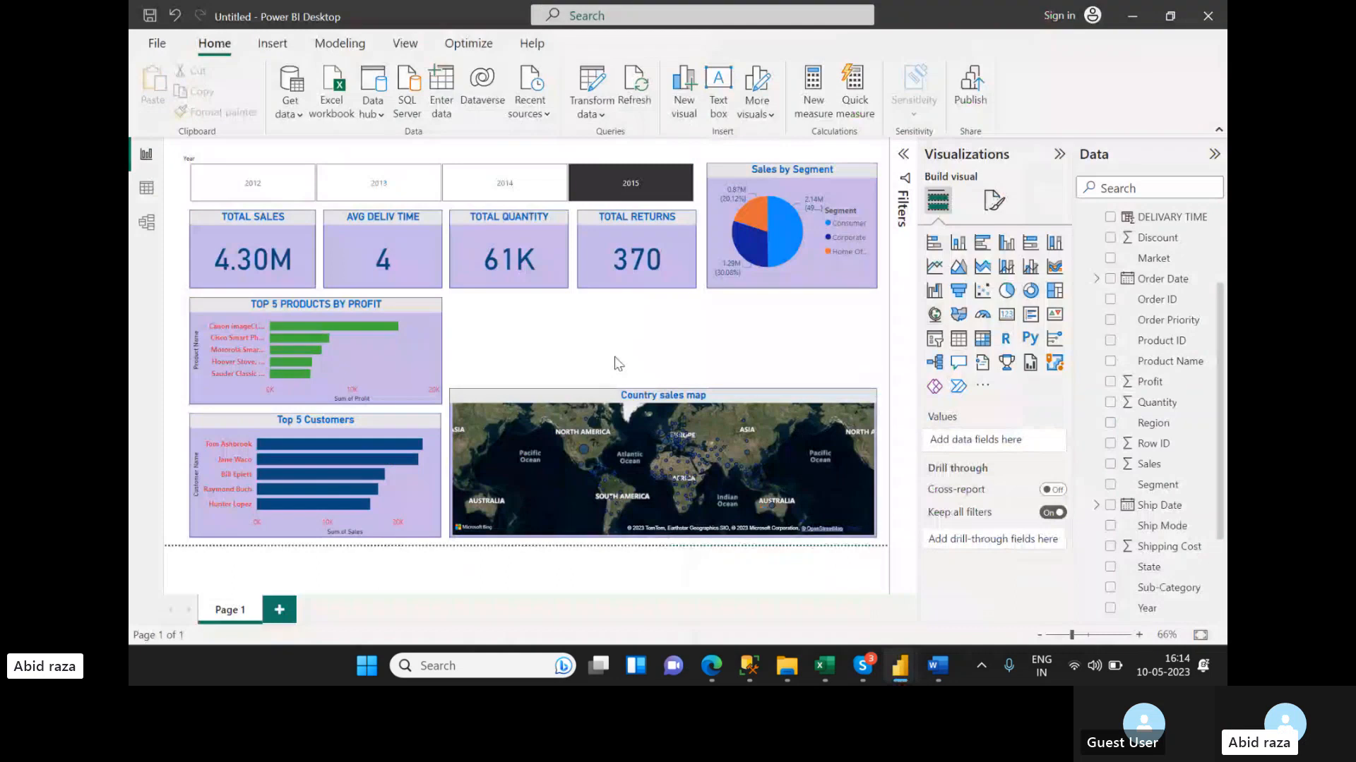
left_click(1034, 294)
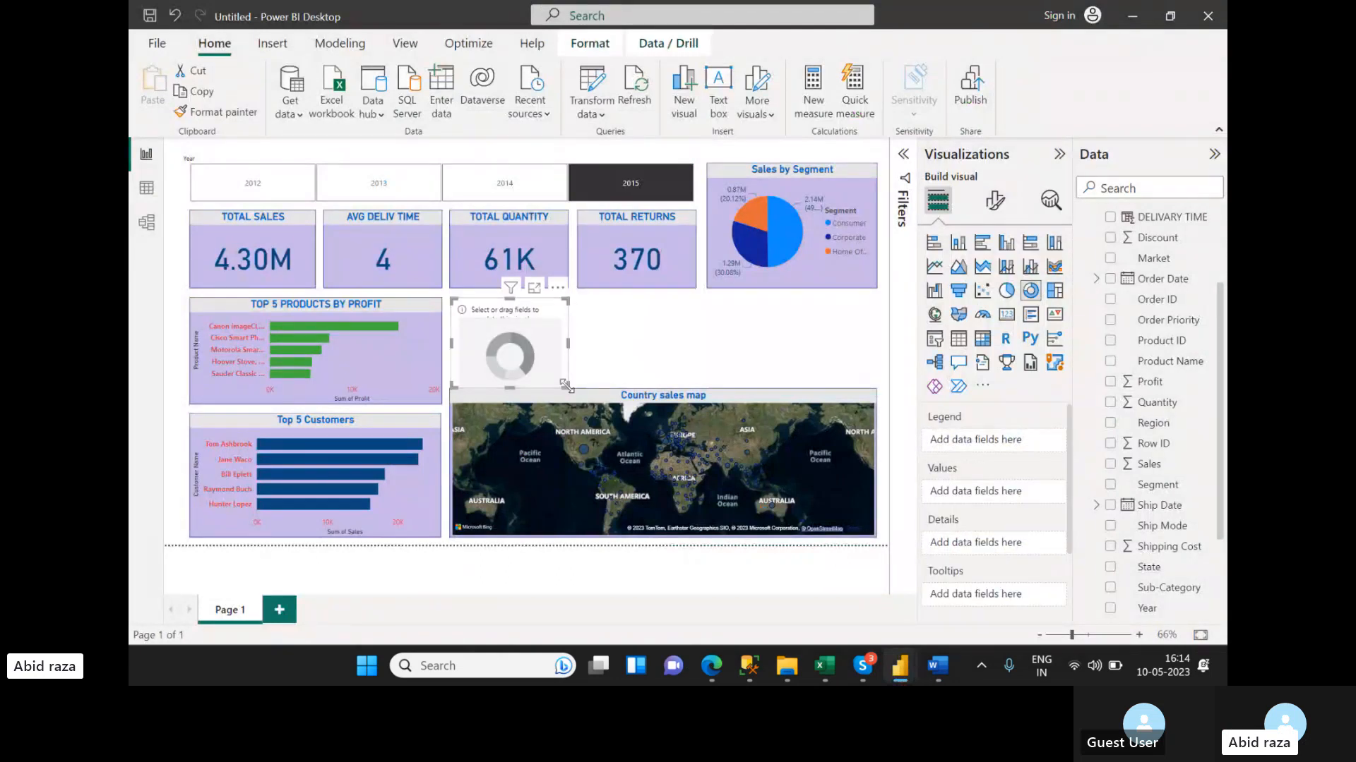
left_click_drag(565, 386, 593, 375)
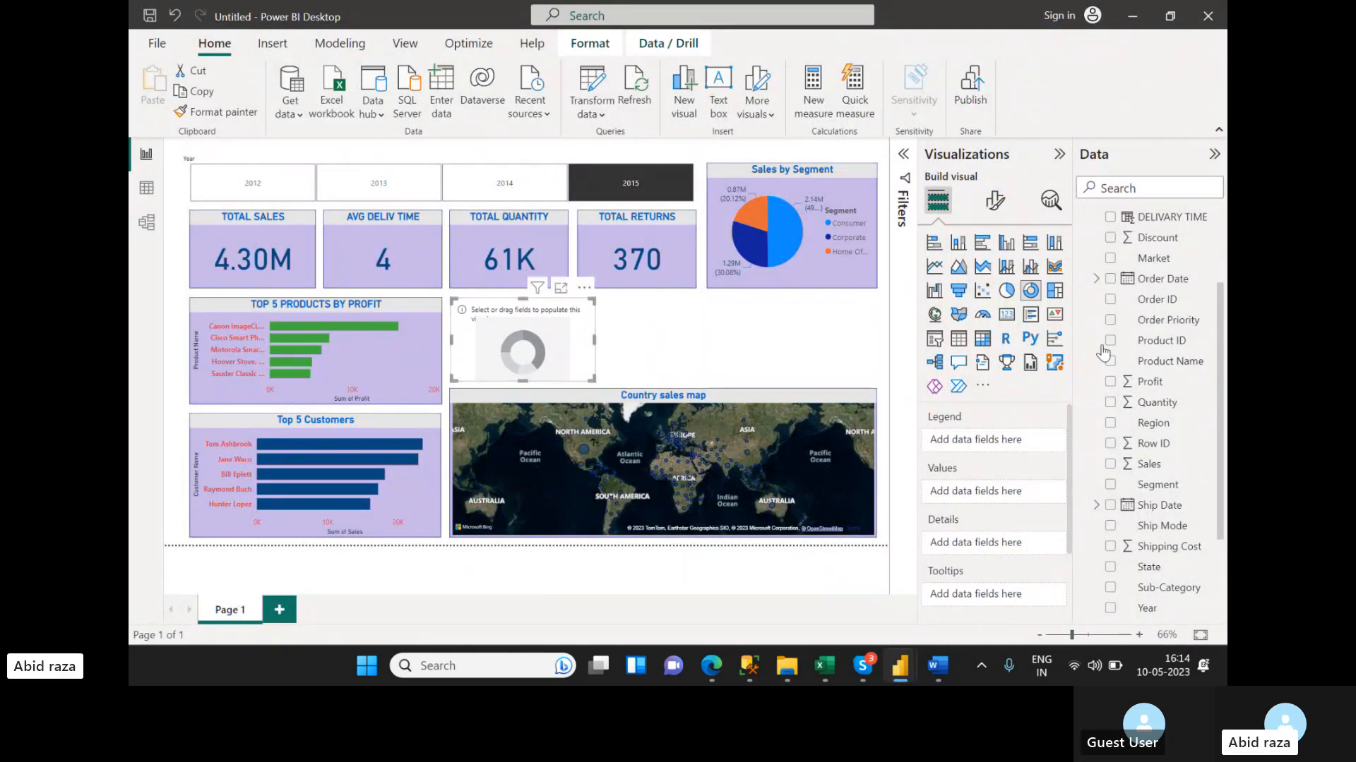
- Assign the Market field to the donut chart's Legend and the Sales field to its Values
scroll(1156, 462, "down", 2)
scroll(1157, 466, "up", 3)
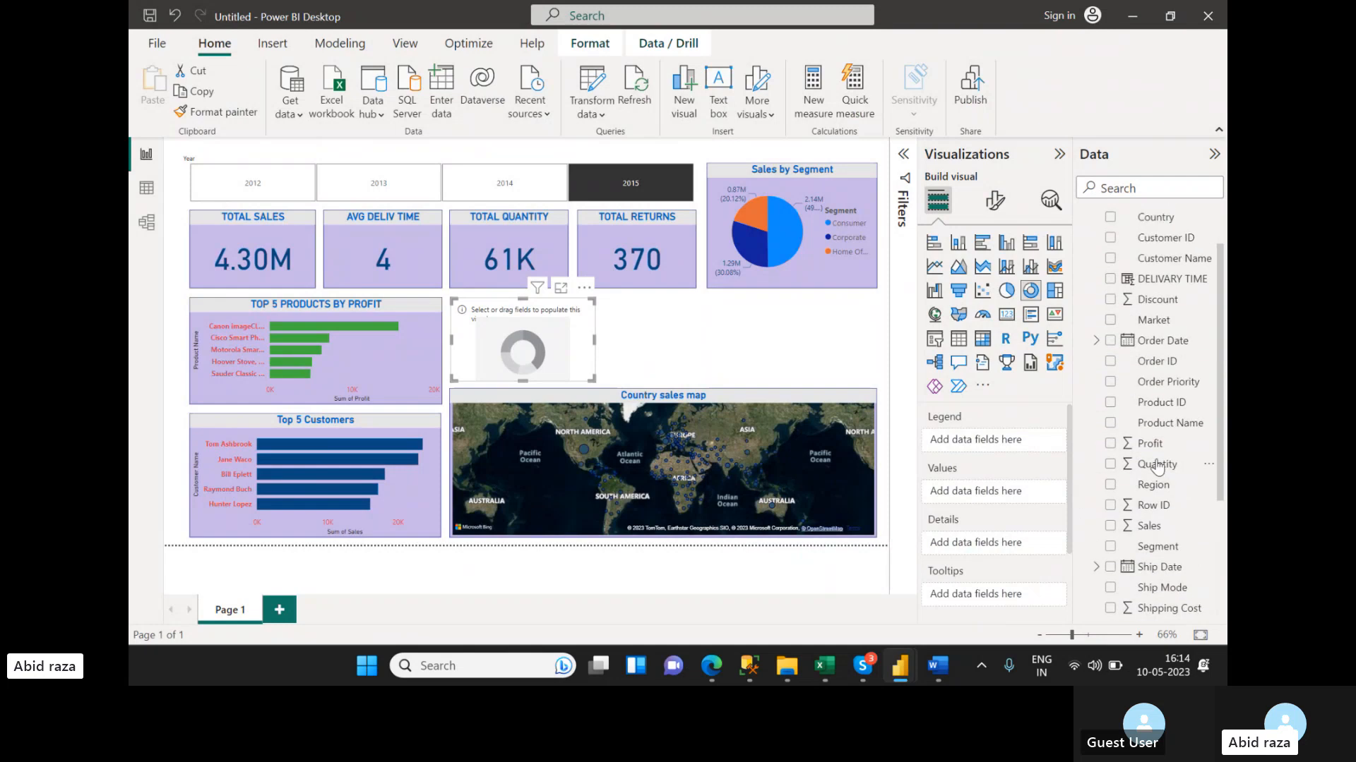
left_click_drag(1154, 321, 995, 441)
left_click_drag(1148, 526, 995, 510)
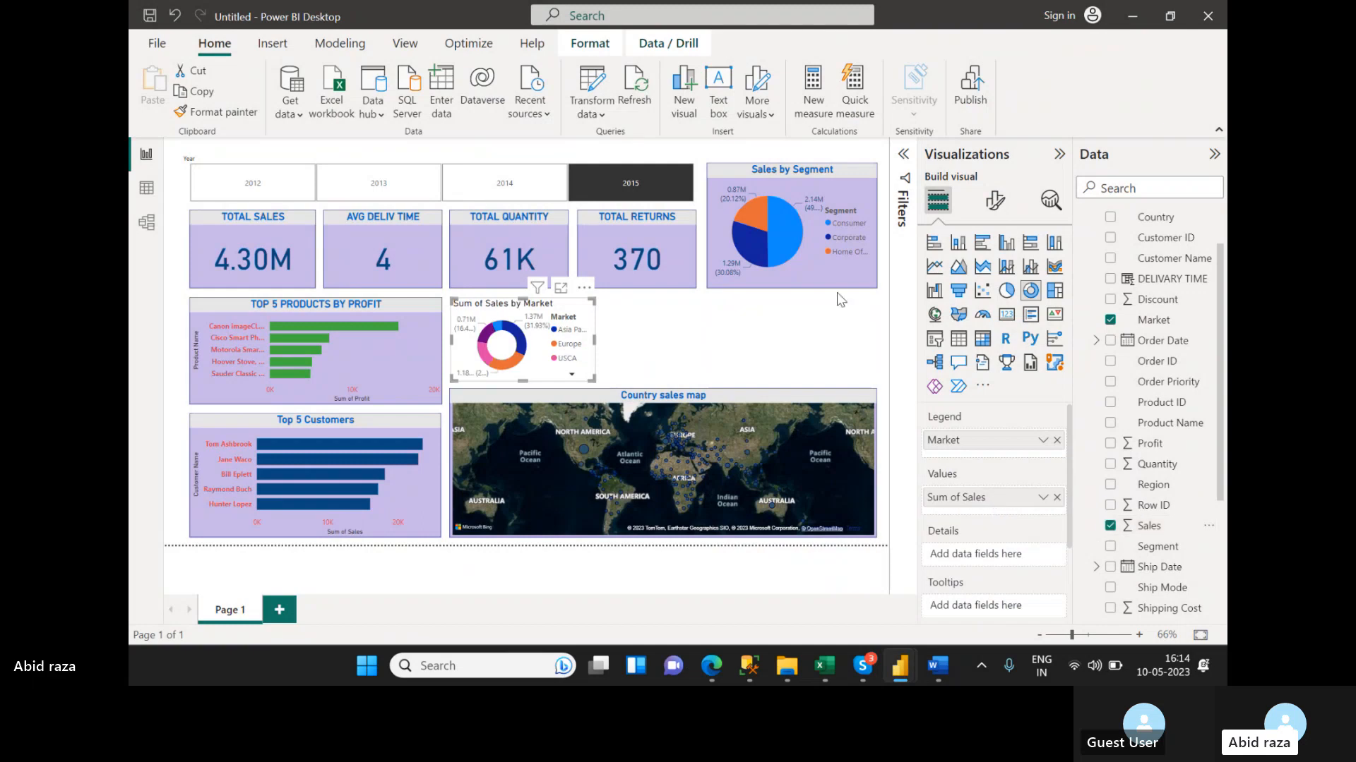
- Copy the Sales by Segment chart's formatting onto the Sum of Sales by Market donut chart
left_click(790, 233)
left_click(218, 112)
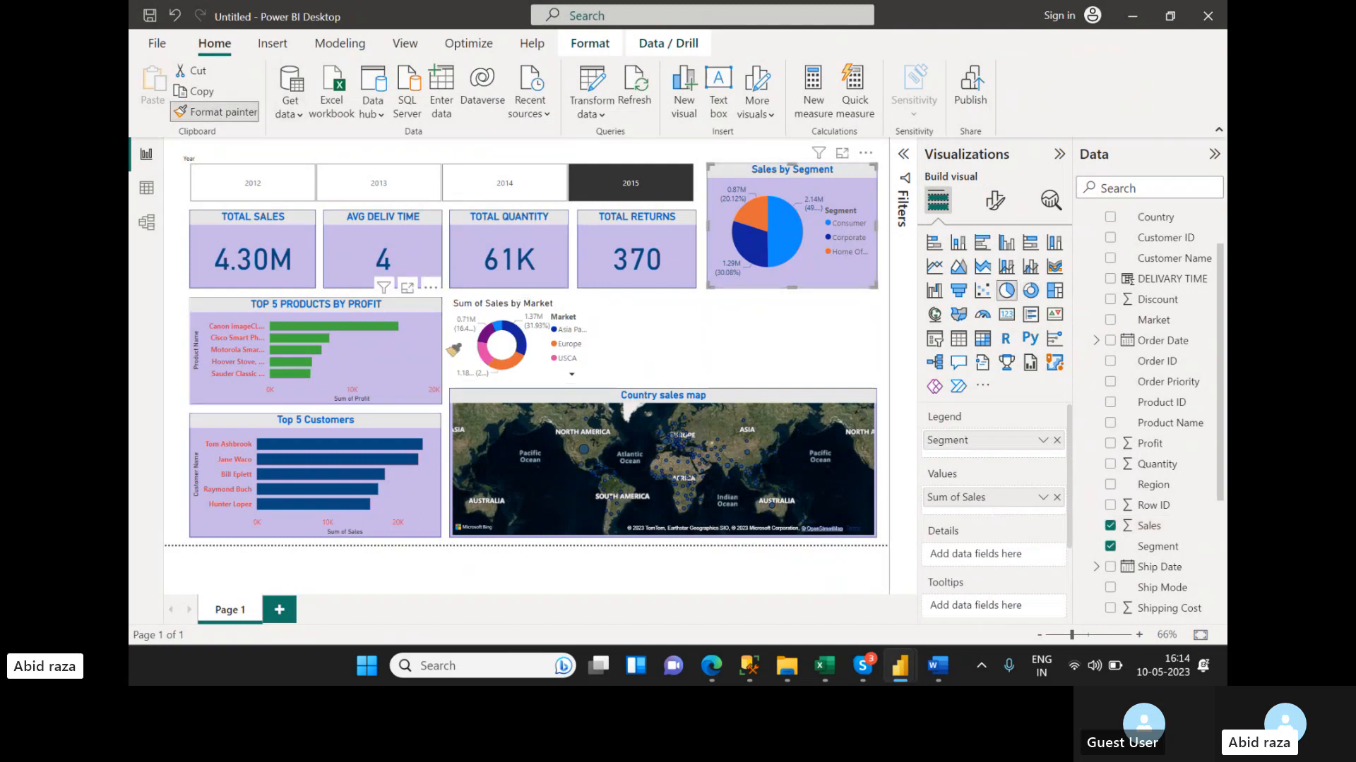
left_click(522, 339)
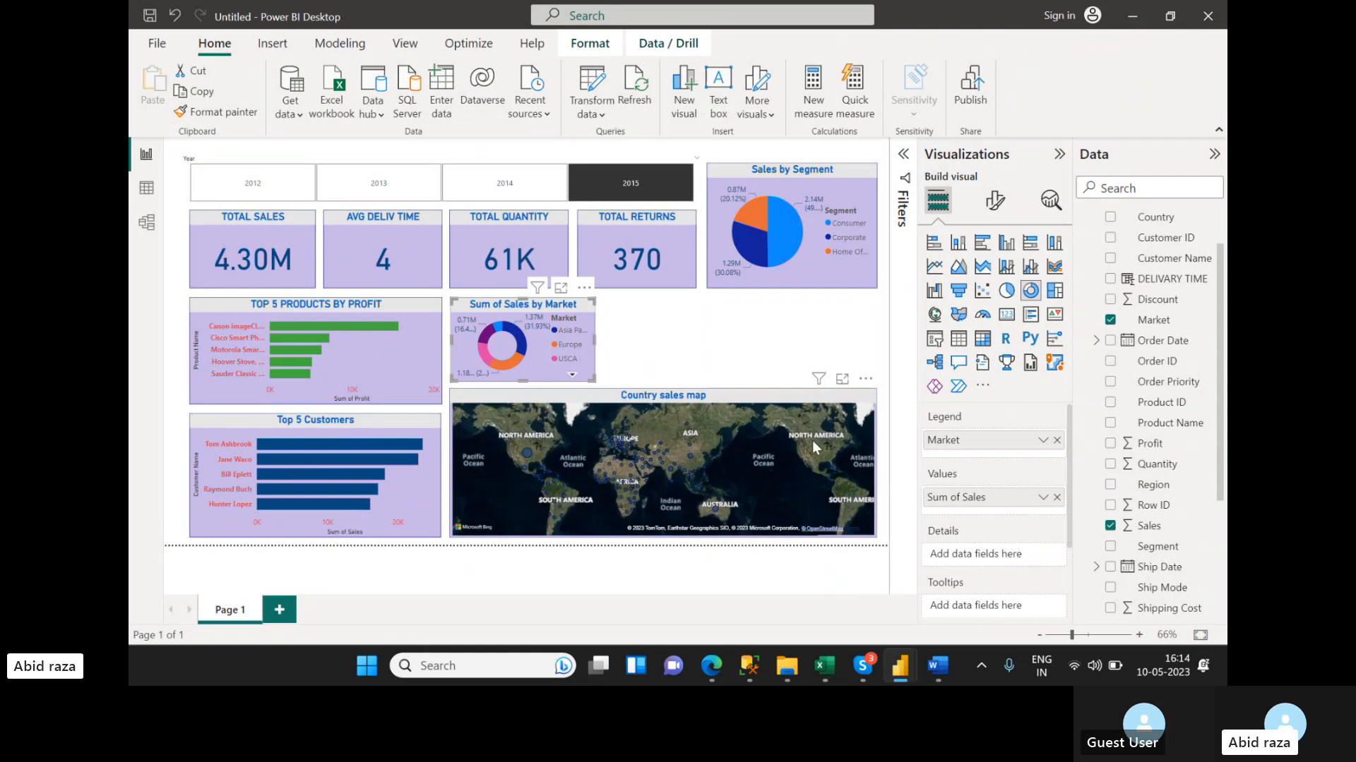
- Narrow the Country sales map and extend it upward to fill the space beside the Sum of Sales by Market donut chart
left_click(722, 466)
left_click_drag(450, 390, 604, 415)
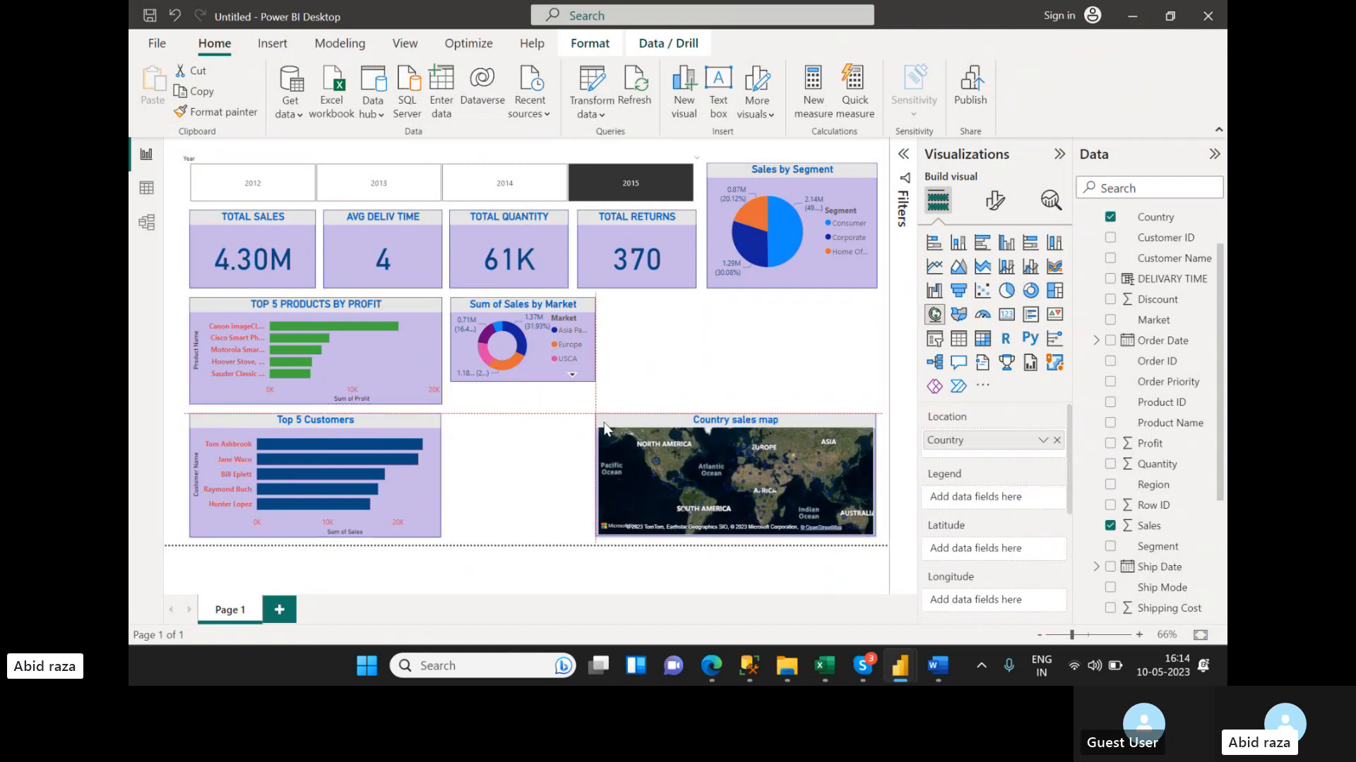
left_click_drag(745, 413, 761, 305)
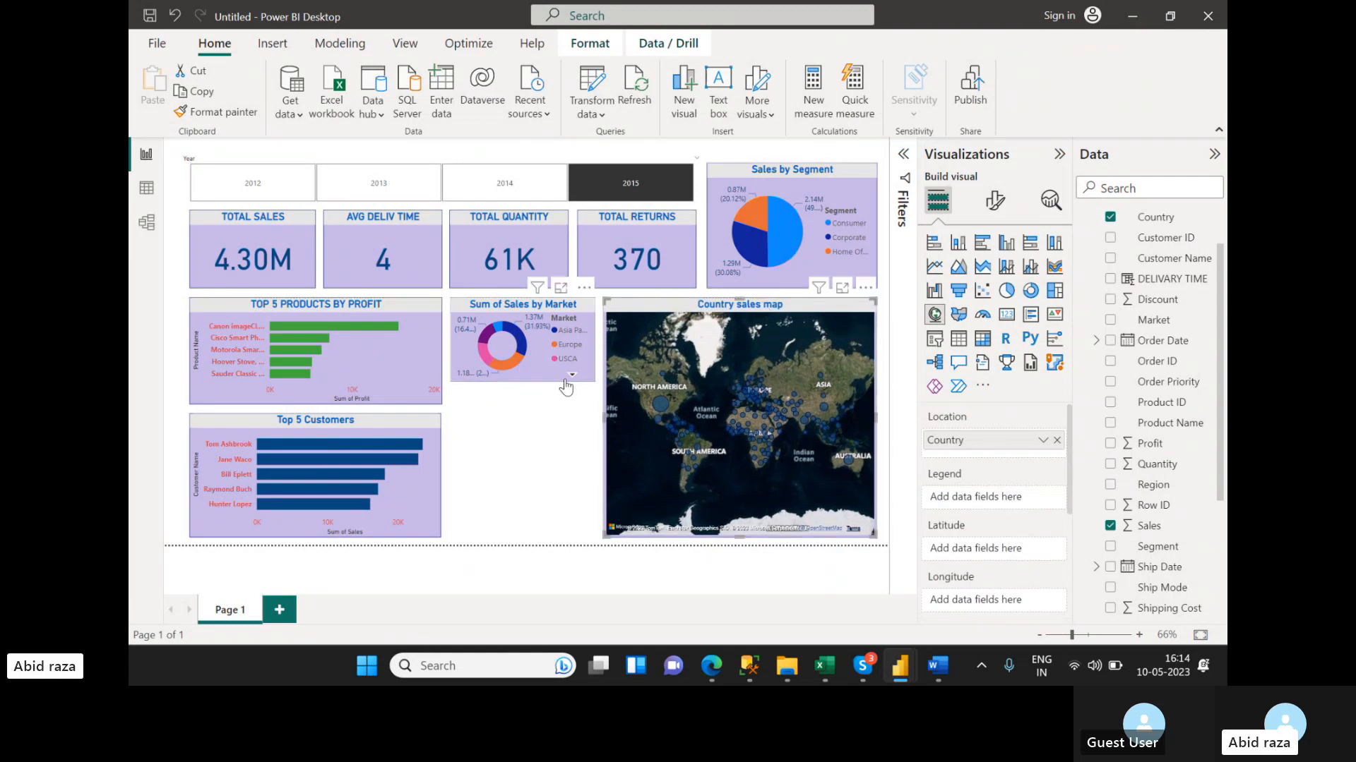
- Move the Sales by Segment pie chart below the Sum of Sales by Market donut and shift and shrink the Country sales map beside it
left_click(810, 191)
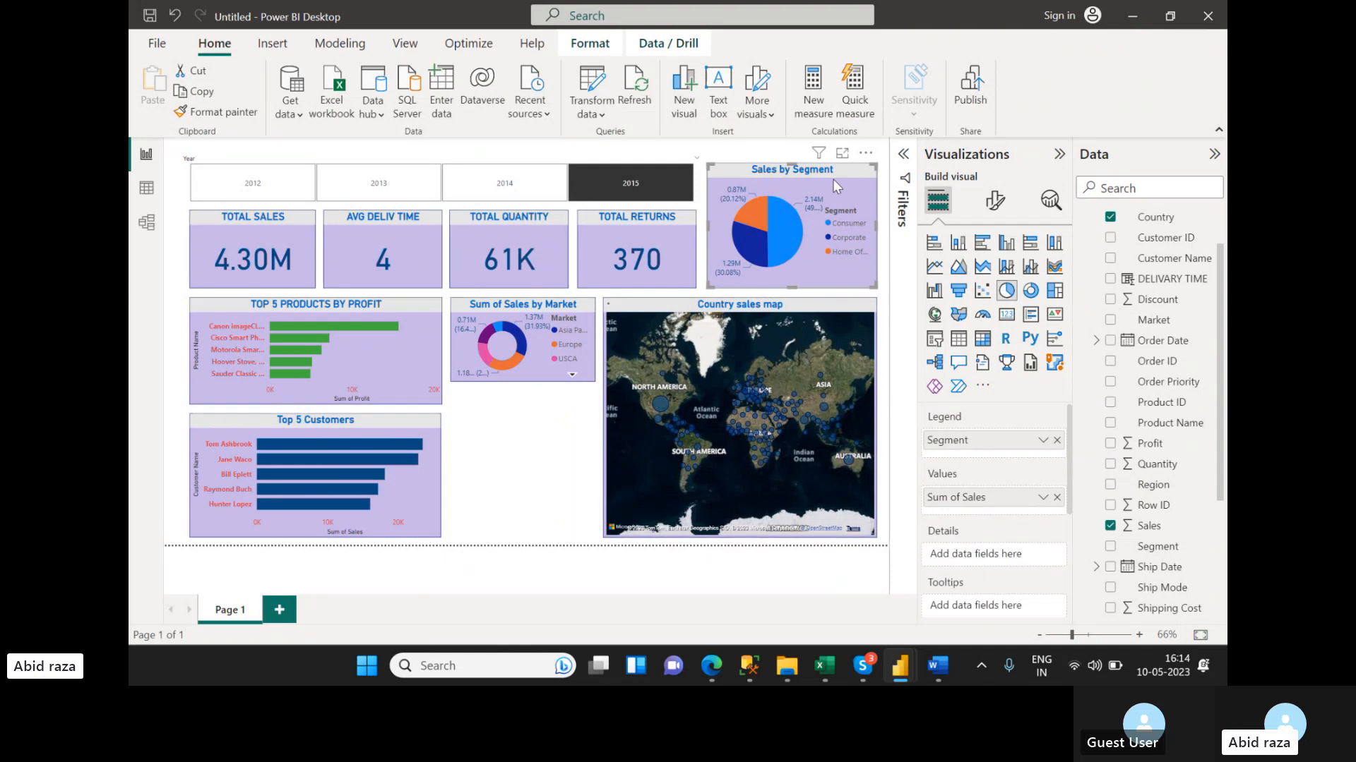
left_click_drag(810, 190, 574, 425)
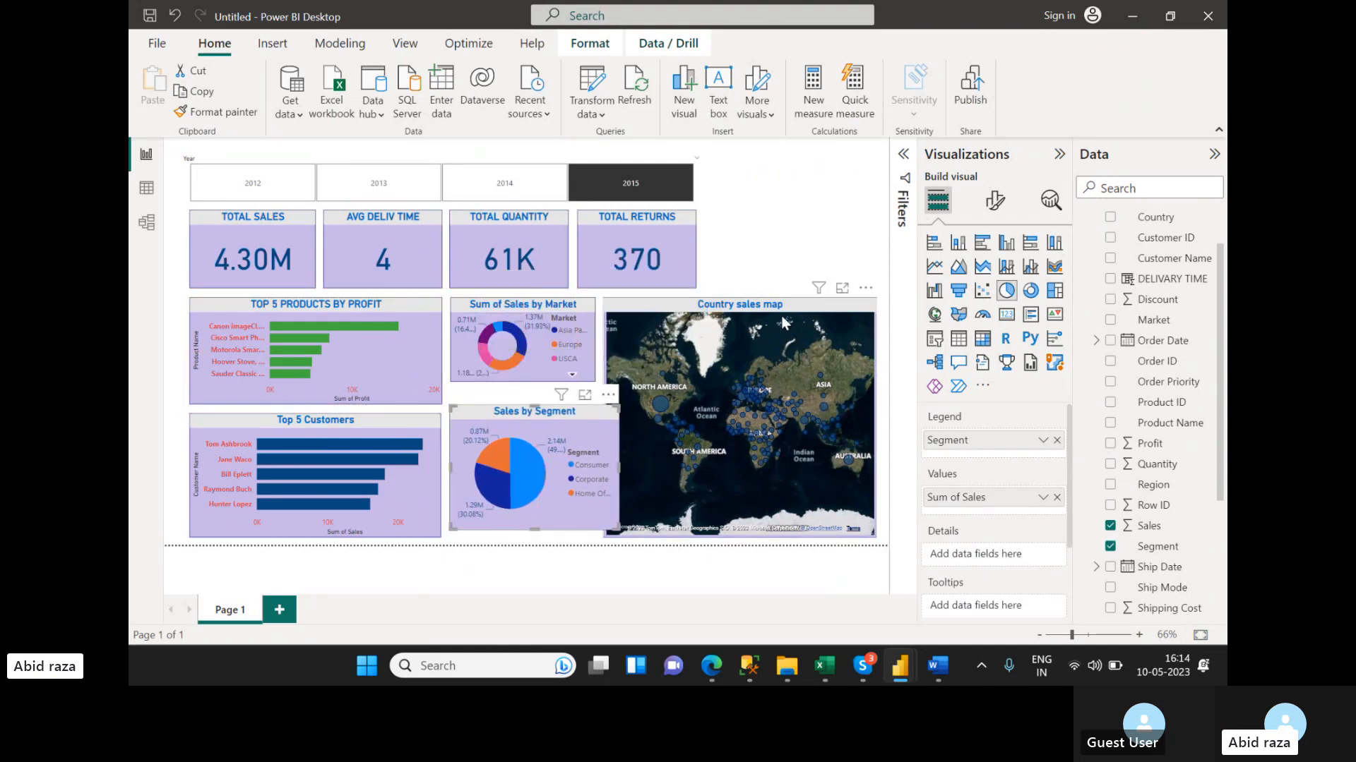
left_click_drag(791, 308, 802, 316)
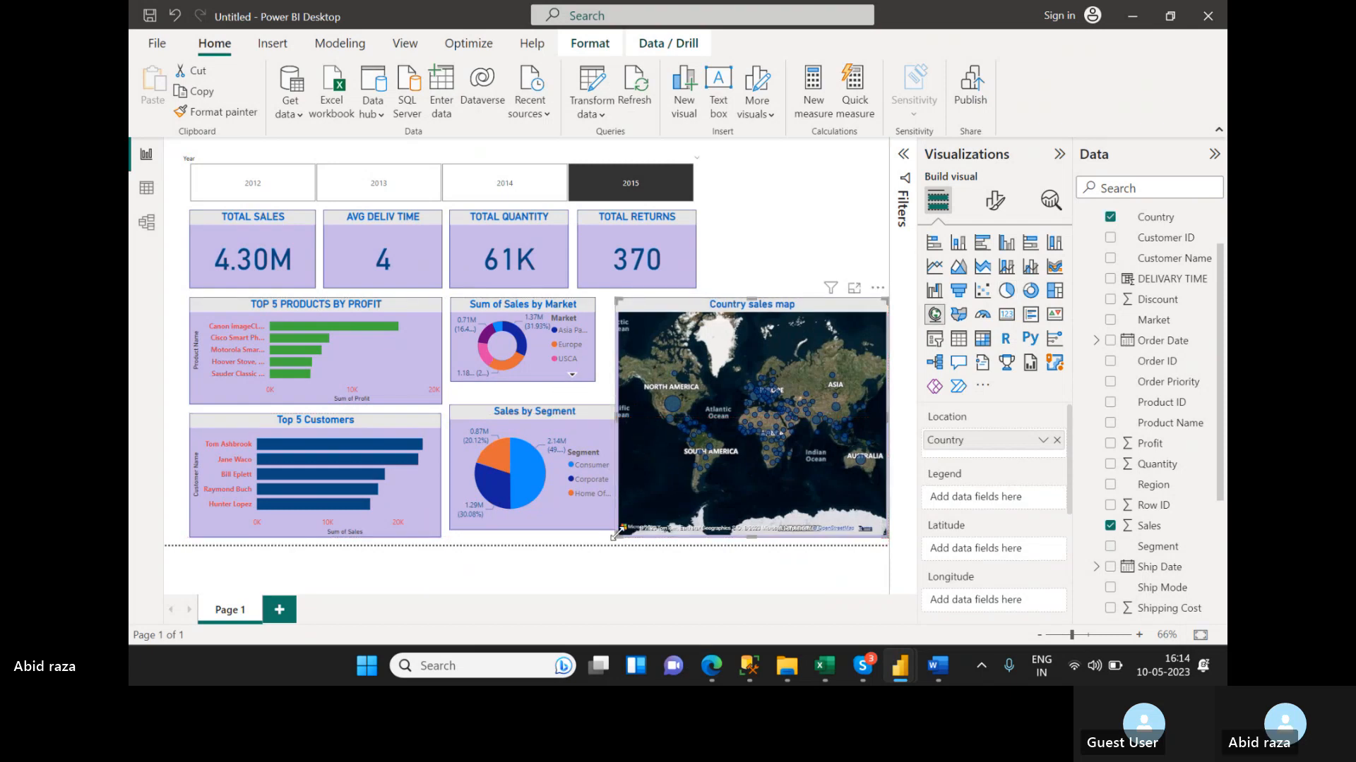
left_click_drag(616, 537, 630, 535)
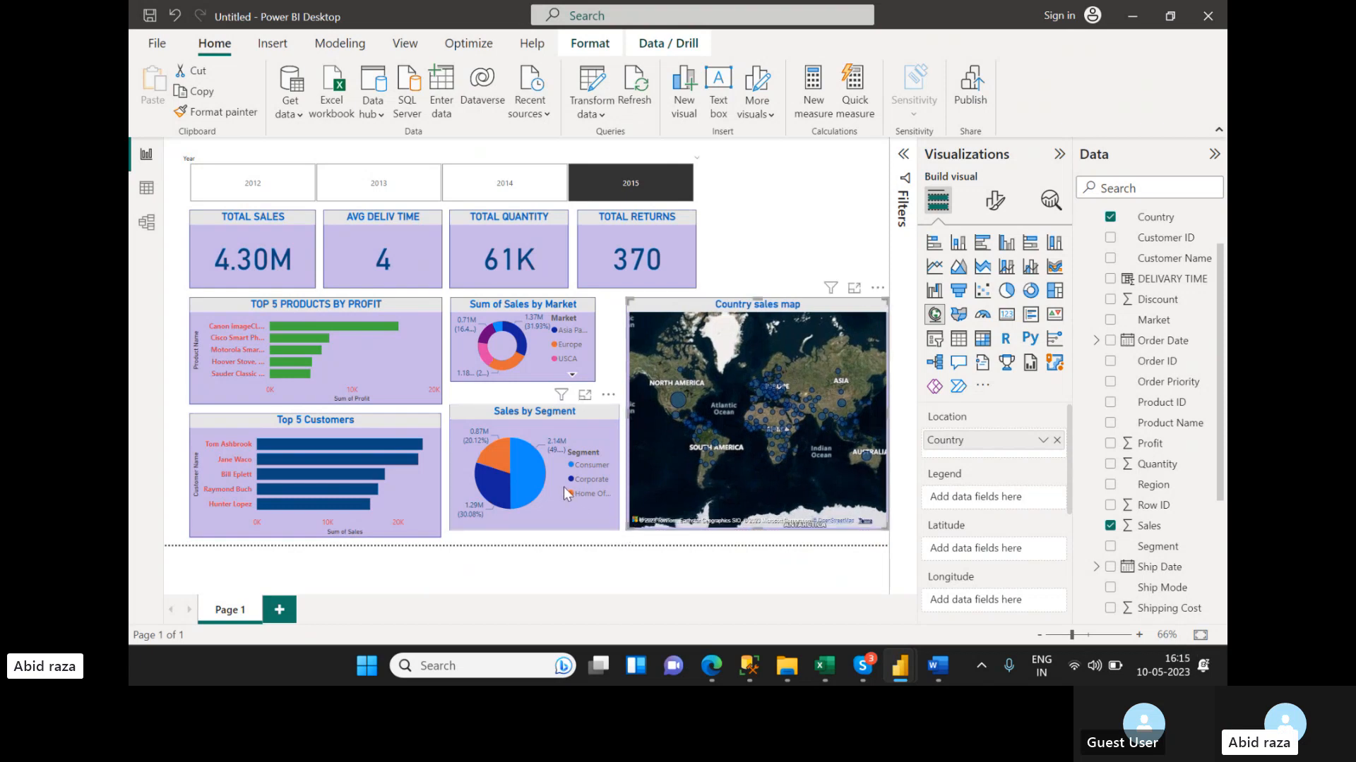
- Filter the report to 2012 and narrow the Year slicer to free space beside it
left_click(288, 187)
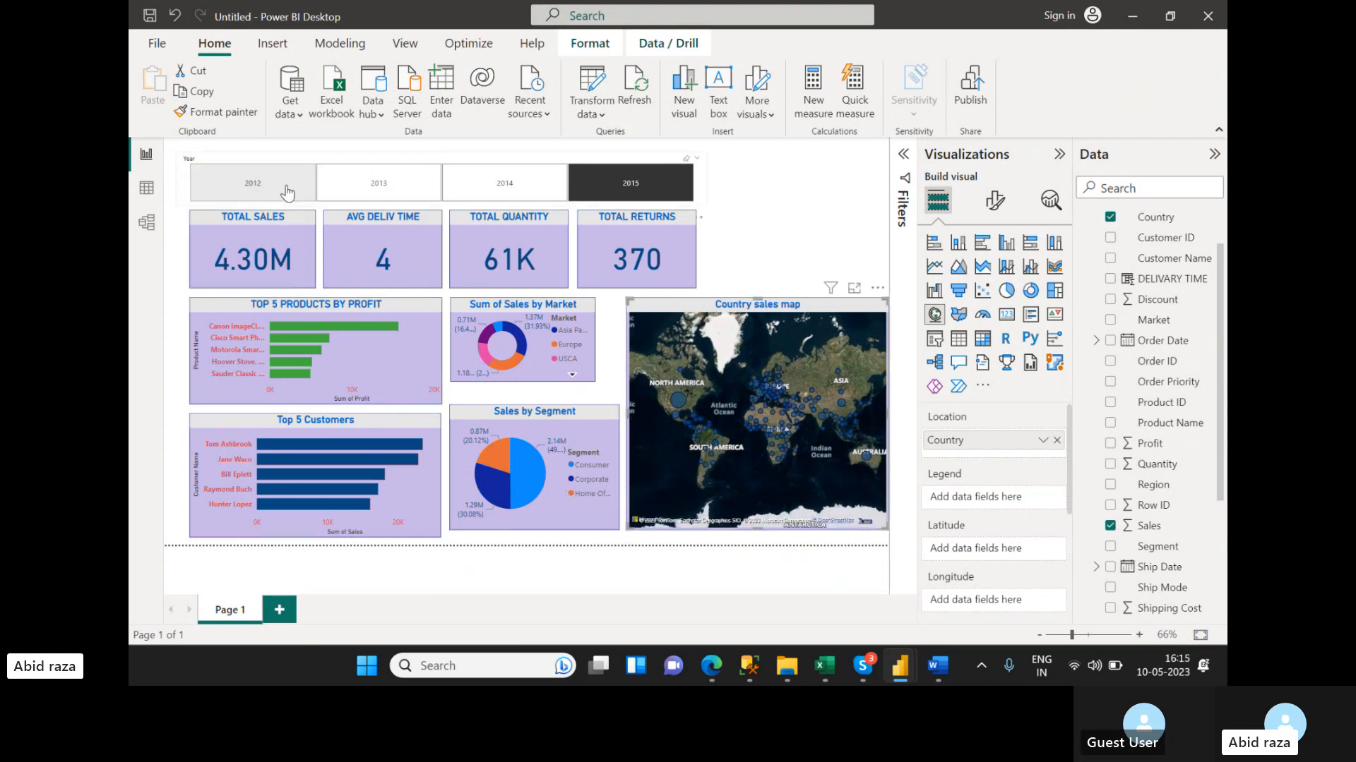
left_click_drag(702, 207, 631, 202)
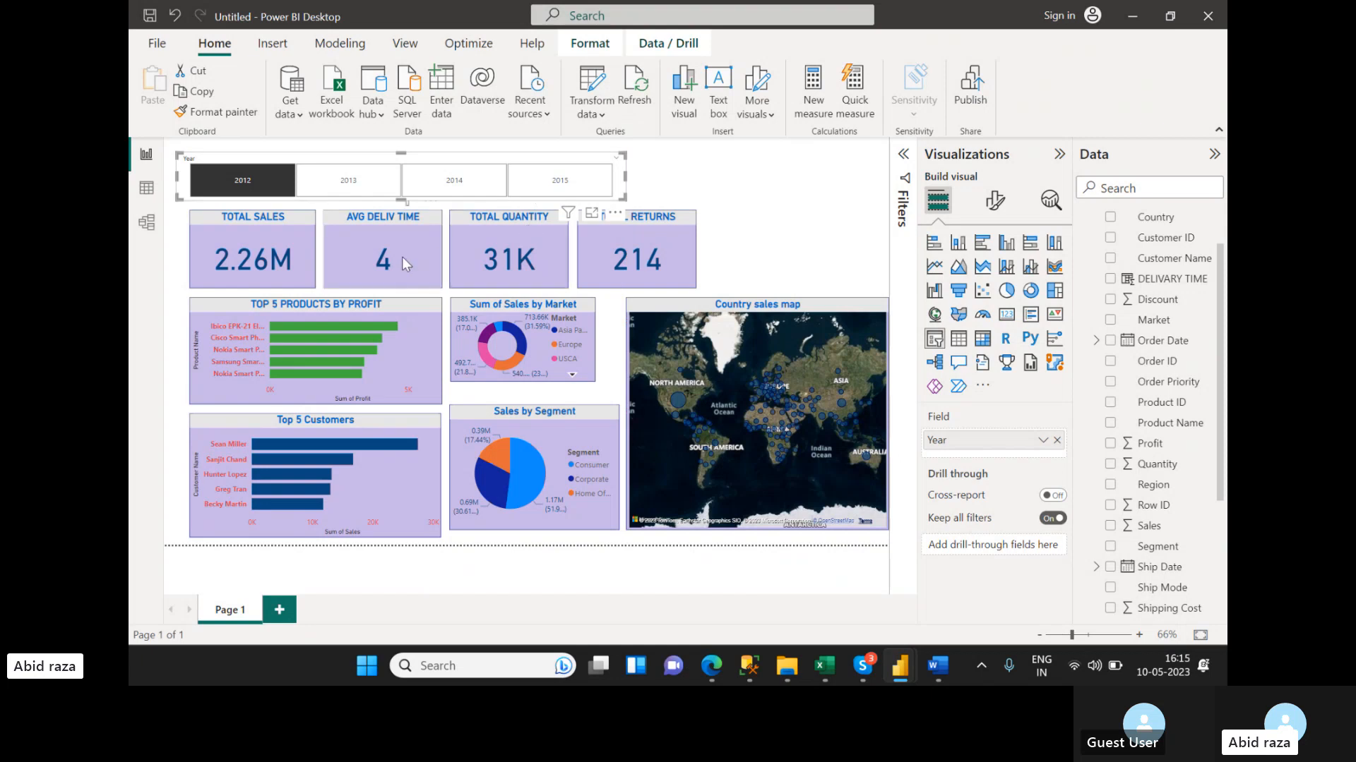
- Shrink the TOTAL SALES and AVG DELIV TIME cards and place them side by side directly under the narrowed Year slicer
left_click(311, 279)
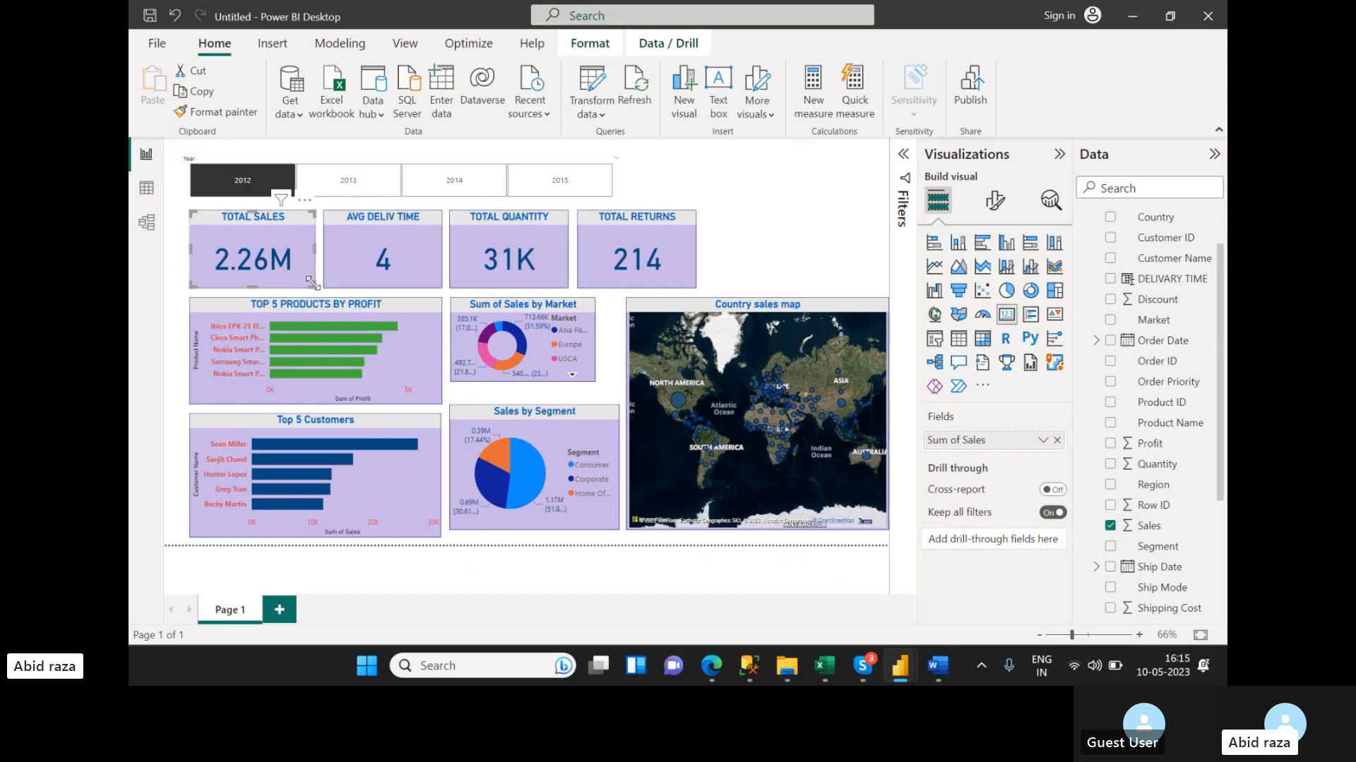
left_click_drag(313, 283, 247, 269)
left_click(377, 269)
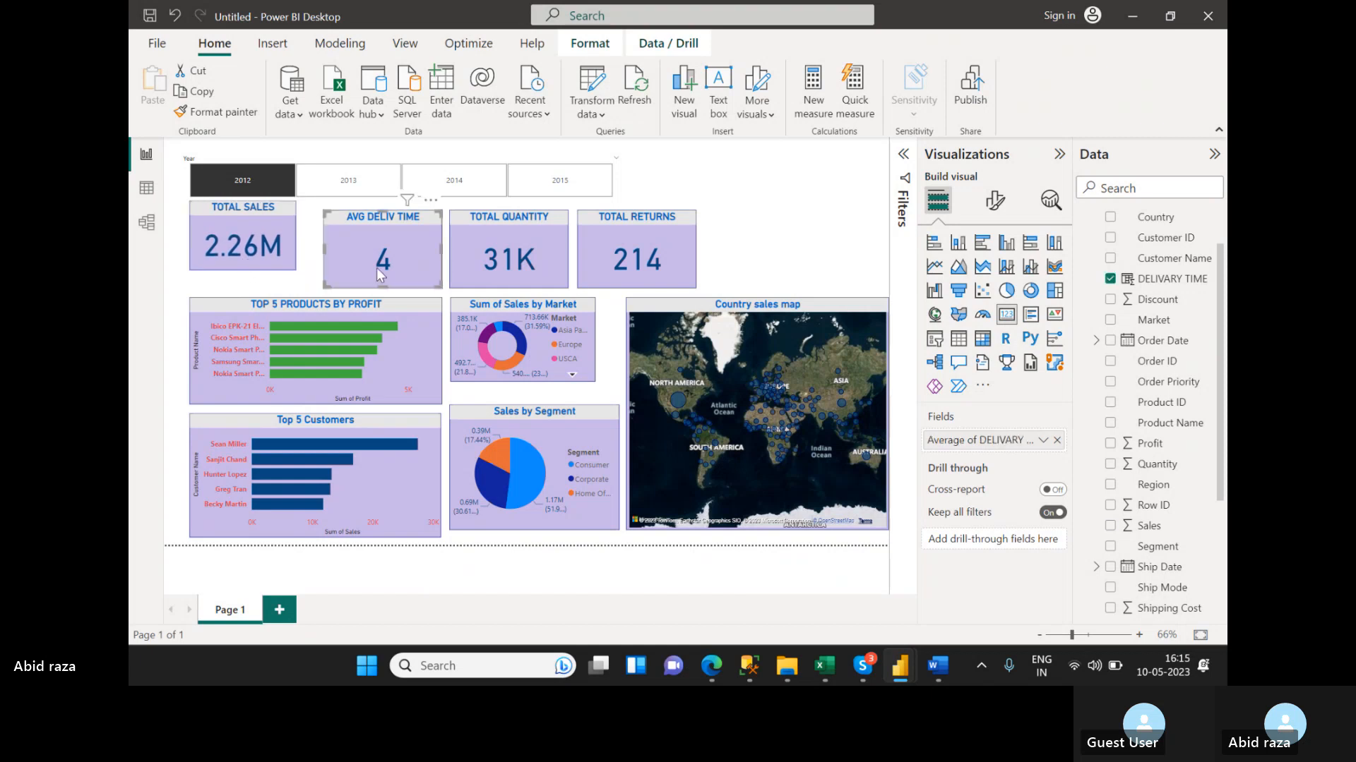
mouse_move(378, 269)
left_mouse_down()
mouse_move(348, 267)
mouse_move(362, 266)
left_mouse_up()
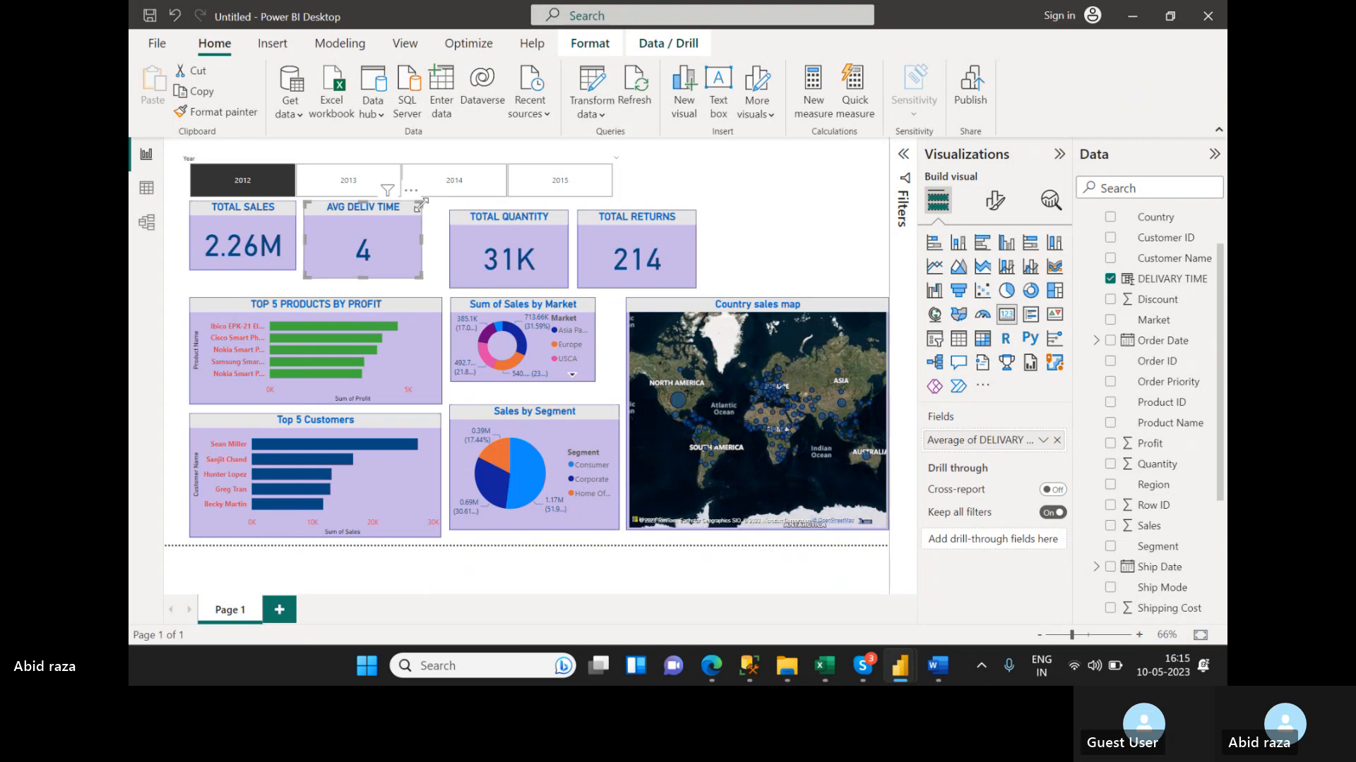
left_click_drag(421, 205, 396, 206)
left_click_drag(353, 278, 303, 239)
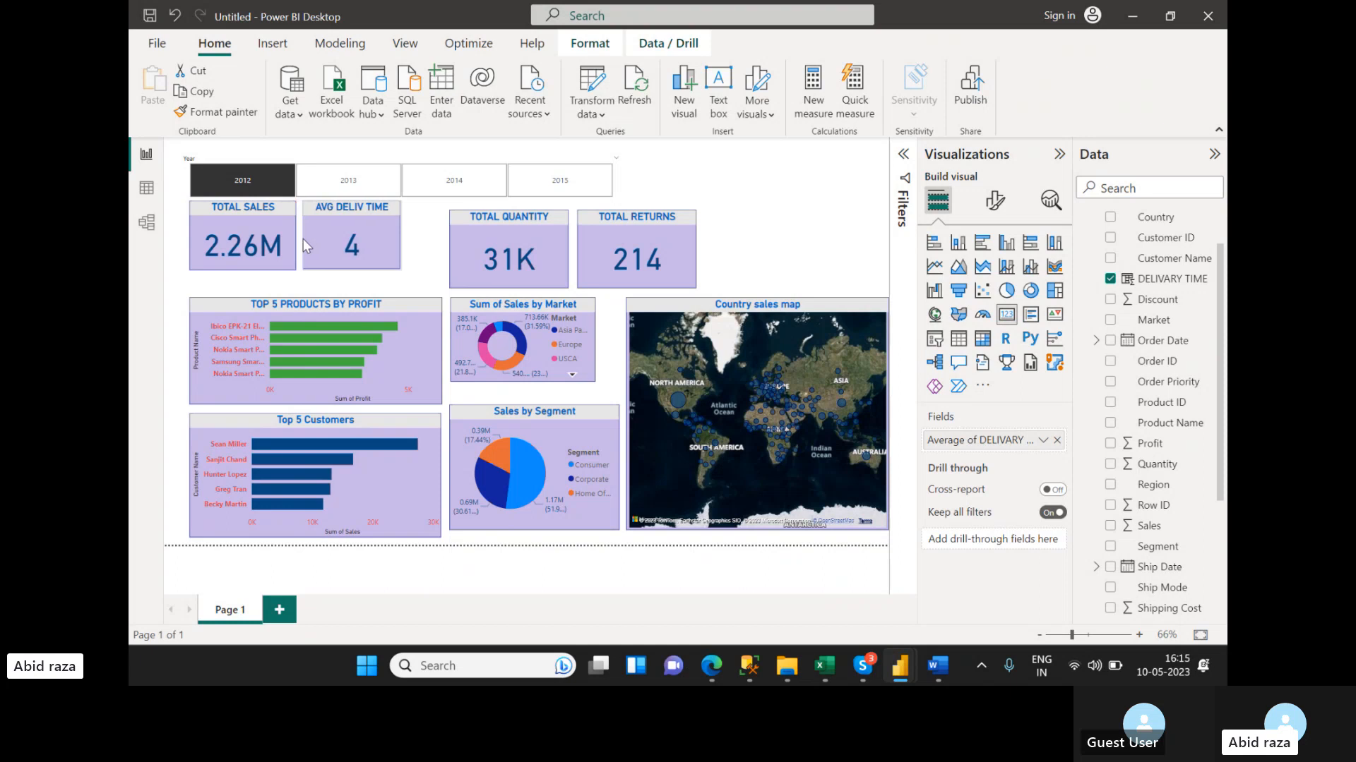
- Move the TOTAL QUANTITY and TOTAL RETURNS cards next to AVG DELIV TIME and shrink them to match, ending at the slicer's edge
left_click(512, 256)
left_click_drag(512, 255, 409, 269)
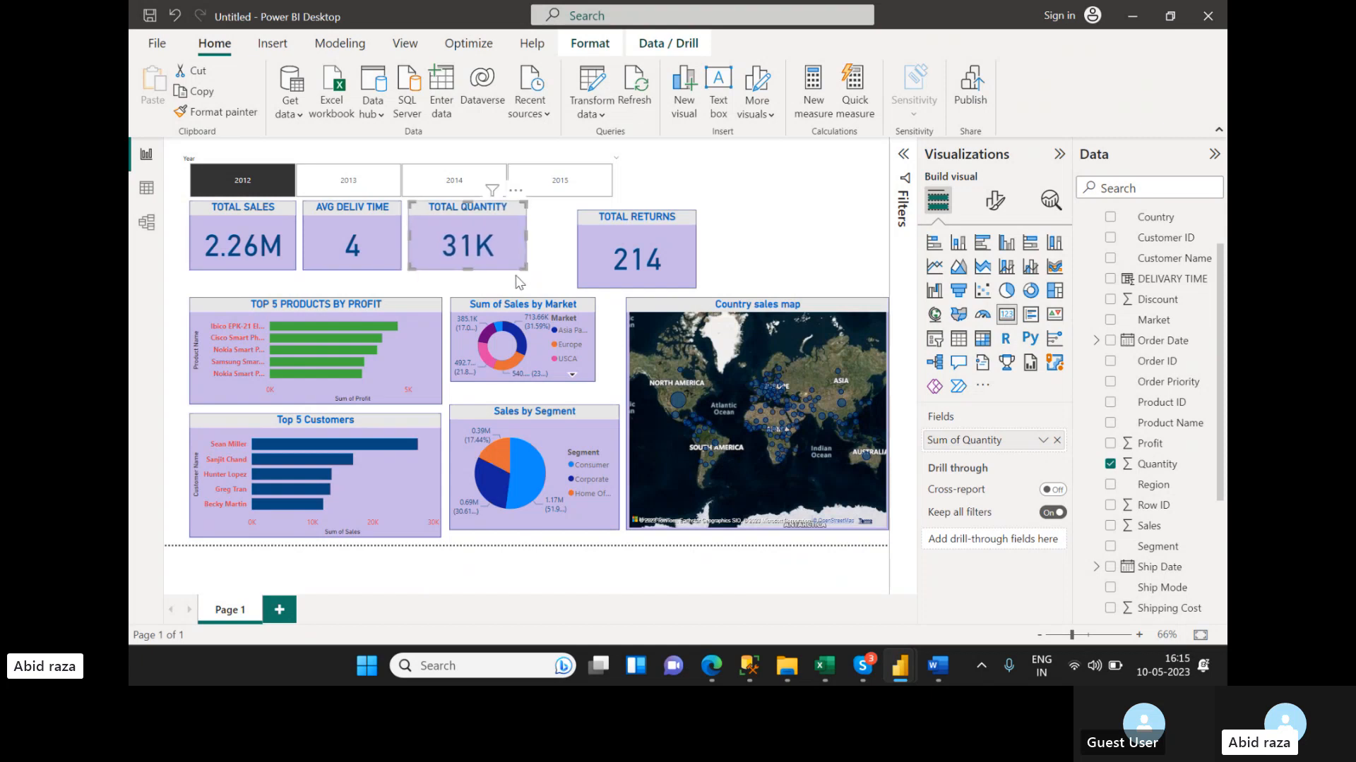
left_click_drag(520, 268, 503, 268)
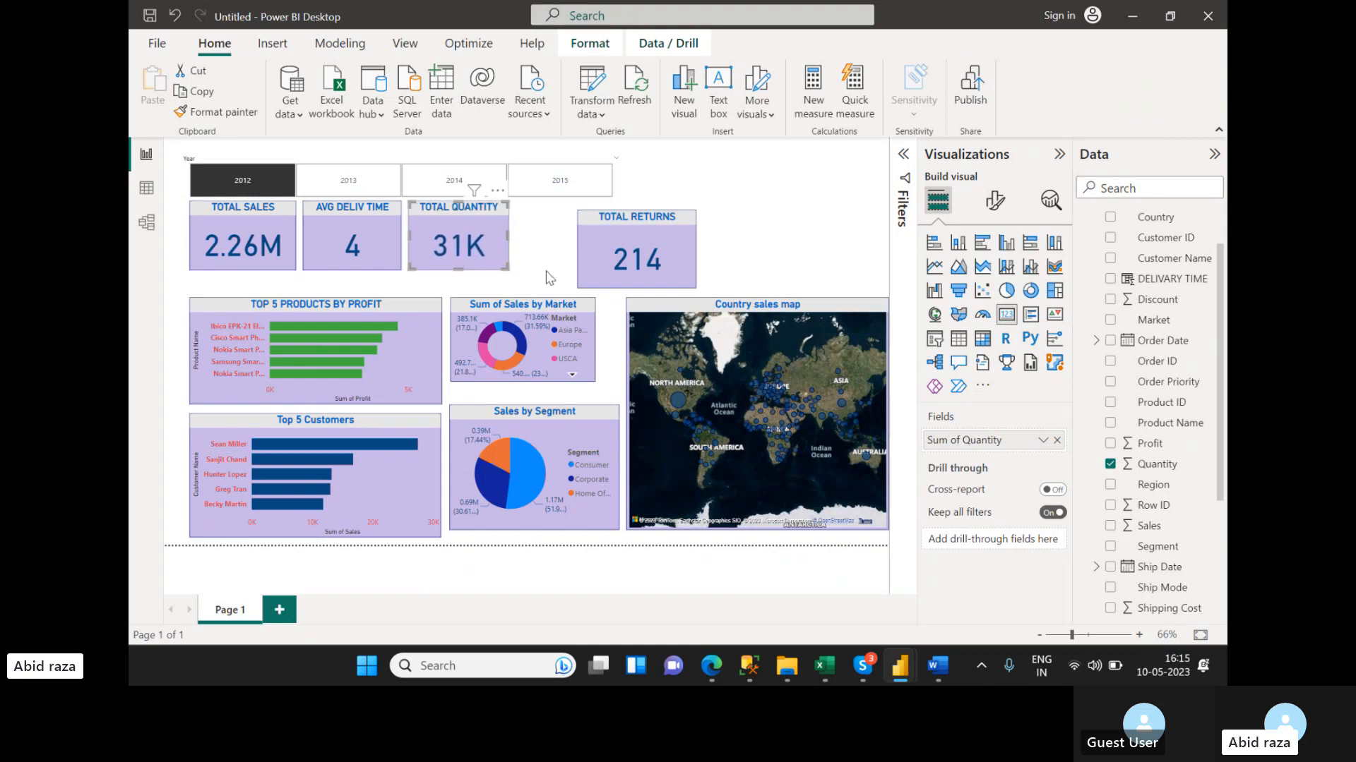
left_click_drag(604, 271, 555, 261)
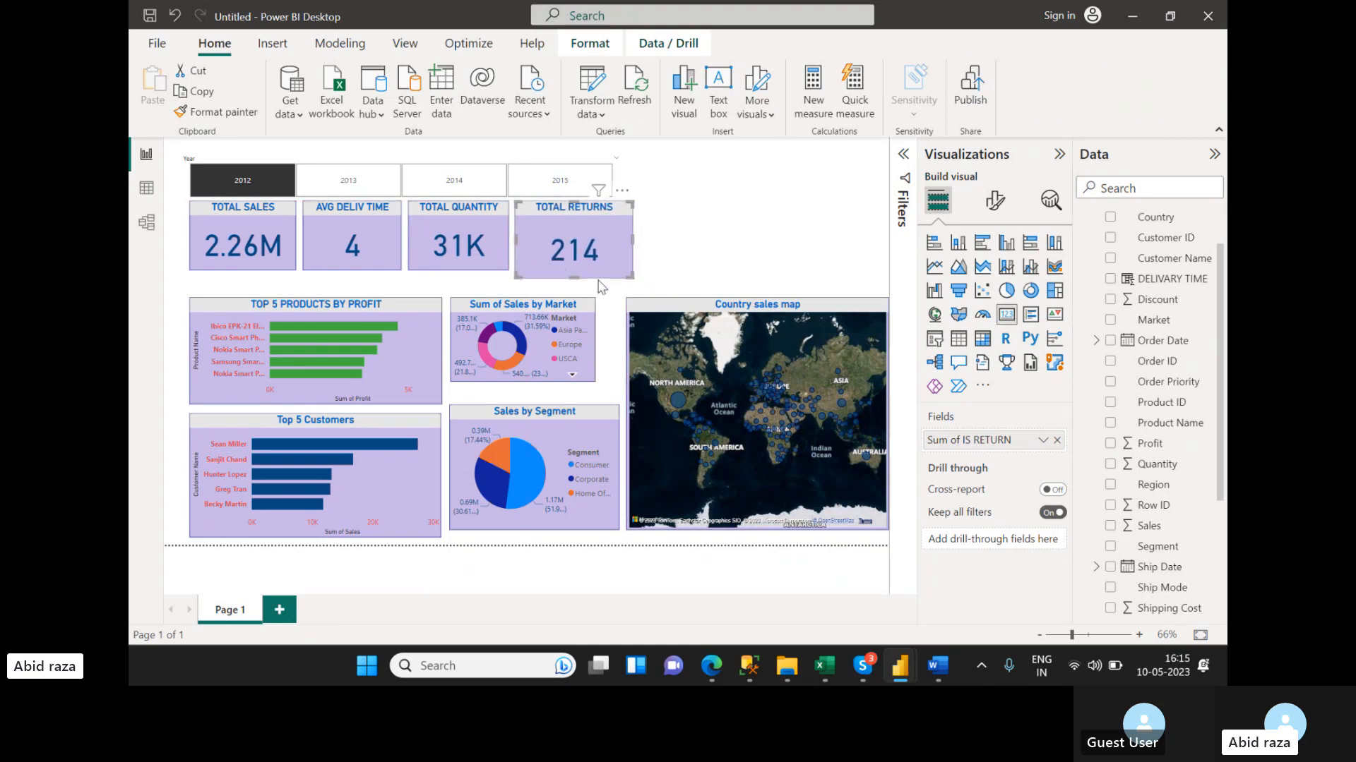
left_click(635, 288)
left_click(631, 251)
left_click_drag(627, 241, 569, 267)
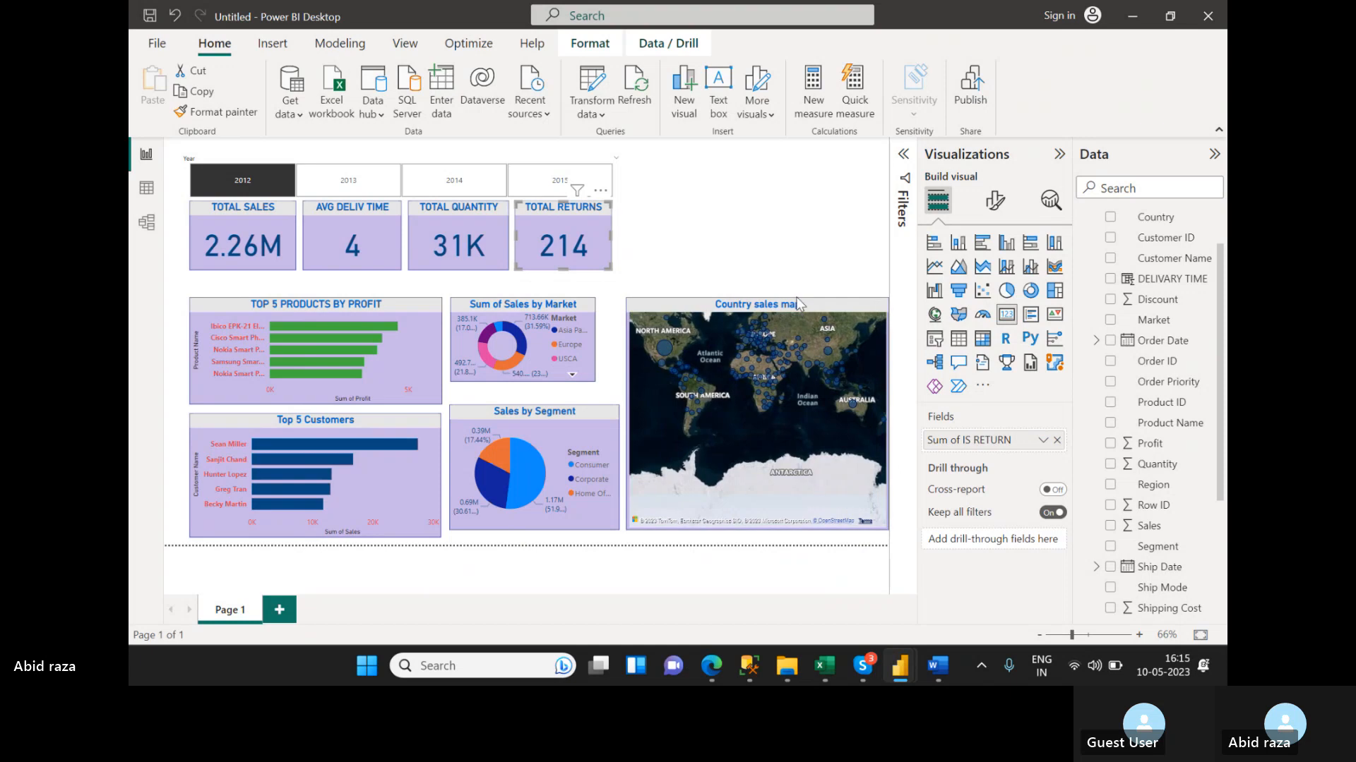
- Move the Country sales map up beside the Year slicer and reduce its width and height
left_click_drag(820, 308, 807, 179)
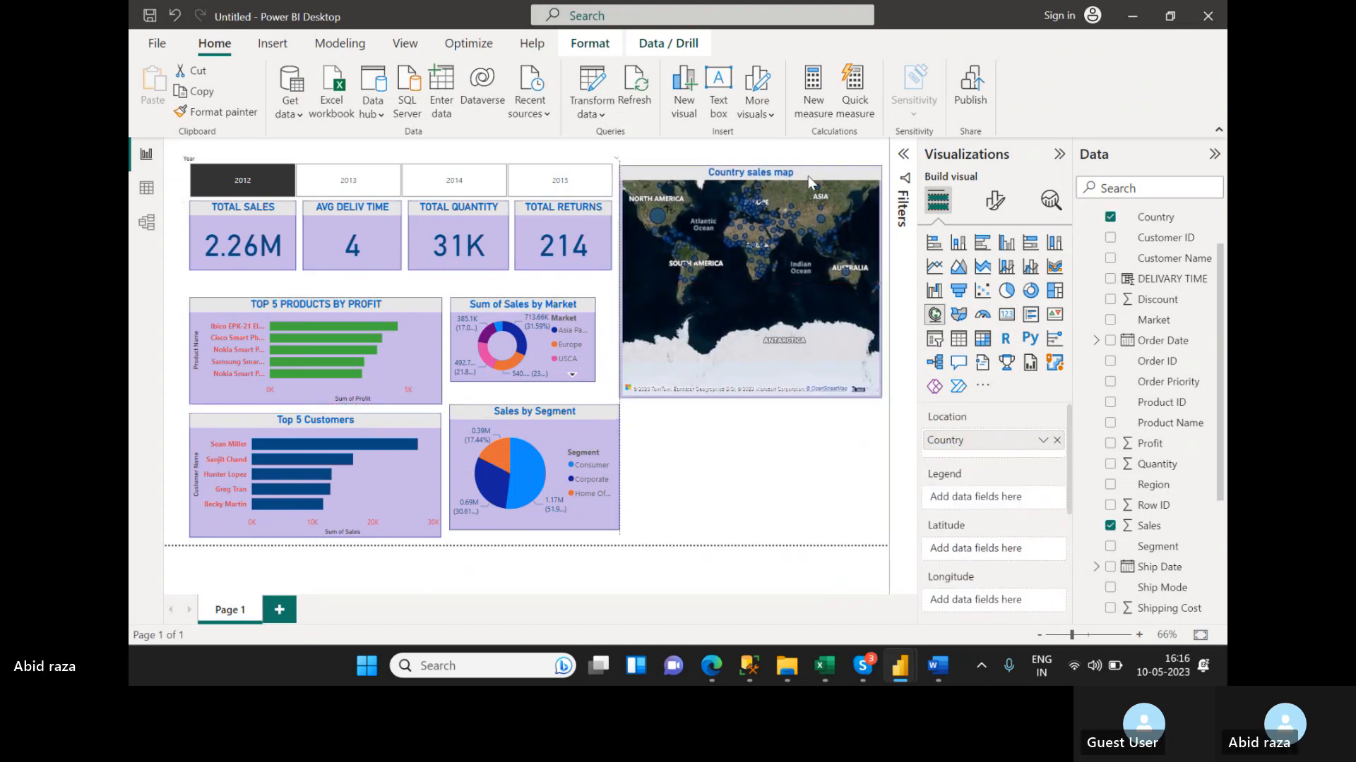
scroll(738, 312, "up", 3)
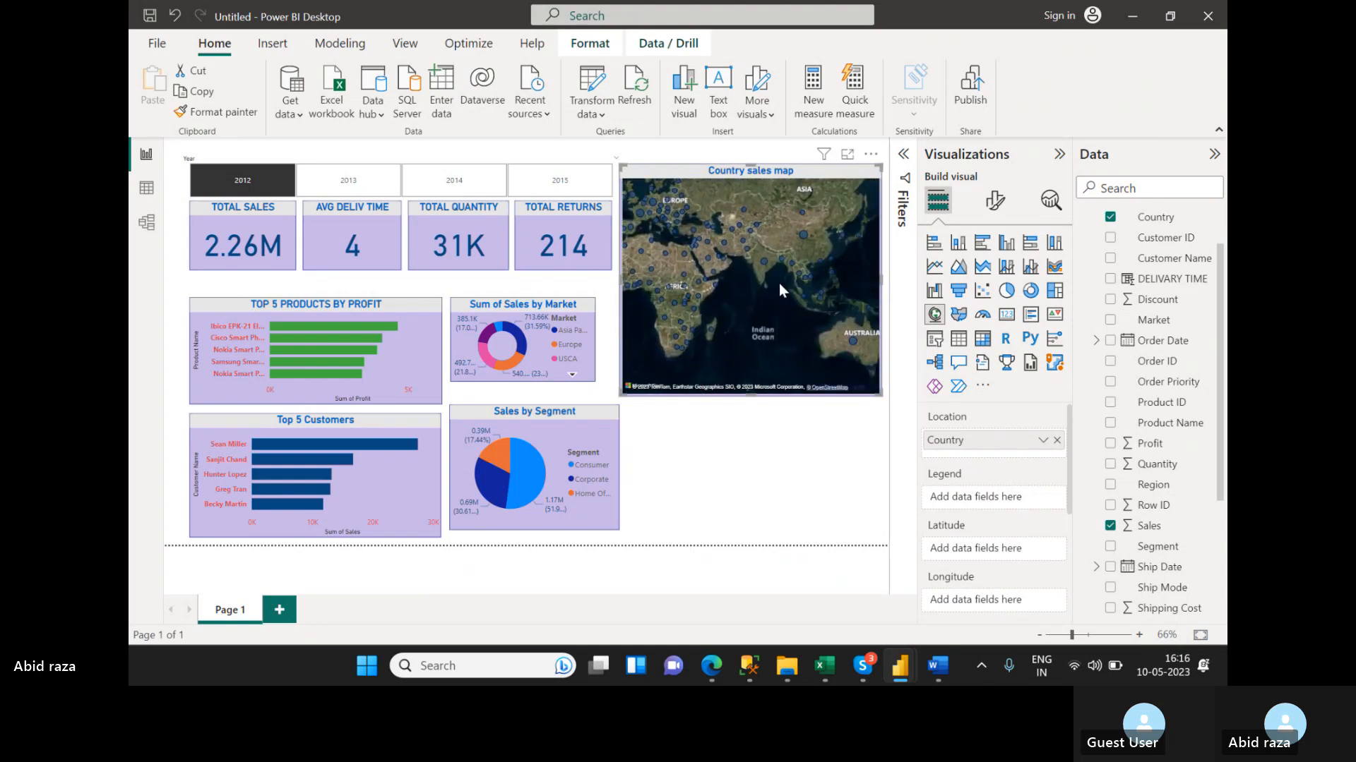
scroll(778, 283, "up", 3)
scroll(765, 315, "down", 3)
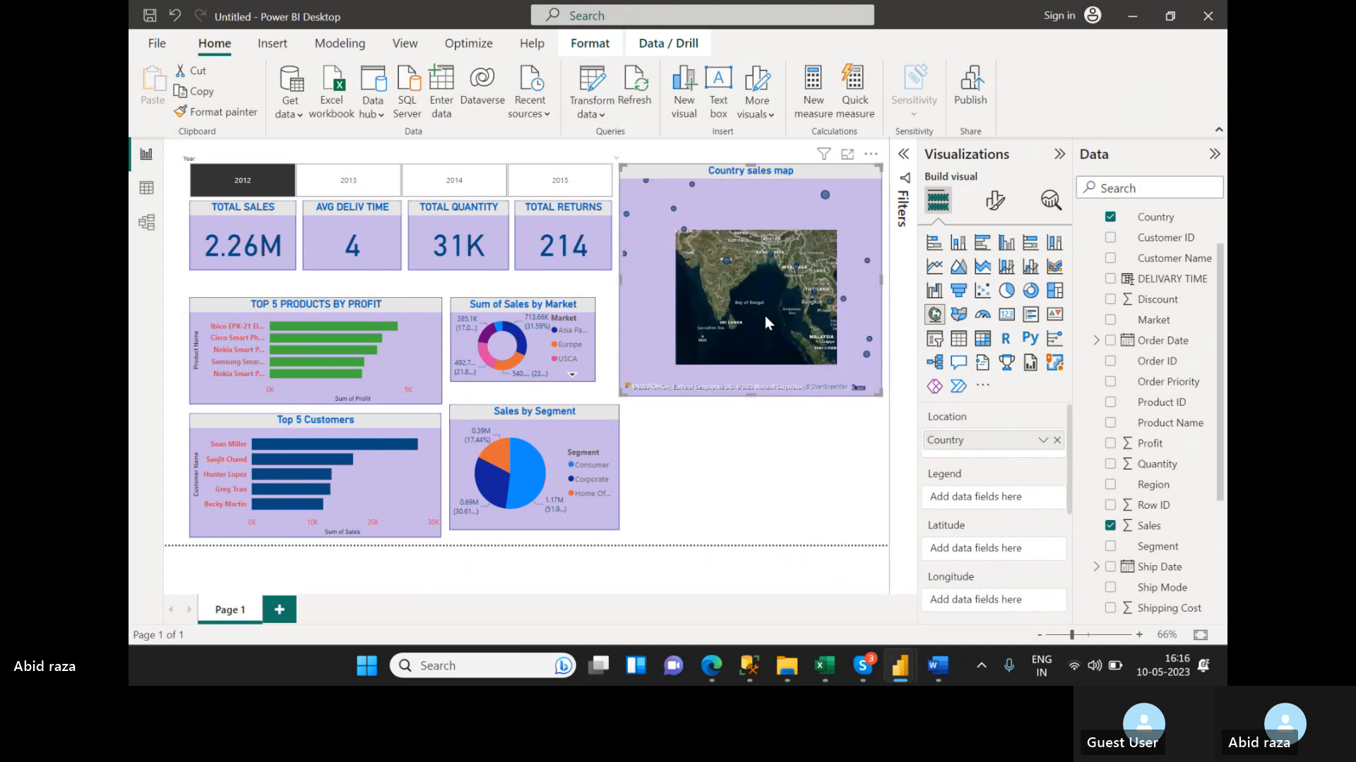
left_click(722, 434)
left_click(694, 356)
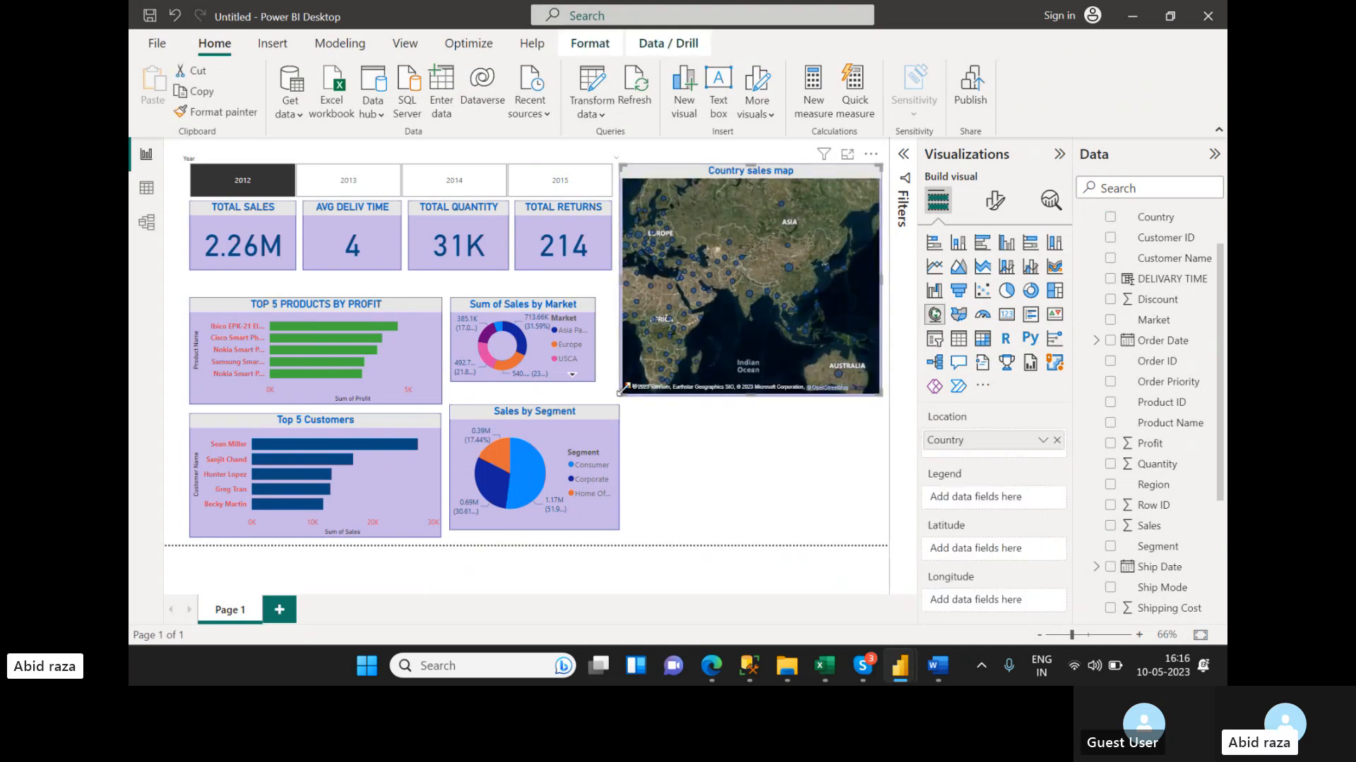
mouse_move(622, 394)
left_mouse_down()
mouse_move(653, 368)
mouse_move(635, 404)
left_mouse_up()
- Enlarge the Sum of Sales by Market donut and the Sales by Segment pie, and nudge the donut up closer to the cards
left_click(580, 364)
left_click(610, 499)
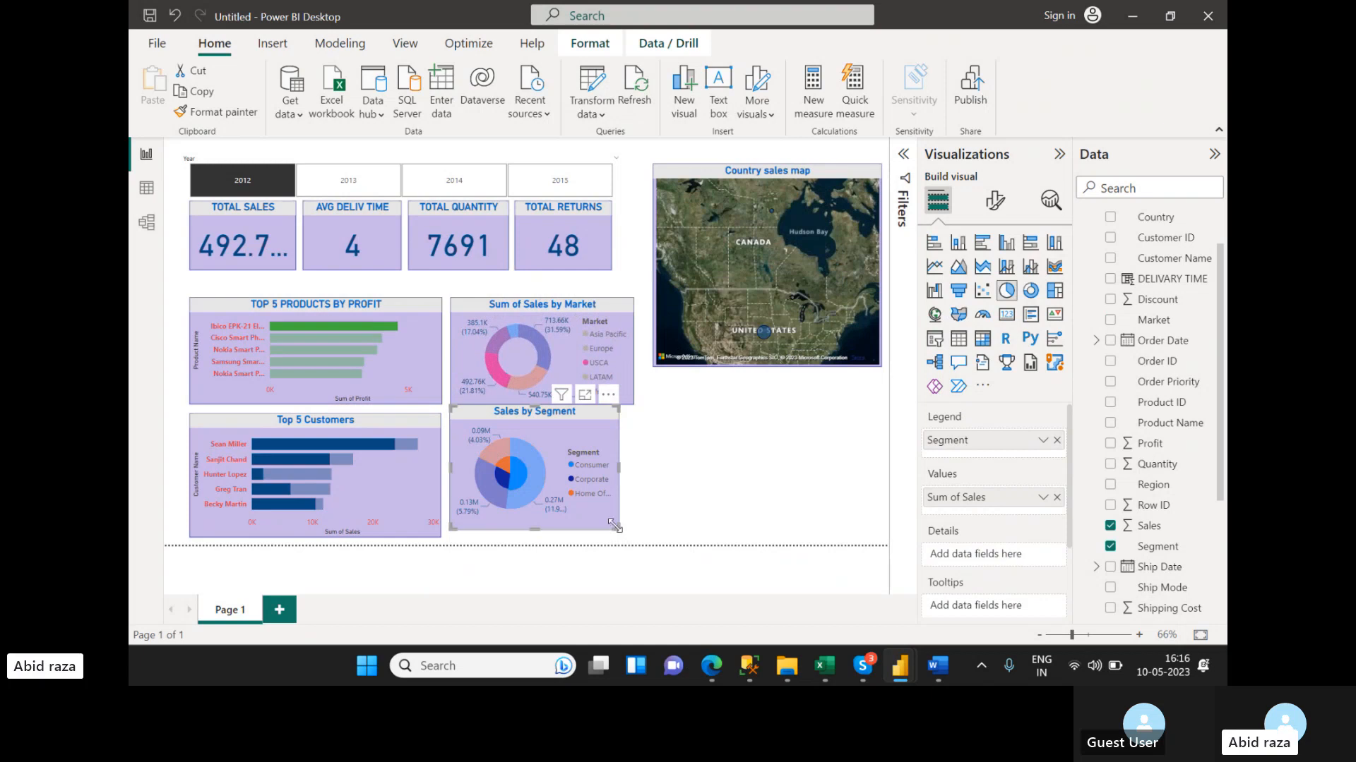
left_click_drag(618, 538, 625, 548)
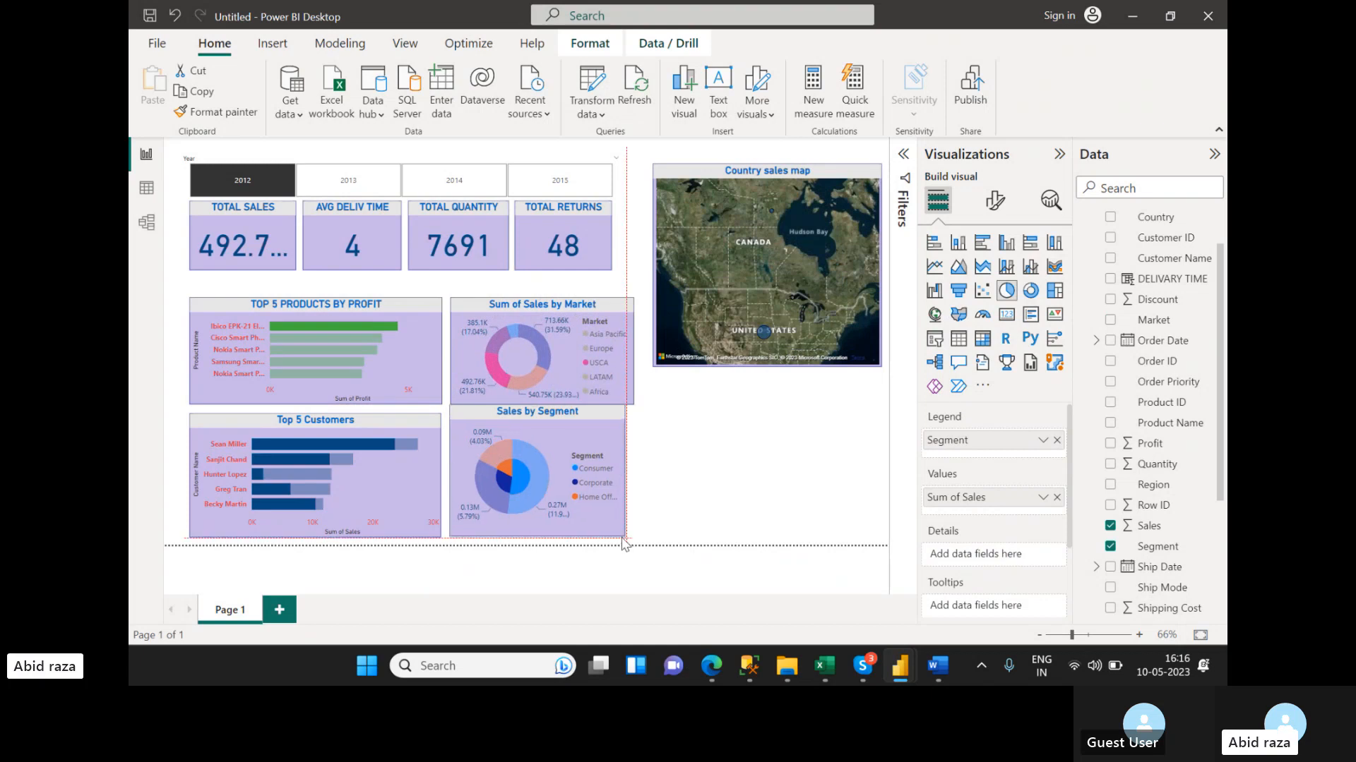
left_click(574, 319)
left_click_drag(569, 305, 578, 295)
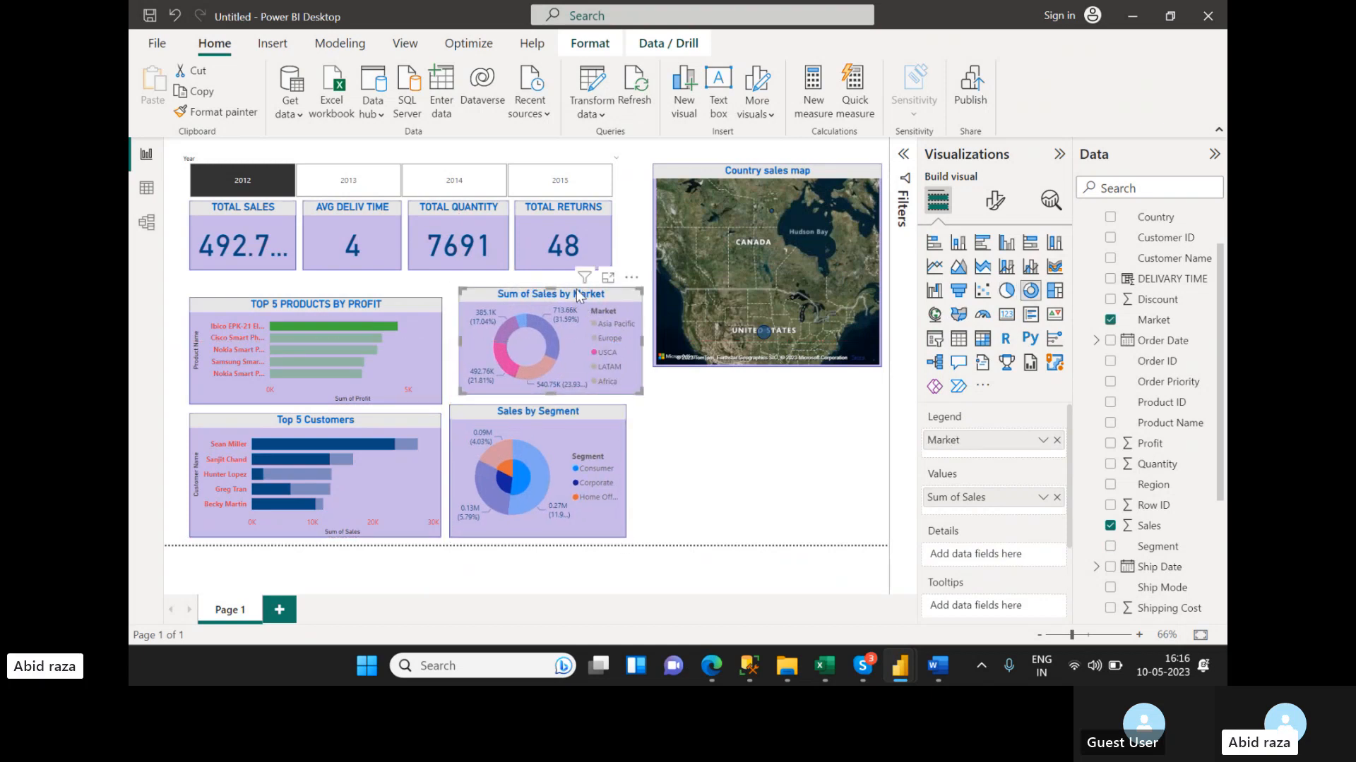
- Clear the market cross-highlighting and widen the Sales by Segment pie chart to line up with the right edge of the donut above
left_click(739, 439)
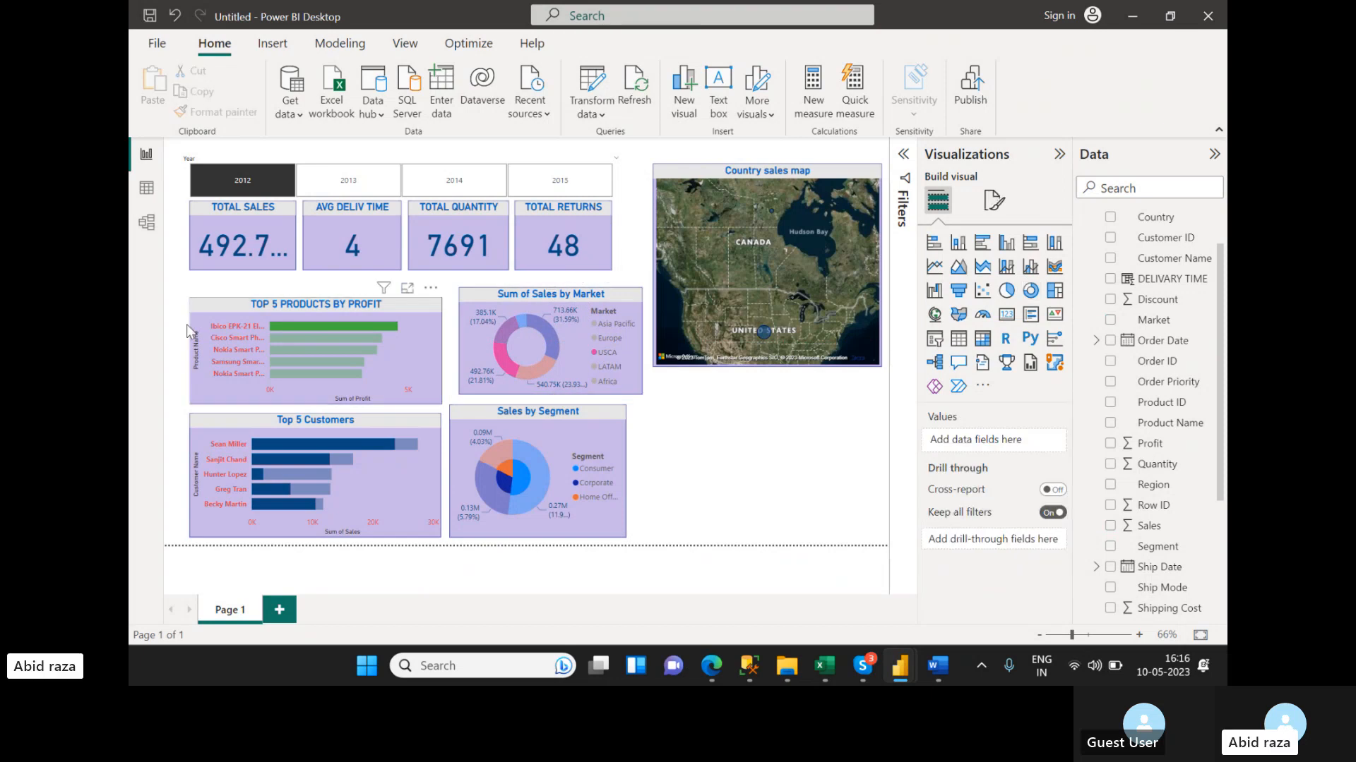
left_click(503, 490)
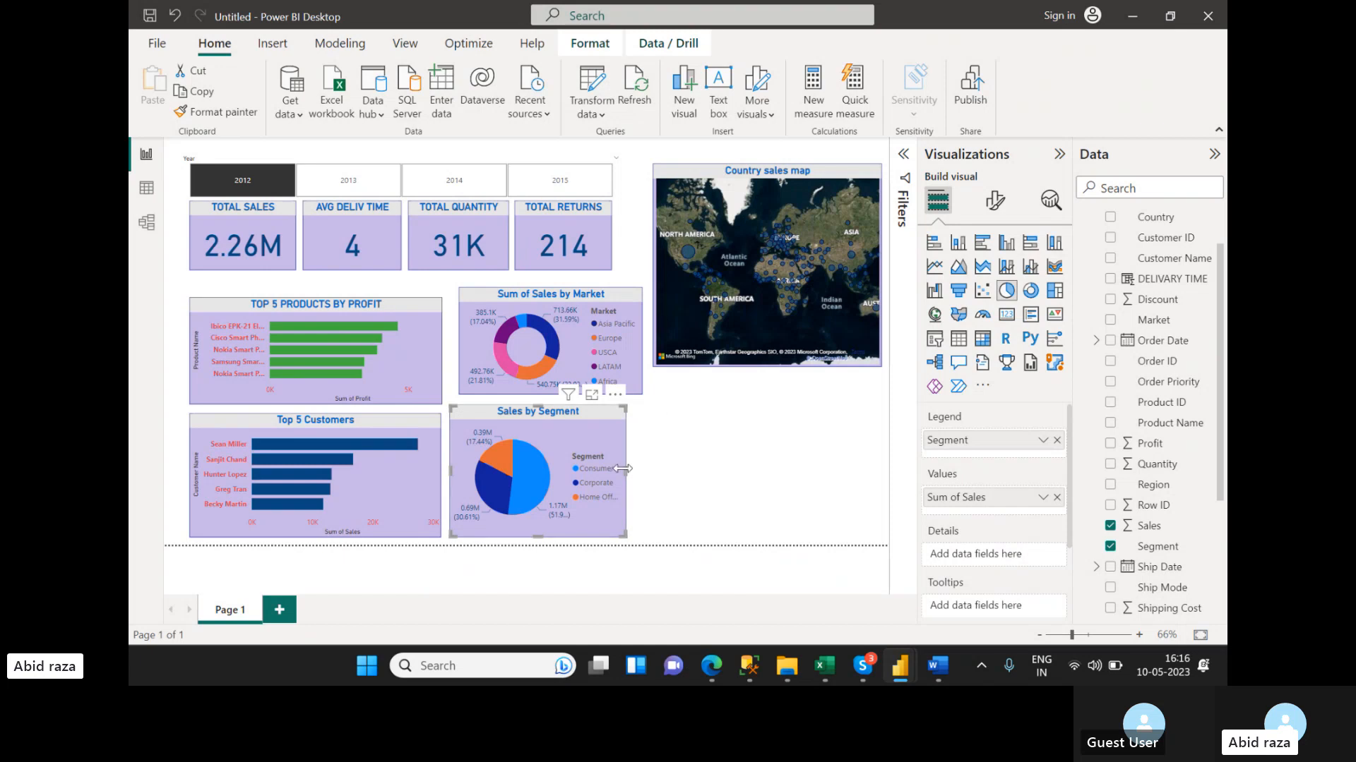
left_click_drag(622, 468, 642, 472)
left_click(690, 463)
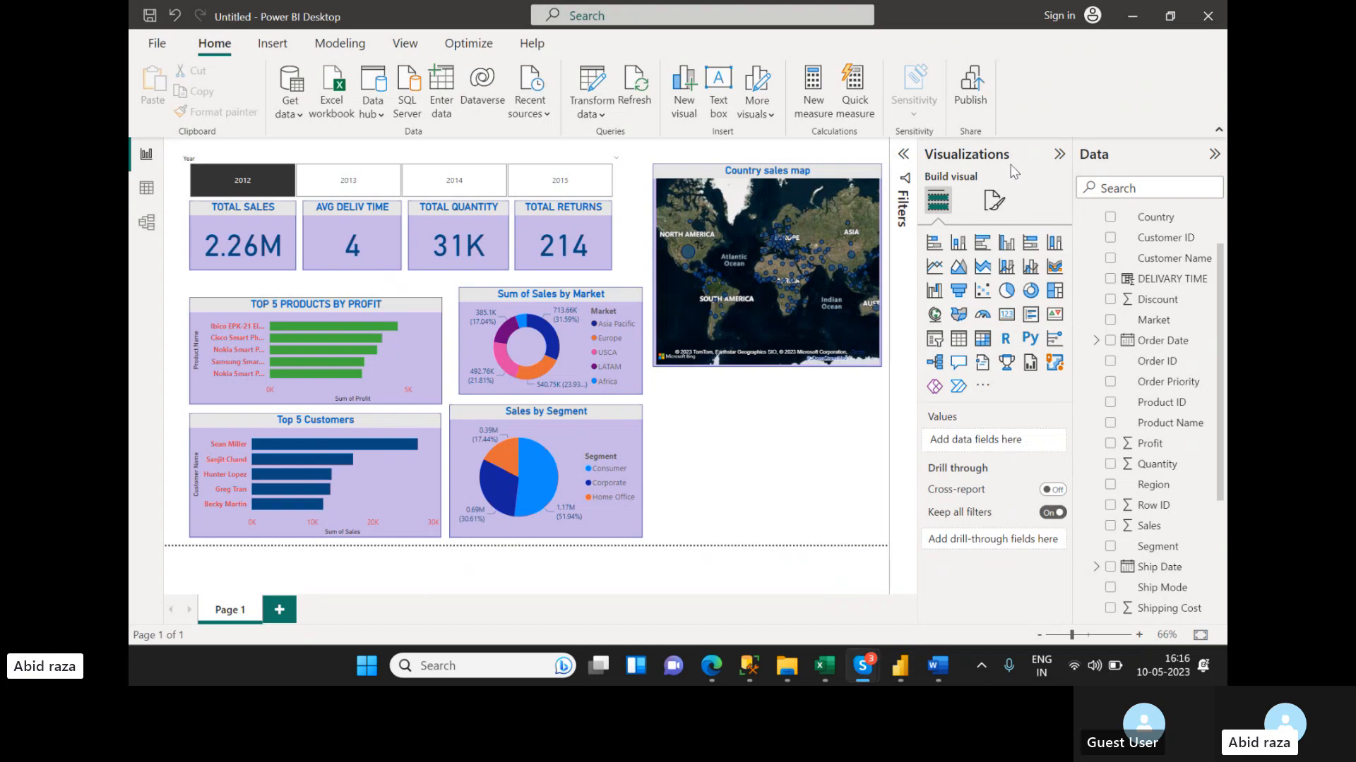
- Examine the Profit column's filter values in the Orders table for negative amounts, and return to the report page
left_click(147, 196)
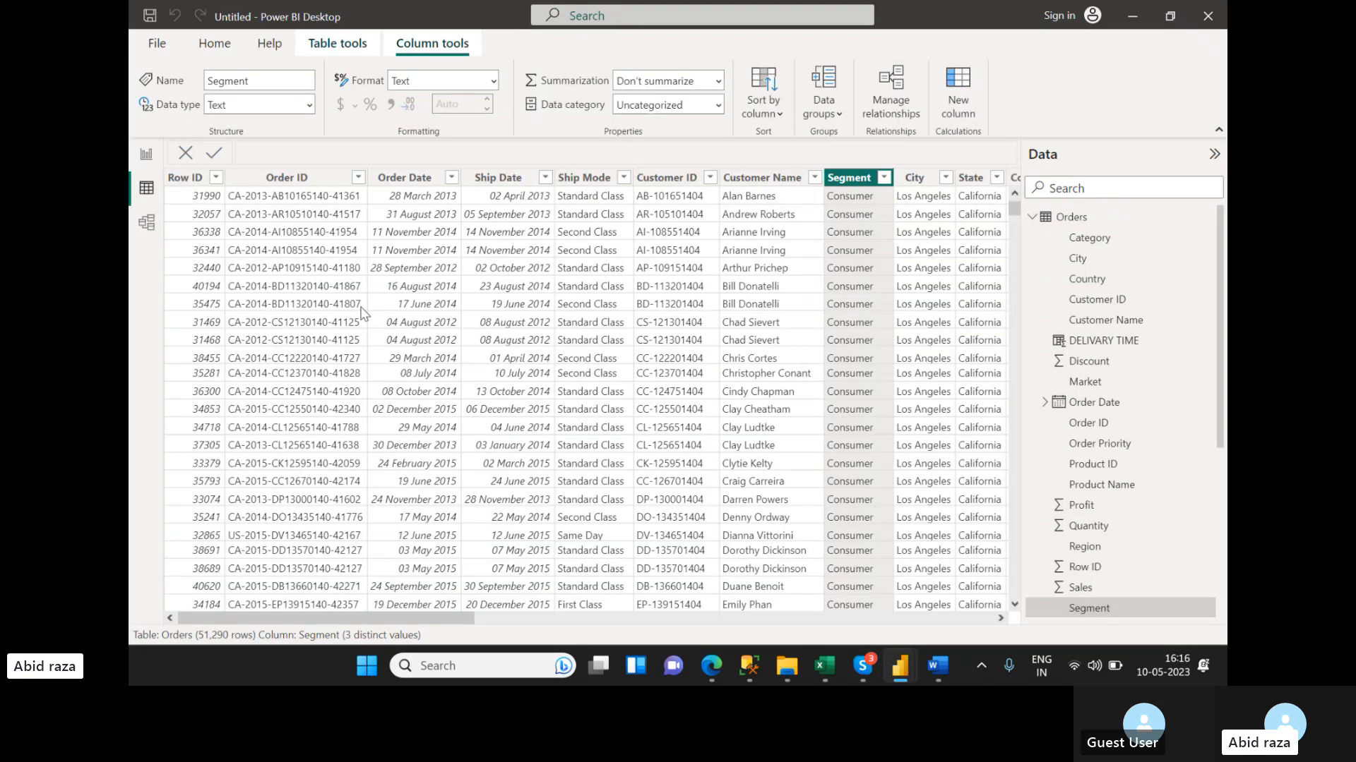
scroll(362, 621, "right", 3)
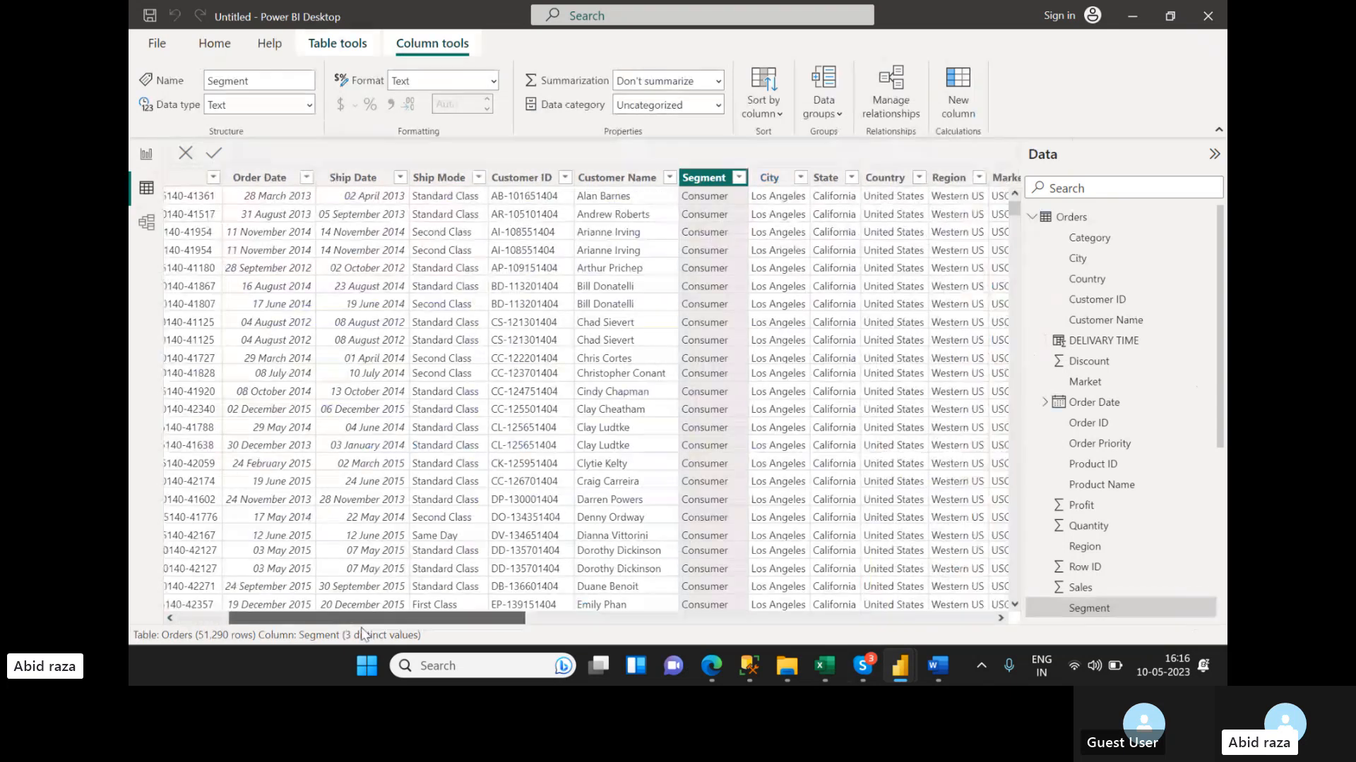
left_click_drag(362, 633, 691, 664)
left_click_drag(788, 666, 856, 666)
left_click(664, 177)
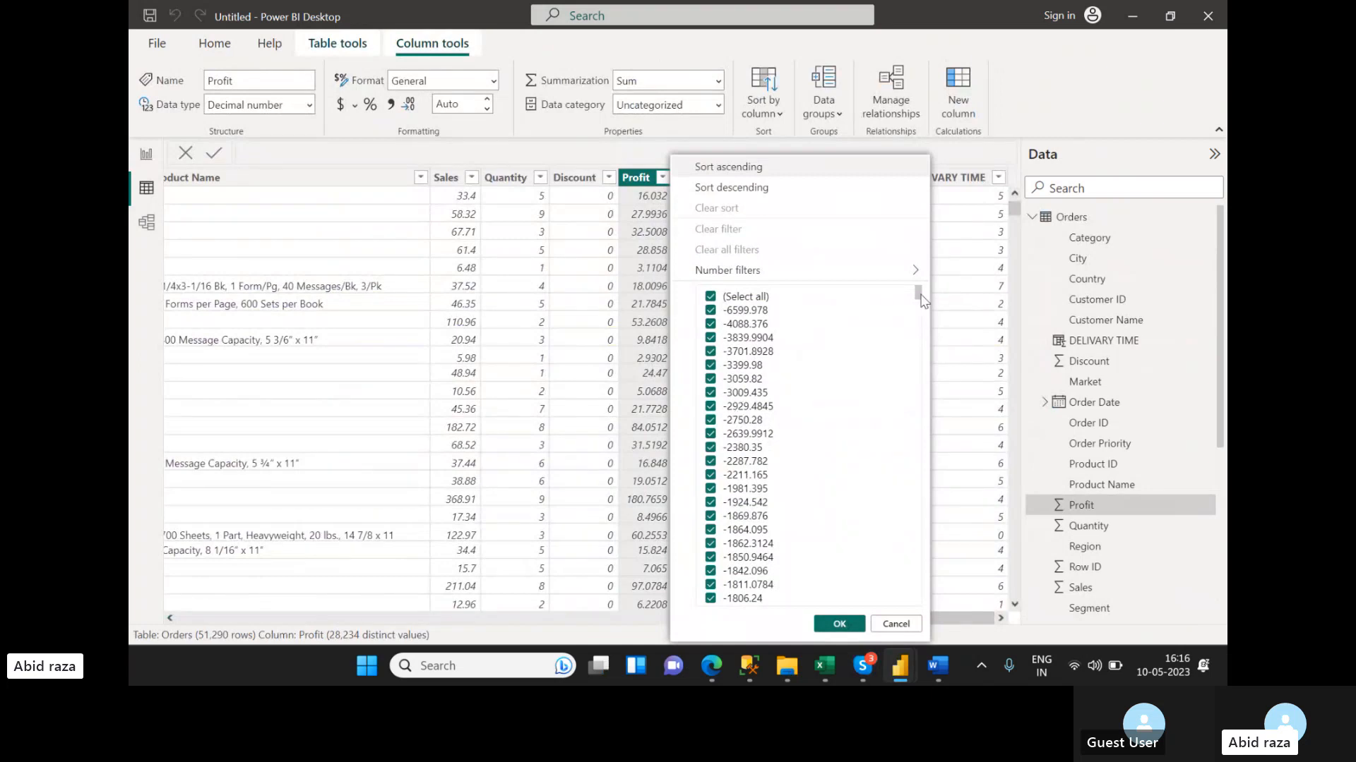
mouse_move(919, 296)
left_mouse_down()
mouse_move(922, 330)
mouse_move(921, 282)
left_mouse_up()
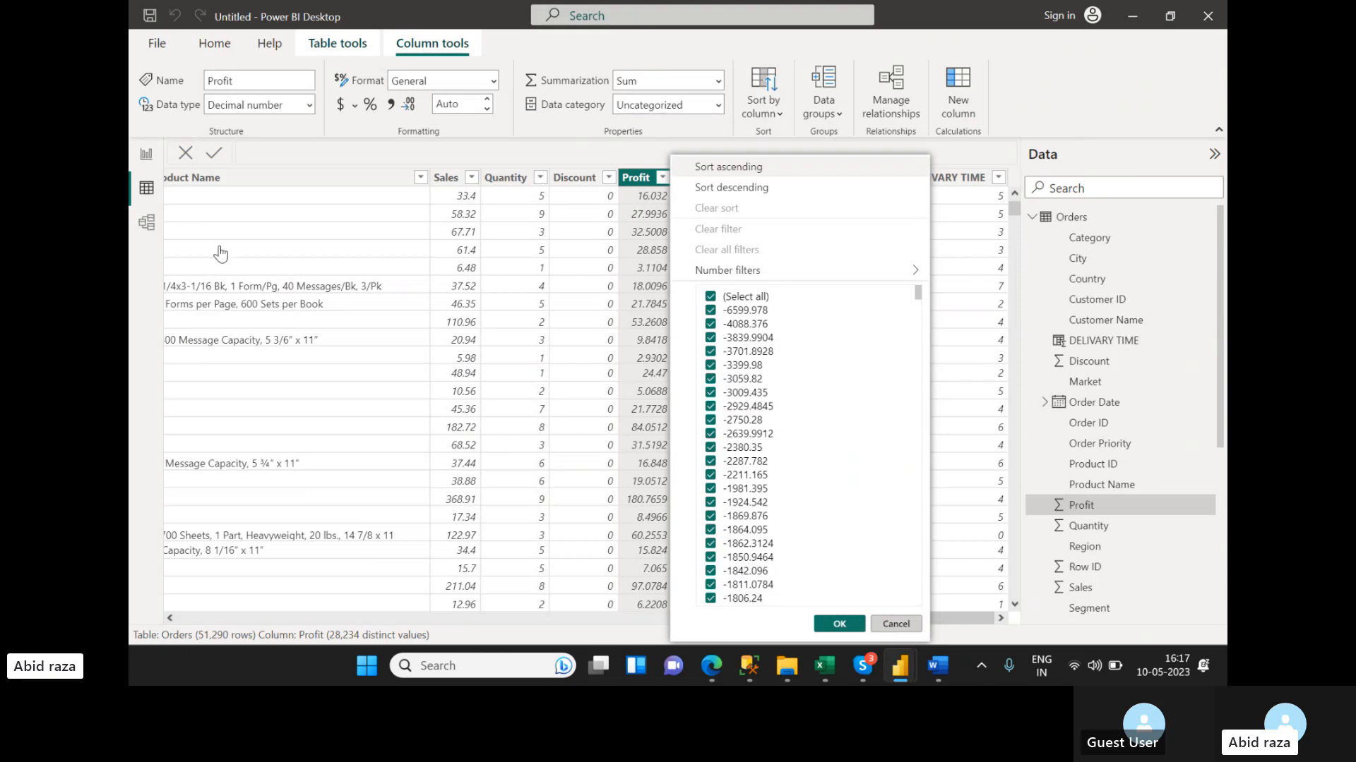
left_click(147, 154)
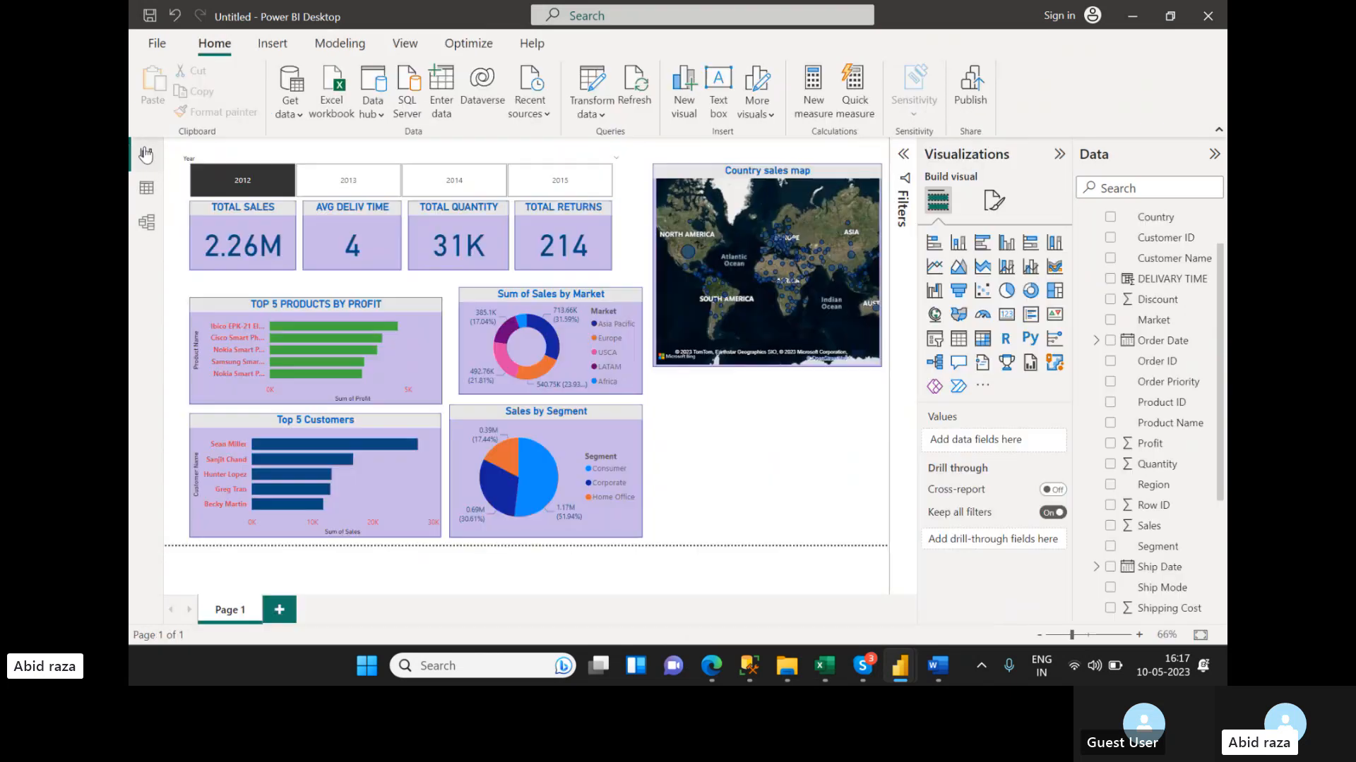
- Add a clustered bar chart below the Country sales map and extend it upward to fill the gap under the map
left_click(401, 383)
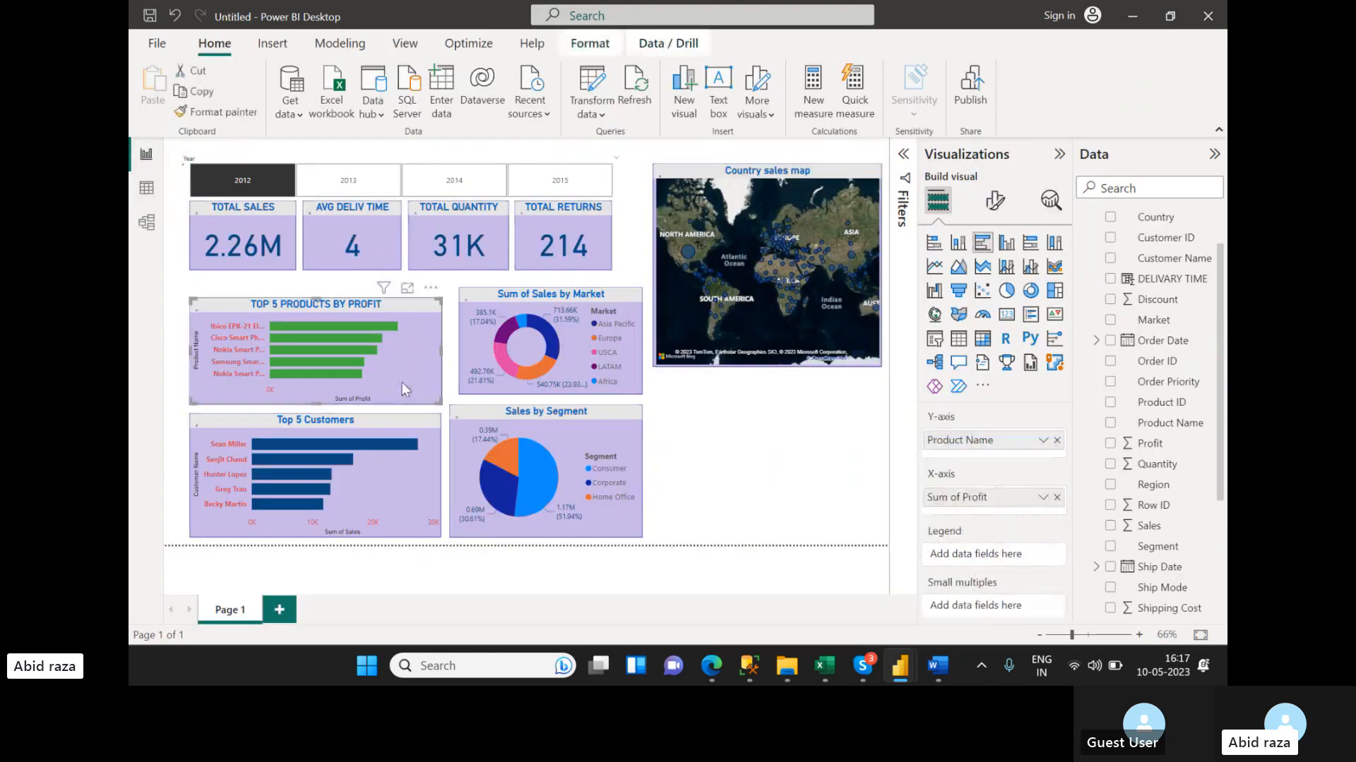
left_click(780, 455)
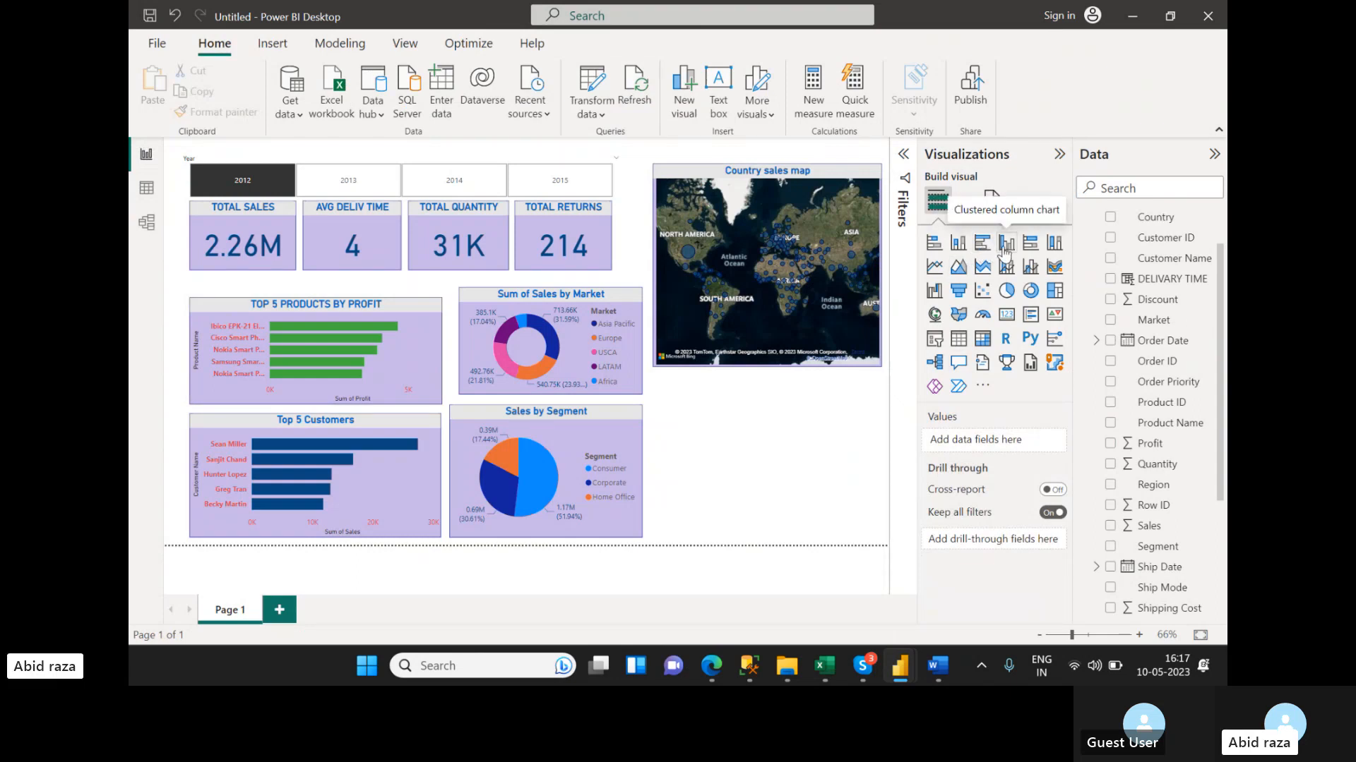
left_click(983, 243)
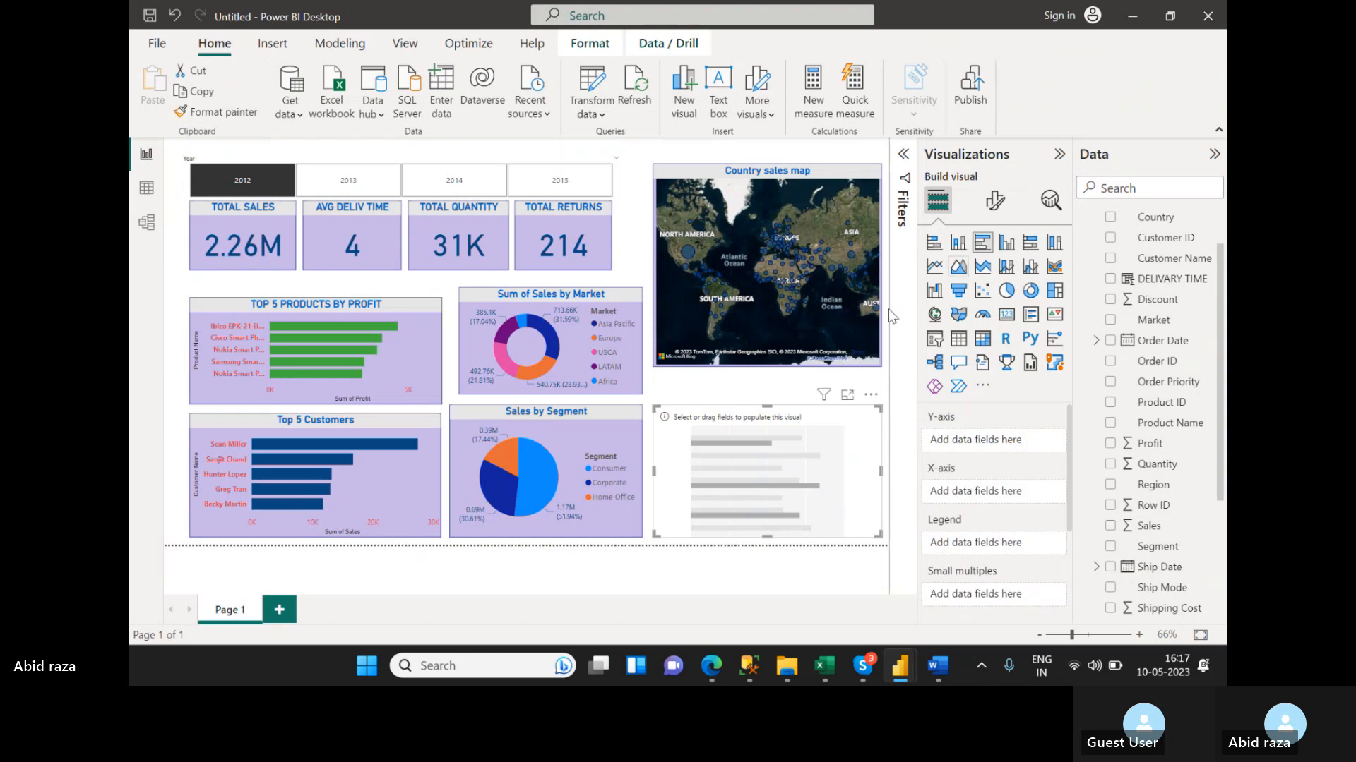
left_click_drag(767, 407, 766, 380)
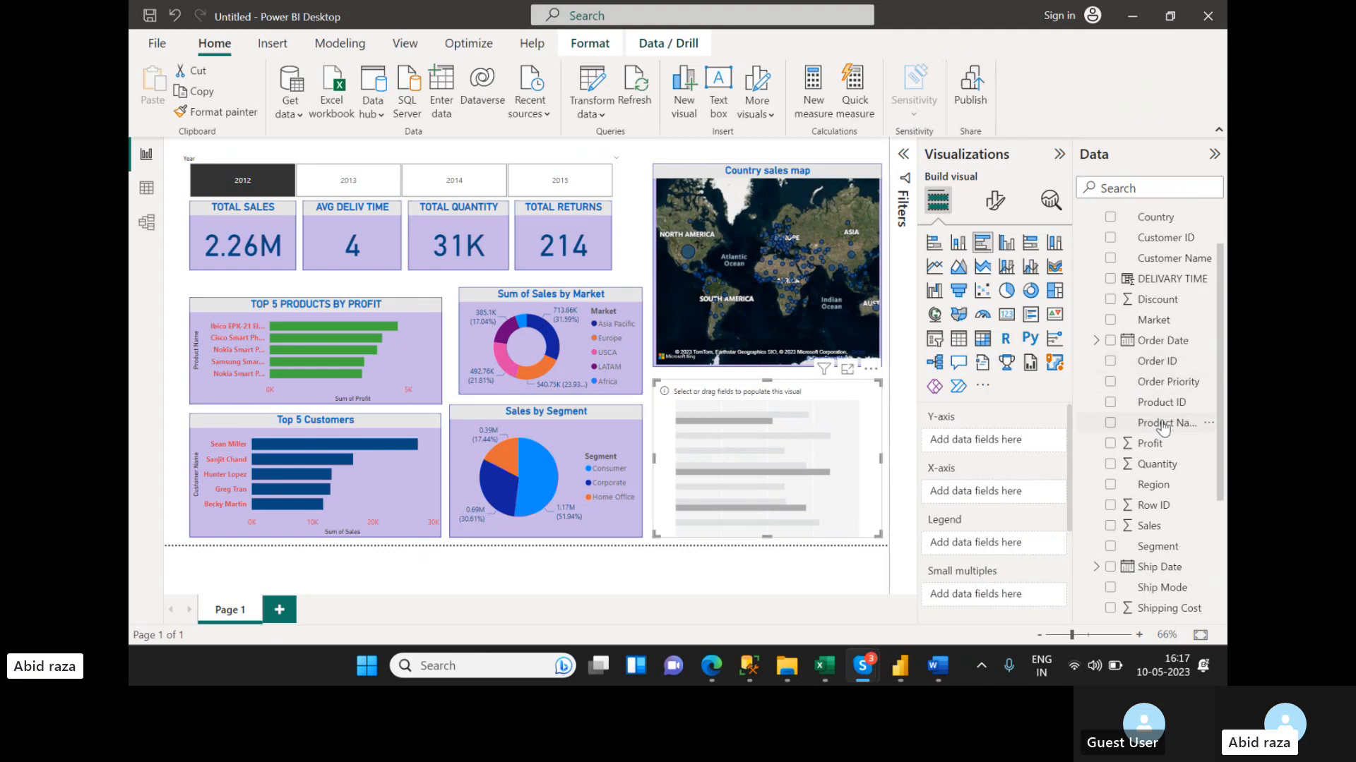
- Assign Product Name to the new bar chart's Y-axis and Profit to its X-axis
left_click_drag(1162, 427, 989, 442)
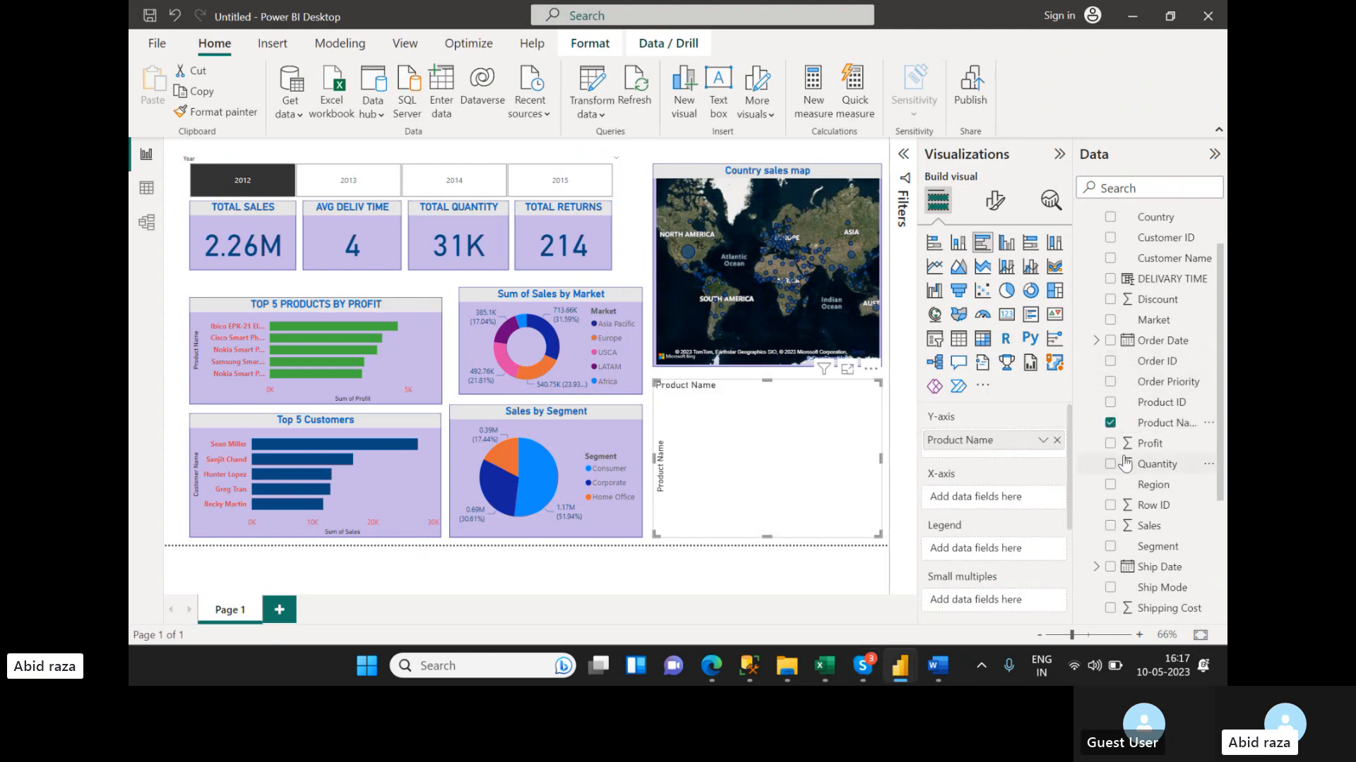
left_click_drag(1158, 449, 1021, 507)
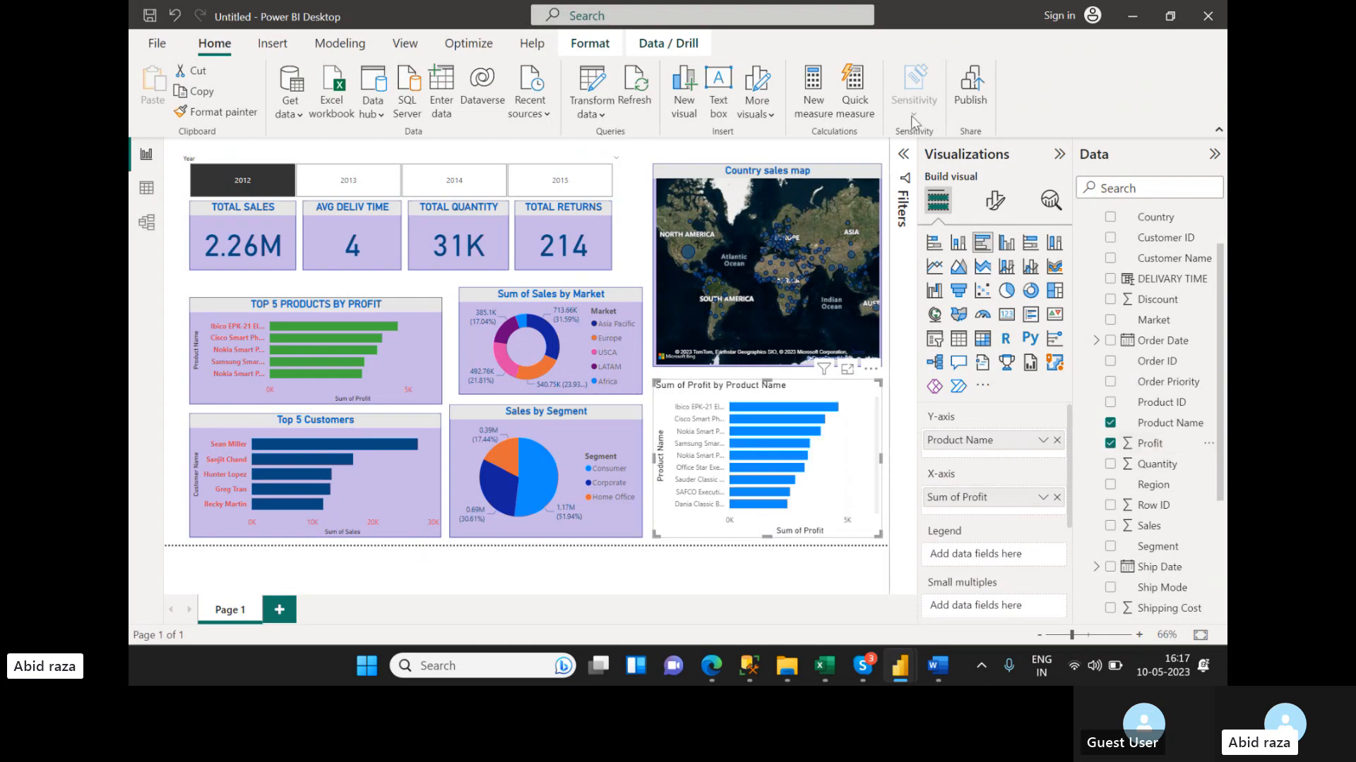
- Filter the new bar chart's Product Name with a Top N filter showing the bottom 5 by Sum of Profit
left_click(905, 154)
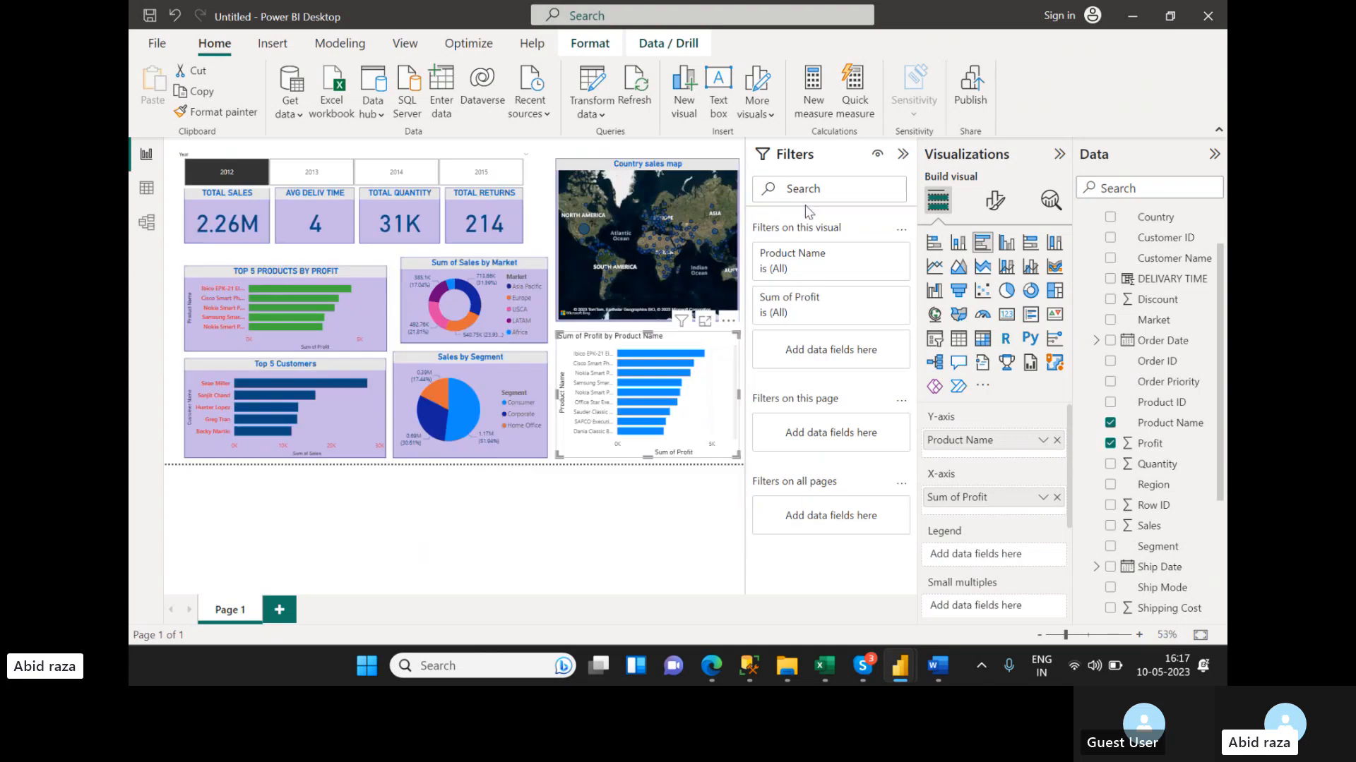
left_click(888, 260)
left_click(826, 312)
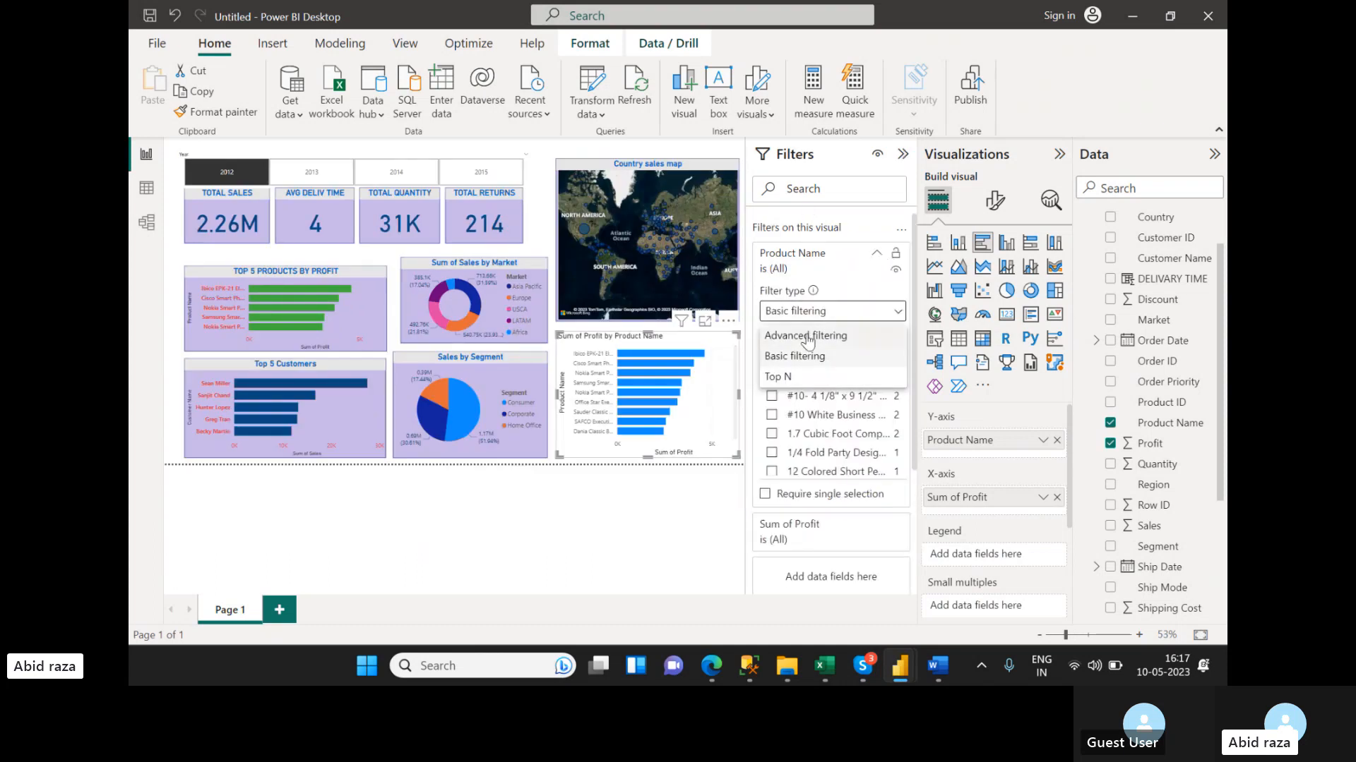
left_click(793, 379)
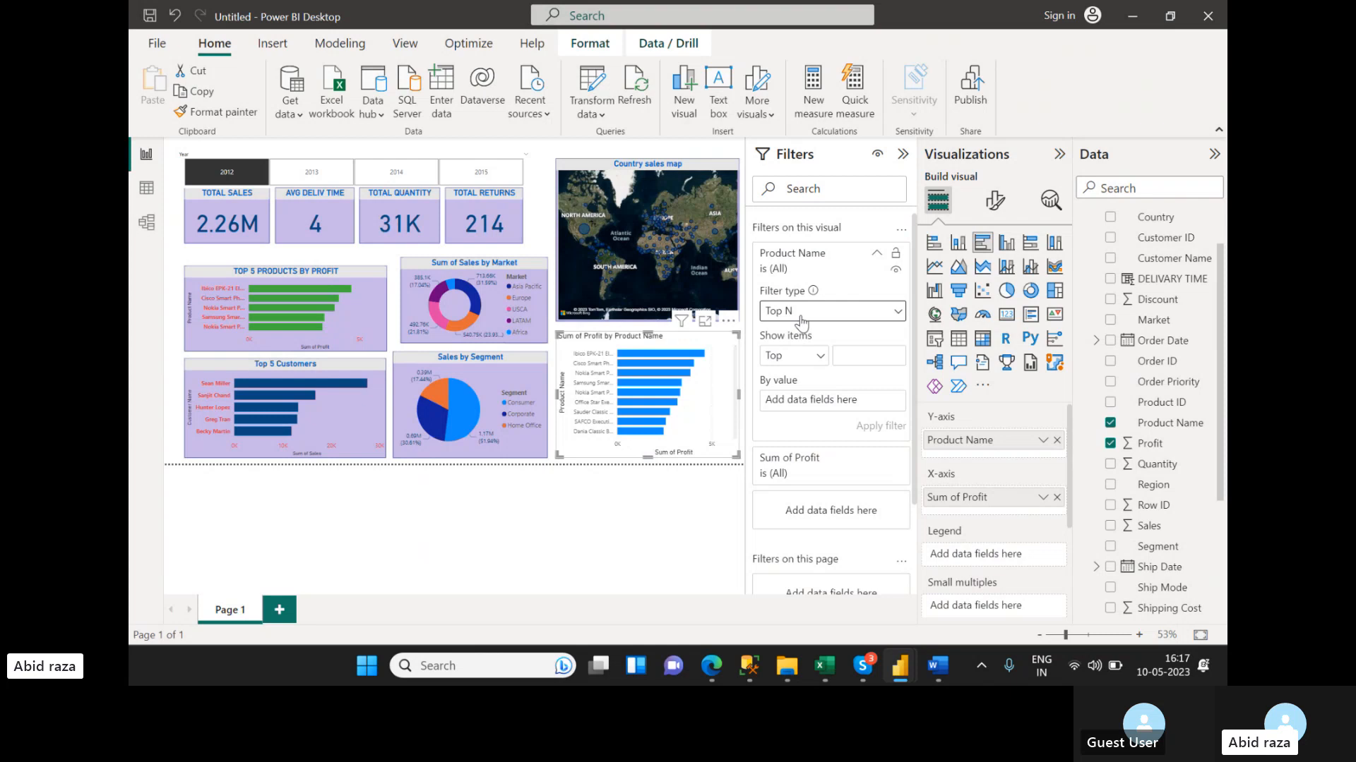
left_click(792, 355)
left_click(781, 399)
left_click(854, 358)
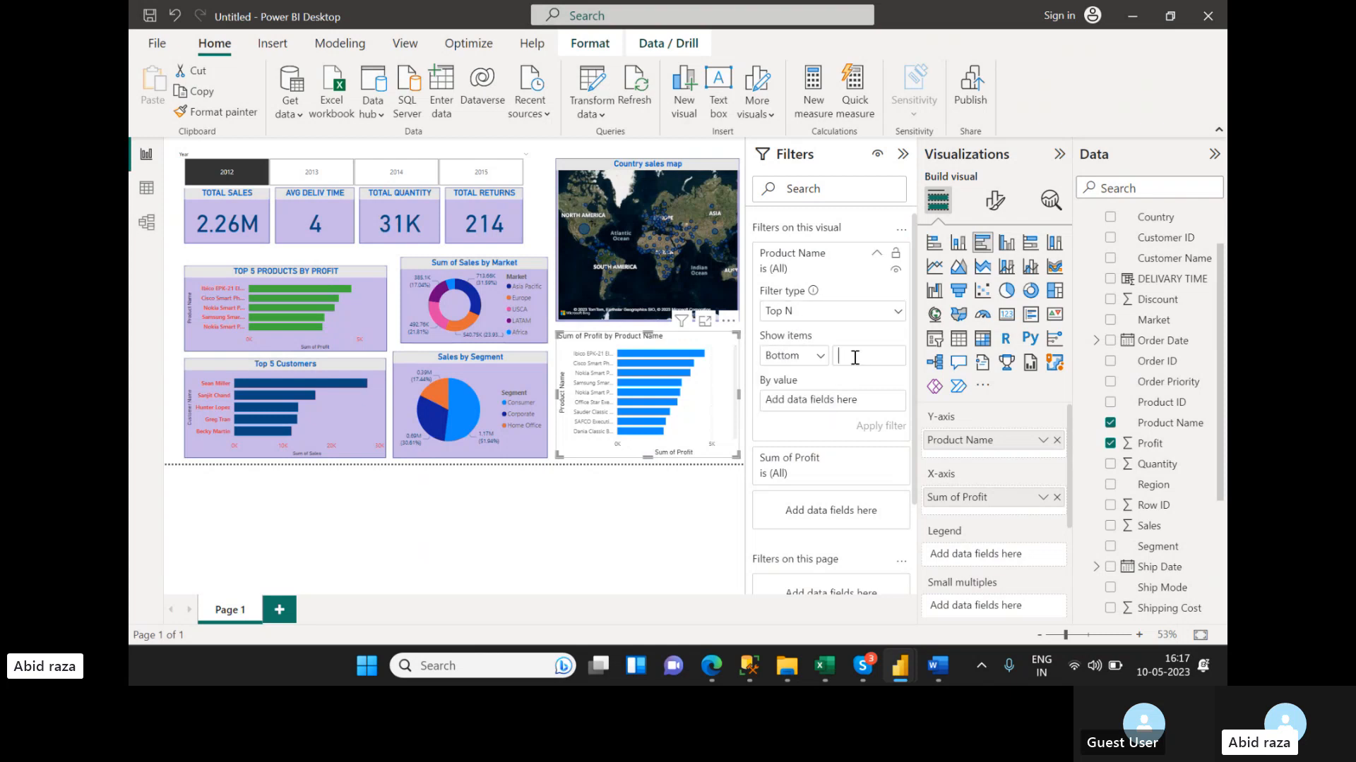
type("5")
left_click_drag(1151, 444, 852, 409)
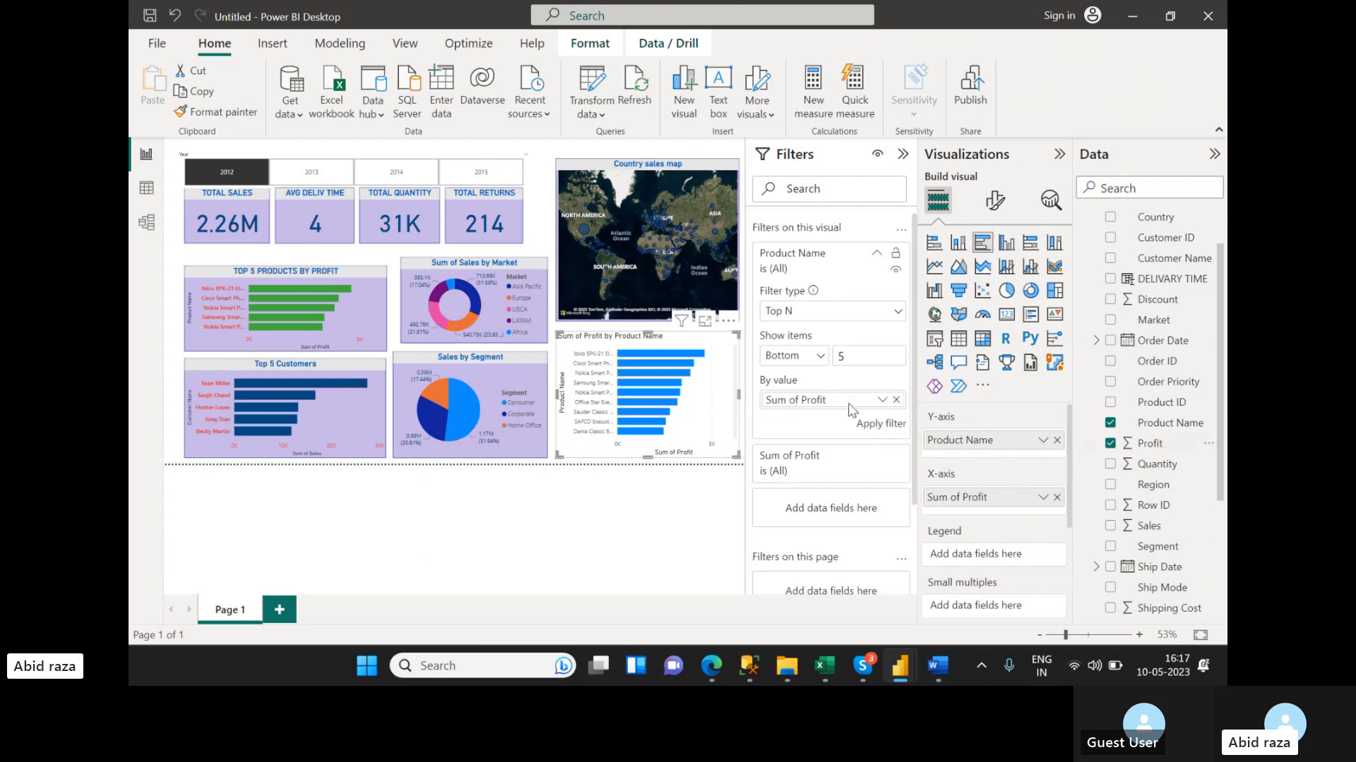
left_click(878, 425)
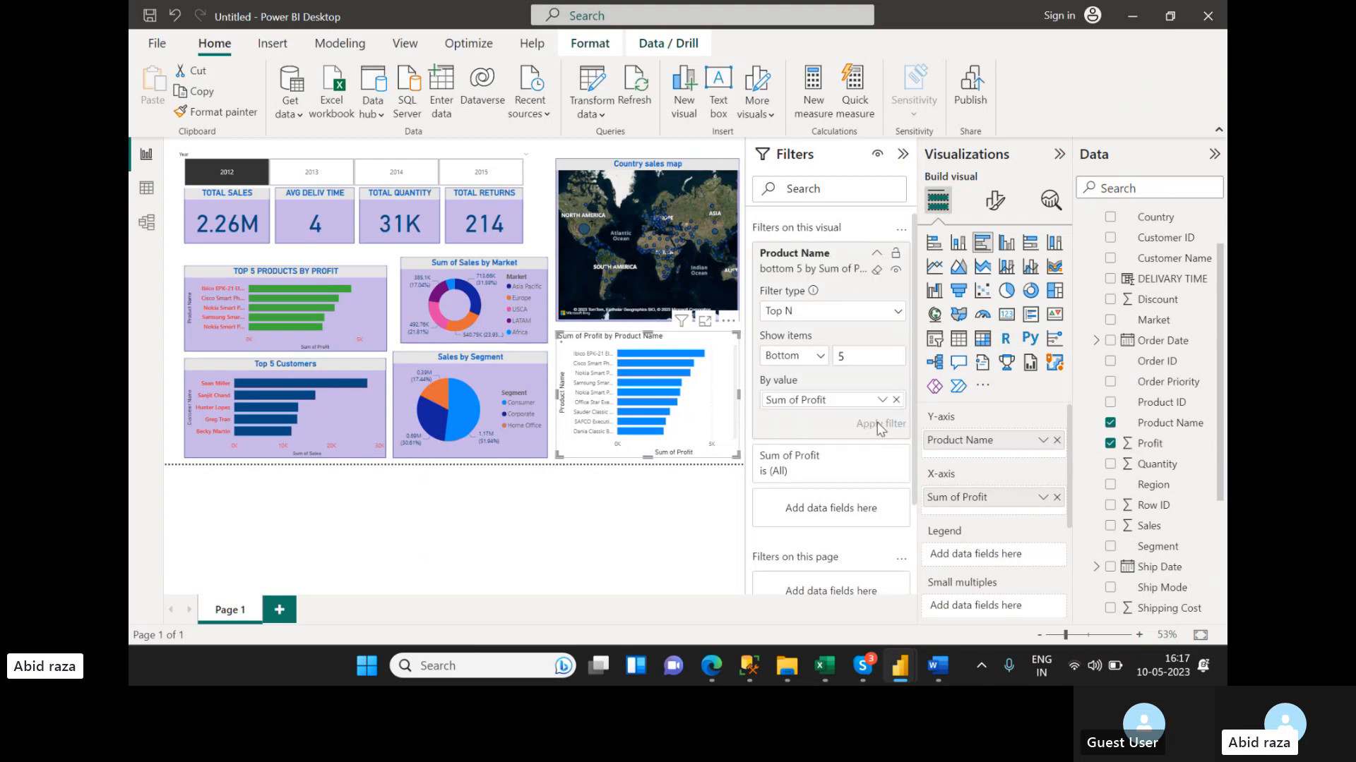
left_click(903, 155)
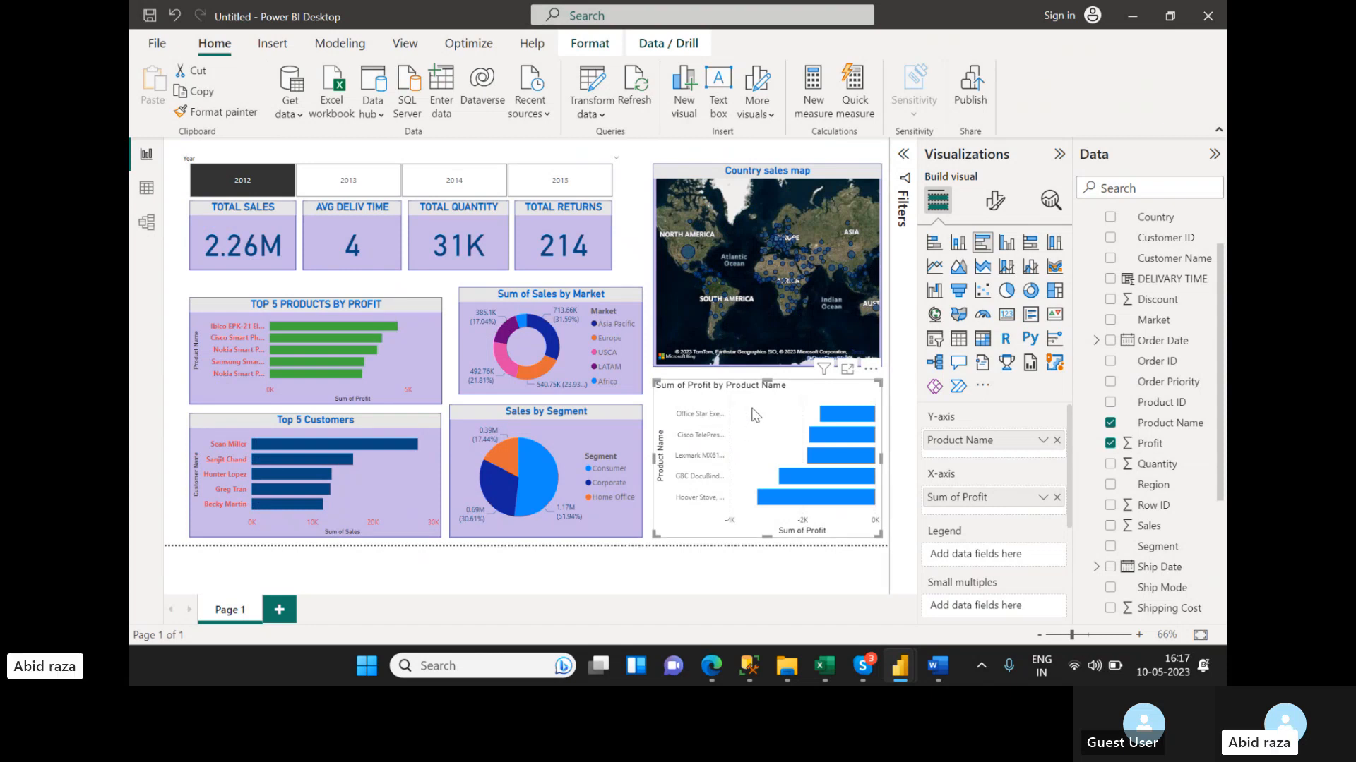
- Replace the title of the filtered product chart with "TOP 5 PRODUCT IN LOSS"
left_click(995, 201)
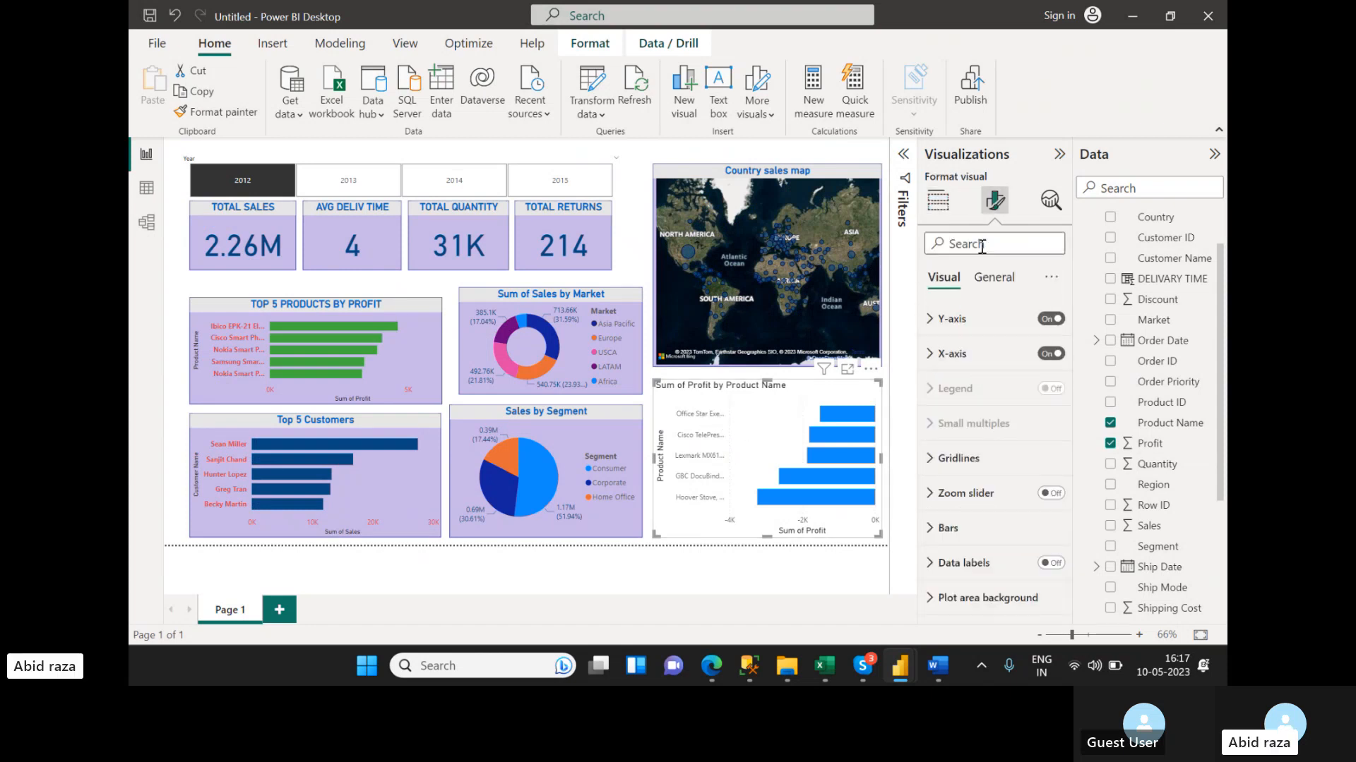
left_click(993, 276)
left_click(945, 353)
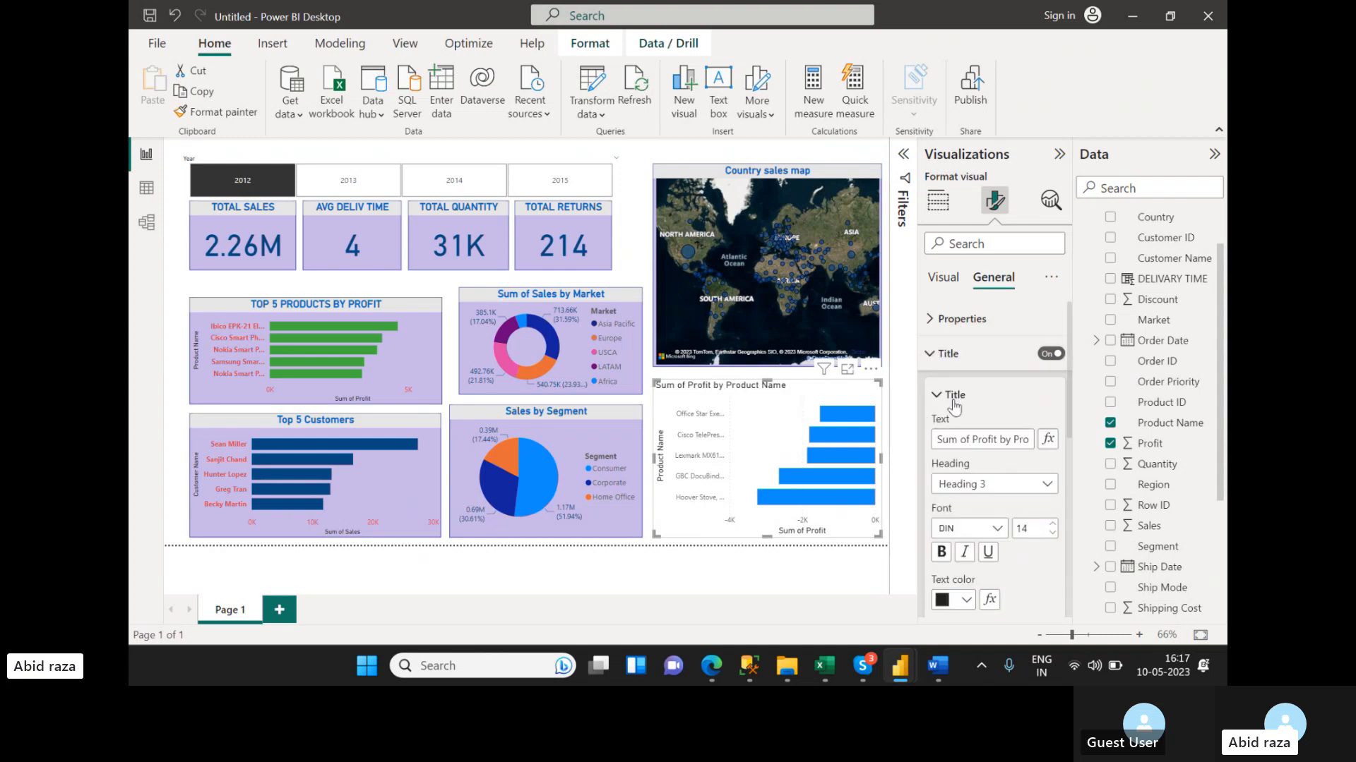
left_click_drag(993, 440, 913, 435)
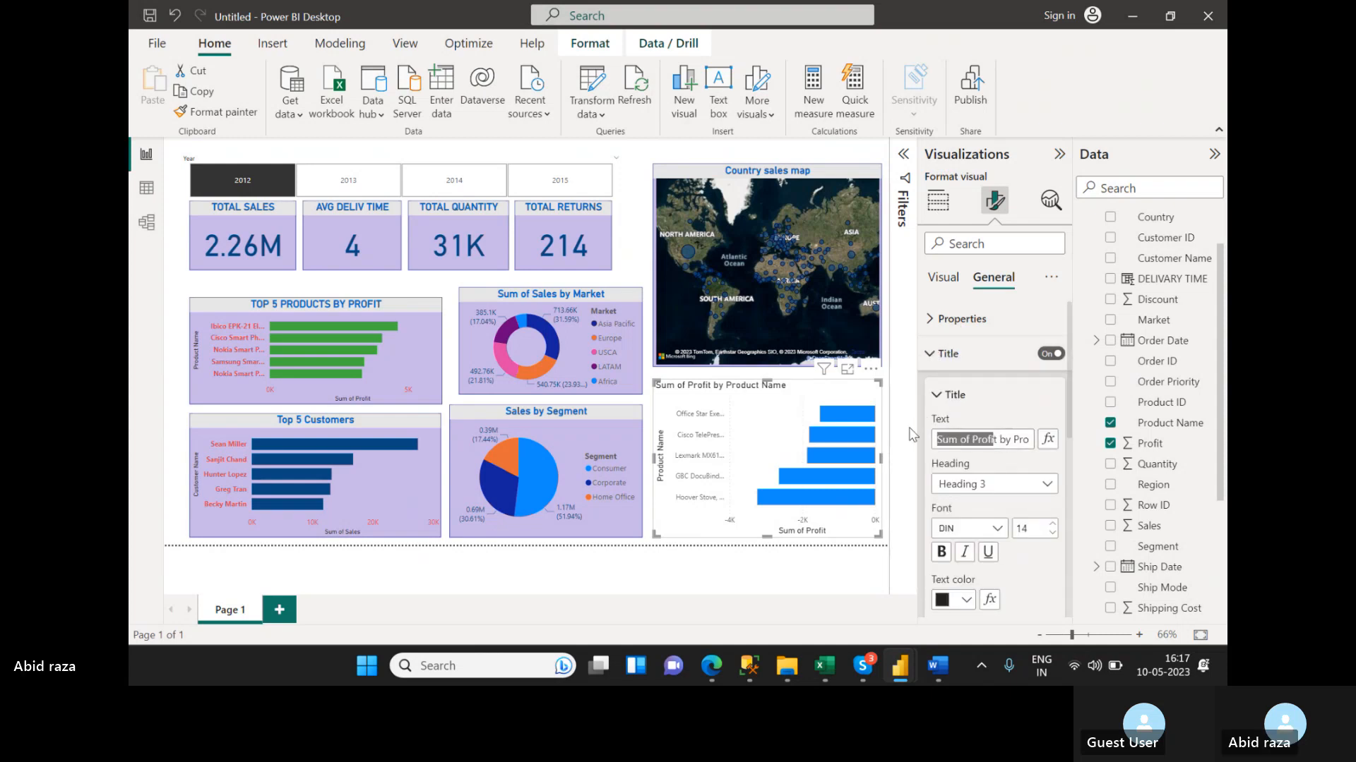
key("BackSpace")
key("Delete")
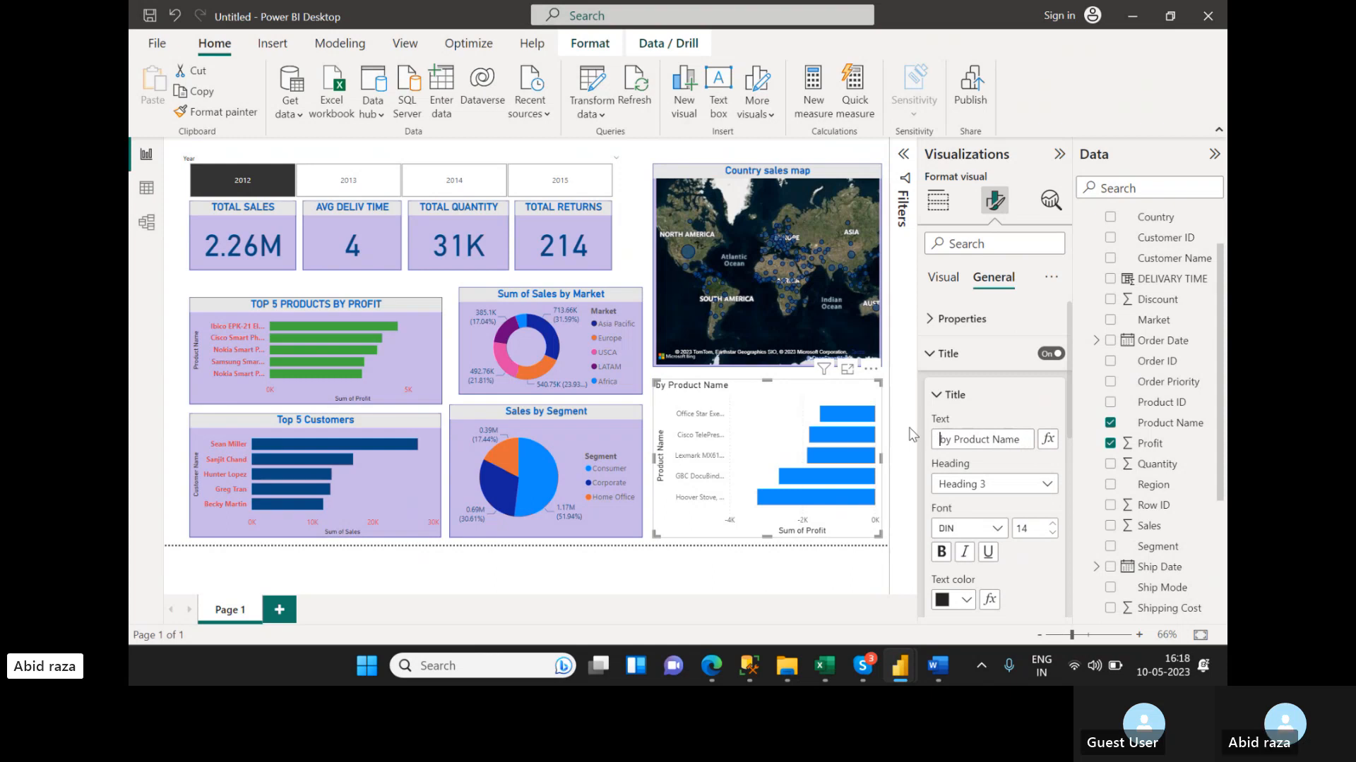
key("Right")
key("Right")
key("Right")
key("Right")
key("Right")
key("Right")
key("Right")
key("Right")
key("Right")
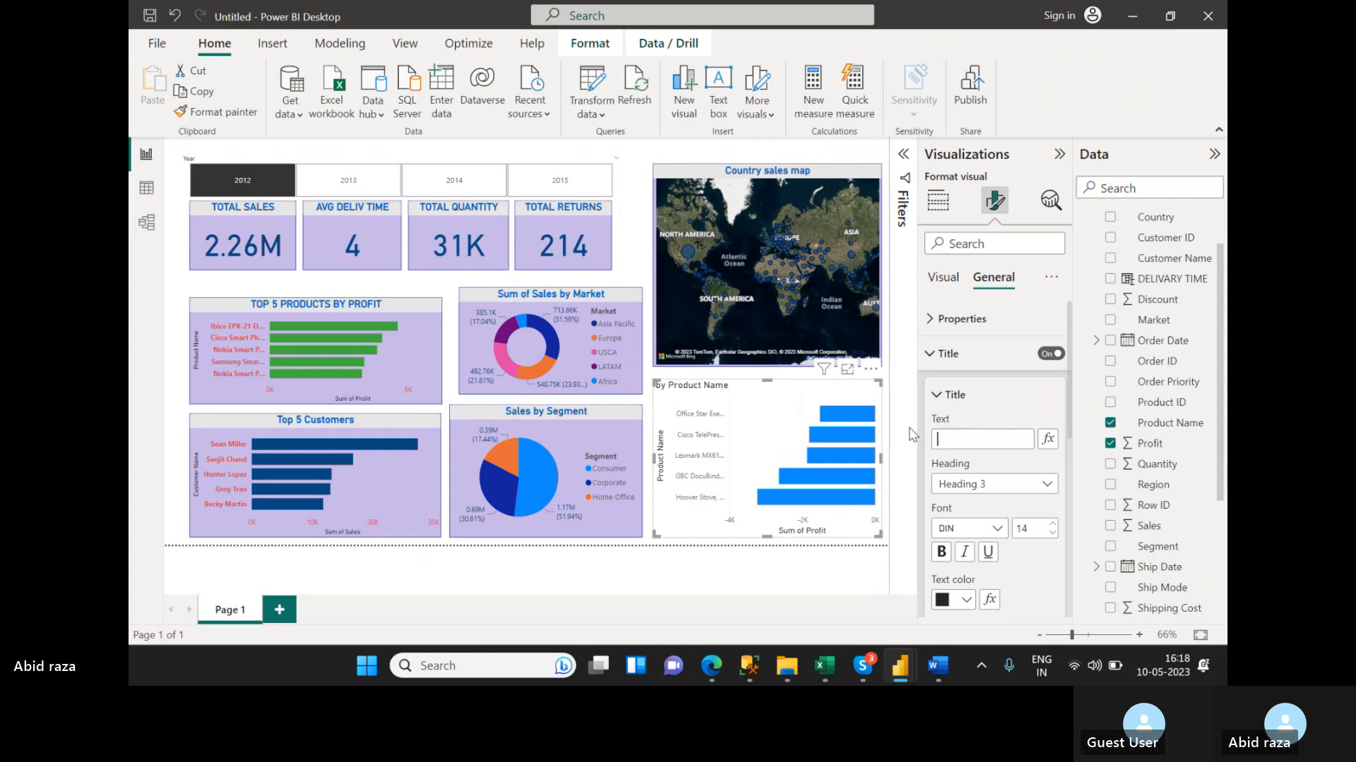
type("TOP")
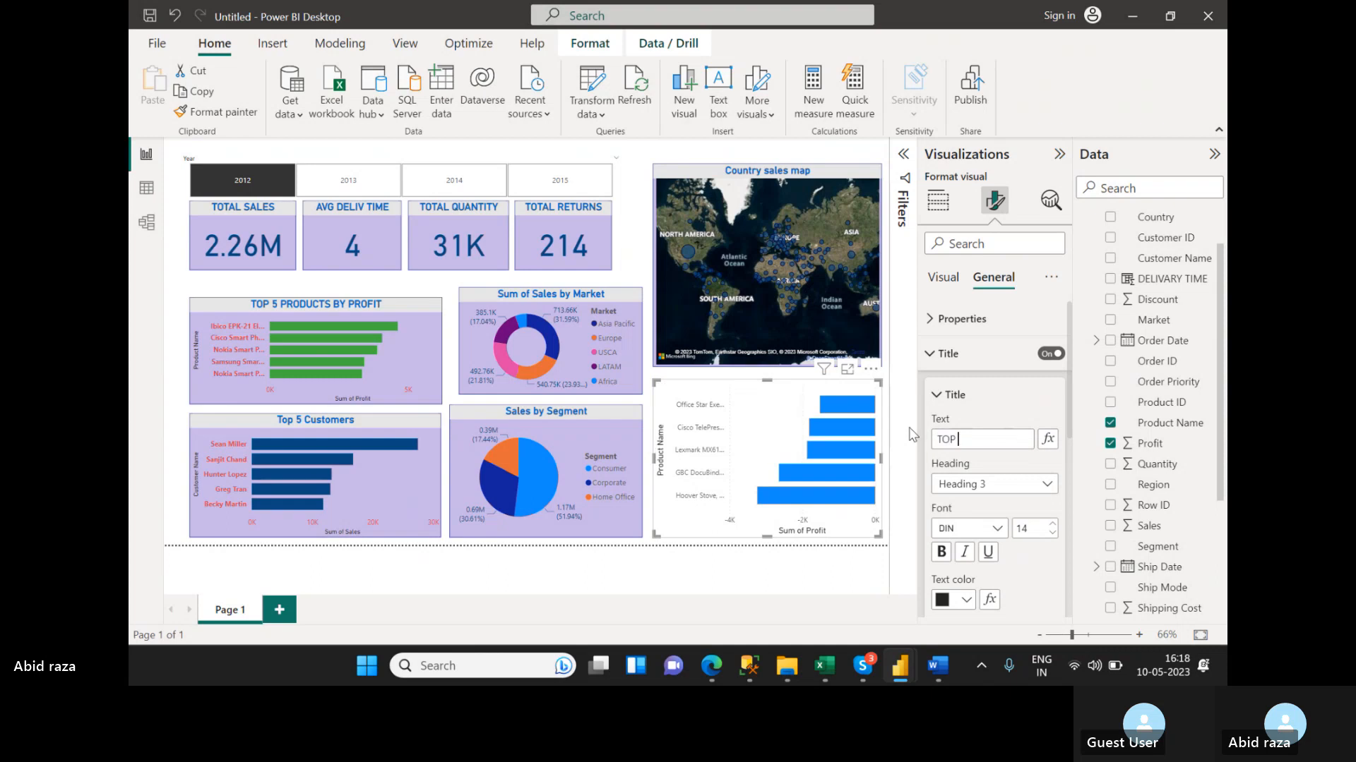
type(" LOSS")
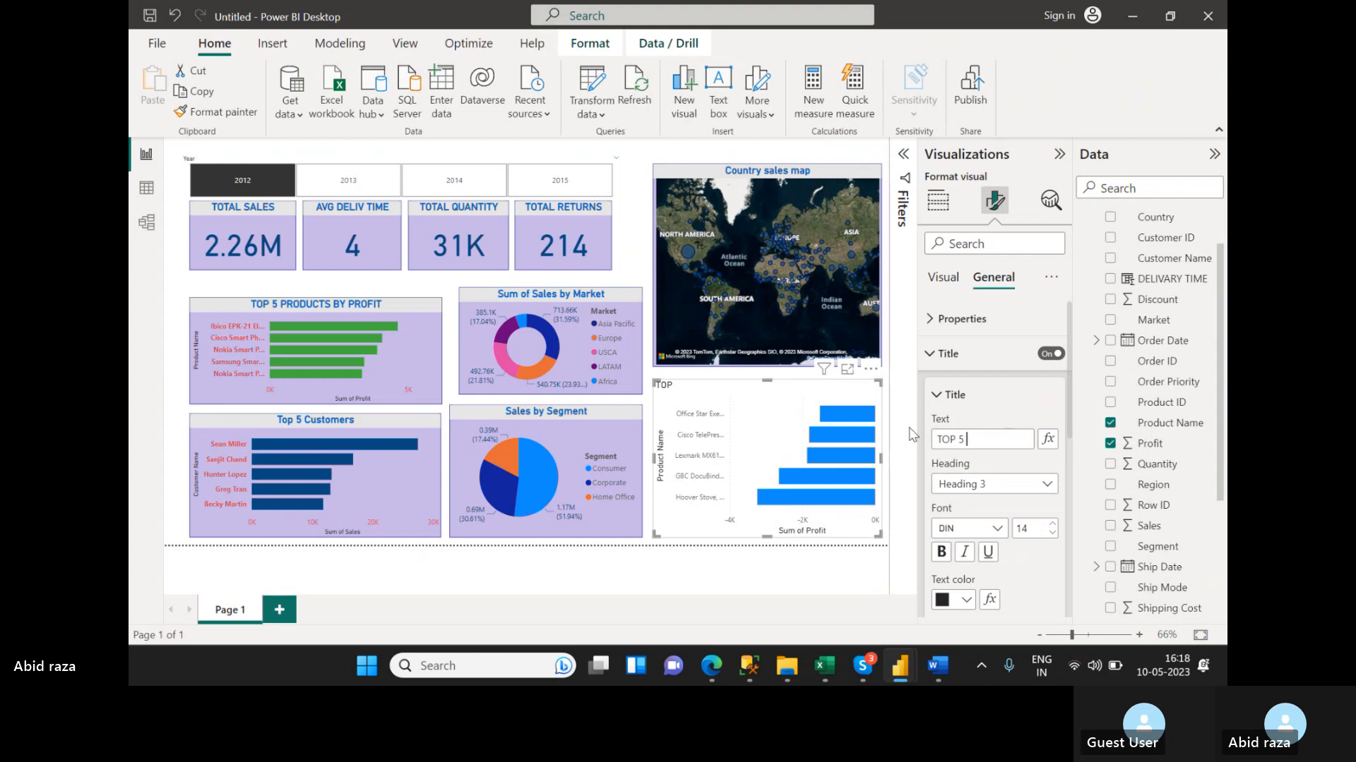
type(" PRODUCT")
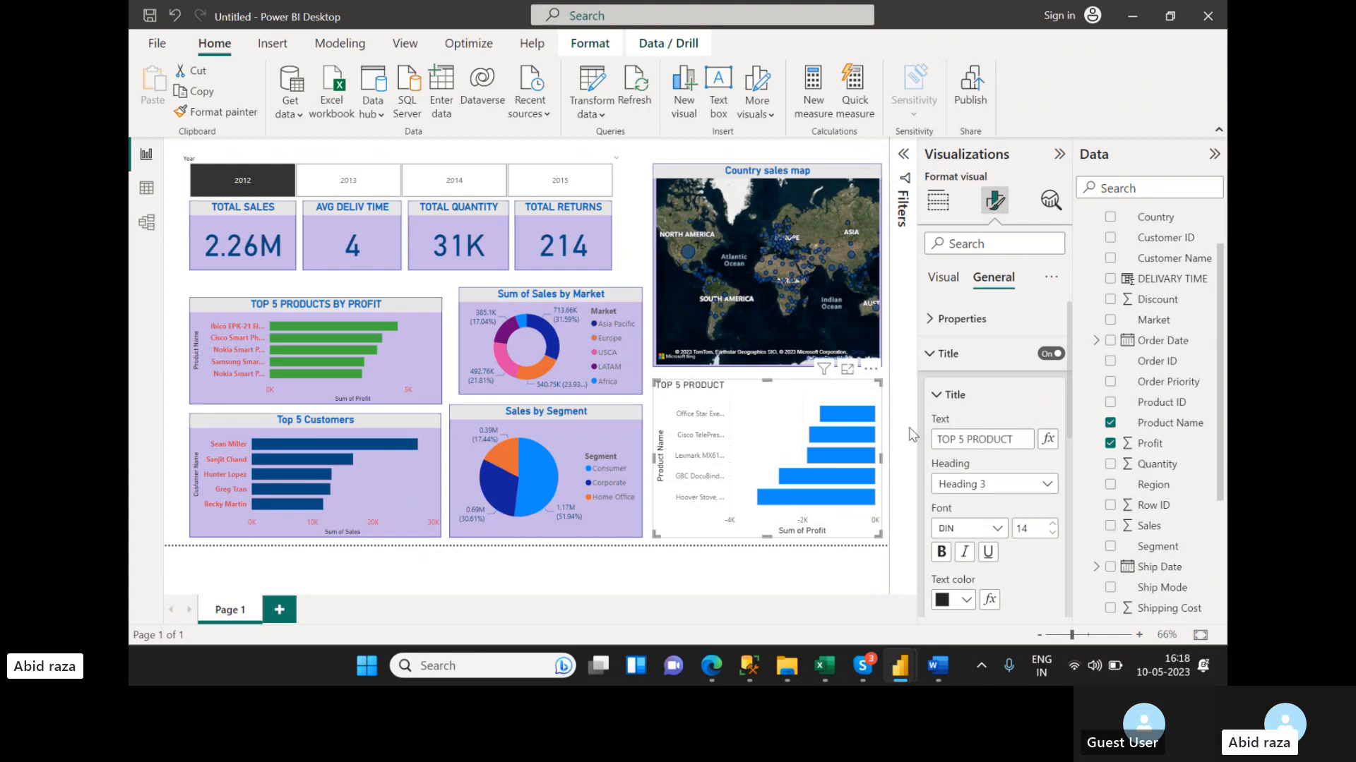
type(" IN LOSS")
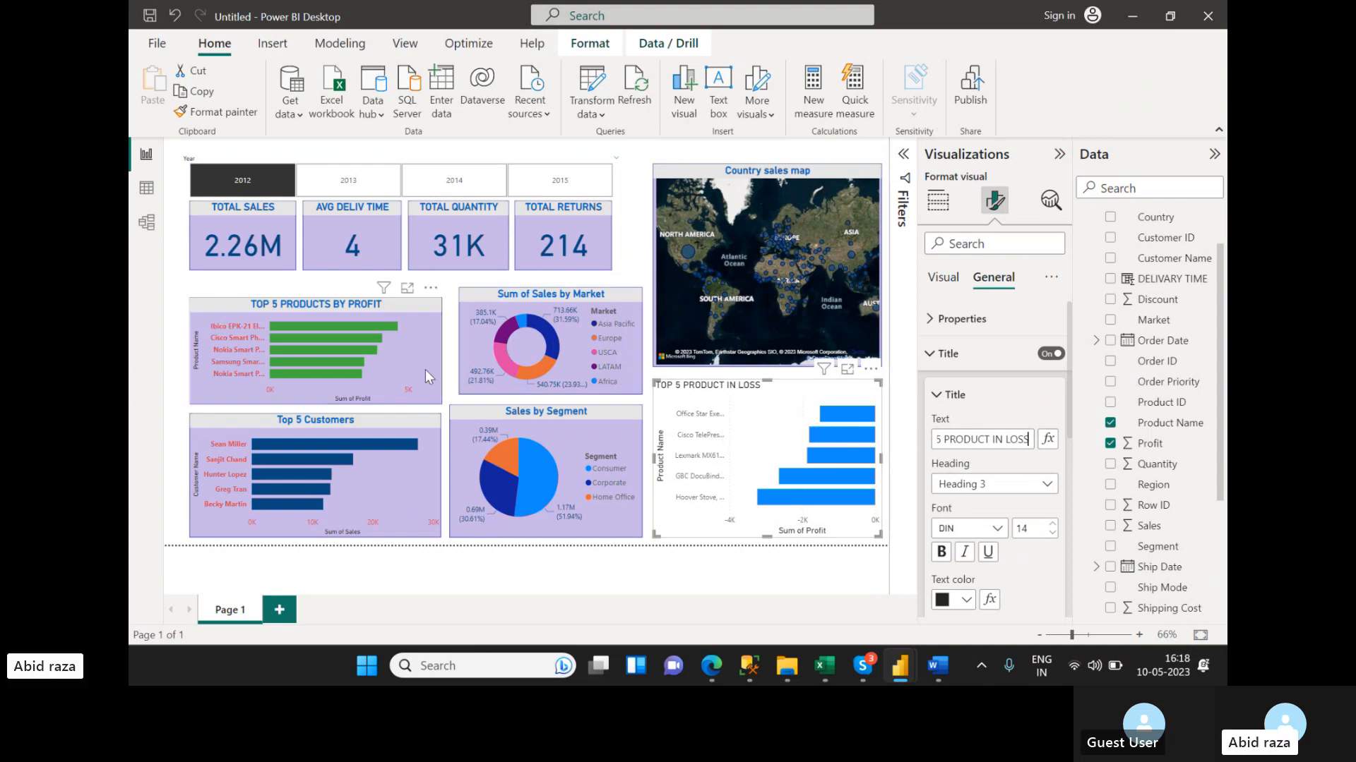
- Copy the formatting of the TOP 5 PRODUCTS BY PROFIT chart onto the TOP 5 PRODUCT IN LOSS chart
left_click(318, 353)
left_click(216, 112)
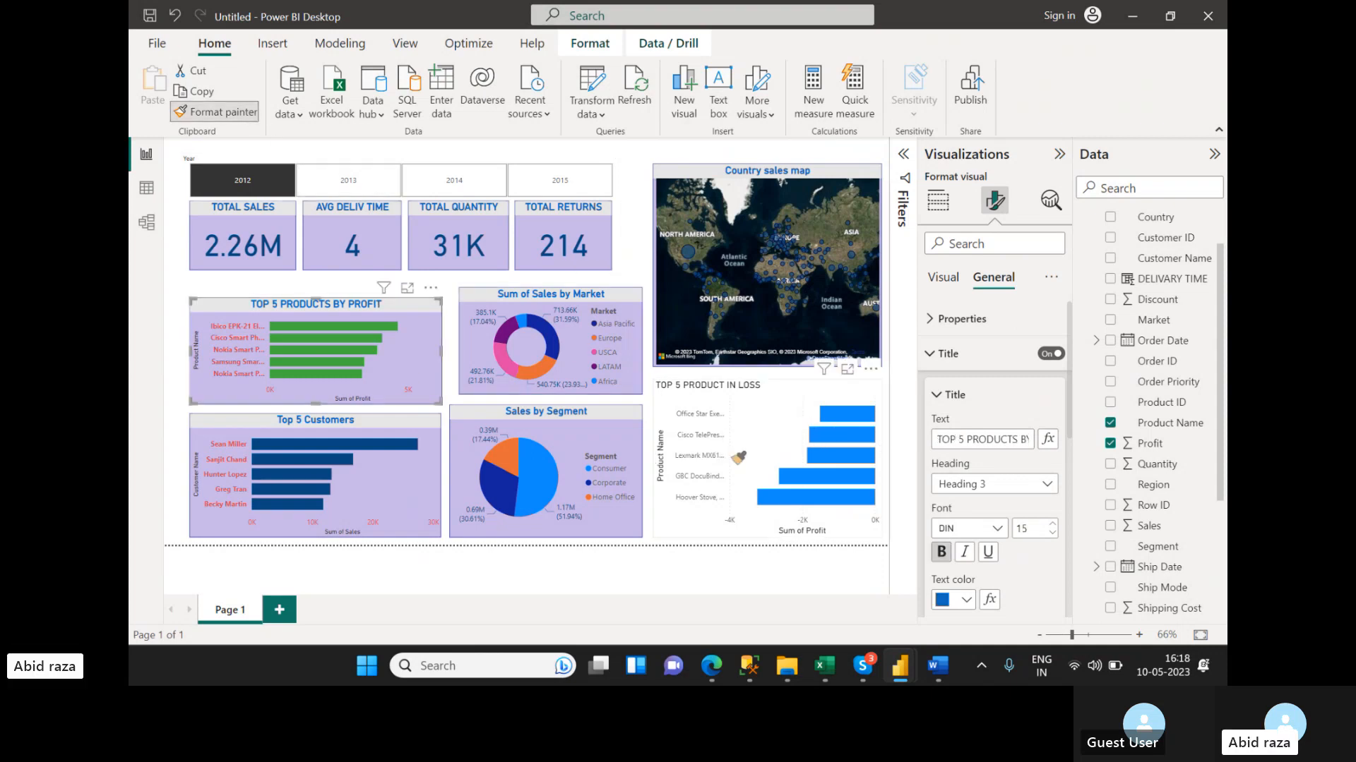
left_click(668, 419)
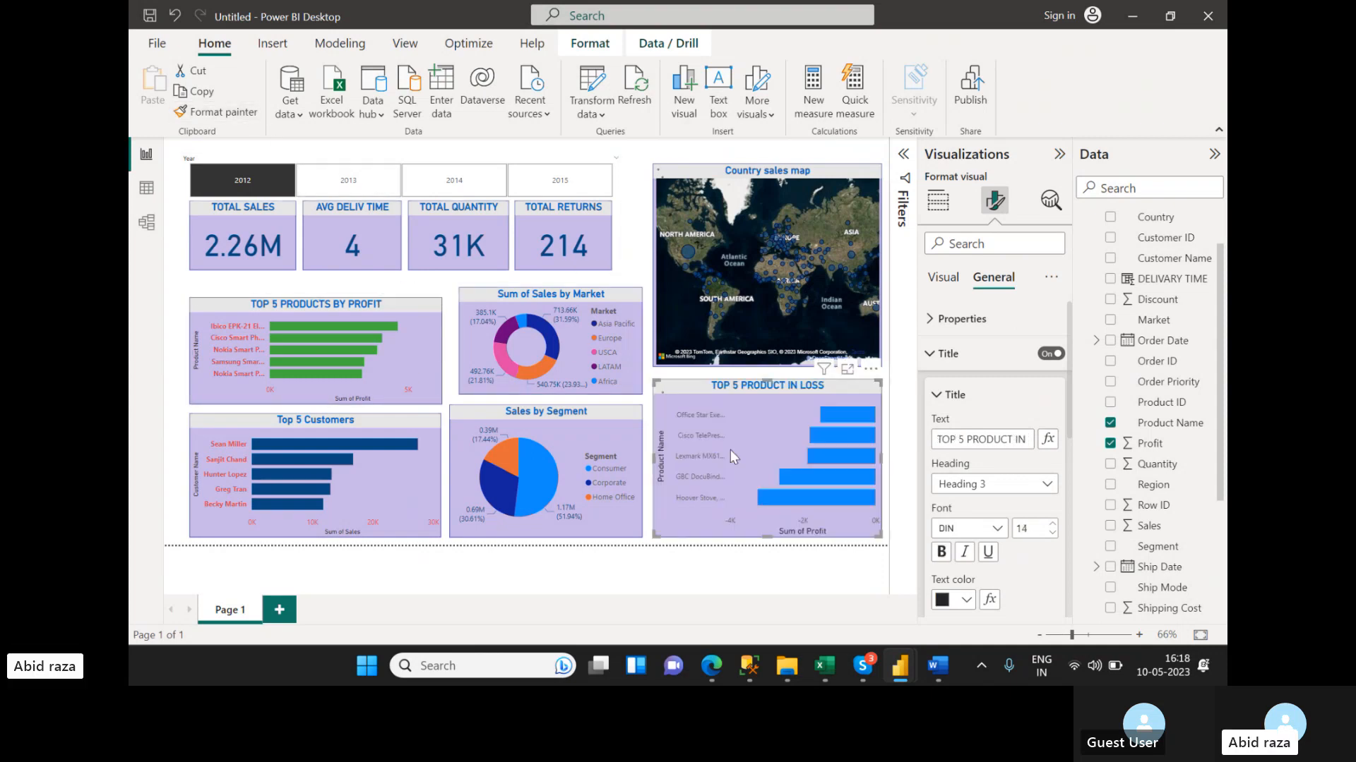
- Widen the TOTAL RETURNS card and the Year slicer to the donut chart's right edge, selecting 2015 in the slicer
left_click(603, 254)
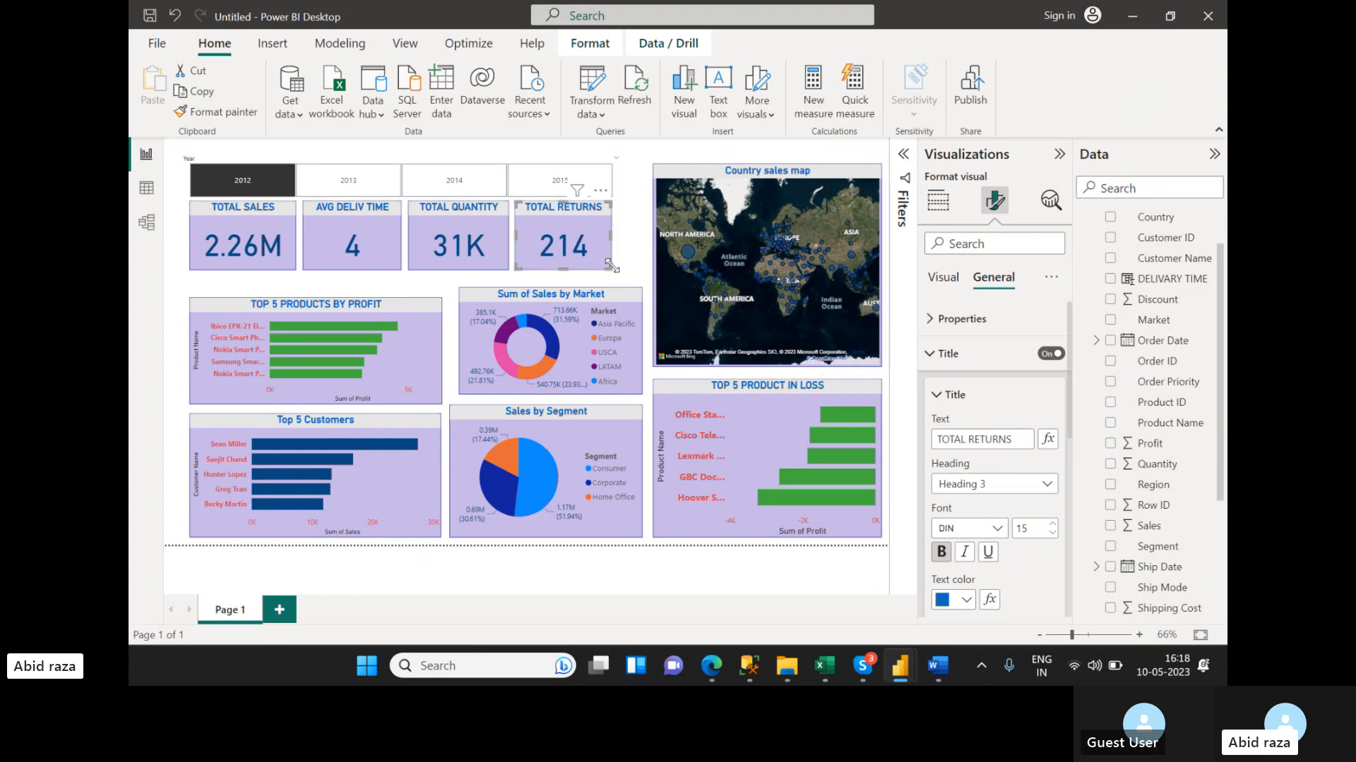
left_click_drag(612, 265, 643, 269)
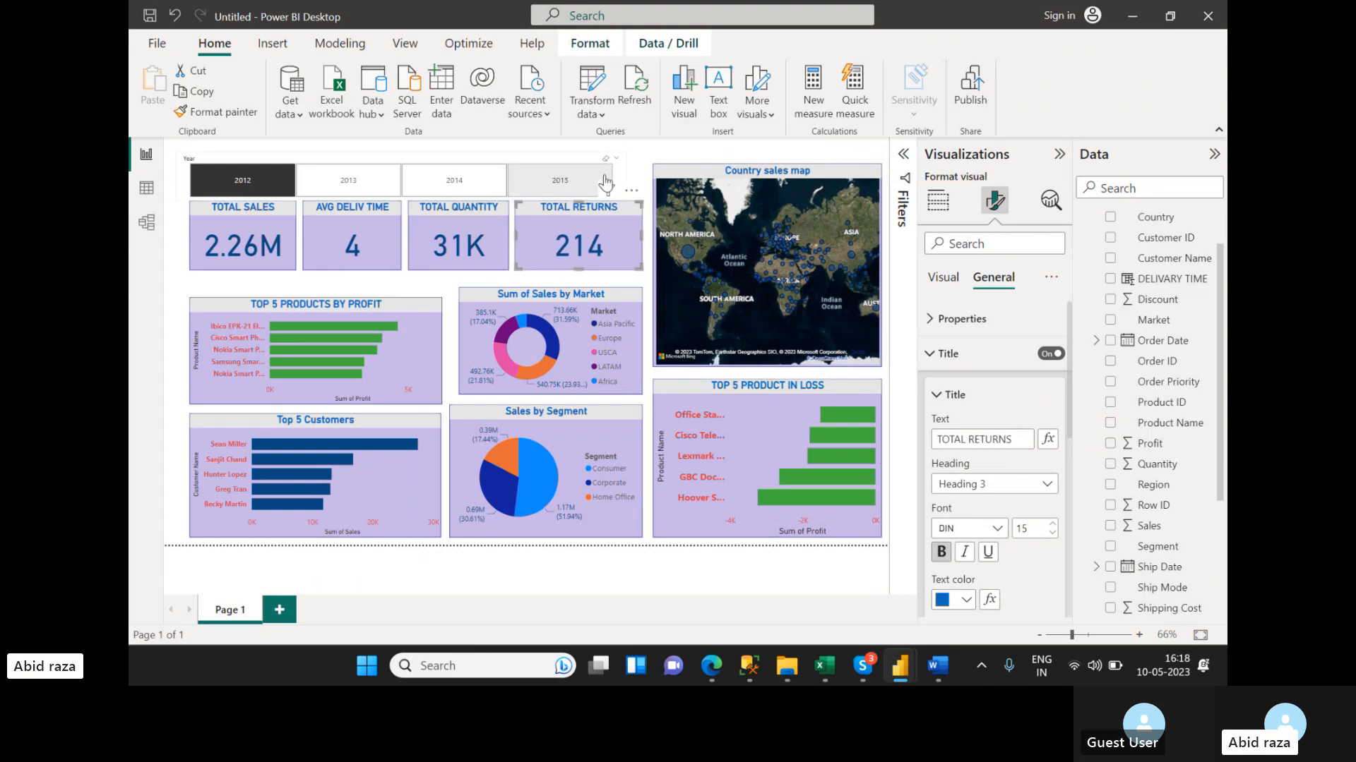
left_click(605, 182)
left_click_drag(613, 181, 641, 181)
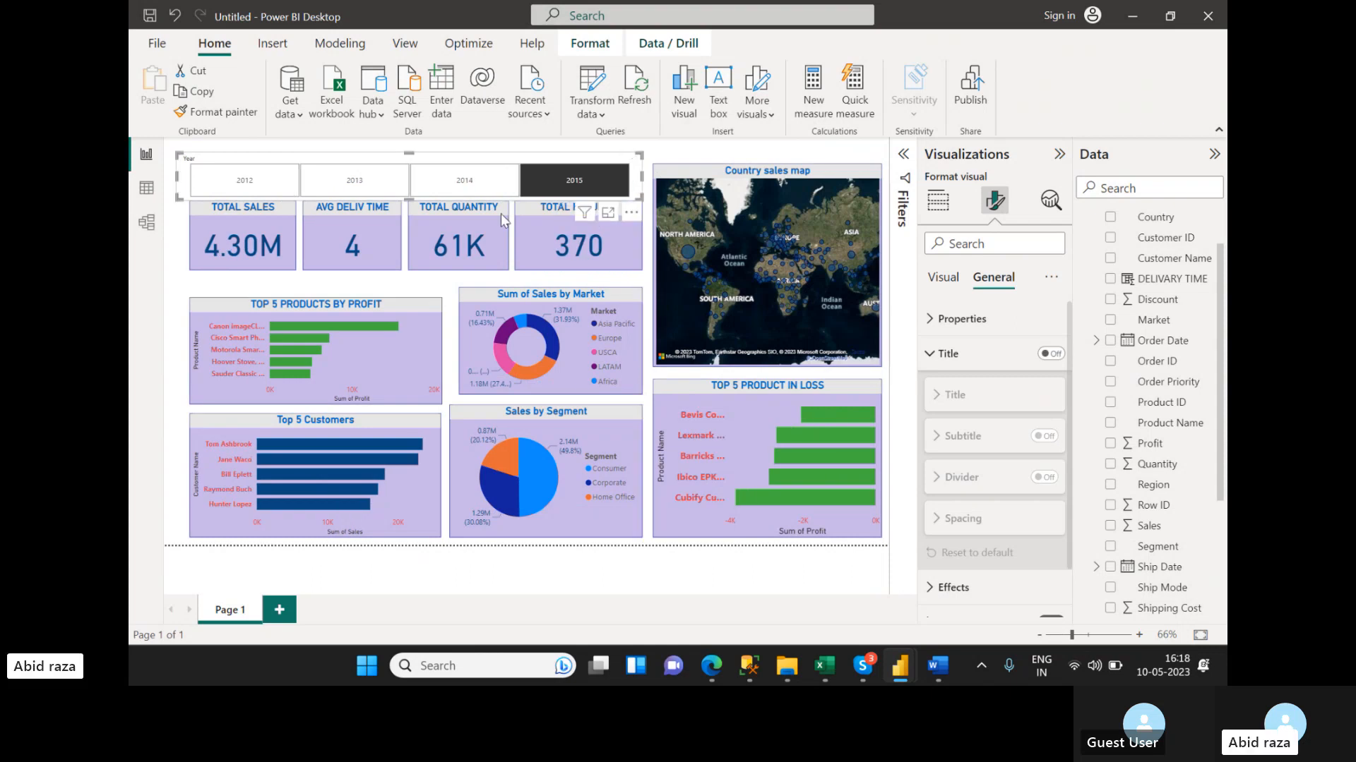
- Extend the TOP 5 PRODUCTS BY PROFIT chart upward to line up with the top of the donut chart
left_click(498, 311)
left_click(312, 300)
left_click_drag(311, 295, 323, 286)
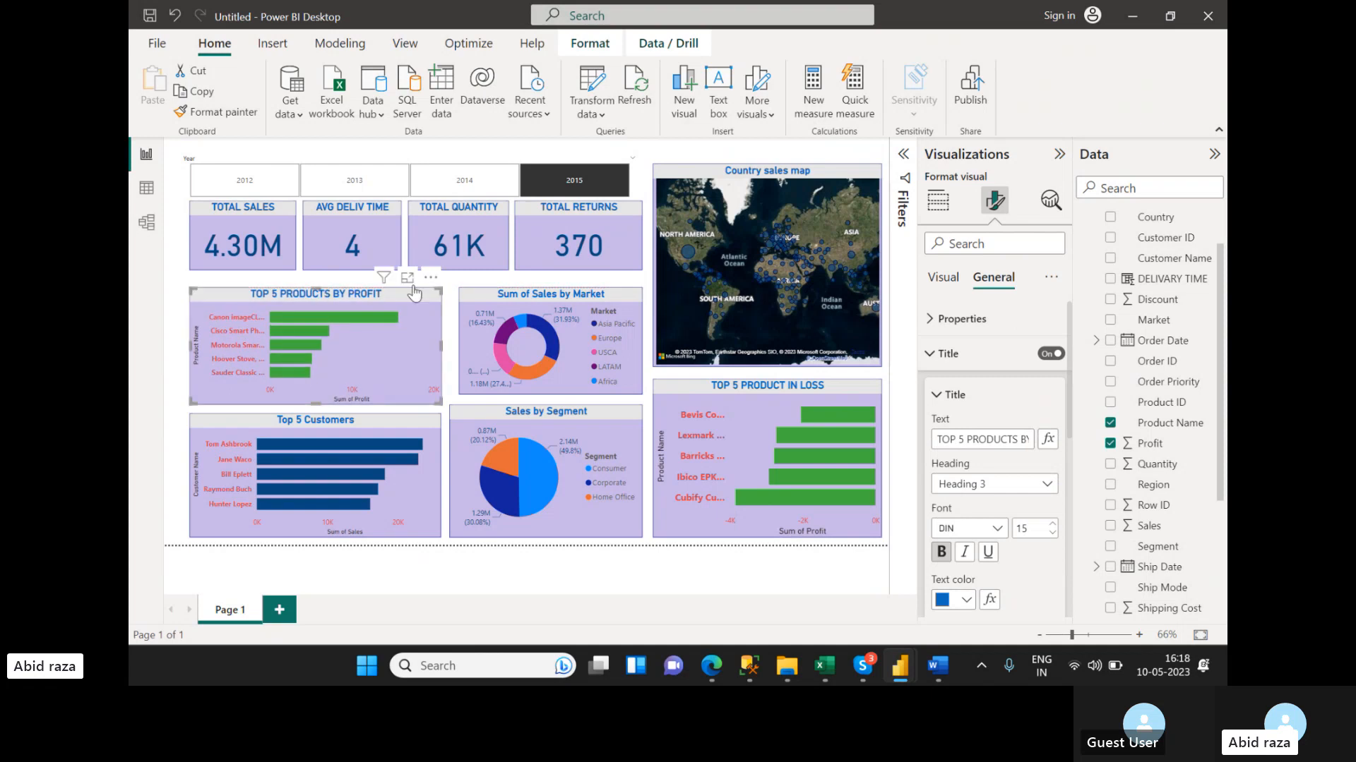
- Resize the Sales by Market donut and Sales by Segment pie so their edges align with each other and the neighbouring bar charts
left_click(526, 318)
left_click_drag(459, 341, 449, 342)
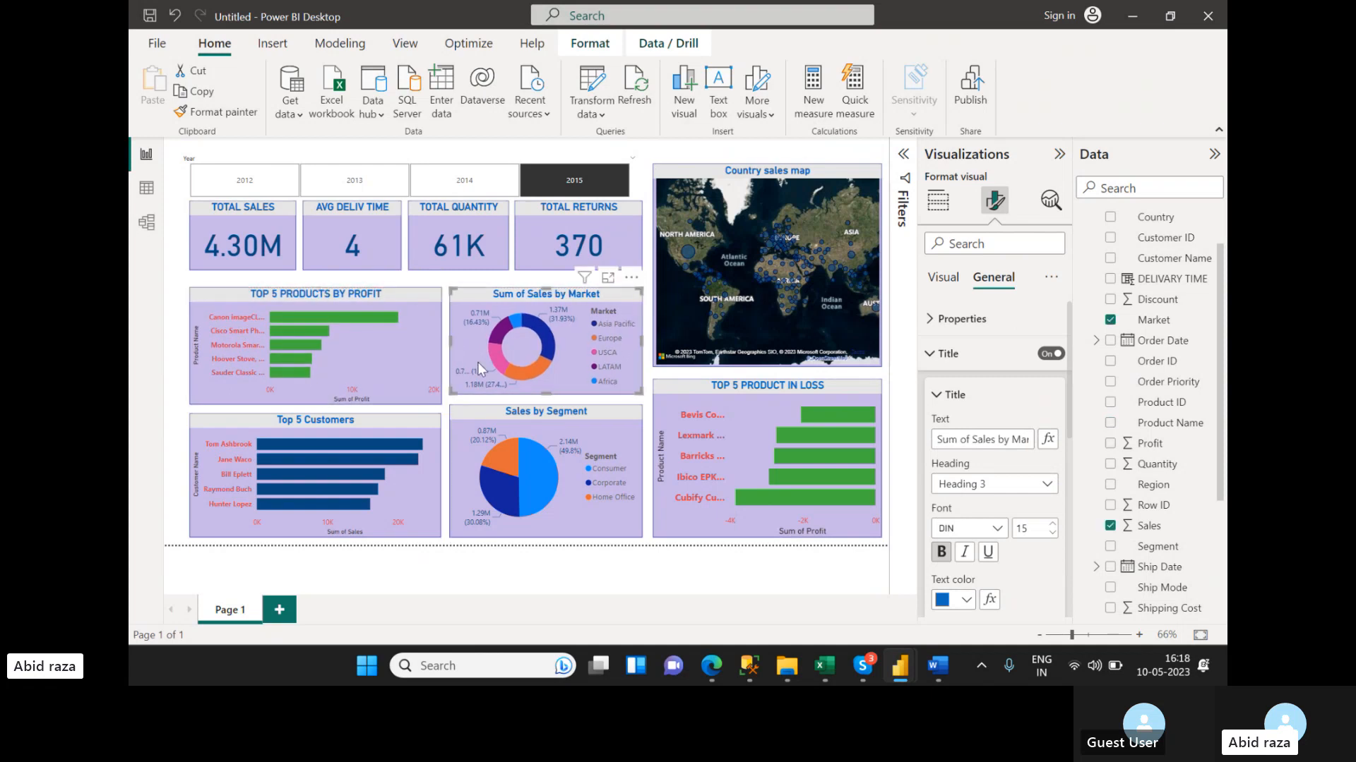
left_click(544, 408)
left_click_drag(550, 406, 546, 406)
left_click(547, 393)
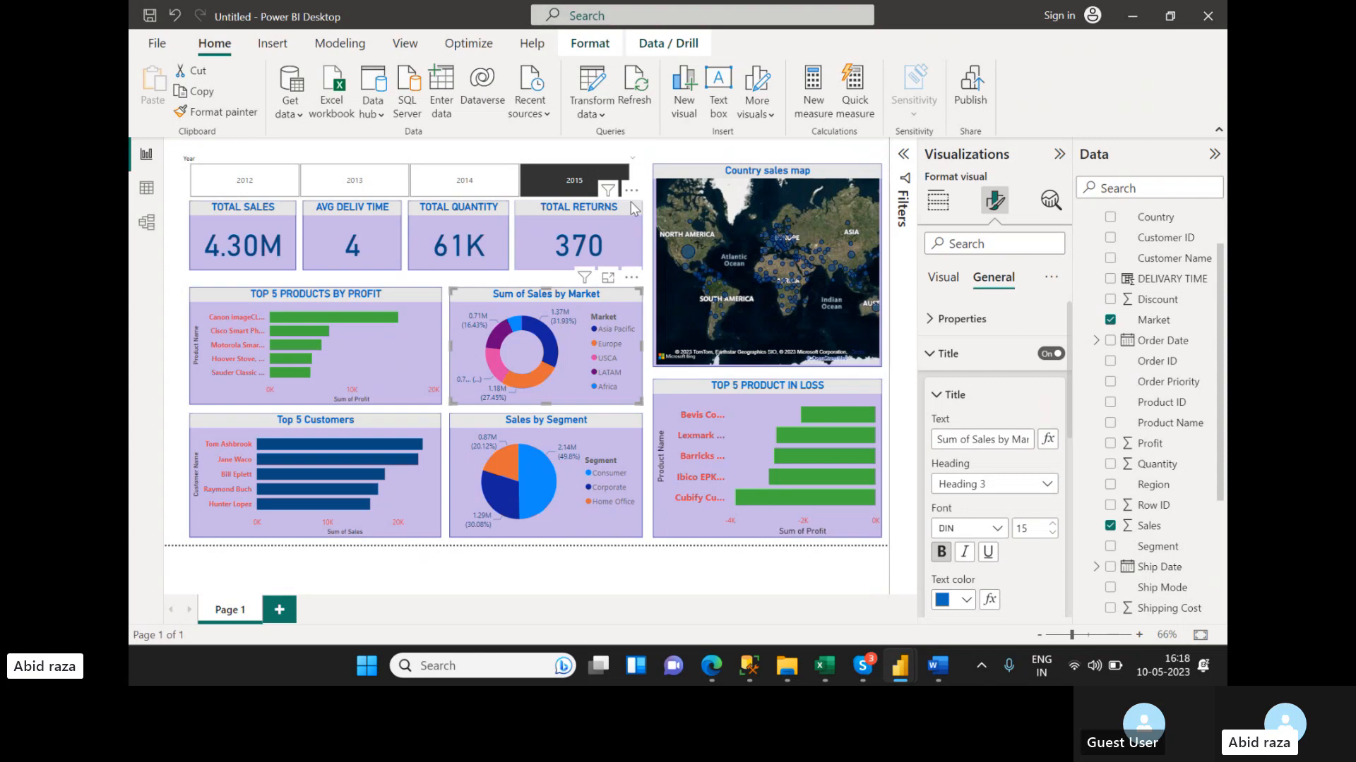
- Extend the Country sales map slightly upward and reselect 2015 in the Year slicer
left_click(623, 180)
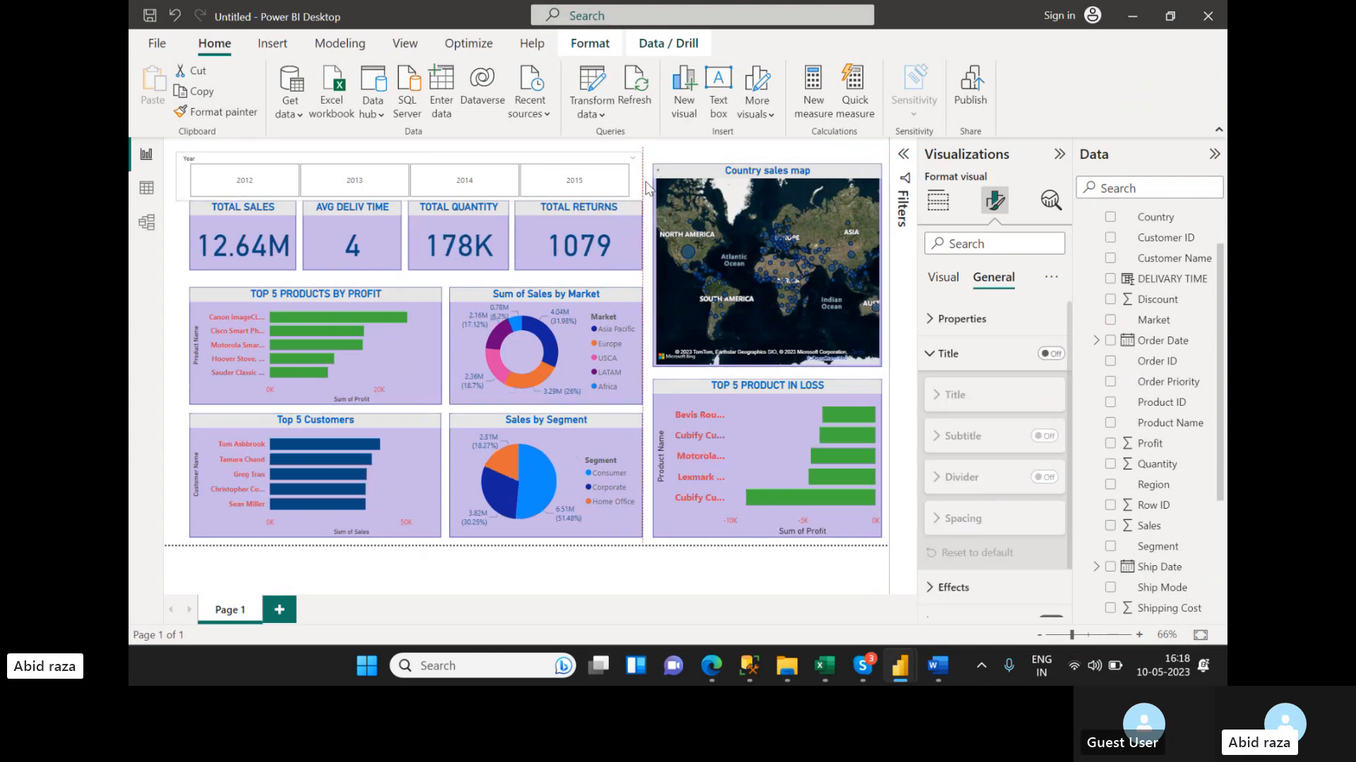
left_click(721, 181)
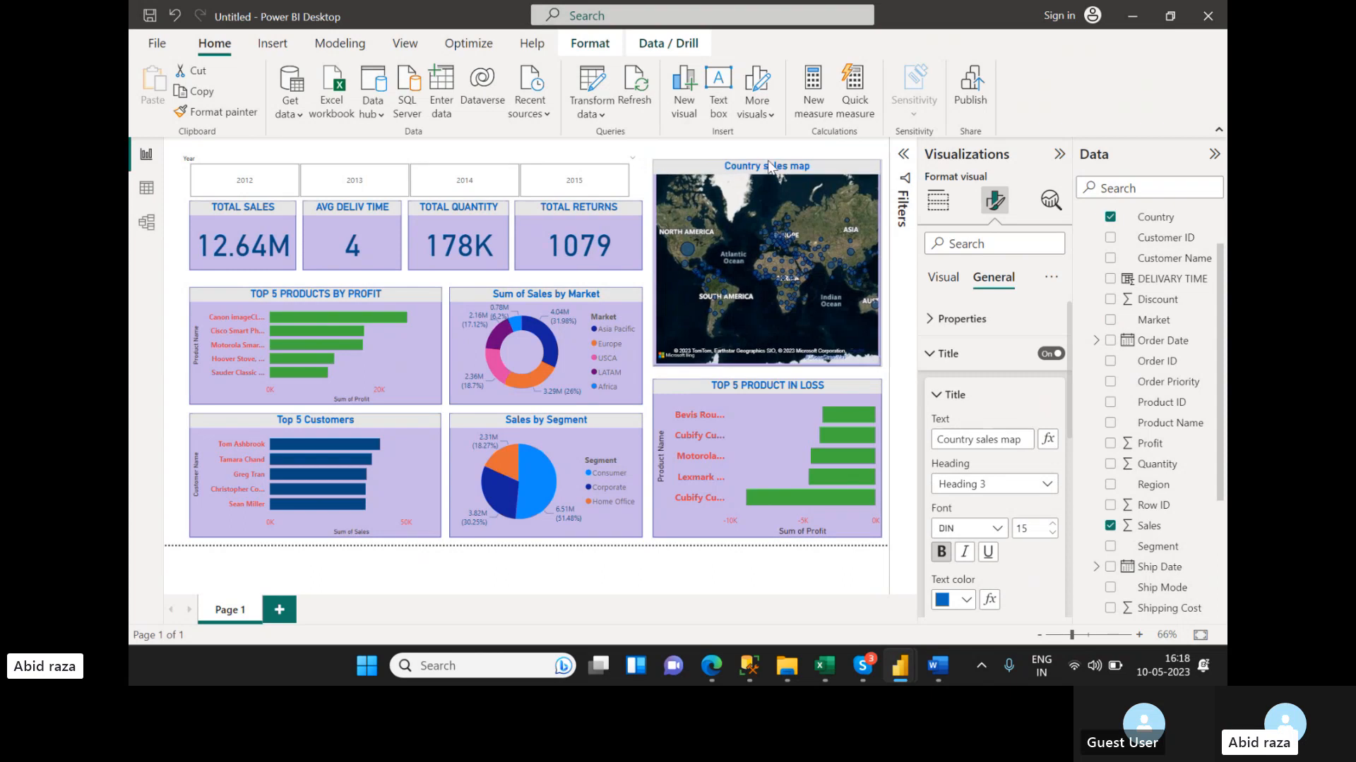
left_click(625, 185)
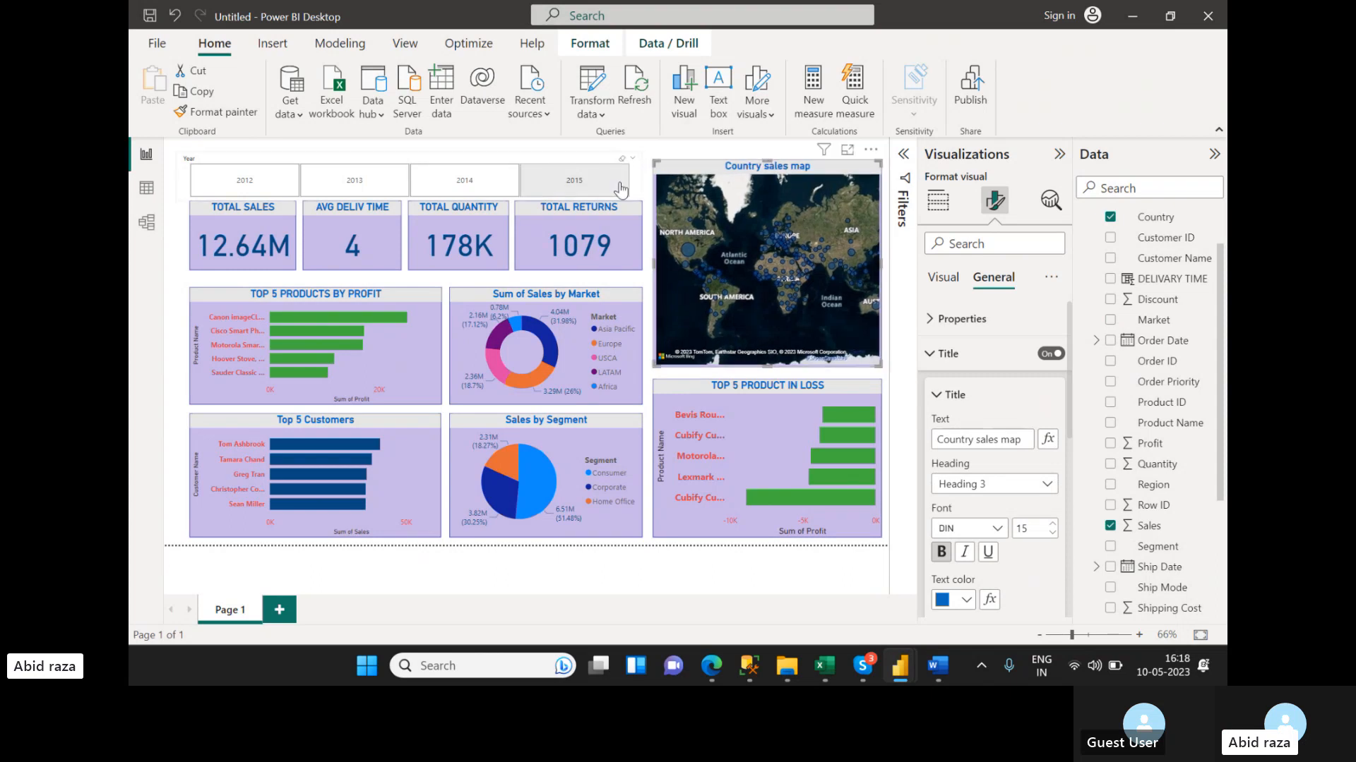
- Set the blur image from the desktop's PoerBI folder as the page's canvas background with 29% transparency
left_click(657, 153)
left_click(994, 200)
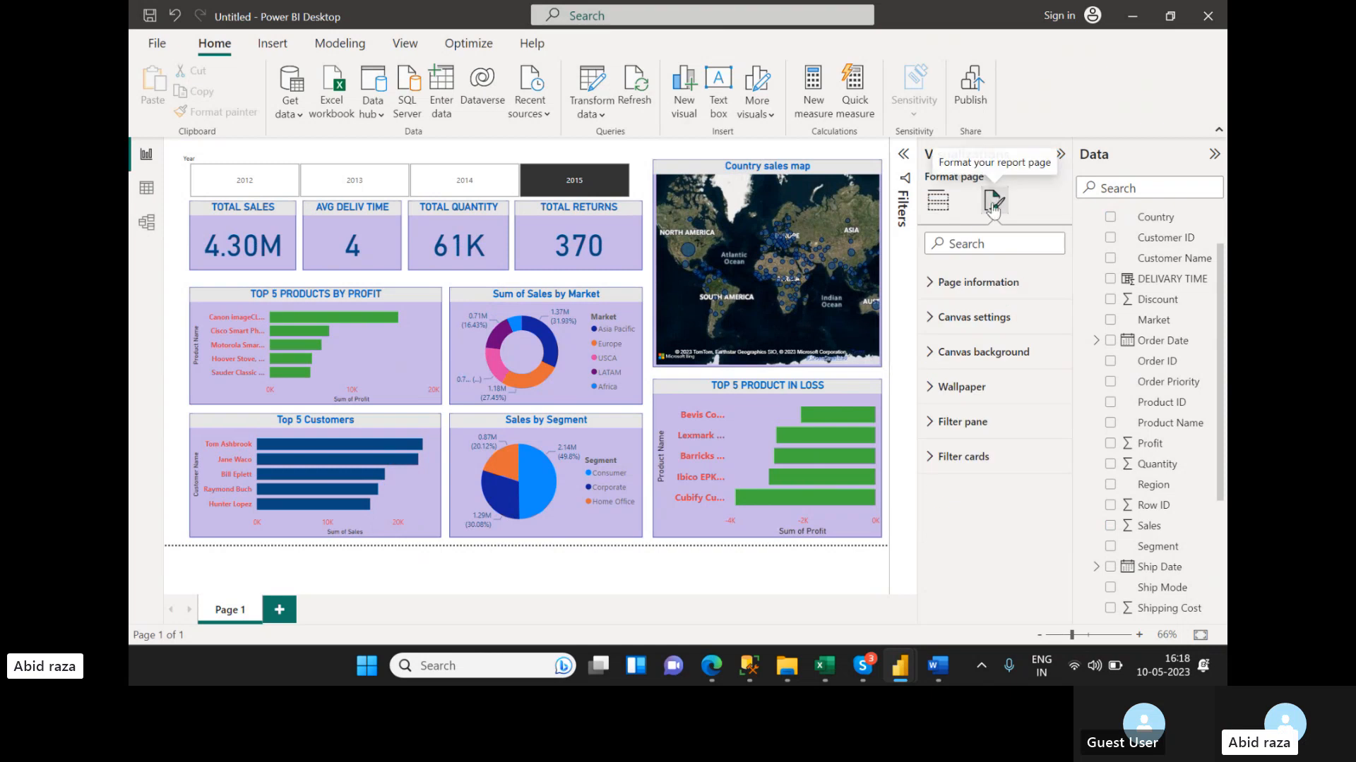
left_click(930, 352)
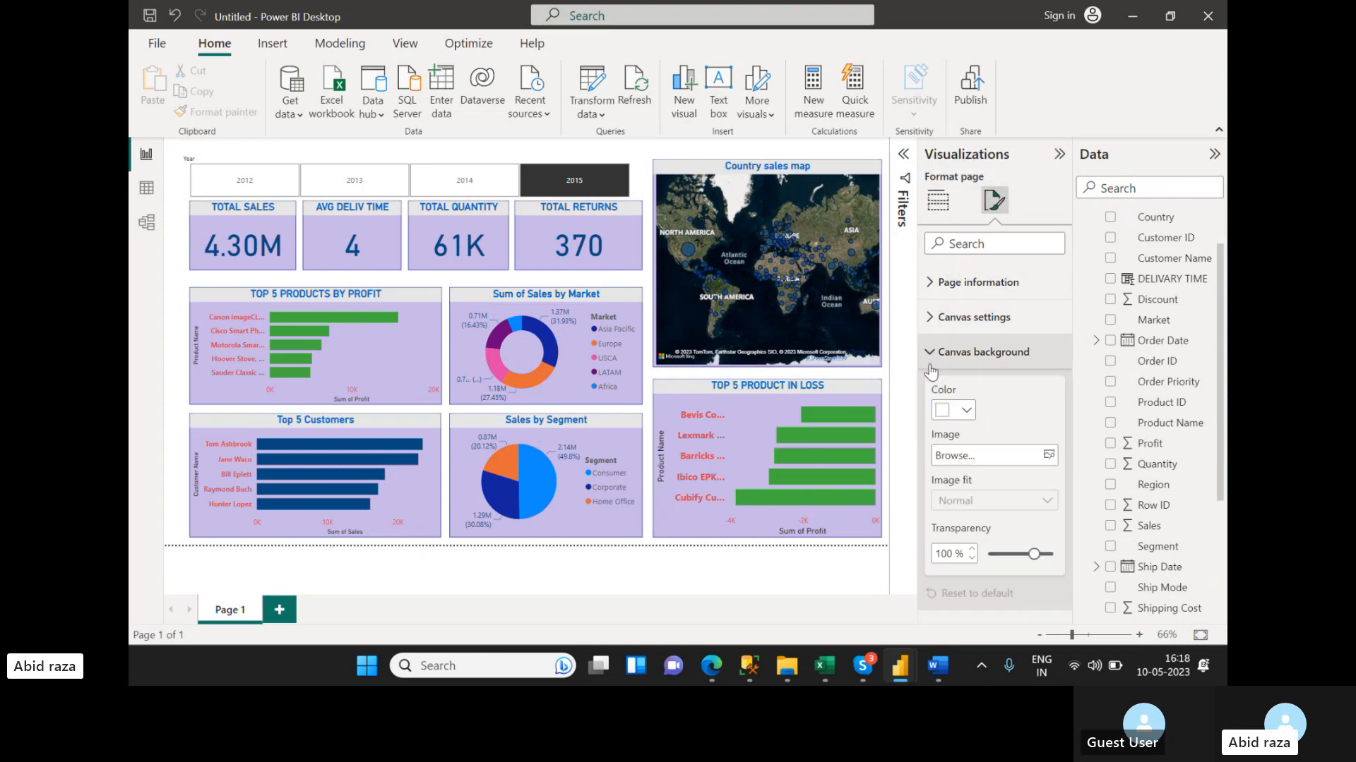
left_click(1047, 457)
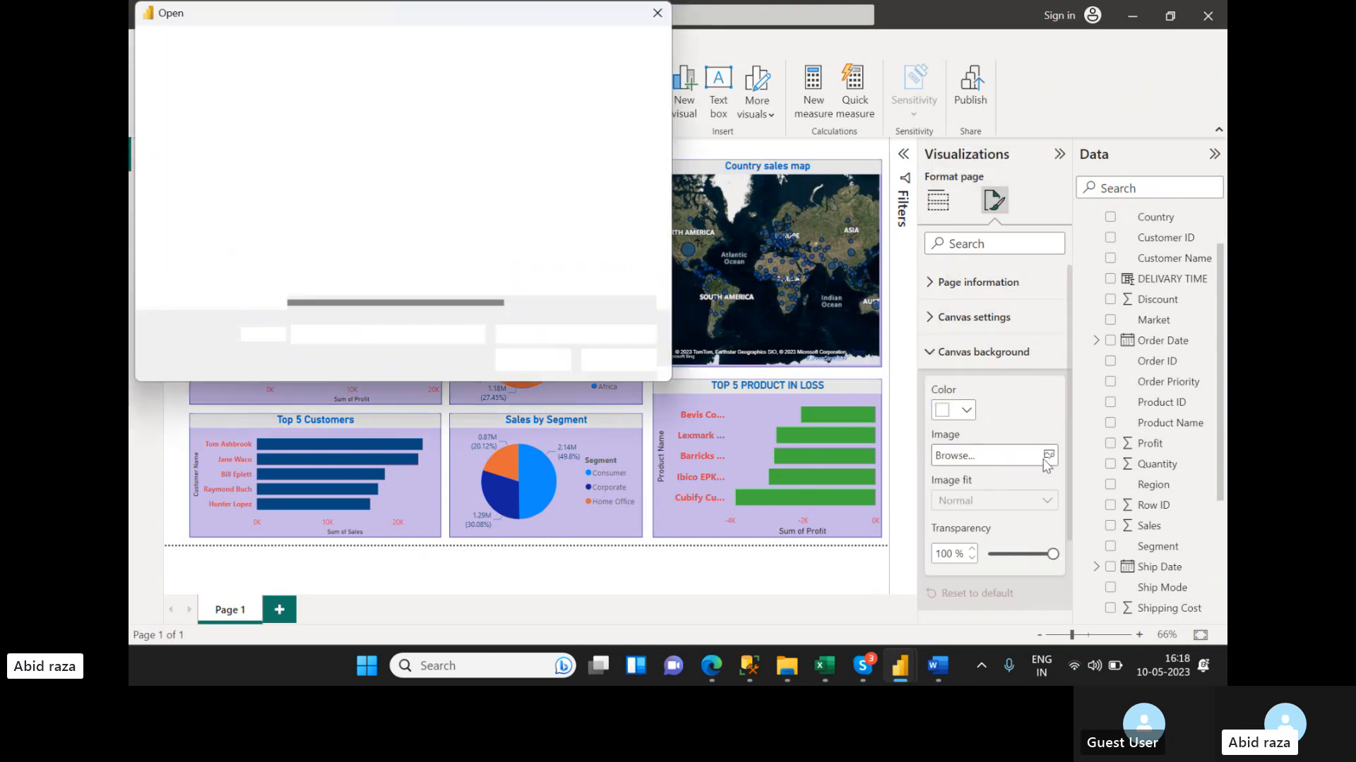
left_click(216, 204)
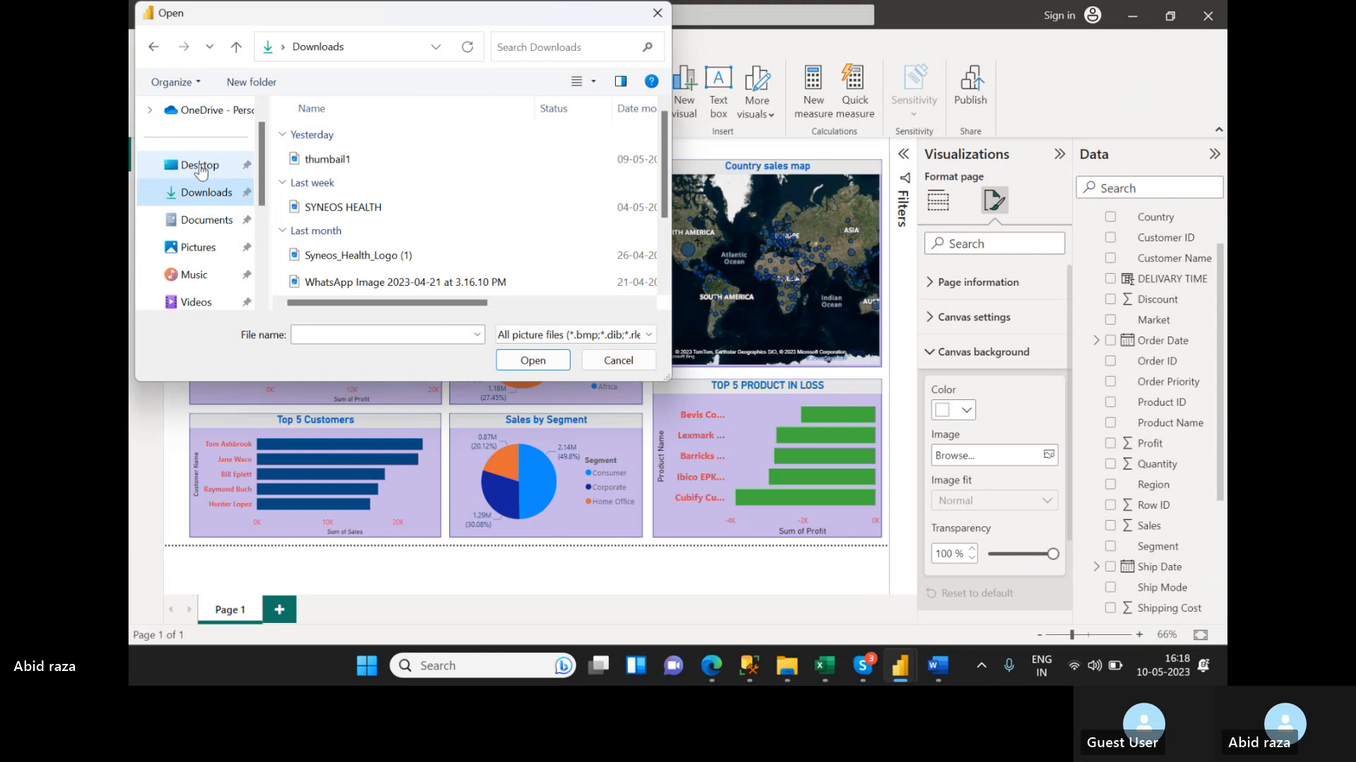
left_click(199, 168)
double_click(346, 163)
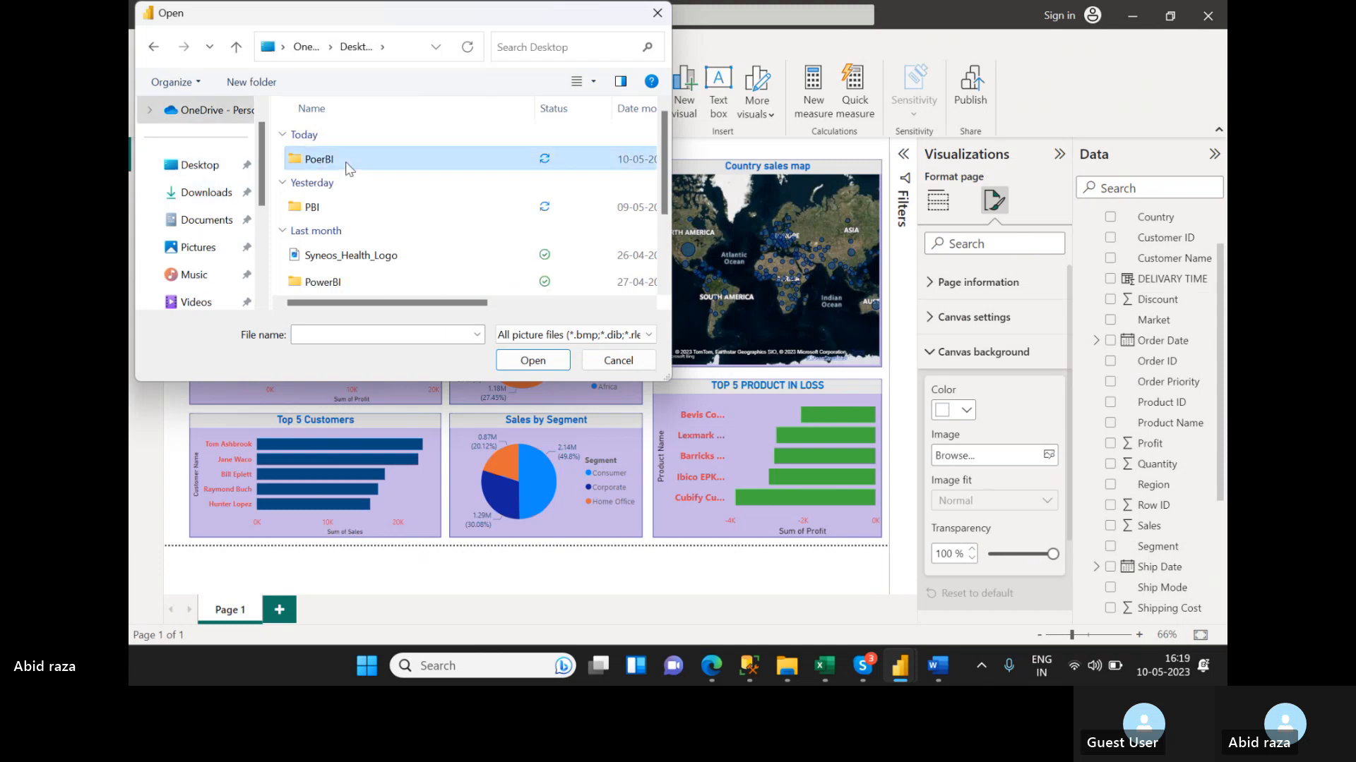
left_click(603, 157)
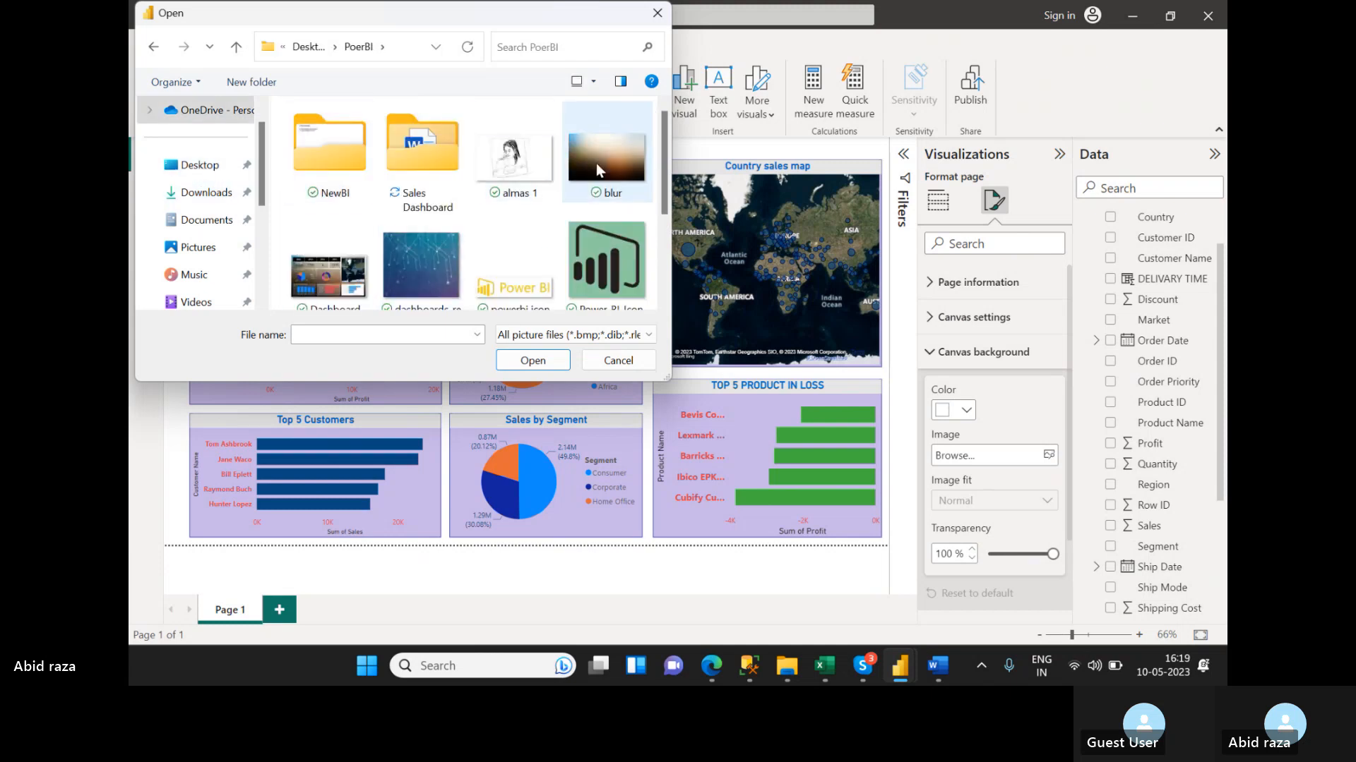
left_click(522, 361)
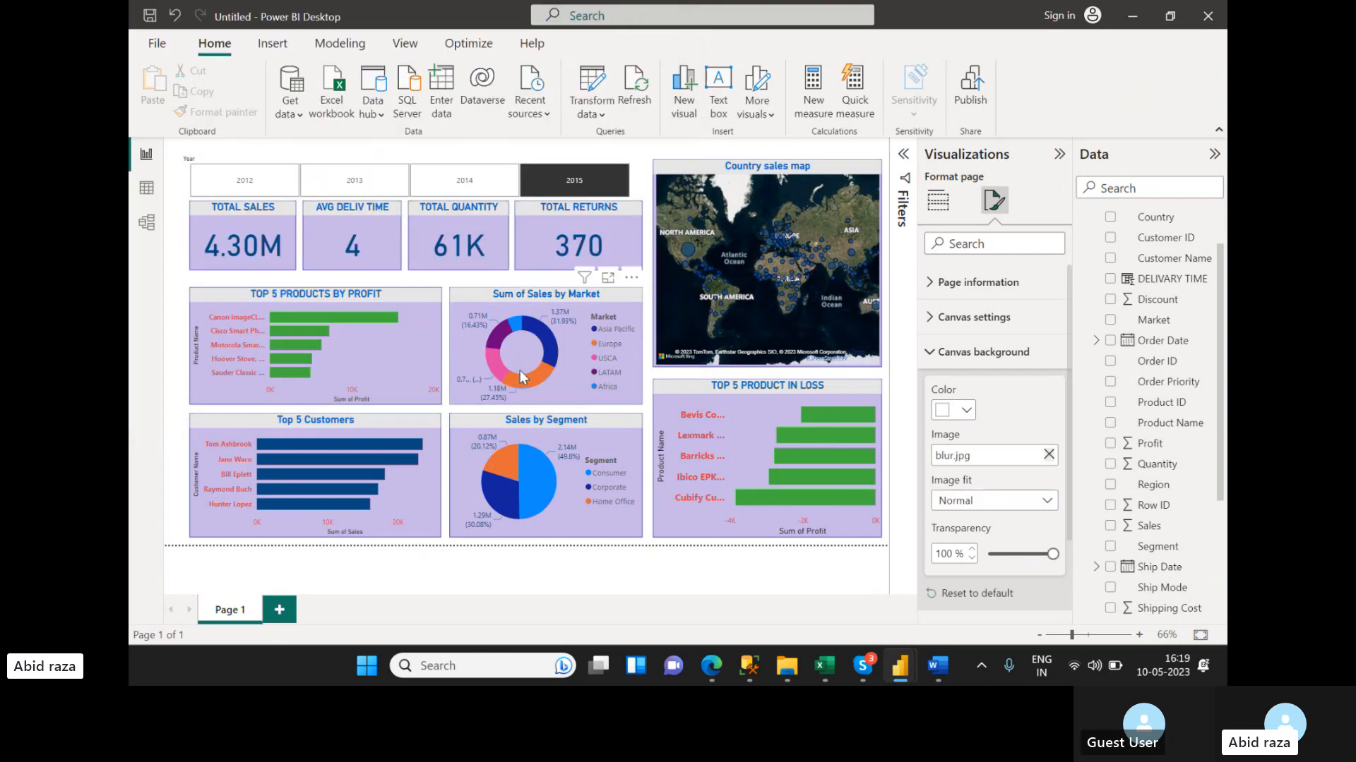
left_click(1006, 554)
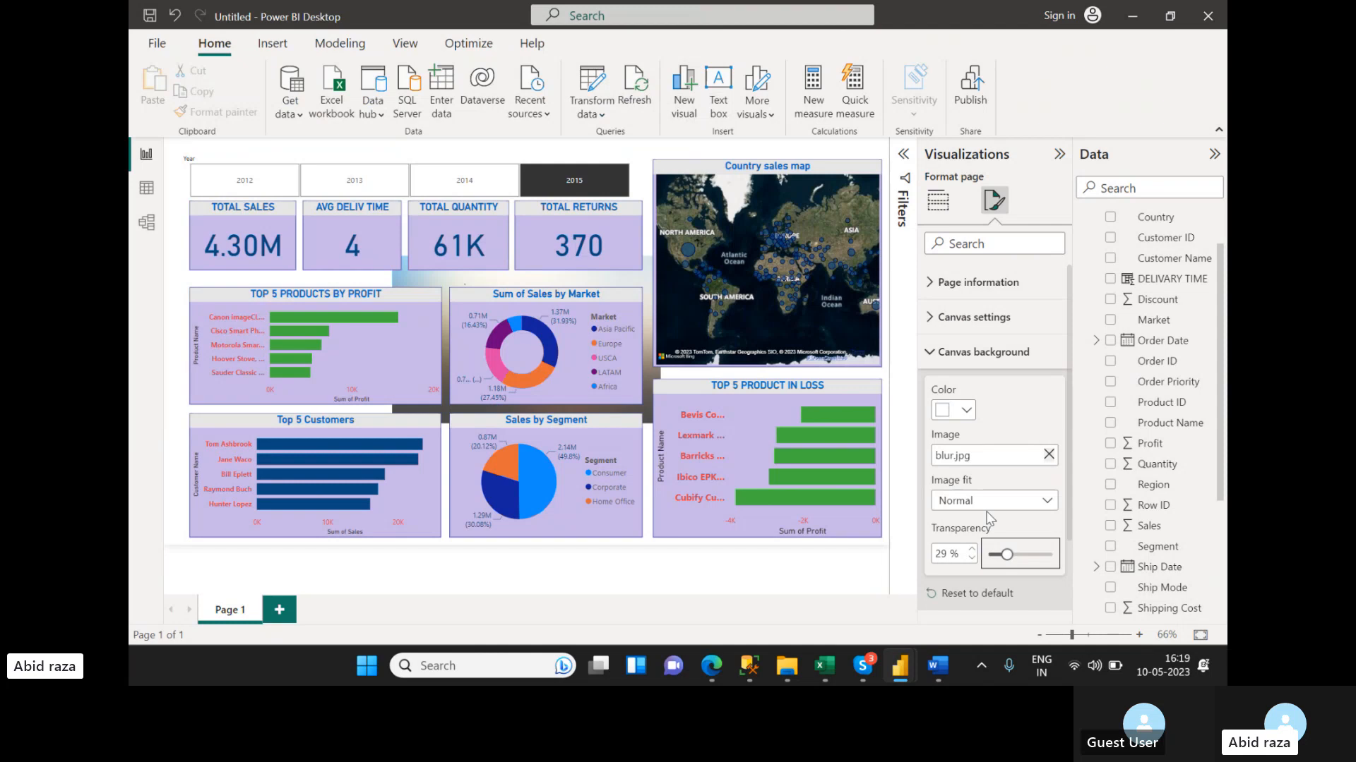
- Set the canvas background's image fit to Fill
left_click(990, 503)
left_click(973, 562)
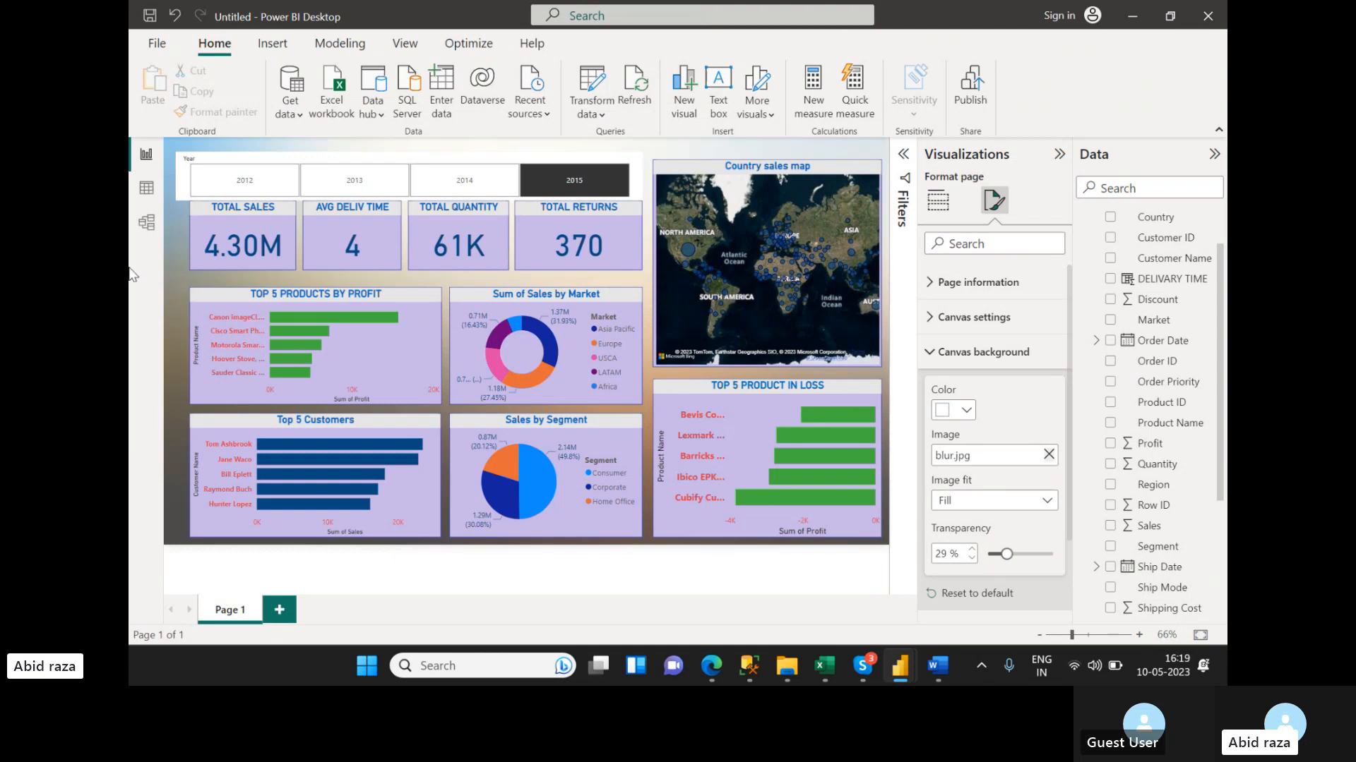
- Copy the TOTAL SALES card's formatting onto the Year slicer with Format painter
left_click(292, 246)
left_click(215, 112)
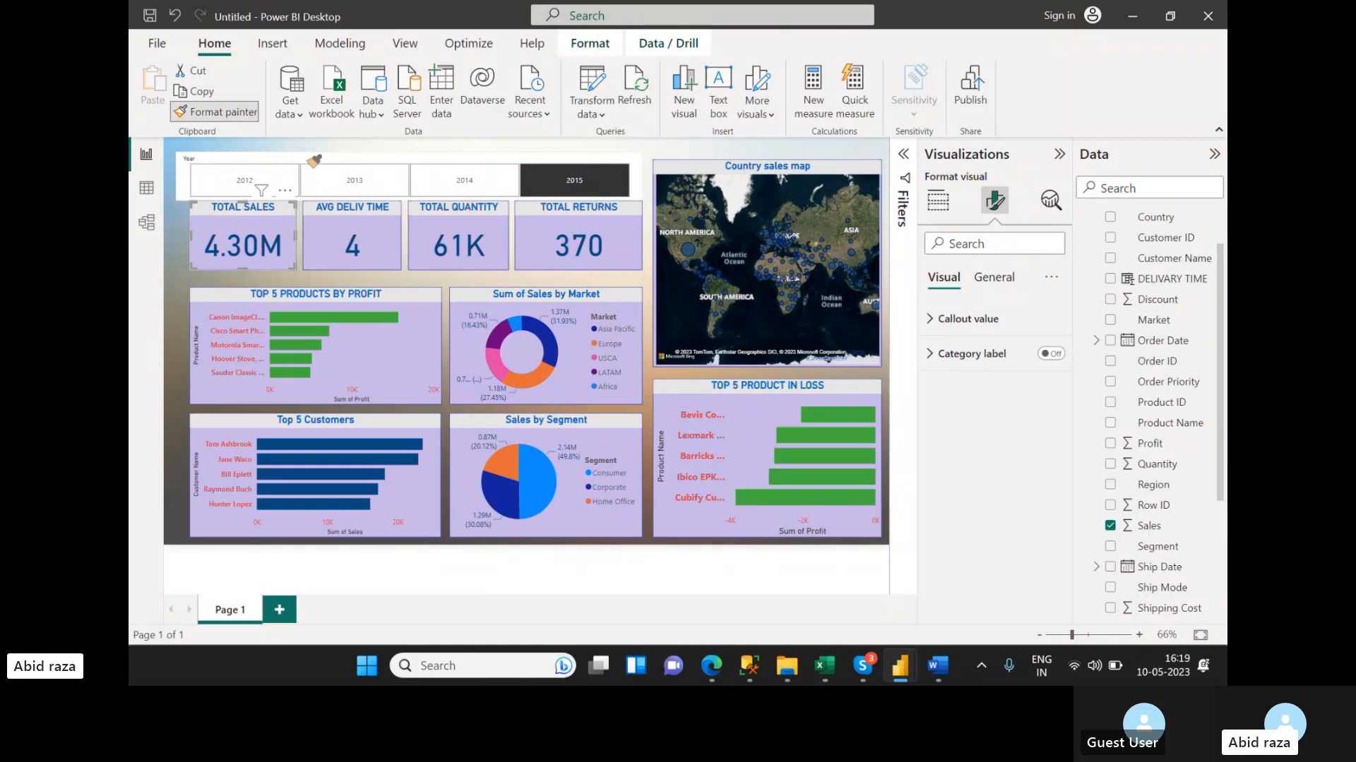
left_click(311, 160)
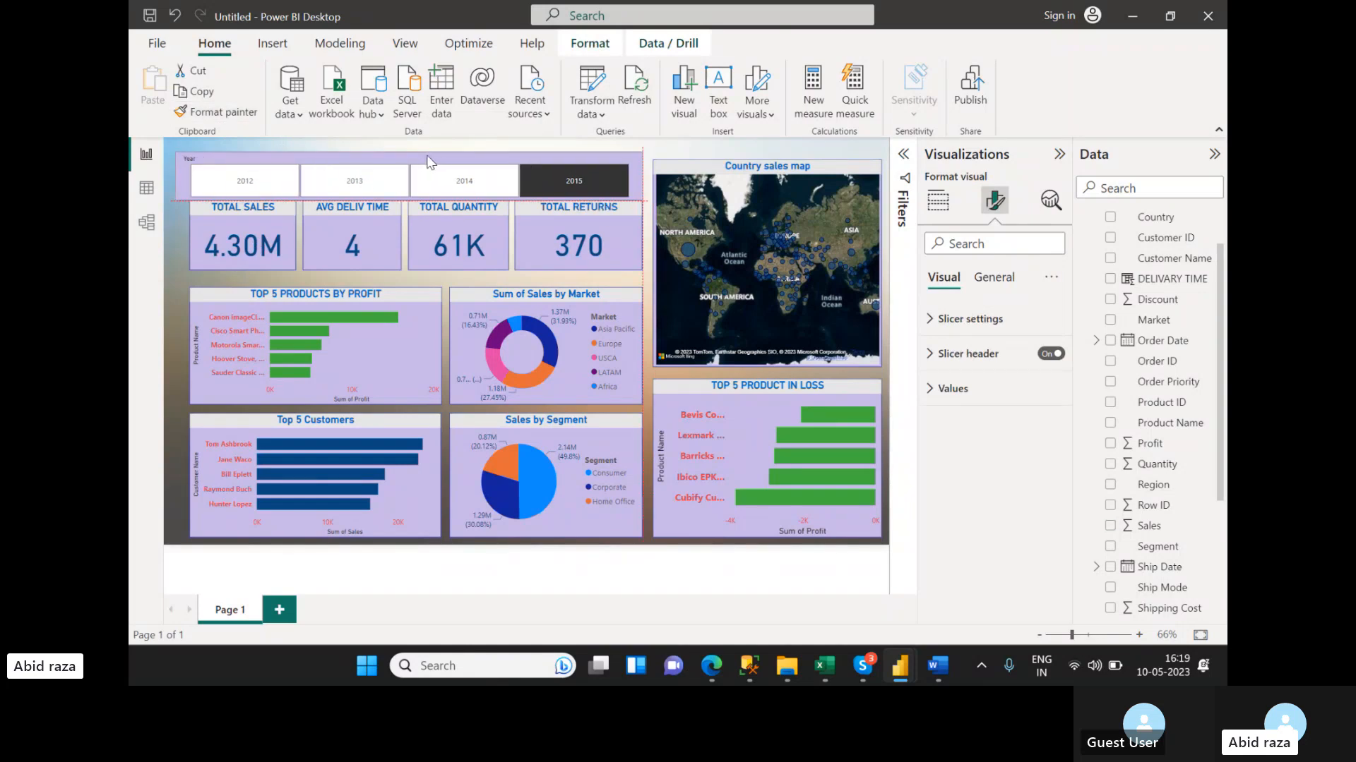
- Move the TOTAL SALES, AVG DELIV TIME, TOTAL QUANTITY and TOTAL RETURNS cards slightly down, keeping them aligned in a row below the Year slicer
left_click(280, 260)
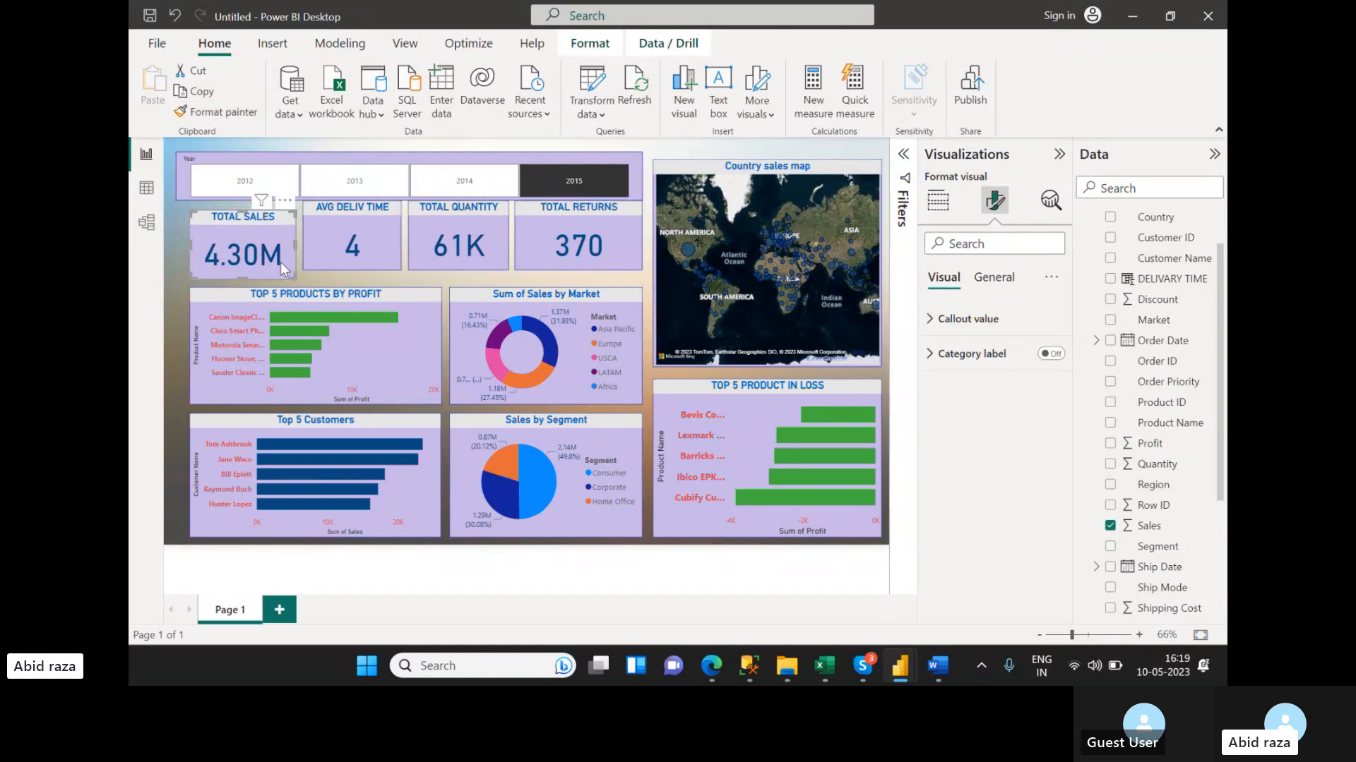
left_click(326, 253, "ctrl")
left_click_drag(326, 253, 329, 262)
left_click_drag(433, 257, 435, 265)
left_click_drag(543, 250, 544, 255)
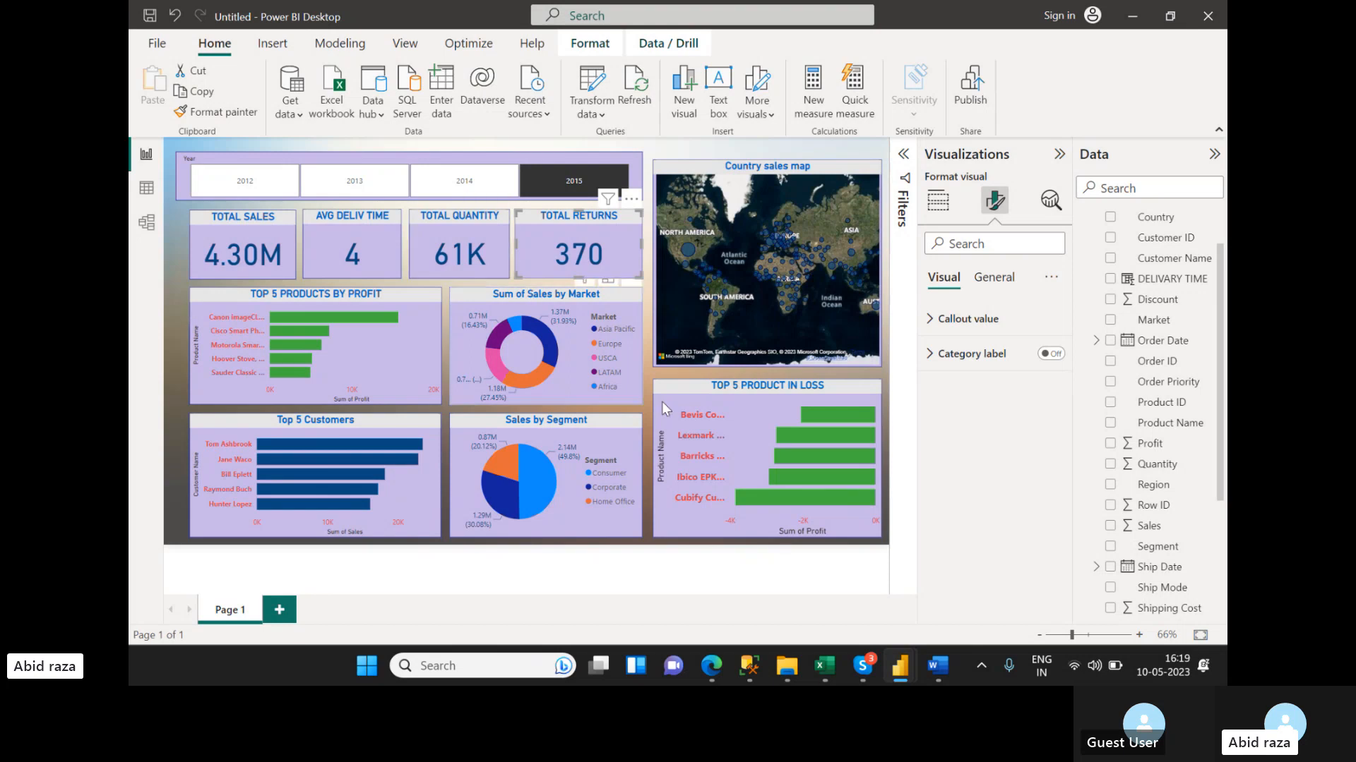
- Switch to Word to check the highlighted questions in the Requirement document, and return to the Power BI report
left_click(939, 667)
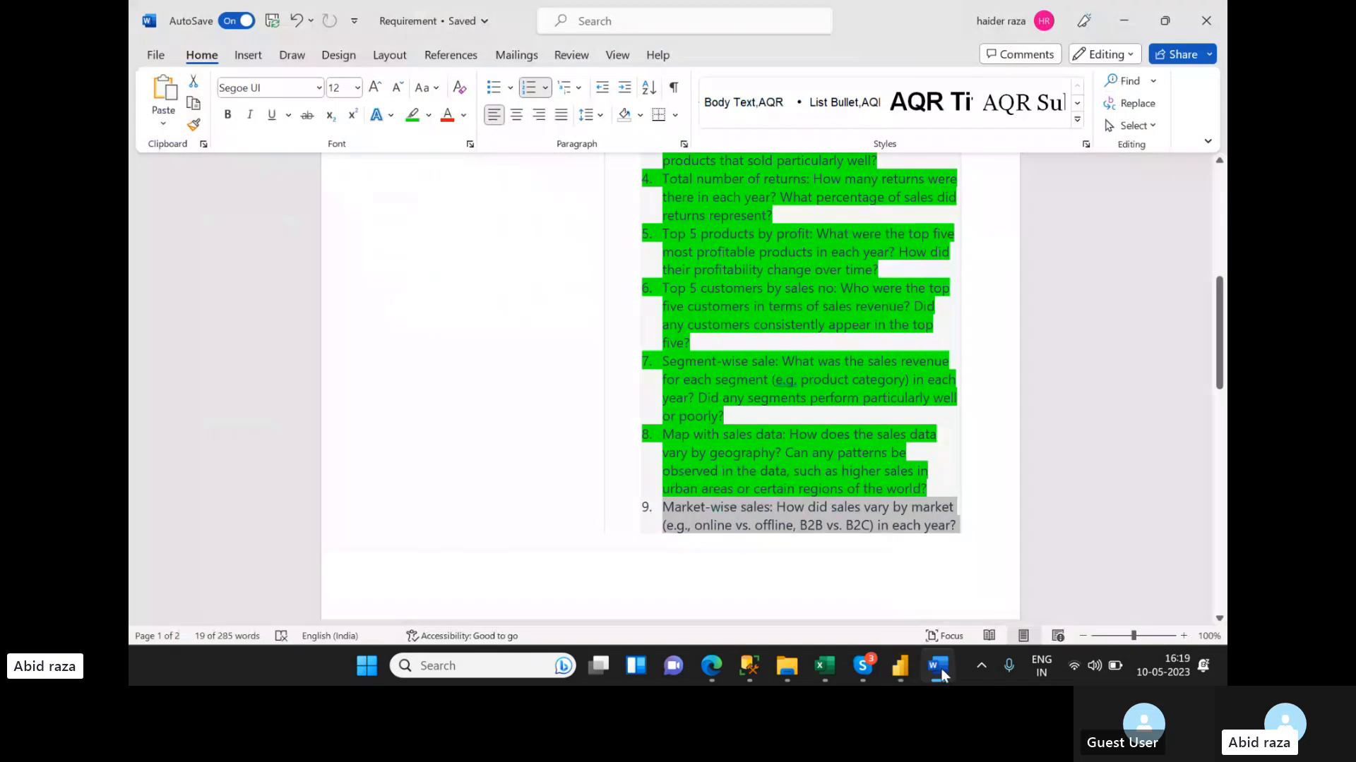
left_click(940, 667)
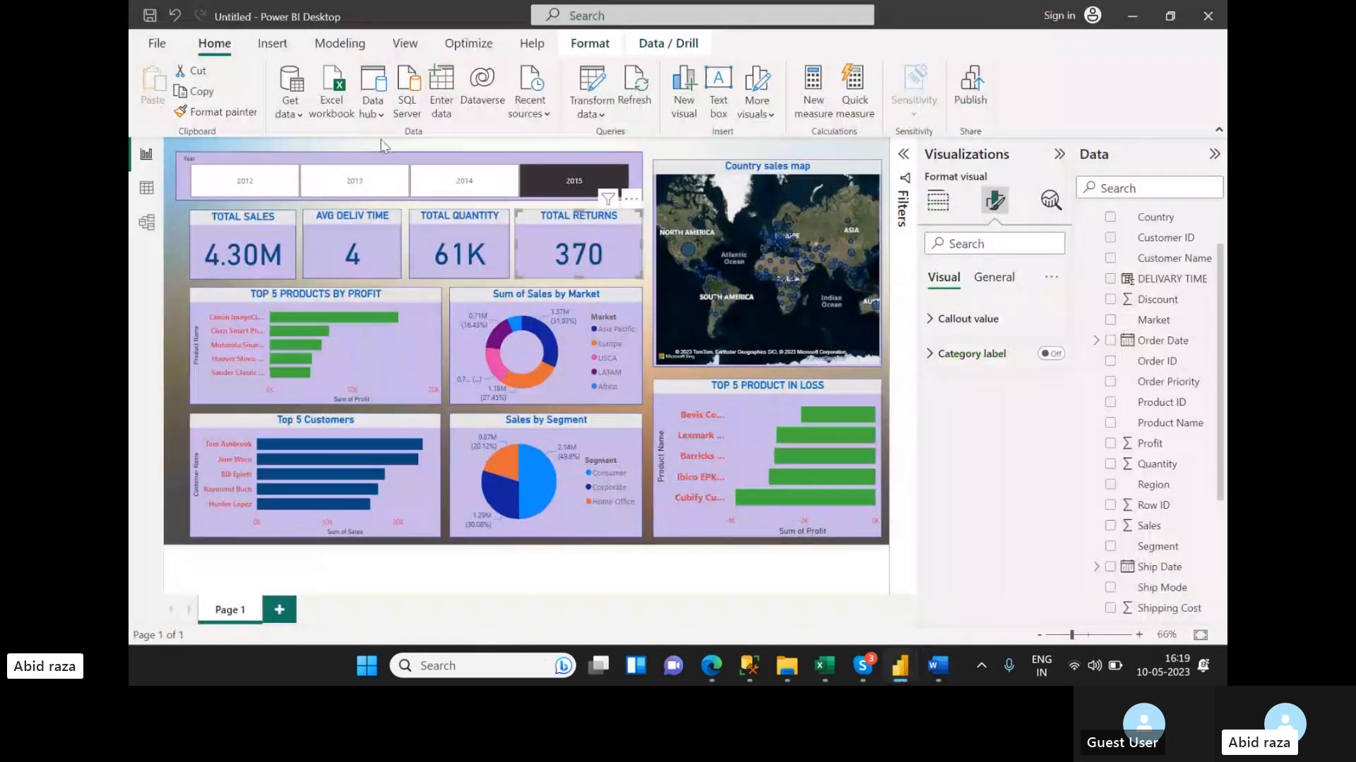
- Bring up the list of recent reports for opening another file
left_click(157, 43)
left_click(154, 126)
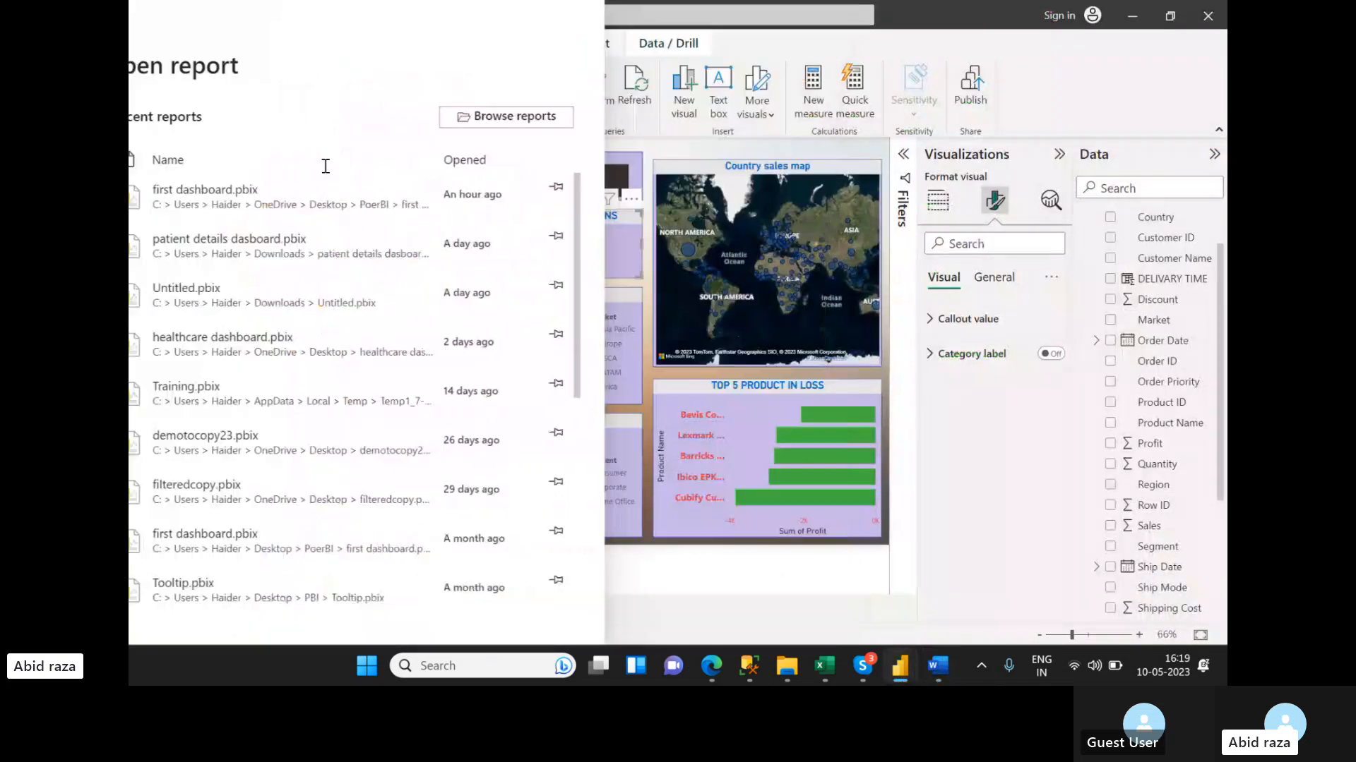